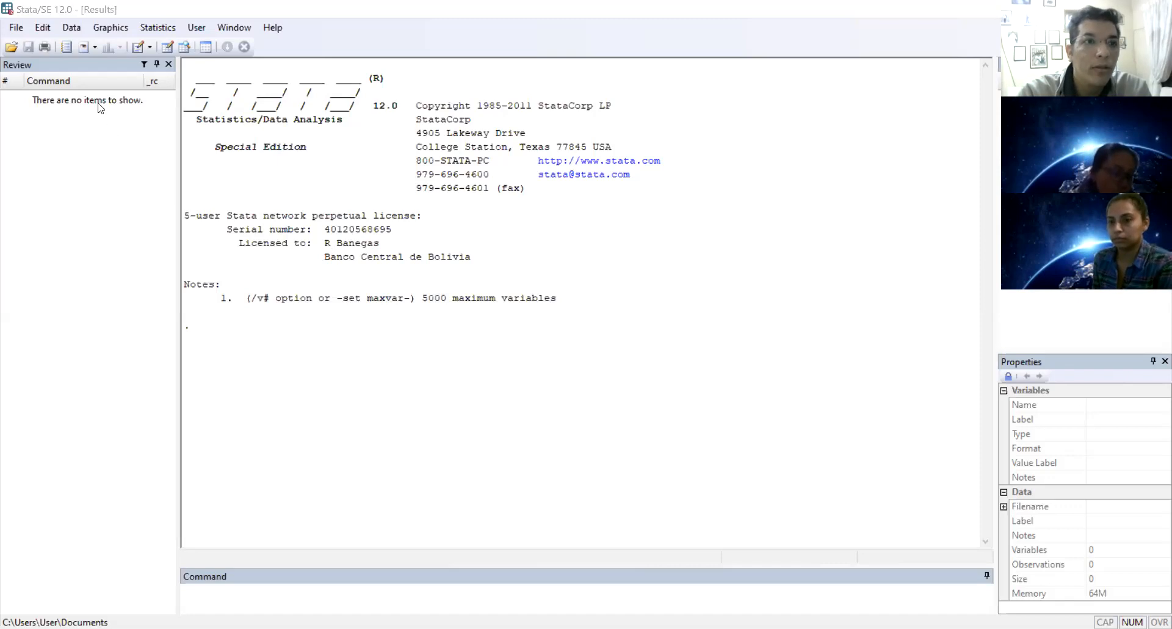
Step: Examine the Data Editor before any dataset is loaded and close it again
left_click(16, 29)
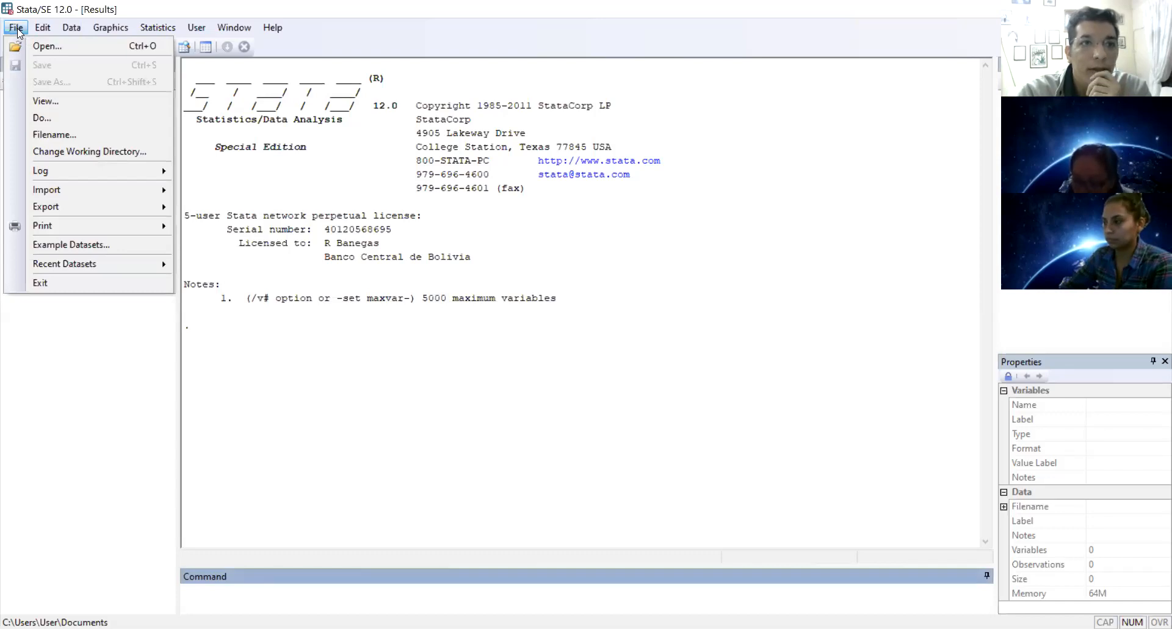
left_click(377, 178)
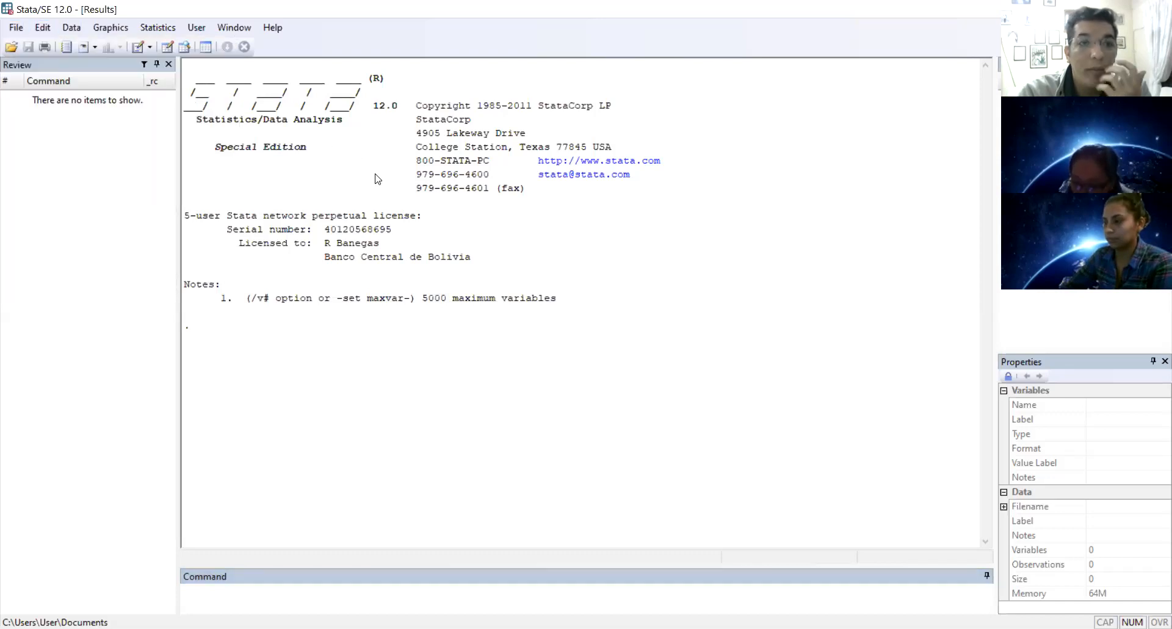
left_click(165, 48)
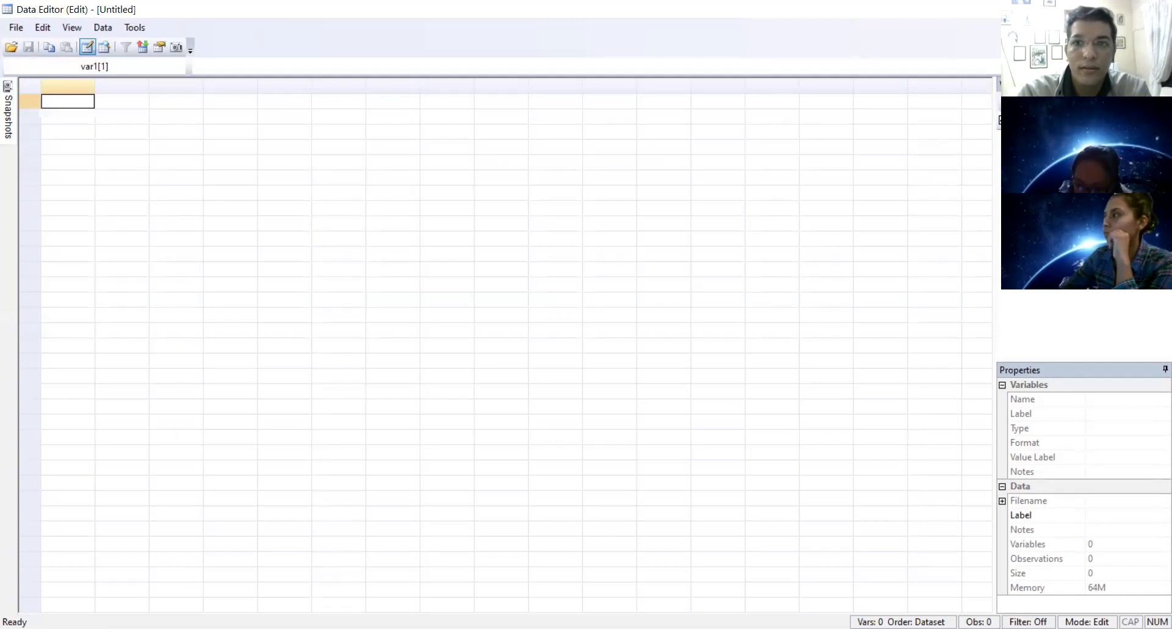
left_click(1158, 9)
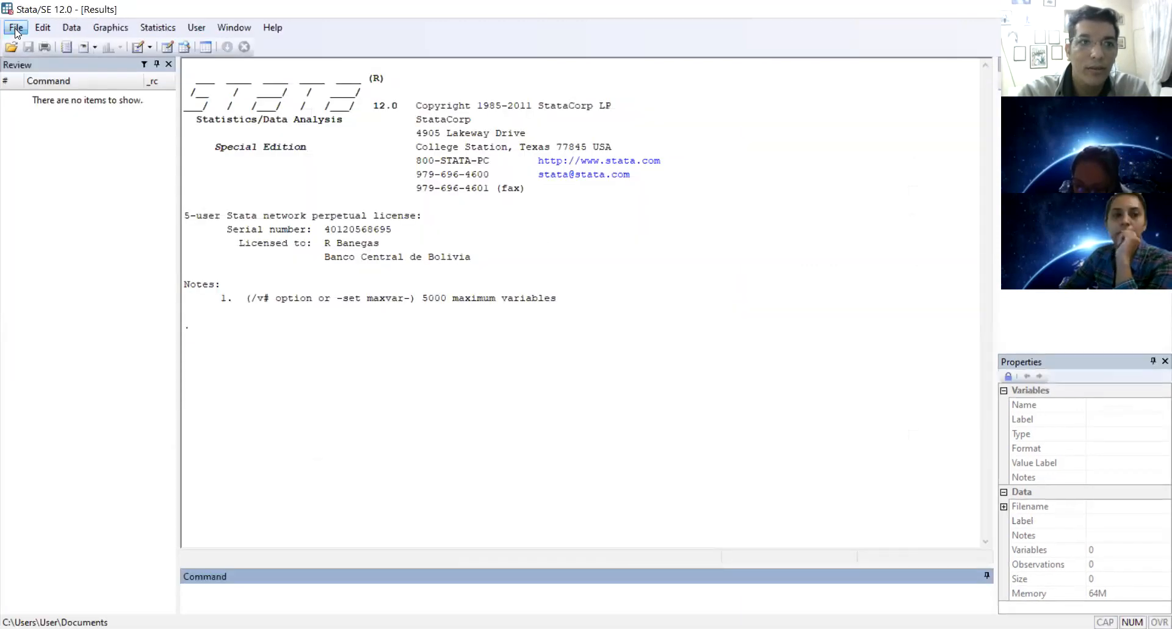
Step: Open the dataset "Taller de pruebas de hipótesis" from the Talleres folder
left_click(15, 26)
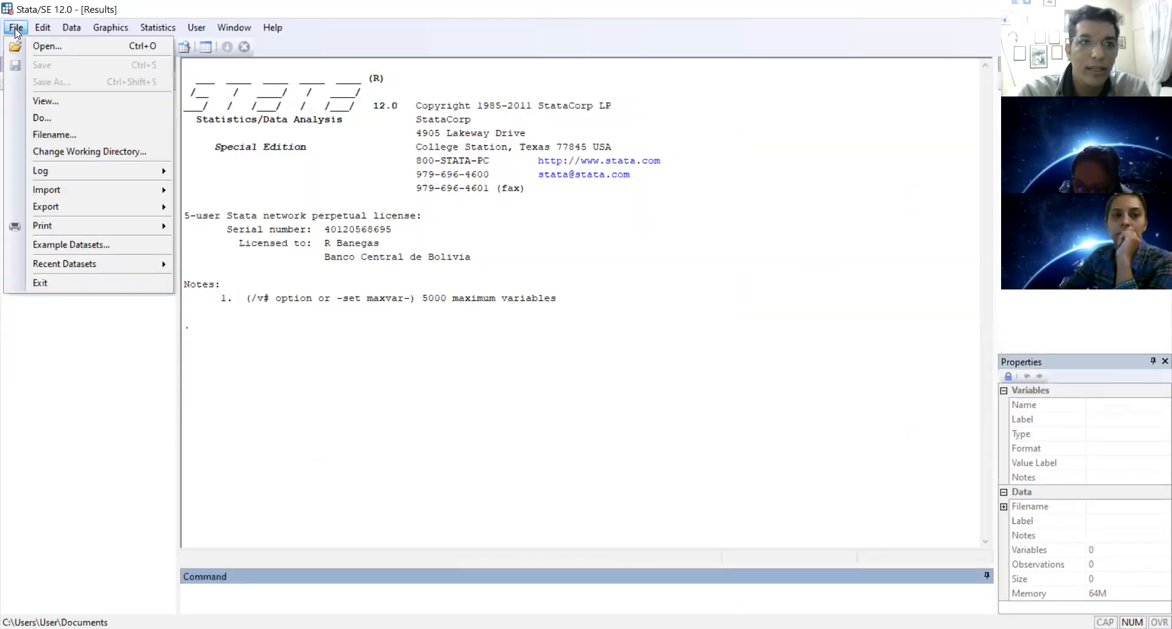
left_click(47, 46)
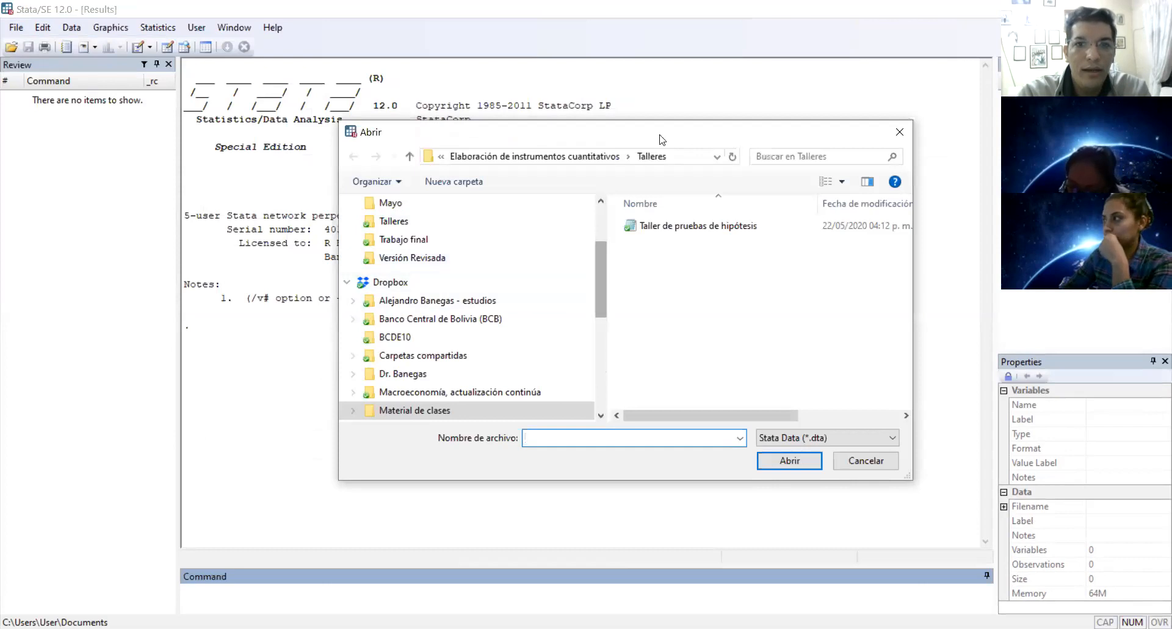
left_click_drag(660, 139, 468, 134)
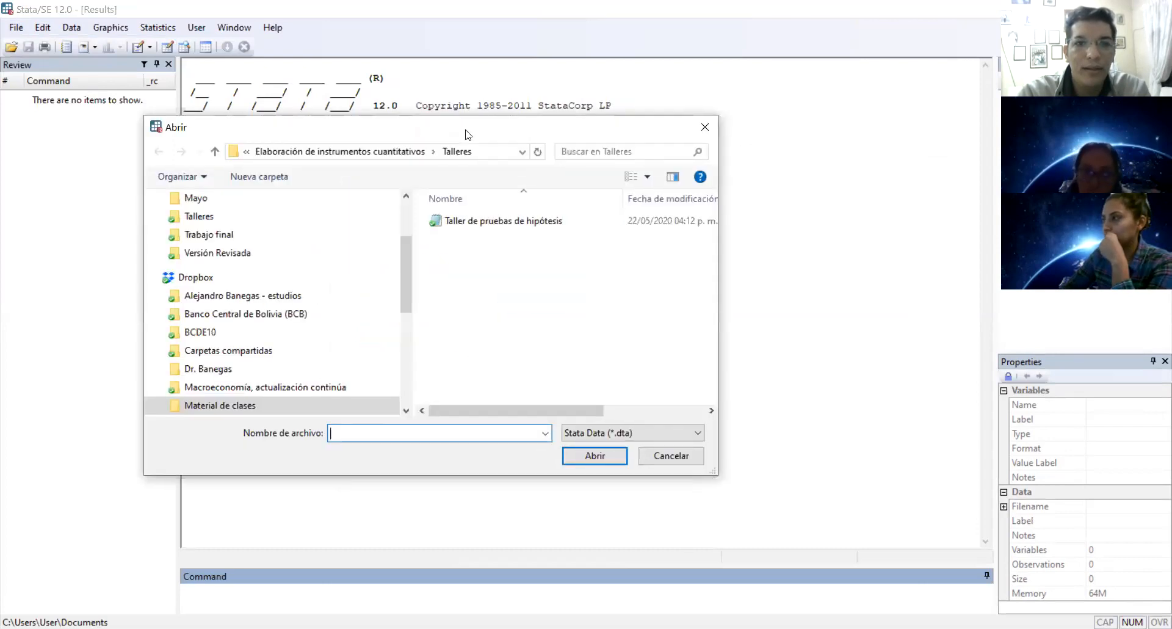
left_click(466, 223)
double_click(466, 222)
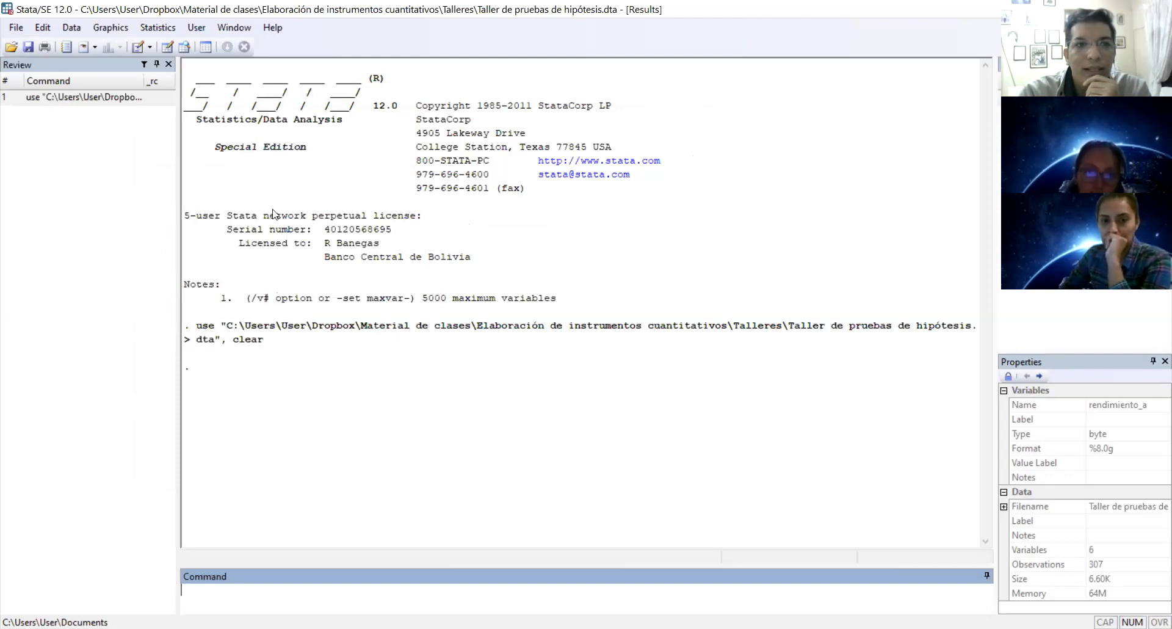
Step: Examine the rendimiento_a, rendimiento_b, estrategia_a and estrategia_b columns of the dataset in the Data Editor
left_click(167, 47)
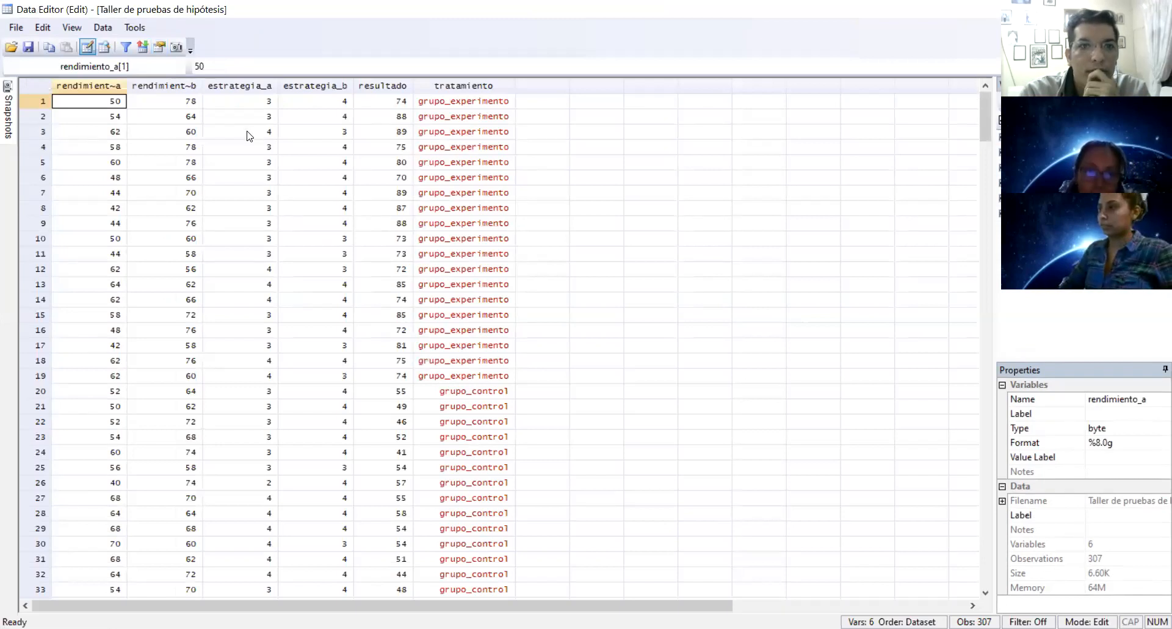
left_click(118, 90)
left_click(187, 90)
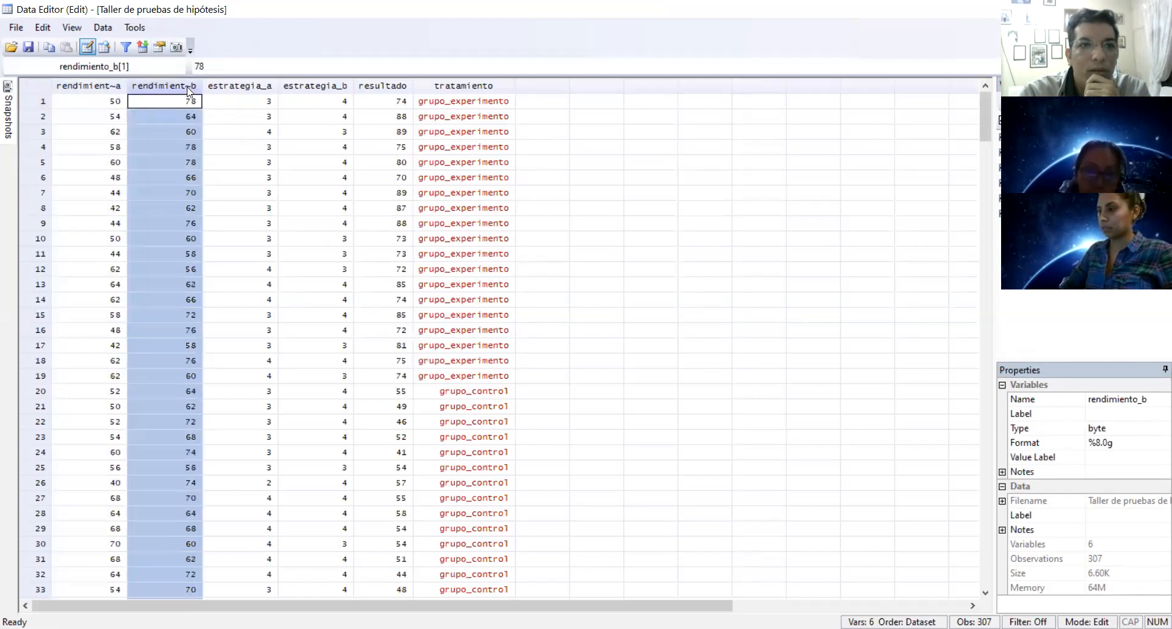
left_click(226, 90)
left_click(296, 90)
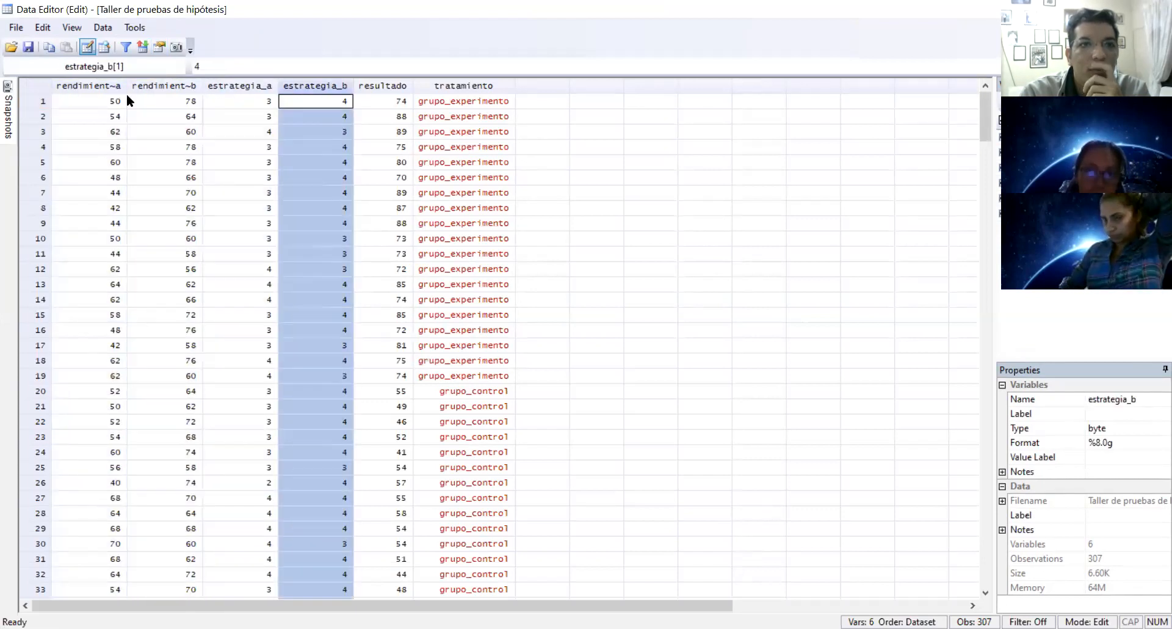
left_click(105, 87)
left_click(146, 86)
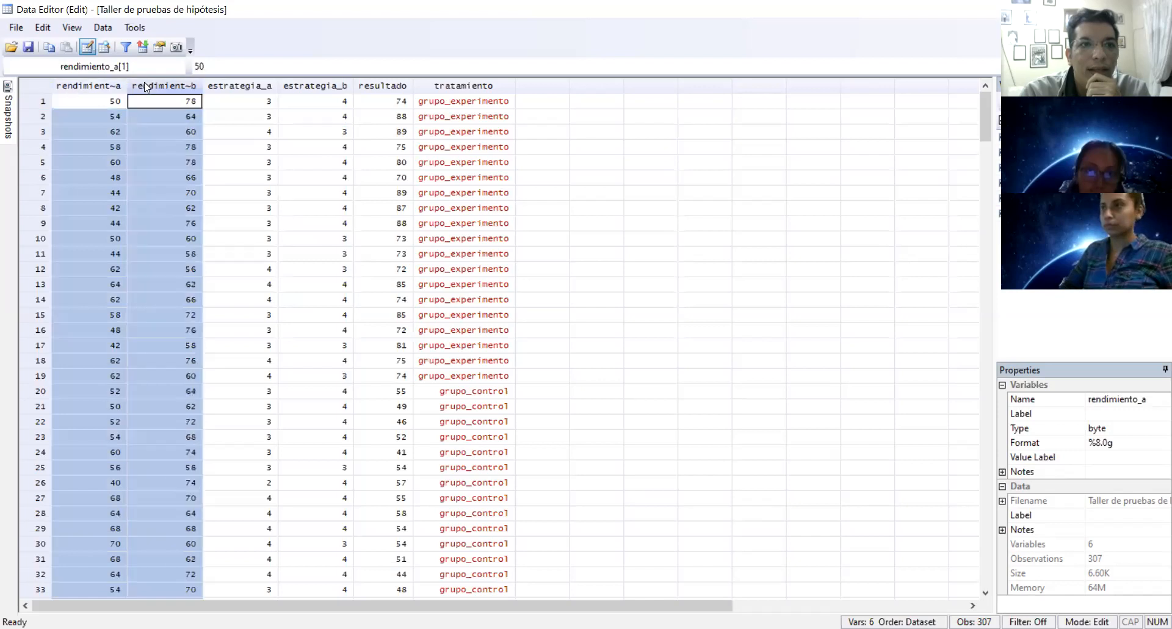
left_click(214, 87)
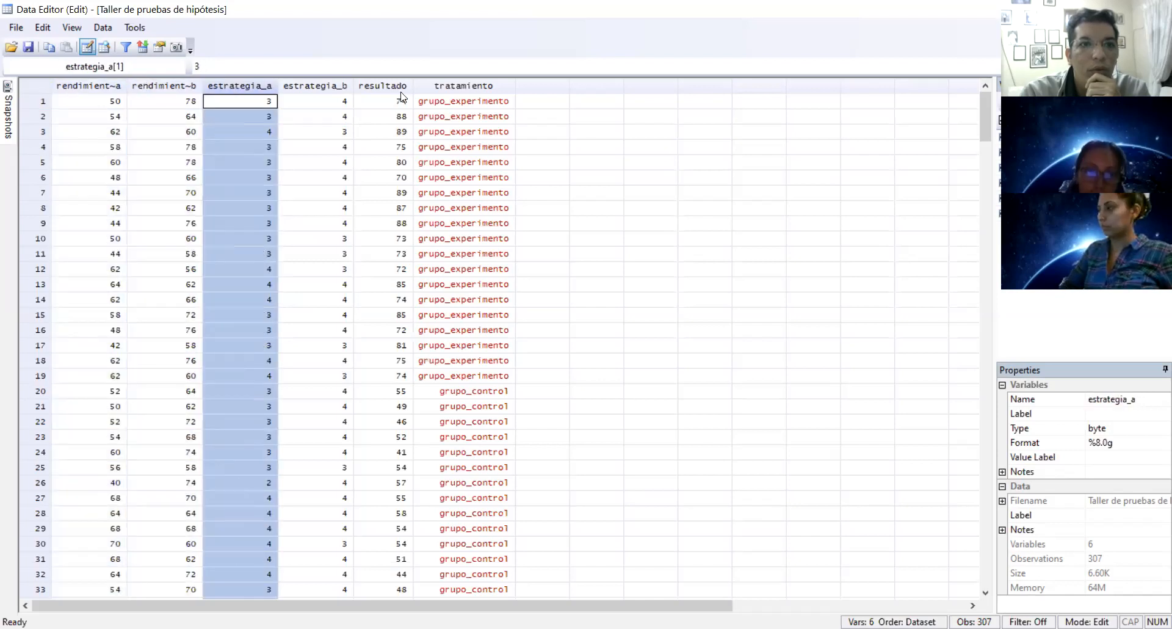
left_click(324, 89)
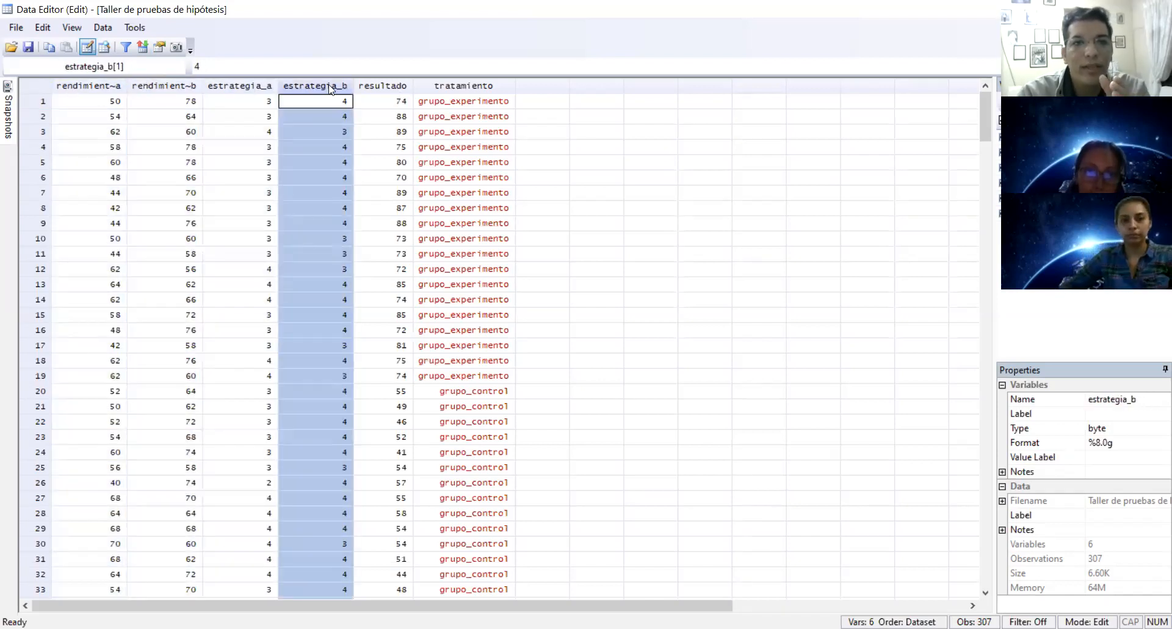
Step: Examine the resultado and tratamiento columns of the dataset, and close the Data Editor
left_click(386, 87)
left_click(447, 86)
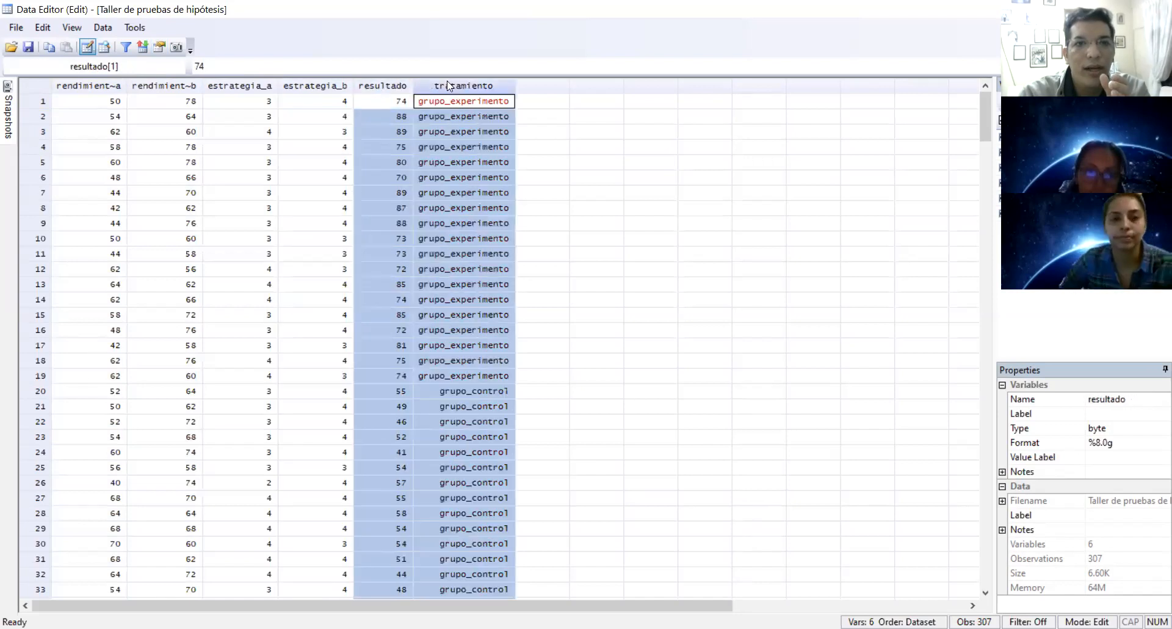
left_click(385, 87)
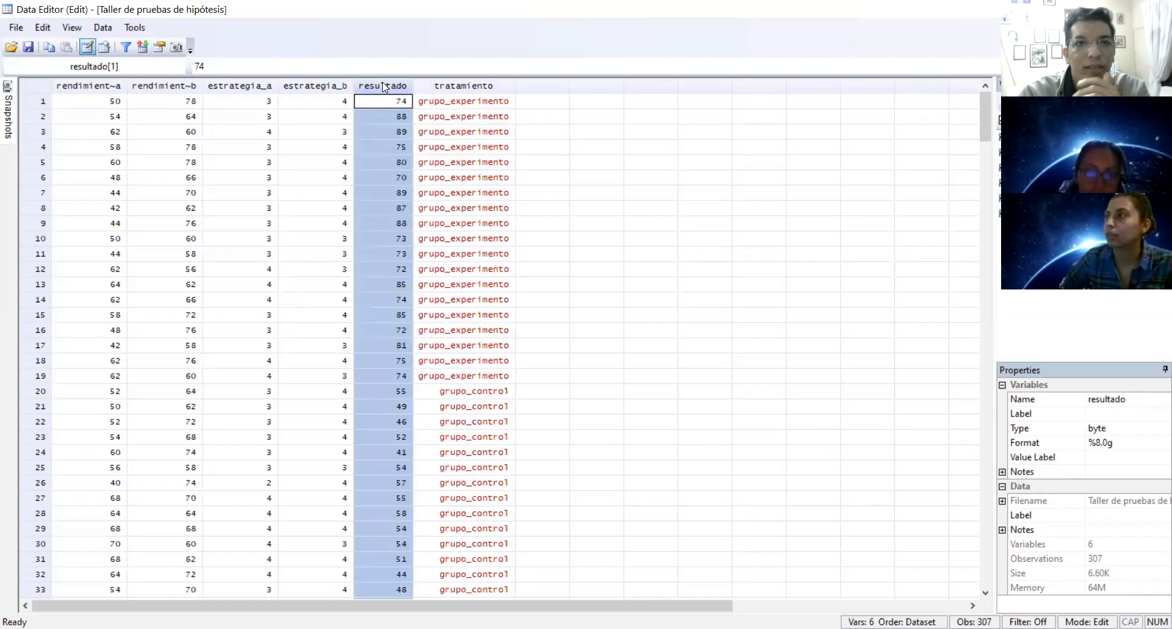
left_click(444, 88)
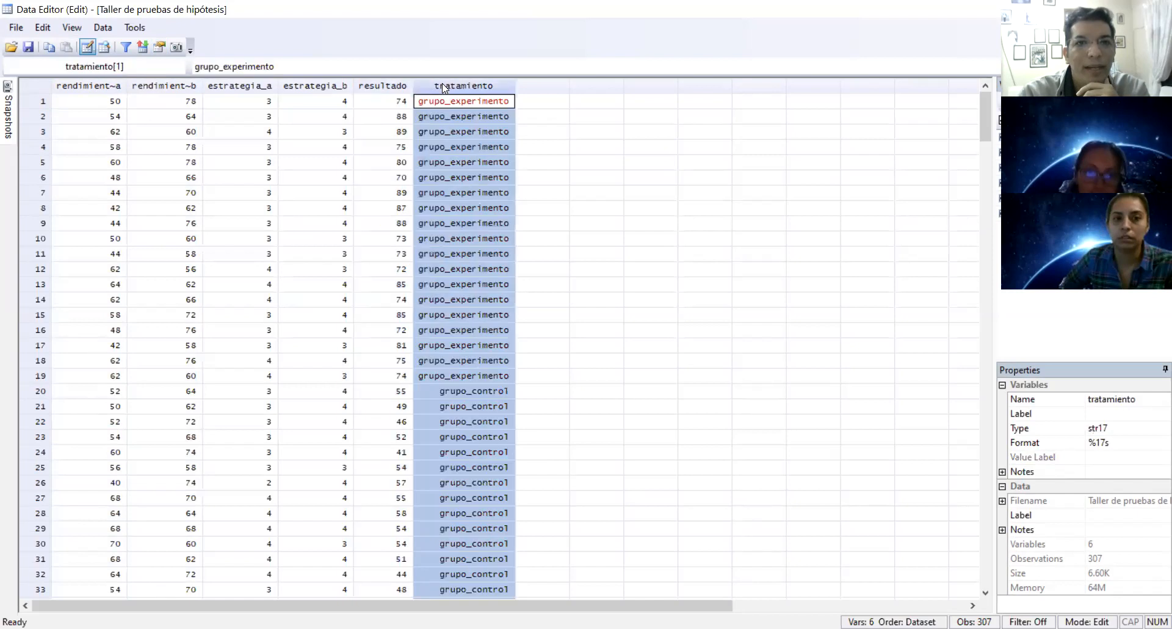
left_click(386, 85)
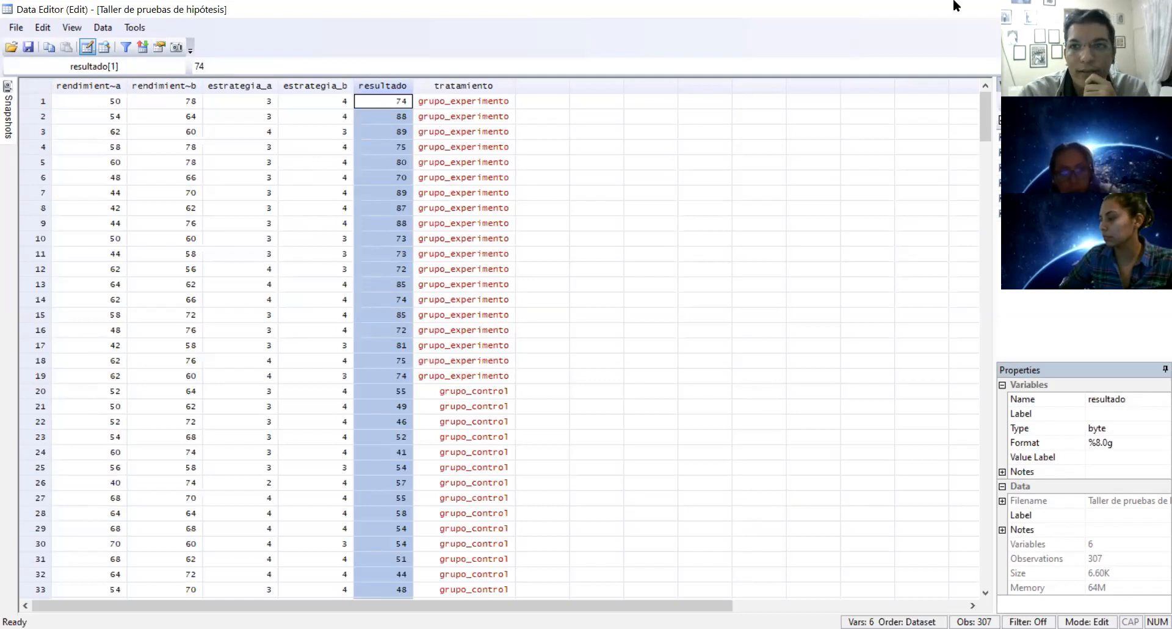
left_click(1158, 9)
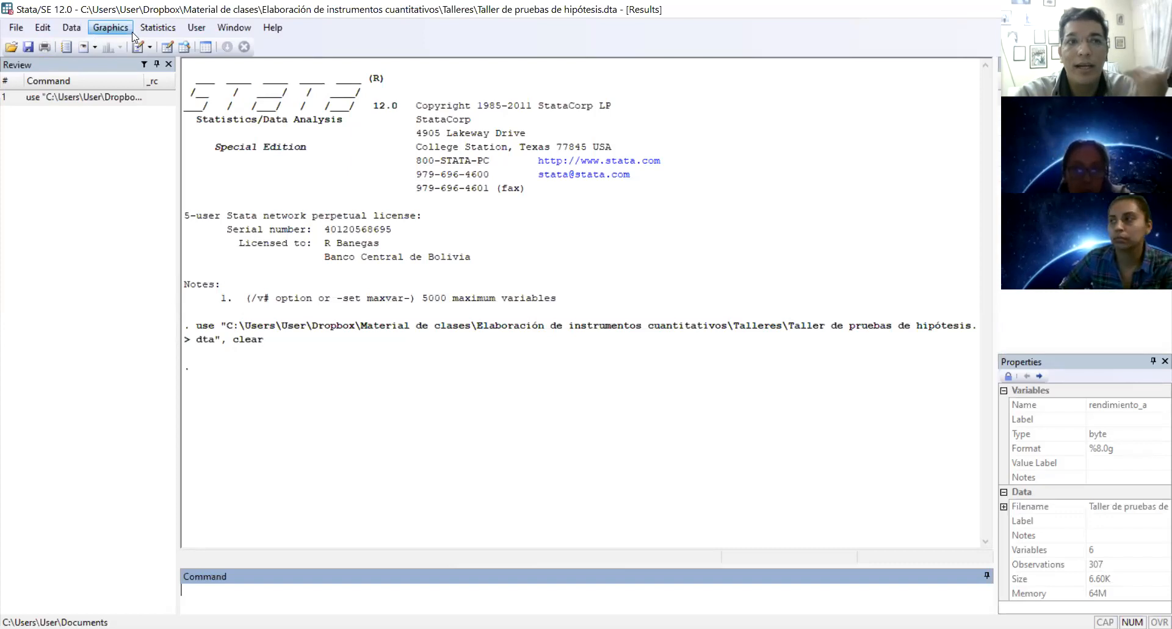
left_click(148, 31)
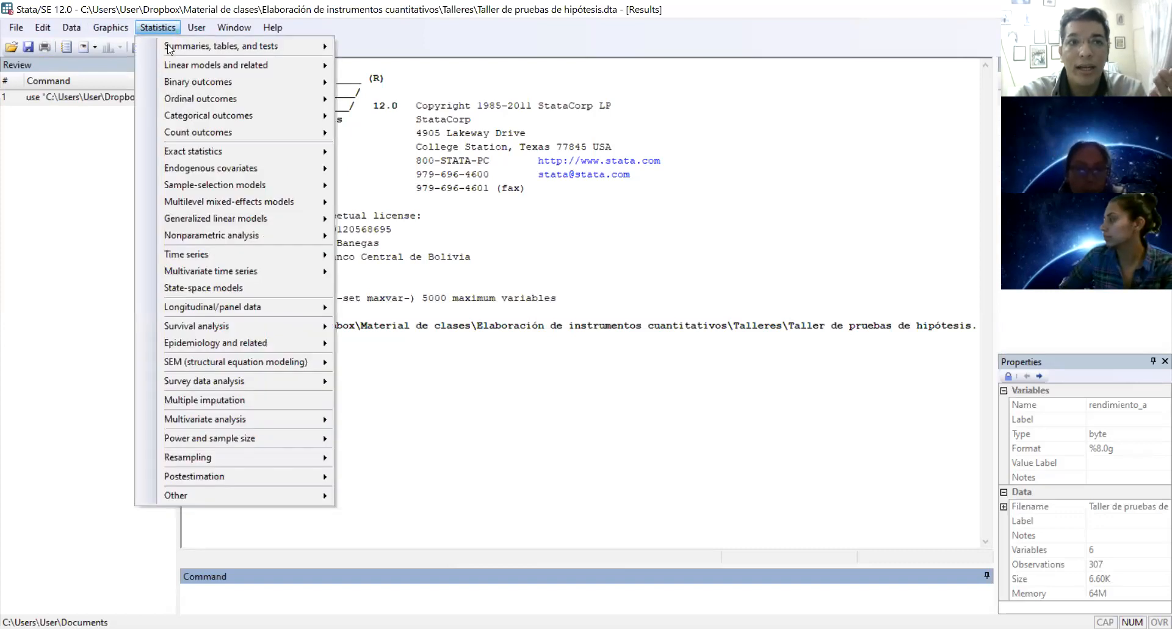
mouse_move(175, 56)
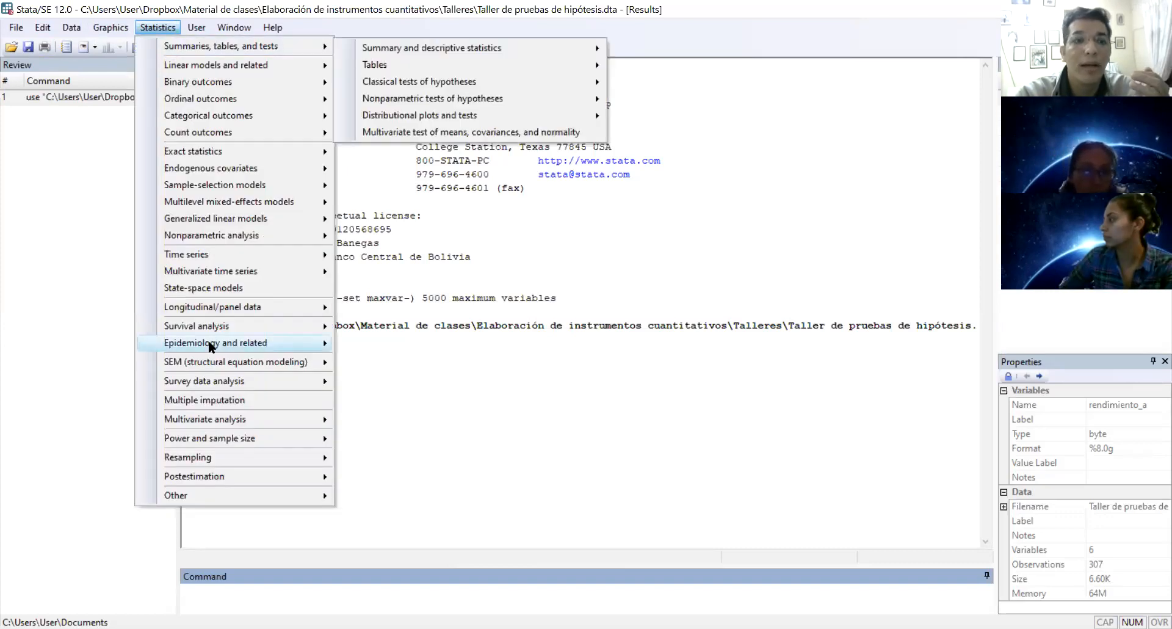
mouse_move(228, 450)
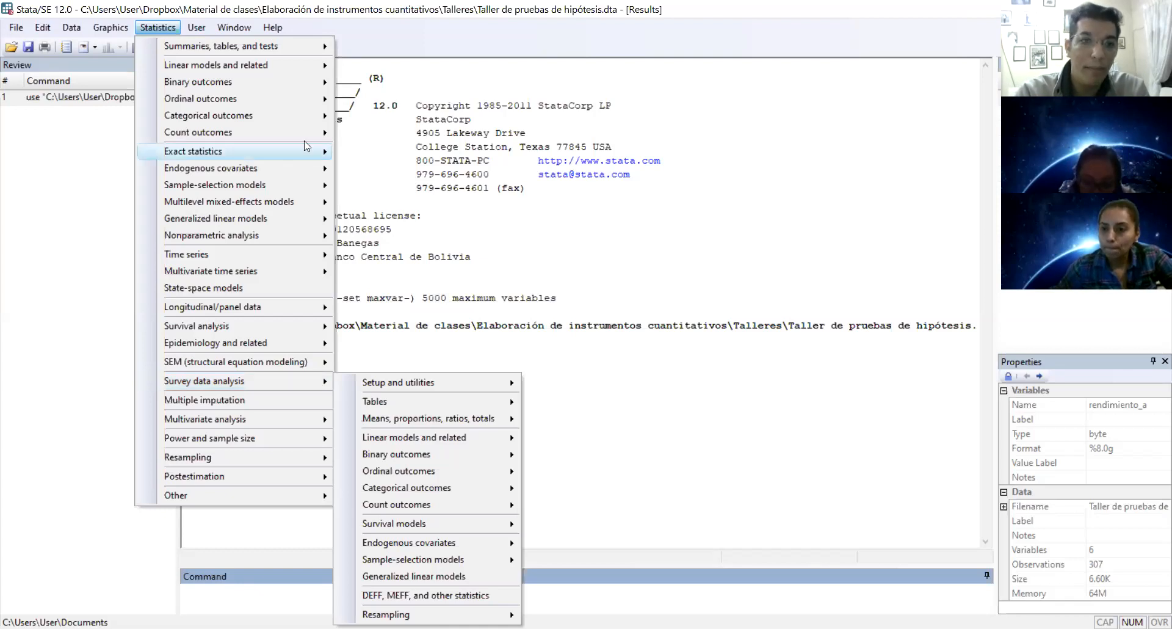
mouse_move(337, 365)
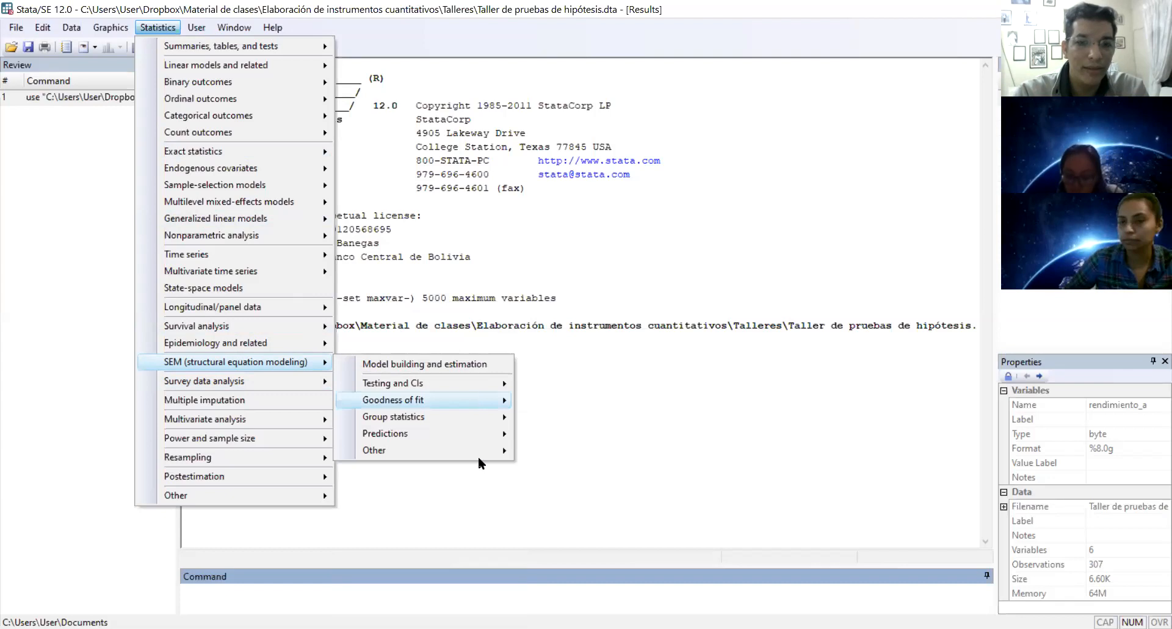
left_click(431, 590)
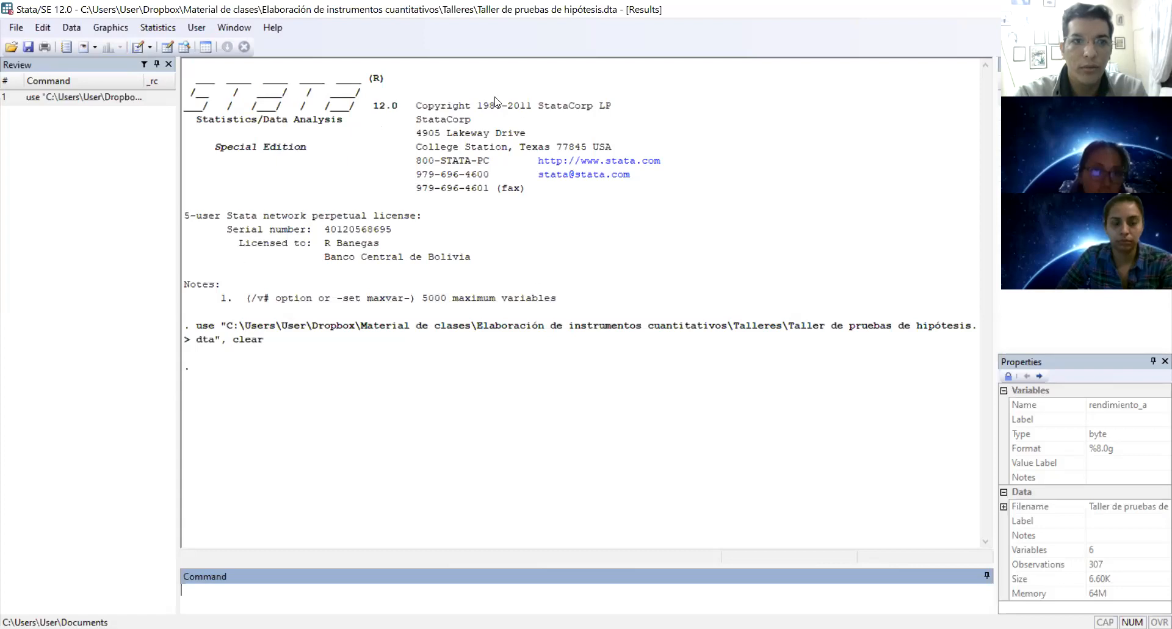
Step: Open a new blank do-file in the Do-file Editor and reposition its window over the results area
left_click(138, 49)
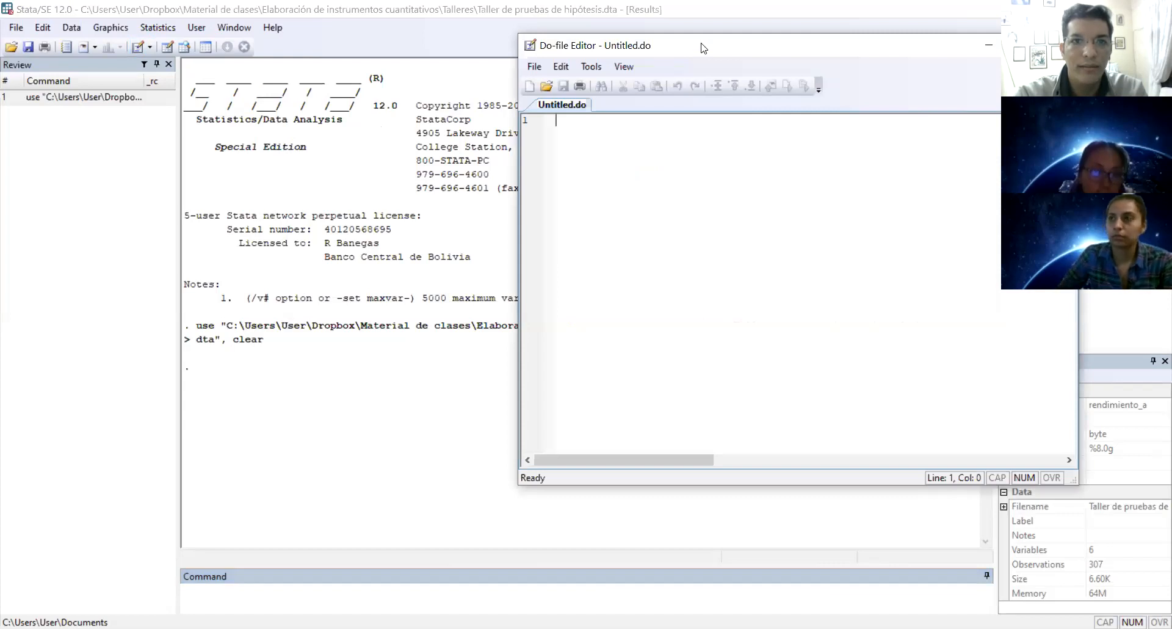
left_click_drag(701, 48, 588, 69)
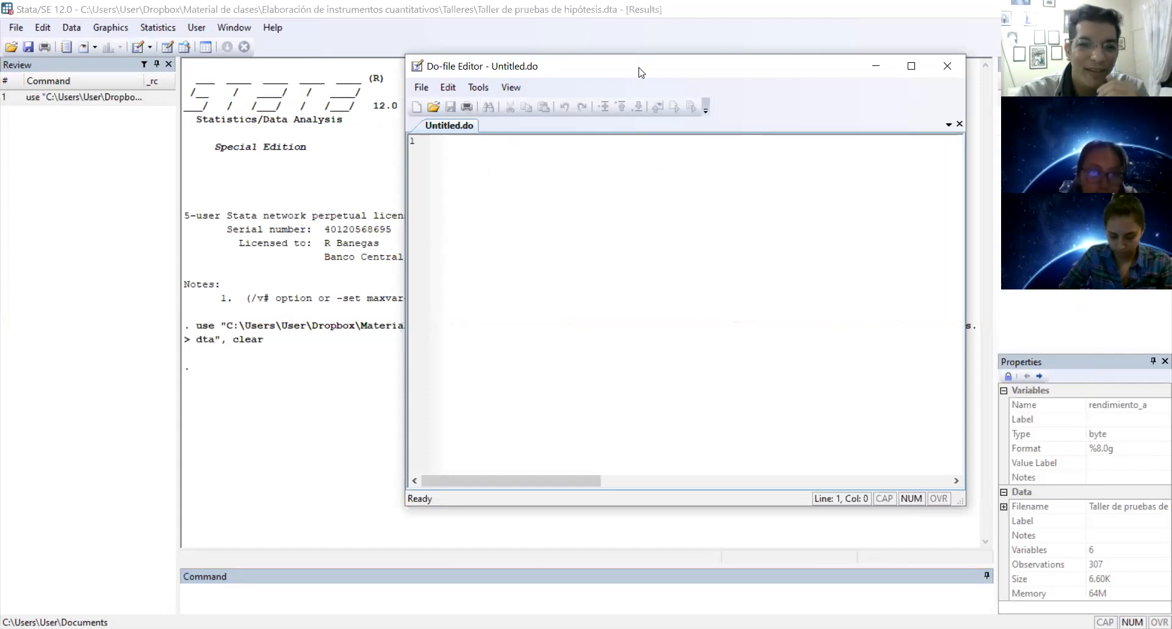
left_click_drag(641, 72, 701, 81)
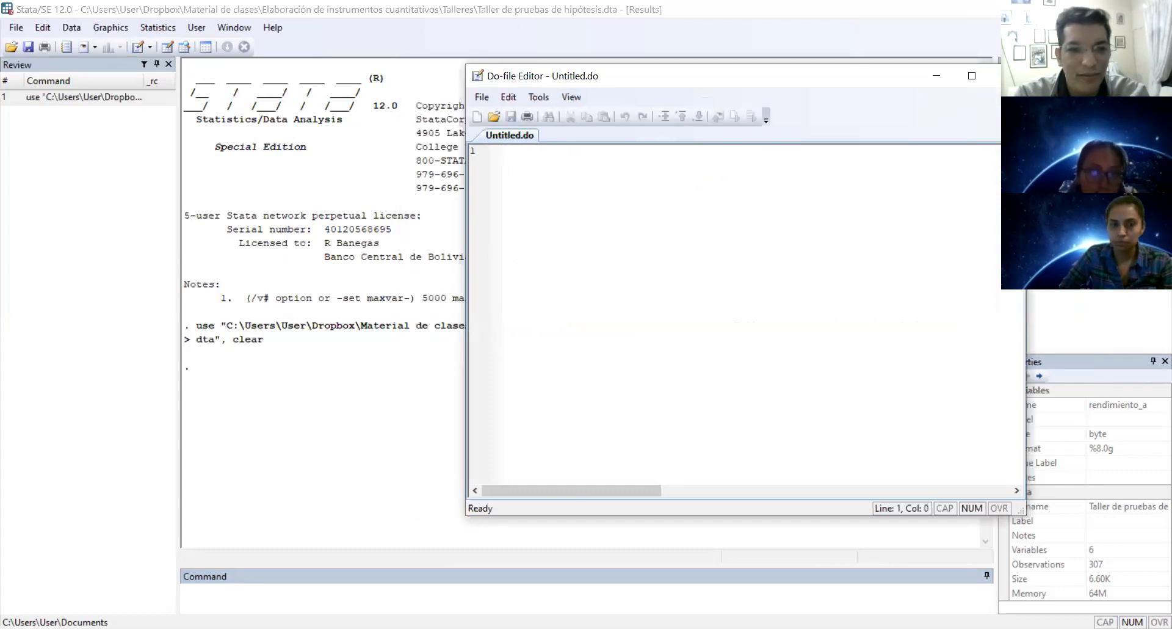
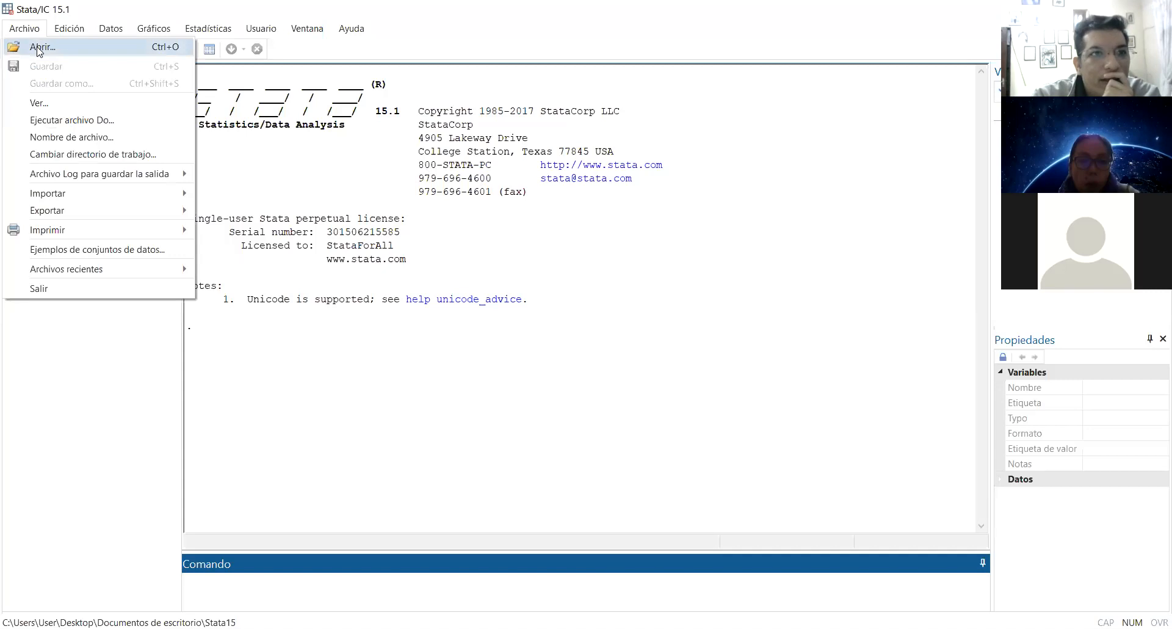
Step: In Stata/IC 15.1, open the dataset "Taller de pruebas de hipótesis" from the Talleres folder
left_click(73, 55)
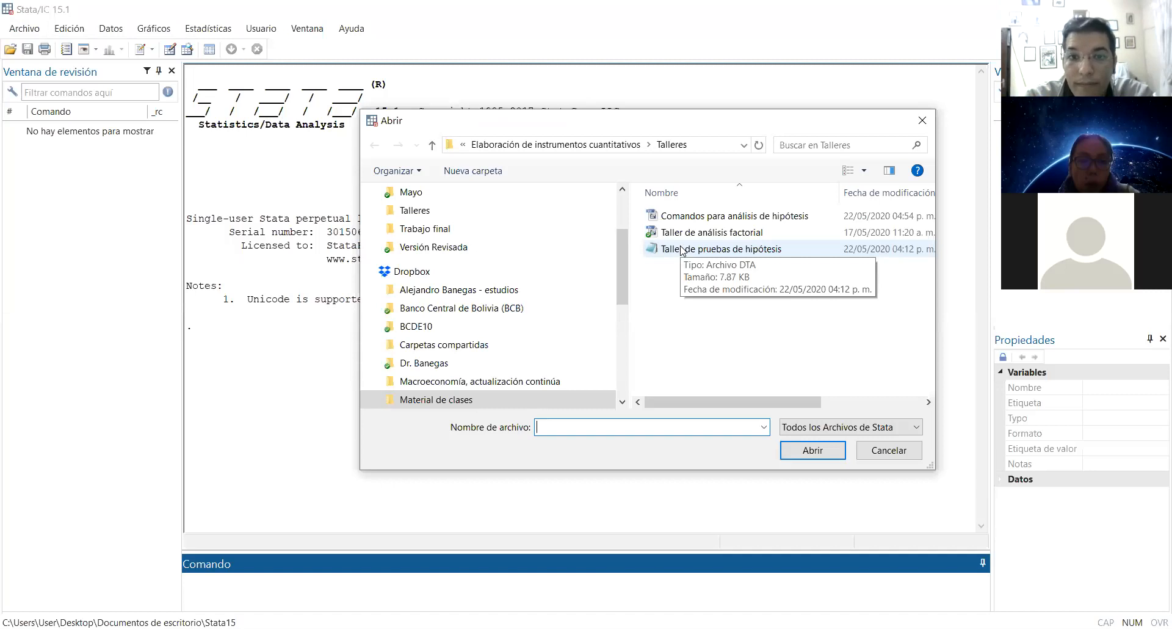
left_click(732, 253)
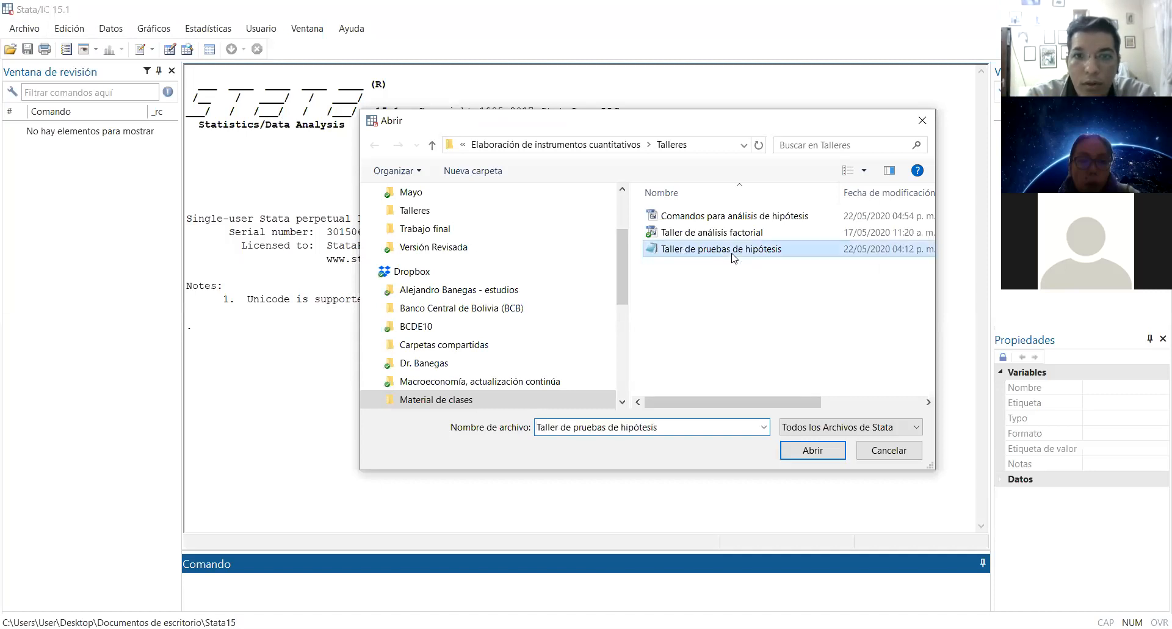
key("Return")
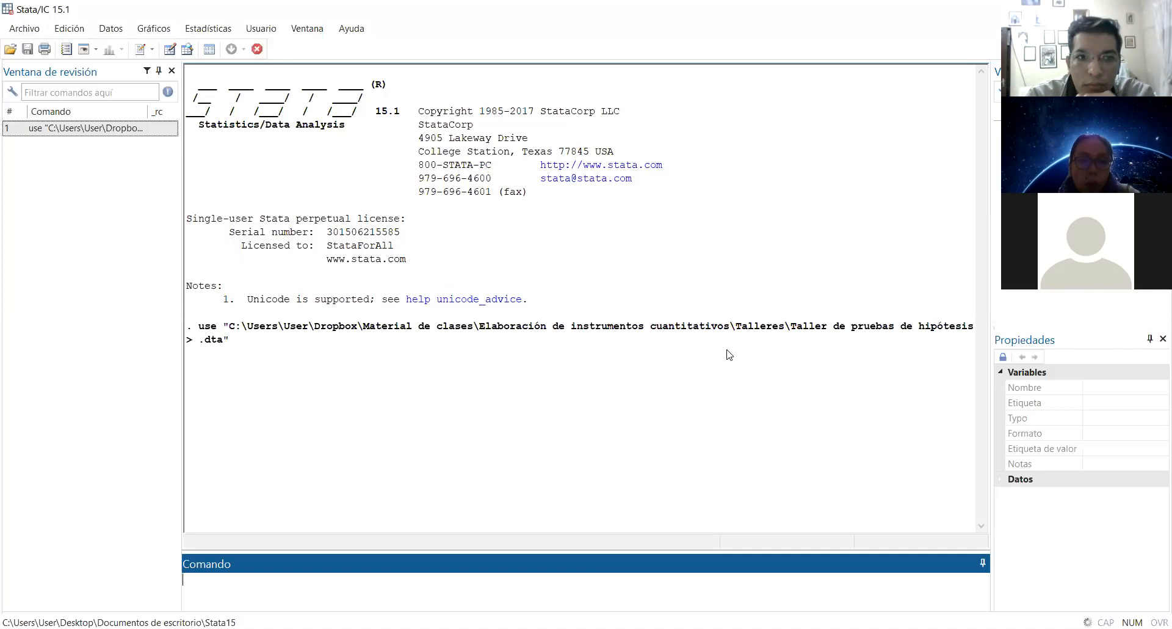
Step: Browse the loaded dataset's columns through tratamiento in the read-only data view, and close it
left_click(185, 53)
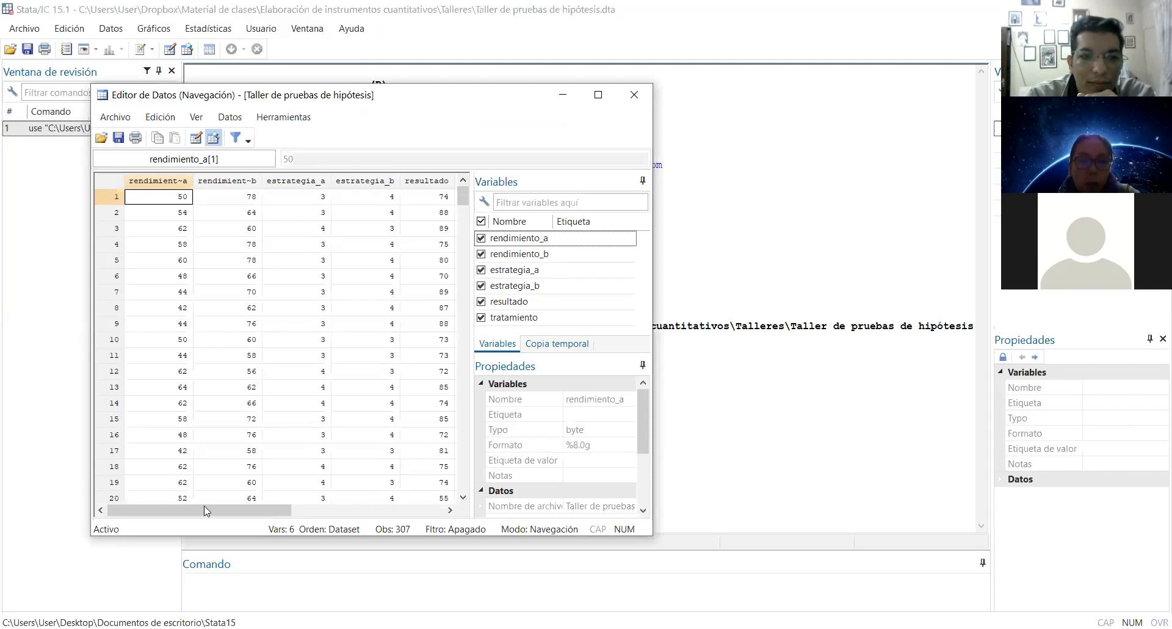
left_click_drag(212, 510, 273, 510)
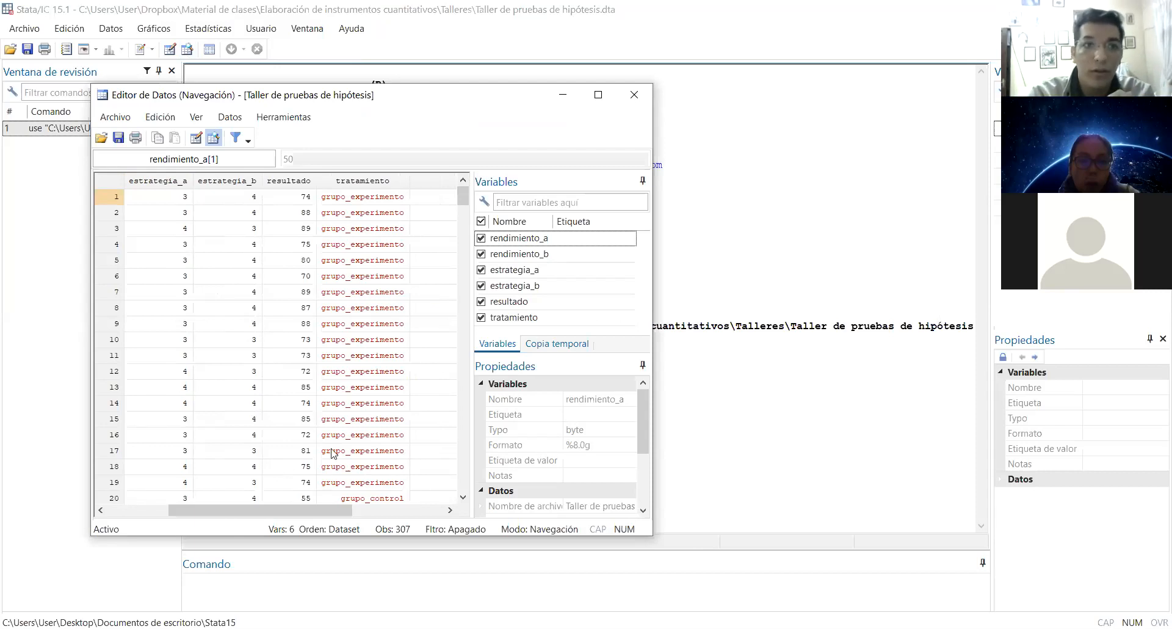
left_click(640, 94)
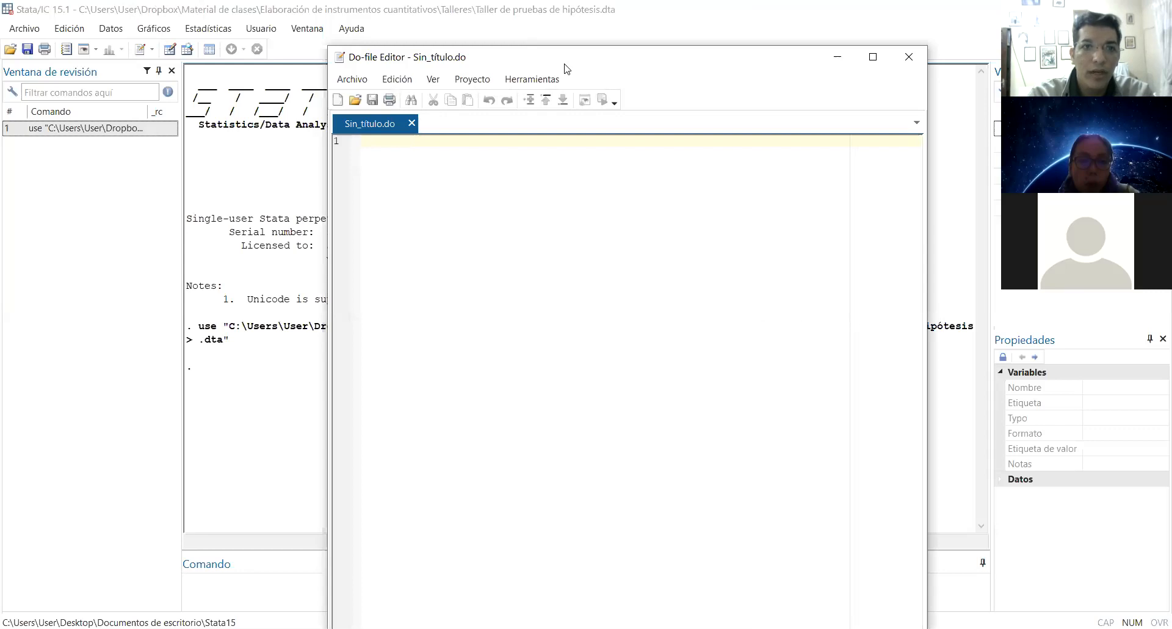
Step: Reposition the blank do-file's editor window slightly higher over the results area
left_click_drag(565, 64, 555, 40)
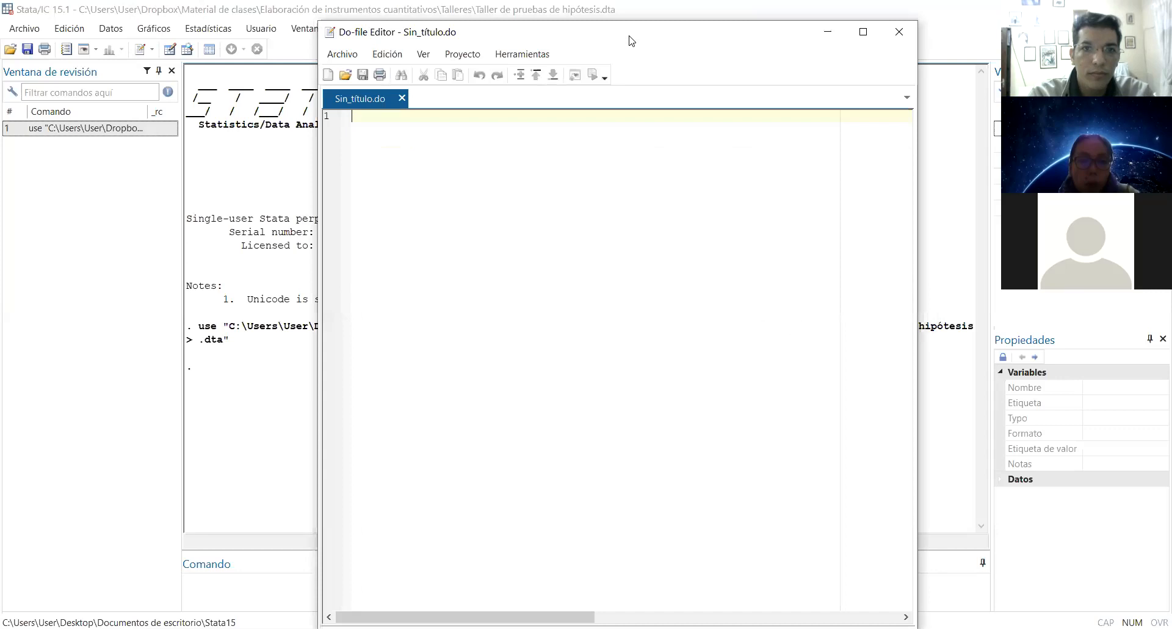
Step: Open the do-file "Comandos para análisis de hipótesis" from the Talleres folder, converting it to UTF-8 from Western (Windows Latin 1)
left_click_drag(631, 40, 729, 53)
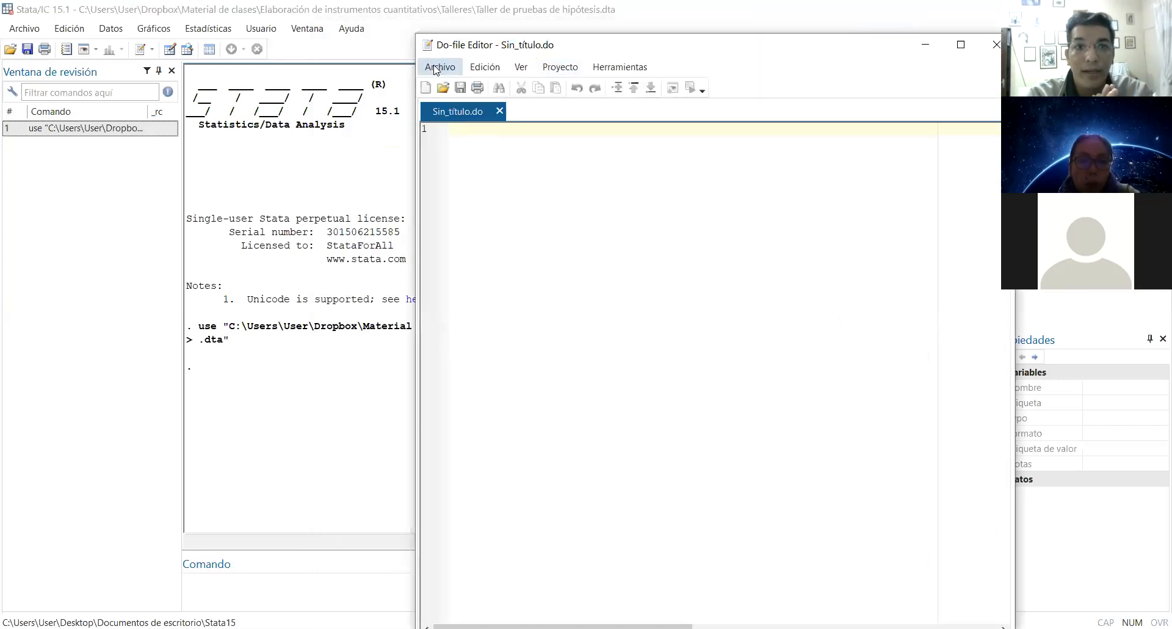
left_click(437, 68)
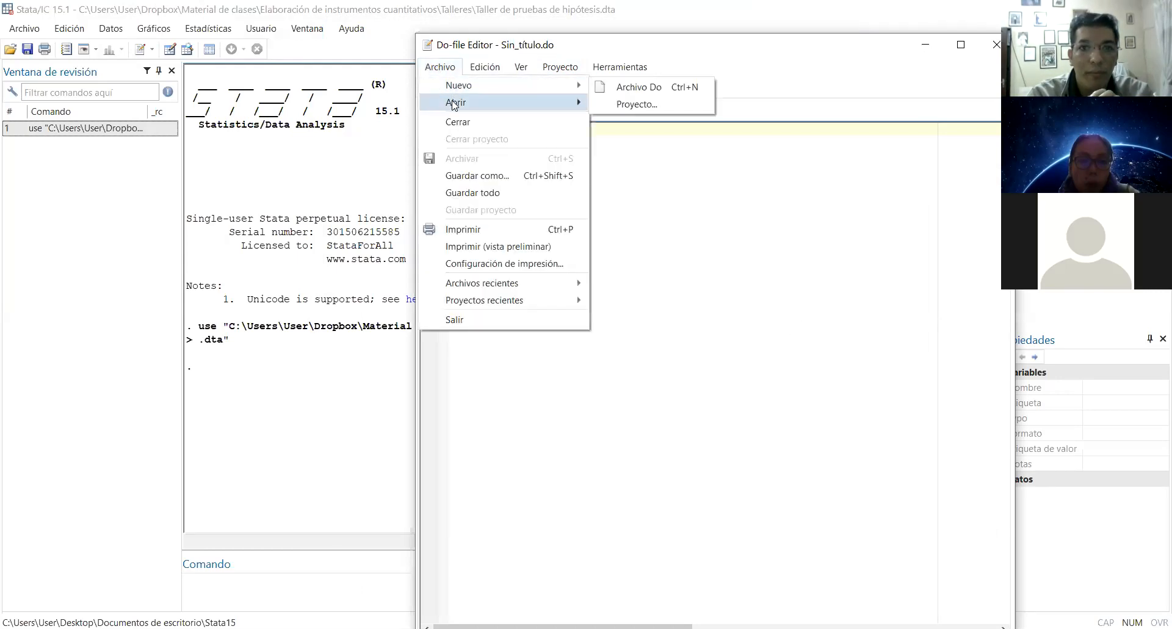
mouse_move(455, 105)
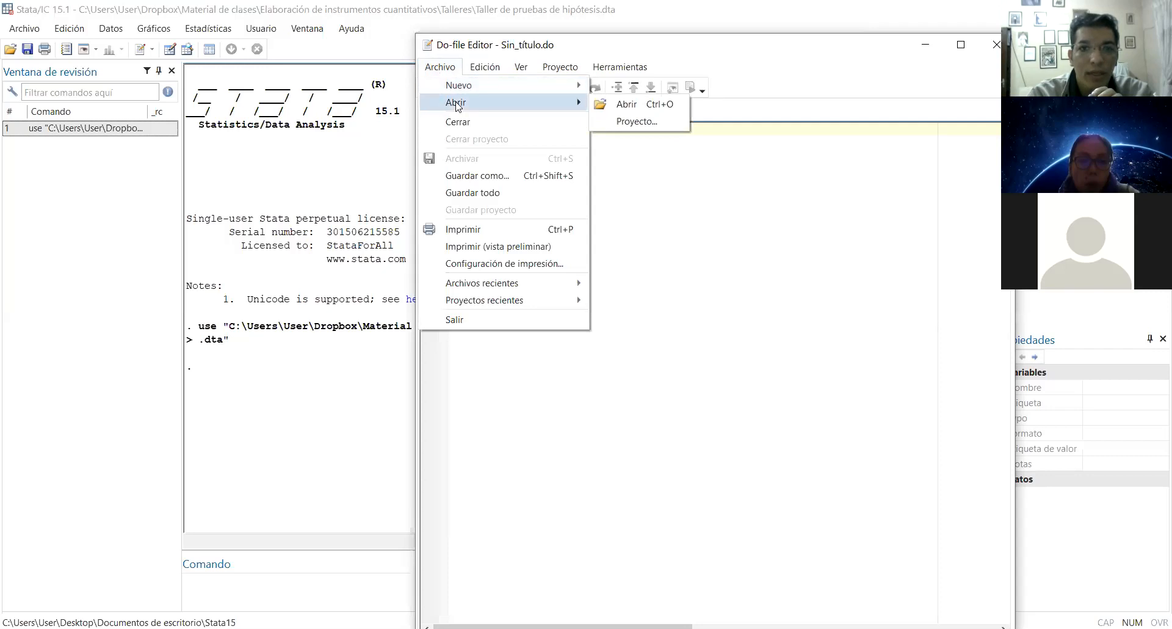
left_click(627, 104)
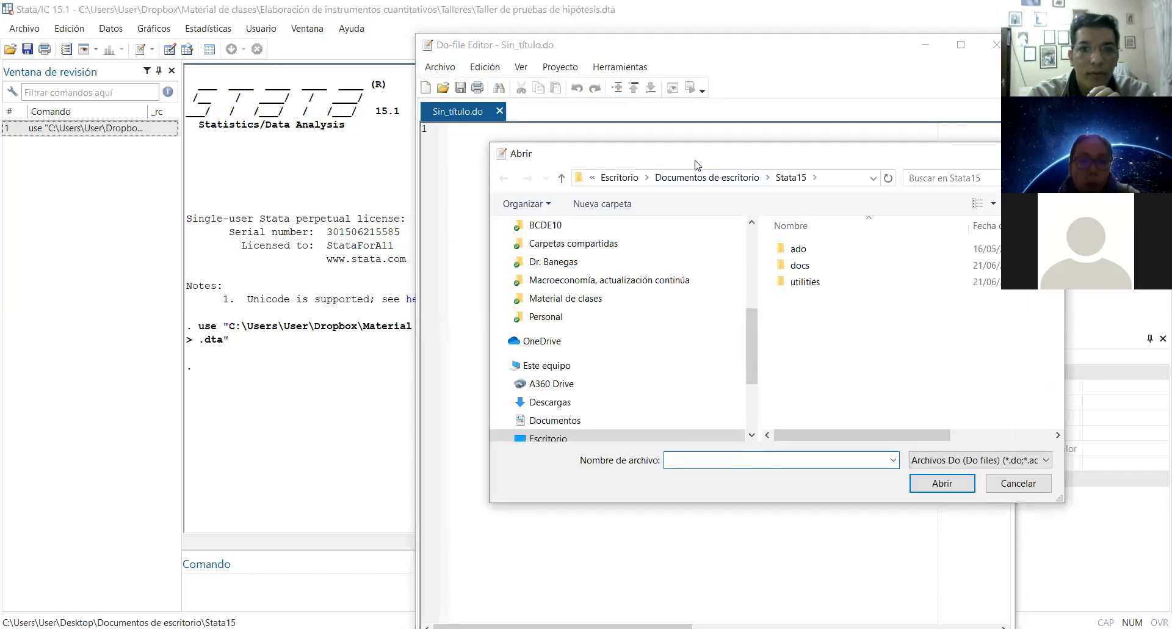
left_click_drag(695, 160, 516, 148)
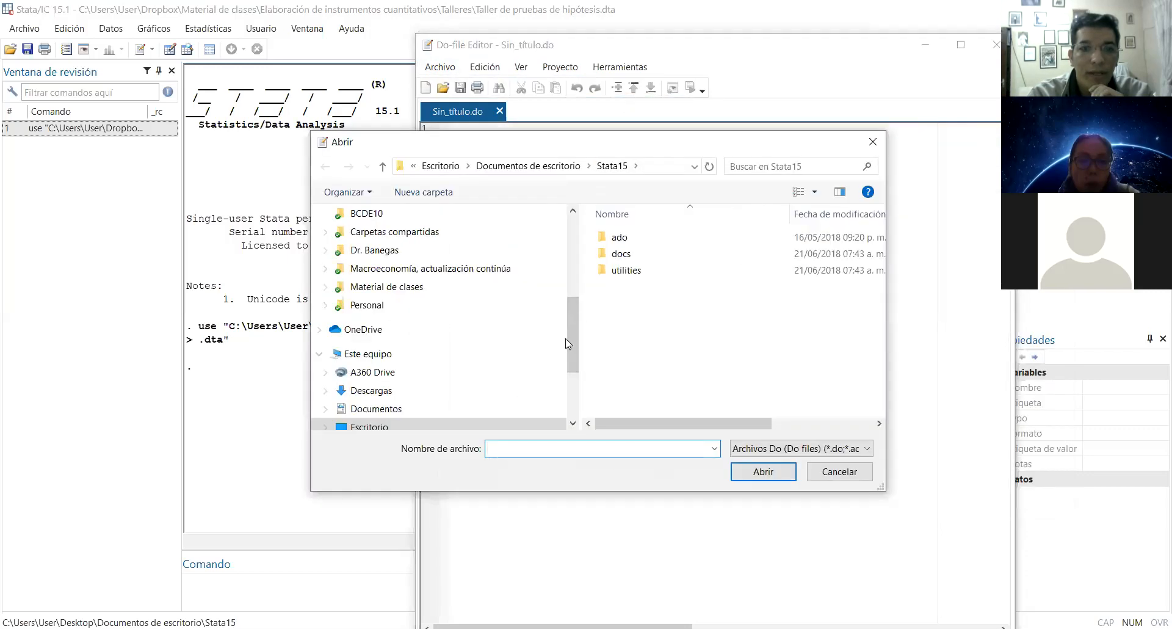
left_click_drag(570, 345, 570, 328)
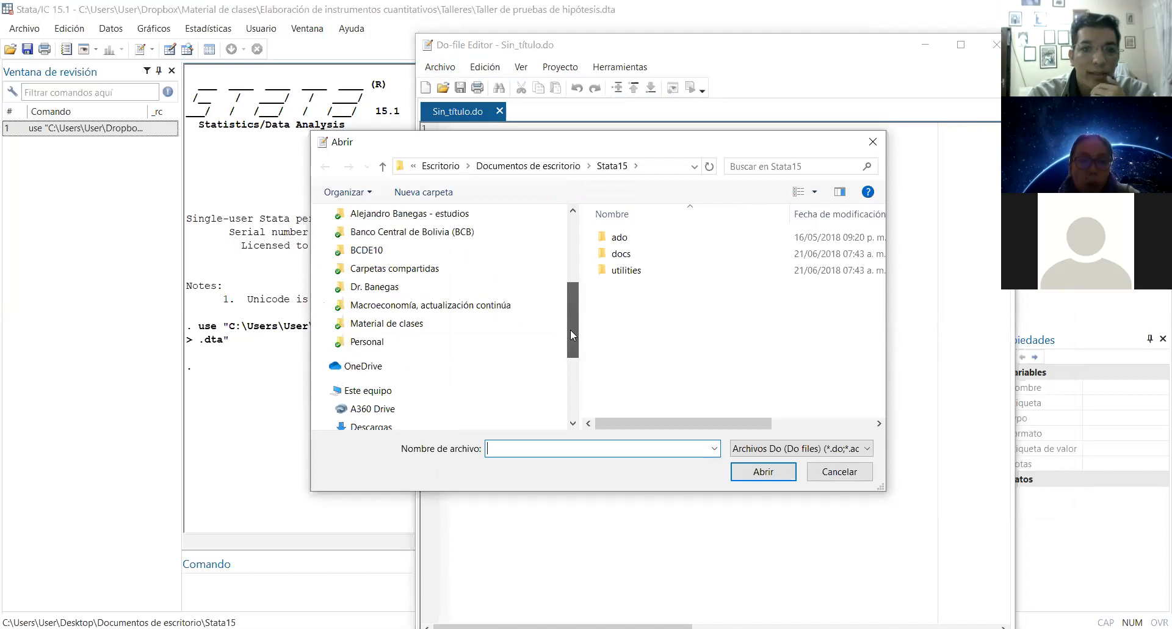
left_click(499, 329)
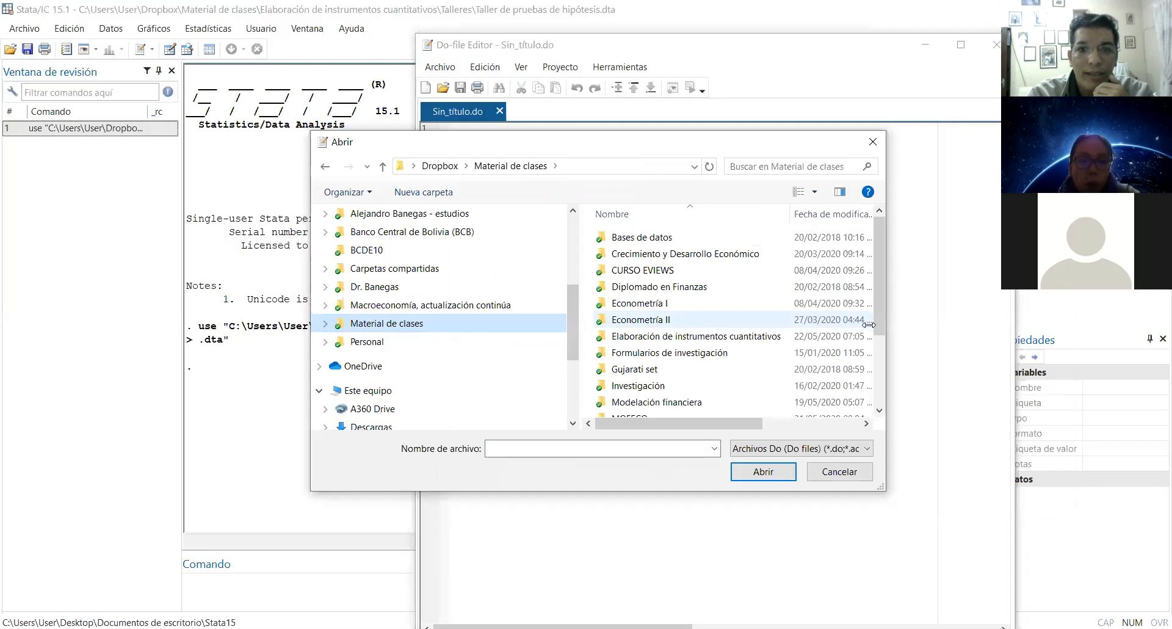
double_click(744, 337)
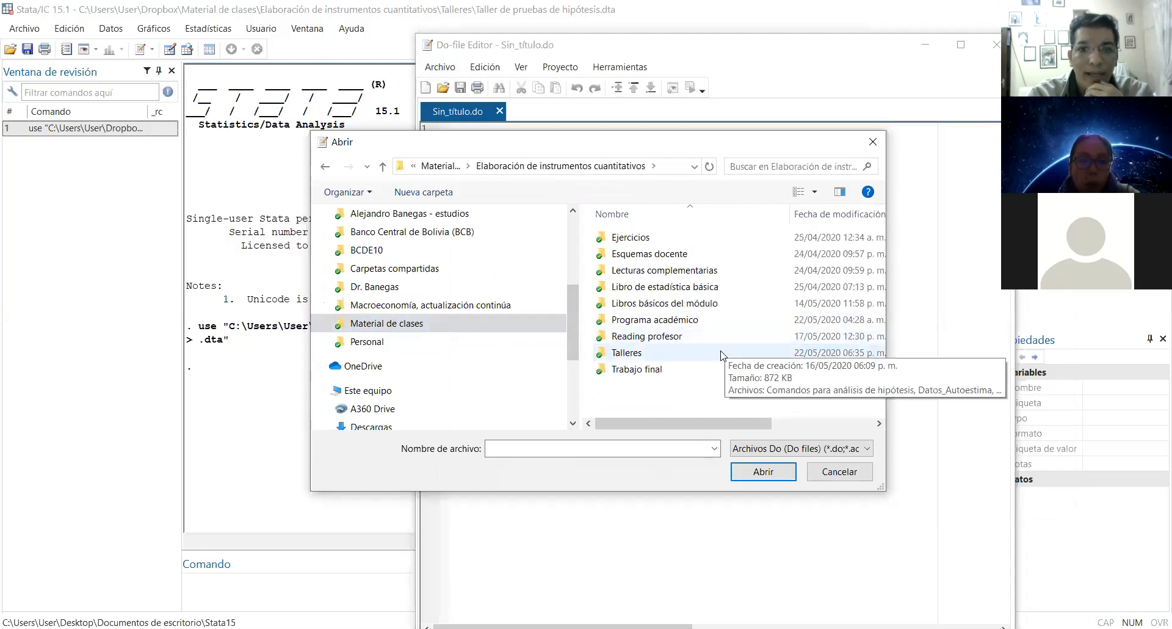
double_click(721, 353)
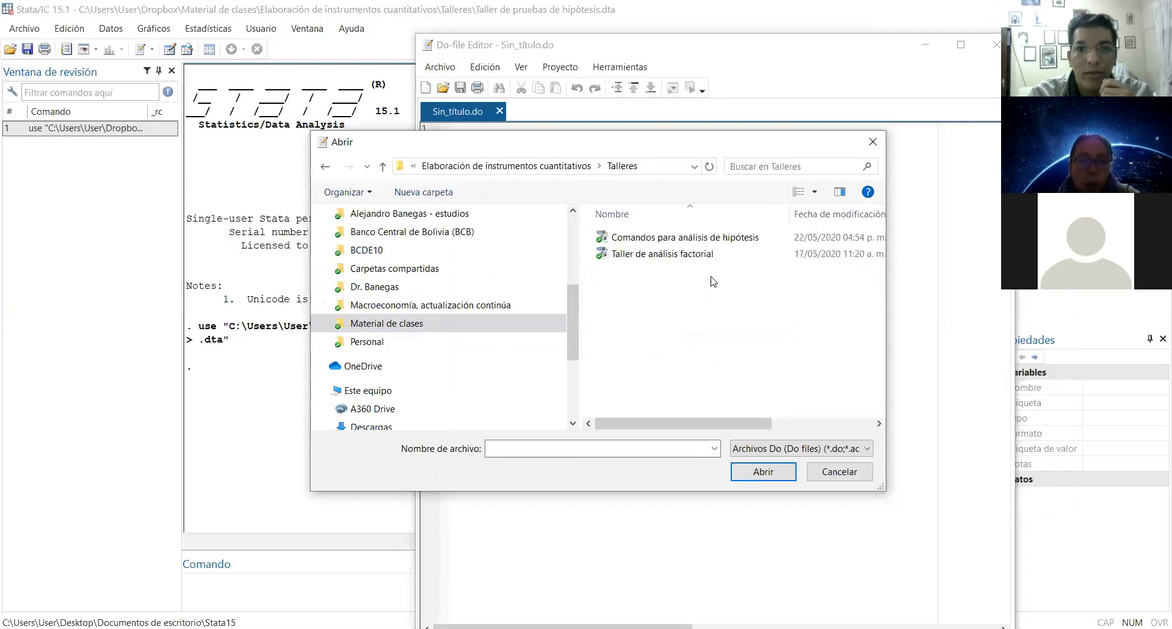
left_click(674, 242)
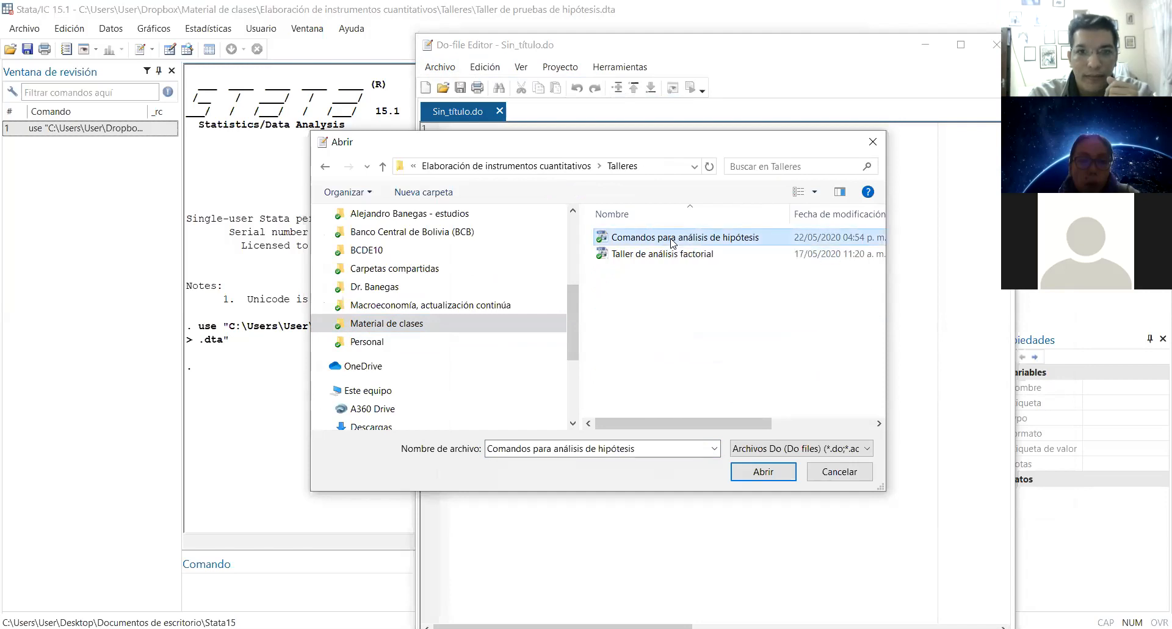
double_click(673, 243)
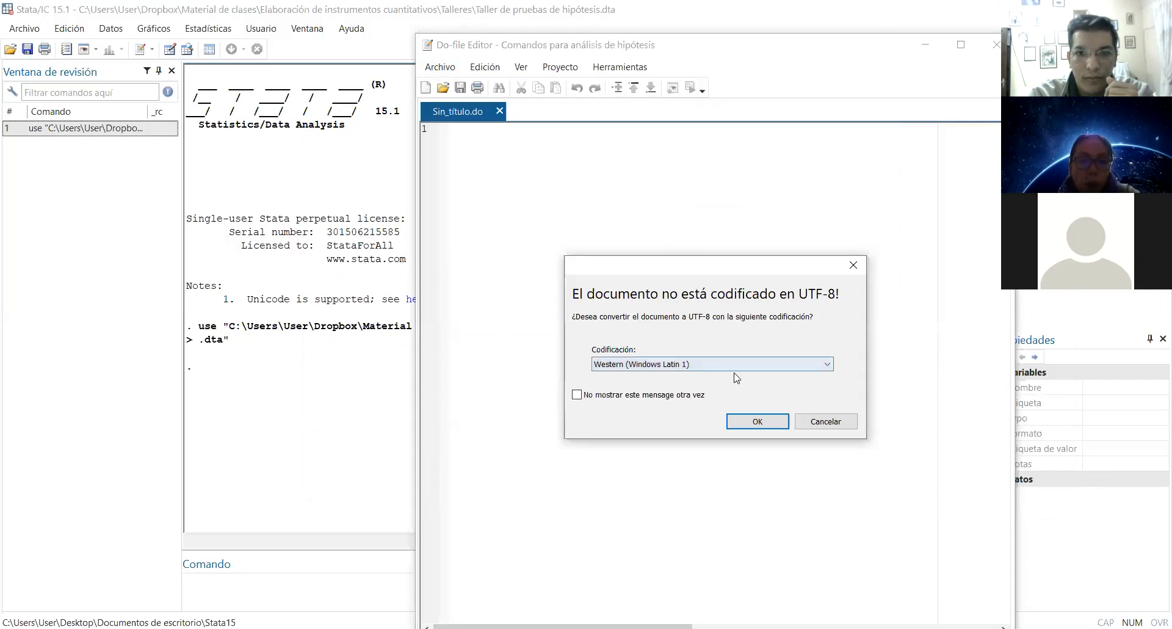
left_click(758, 421)
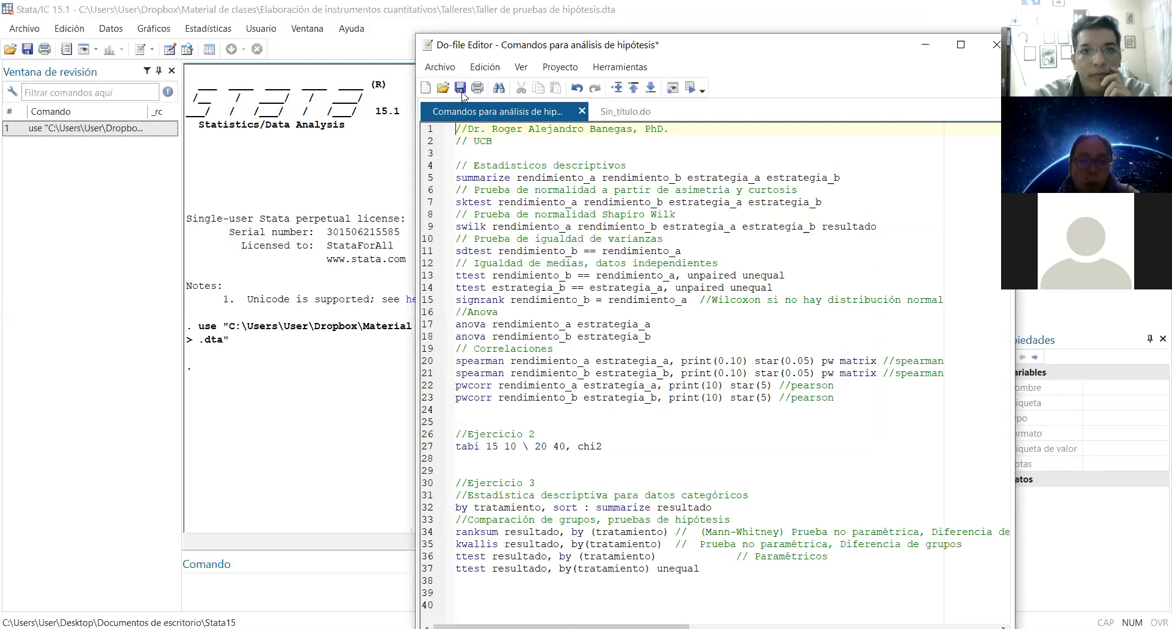
left_click(441, 67)
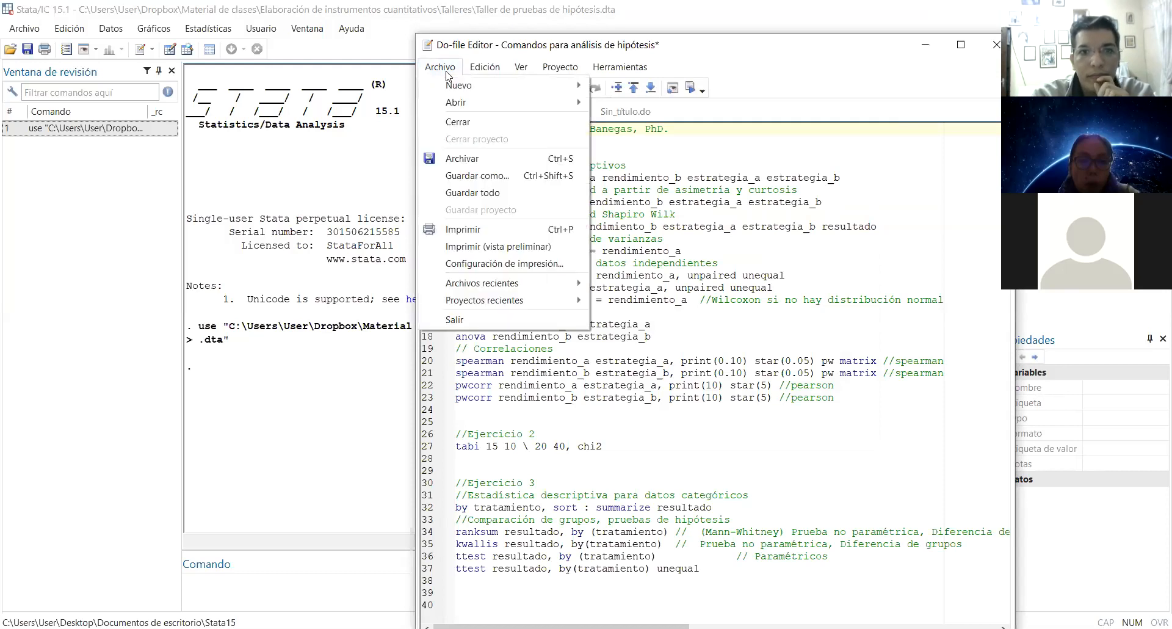
mouse_move(459, 104)
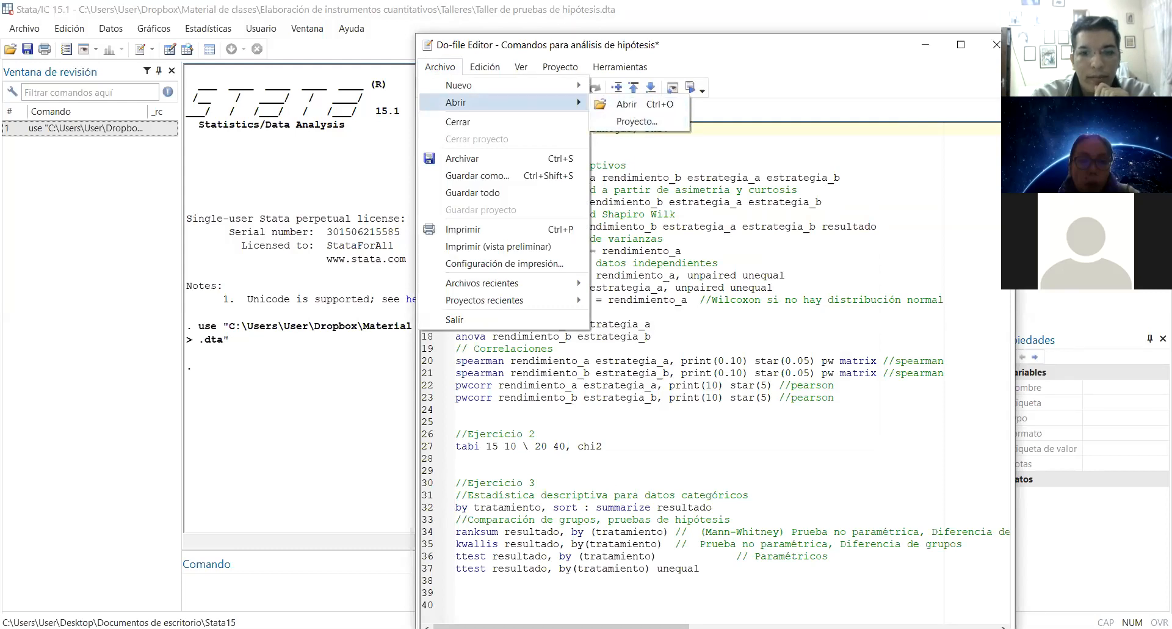
left_click(633, 124)
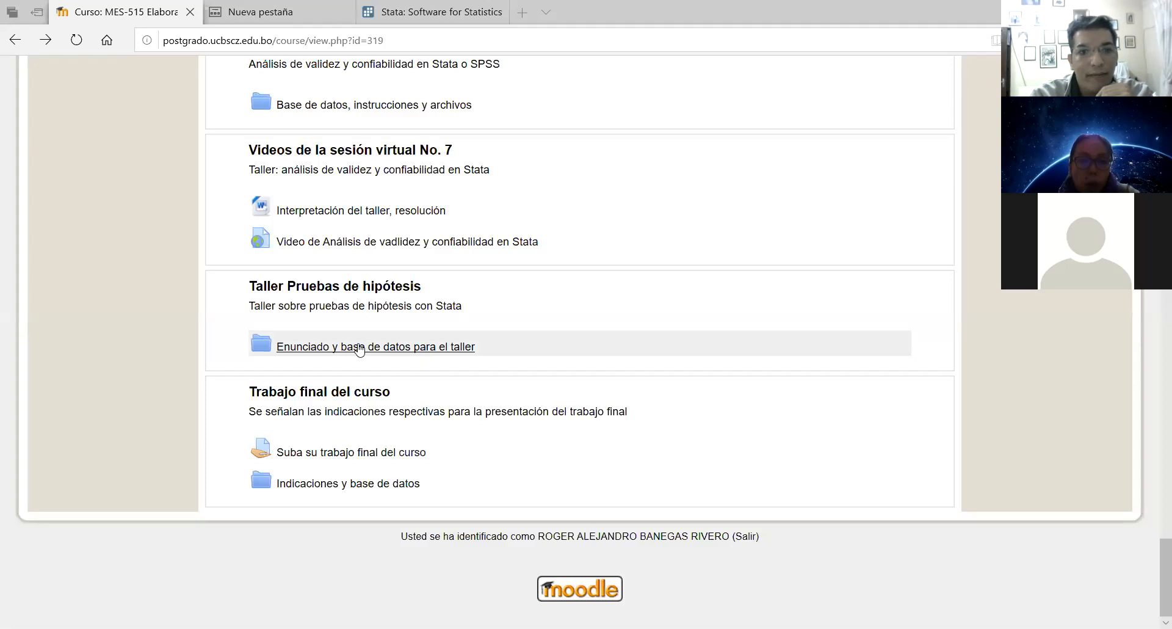
Step: In the browser's Moodle course, open the folder "Enunciado y base de datos para el taller" and ignore the new message
left_click(359, 347)
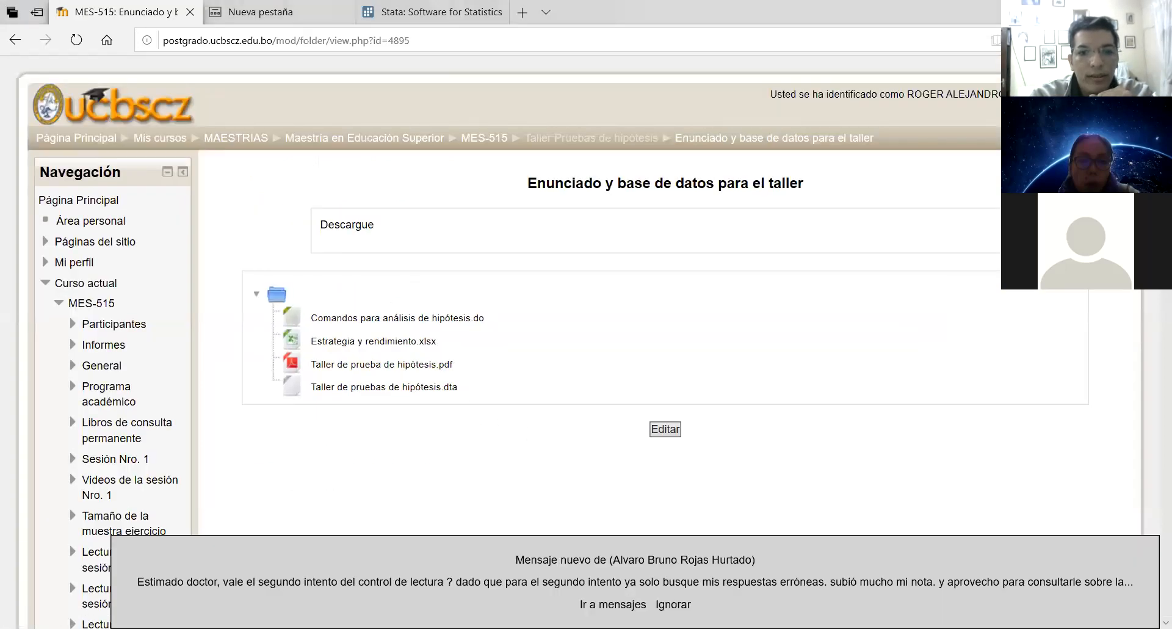
left_click(673, 606)
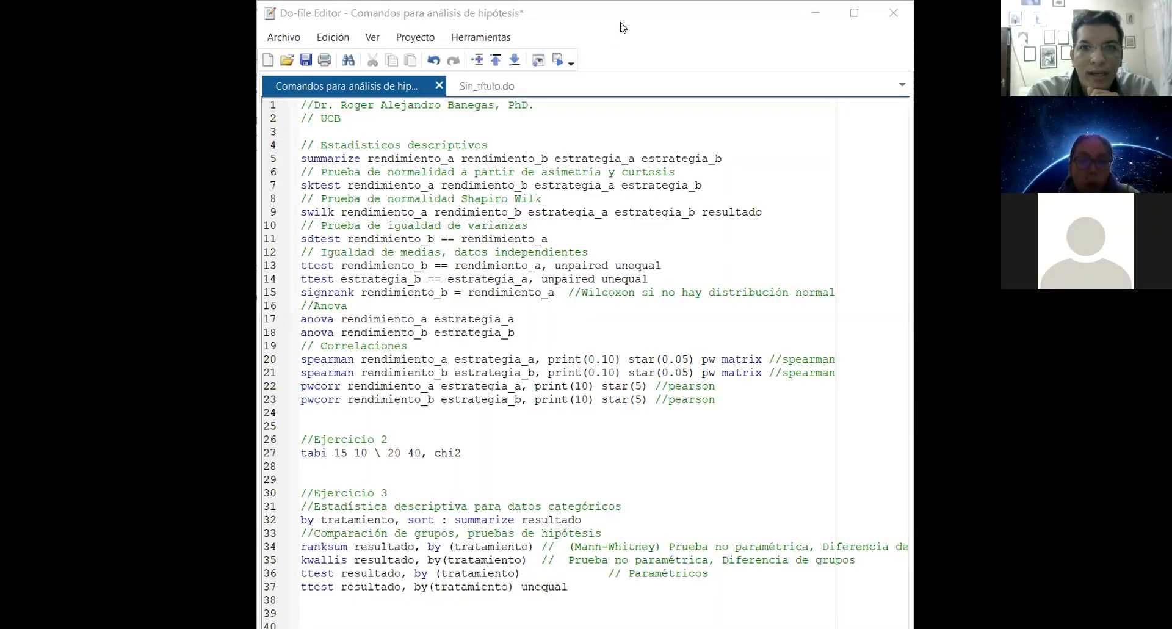
Step: Back in Stata, view the loaded dataset in the Data Editor's edit mode and close it
left_click(717, 227)
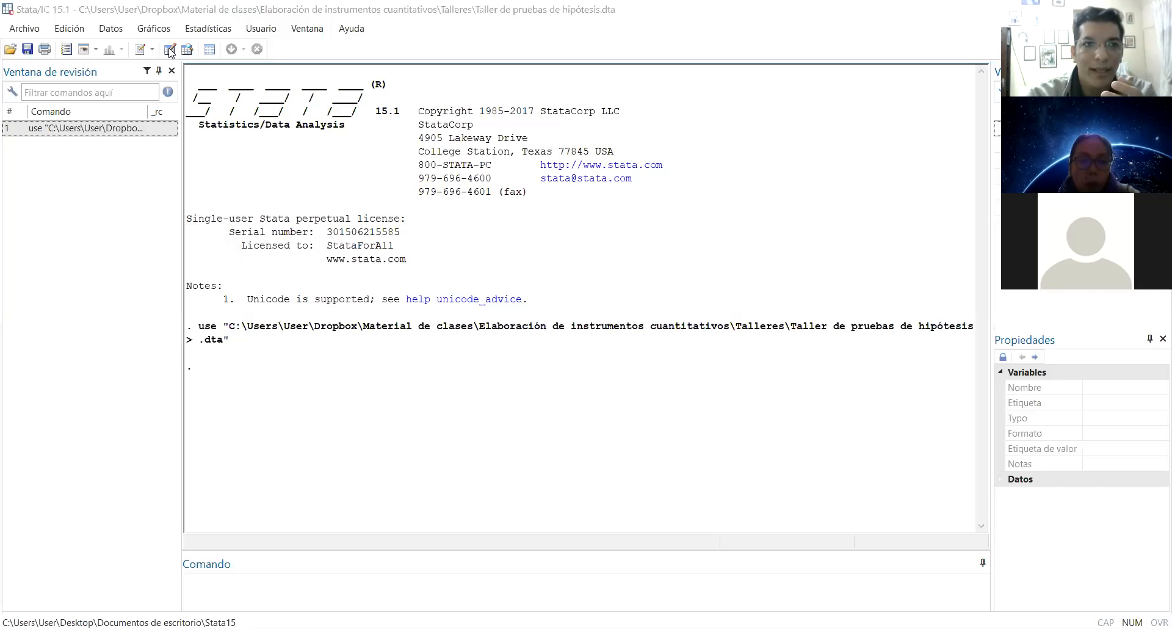
left_click(170, 49)
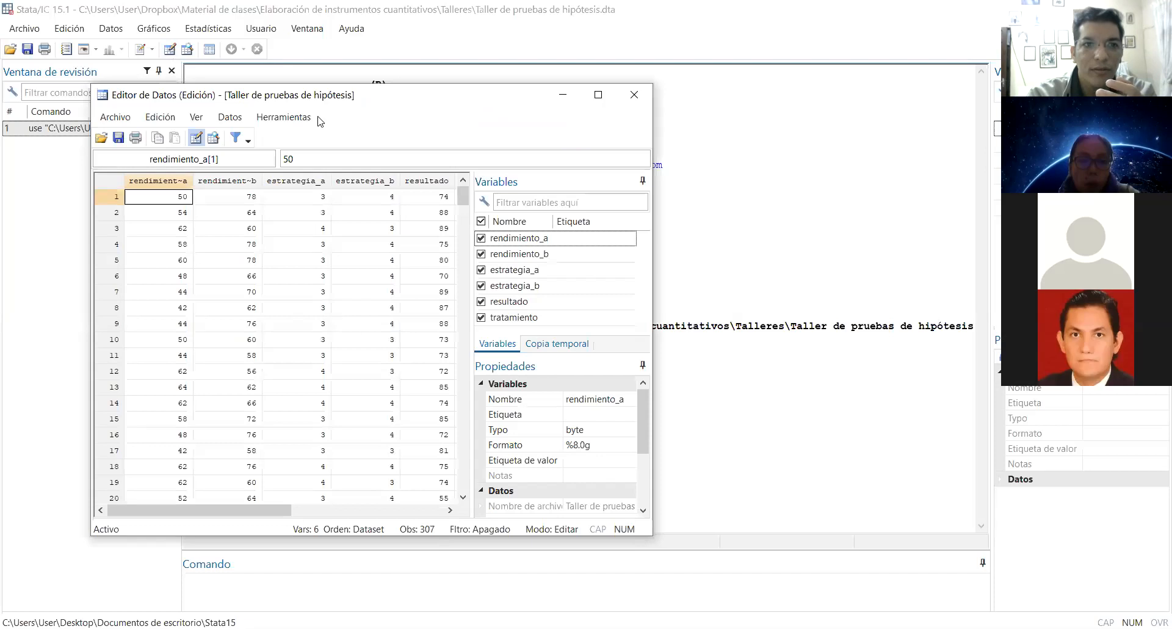
left_click(635, 95)
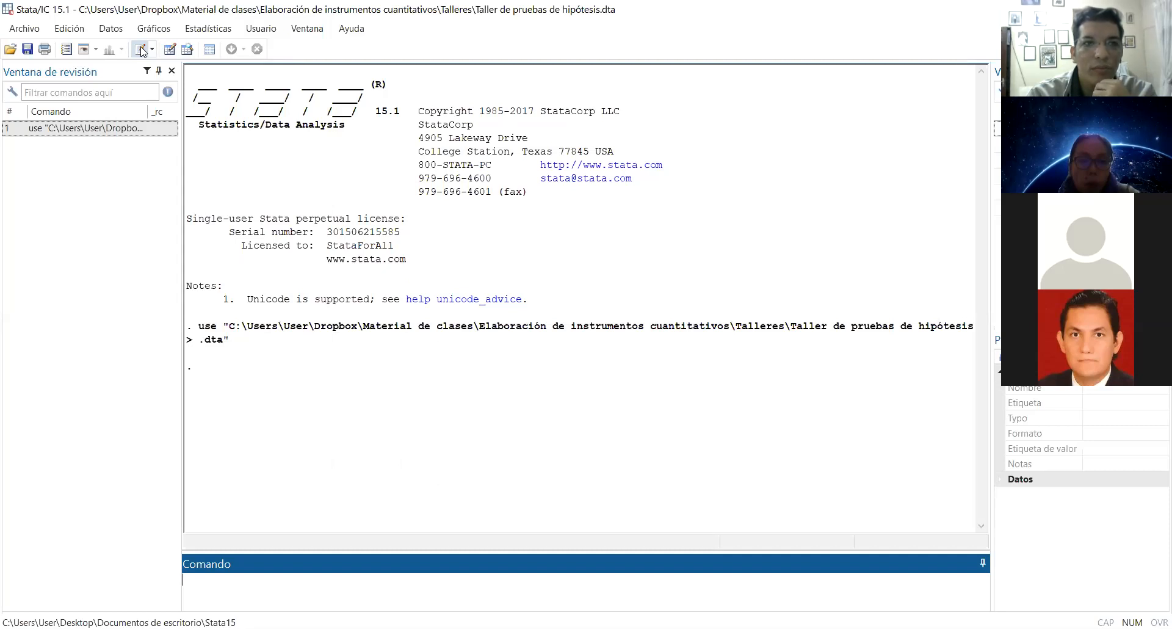
Step: Bring back the Do-file Editor and close "Comandos para análisis de hipótesis" without saving its changes
left_click(142, 50)
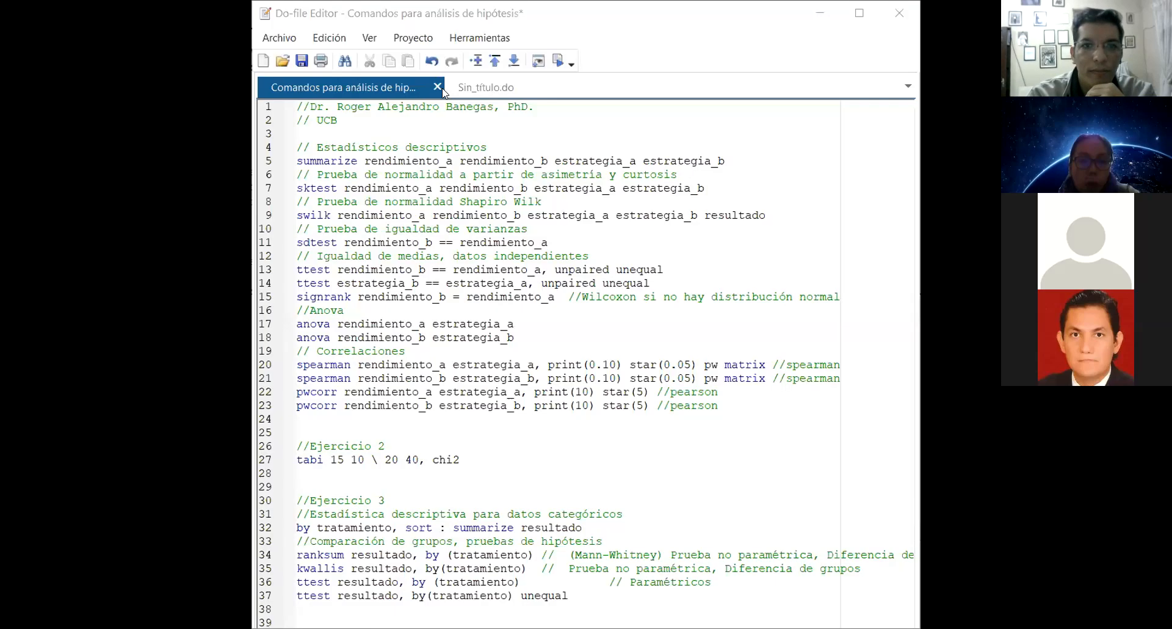
left_click(443, 91)
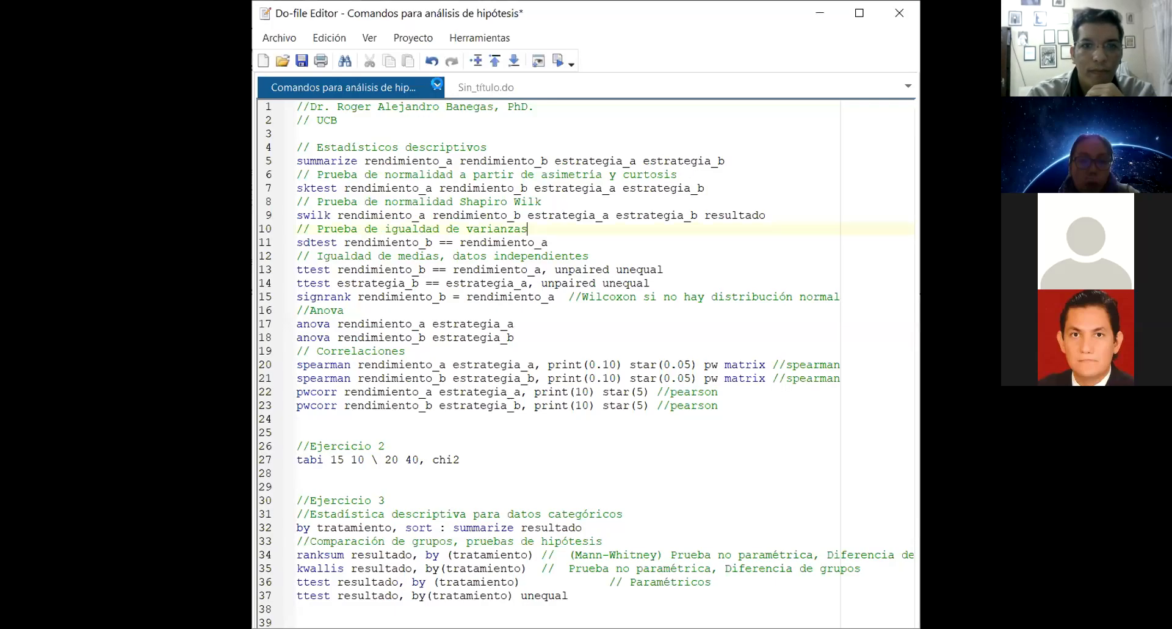
left_click(437, 86)
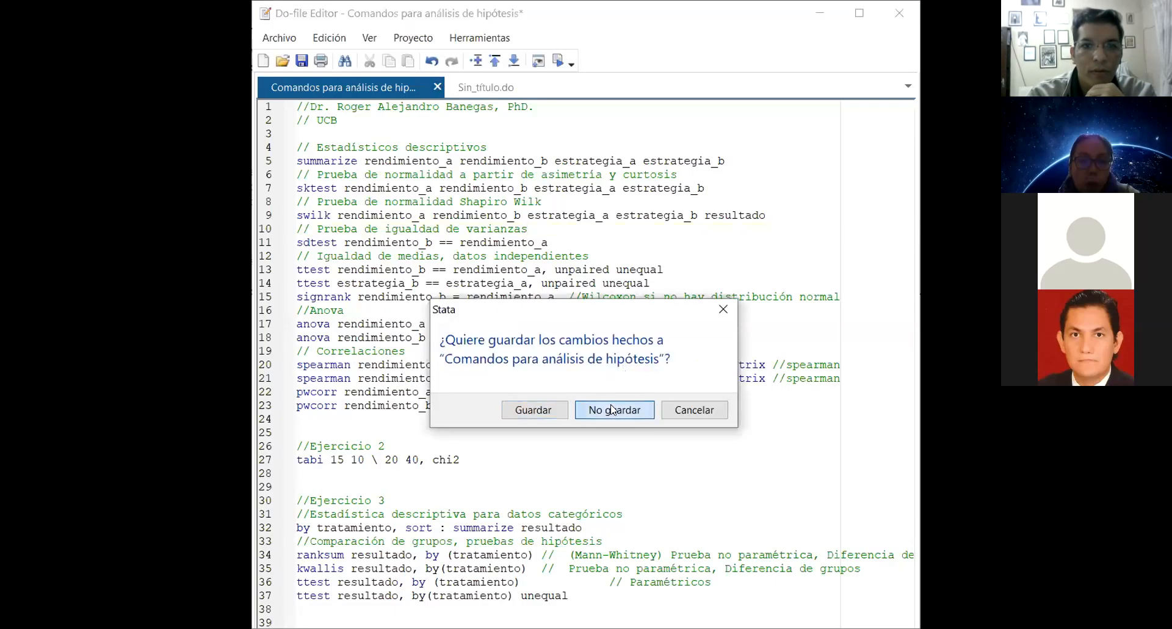
left_click(613, 409)
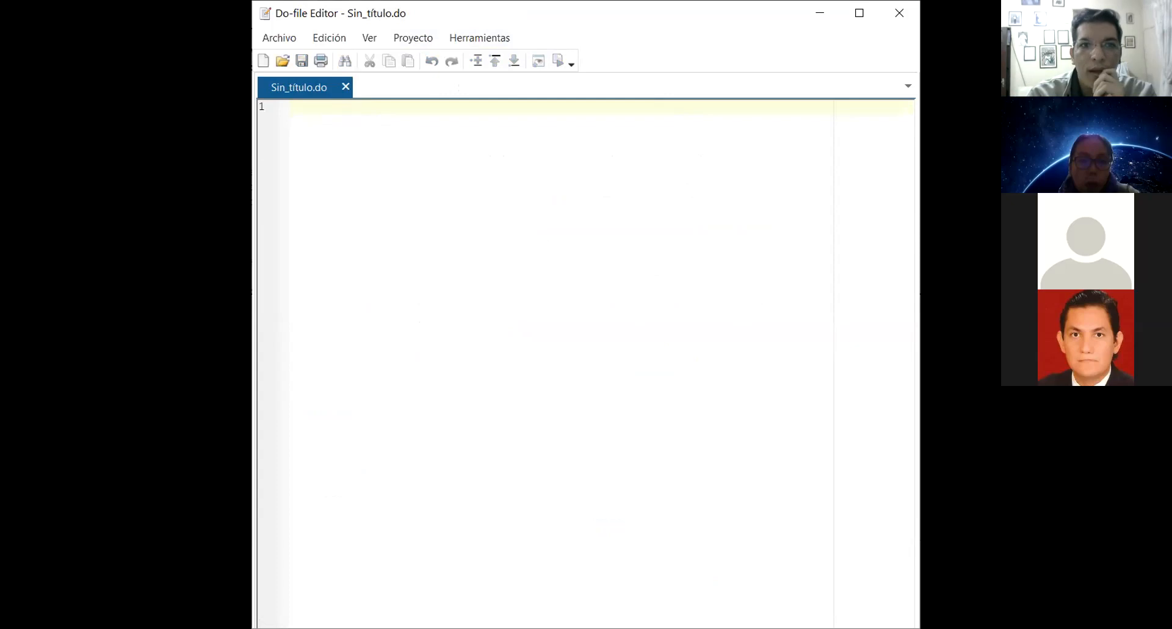
Step: Reopen "Comandos para análisis de hipótesis" from Elaboración de instrumentos cuantitativos > Talleres, accepting UTF-8 conversion from Western (Windows Latin 1)
left_click(294, 41)
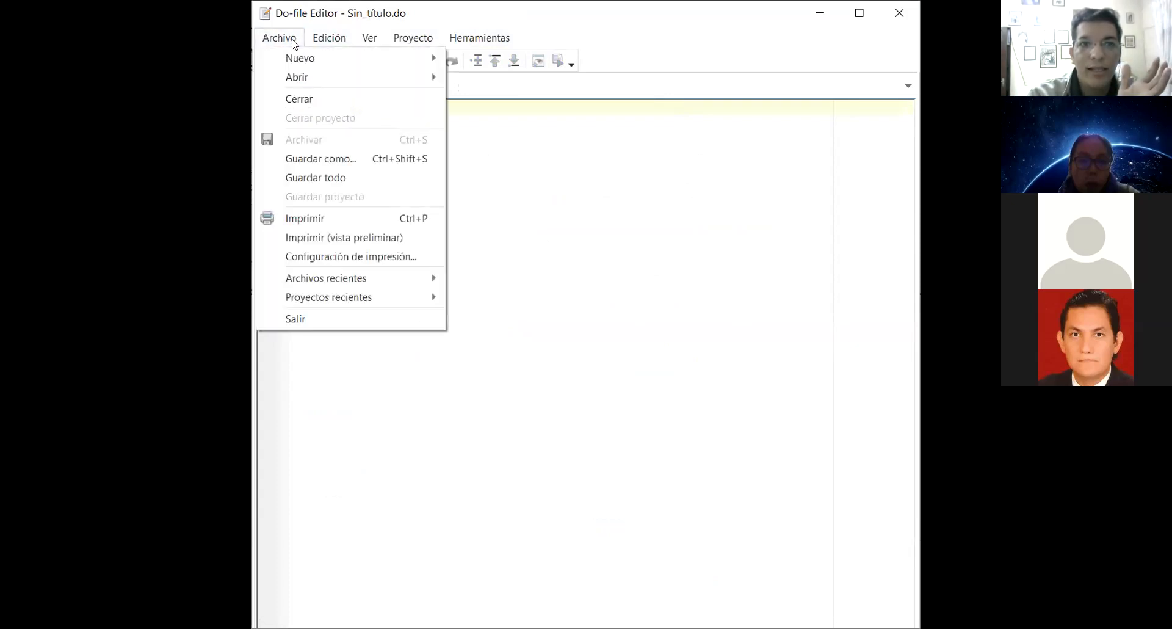
mouse_move(305, 72)
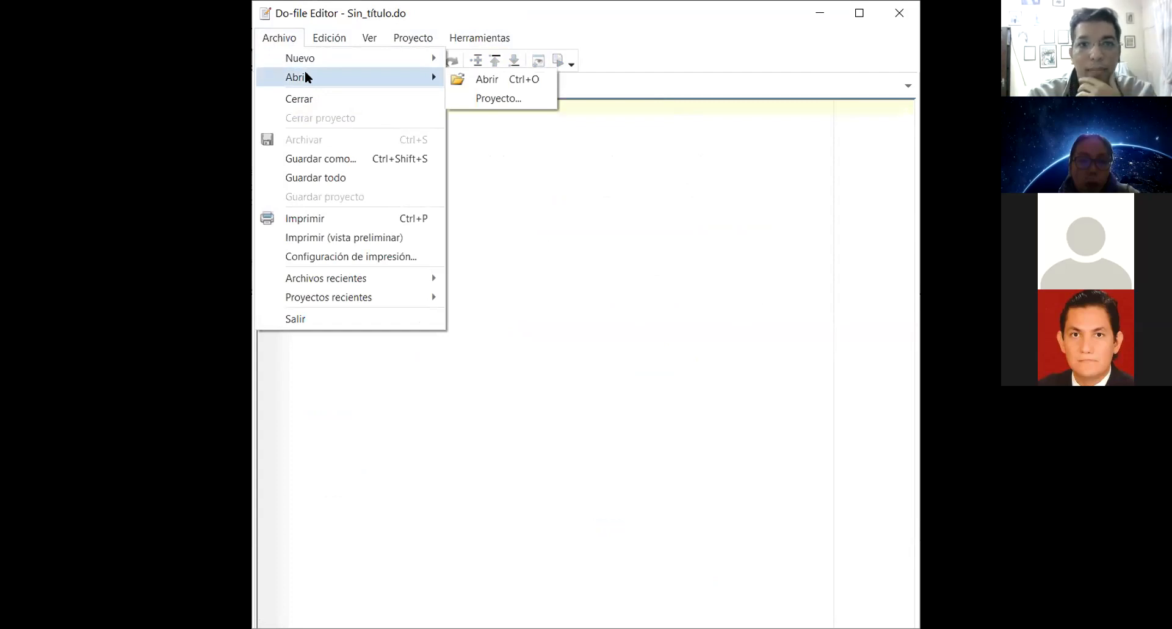
left_click(490, 82)
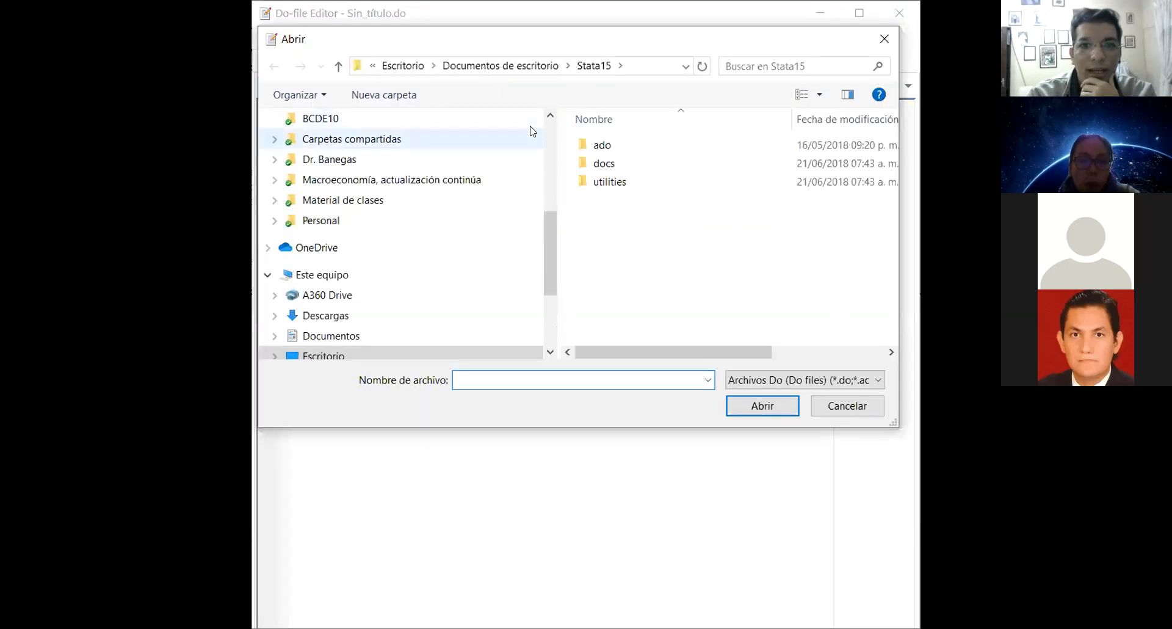
left_click(505, 206)
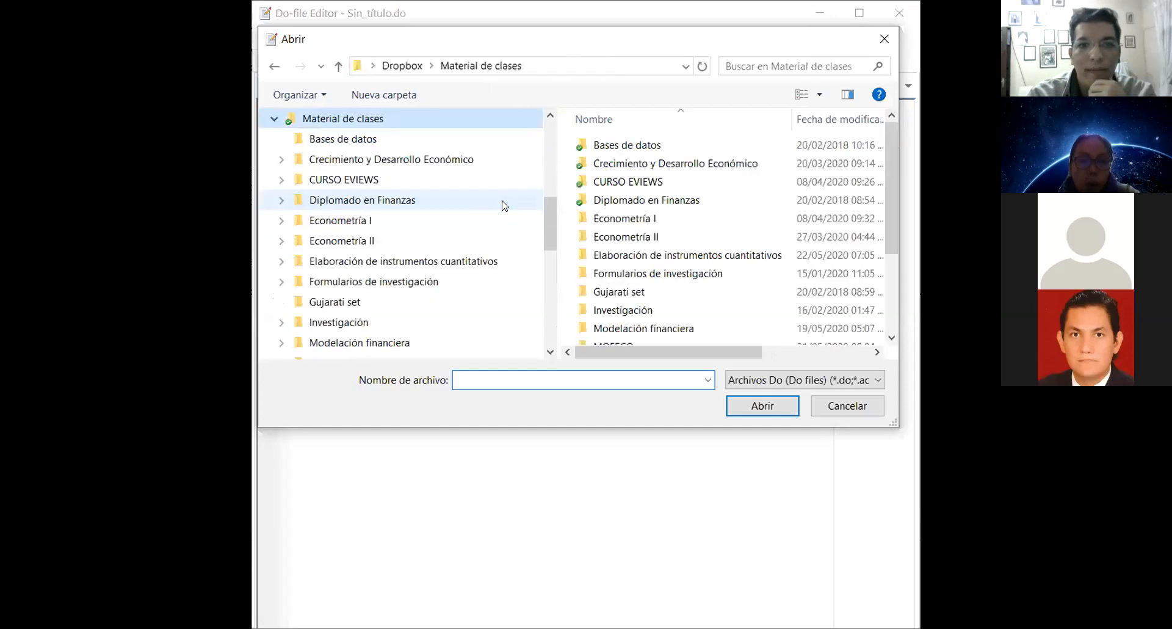
double_click(610, 255)
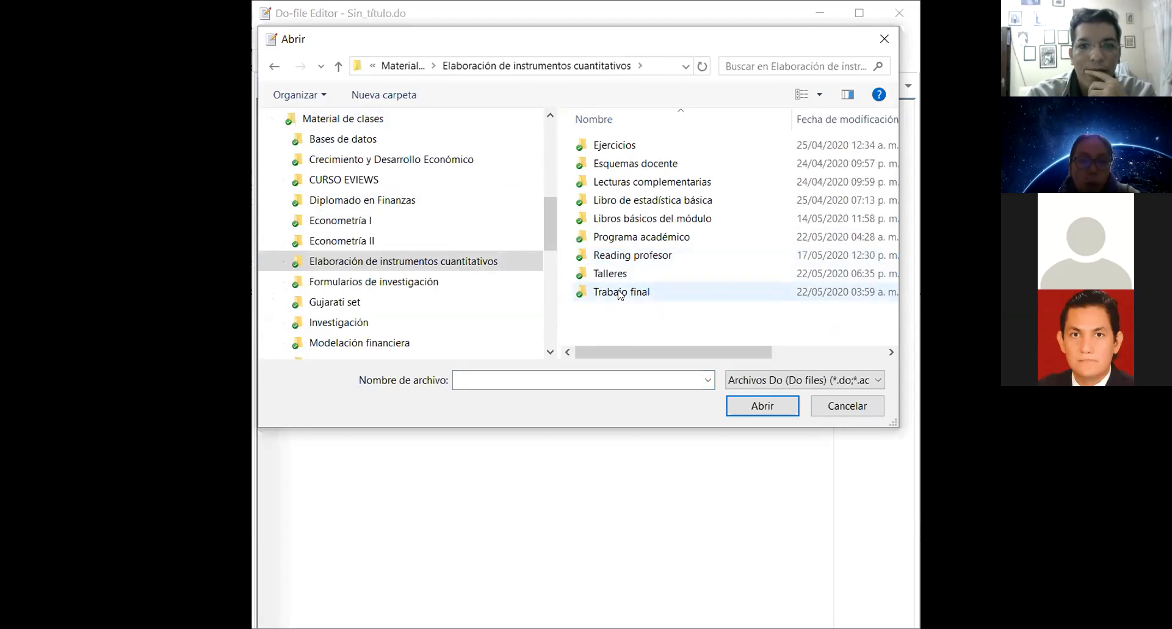
double_click(620, 273)
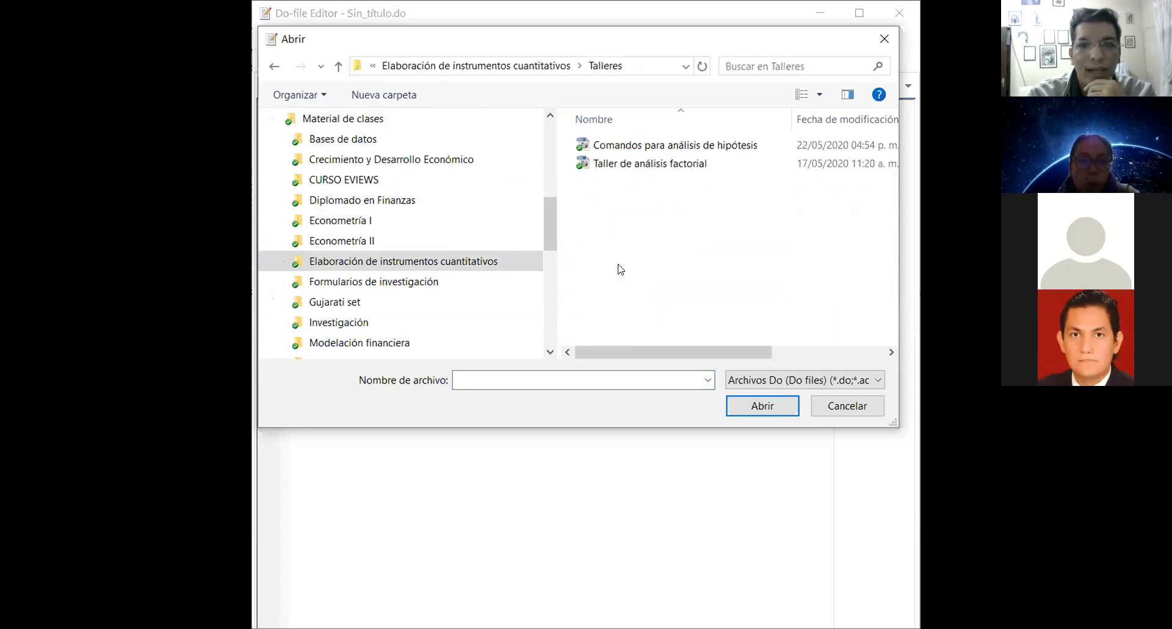
left_click(606, 149)
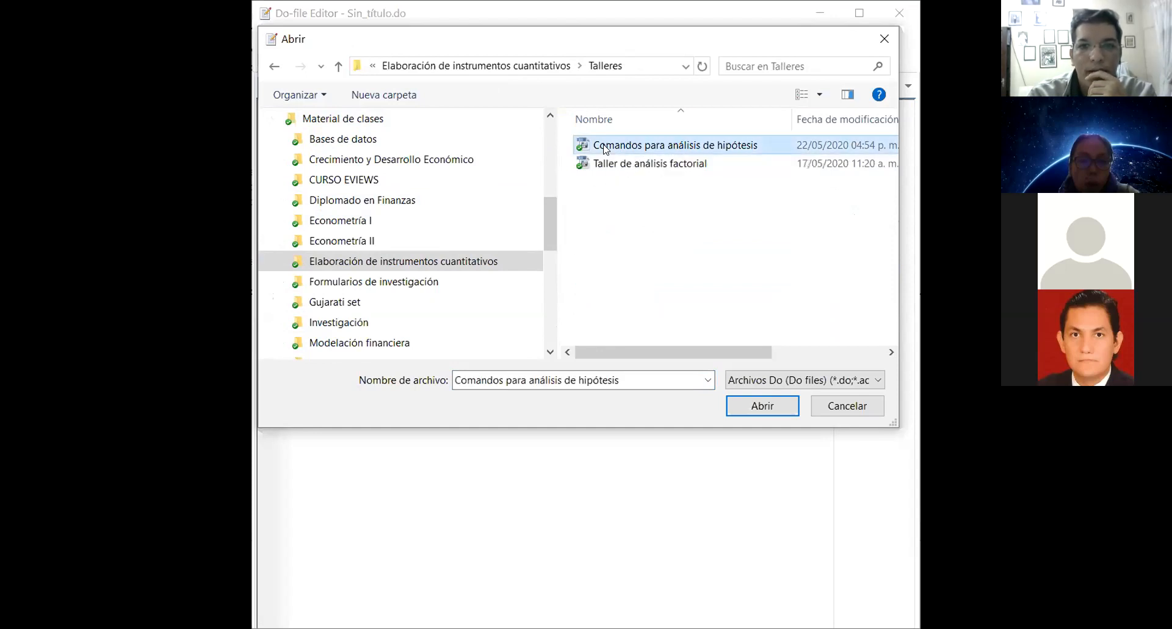
double_click(606, 149)
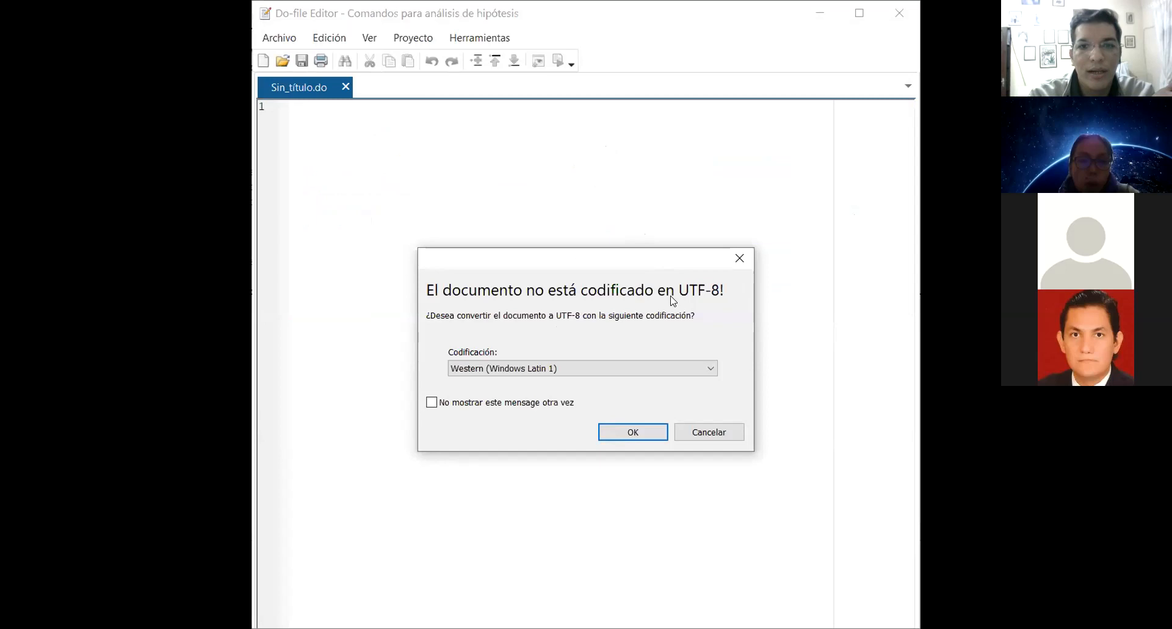
left_click(633, 433)
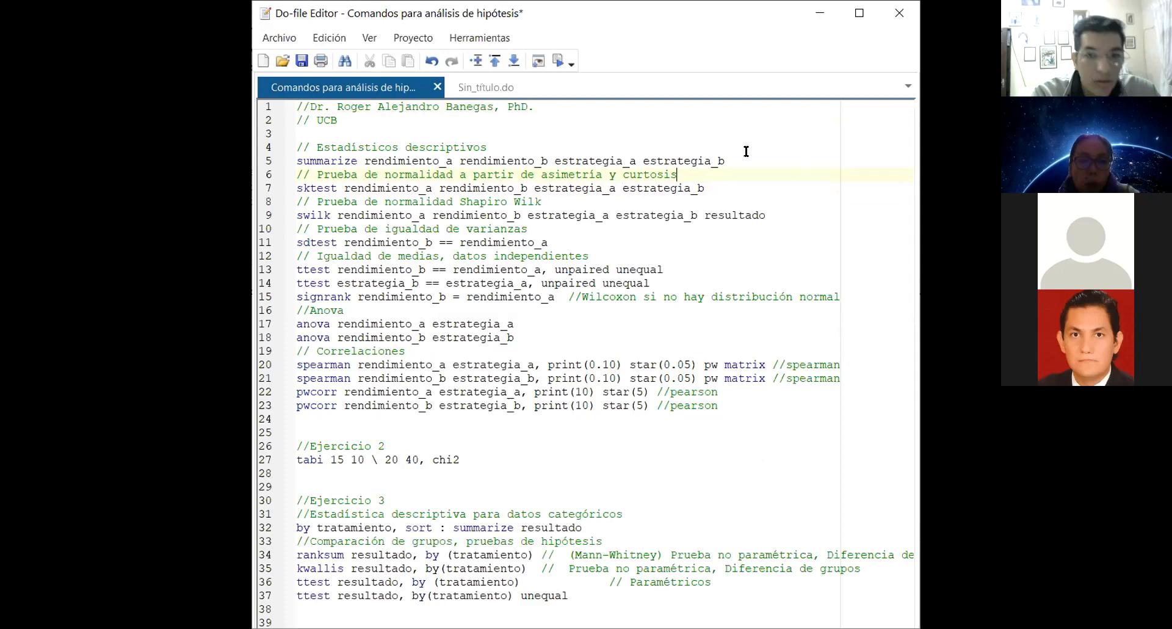
Step: Add the comment "// Este es un comentario para un ejercicio en la M. en Ed. Superior" on line 3, followed by a blank line
left_click(684, 129)
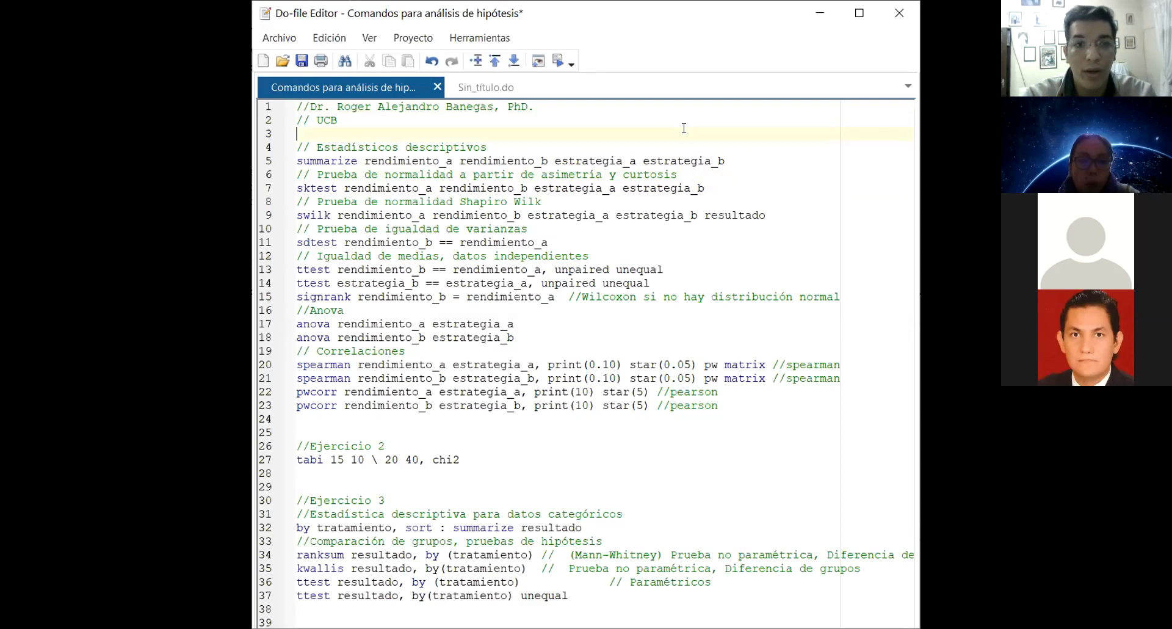
type("//")
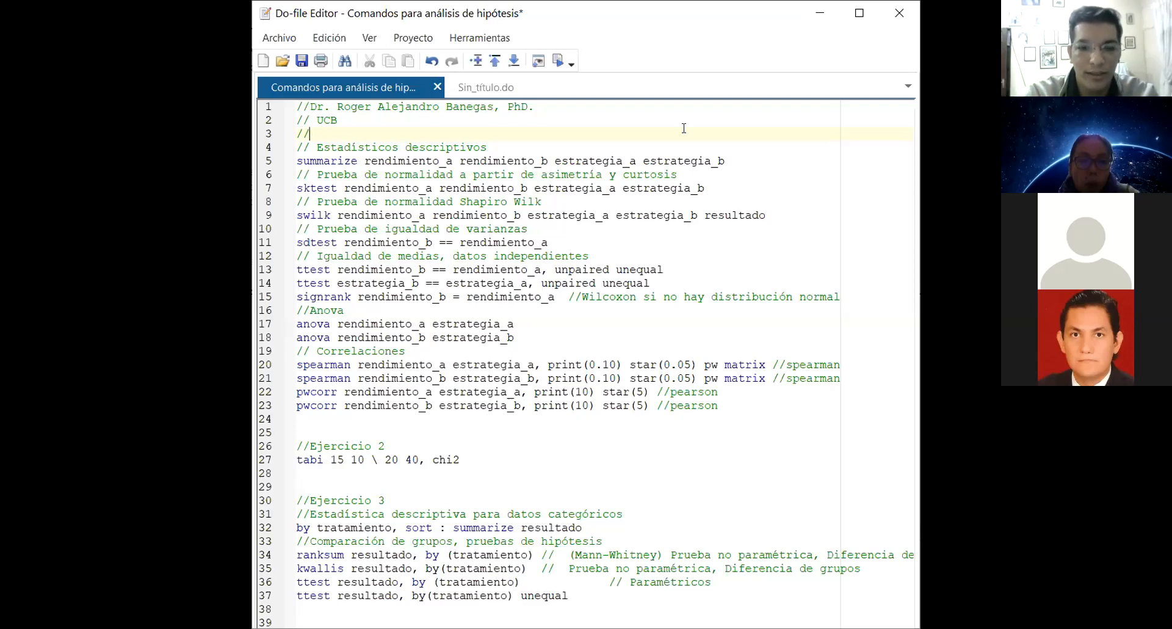
type(" Este e")
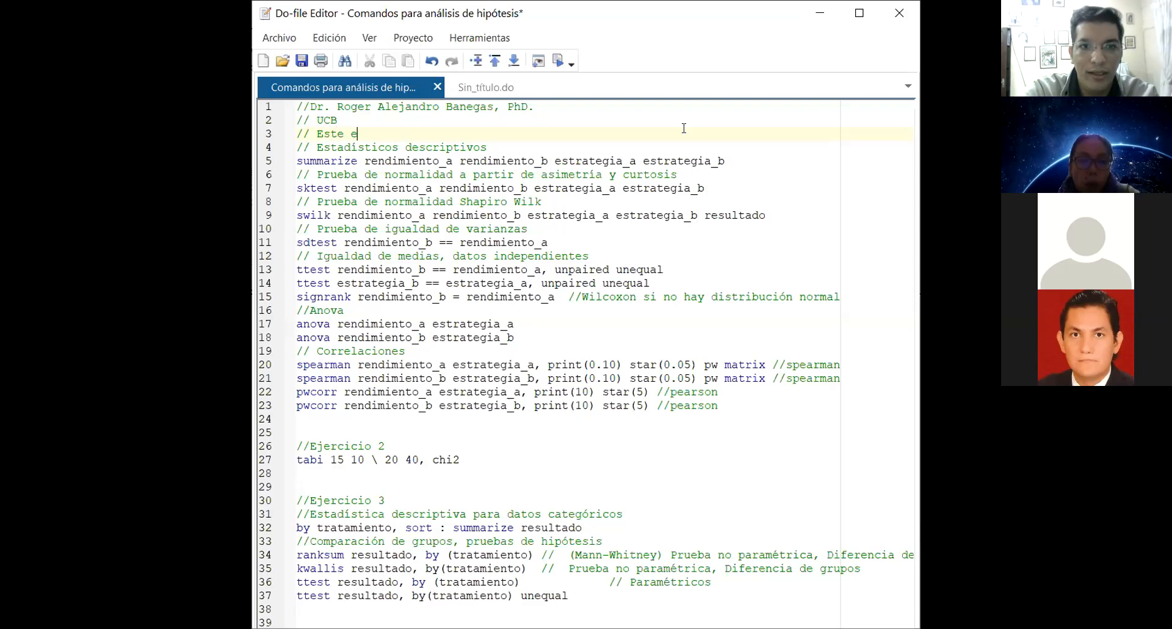
type("s un comentario")
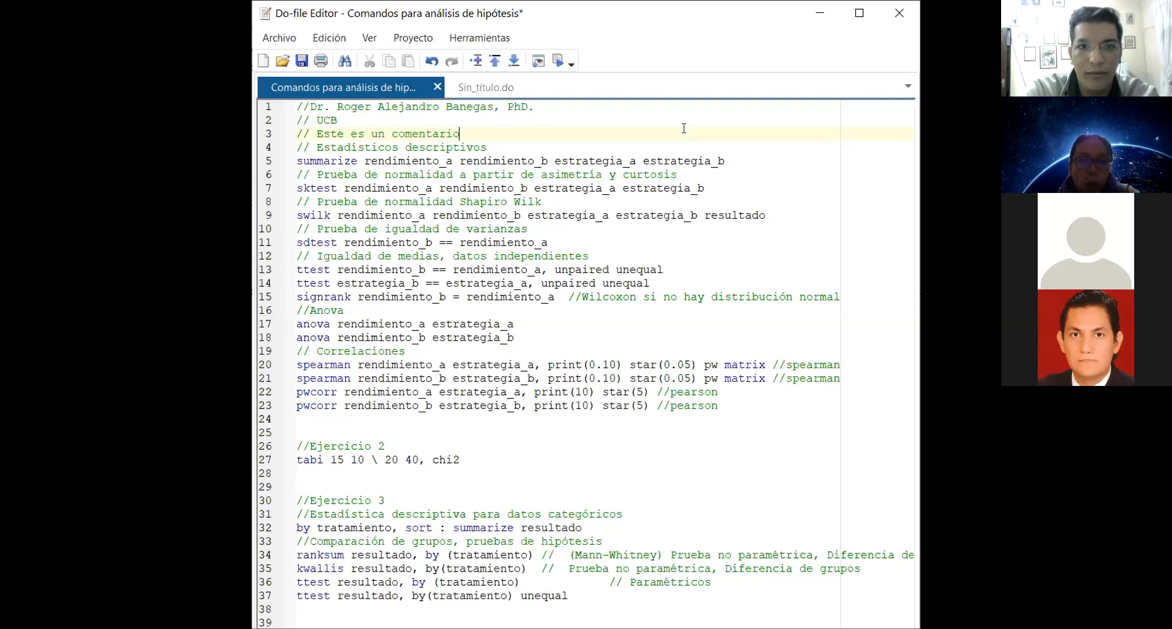
type(" de u")
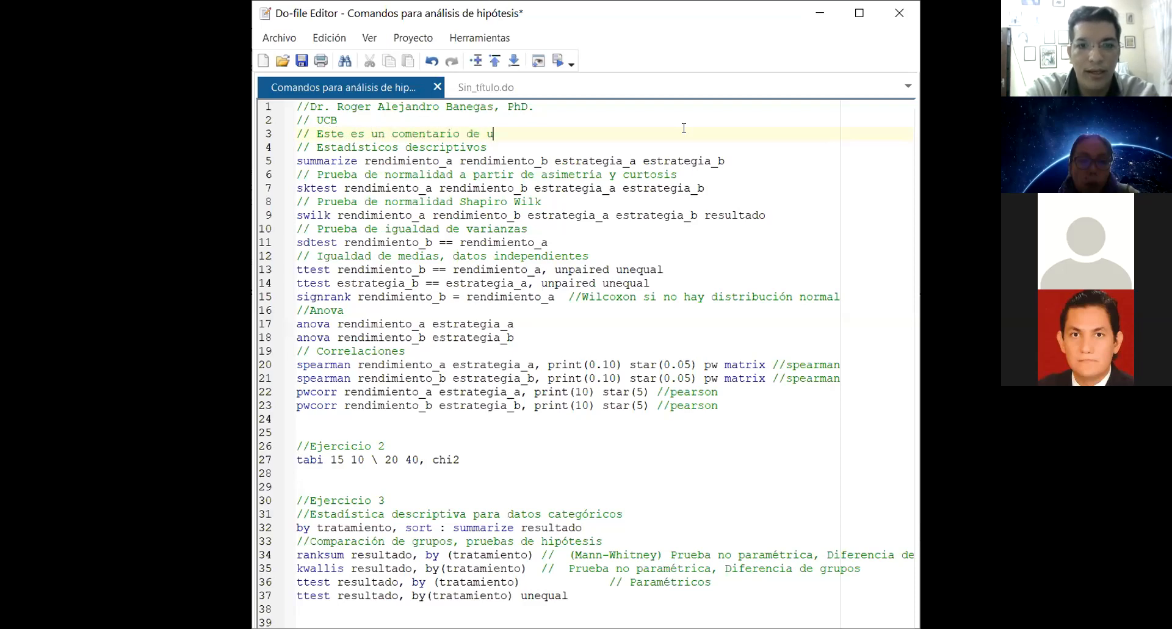
key("BackSpace")
key("BackSpace")
key("BackSpace")
key("BackSpace")
type("para un ejer")
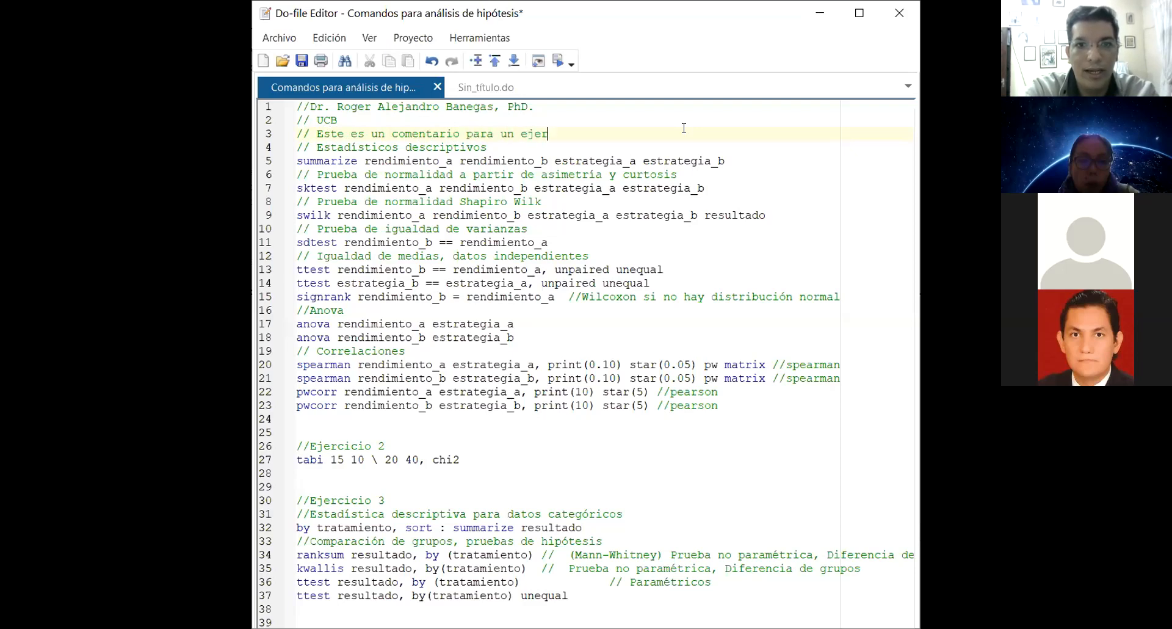
type("cicio en la M")
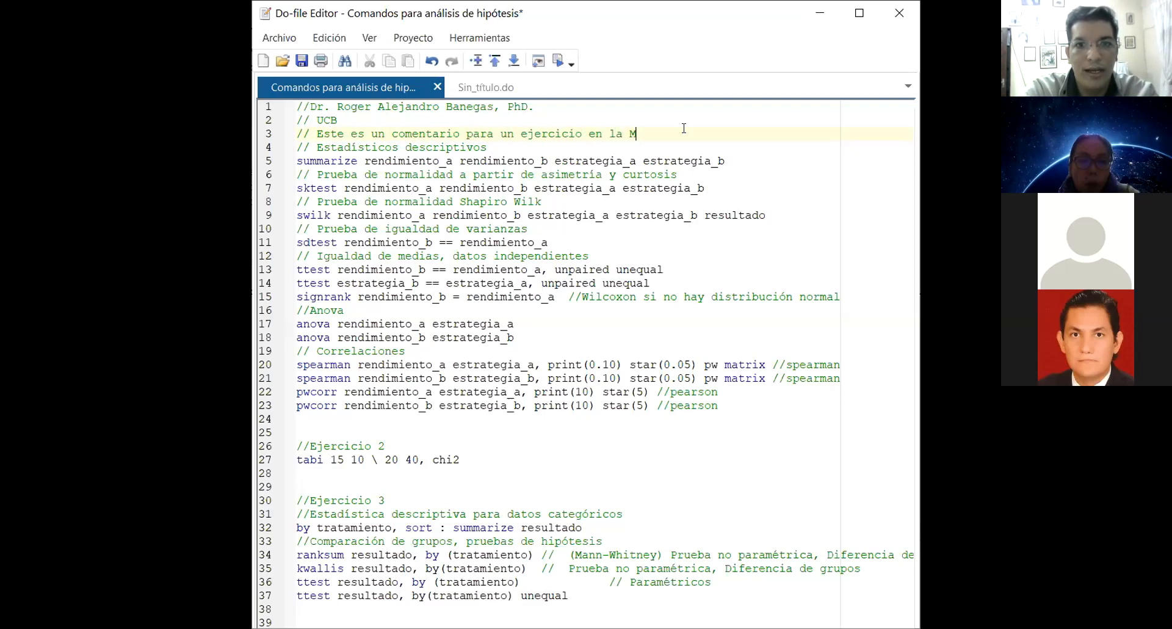
type(". en Ed. S")
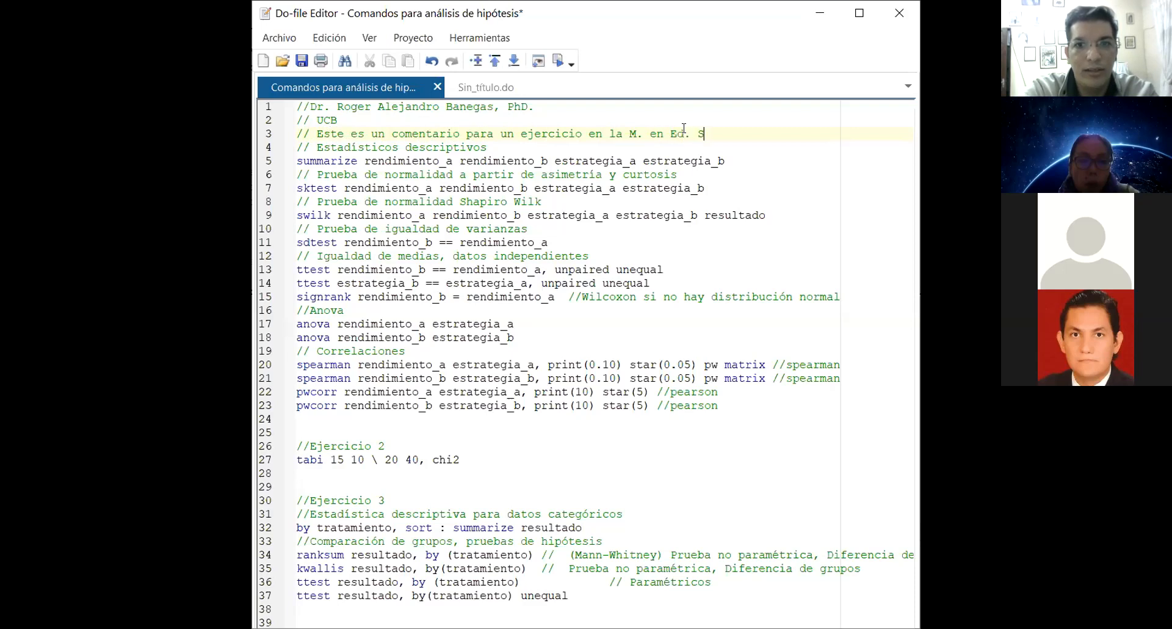
type("uperior")
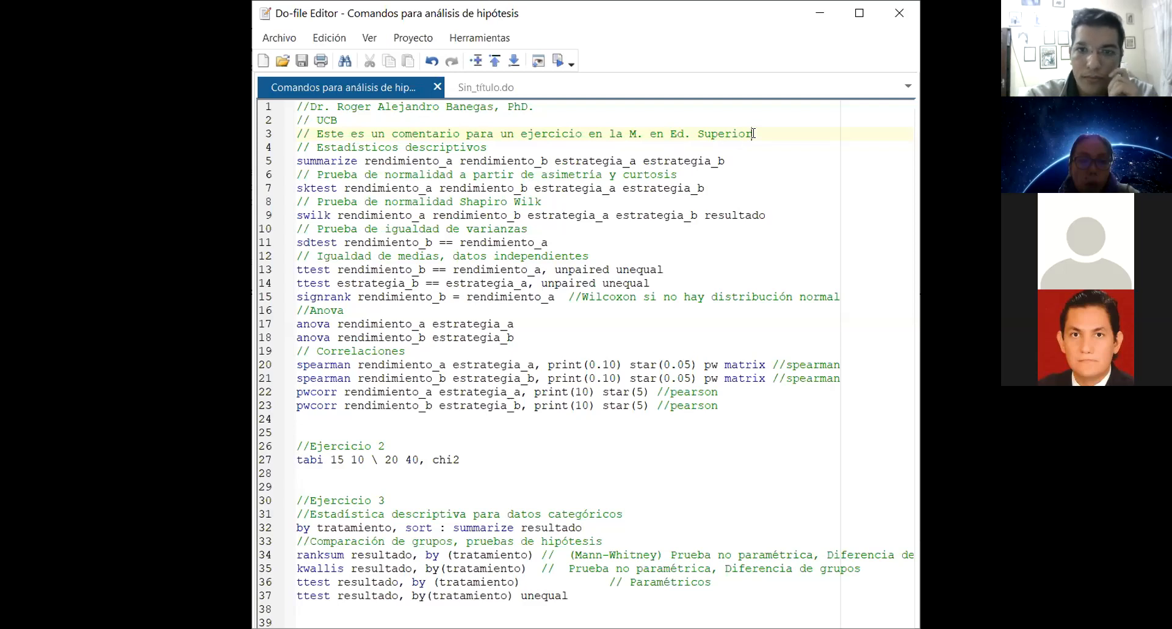
key("Return")
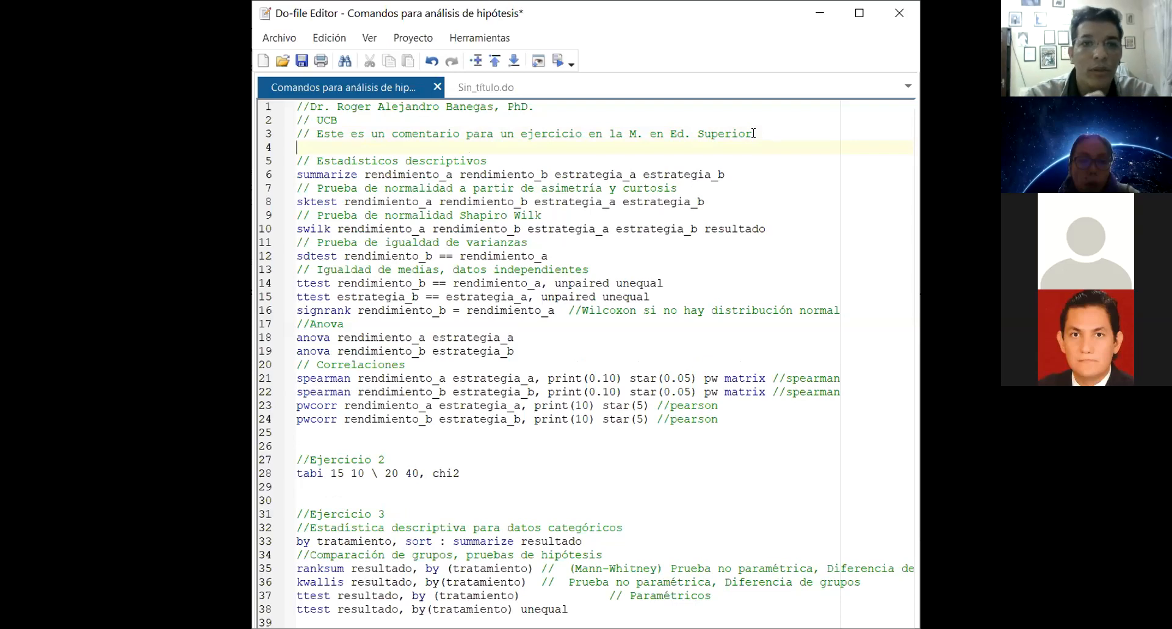
Step: Examine the summarize command under "Estadísticos descriptivos" and each of its rendimiento and estrategia variables
left_click(545, 160)
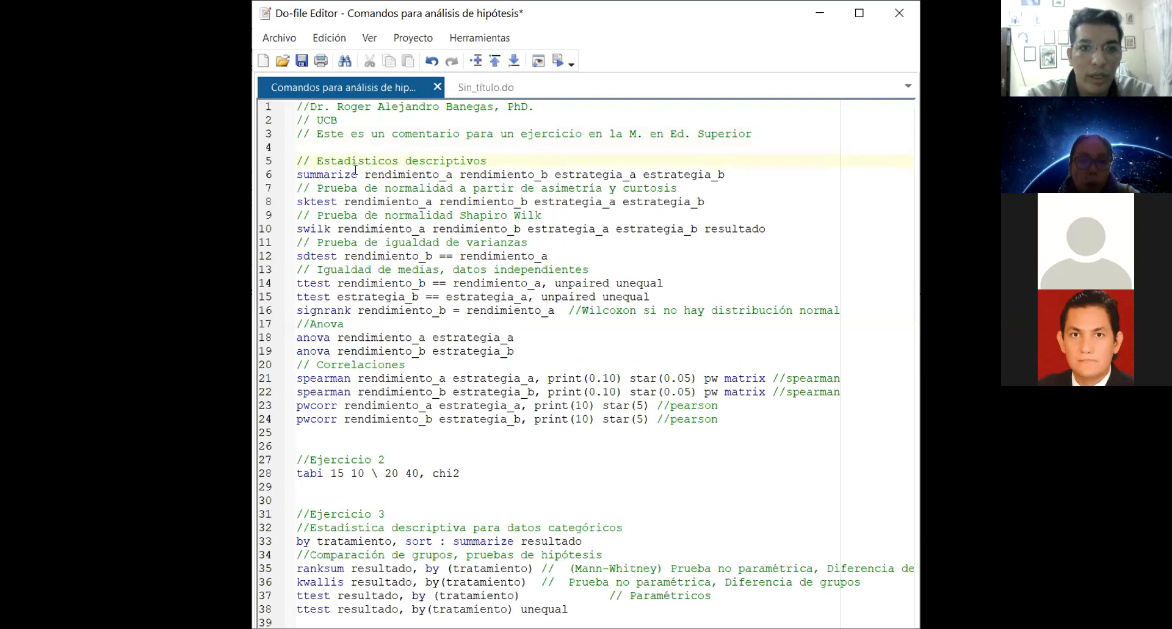
left_click_drag(358, 174, 290, 176)
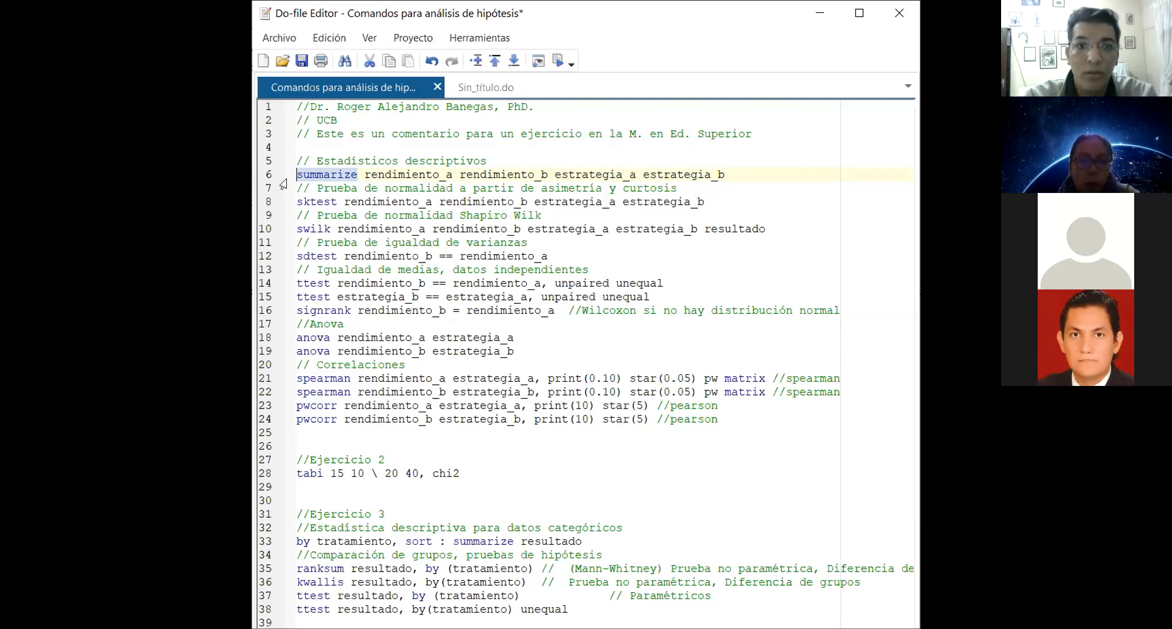
left_click_drag(364, 176, 542, 172)
left_click(621, 174)
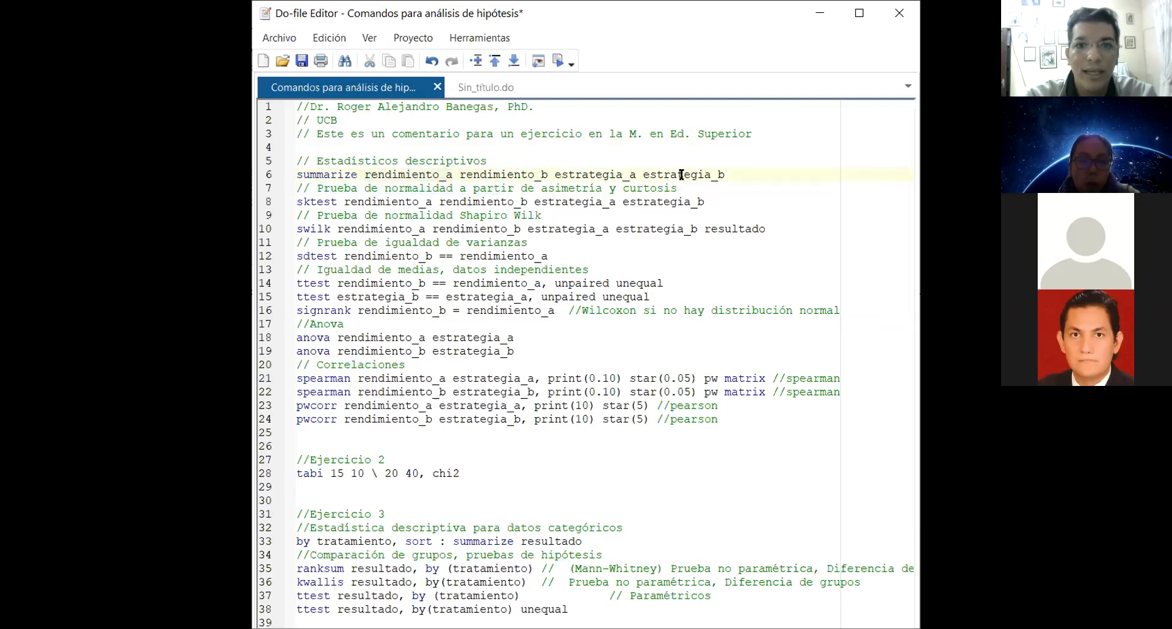
left_click_drag(731, 174, 643, 175)
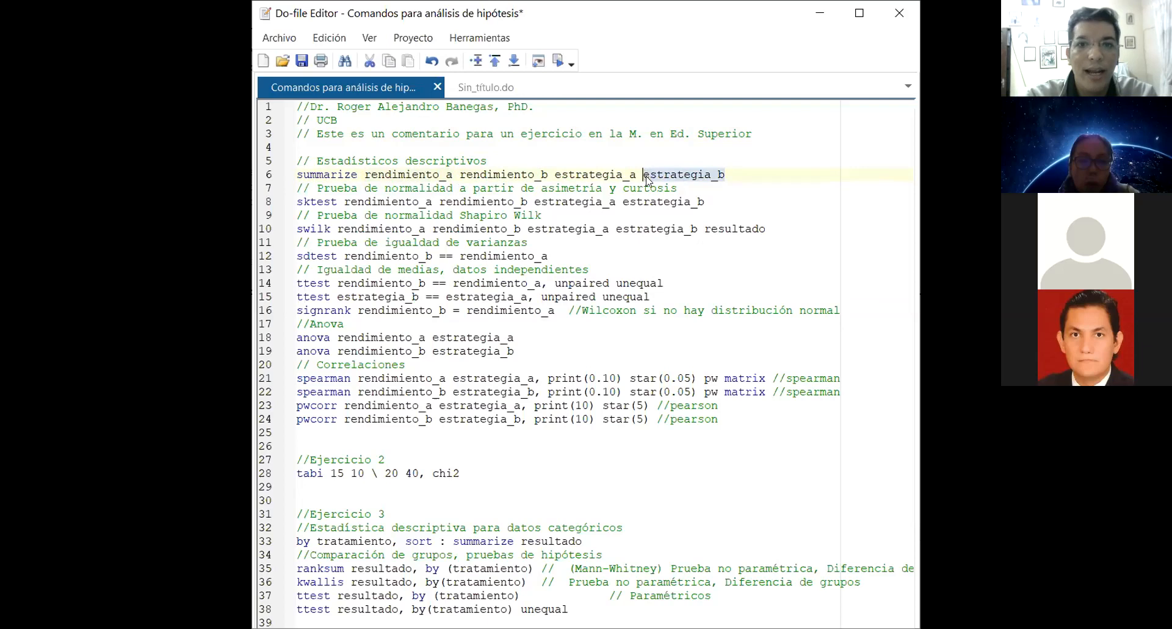
left_click(606, 173)
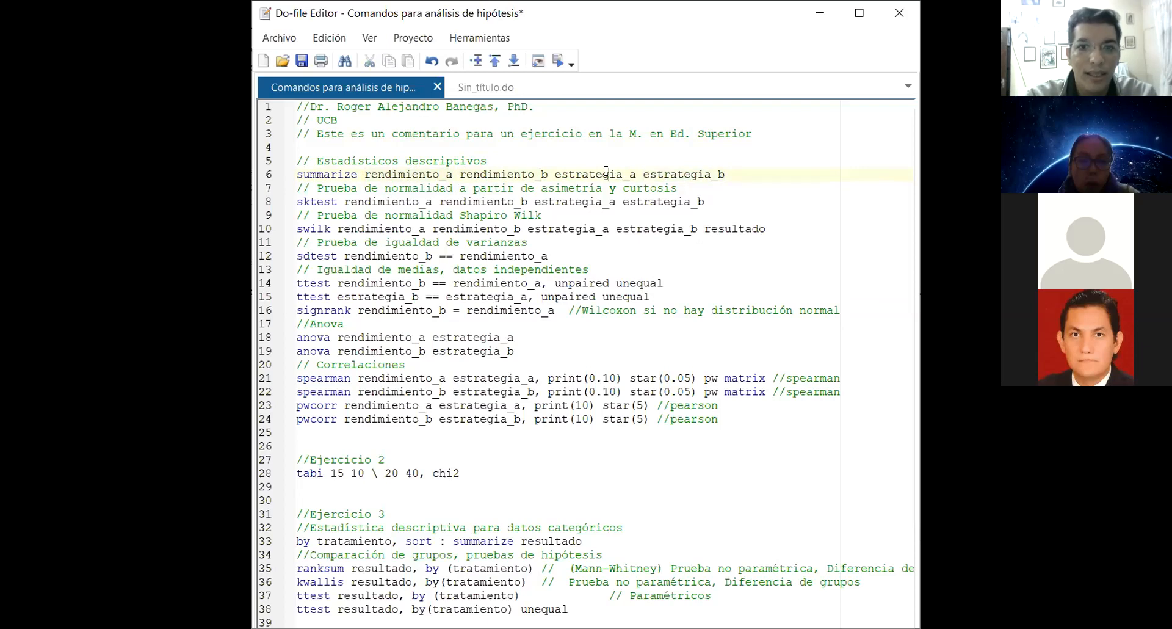
left_click(433, 174)
left_click_drag(454, 175, 364, 173)
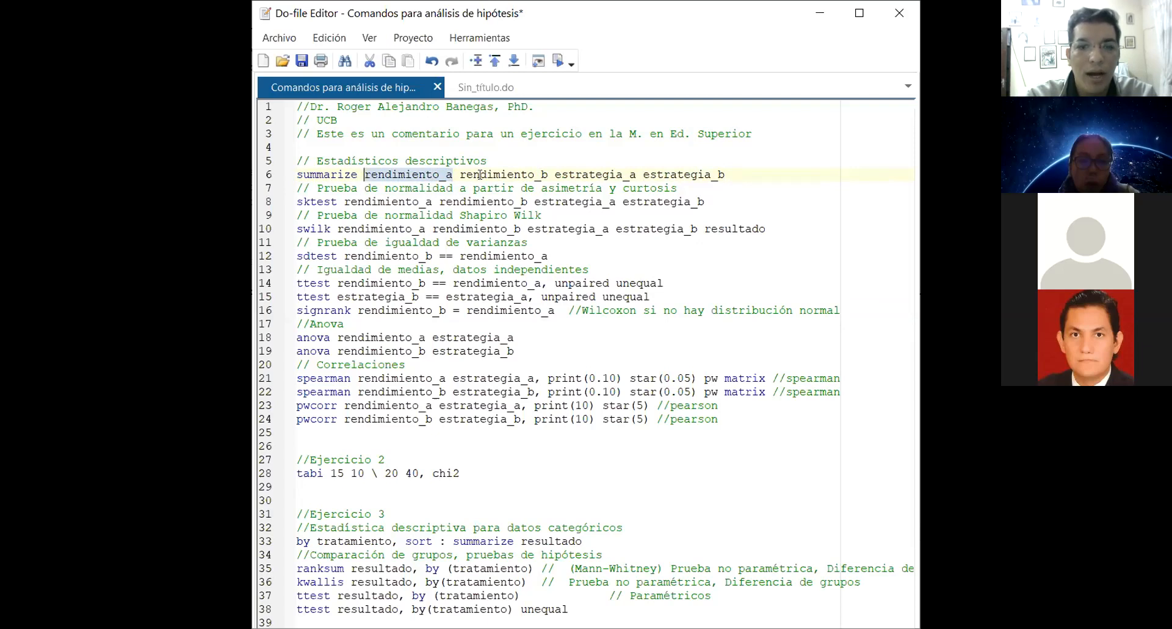
left_click(546, 174)
left_click_drag(547, 174, 461, 173)
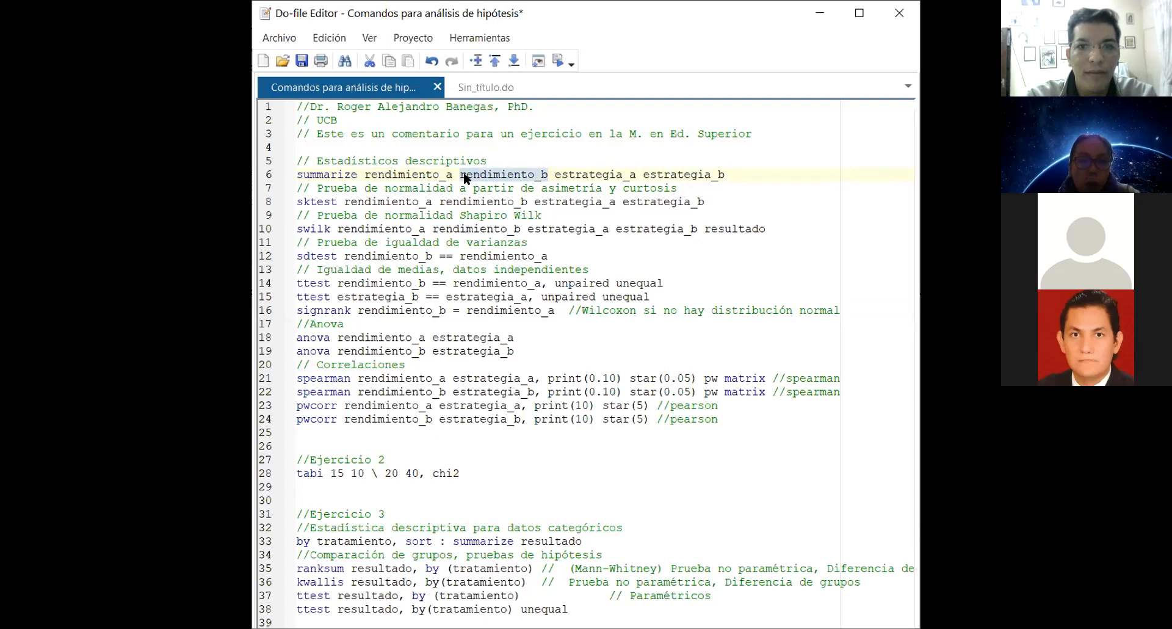
left_click(600, 175)
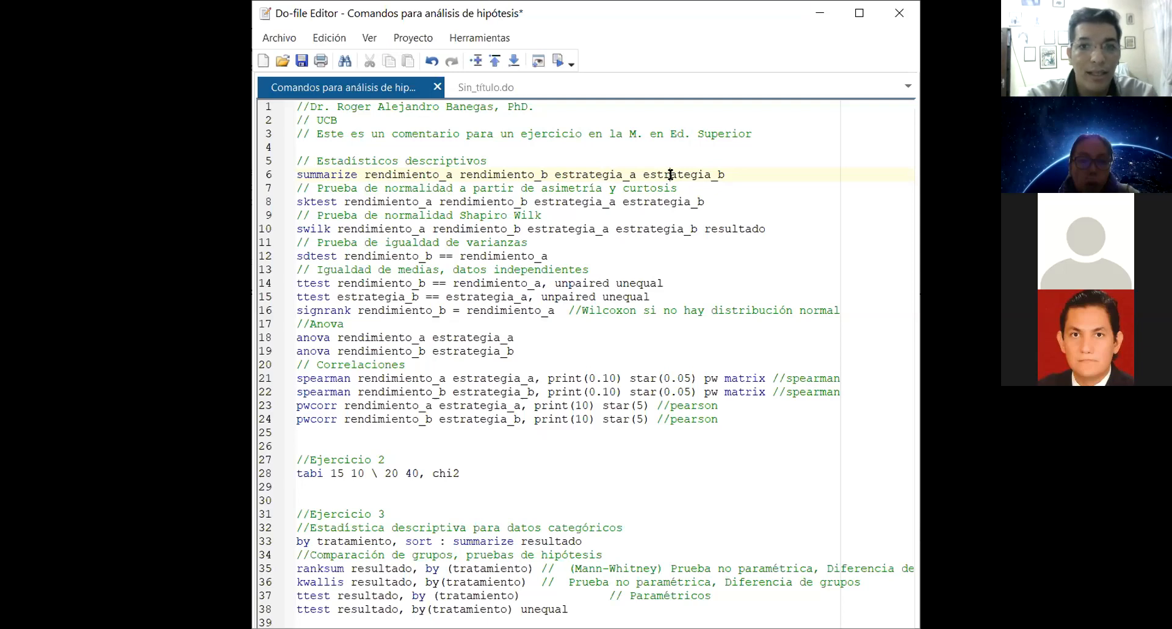
Step: Run only the summarize line for rendimiento_a, rendimiento_b, estrategia_a and estrategia_b from the do-file
left_click_drag(738, 170, 399, 161)
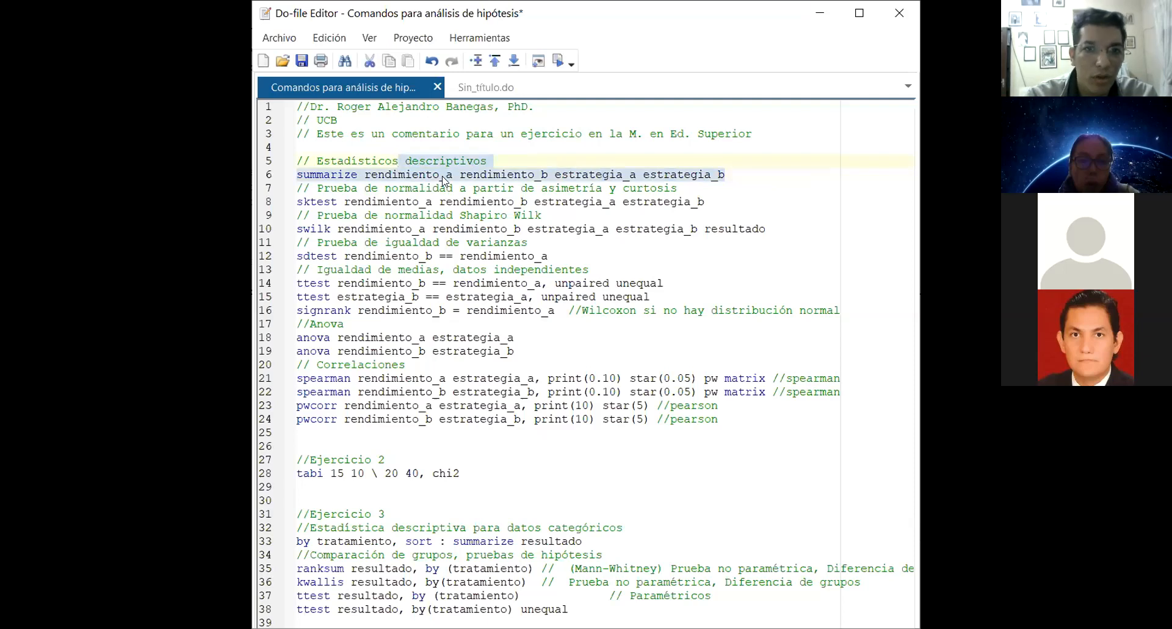
left_click(443, 175)
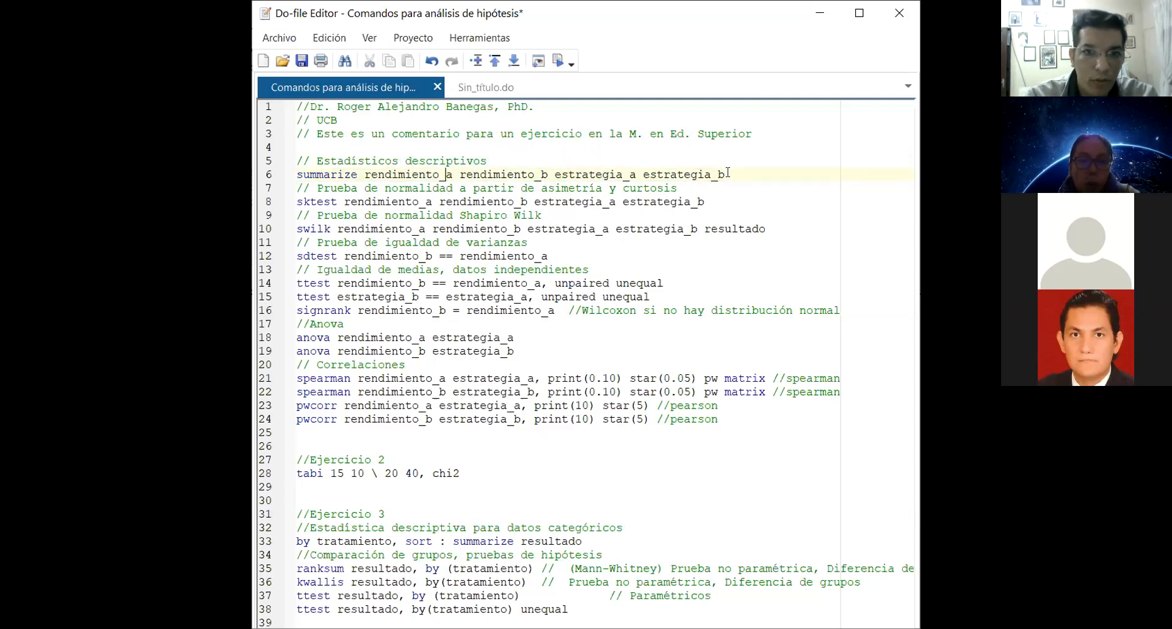
left_click_drag(728, 174, 289, 175)
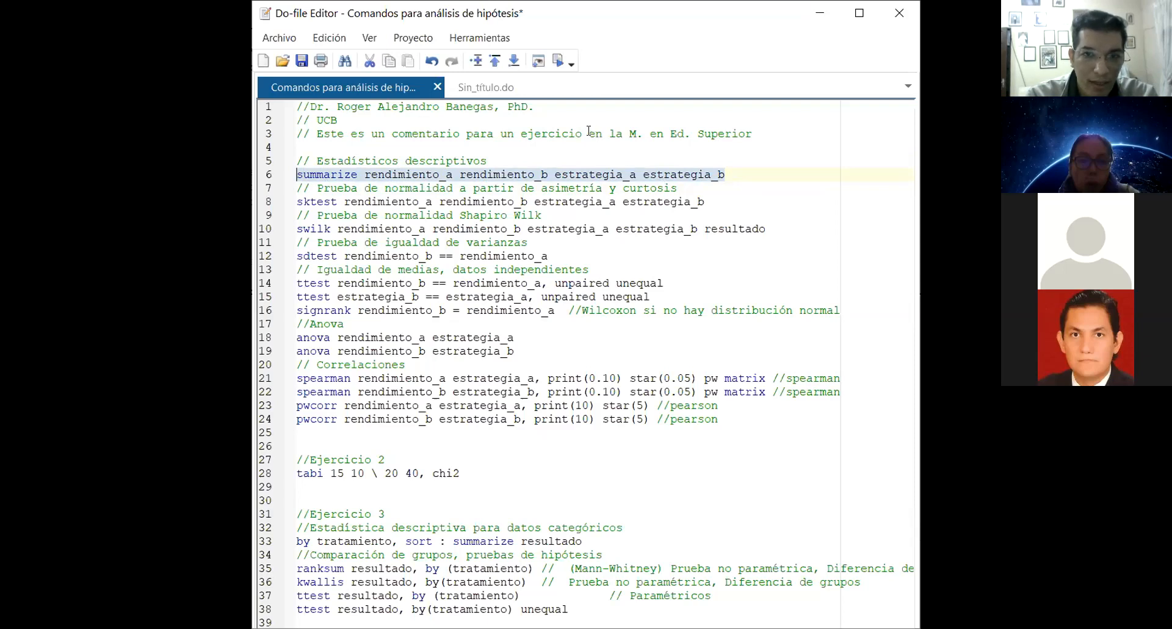
left_click(559, 62)
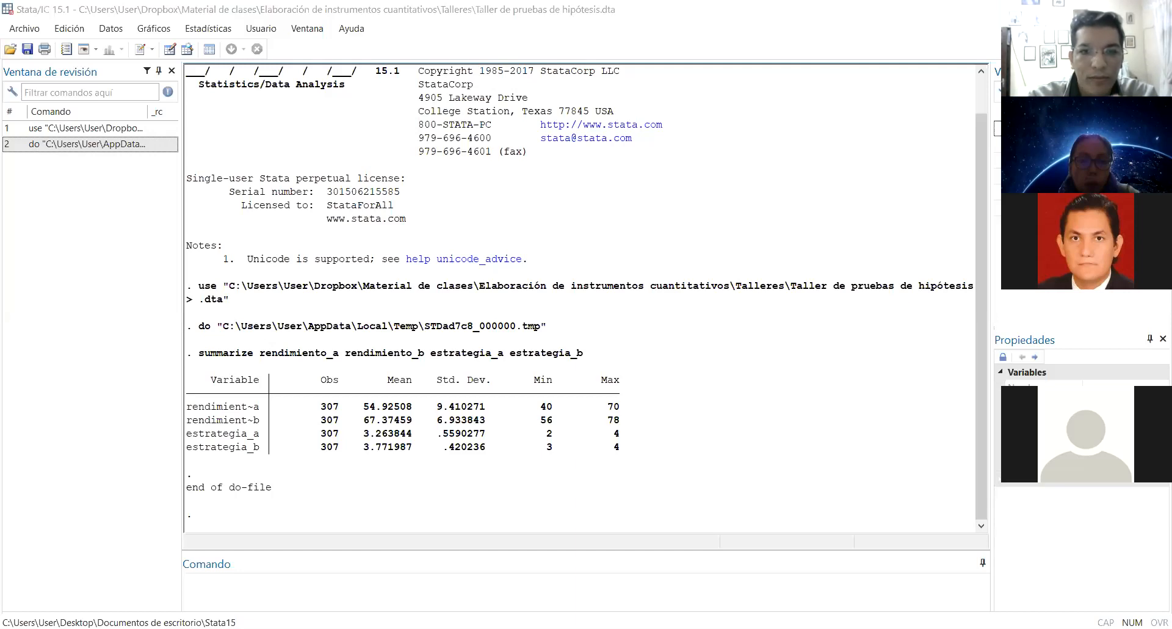
Step: Copy the complete summarize output table, from the Variable header through the estrategia_b row, as plain text
left_click(555, 457)
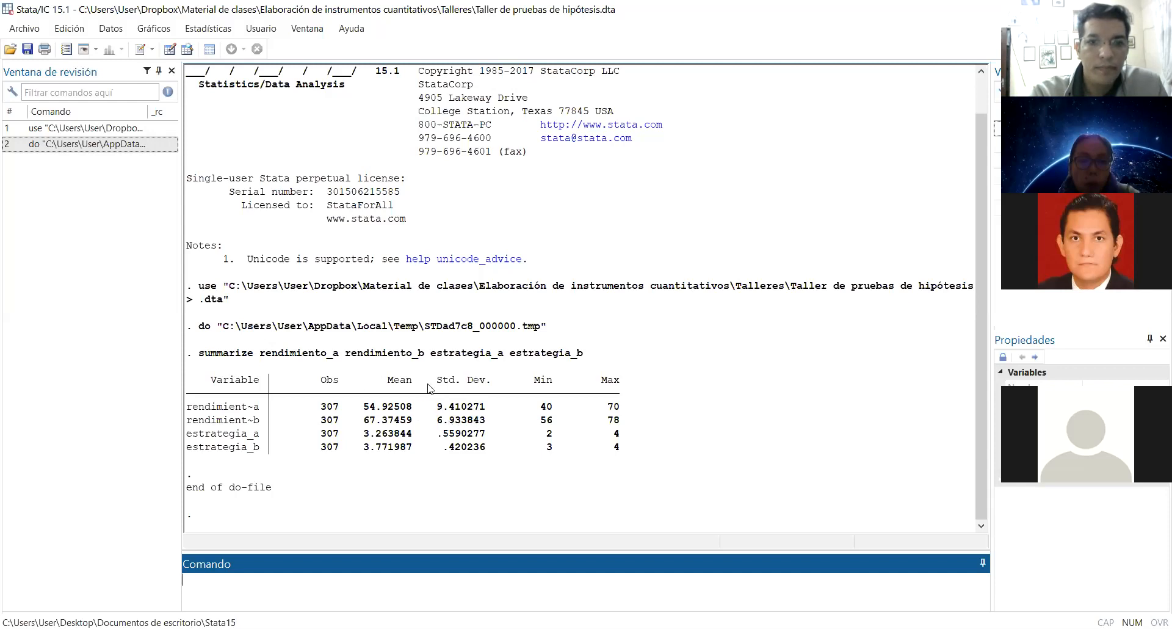
left_click(210, 378)
left_click_drag(211, 379, 645, 452)
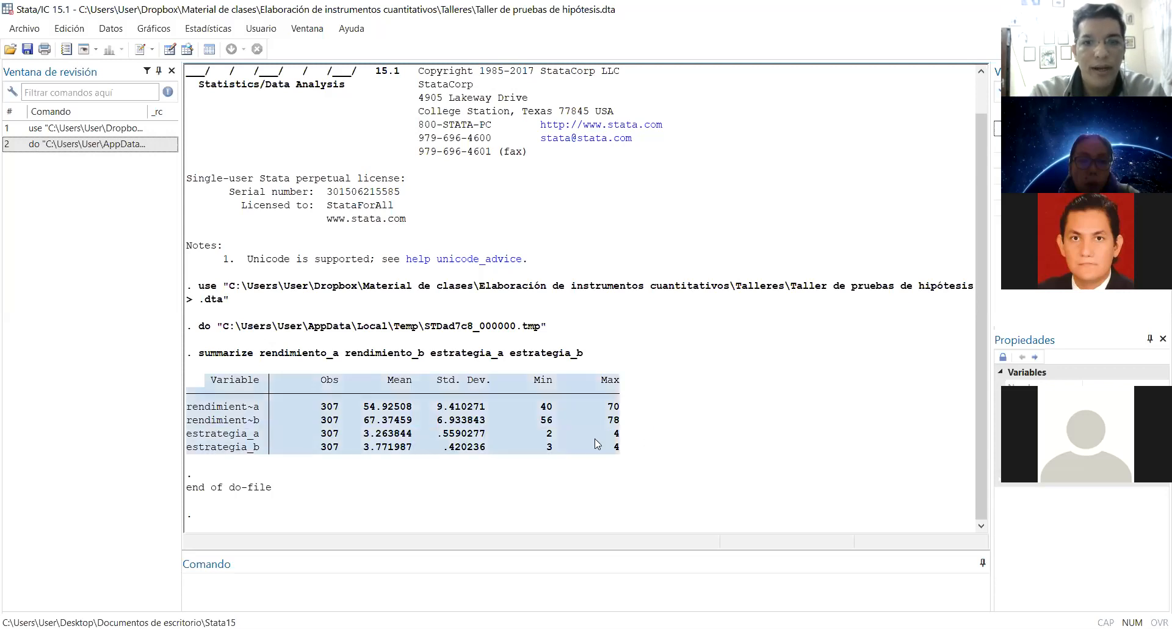
right_click(595, 439)
left_click(629, 451)
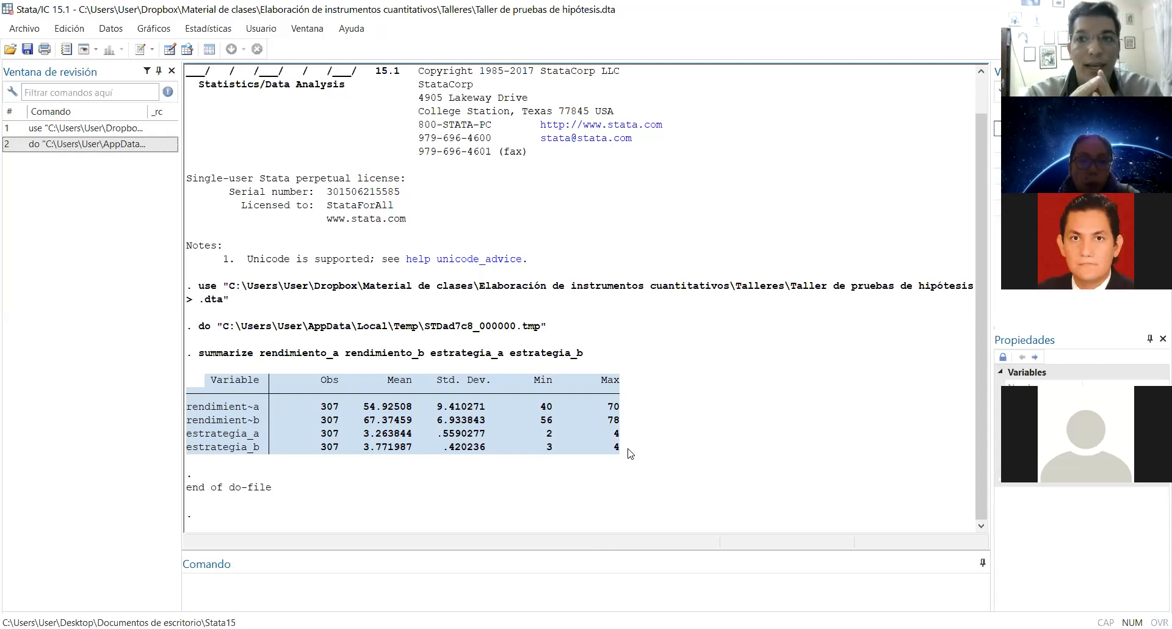
right_click(586, 441)
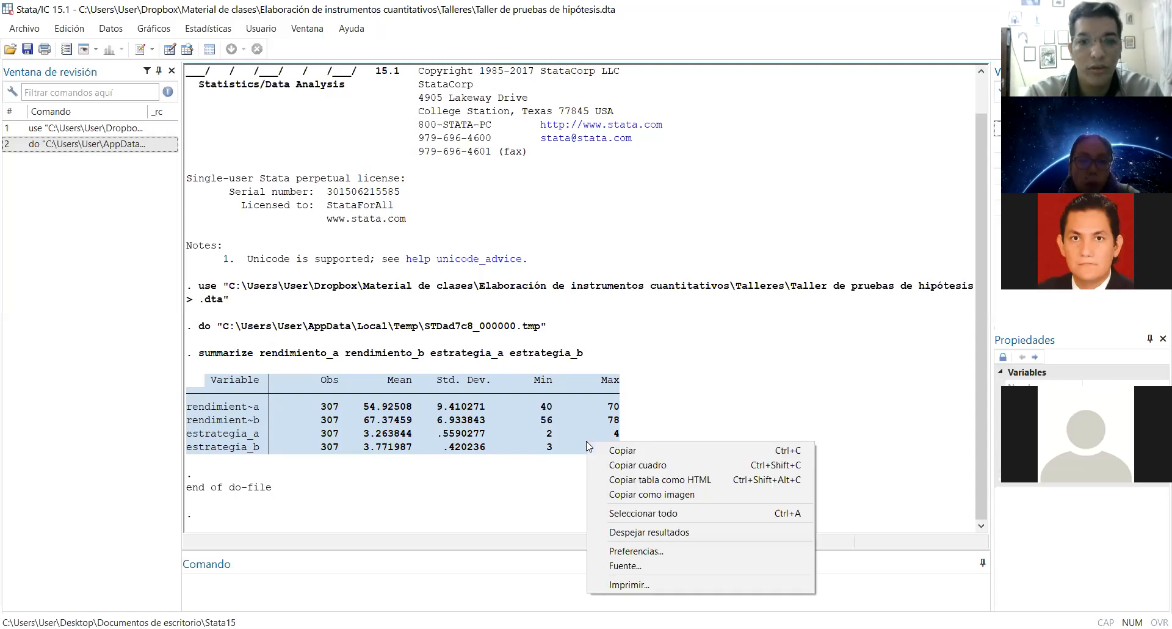
left_click(615, 452)
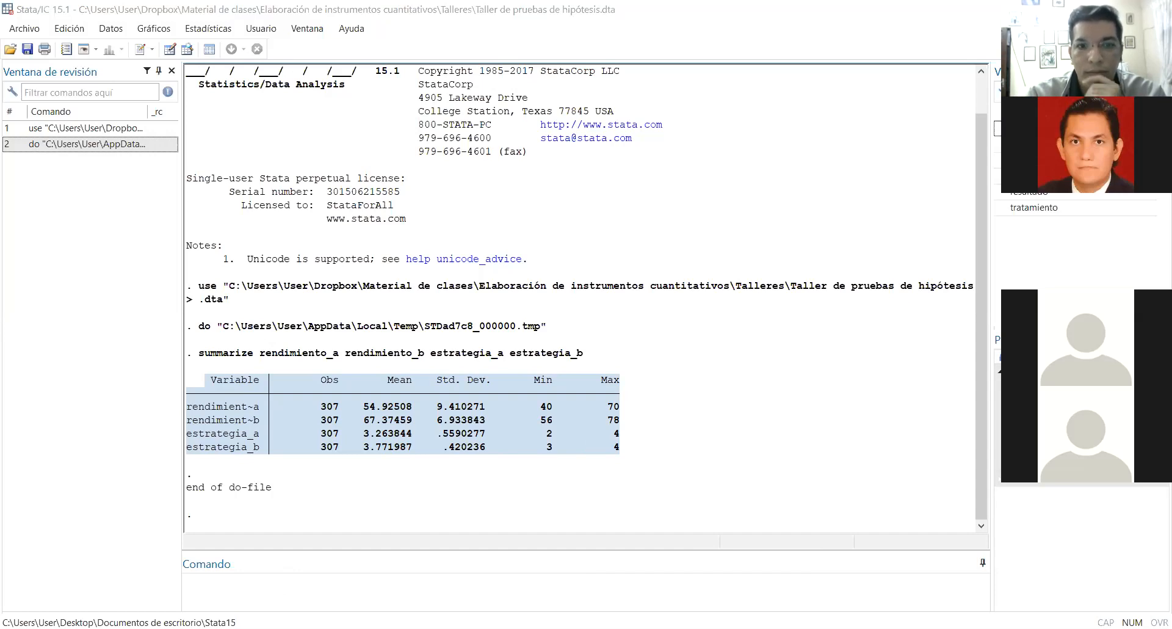
left_click(706, 412)
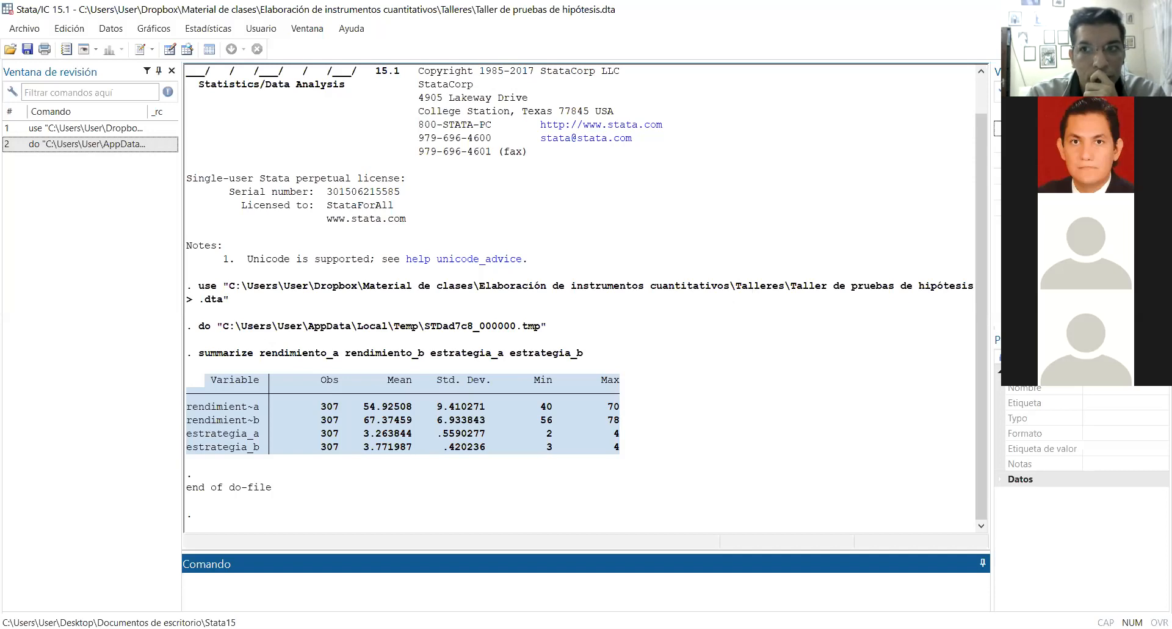
left_click(1120, 10)
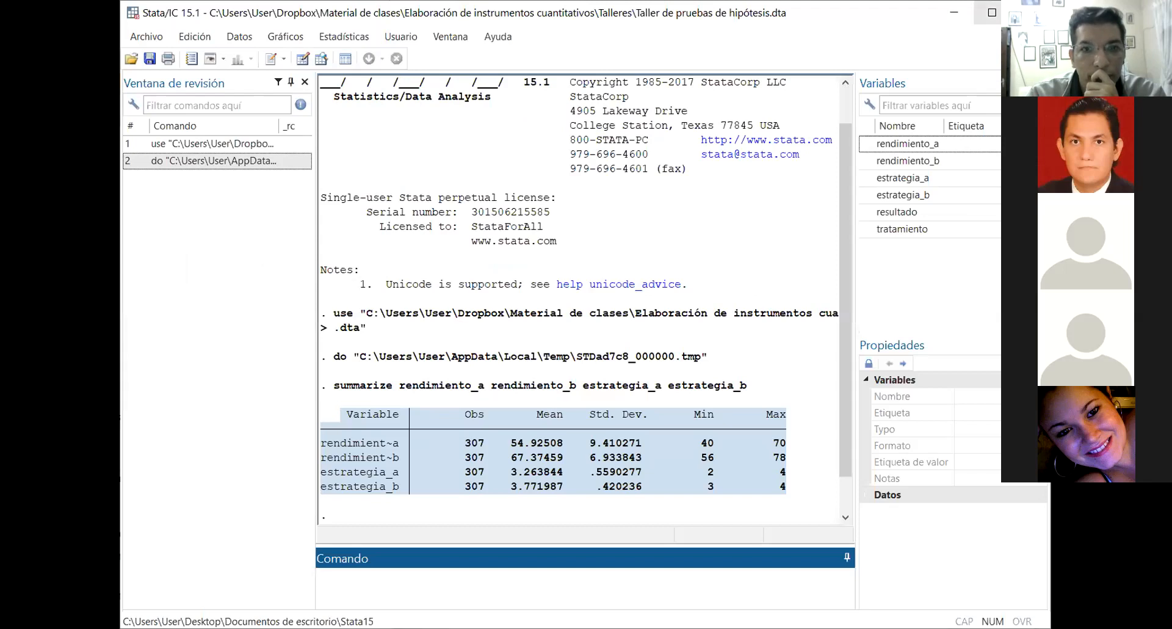
left_click(992, 13)
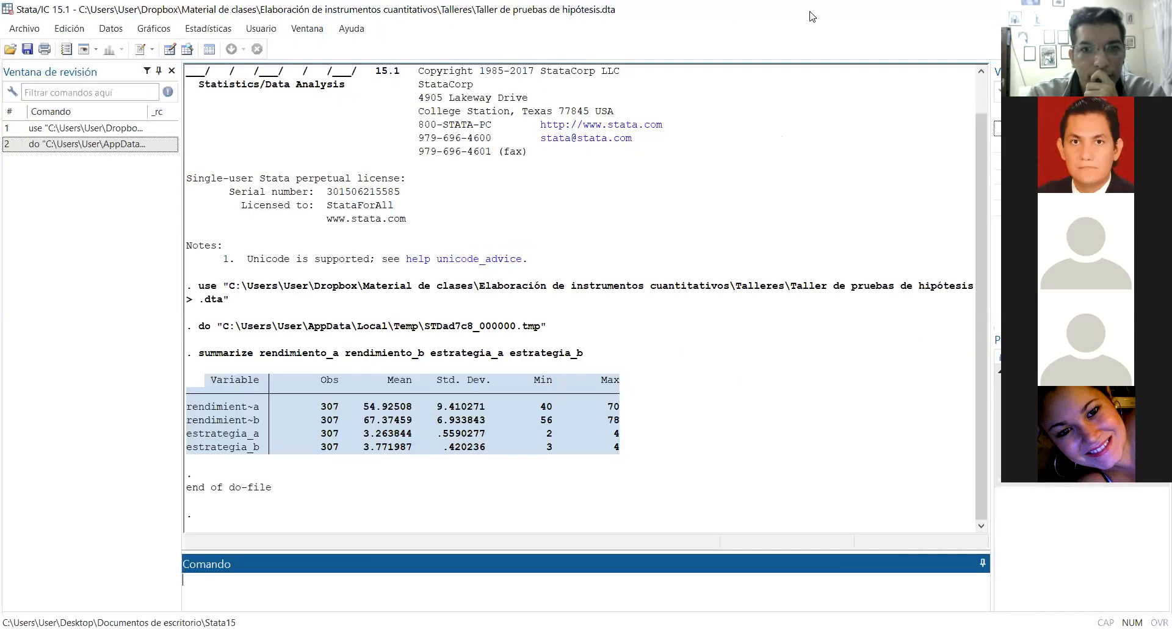
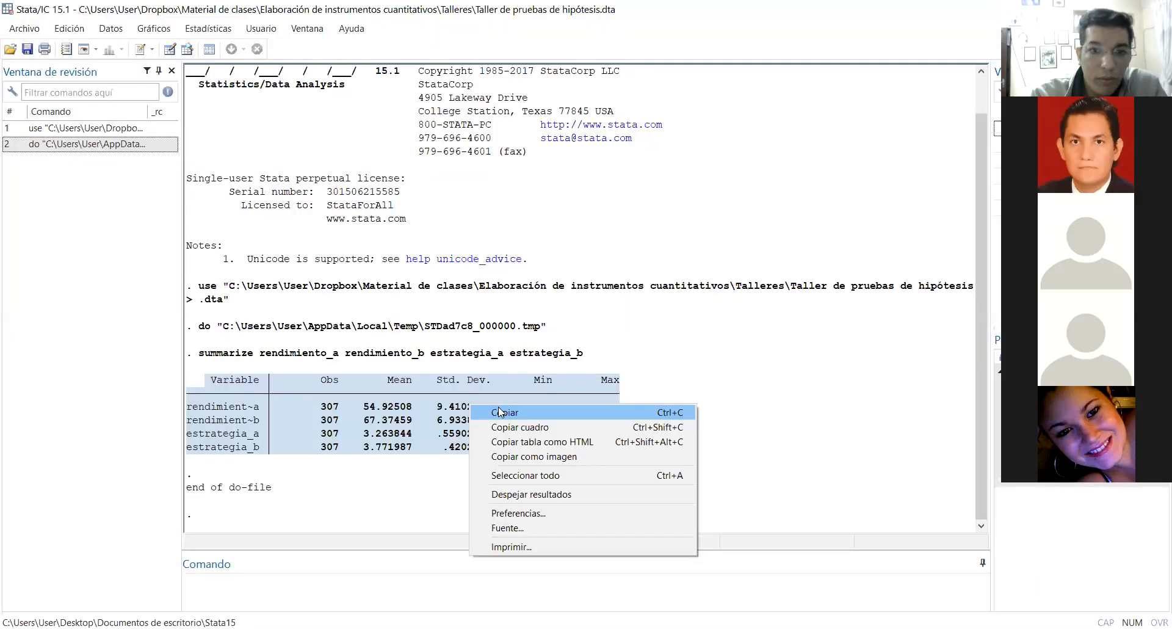
Step: Copy the still-selected descriptive statistics table from the results once more
left_click(499, 413)
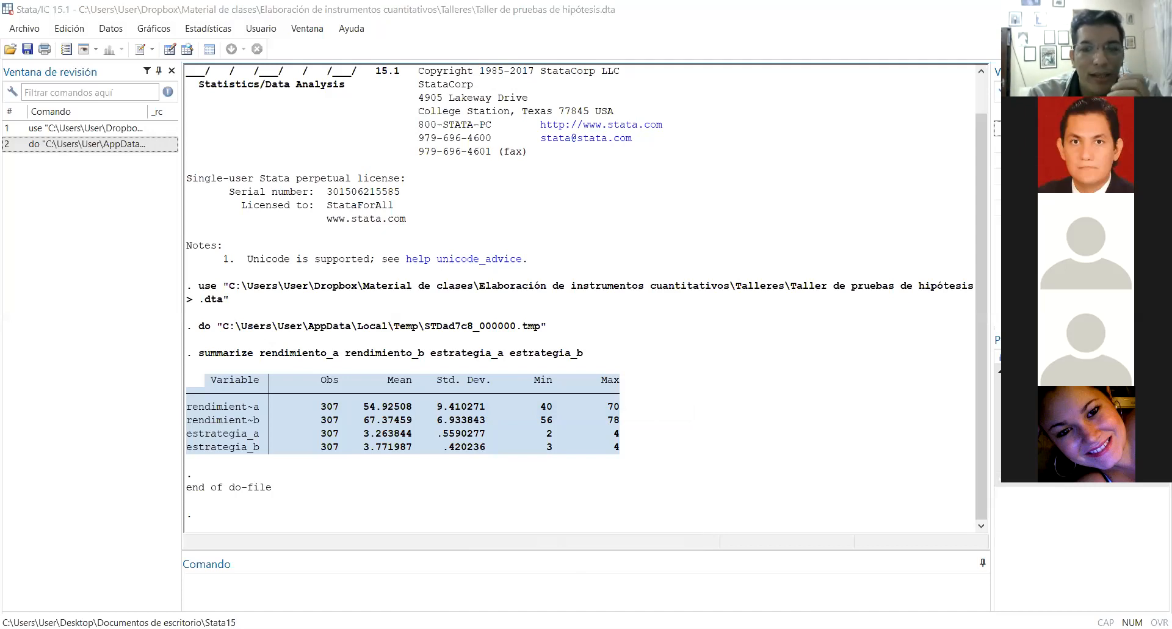
left_click(748, 232)
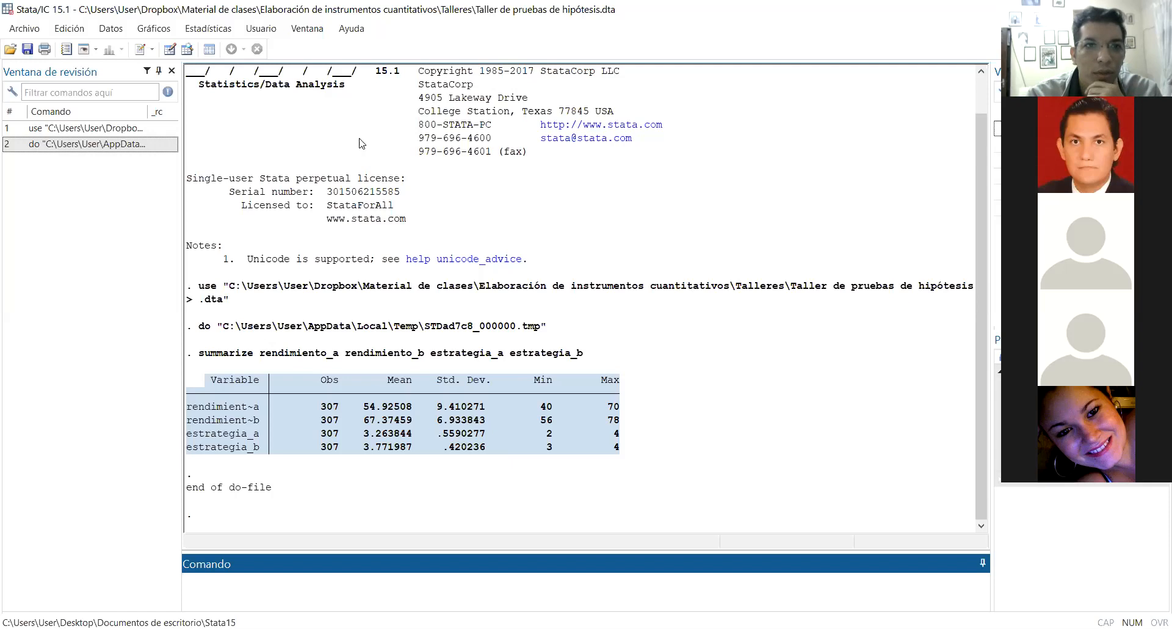
Step: Generate standard summary statistics for rendimiento_a, rendimiento_b, estrategia_a and estrategia_b through the summarize dialog
left_click(218, 32)
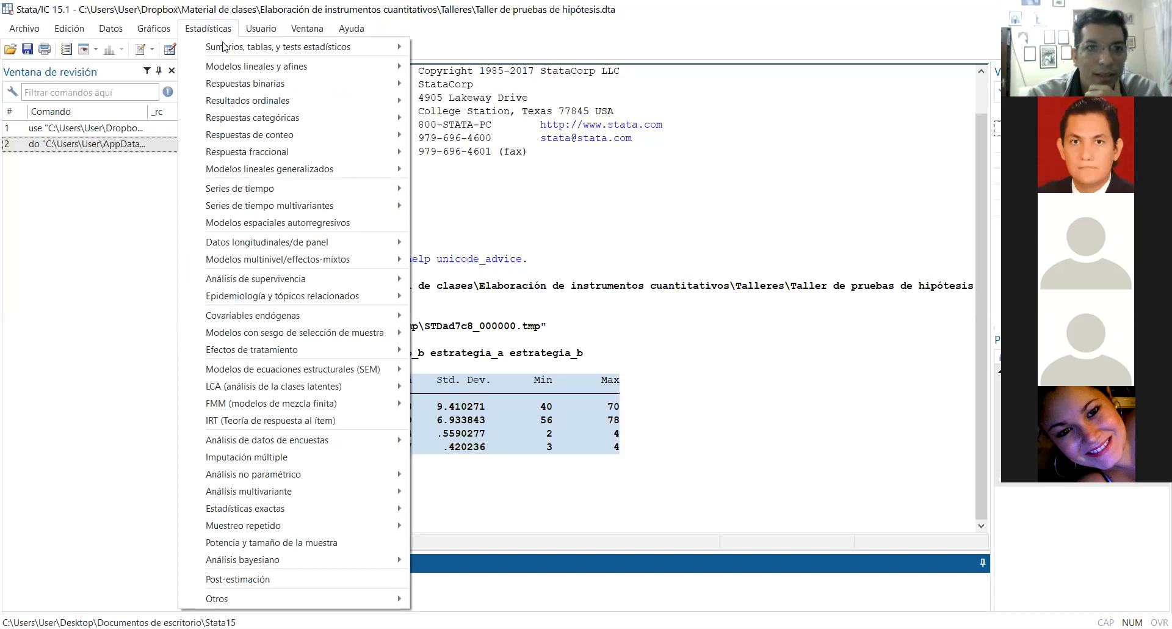
mouse_move(225, 50)
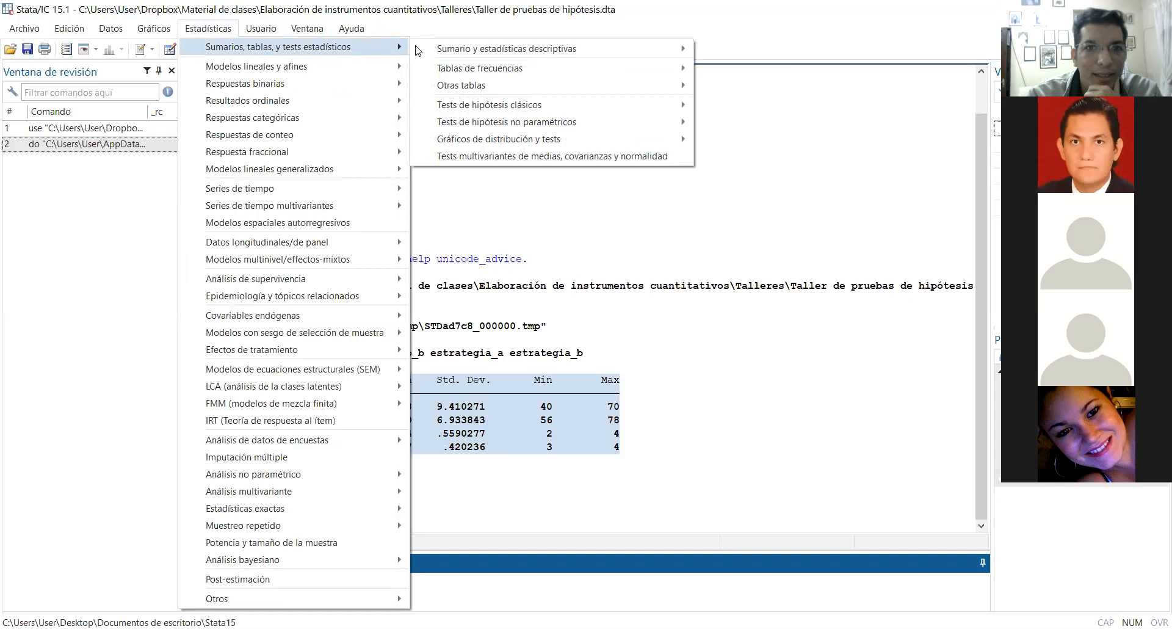
mouse_move(450, 49)
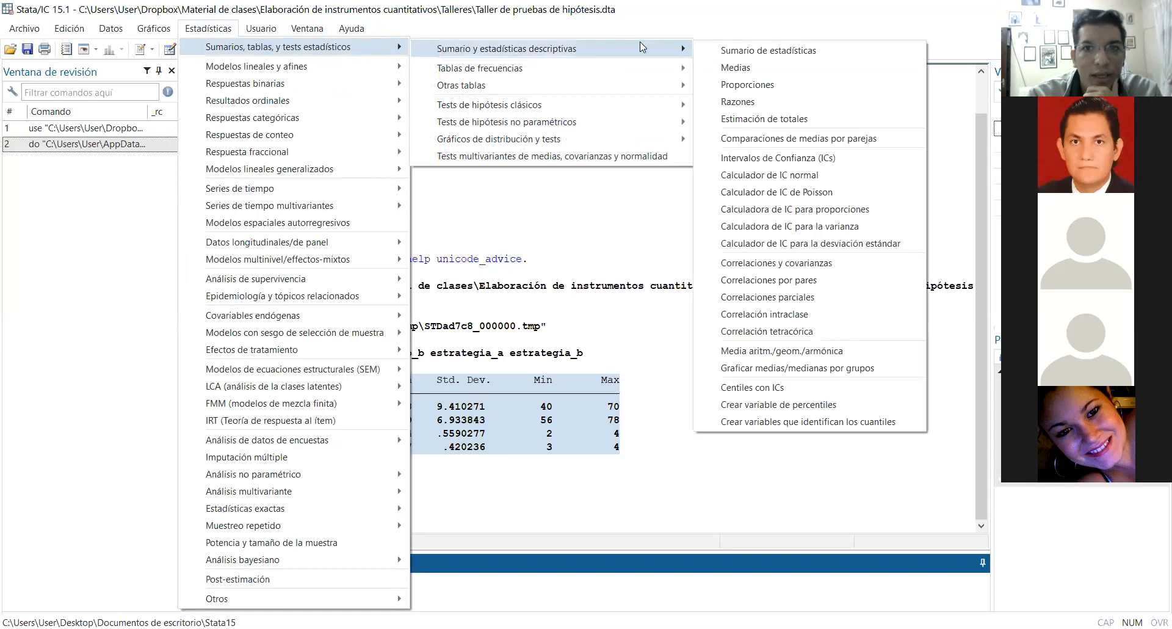
left_click(743, 52)
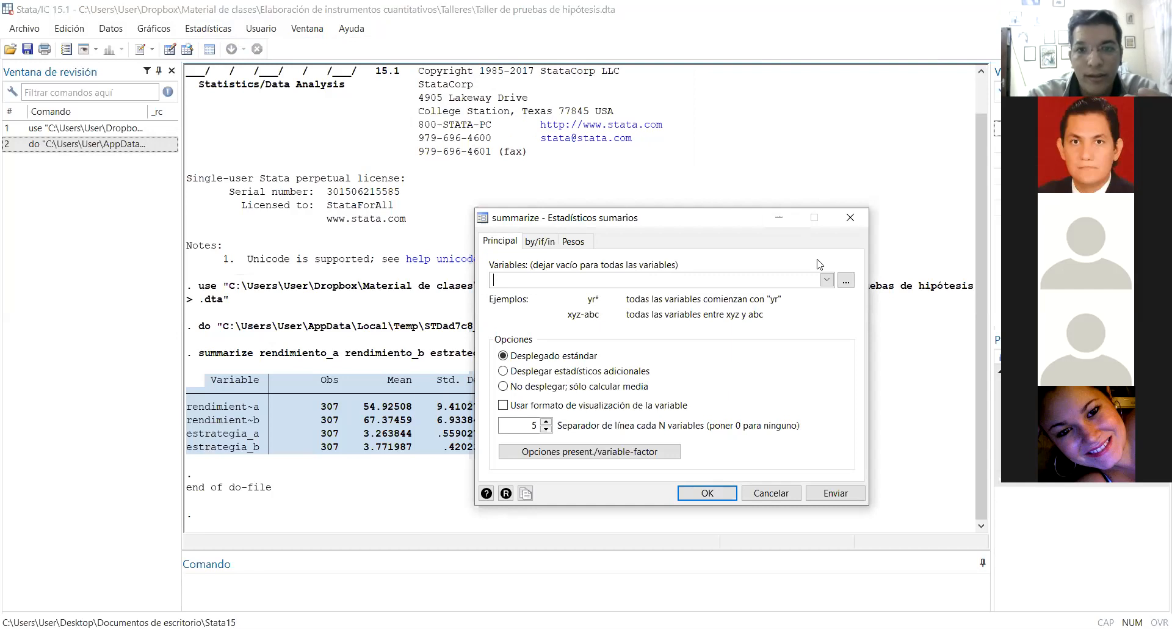
left_click(827, 280)
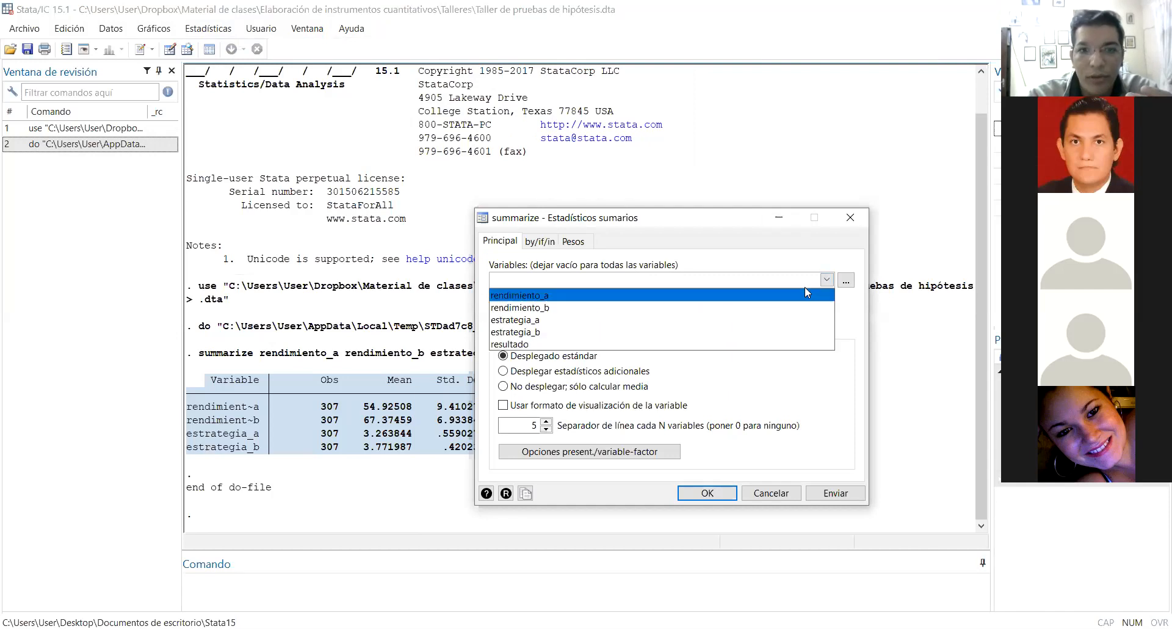
left_click(802, 297)
left_click(800, 308)
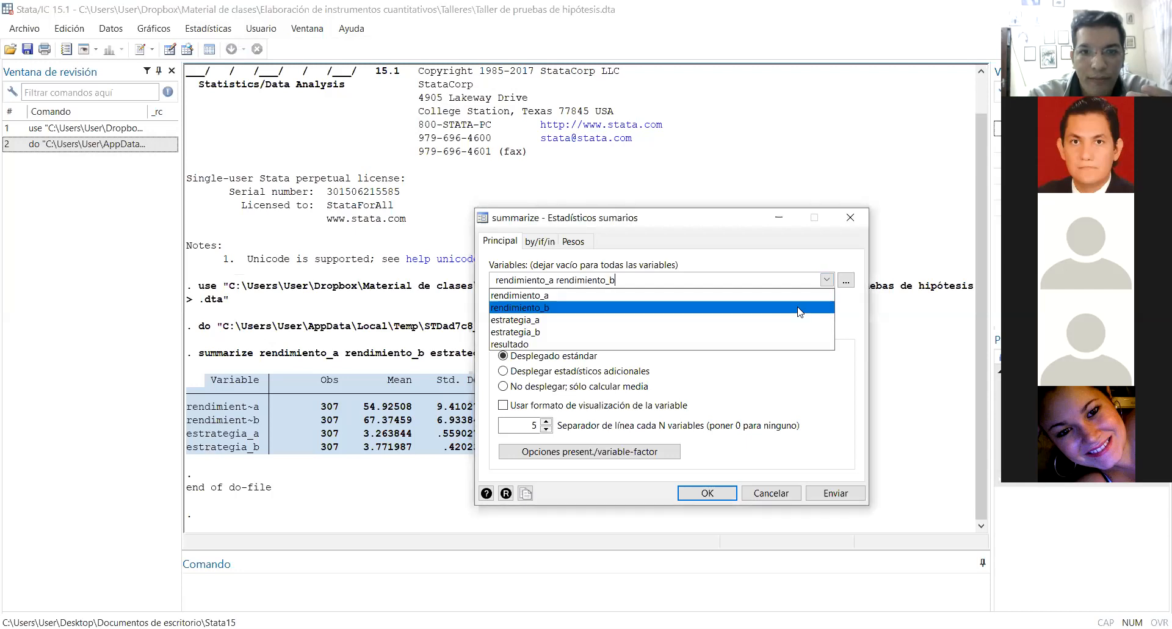
left_click(797, 321)
left_click(796, 333)
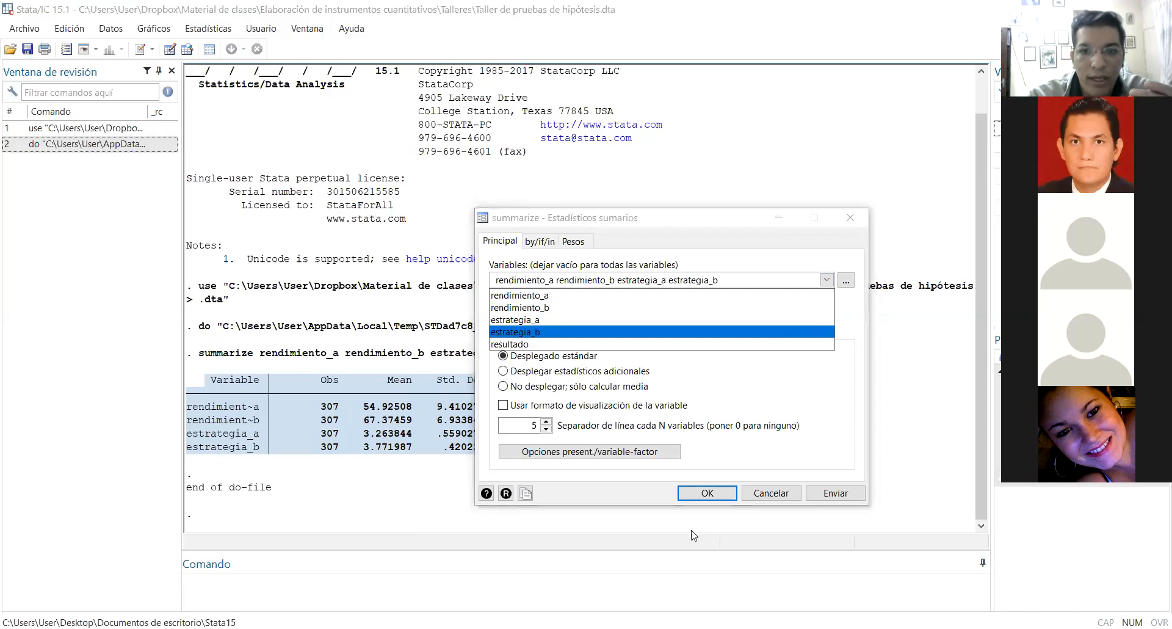
left_click(710, 500)
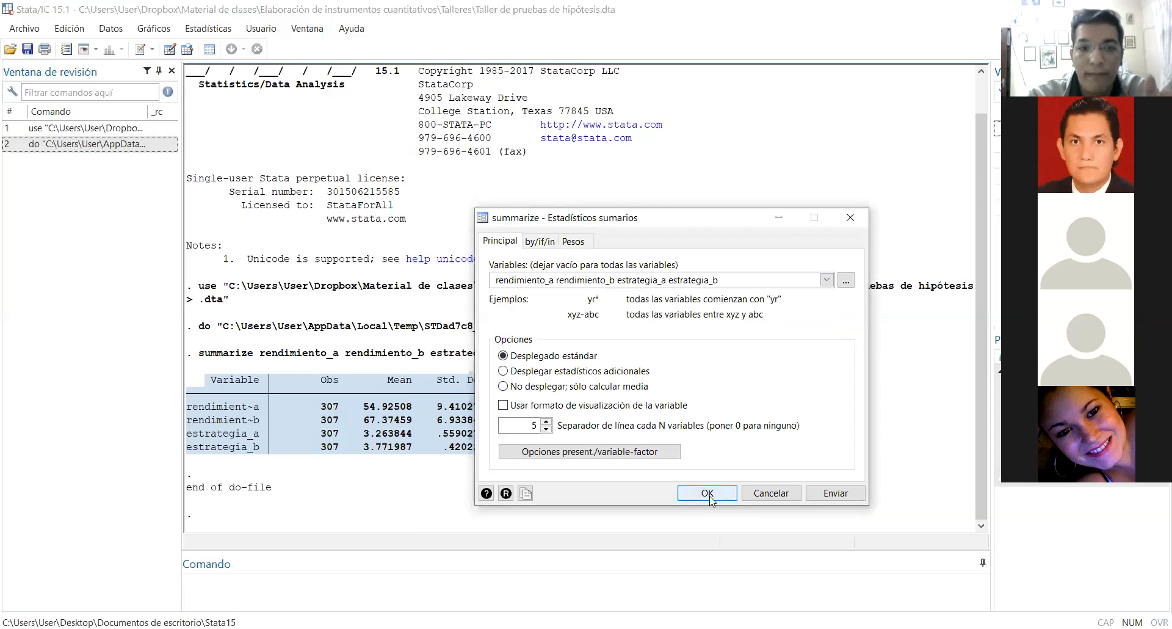
left_click(708, 494)
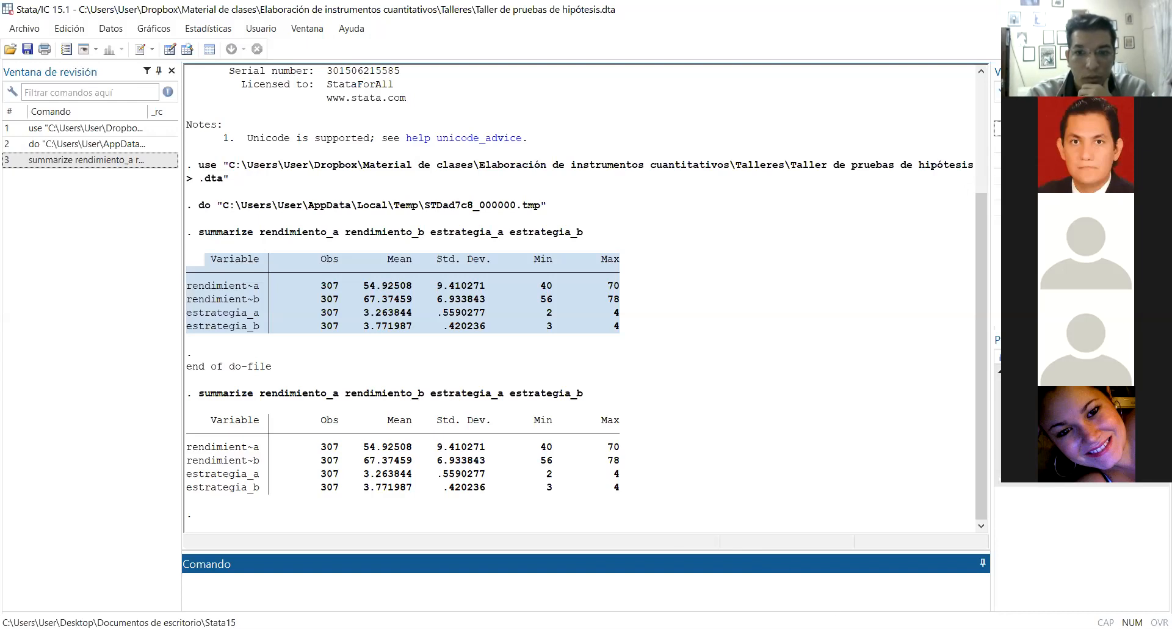
Step: Examine the skewness and kurtosis normality comment in the do-file and the sktest command with its rendimiento and estrategia variables
left_click(658, 71)
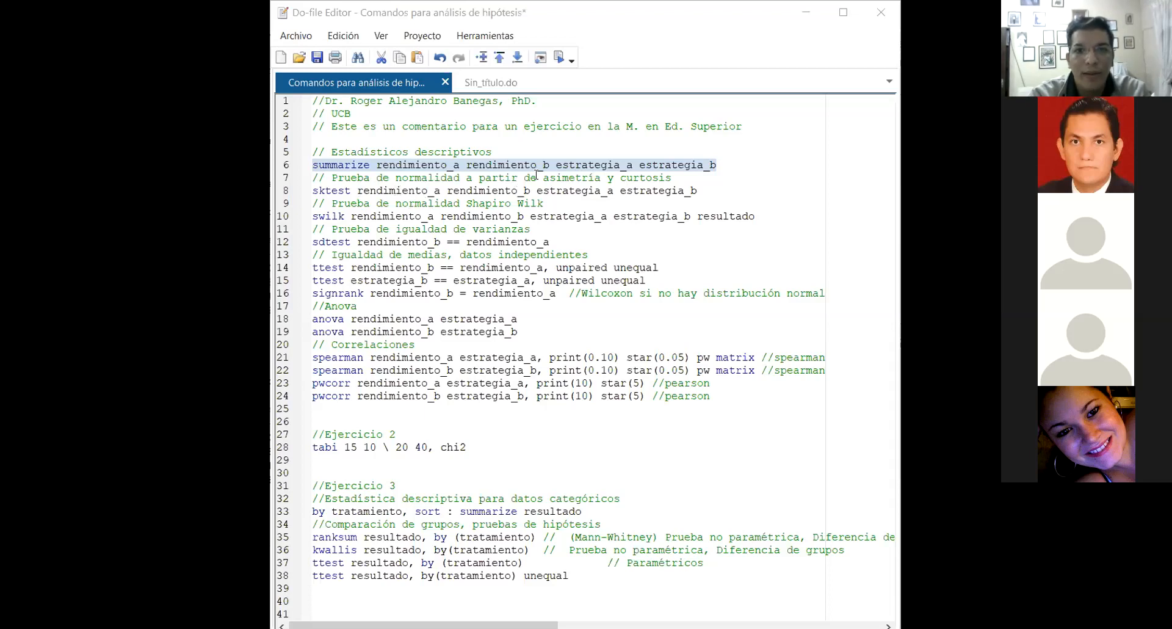
left_click_drag(536, 175, 673, 179)
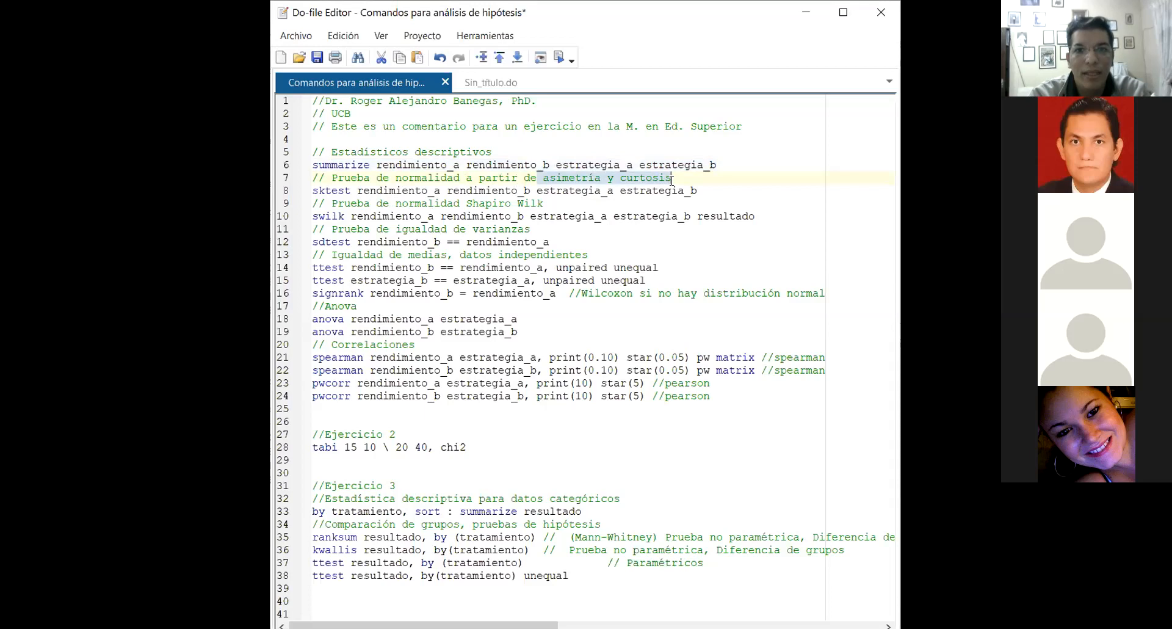
left_click(669, 189)
left_click_drag(602, 177, 538, 177)
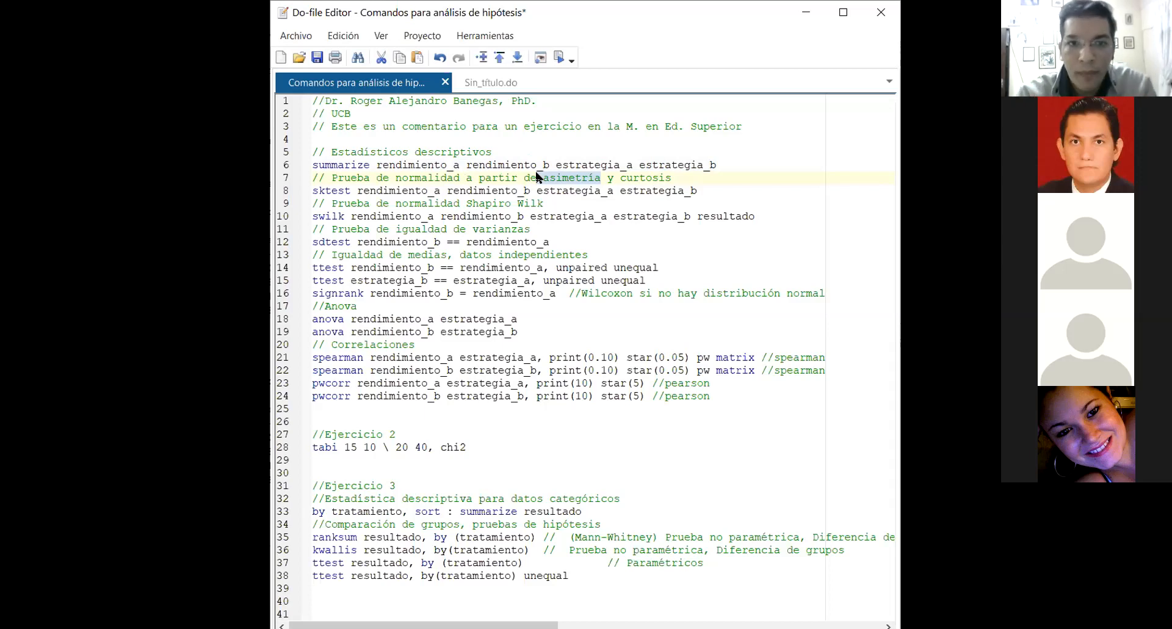
left_click(510, 178)
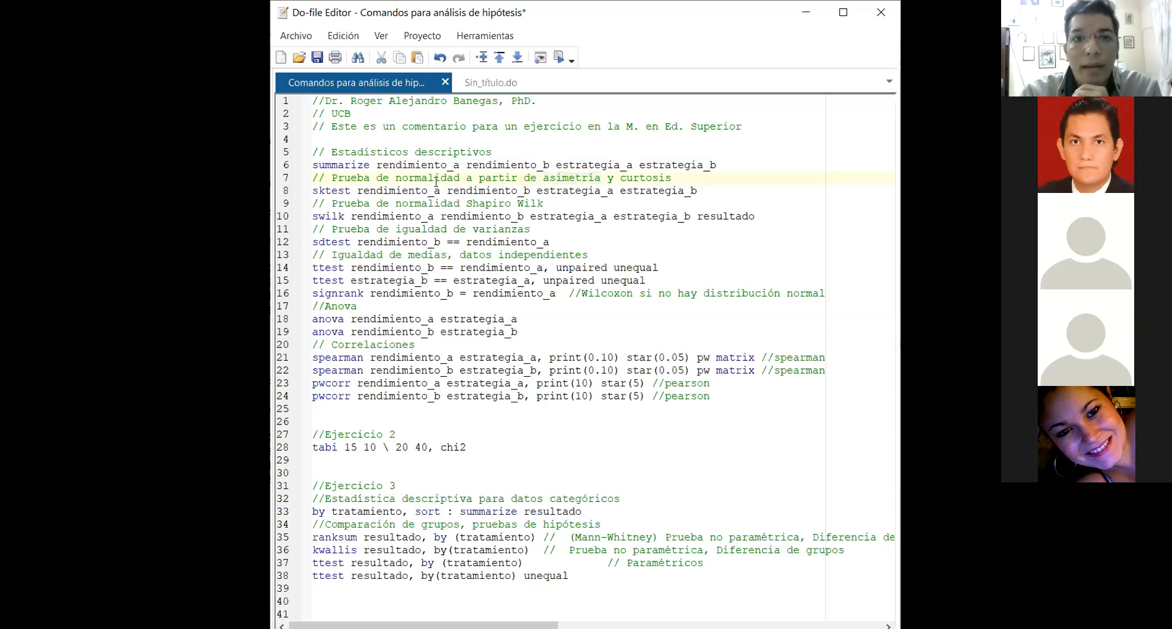
left_click(354, 190)
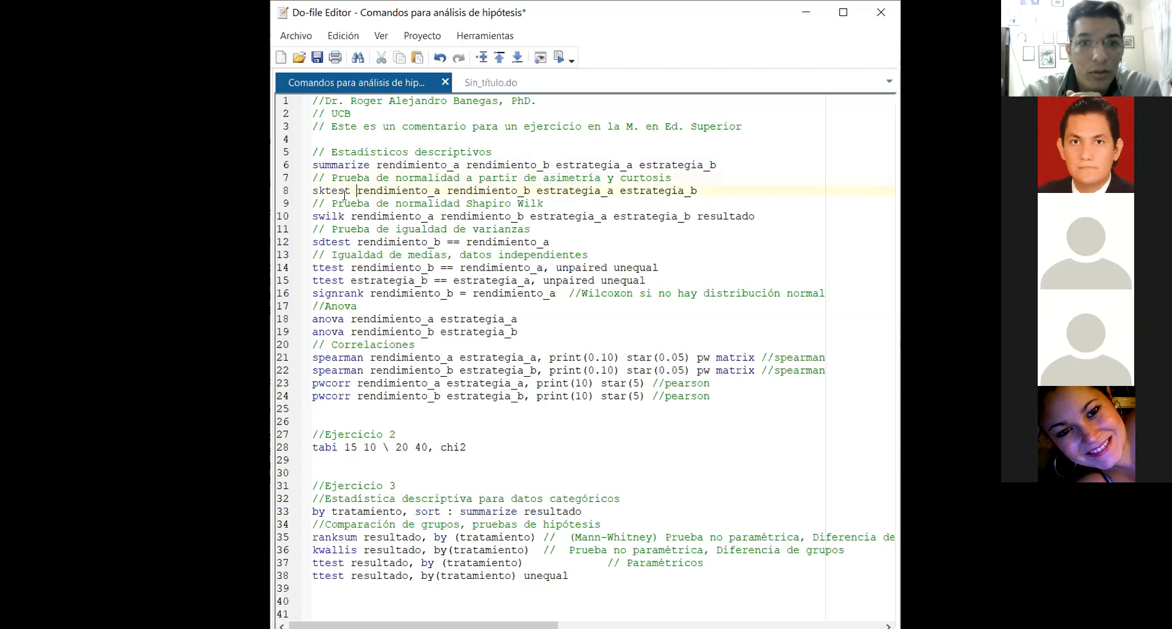
left_click(307, 196)
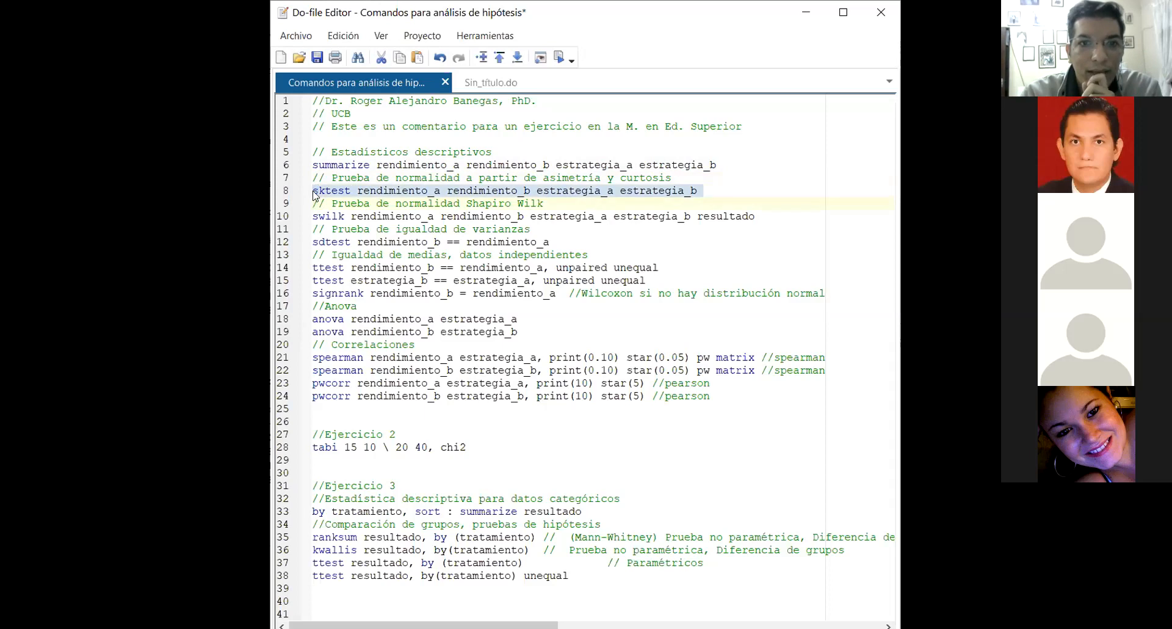
left_click(319, 191)
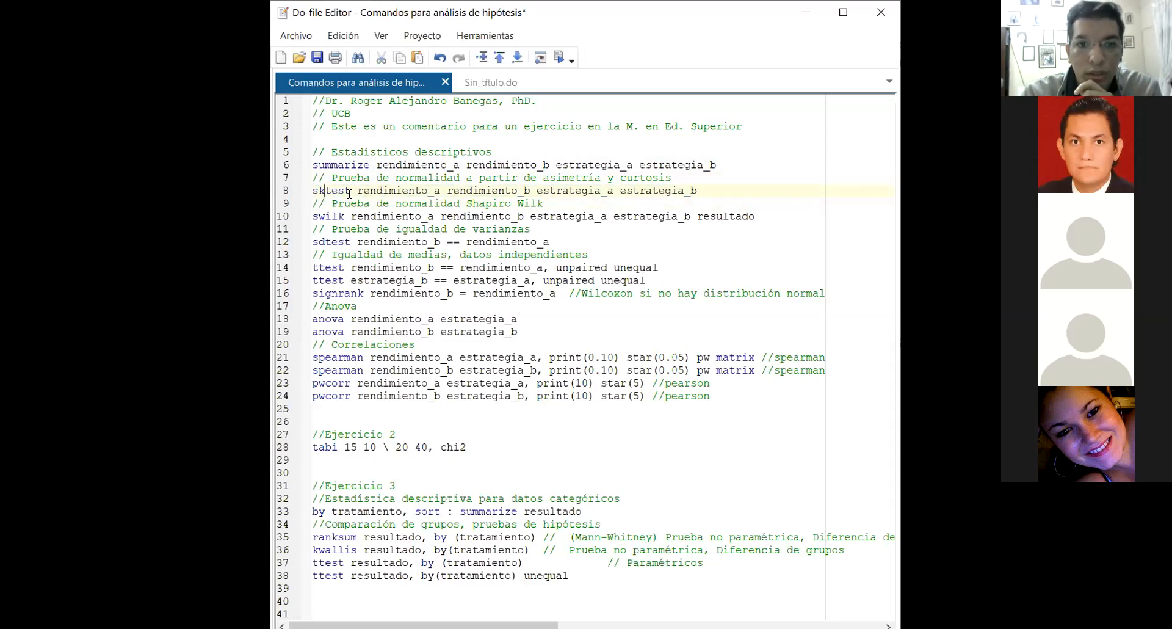
left_click_drag(350, 190, 319, 186)
double_click(330, 190)
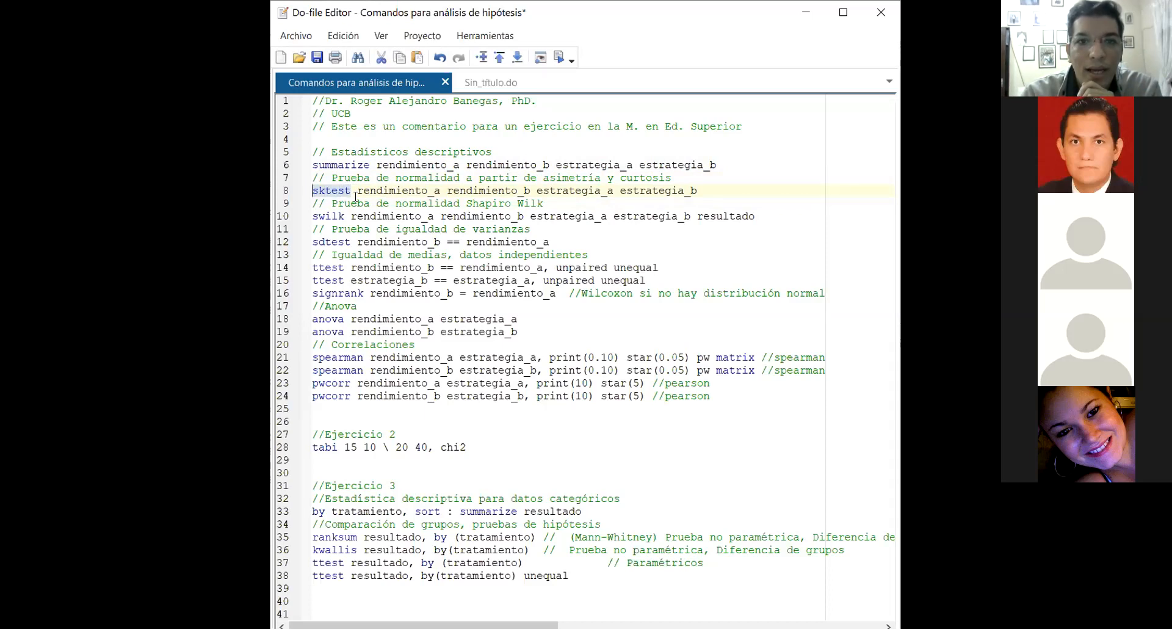
left_click(358, 191)
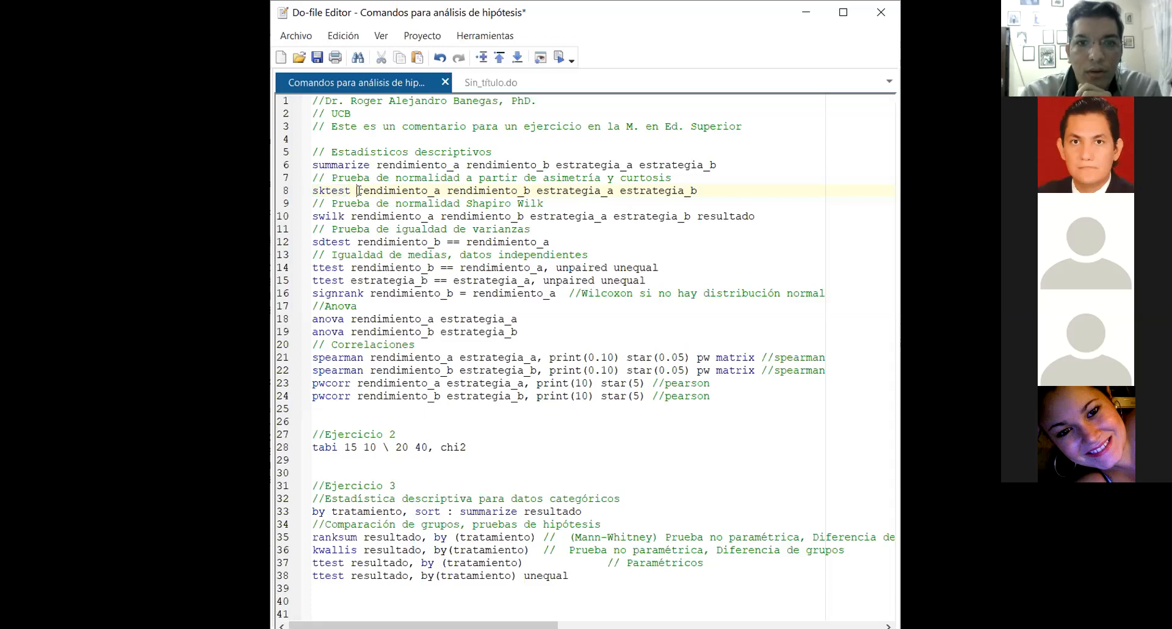
left_click_drag(358, 191, 440, 191)
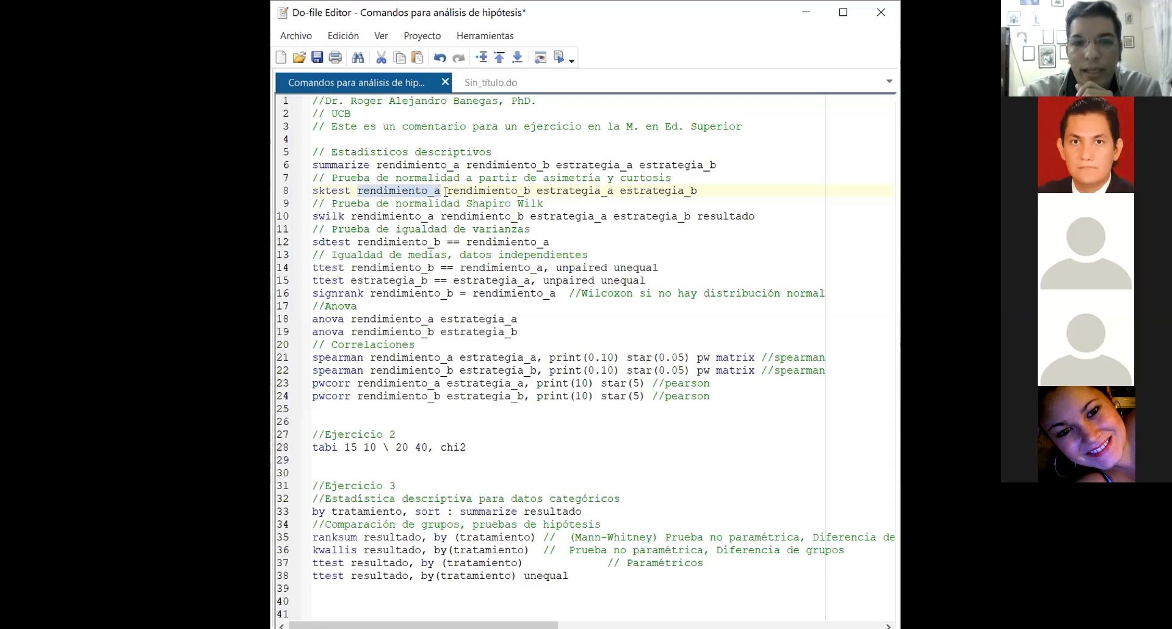
left_click_drag(447, 191, 617, 189)
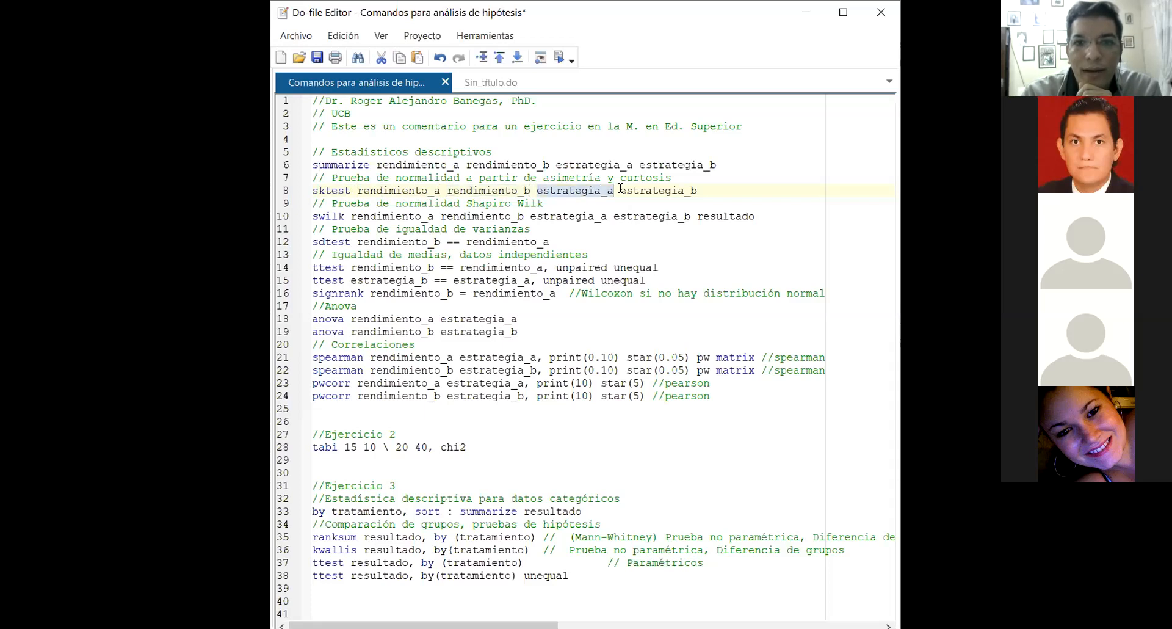
Step: Run only the sktest line for rendimiento_a, rendimiento_b, estrategia_a and estrategia_b from the do-file
left_click(708, 191)
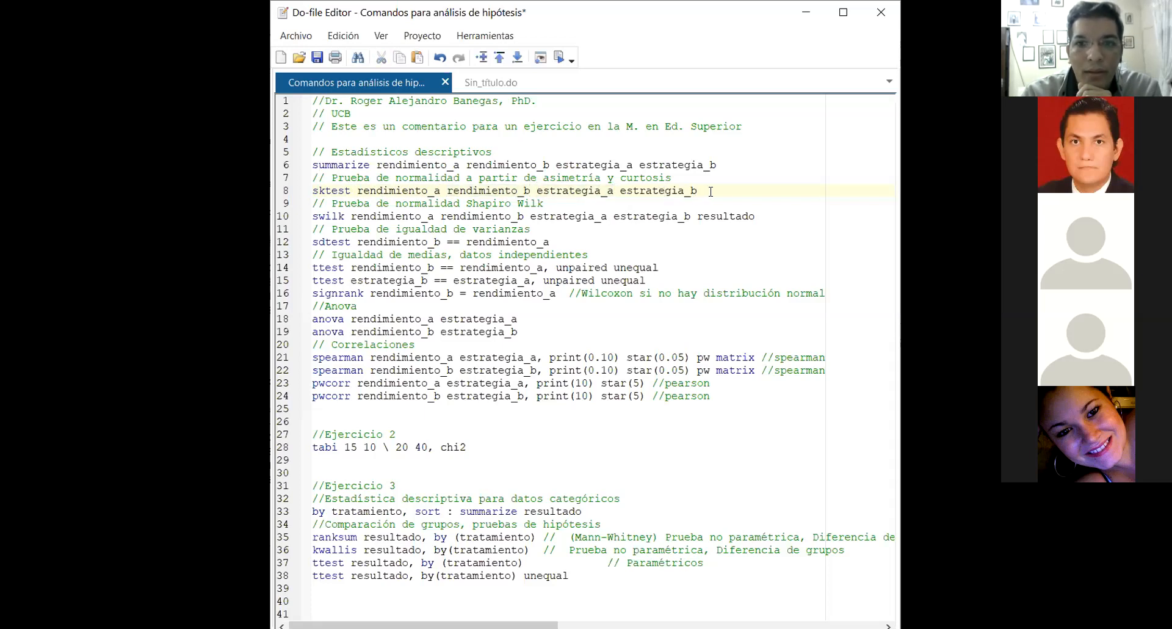
left_click_drag(701, 191, 312, 194)
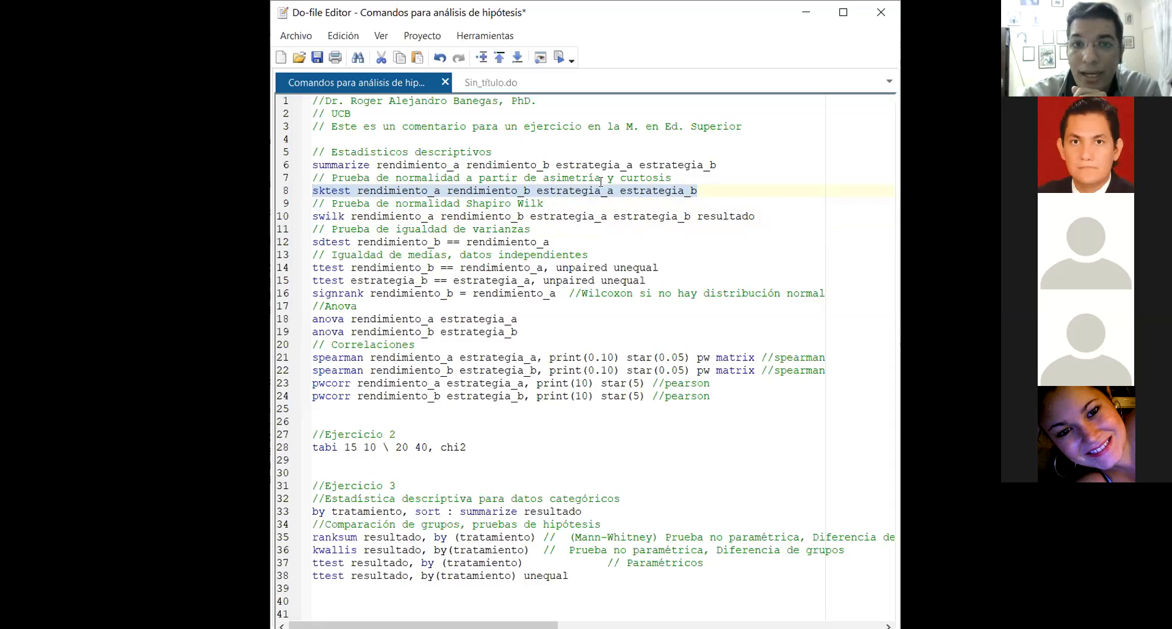
left_click(559, 58)
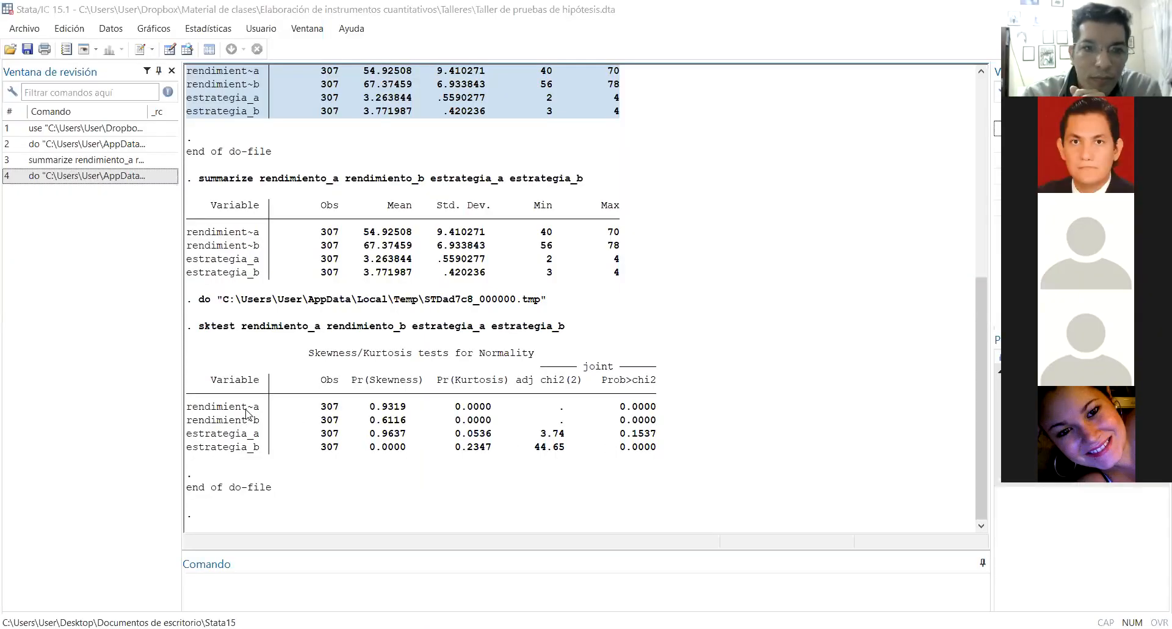
Step: Copy the complete Skewness/Kurtosis tests for Normality table, from its title through the estrategia_b row, as plain text
left_click(261, 414)
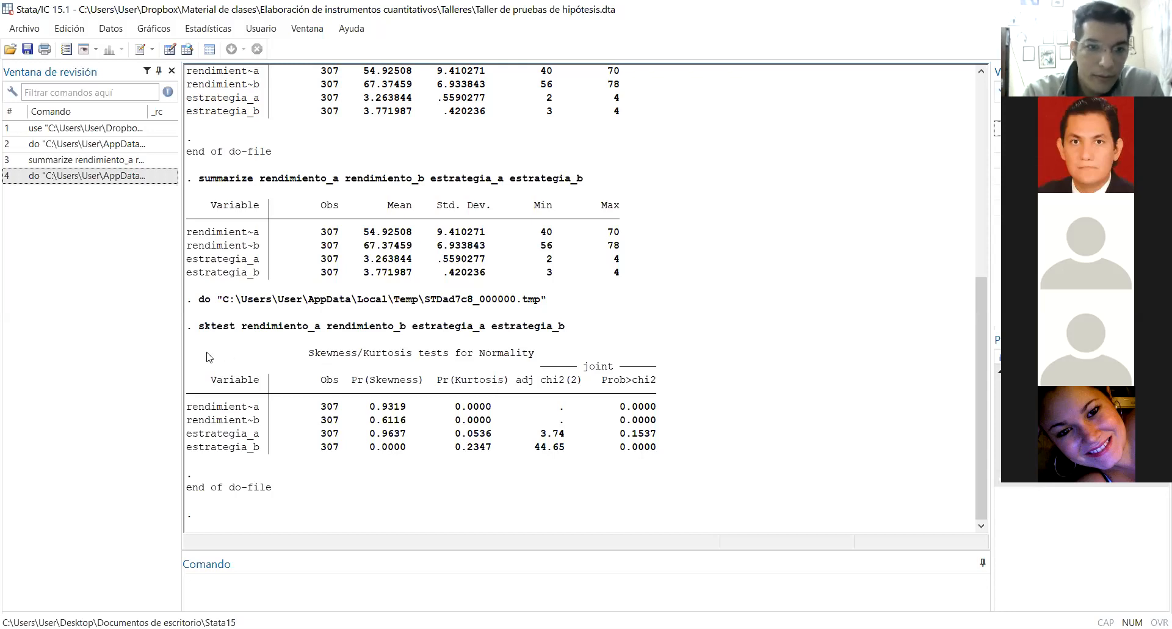
left_click_drag(193, 356, 693, 464)
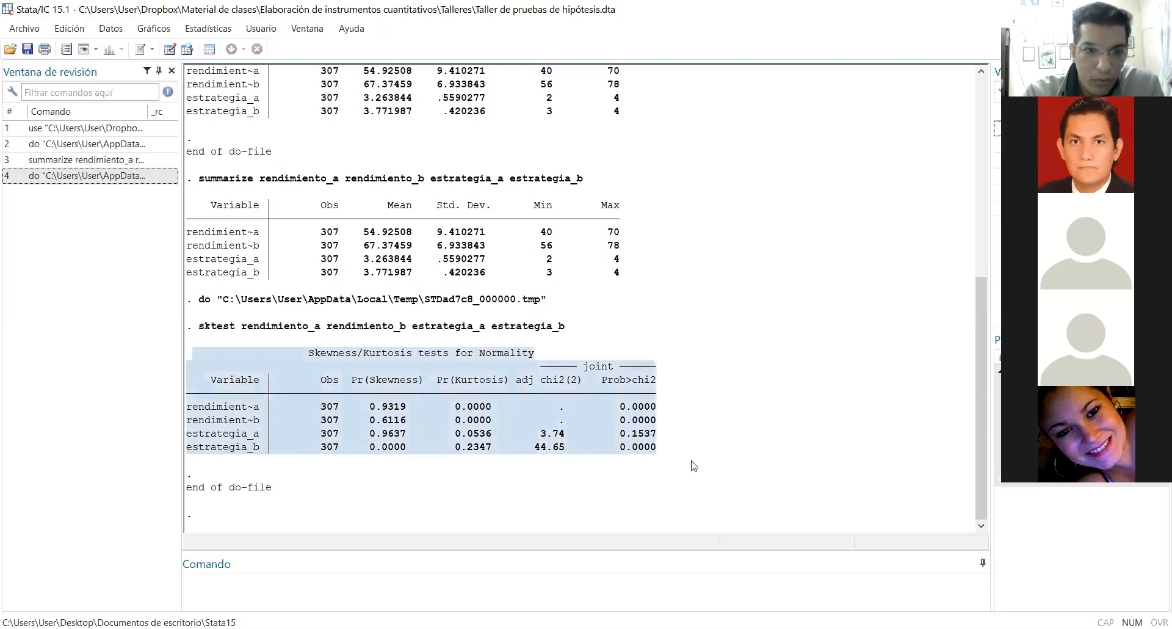
right_click(620, 446)
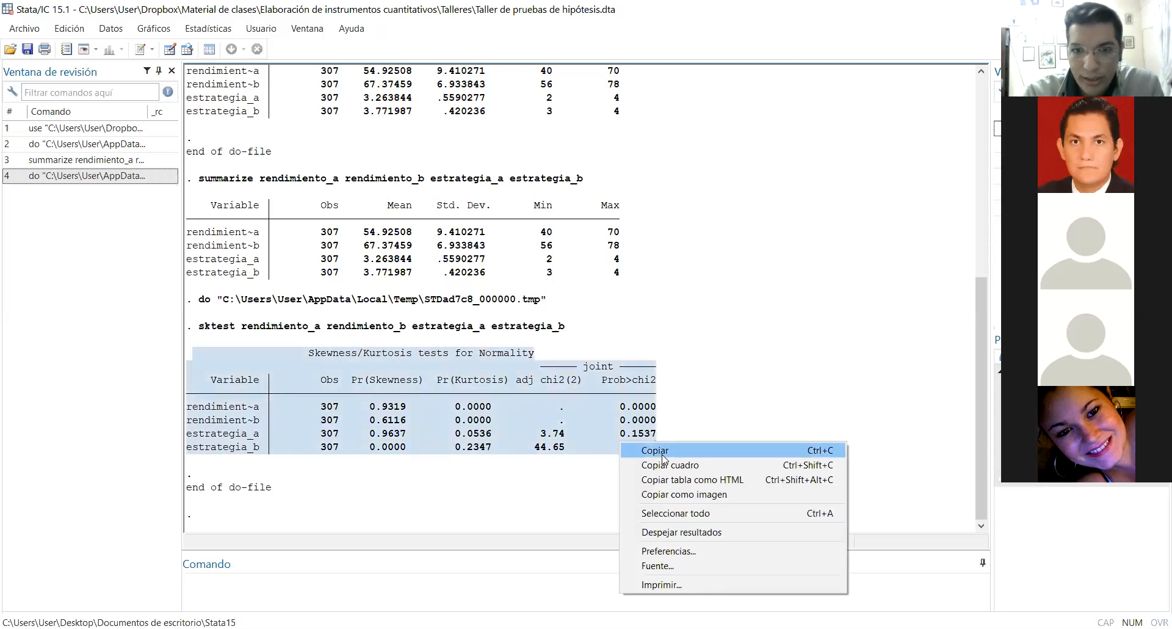
left_click(663, 453)
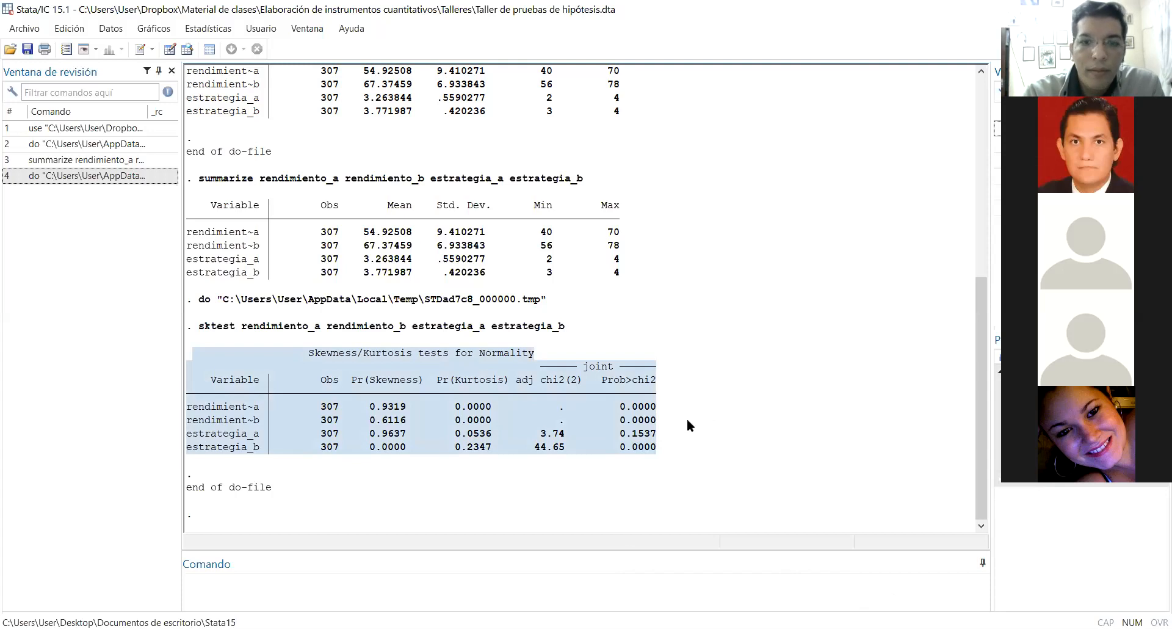
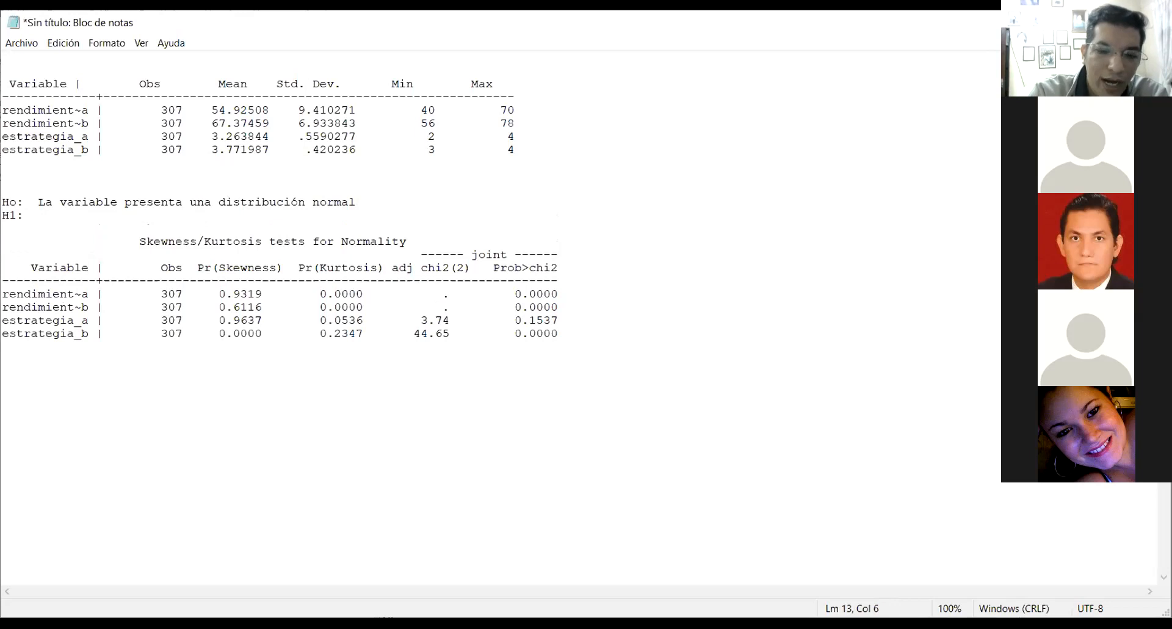
Step: In the Notepad notes, write the alternative hypothesis on the H1 line as "La variable no presenta distribución normal"
key("BackSpace")
key("BackSpace")
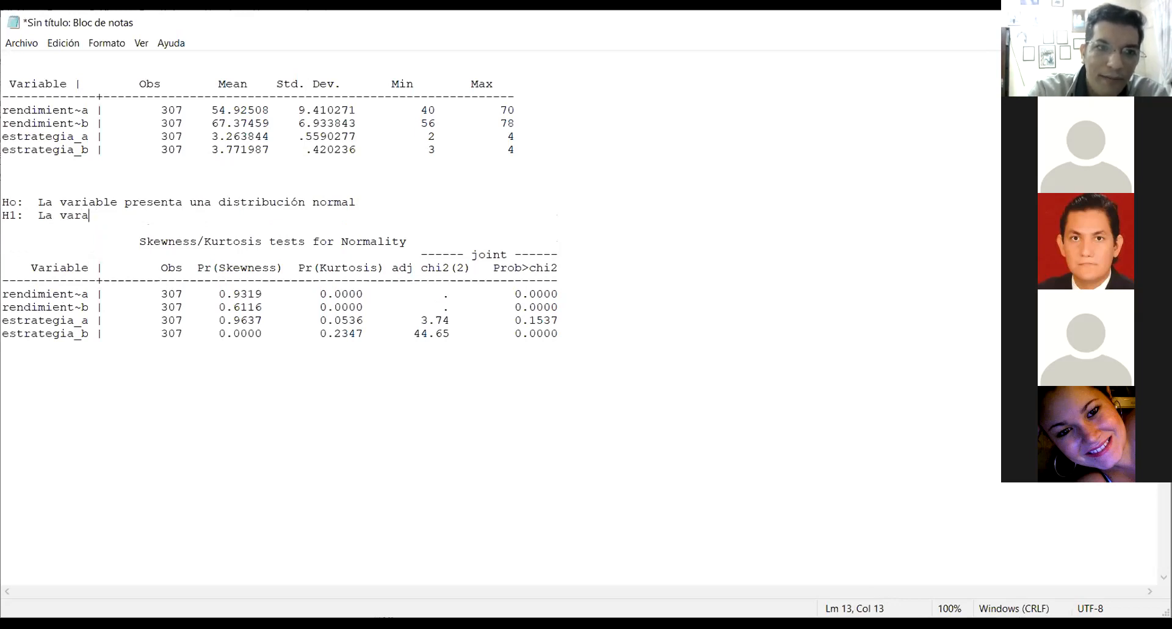
type("iable no pres")
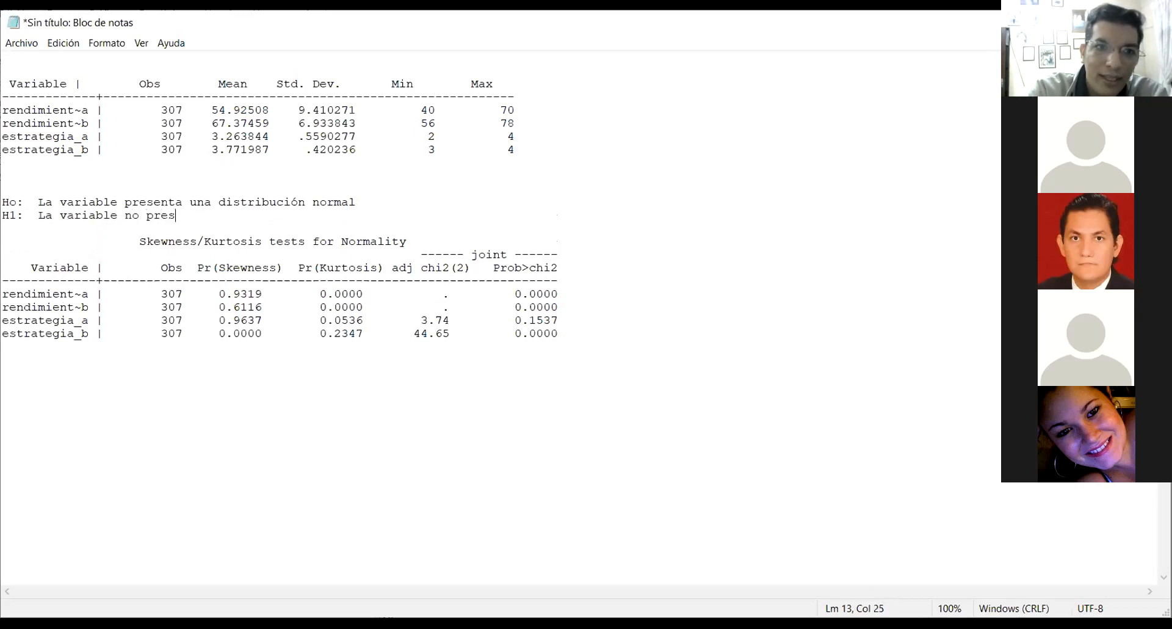
type("enta distribución normal")
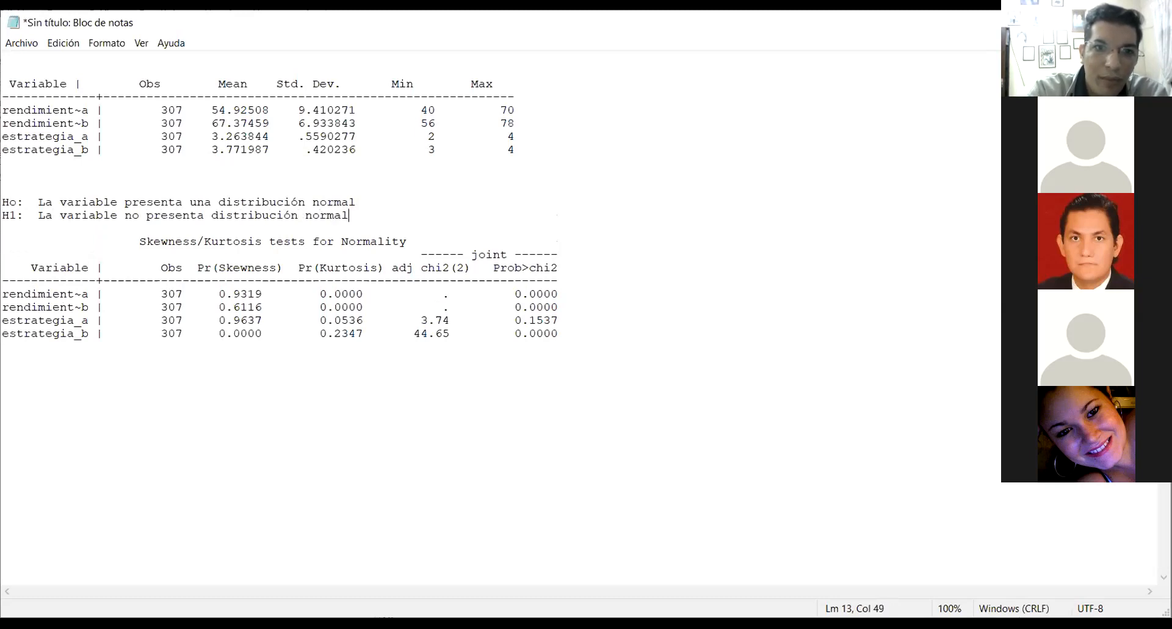
Step: Below the H1 line, add the rejection criterion "Prob. < 5% o 0.05; se rechaza la hipótesis nula", separated by a blank line
key("Return")
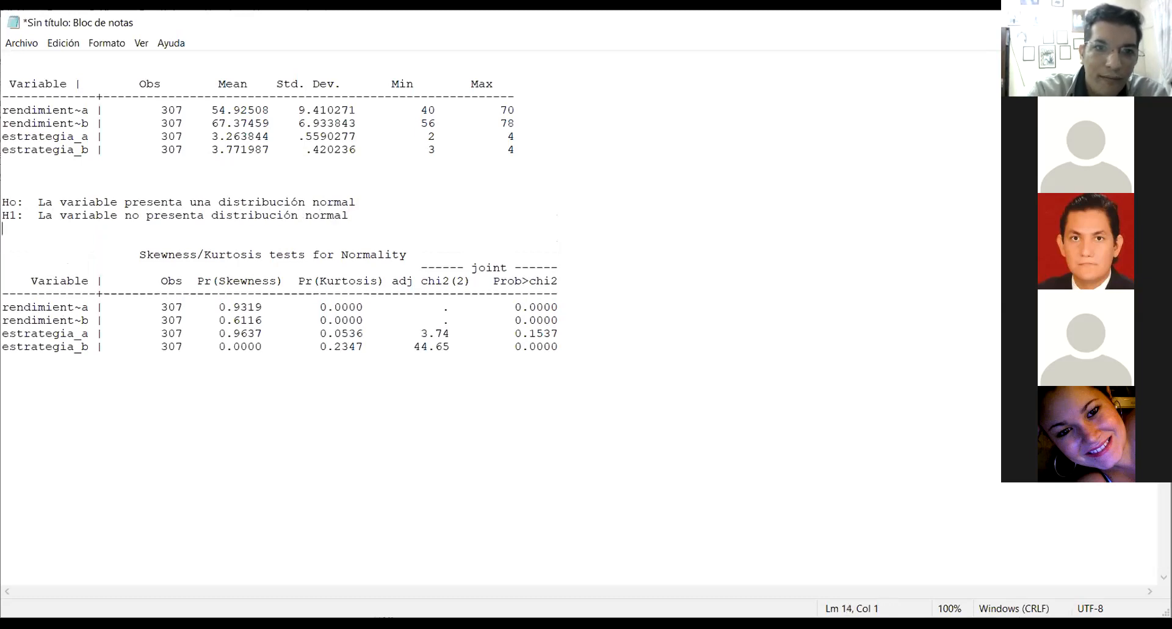
key("Return")
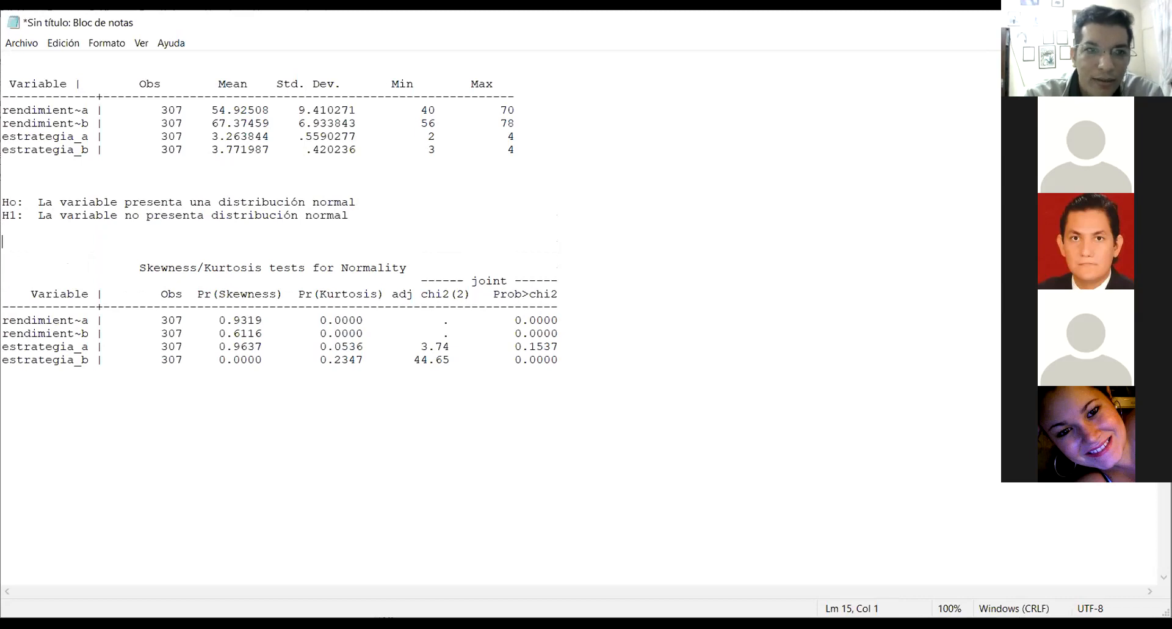
type("Prob. ")
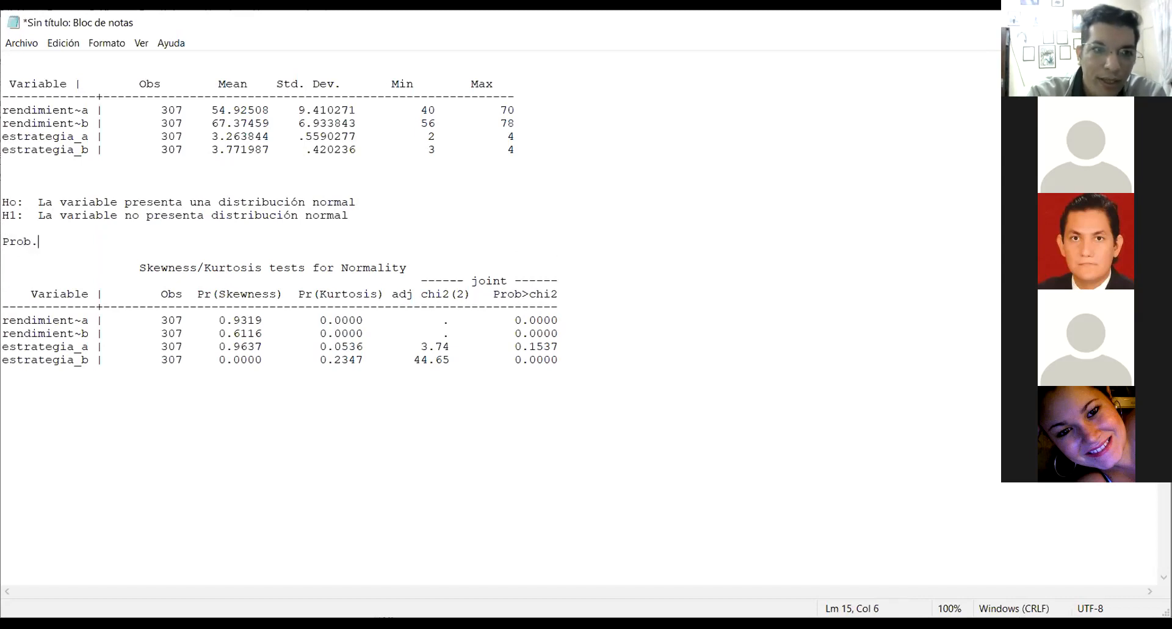
type("<")
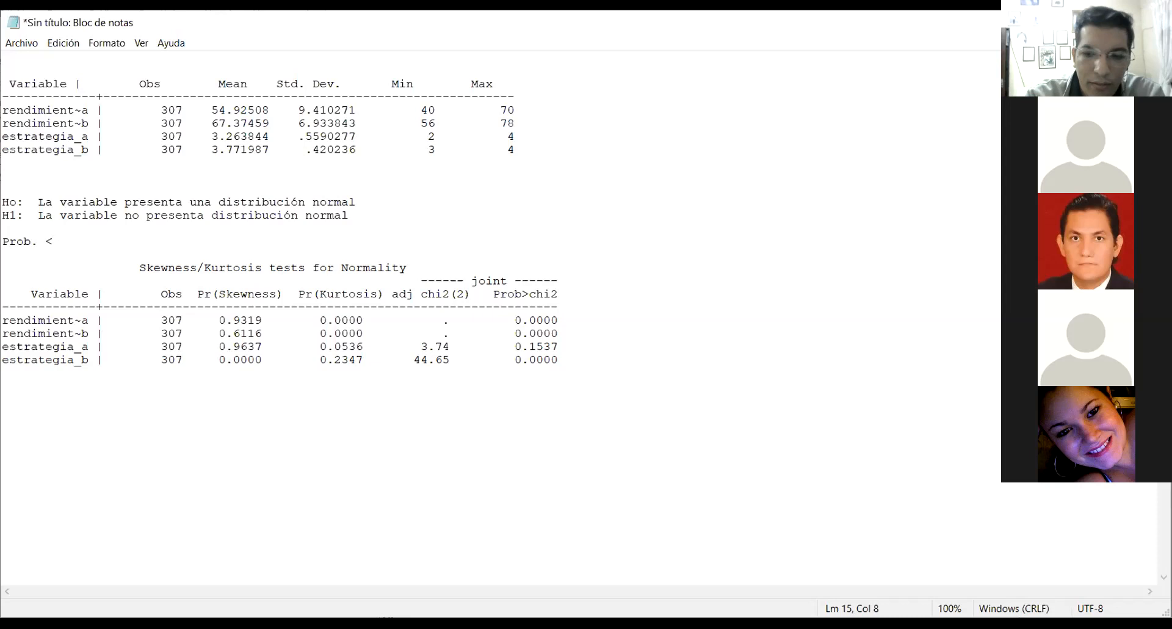
type(" 5%")
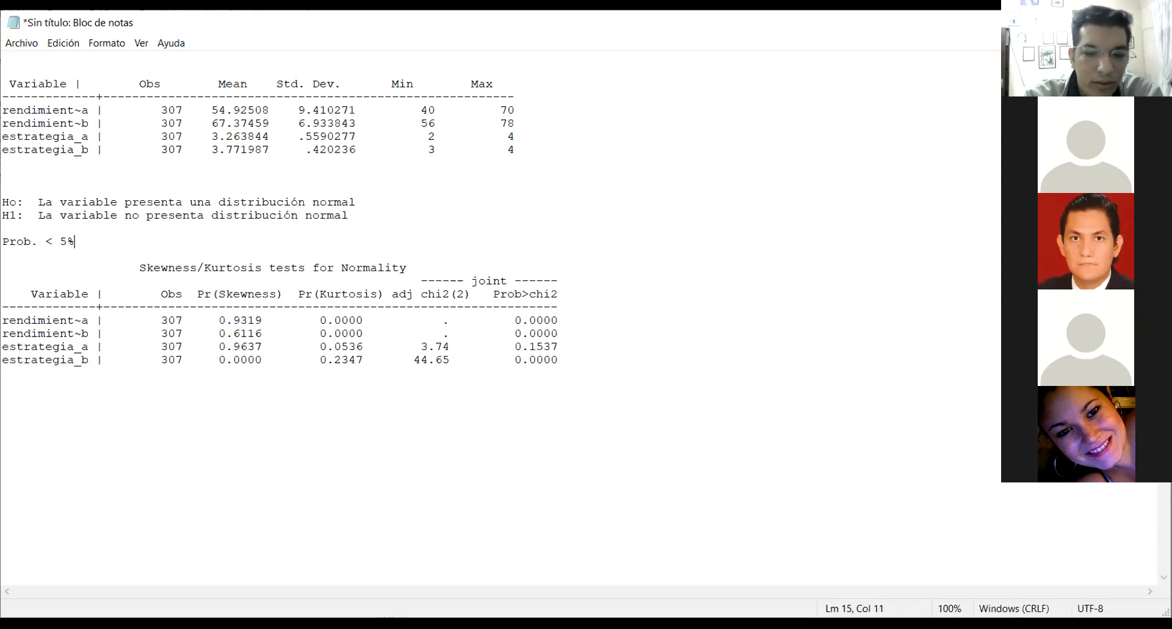
type(" o 0")
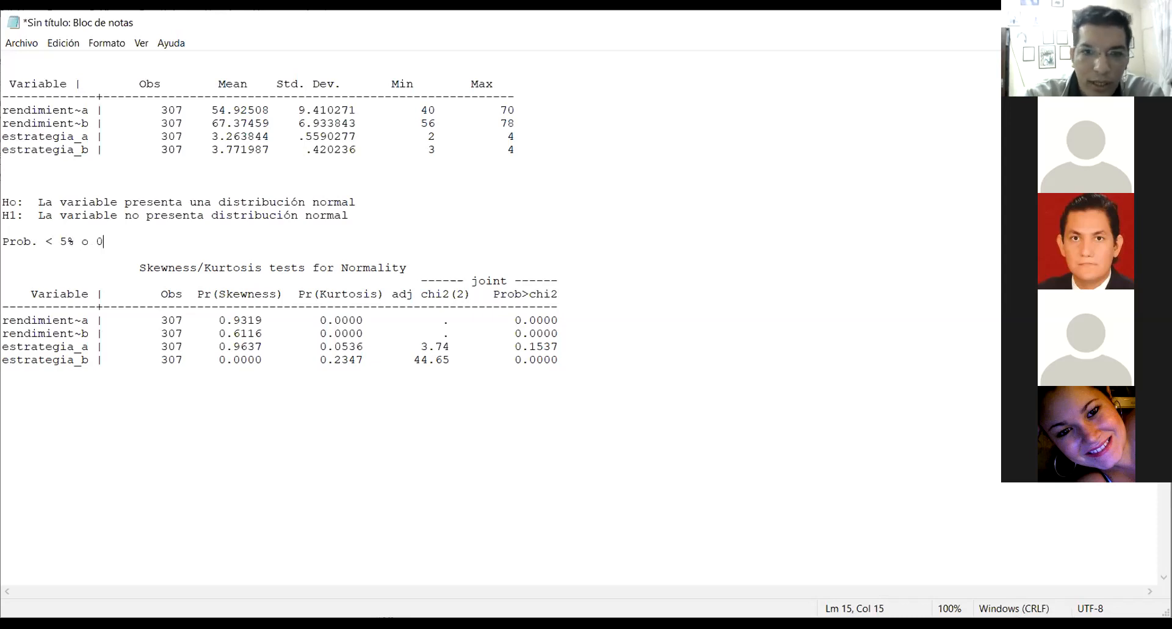
type(".000")
key("BackSpace")
key("BackSpace")
type("5")
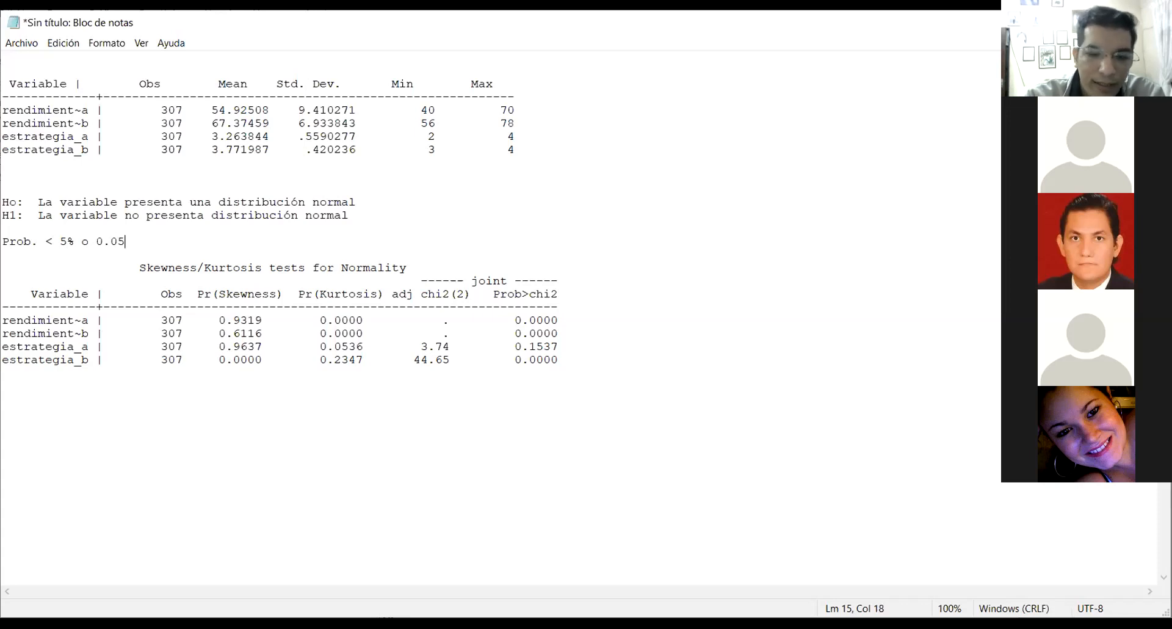
type("; se re")
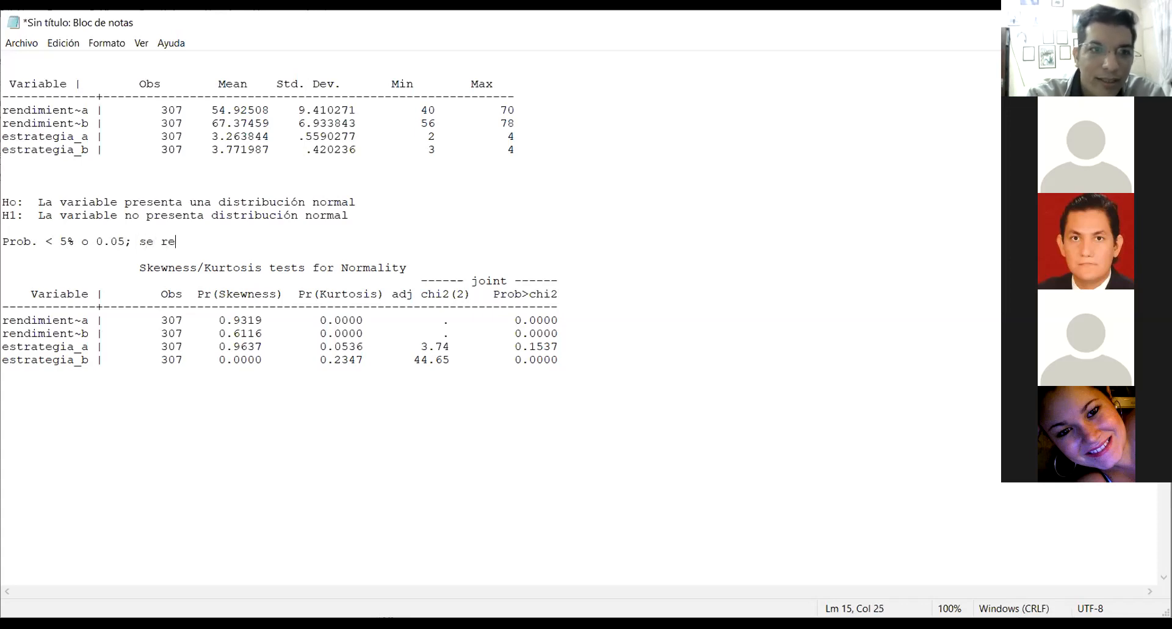
type("chaza a")
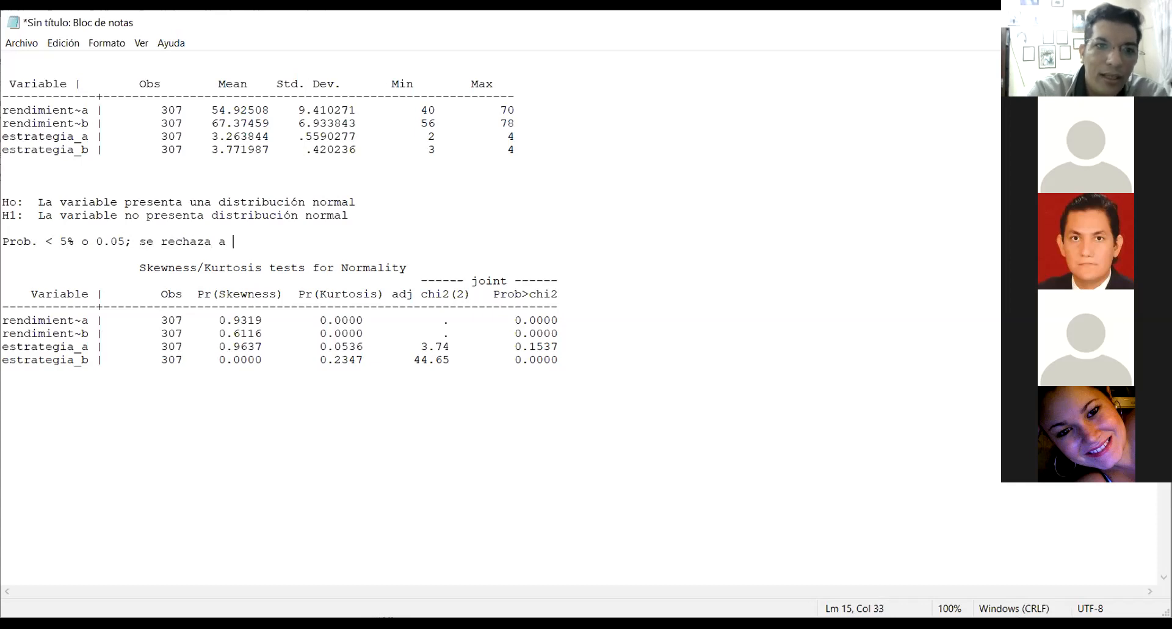
key("BackSpace")
type("la h")
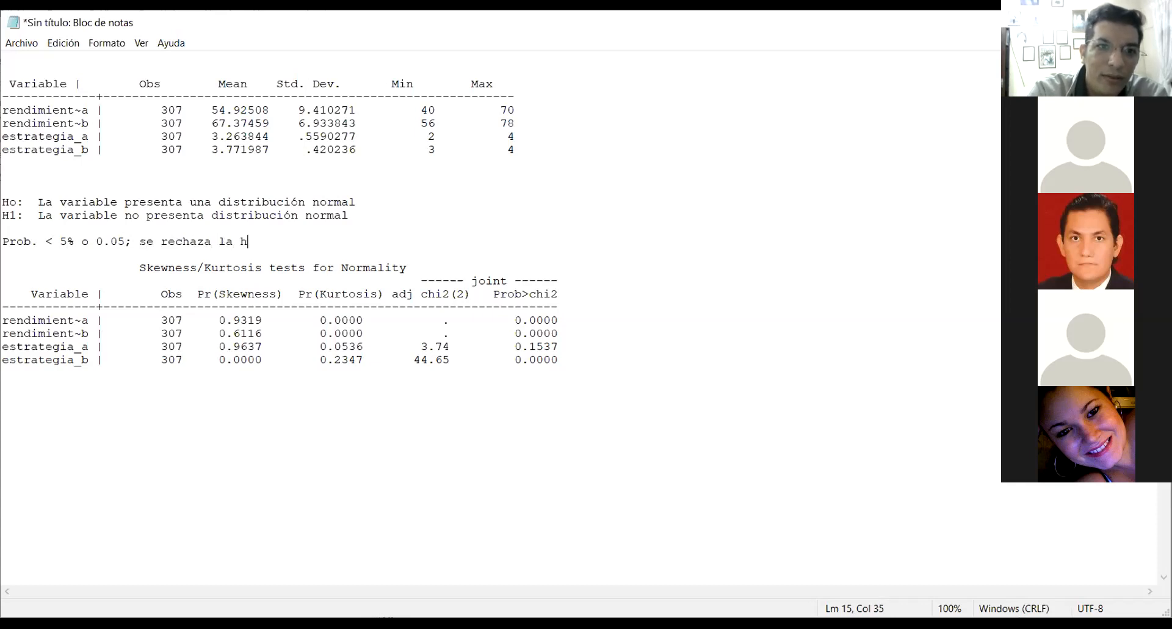
type("ipótesi")
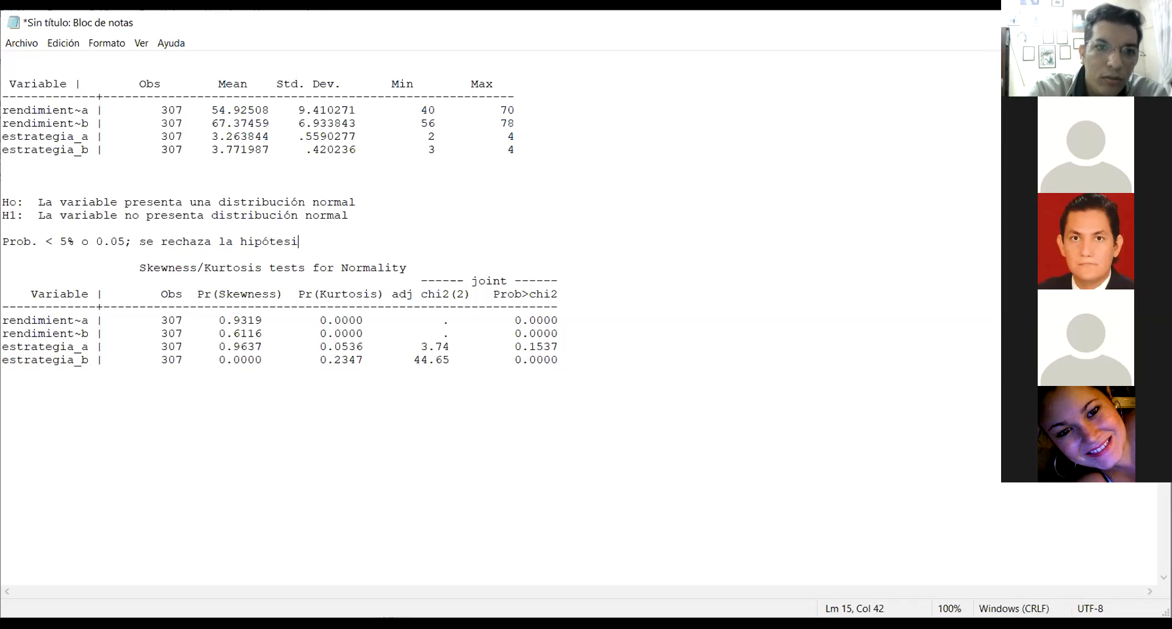
type("s nula")
Step: On the line below the rejection criterion, write "Prob > 5% o 0.05; No se rechza la hipósis nula"
key("Return")
type("Prob  >")
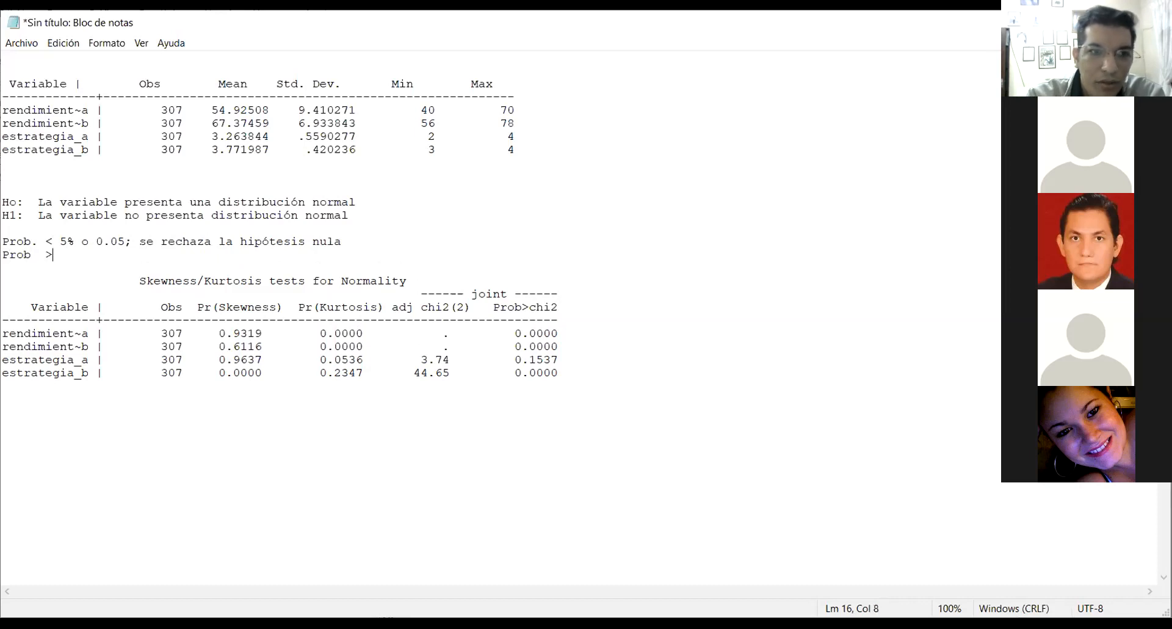
type(" 5% o ")
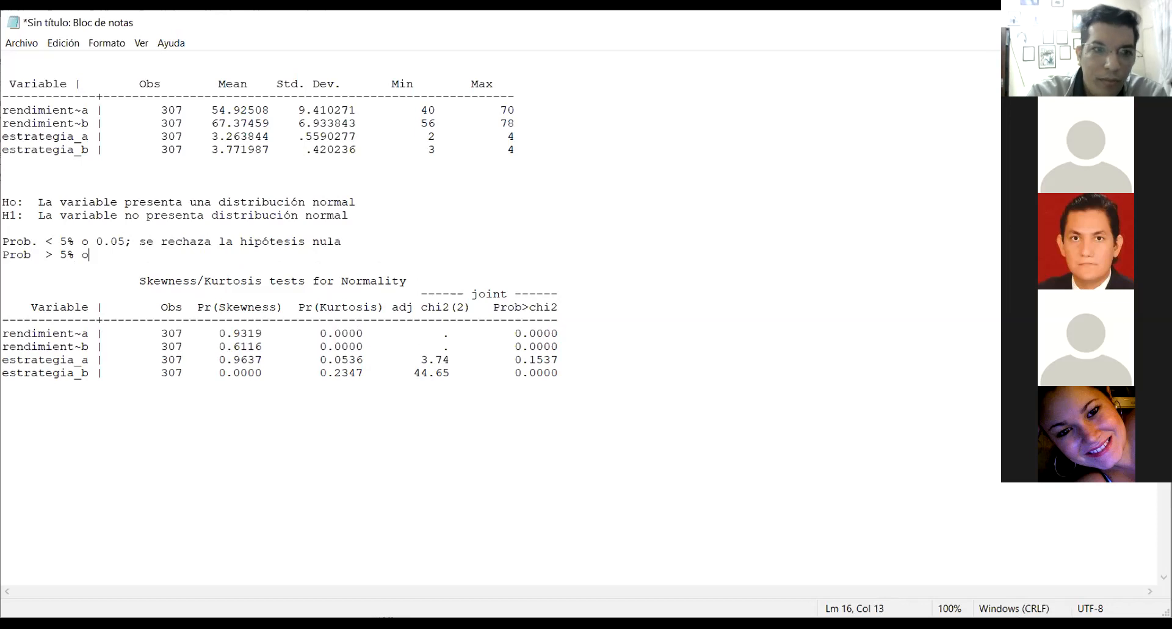
type("0.0")
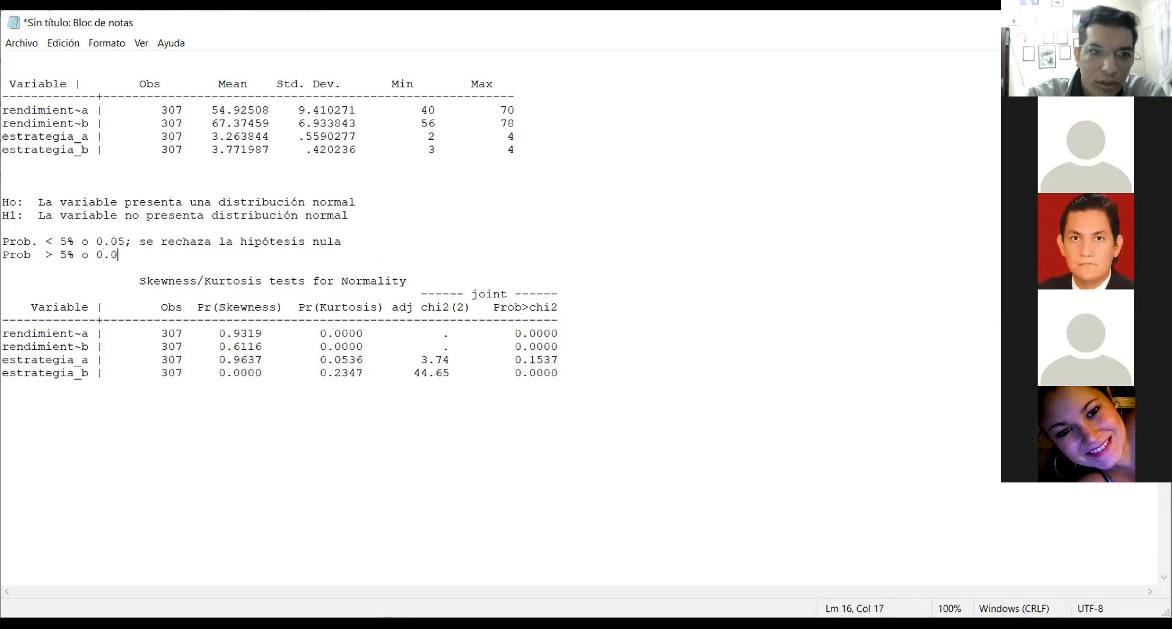
type("5;")
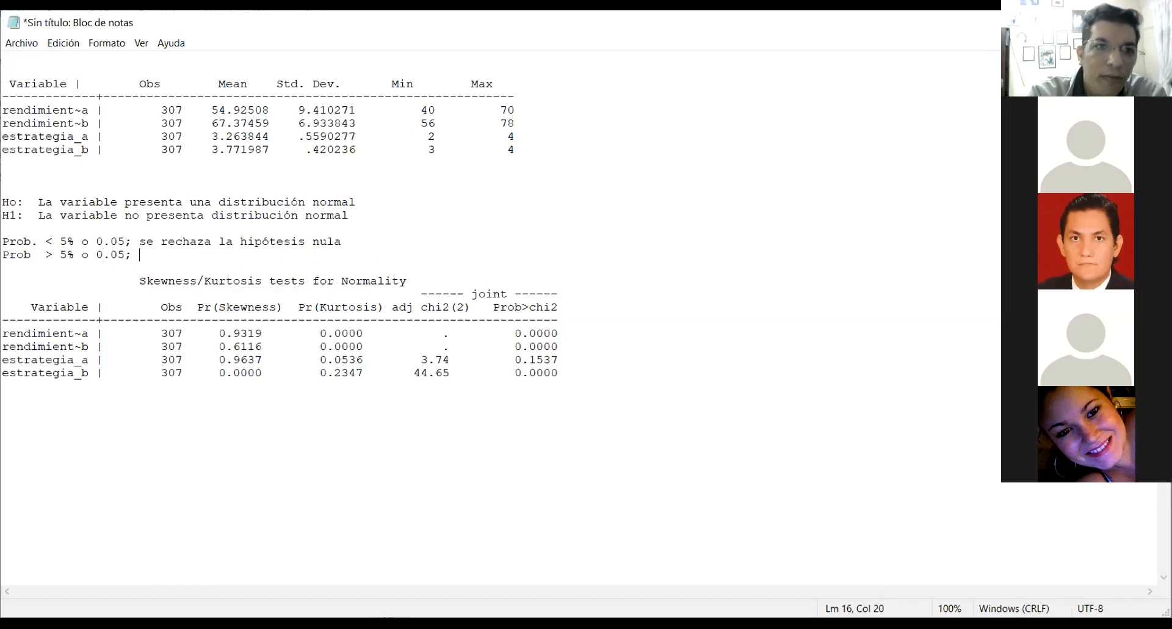
type(" No se rechaz")
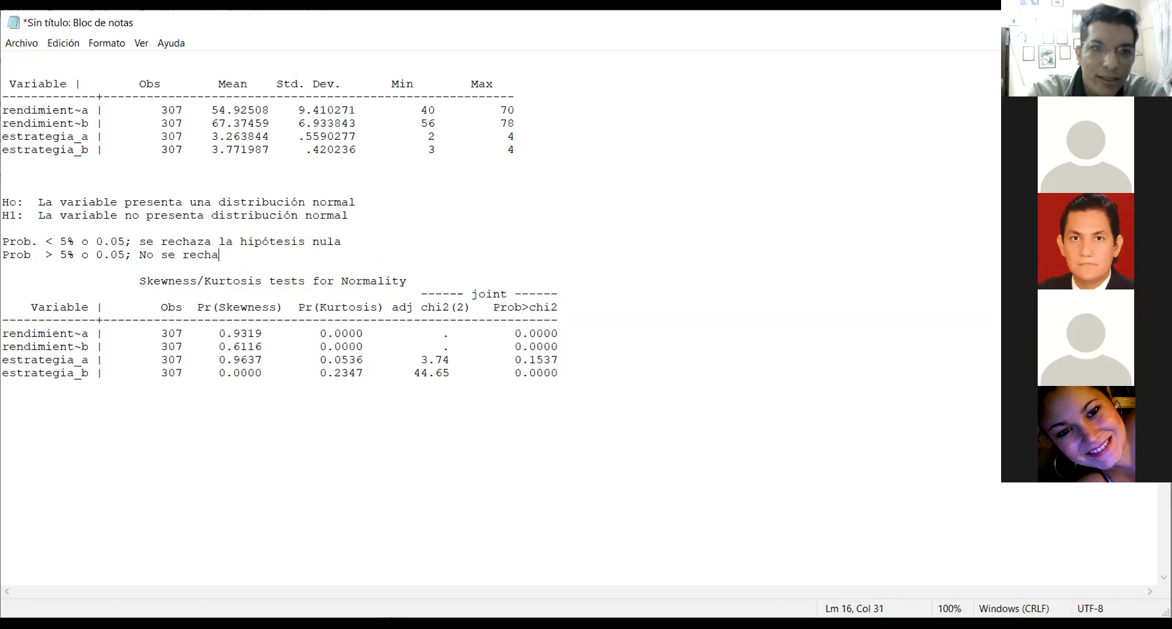
key("BackSpace")
key("BackSpace")
key("BackSpace")
key("BackSpace")
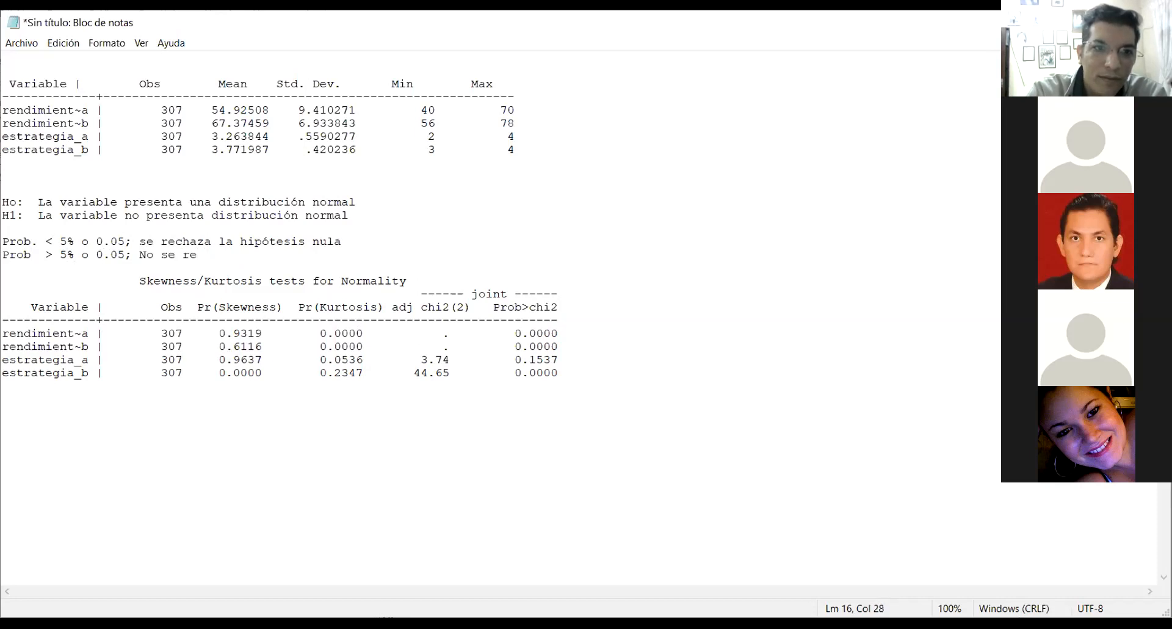
type("chza")
key("BackSpace")
key("BackSpace")
type("hza la h")
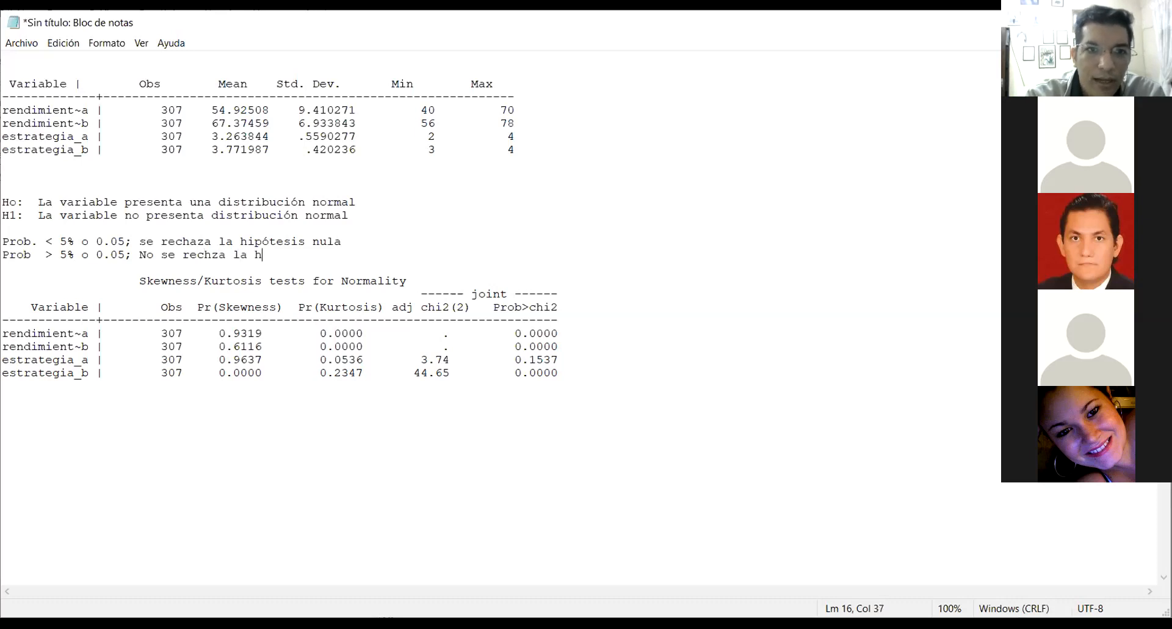
type("ipósis nula")
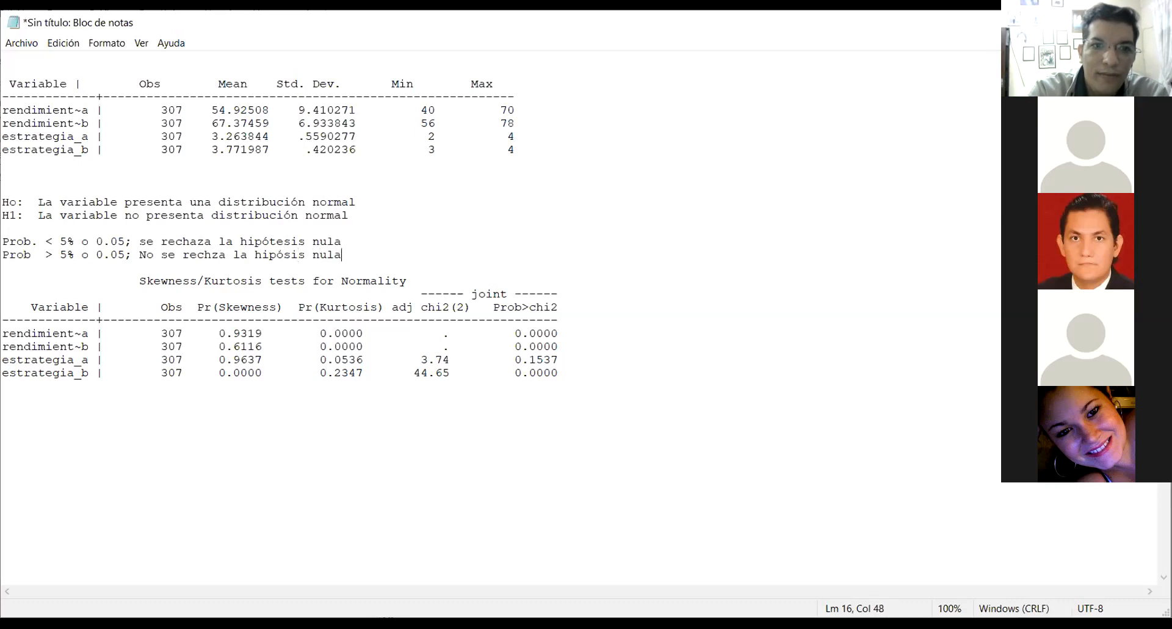
Step: Extend the "Prob > 5%" criterion line with ", existe distribución normal"
type(", existe distribuci")
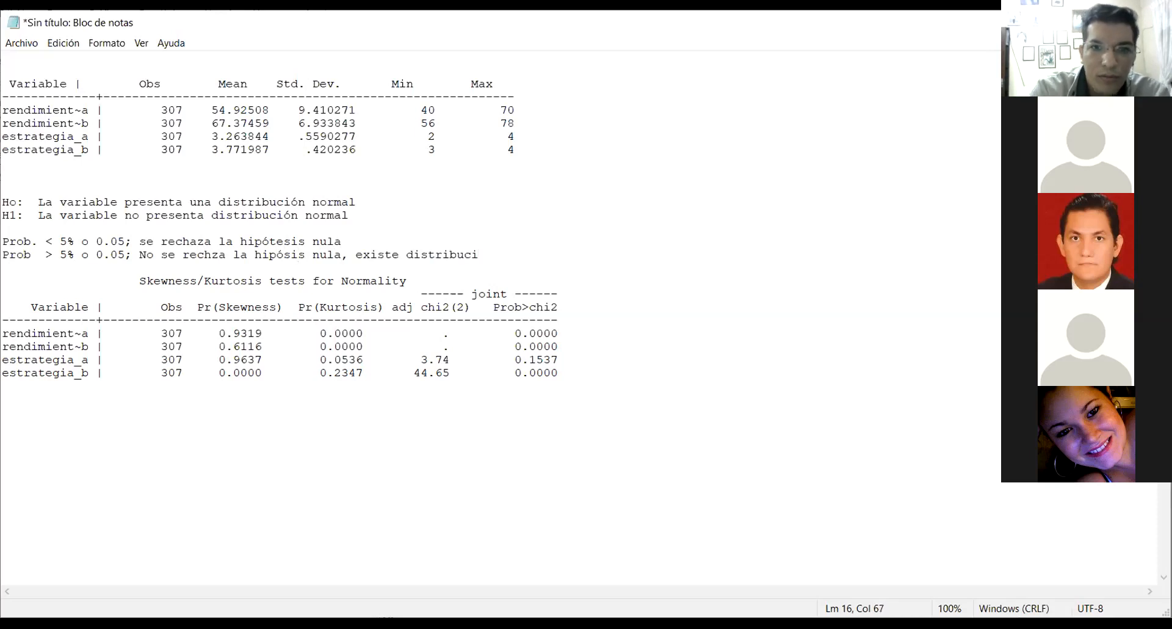
type("ón nomral")
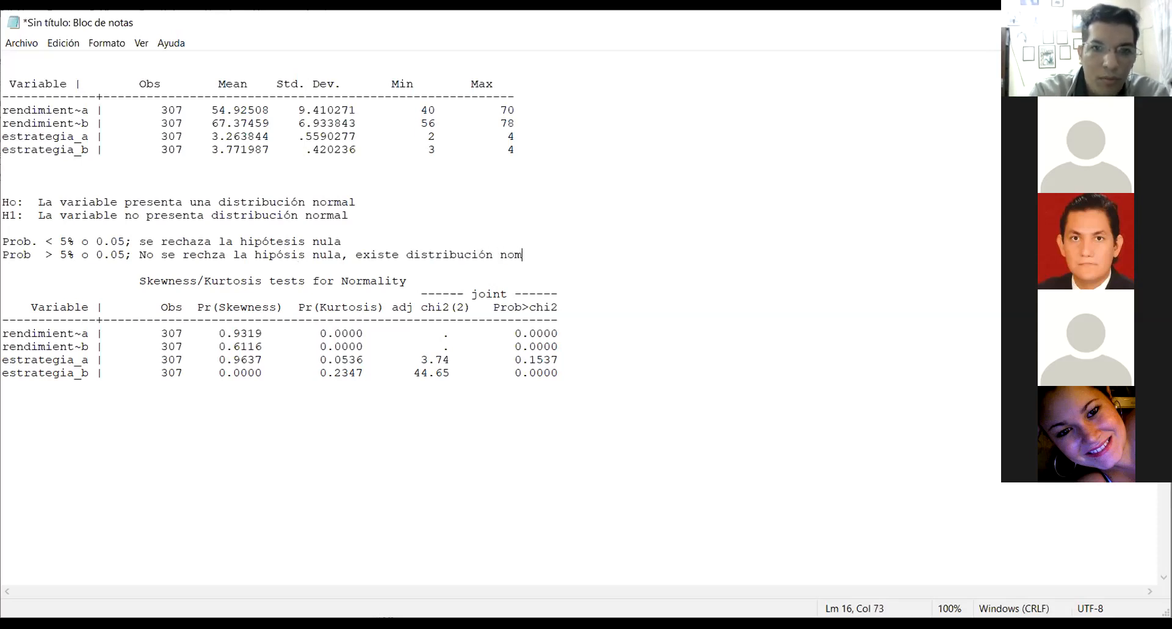
key("BackSpace")
key("BackSpace")
key("BackSpace")
key("BackSpace")
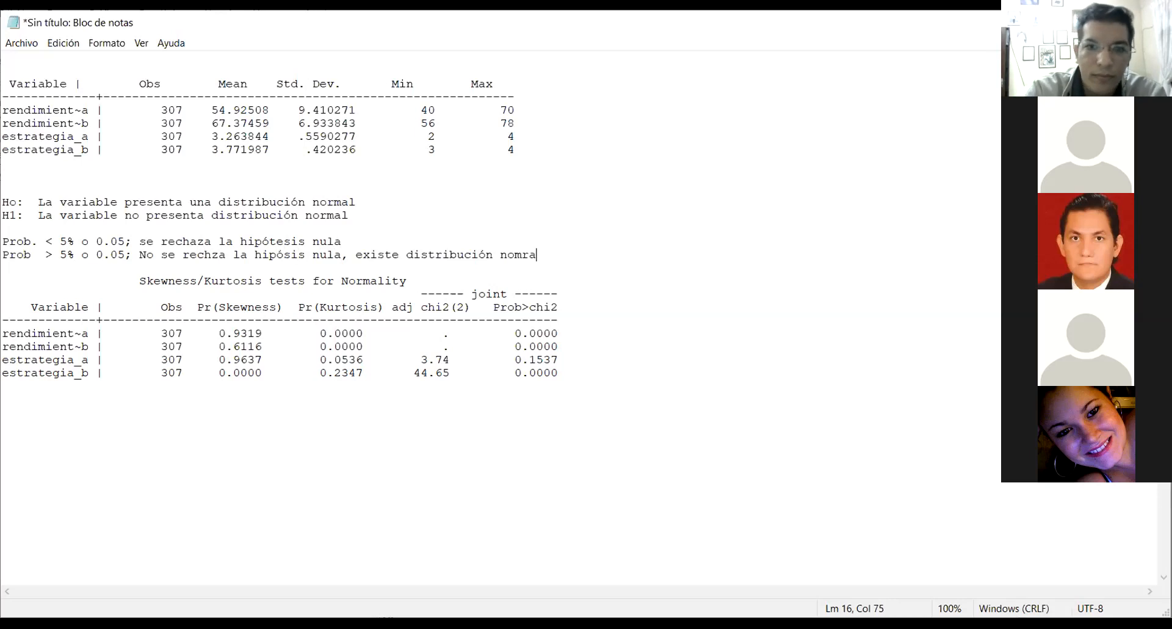
type("rmal")
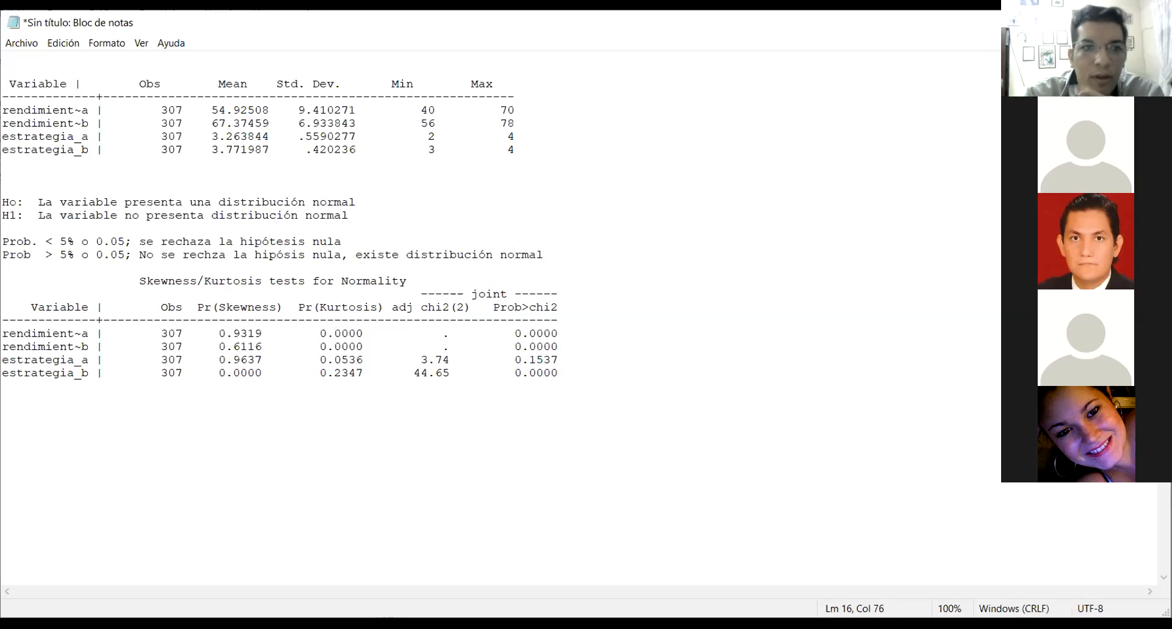
Step: Correct the misspelled "rechza" to "rechaza" in the "Prob > 5%" criterion line
left_click(571, 369)
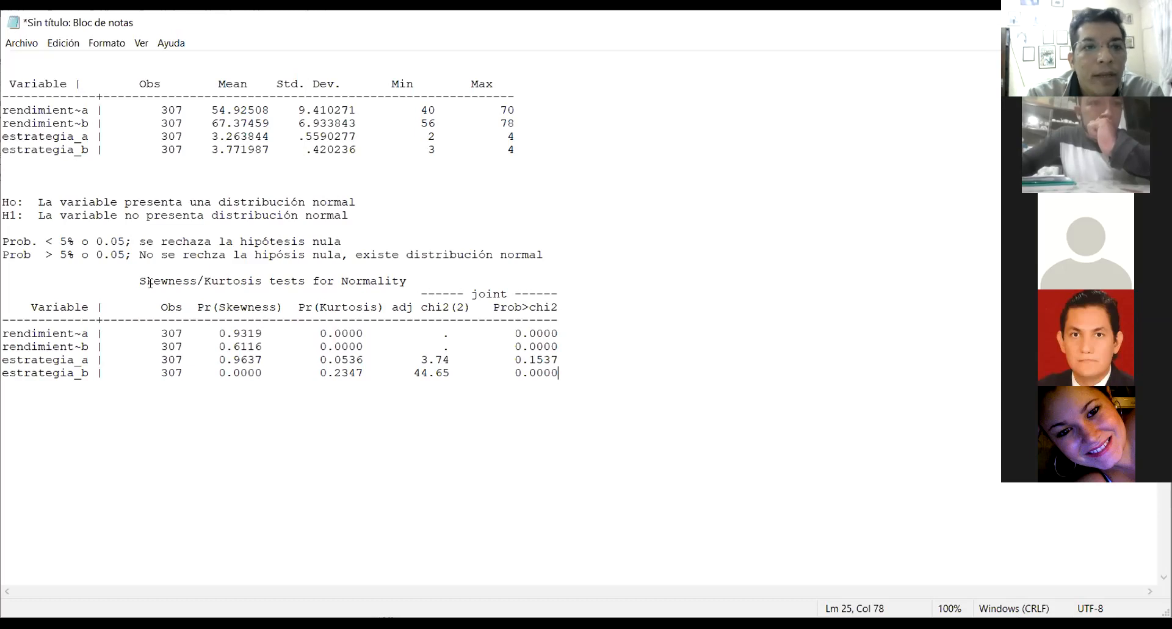
left_click(212, 254)
type("a")
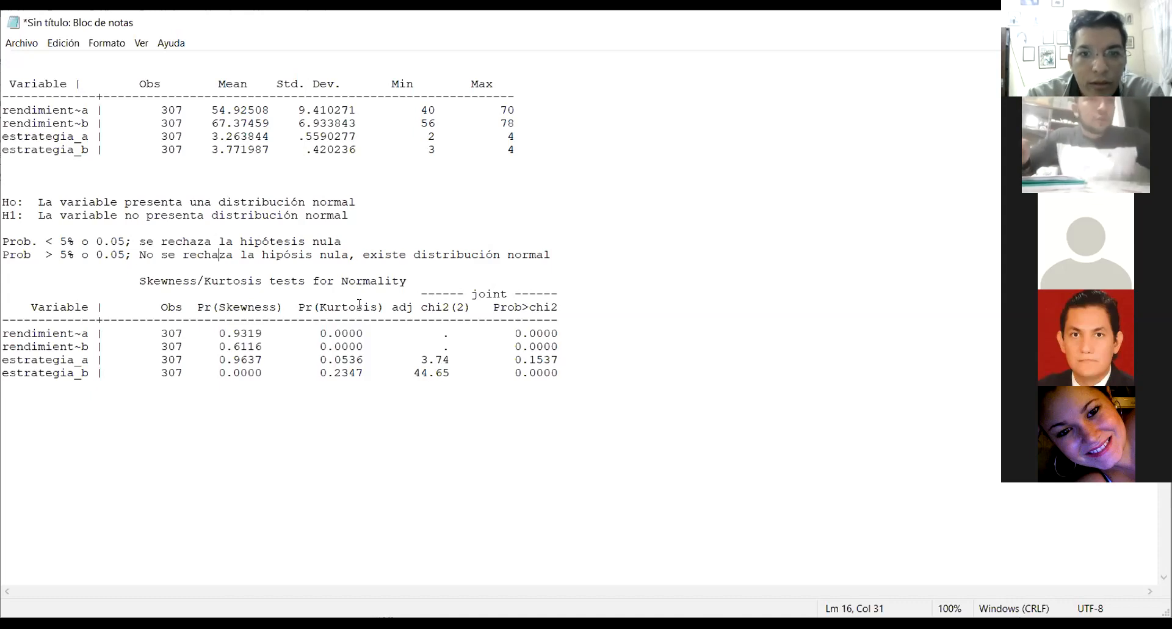
Step: Examine the Prob>chi2 values of rendimiento_a, rendimiento_b and estrategia_a in the normality table against the 5% criterion
left_click_drag(558, 373, 554, 334)
left_click(517, 343)
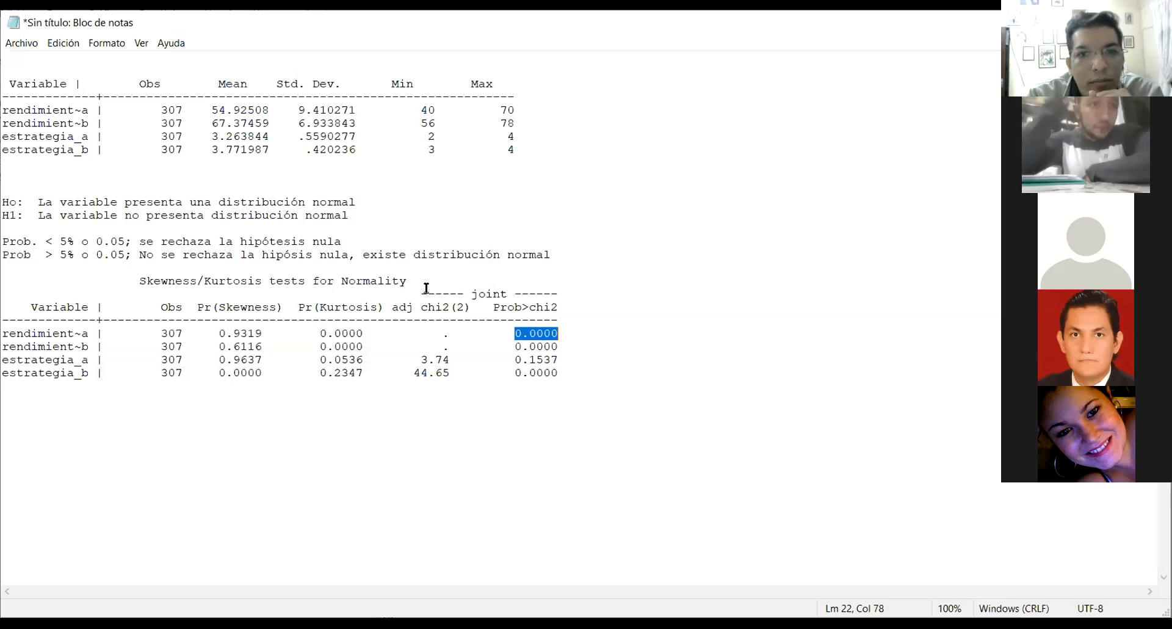
left_click(542, 346)
left_click_drag(557, 347, 515, 343)
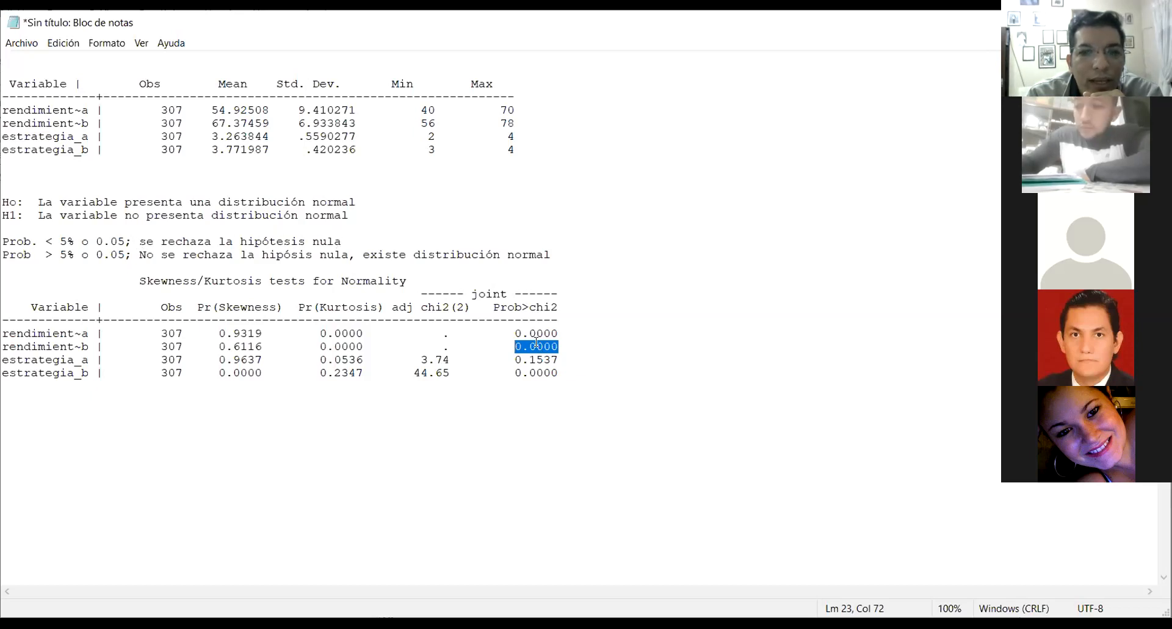
left_click_drag(510, 359, 556, 358)
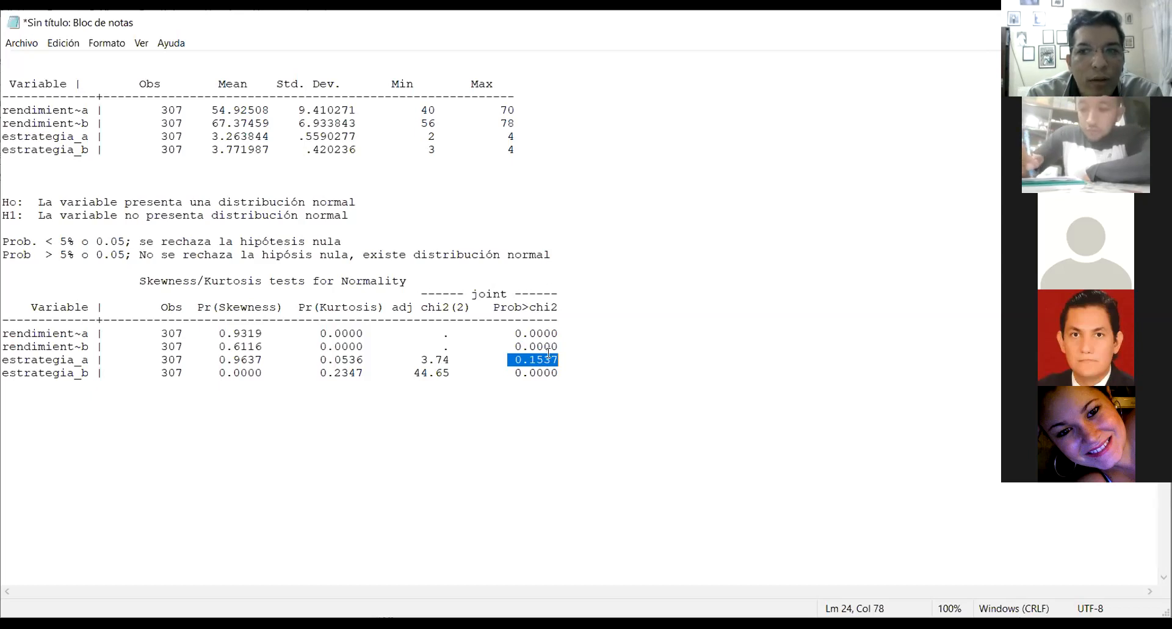
Step: Below the estrategia_b row of the normality table, leave two blank lines and add the label "Conclusión:"
left_click(557, 375)
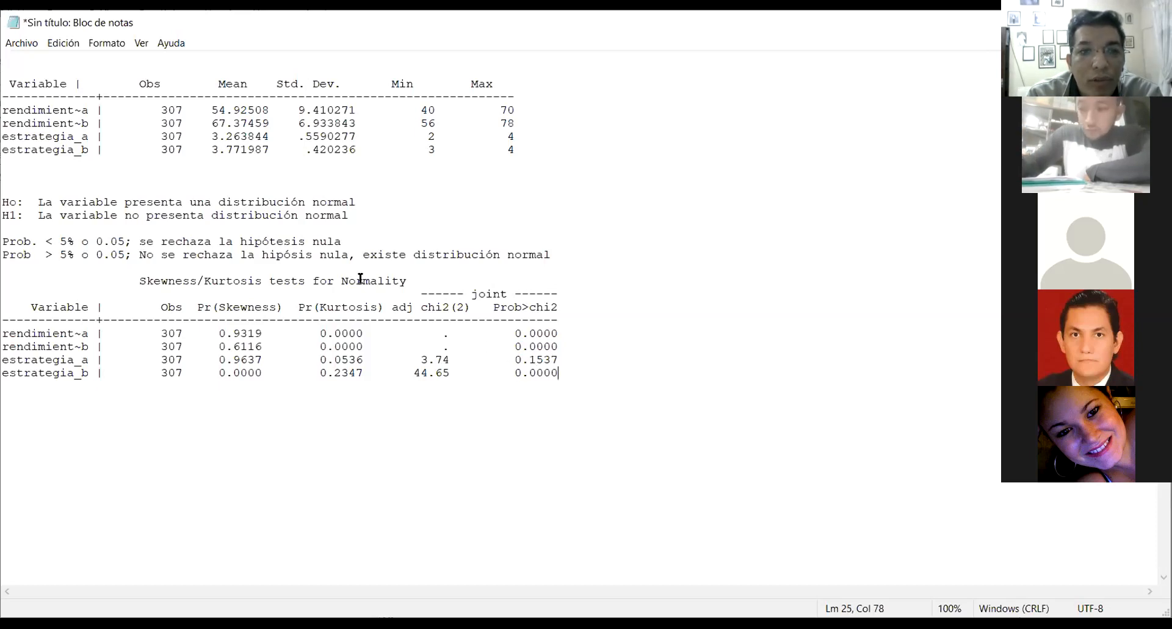
key("Return")
key("Return")
key("Return")
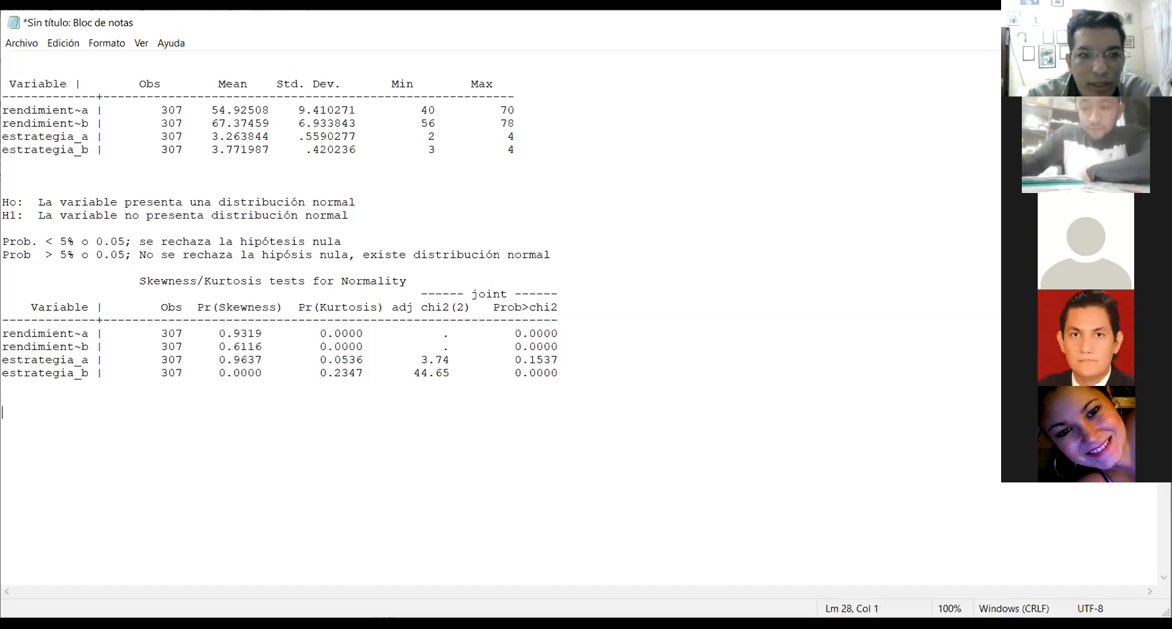
type("Conclusión:")
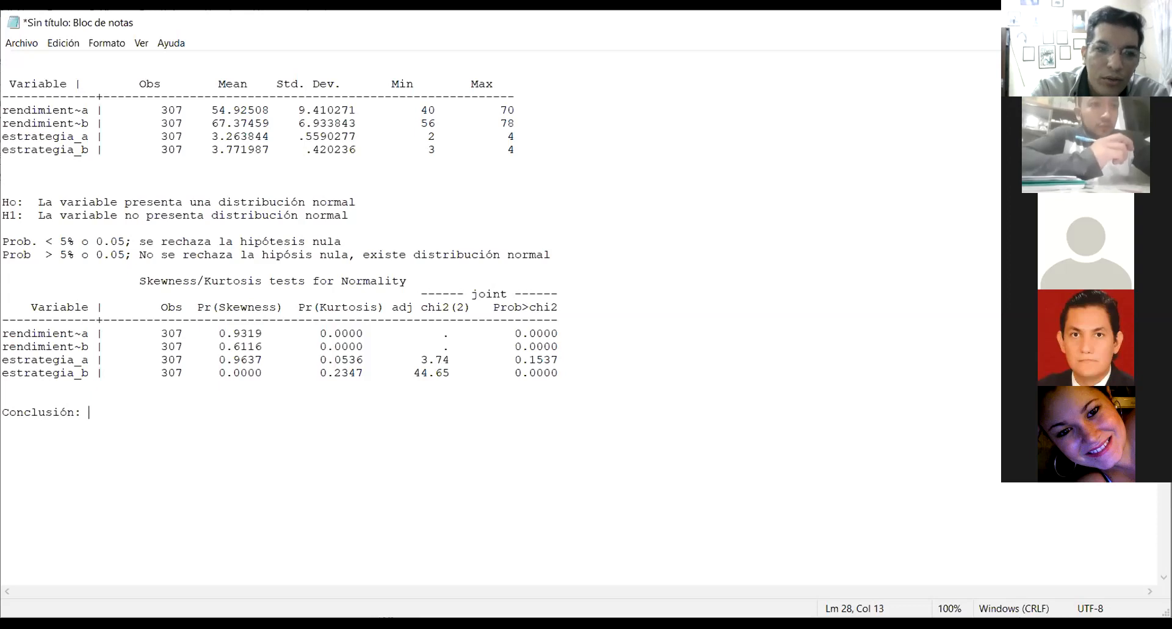
Step: After the "Conclusión:" label, write "Solamente una variable presenta distribución normal"
type("Sos")
key("BackSpace")
key("BackSpace")
type("oalmente")
key("BackSpace")
key("BackSpace")
key("BackSpace")
key("BackSpace")
key("BackSpace")
key("BackSpace")
key("BackSpace")
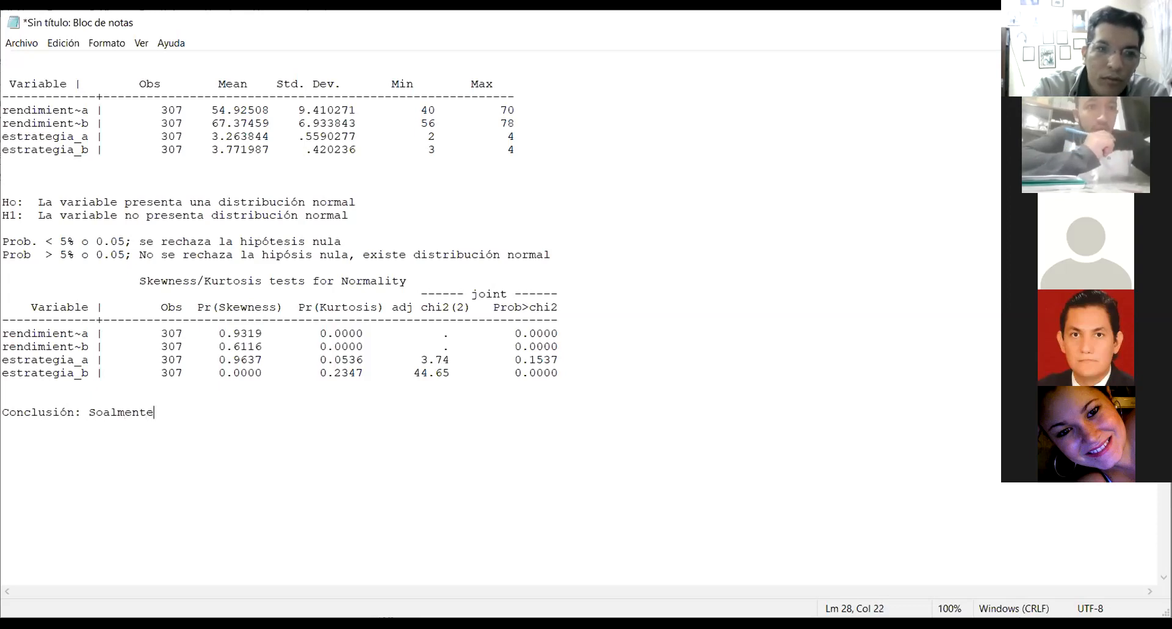
key("BackSpace")
type("lamente ")
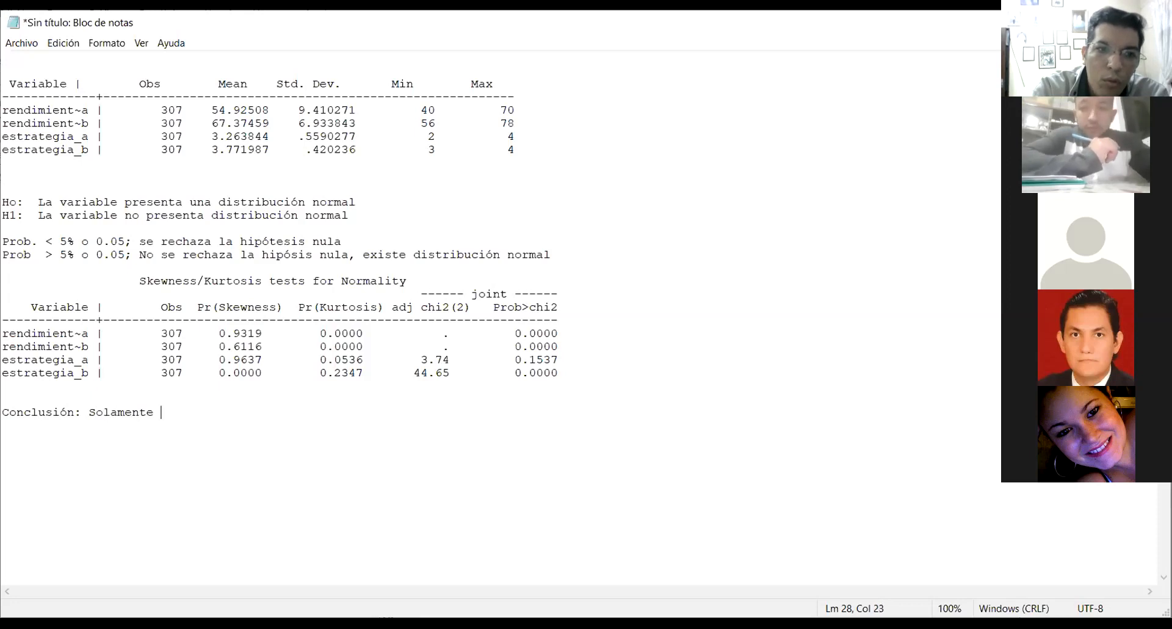
type("una variab")
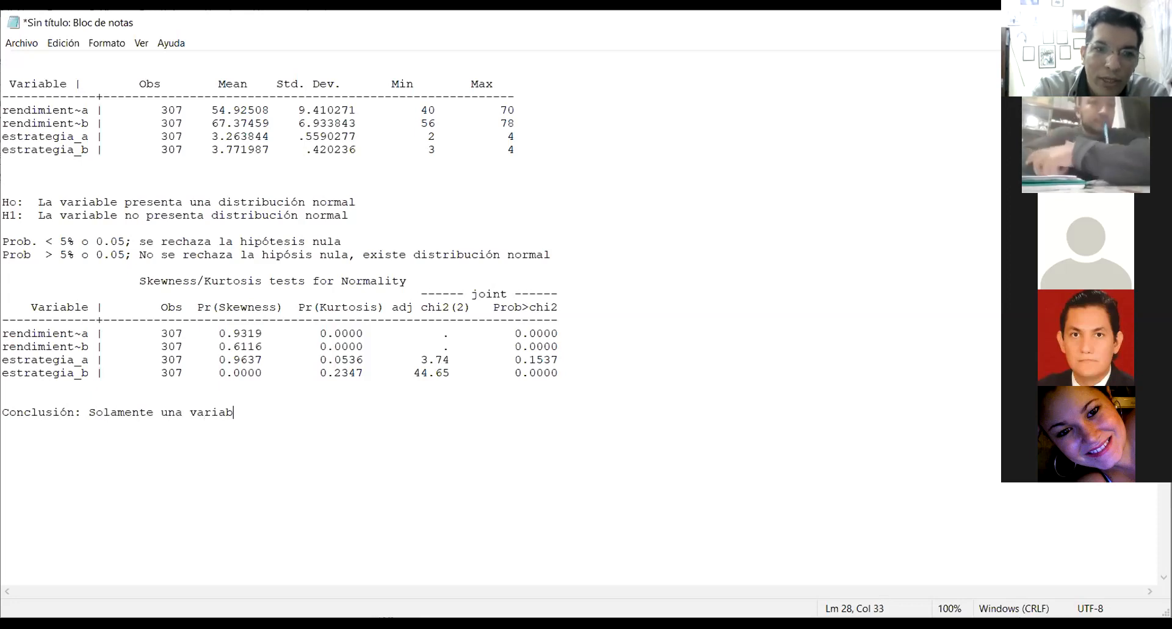
type("le presenta districu")
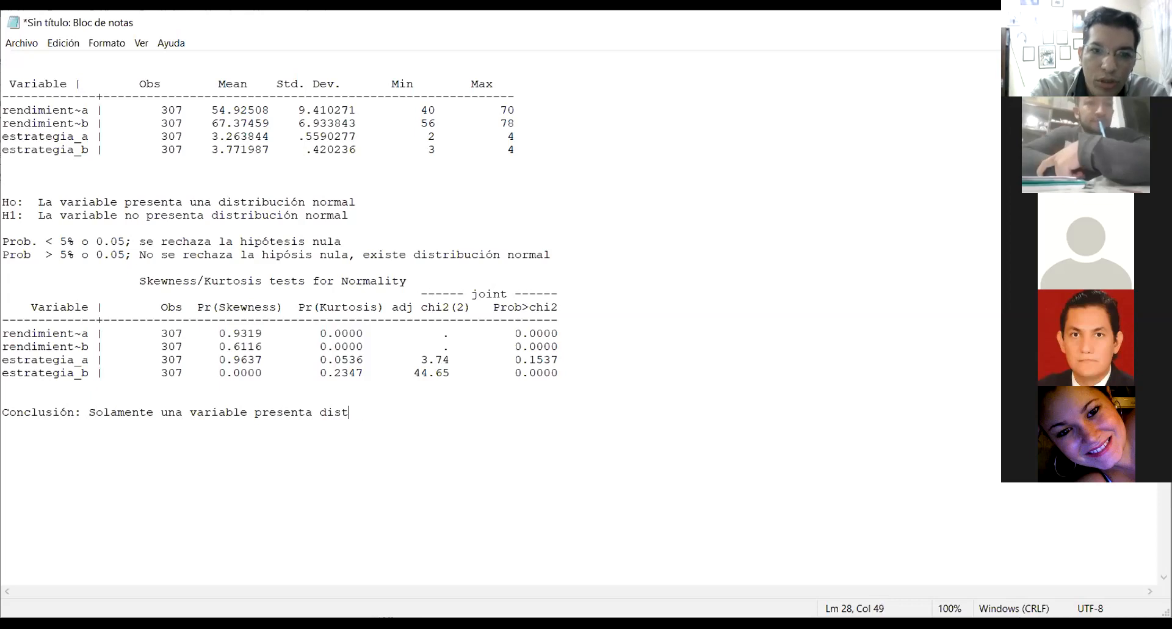
key("BackSpace")
key("BackSpace")
type("bución normal")
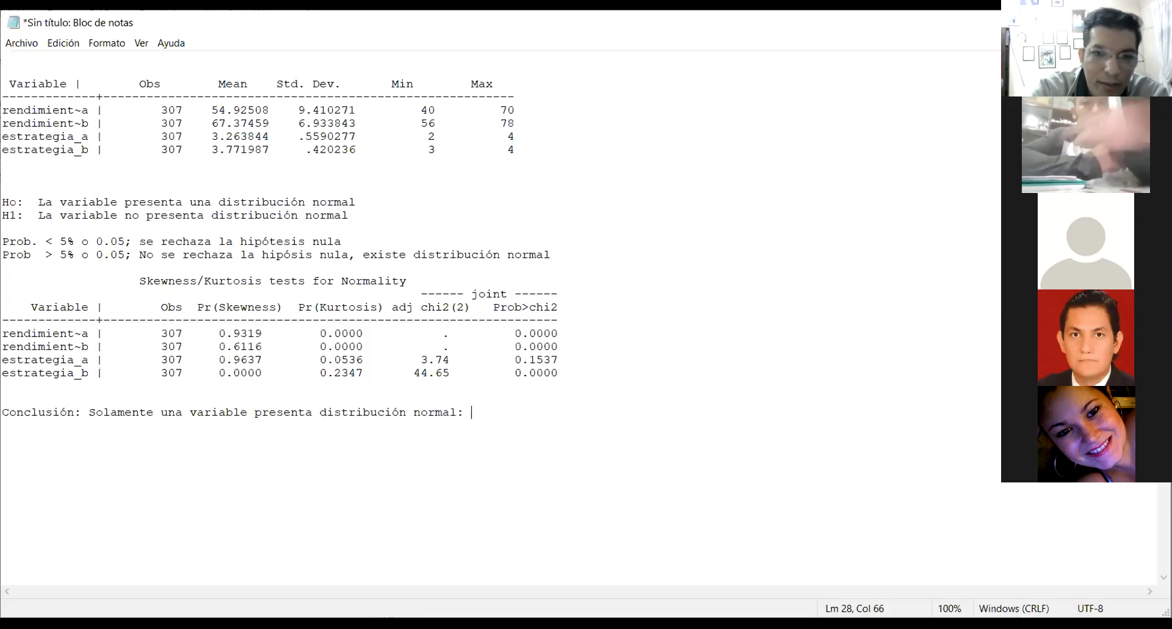
Step: Complete the conclusion line by adding a colon and the variable name "estrategia_a"
type(": estra")
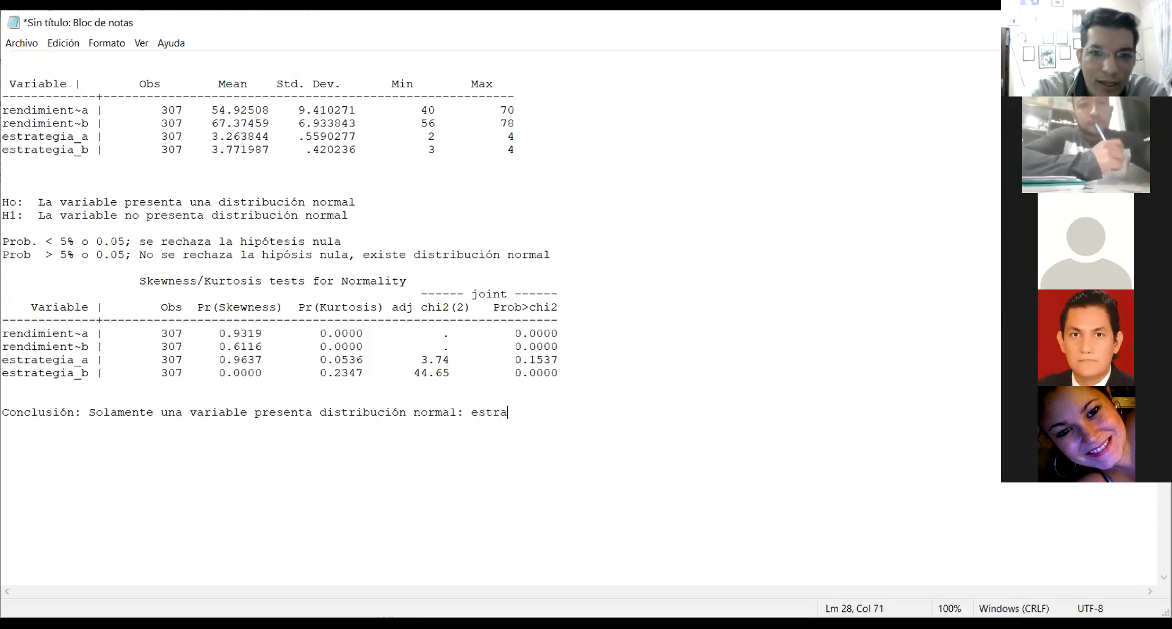
type("tegia_A")
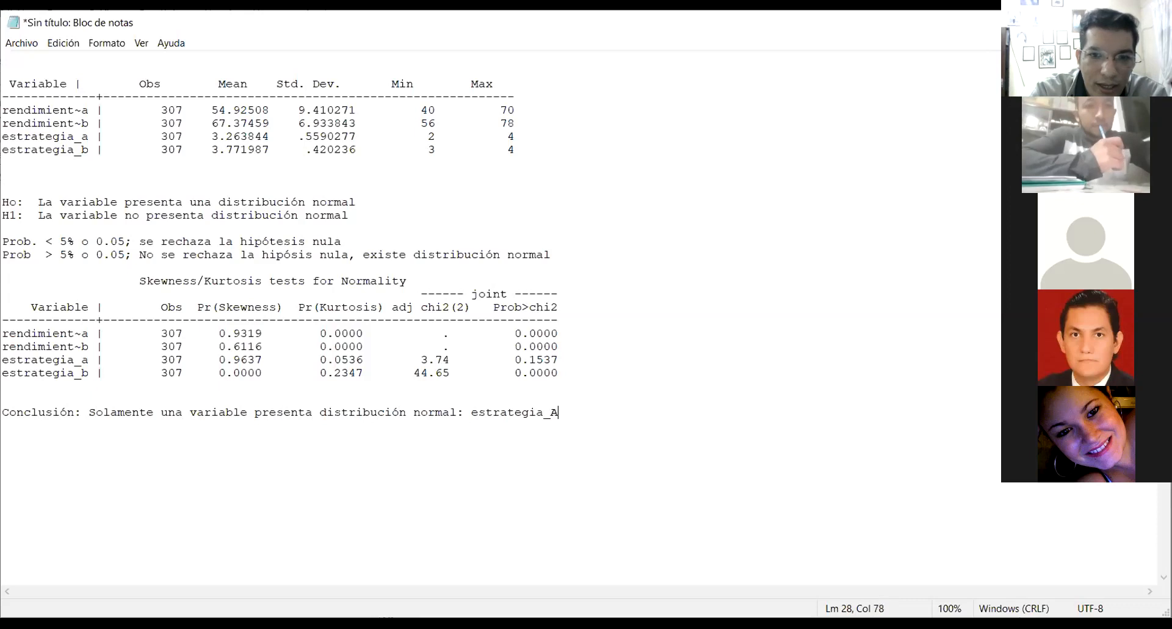
key("BackSpace")
type("a")
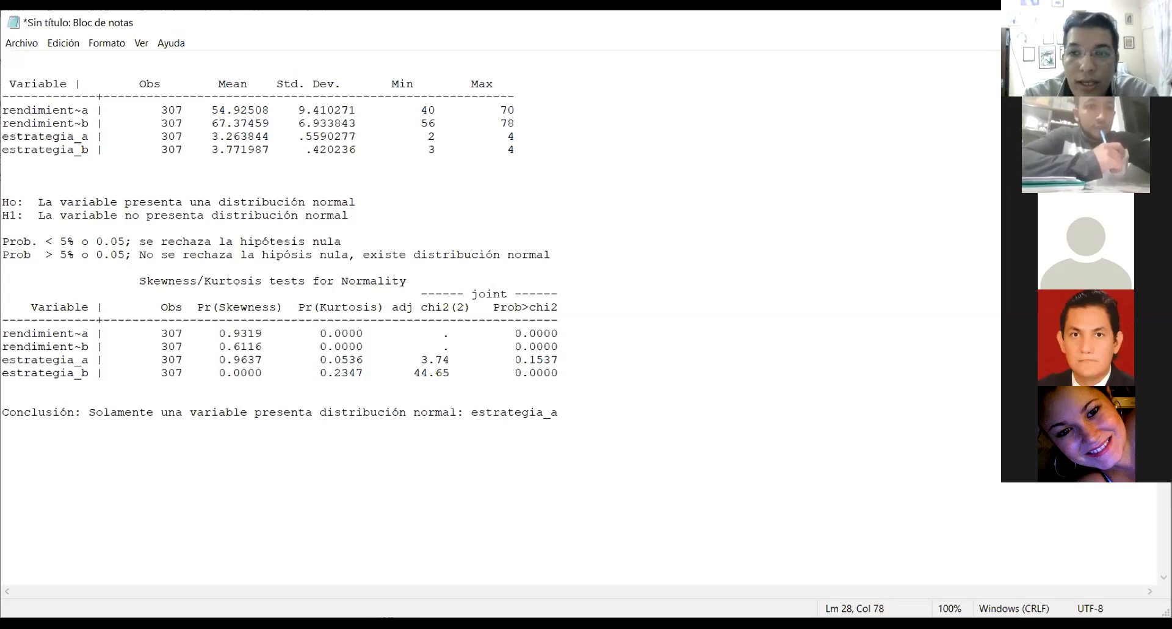
Step: Add a second conclusion line reading "El resto de las variables no tiene distribuciones"
key("Return")
type("El resto de")
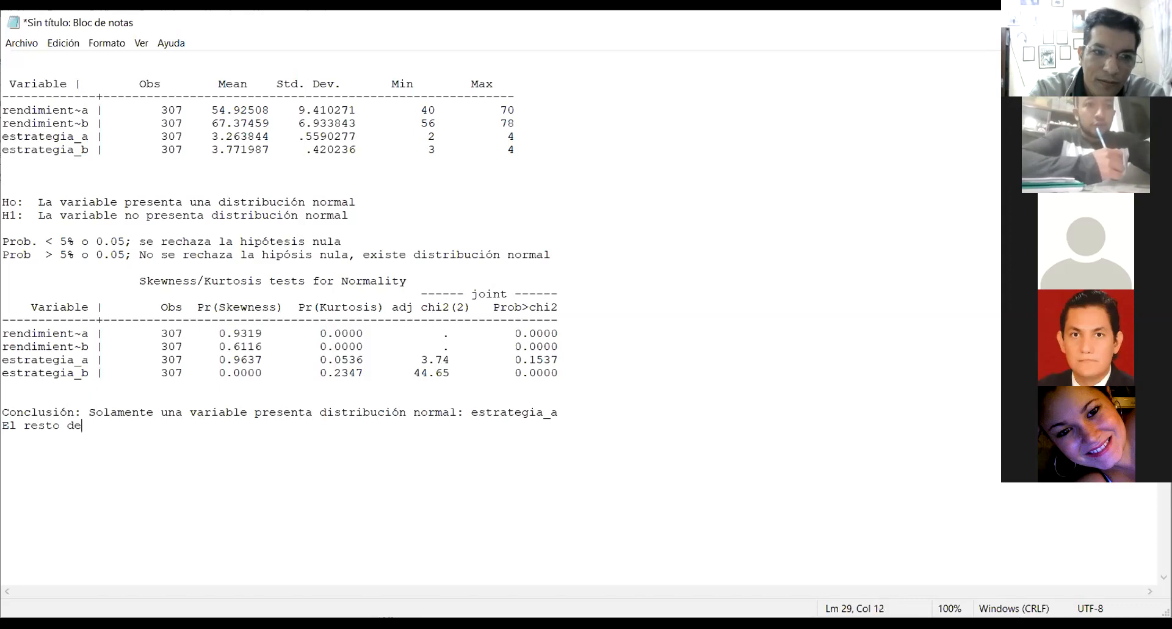
type(" las variable")
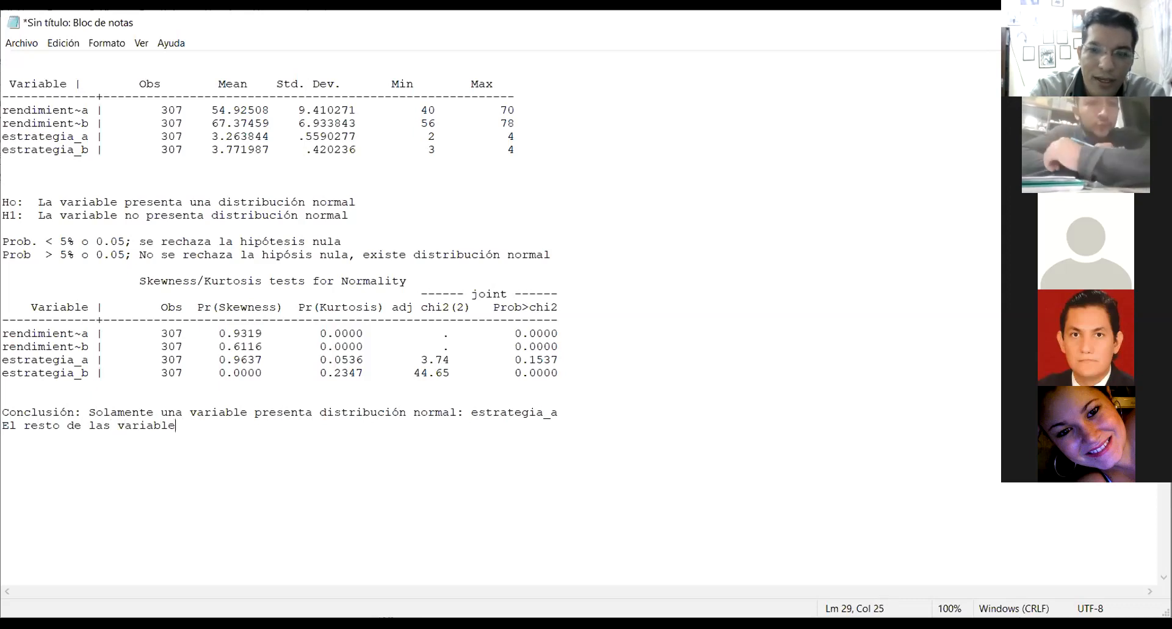
type("s no ")
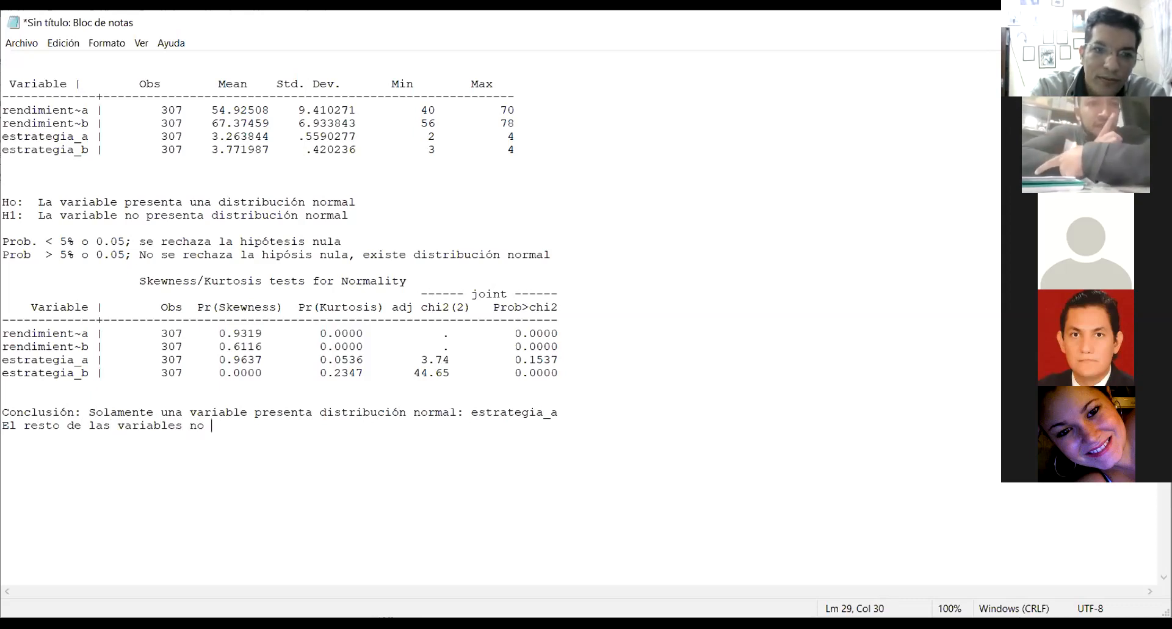
type("tiene distribucion")
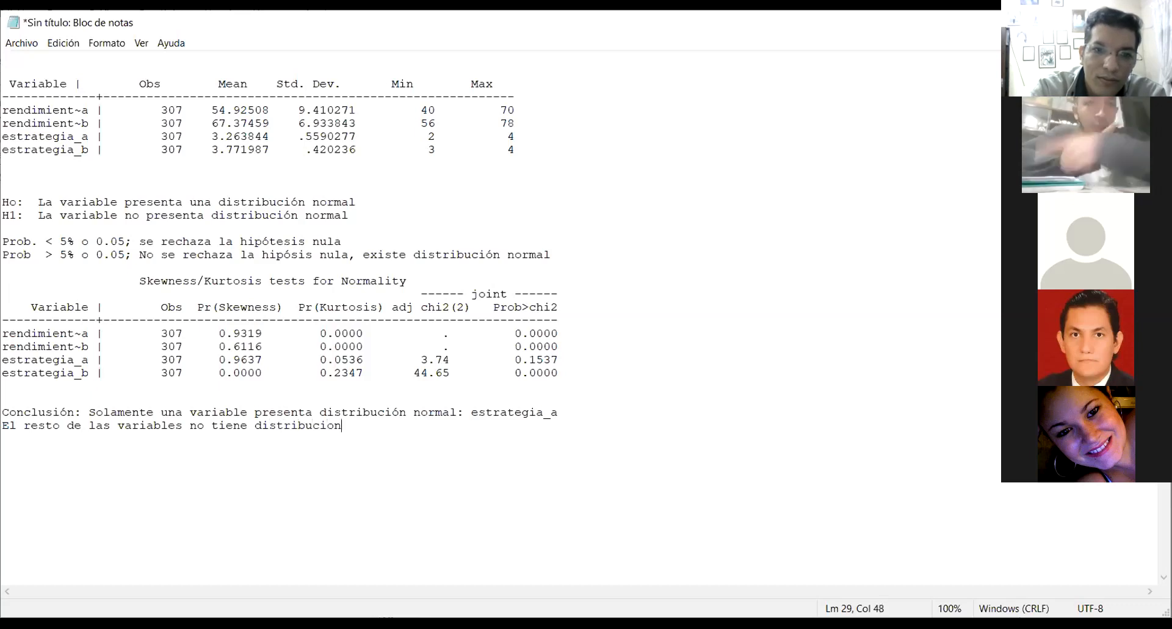
type("es")
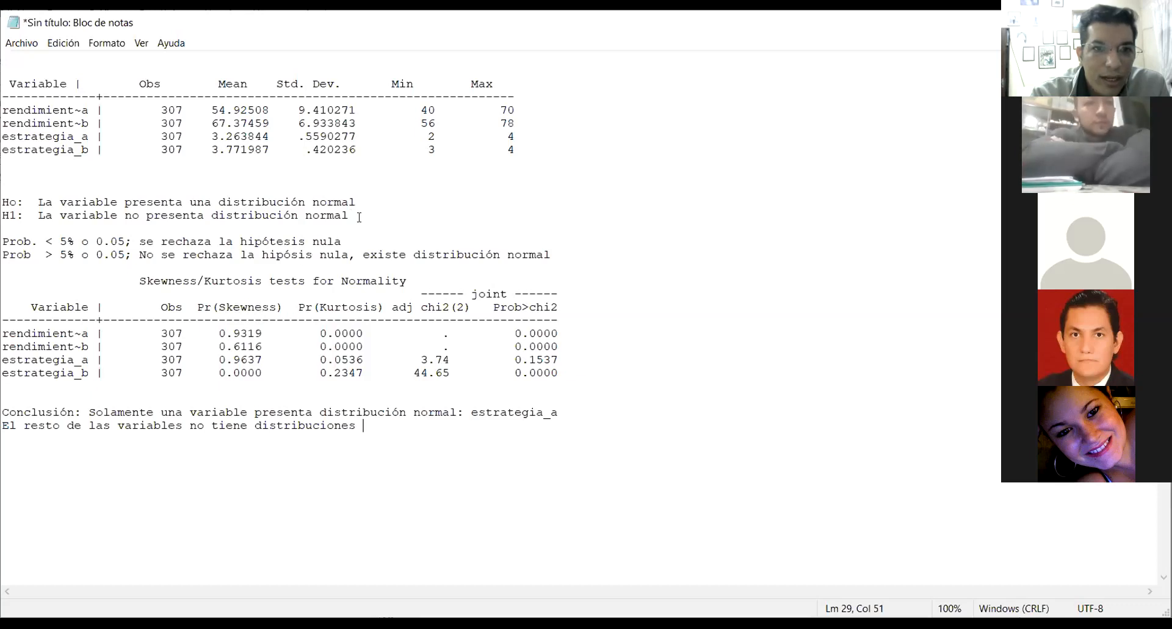
Step: Below the conclusion, leave blank lines and write the null hypothesis "Ho: La variable es simétrica"
left_click_drag(360, 217, 2, 202)
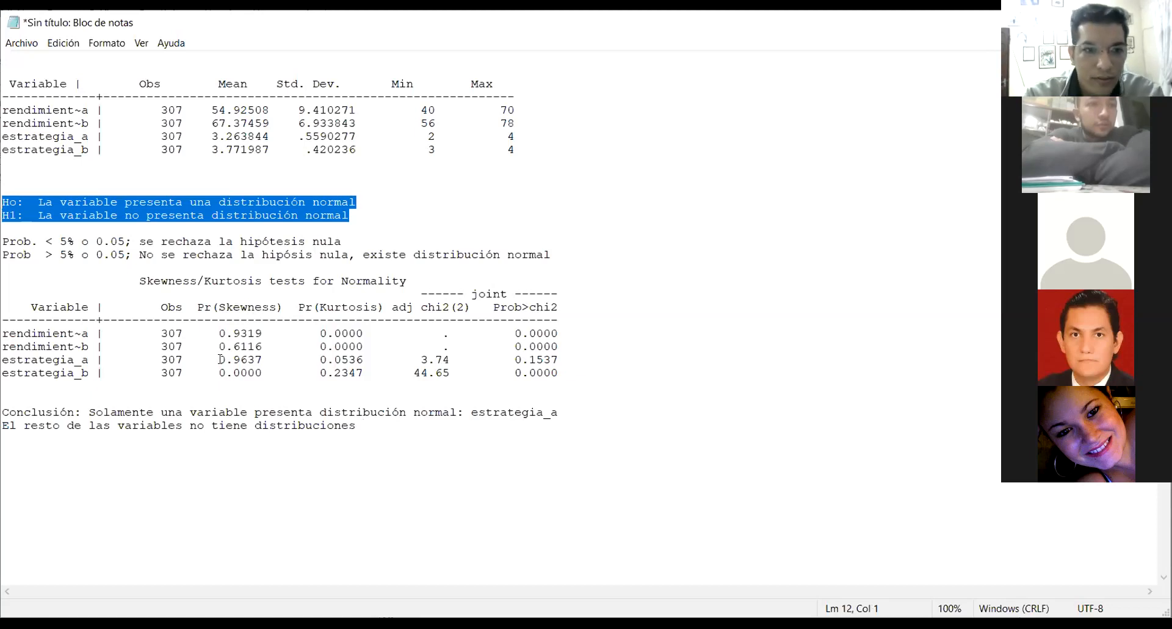
left_click(447, 446)
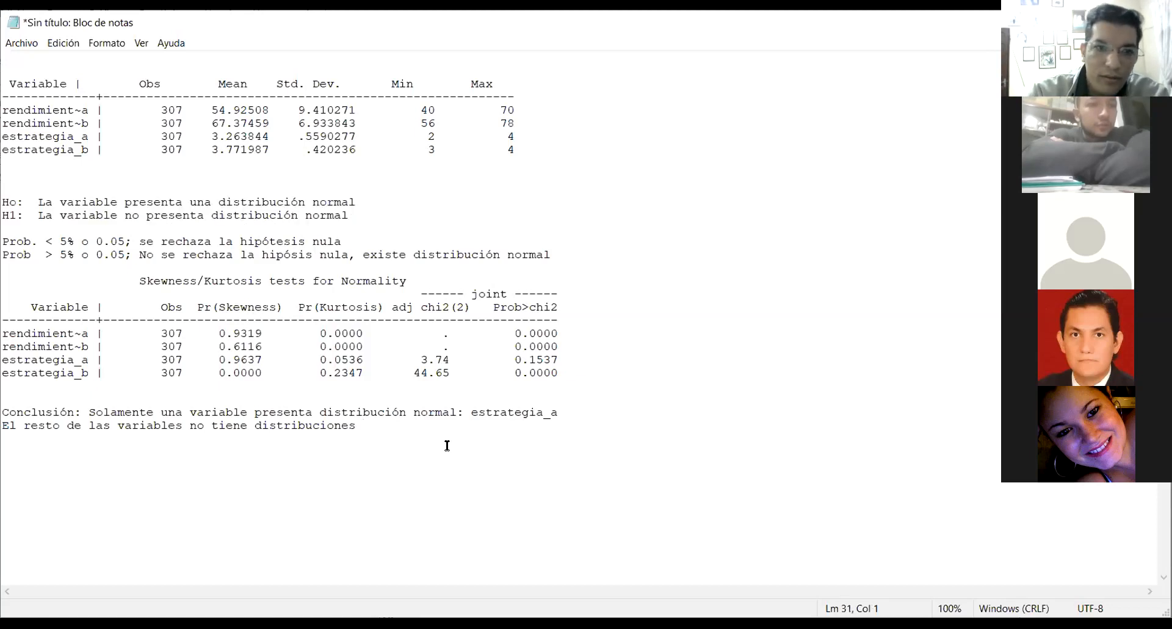
left_click(433, 438)
key("Return")
key("Return")
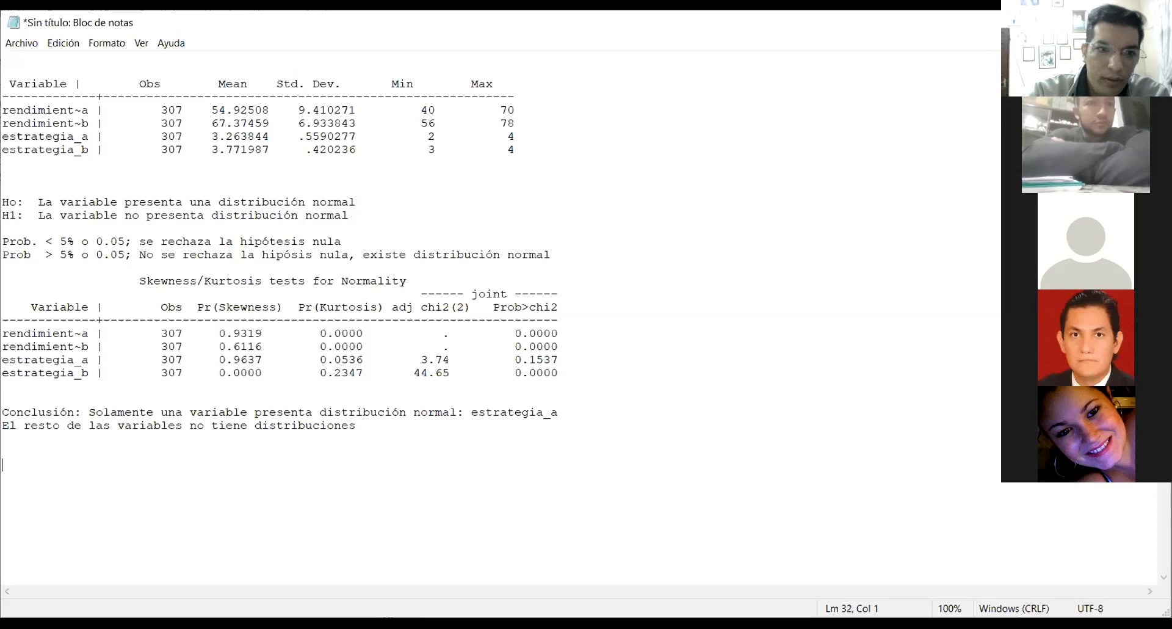
type("Ho")
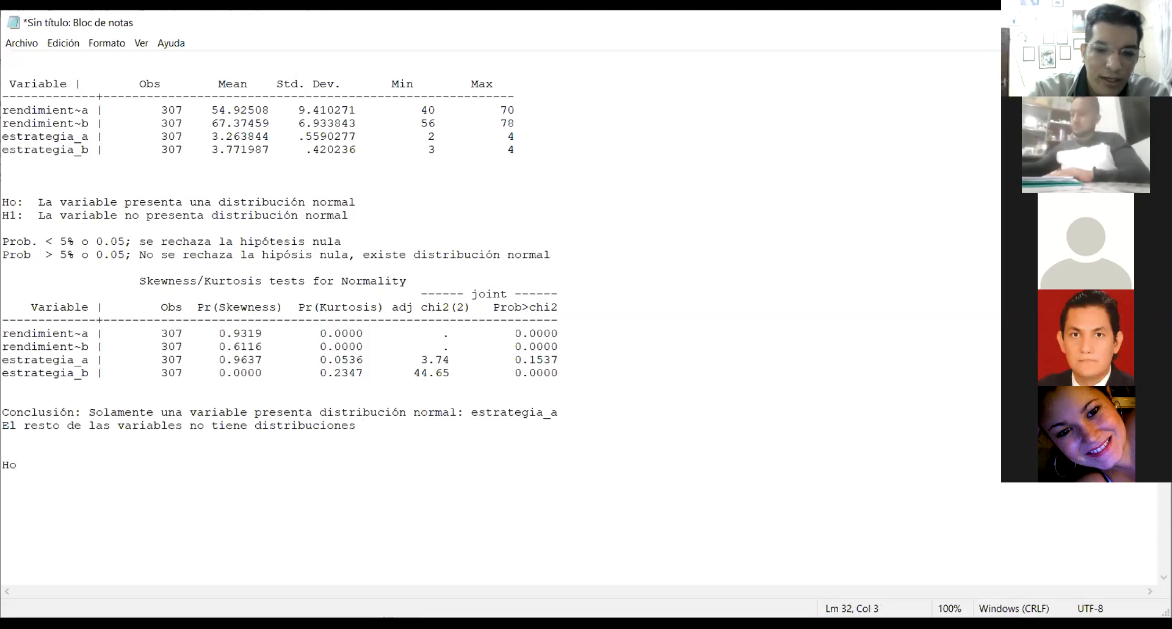
type(": La variable s")
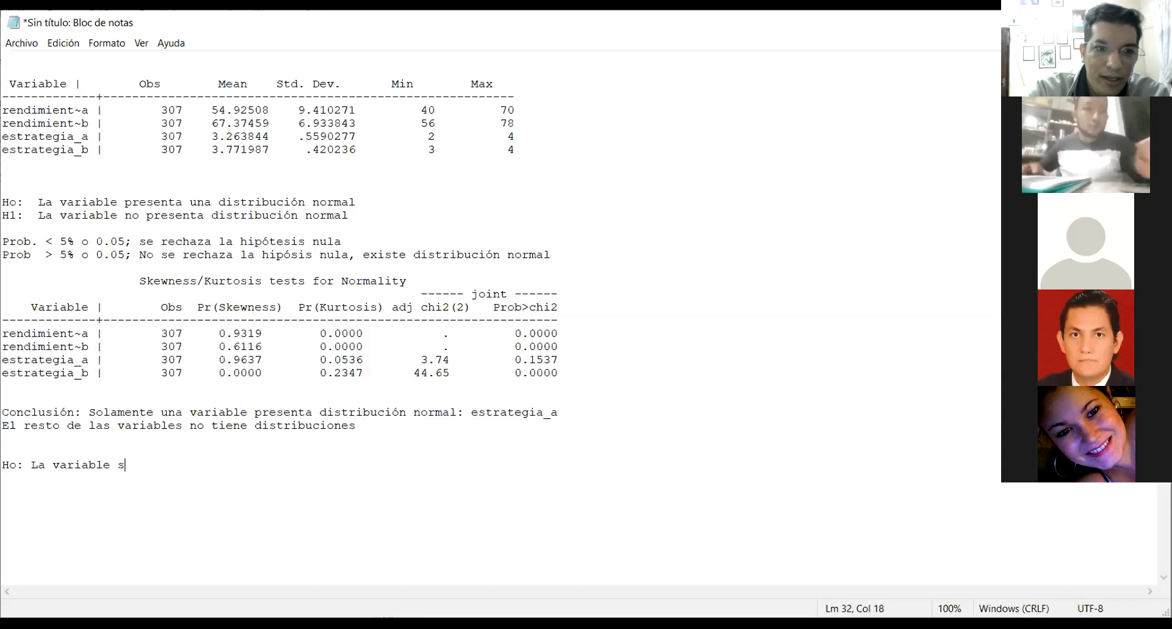
key("BackSpace")
type("es simétrica")
key("Return")
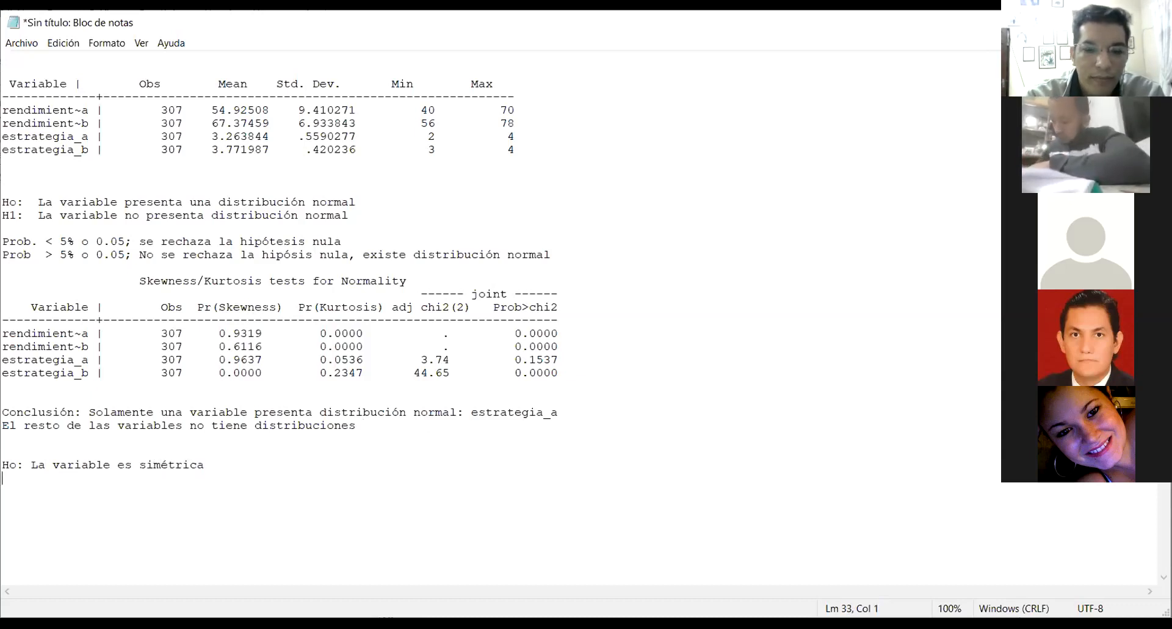
Step: Under the symmetry null hypothesis, write "H1: La variables es asimétrica o presenta sesgos"
type("H1")
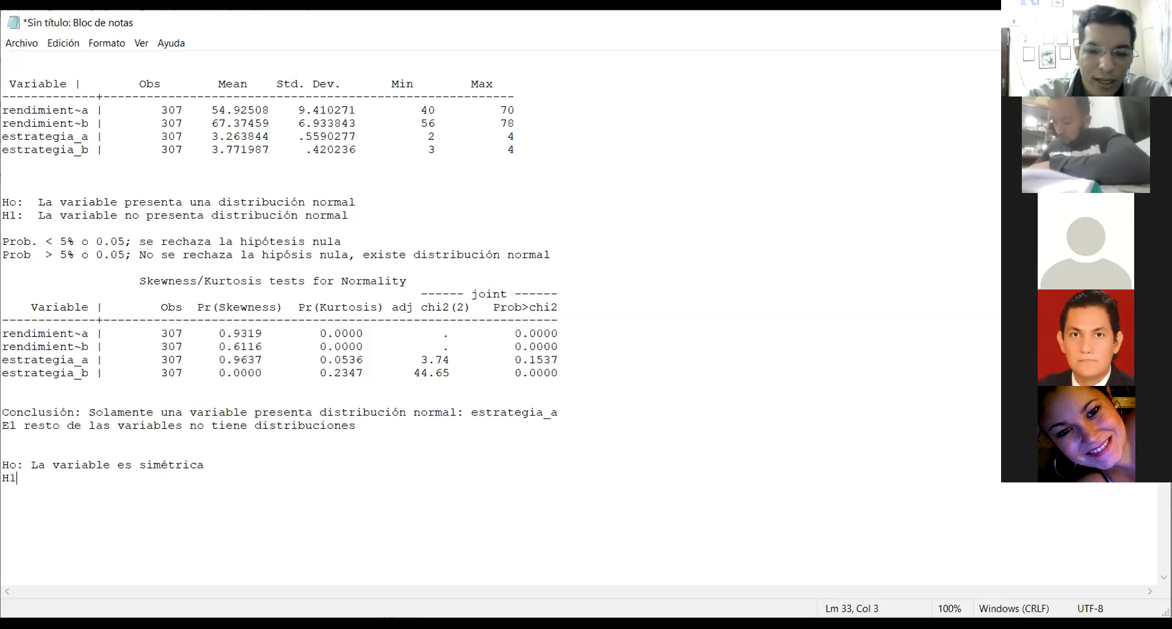
type(": La ")
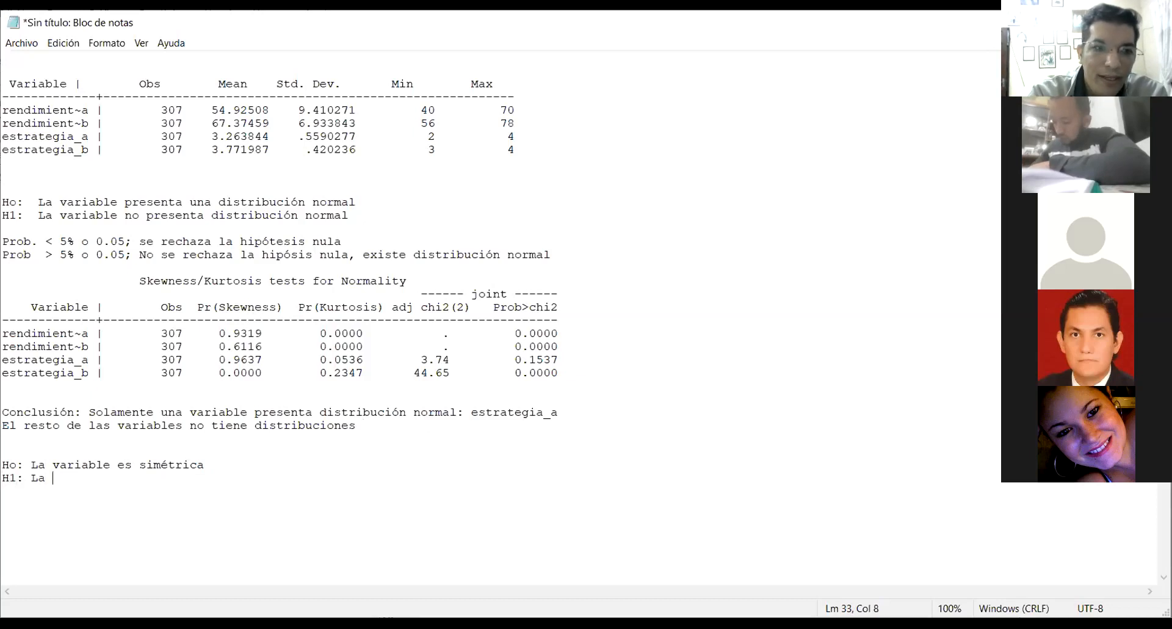
type("variables es ")
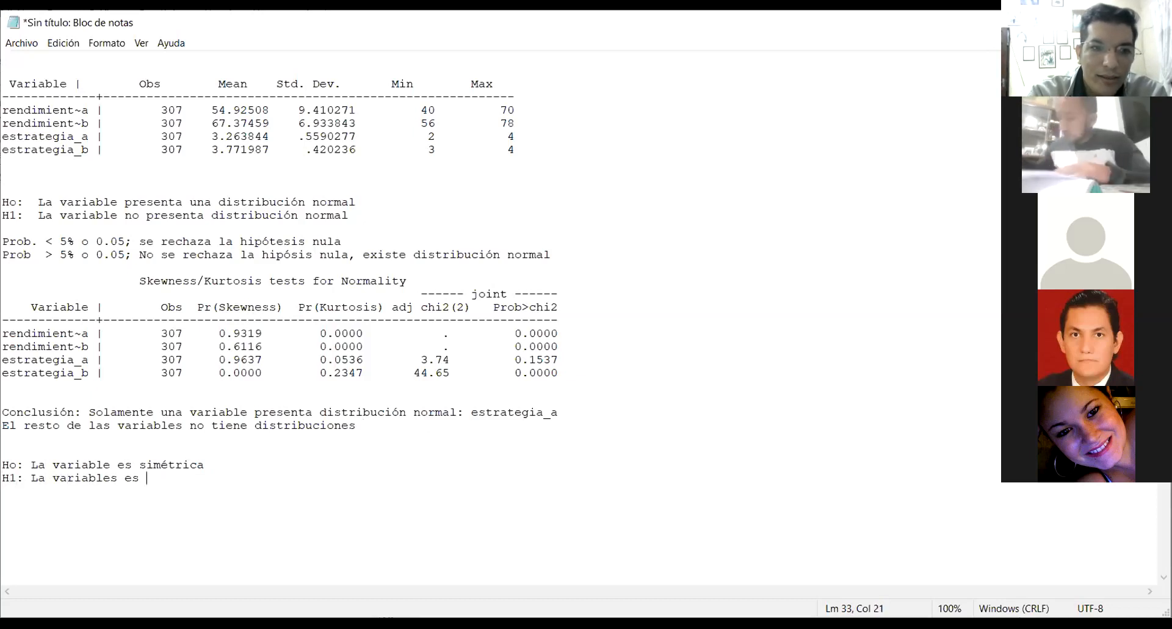
type("asimétrica o ")
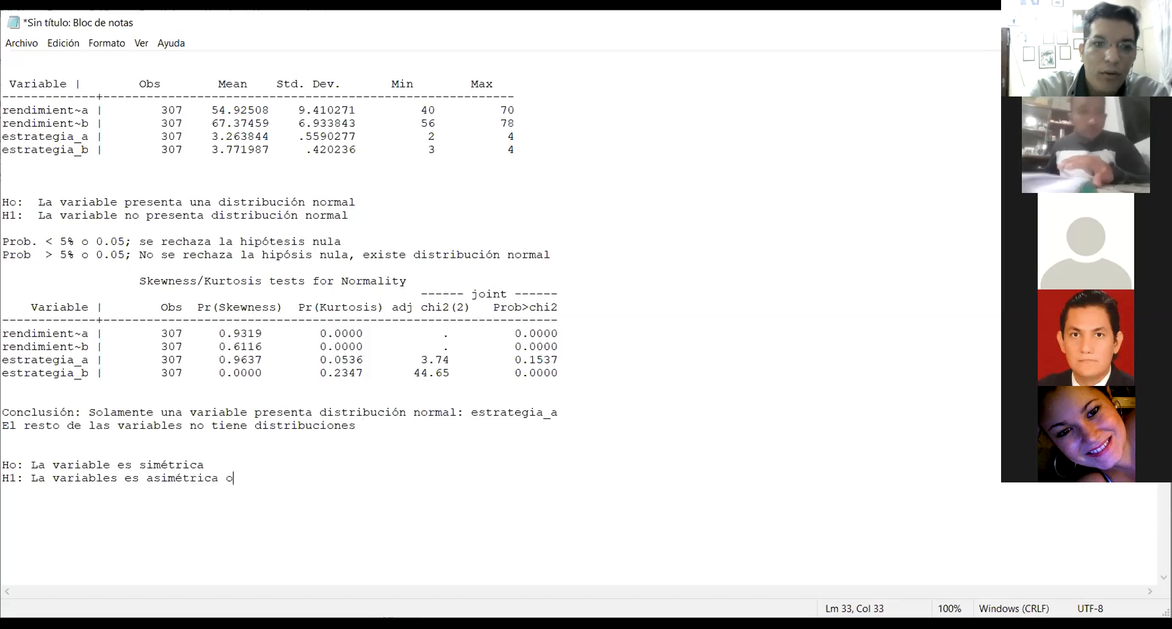
type("presenta sesgos")
key("Return")
key("Up")
key("Up")
key("Up")
key("Return")
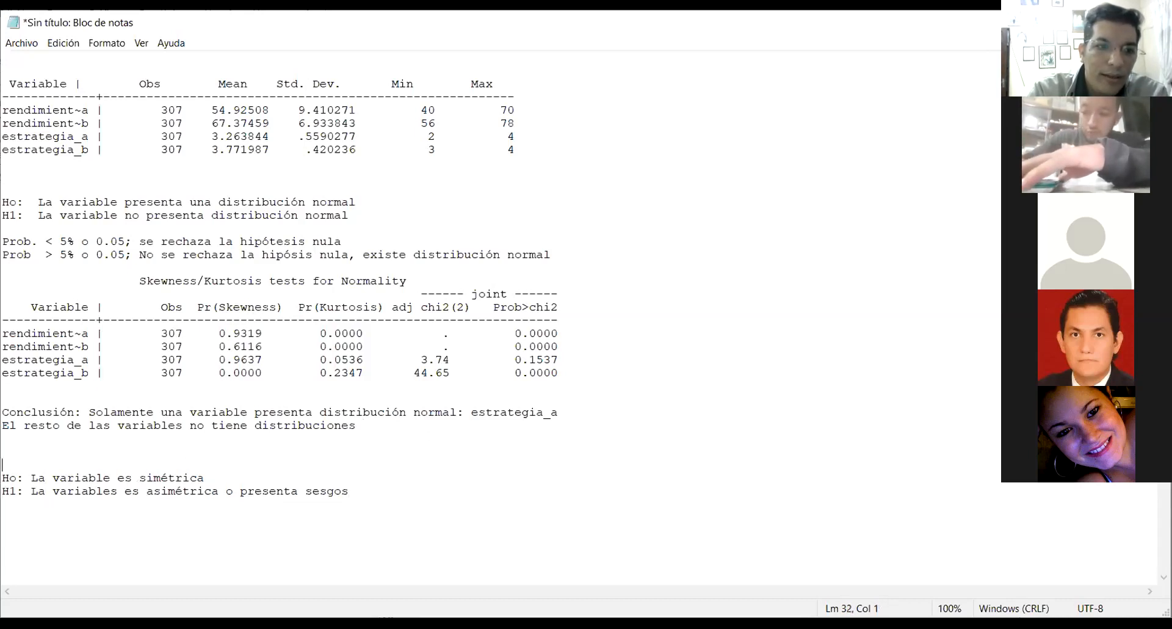
key("Down")
key("Delete")
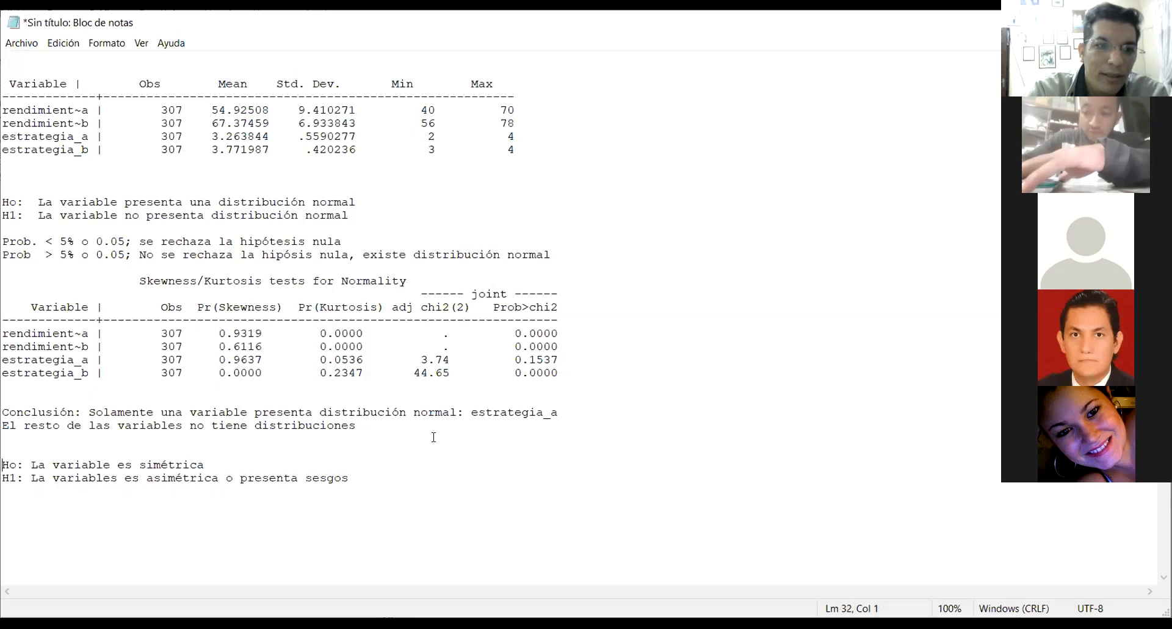
Step: Insert the heading "Prueba de hipótesis" above the symmetry hypotheses, with a blank line between the heading and Ho
key("Up")
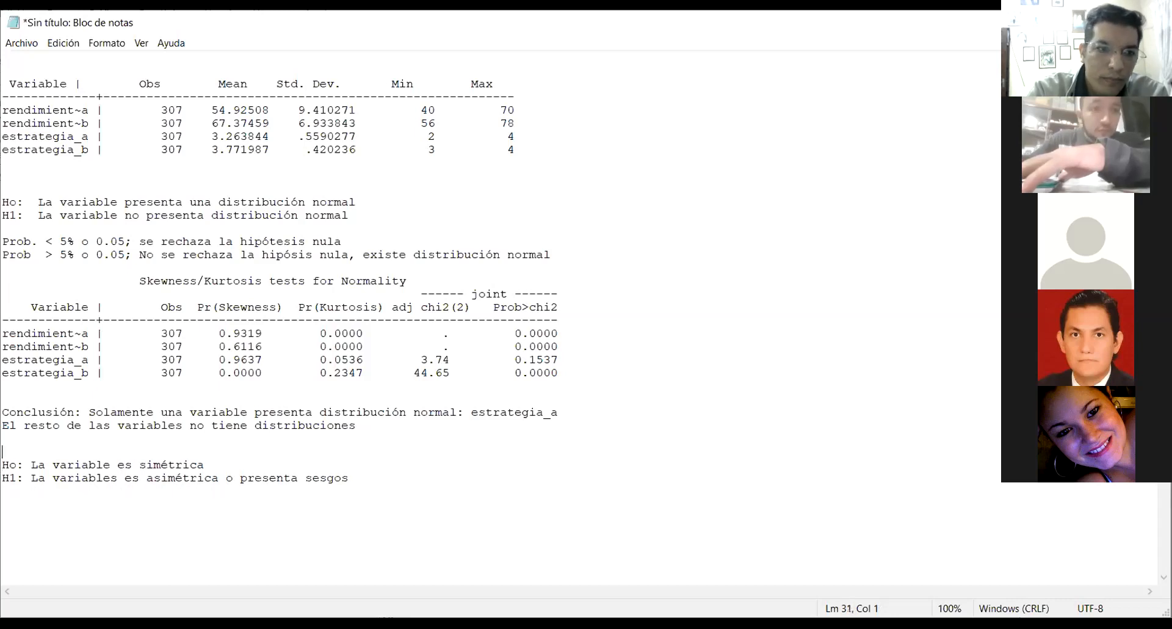
key("Return")
key("Up")
type("Prueba de hipo")
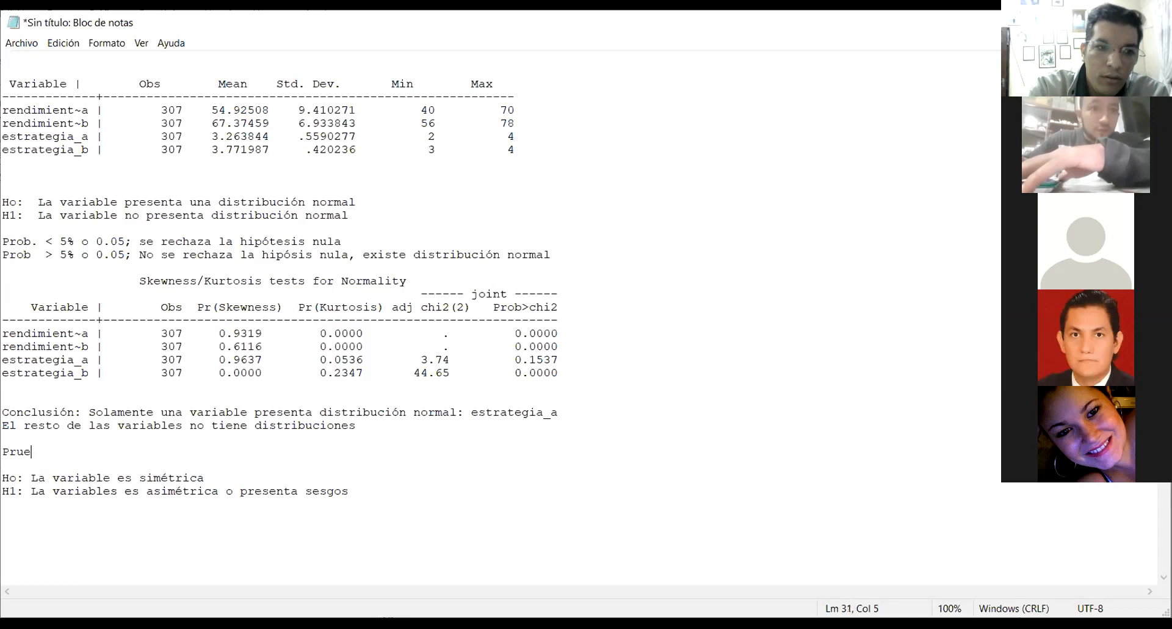
key("BackSpace")
type("pot")
key("BackSpace")
key("BackSpace")
key("BackSpace")
type("ótesis")
key("Down")
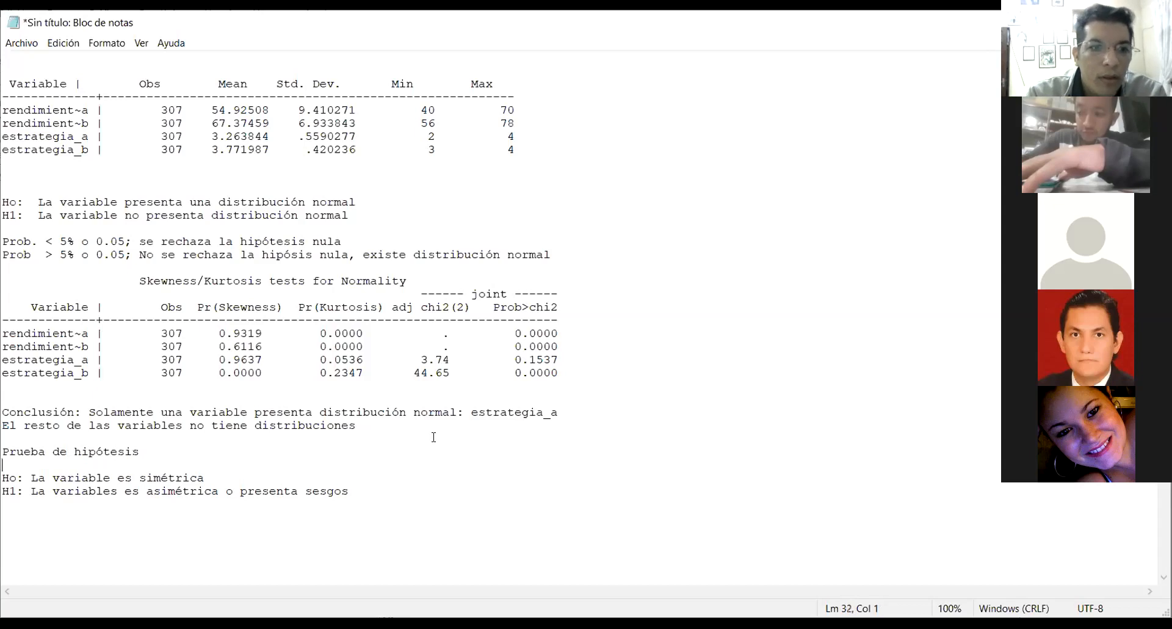
Step: Extend the "Prueba de hipótesis" heading above the symmetry hypotheses with "de asimetría"
key("Down")
key("Down")
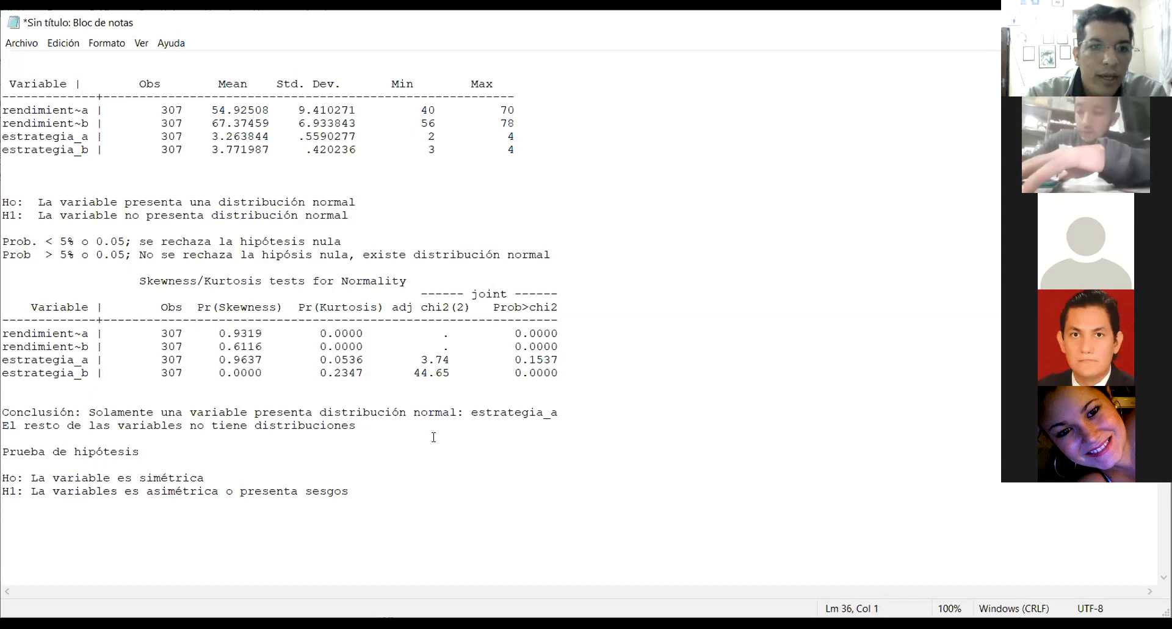
left_click(226, 448)
type("de")
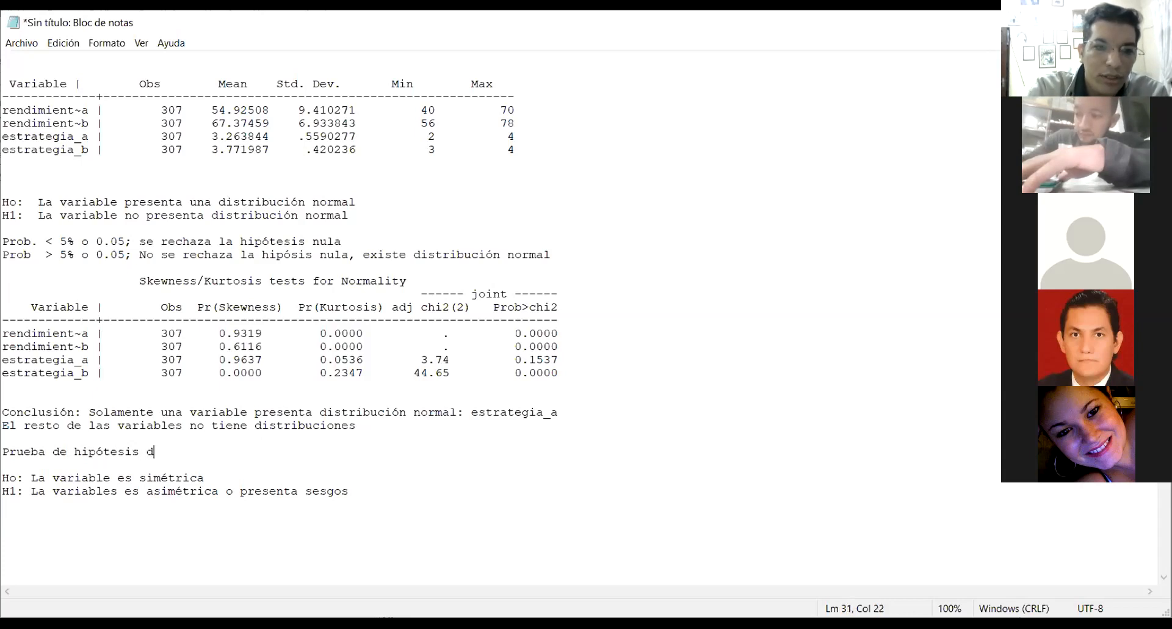
type(" asimetría")
Step: Below the symmetry hypotheses, leave a blank line and add the heading "Prueba de hipótesis de curtosis"
key("Down")
key("Down")
key("Down")
key("Down")
key("Down")
type("Prueba de hip")
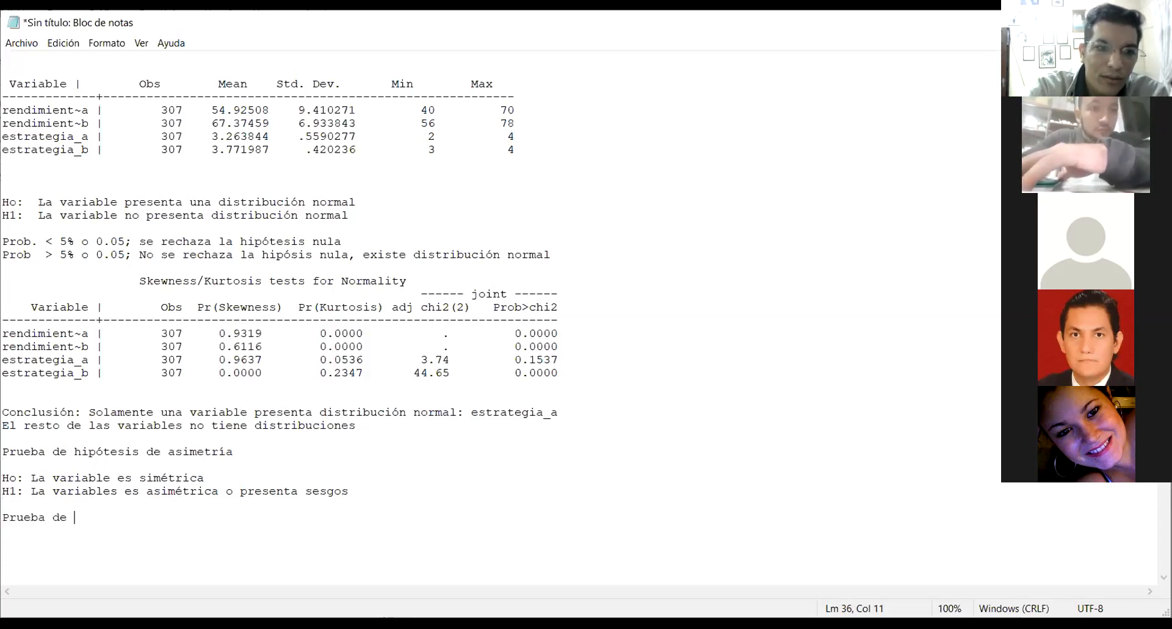
type("óte")
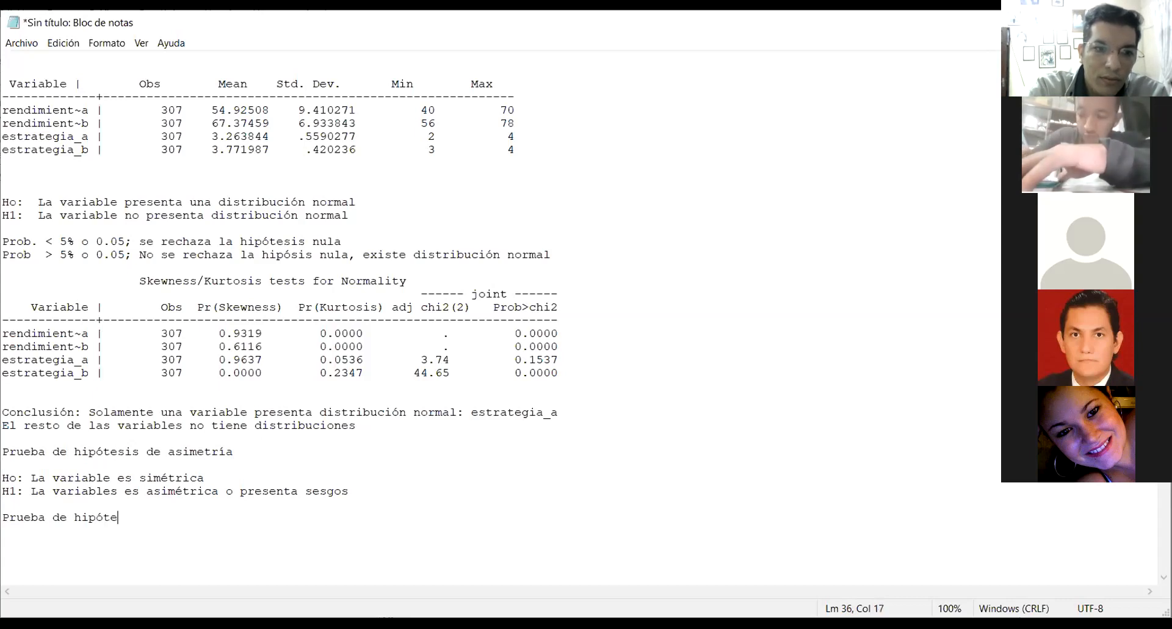
type("sis de curtosis")
key("Return")
key("Return")
key("BackSpace")
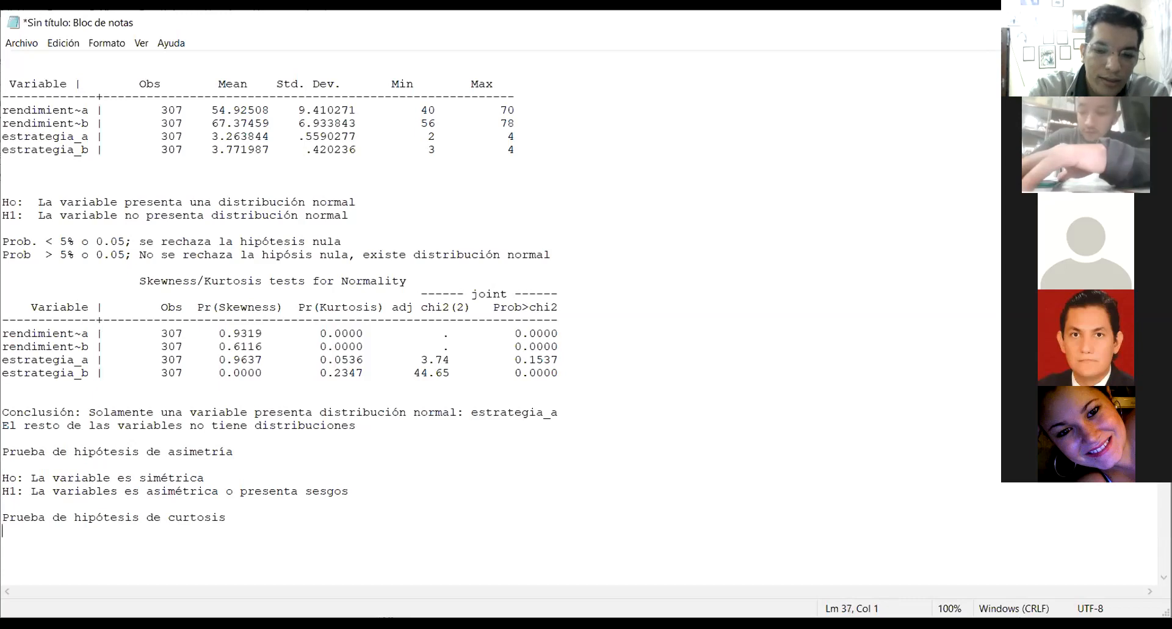
Step: Under the kurtosis test heading, write the null hypothesis "Ho: La presente presenta curtosis mesocúrtica"
type("Ho: La p")
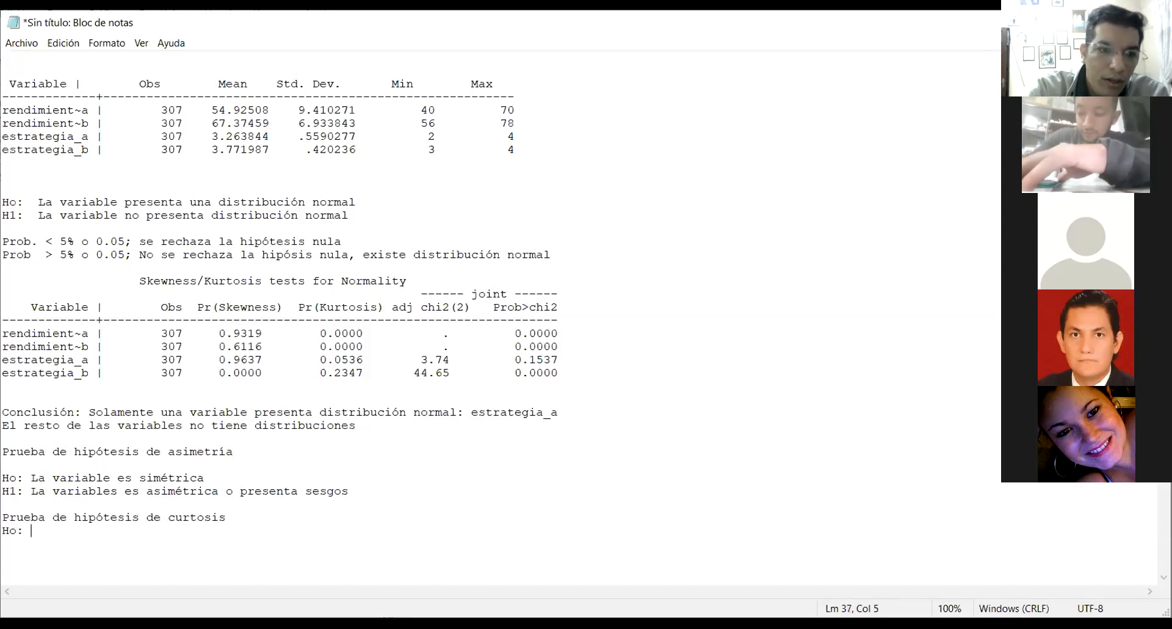
type("rese")
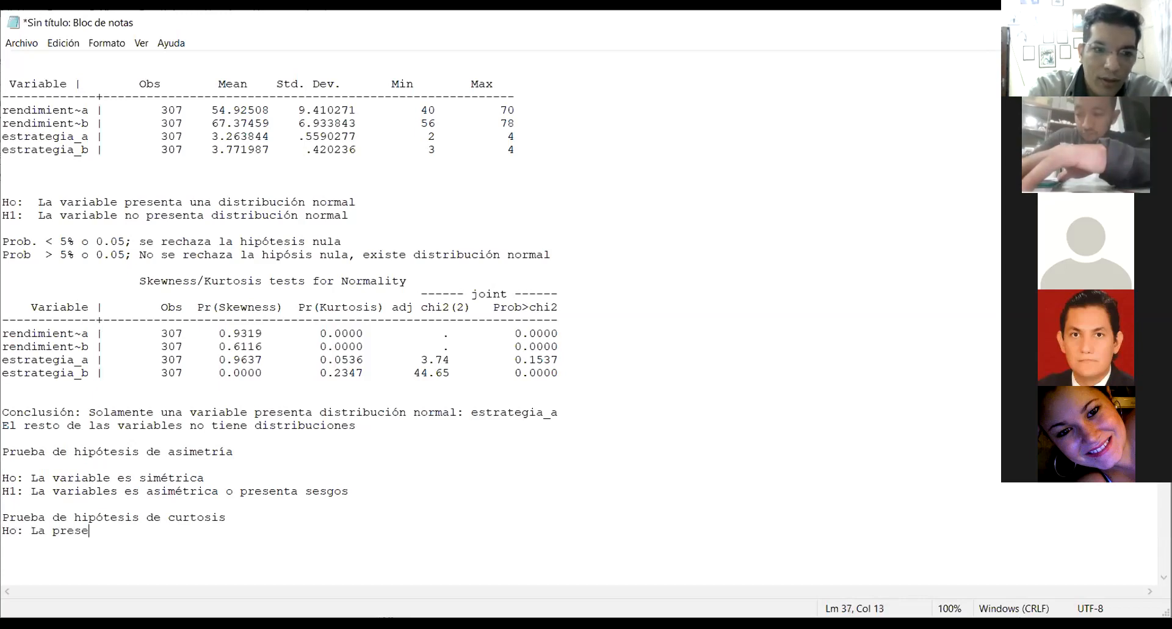
type("nte presenta")
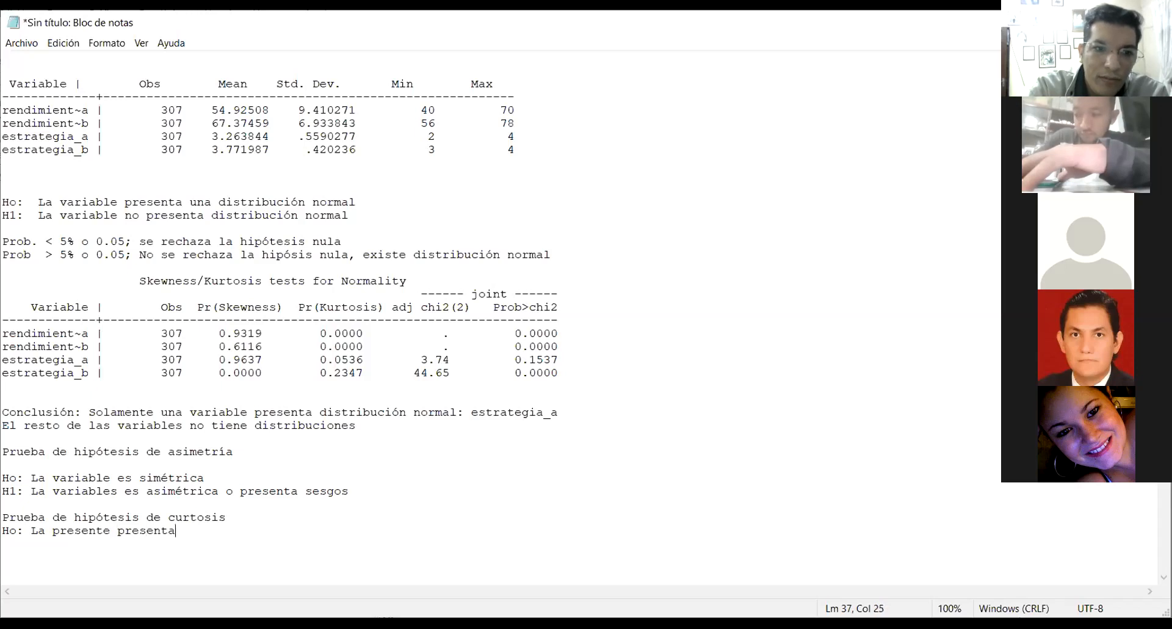
type(" curtosi")
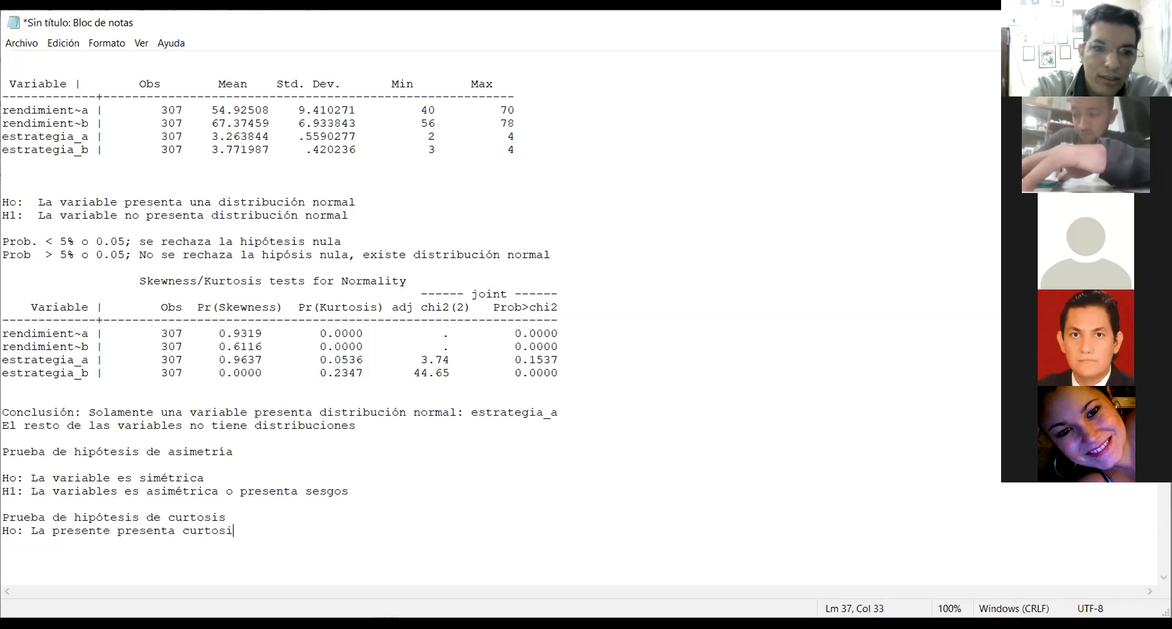
type("s mesocúrtica")
key("Return")
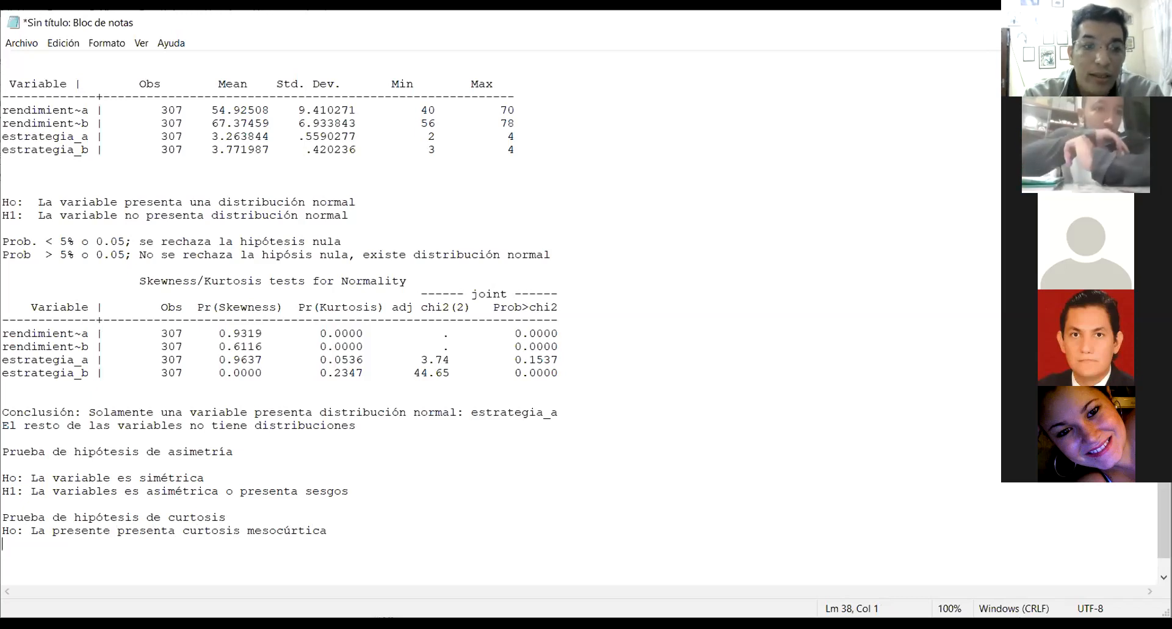
Step: Start an "H1:" line below the kurtosis null hypothesis and replace "presente" with "variable" in the Ho line
type("H1:")
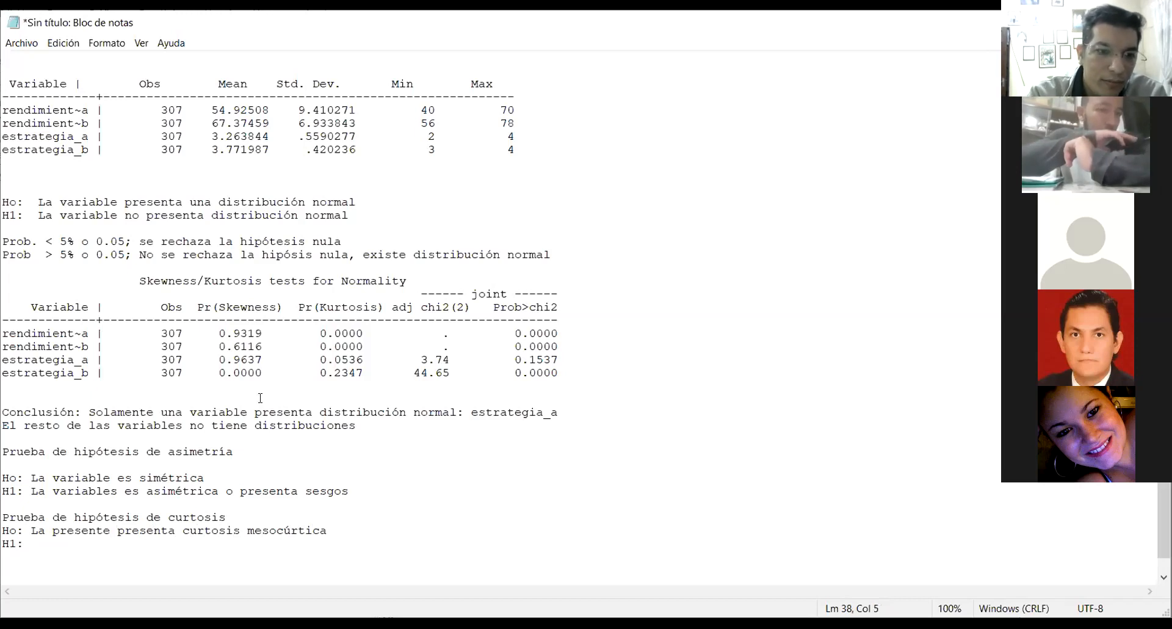
left_click_drag(118, 530, 53, 530)
type("variable")
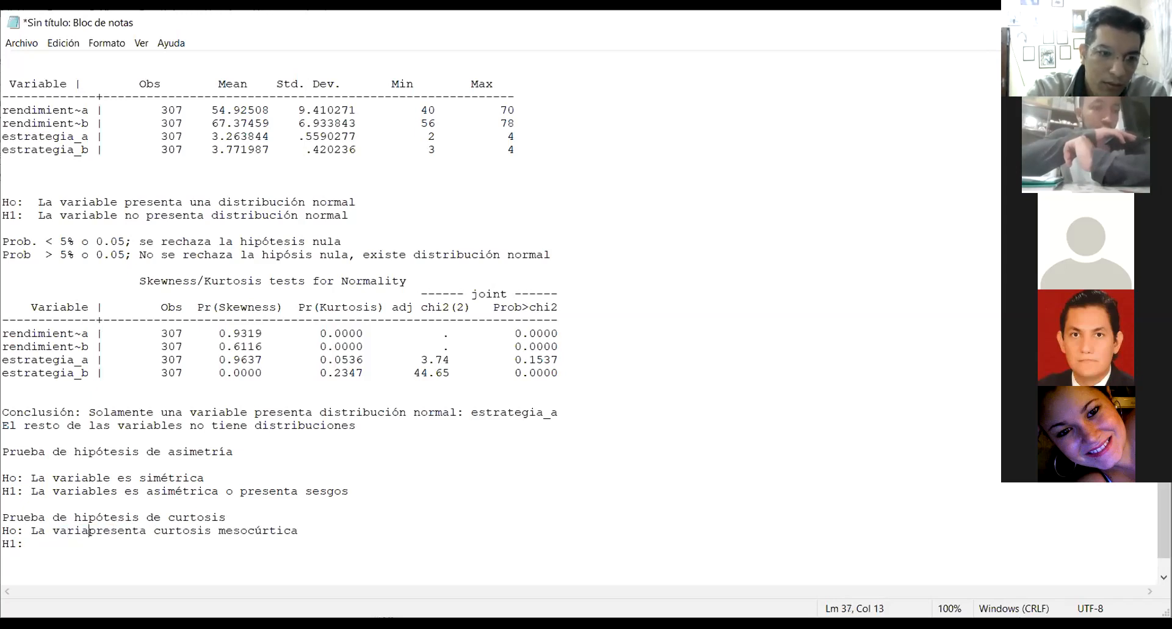
key("Down")
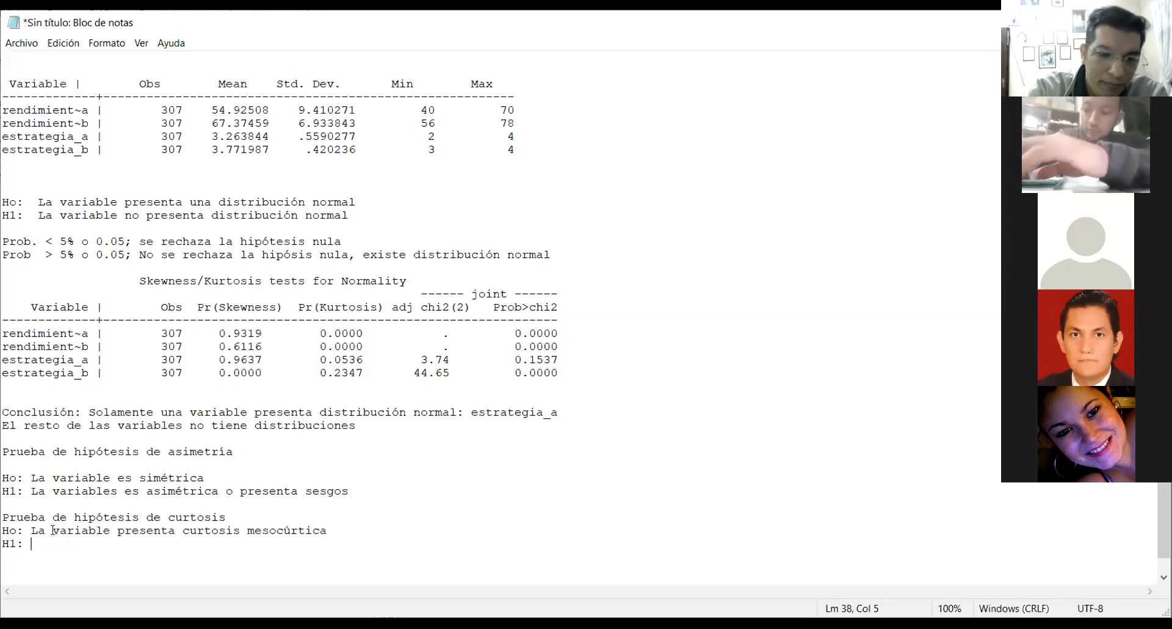
Step: Complete the kurtosis H1 line with "La variable presenta cutosis no mesocúrtica"
type("La variable ")
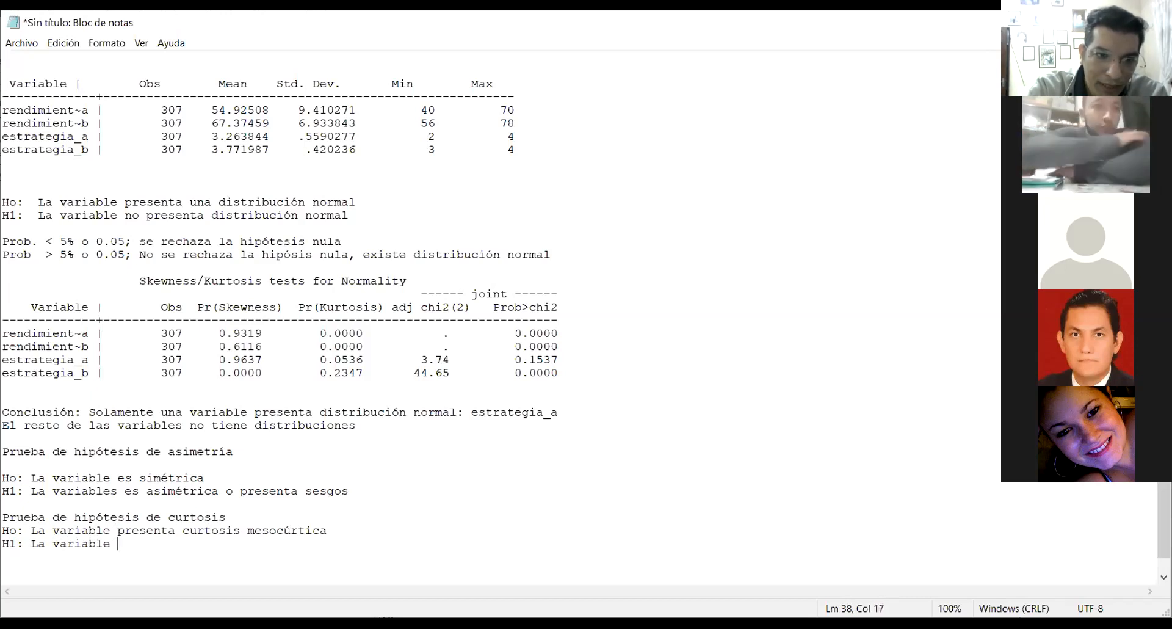
type("presentesenta")
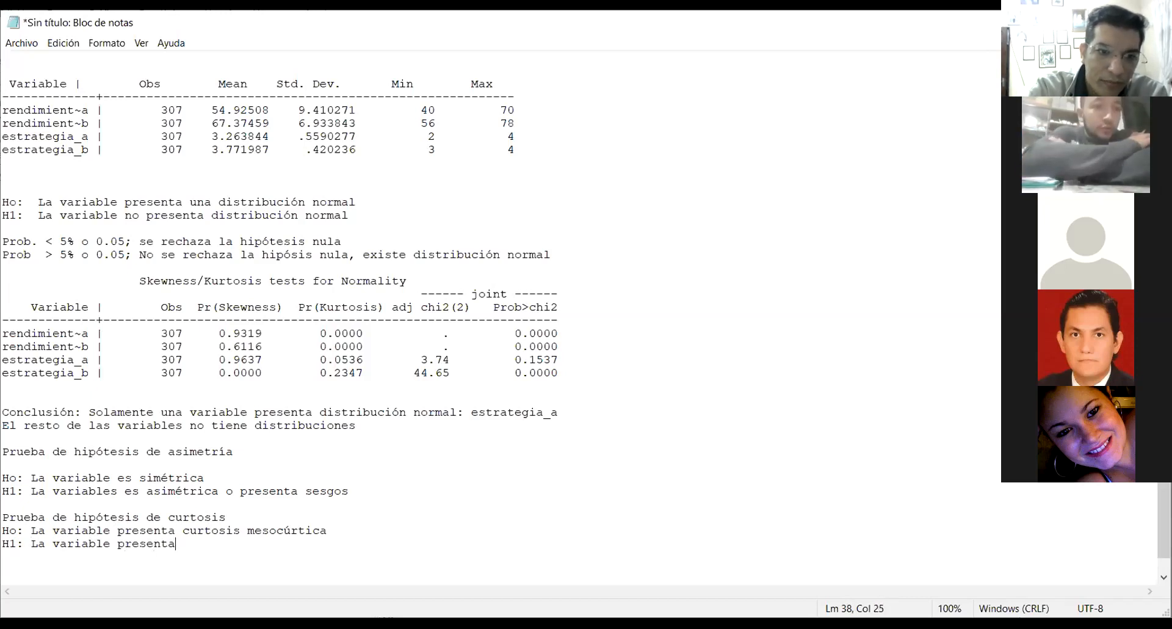
type(" curo")
key("BackSpace")
key("BackSpace")
type("tosis ")
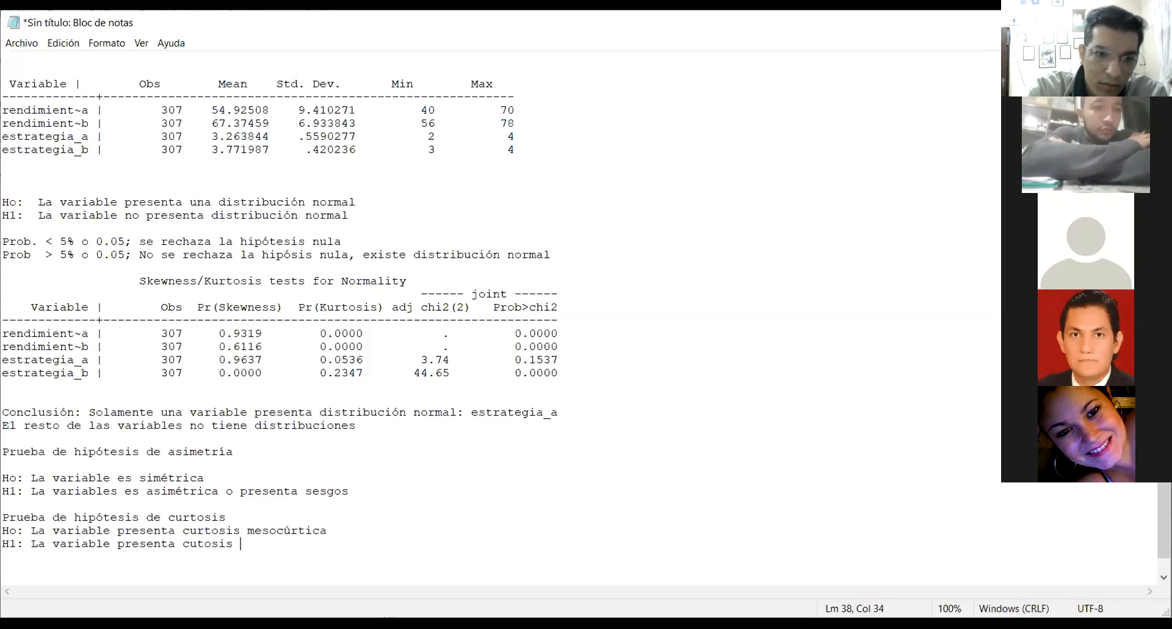
type("no mesu")
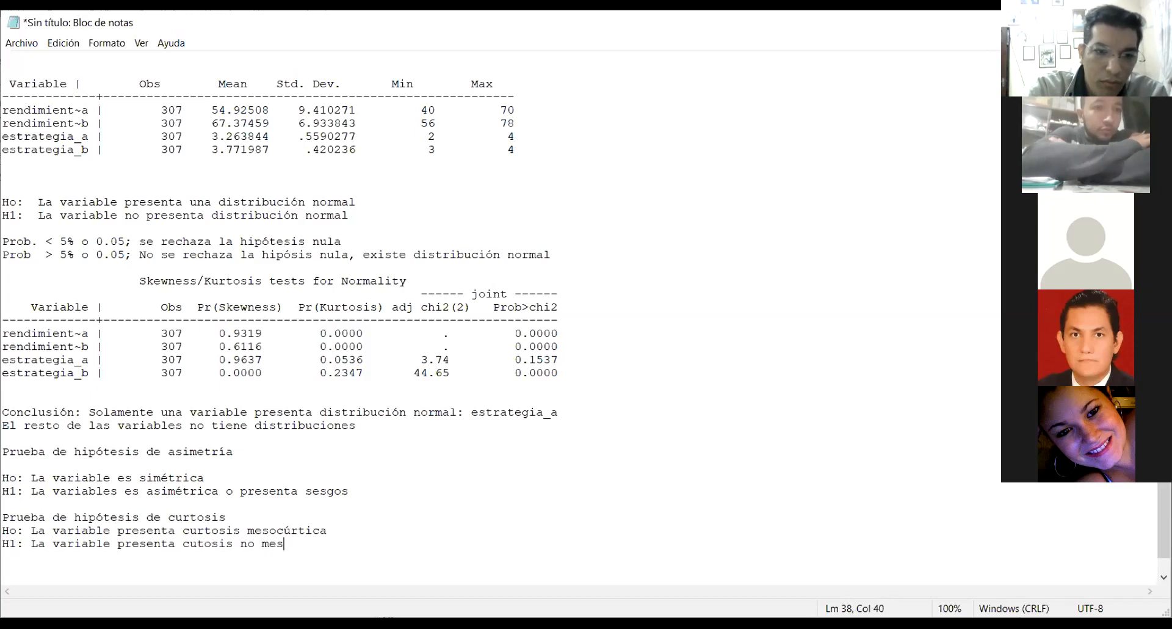
key("BackSpace")
type("ocu")
key("BackSpace")
key("BackSpace")
key("BackSpace")
type("ocú")
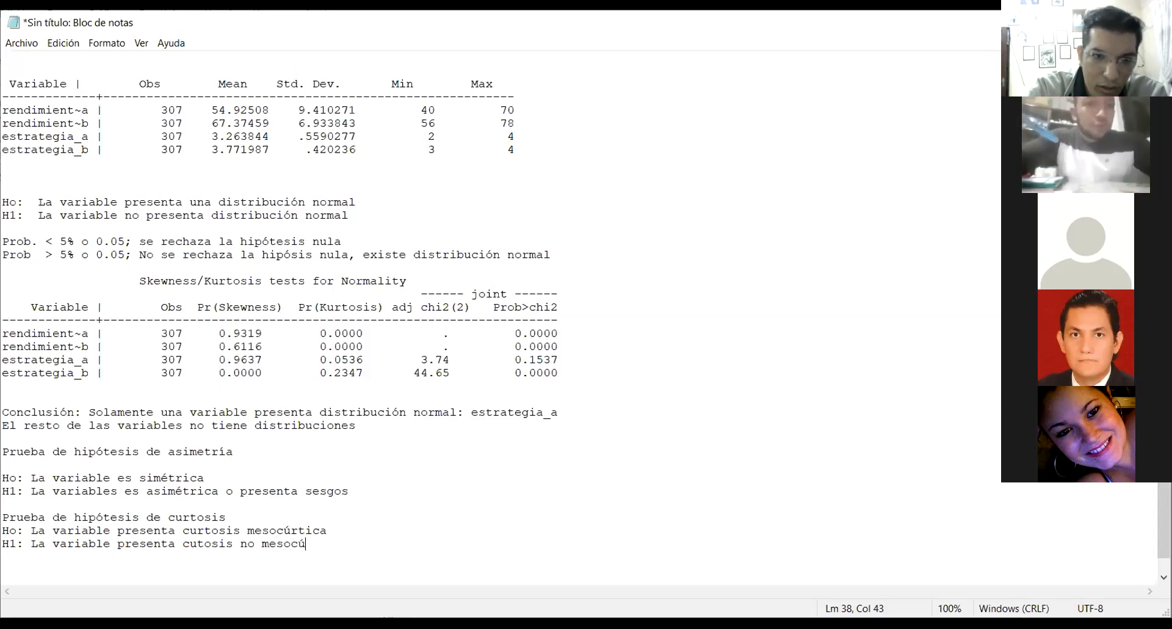
type("rtica")
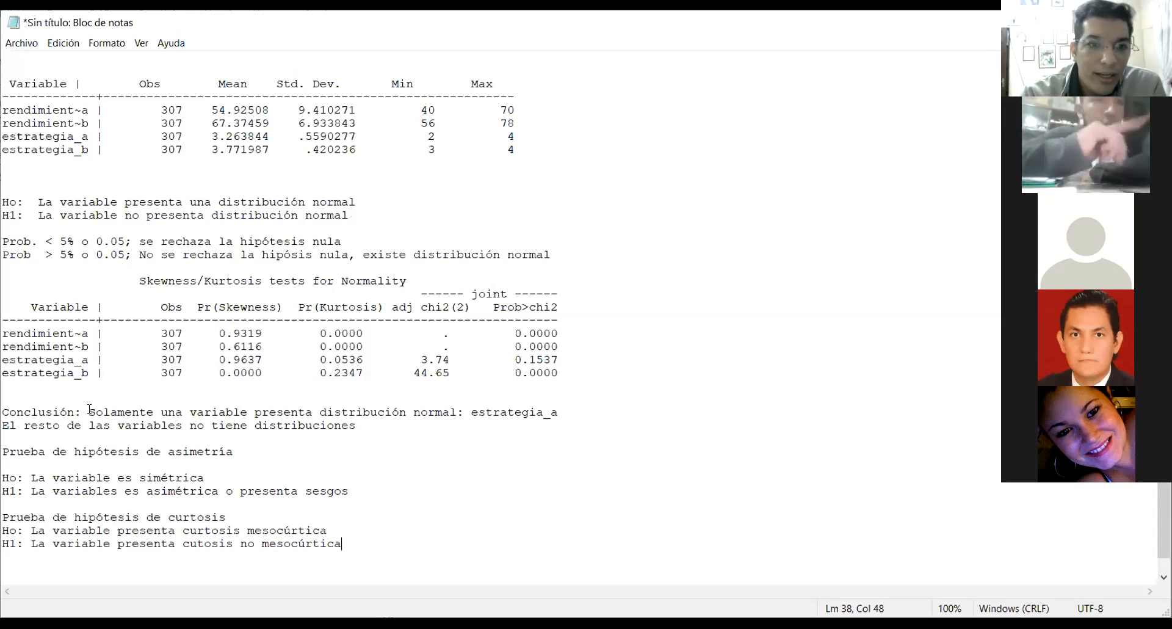
Step: Examine each variable's Pr(Skewness) and Pr(Kurtosis) values in the normality table against the asymmetry and kurtosis hypotheses
left_click_drag(219, 334, 261, 359)
left_click(263, 360)
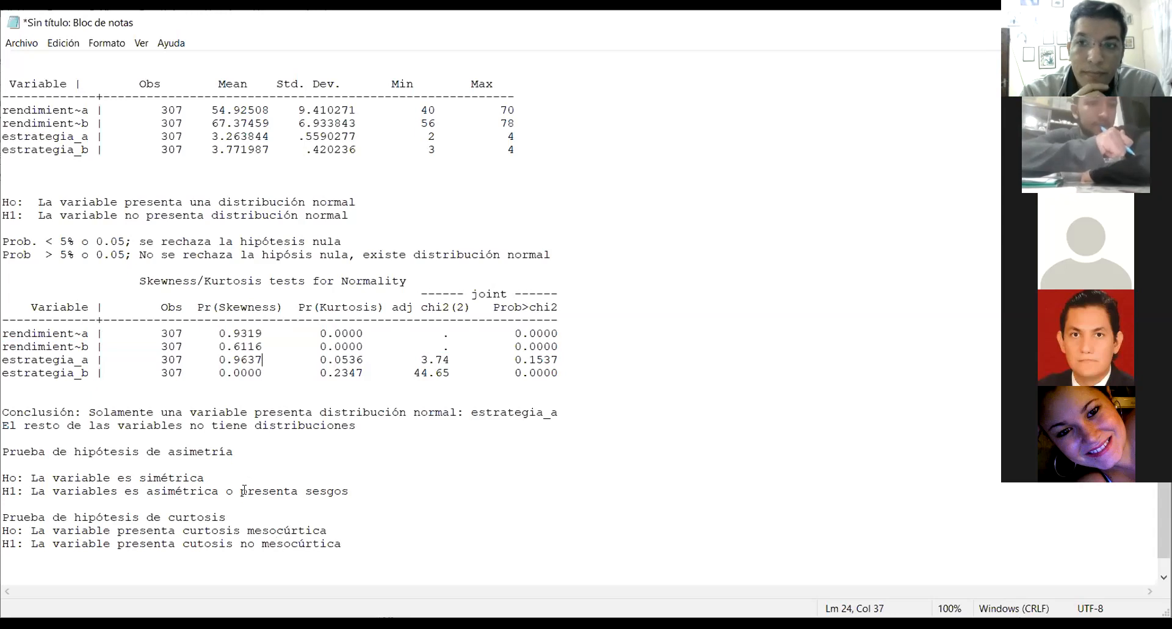
left_click(207, 473)
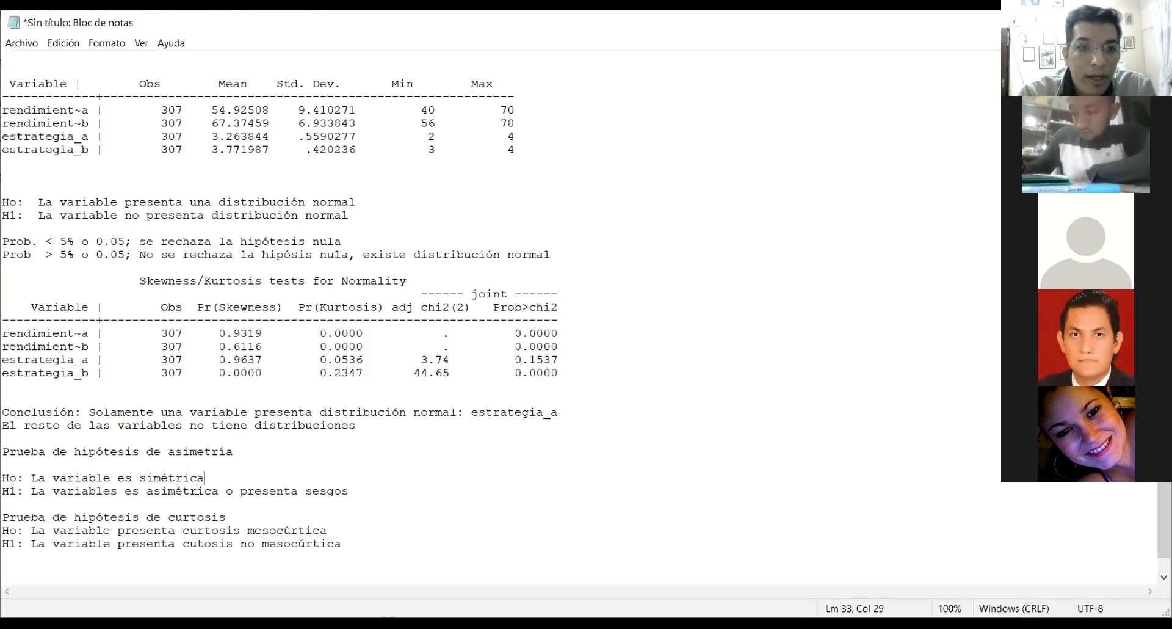
left_click_drag(217, 334, 362, 335)
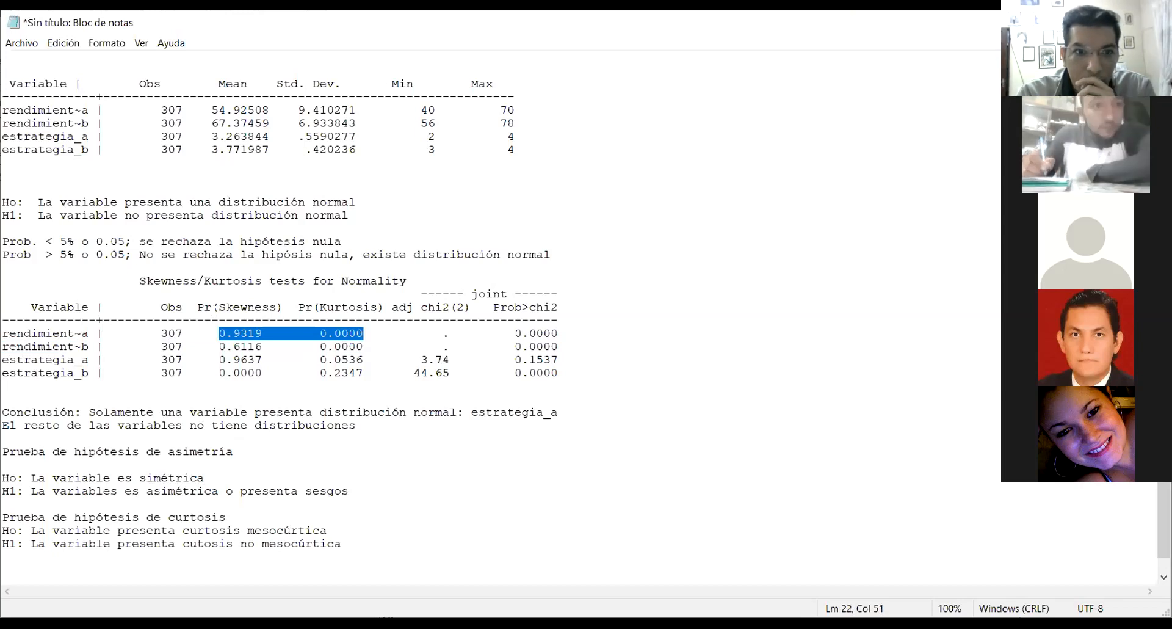
left_click_drag(212, 307, 192, 308)
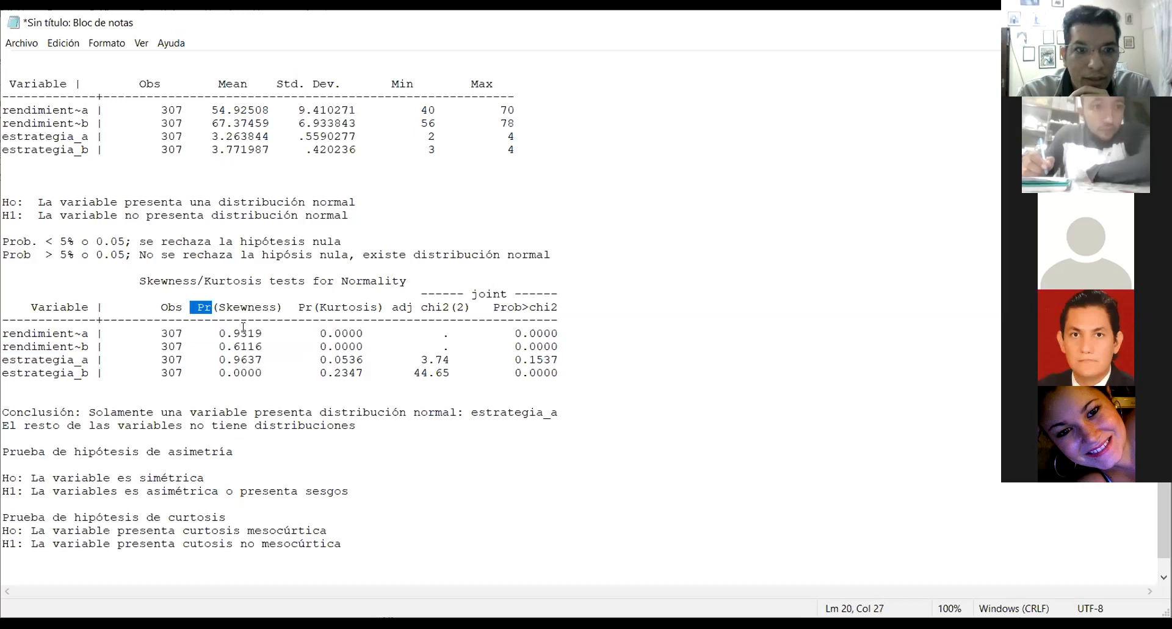
left_click(267, 335)
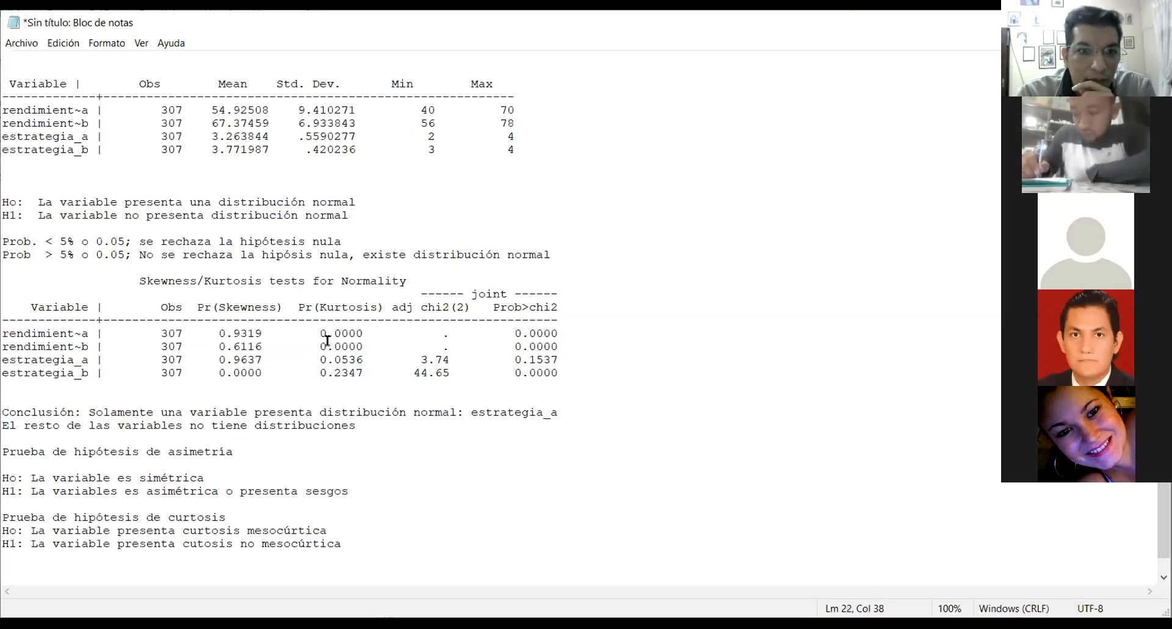
left_click_drag(319, 333, 364, 333)
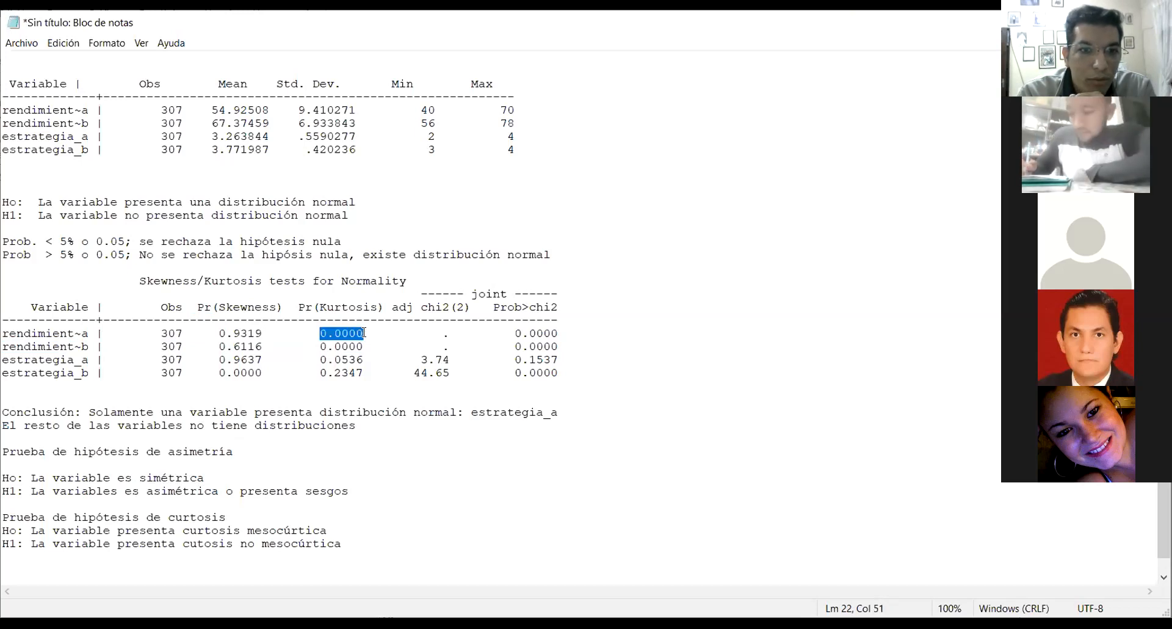
left_click(364, 333)
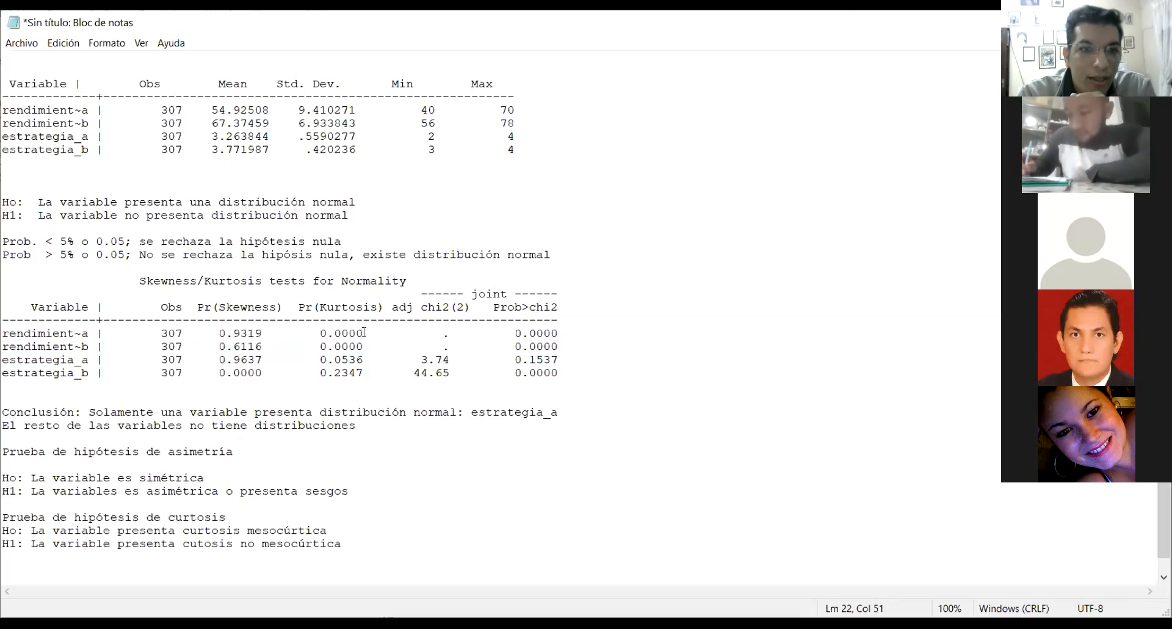
left_click(245, 333)
left_click(247, 350)
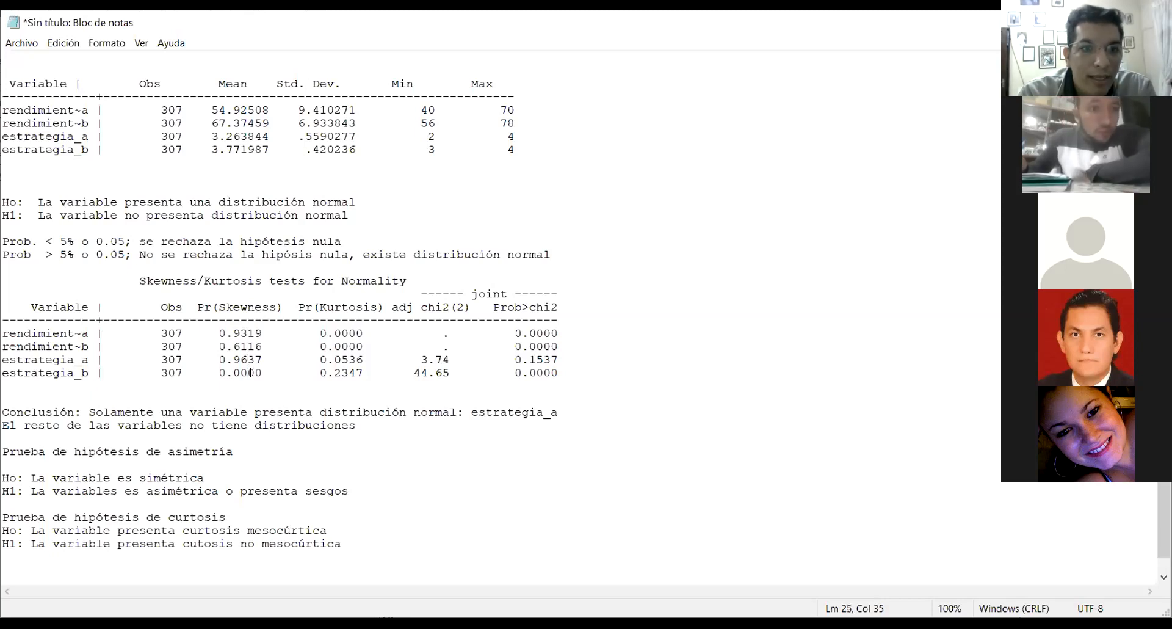
left_click_drag(263, 372, 216, 373)
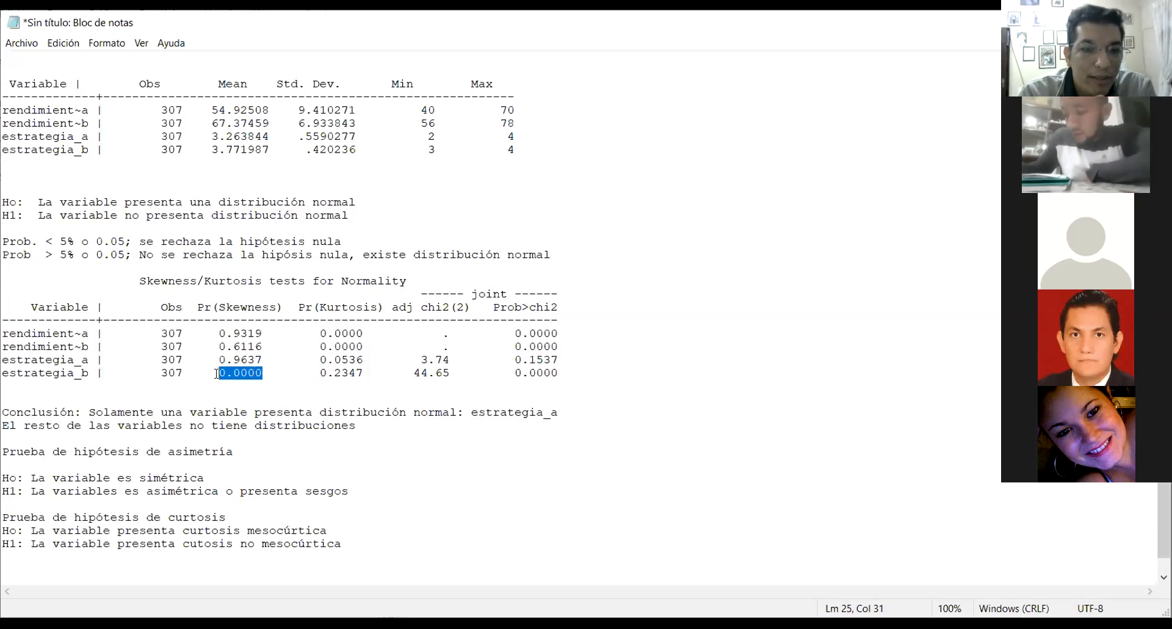
left_click(314, 374)
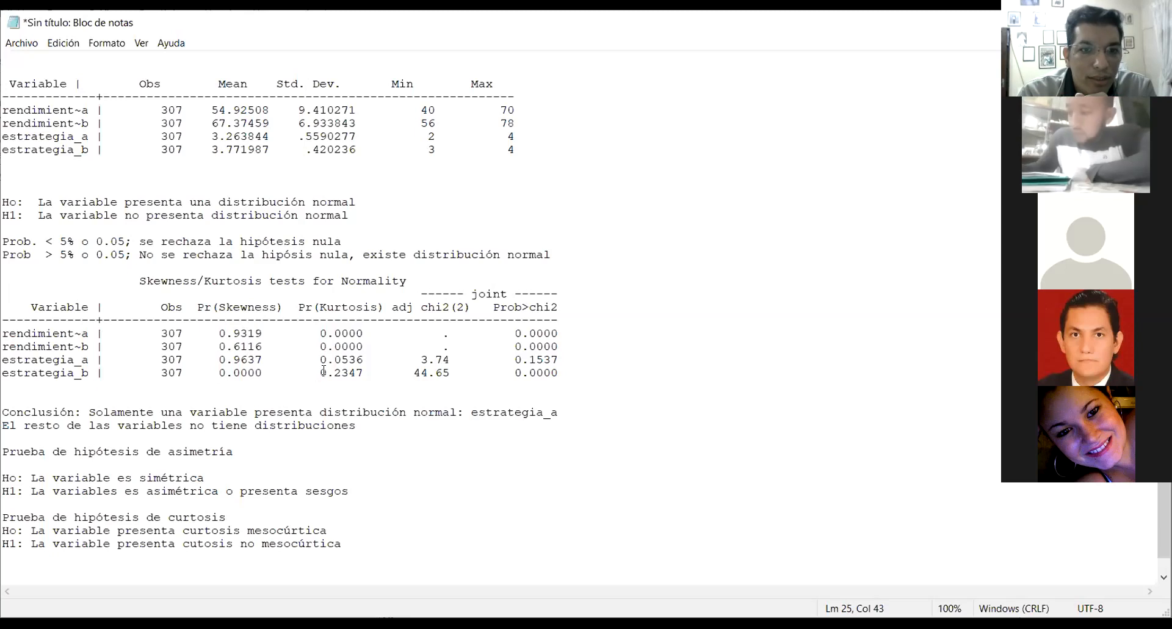
left_click(324, 369)
left_click_drag(316, 333, 356, 346)
left_click(357, 345)
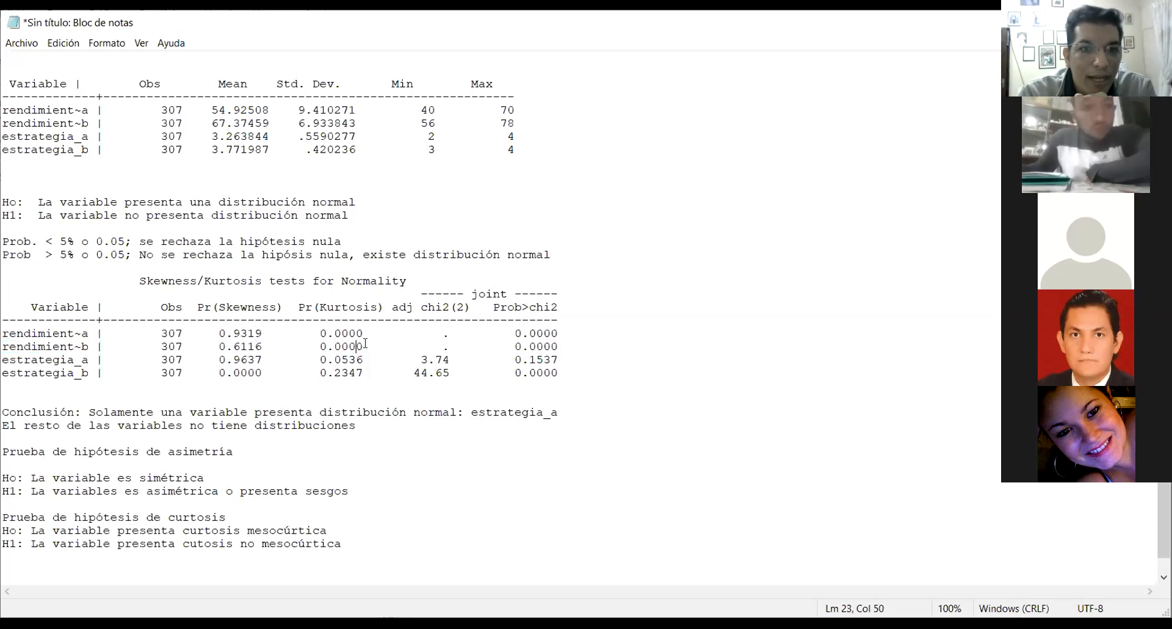
left_click(365, 344)
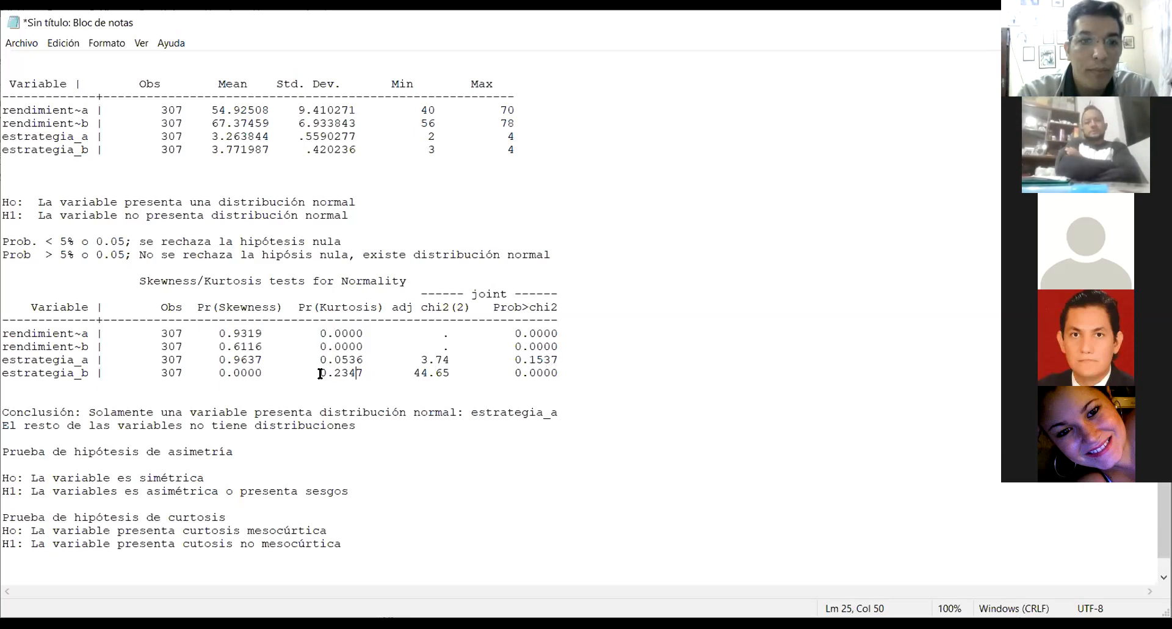
left_click(259, 371)
left_click_drag(259, 369, 210, 370)
left_click(346, 412)
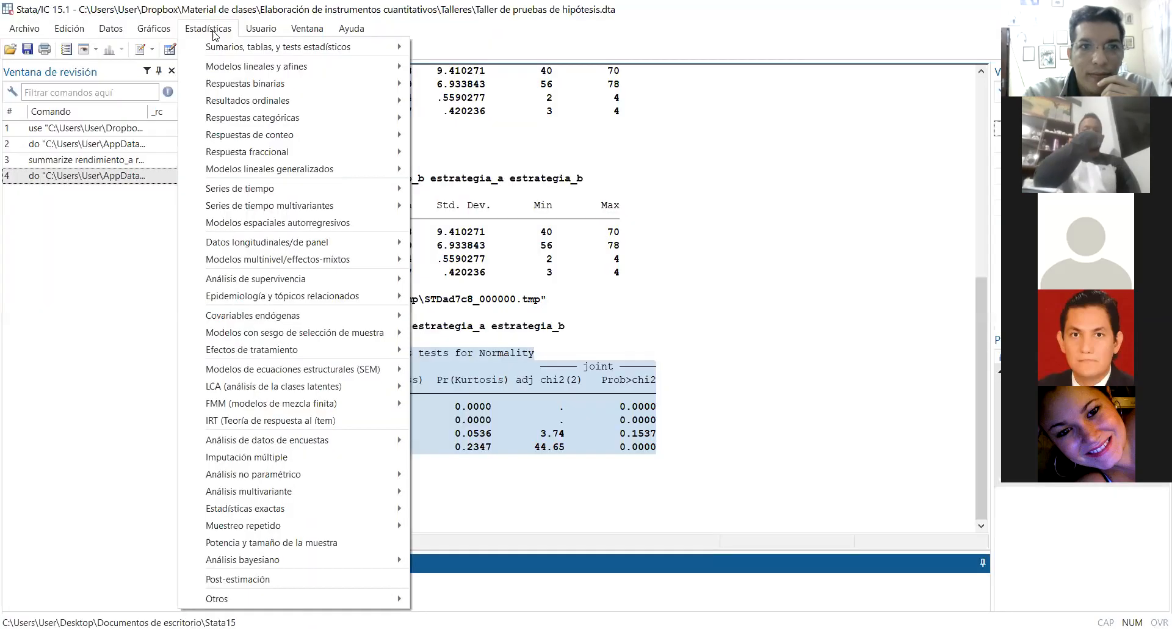
Step: In Stata, open the normality test based on skewness and kurtosis (sktest)
mouse_move(227, 48)
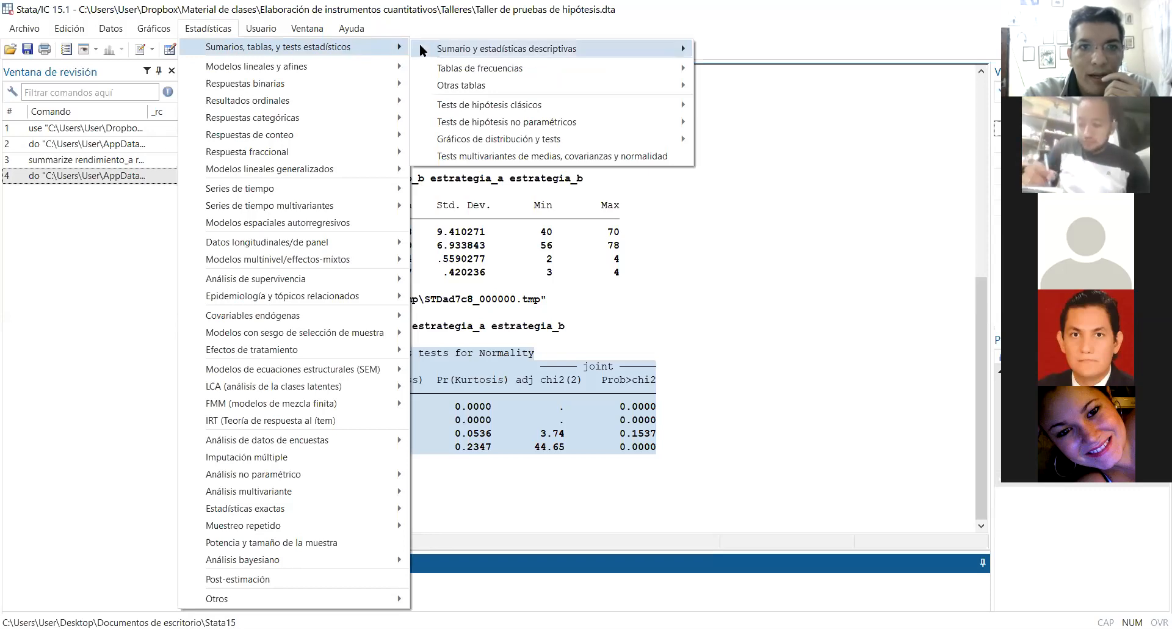
mouse_move(434, 49)
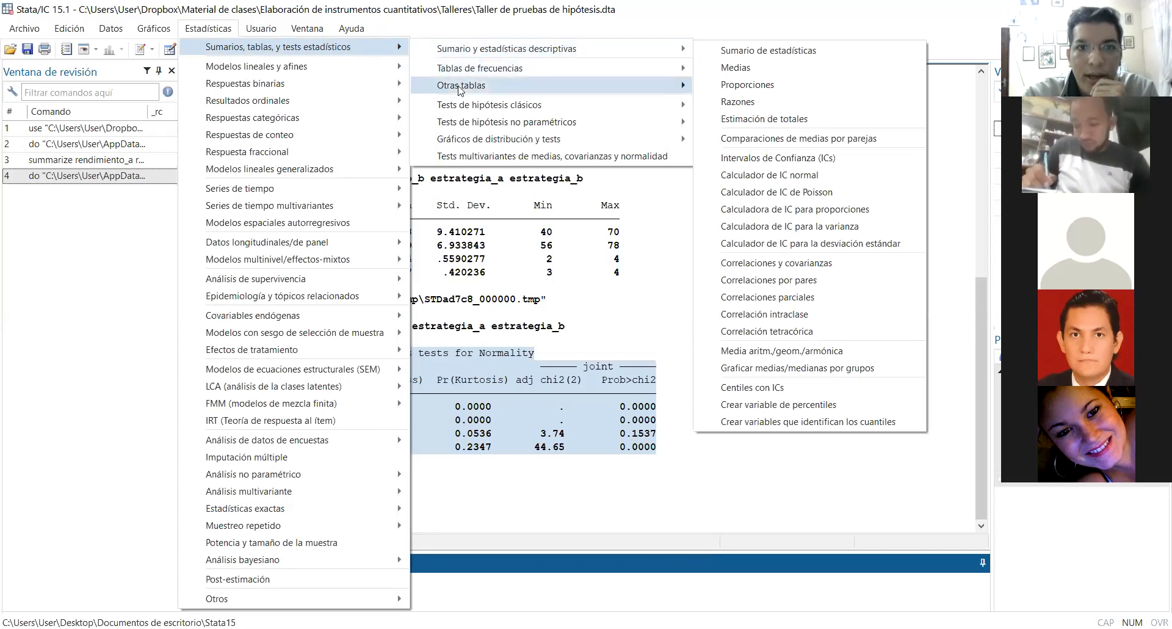
mouse_move(466, 108)
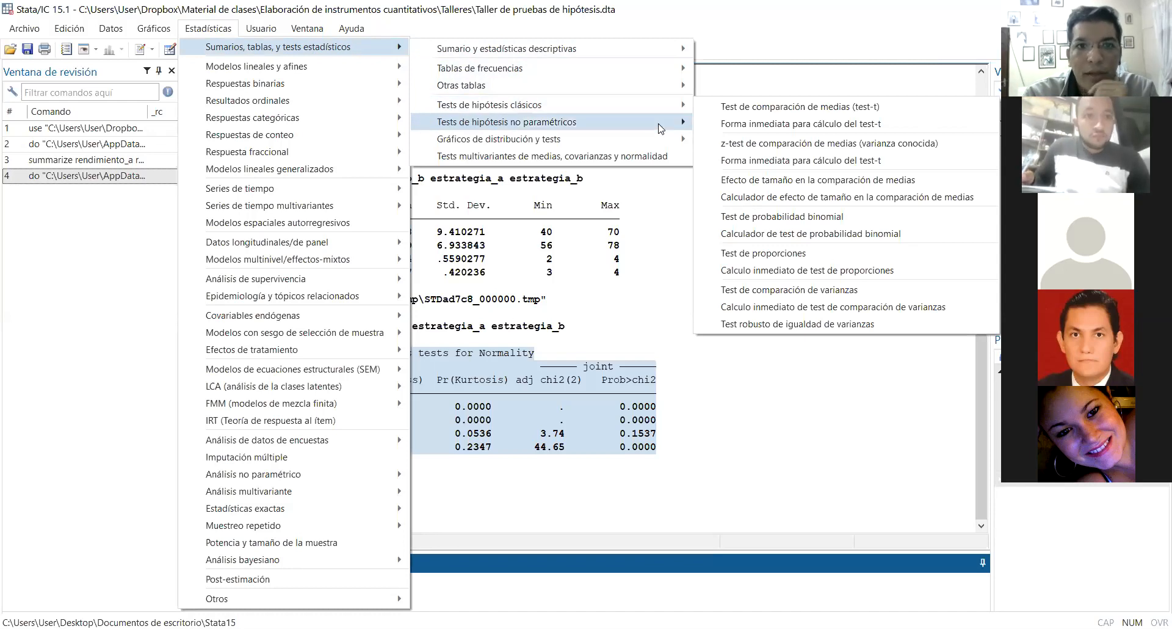
mouse_move(660, 141)
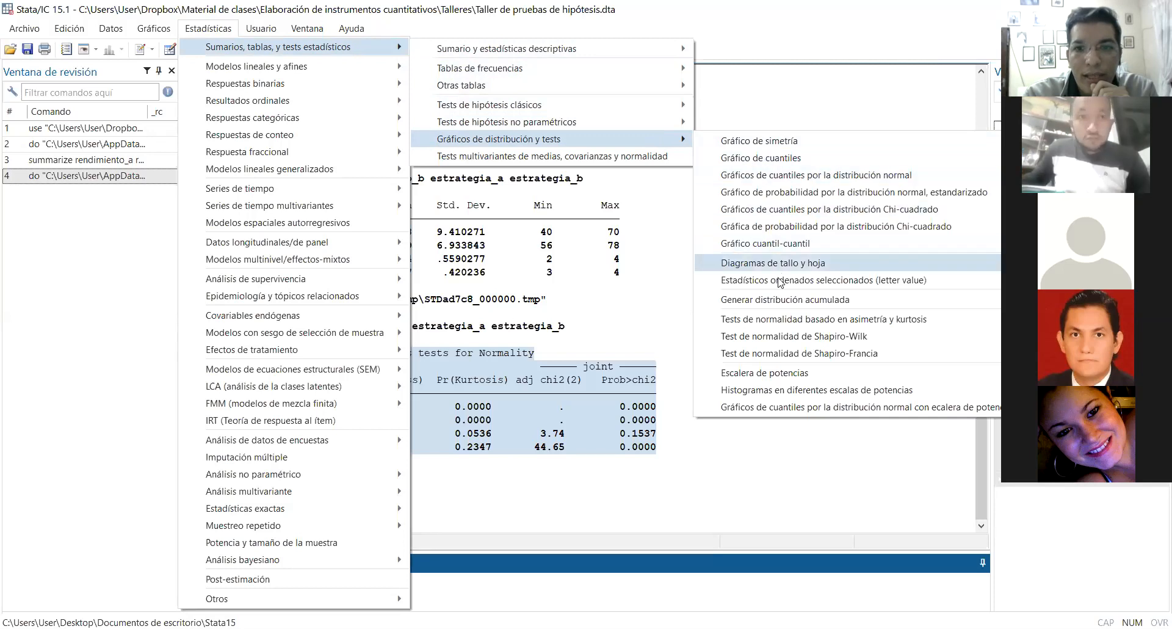
left_click(781, 324)
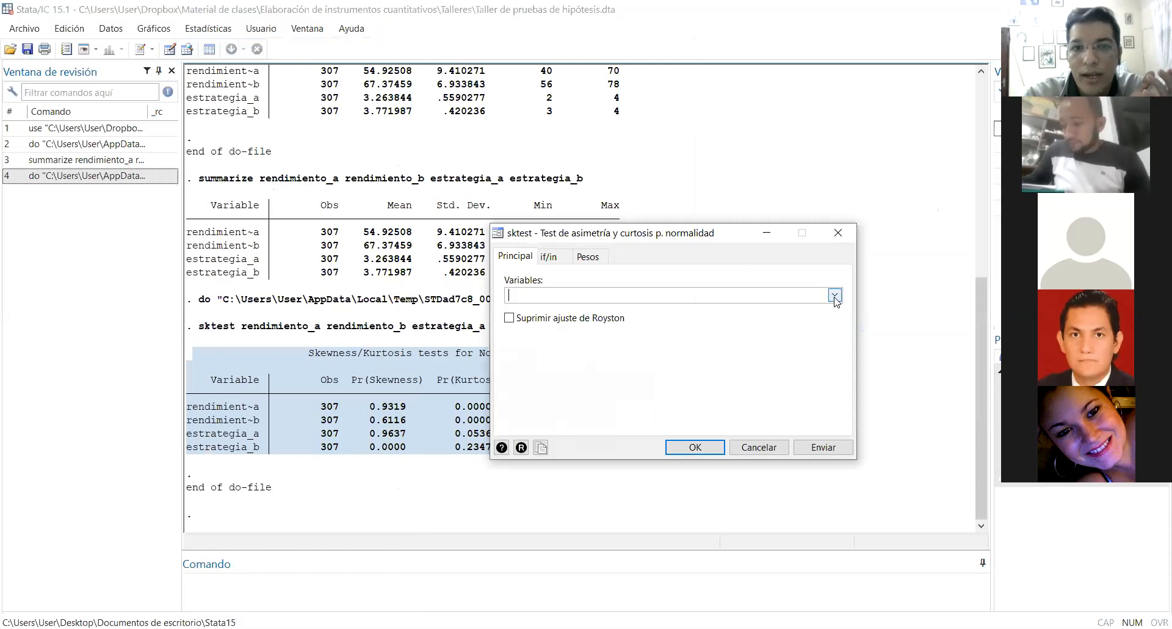
Step: Run the skewness/kurtosis normality test on rendimiento_a, rendimiento_b, estrategia_a and estrategia_b
left_click(835, 295)
left_click(834, 295)
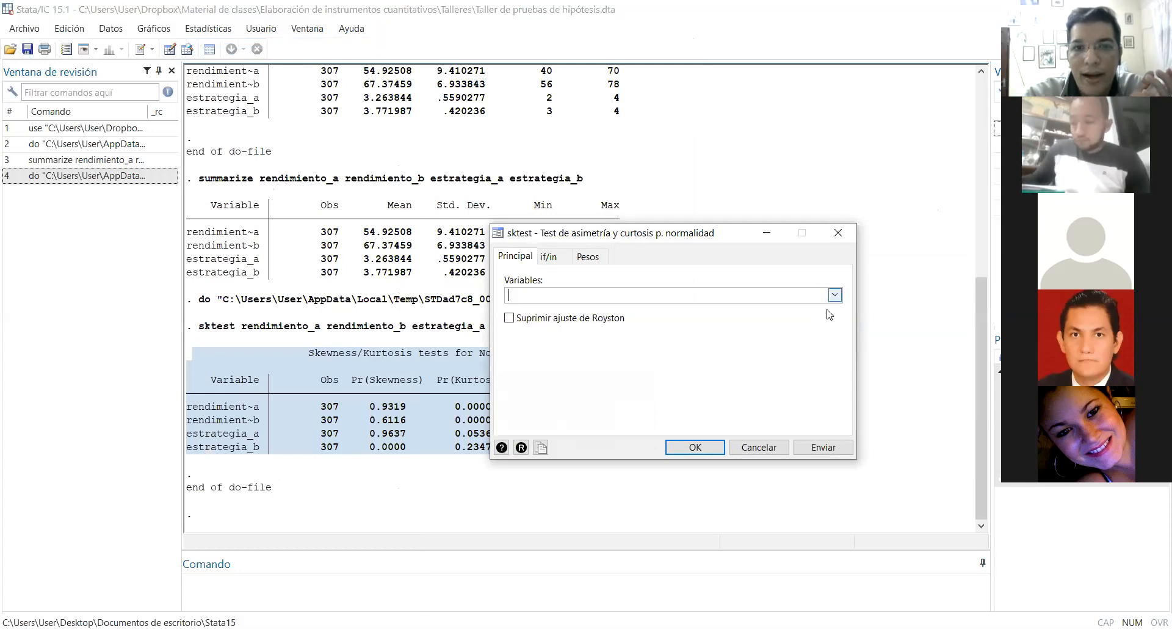
left_click(834, 295)
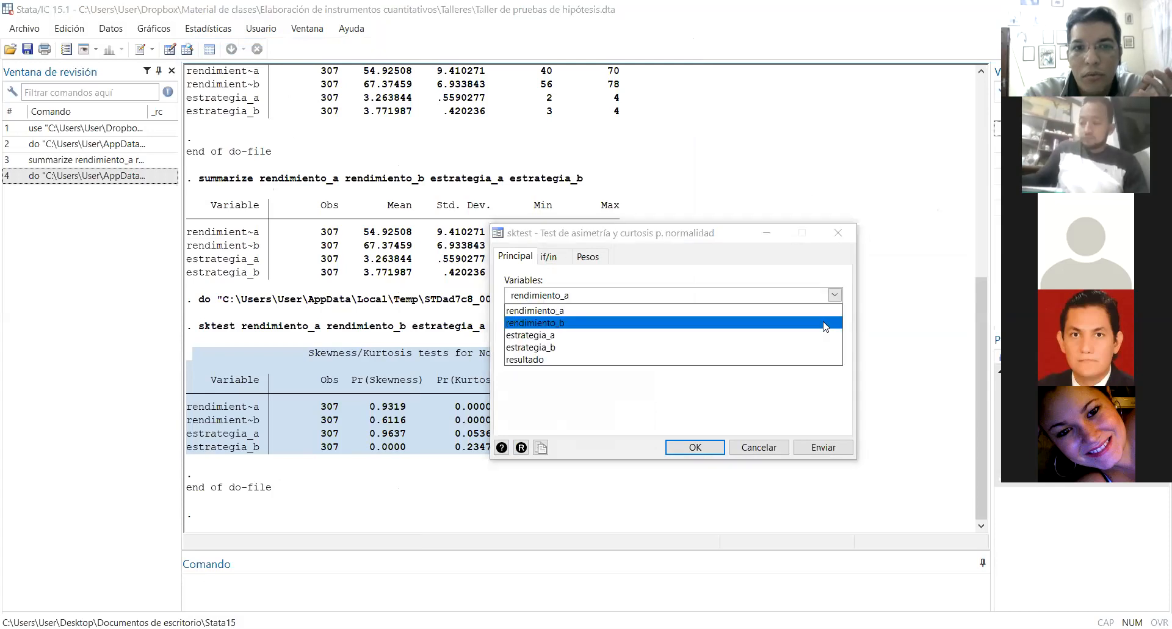
left_click(824, 324)
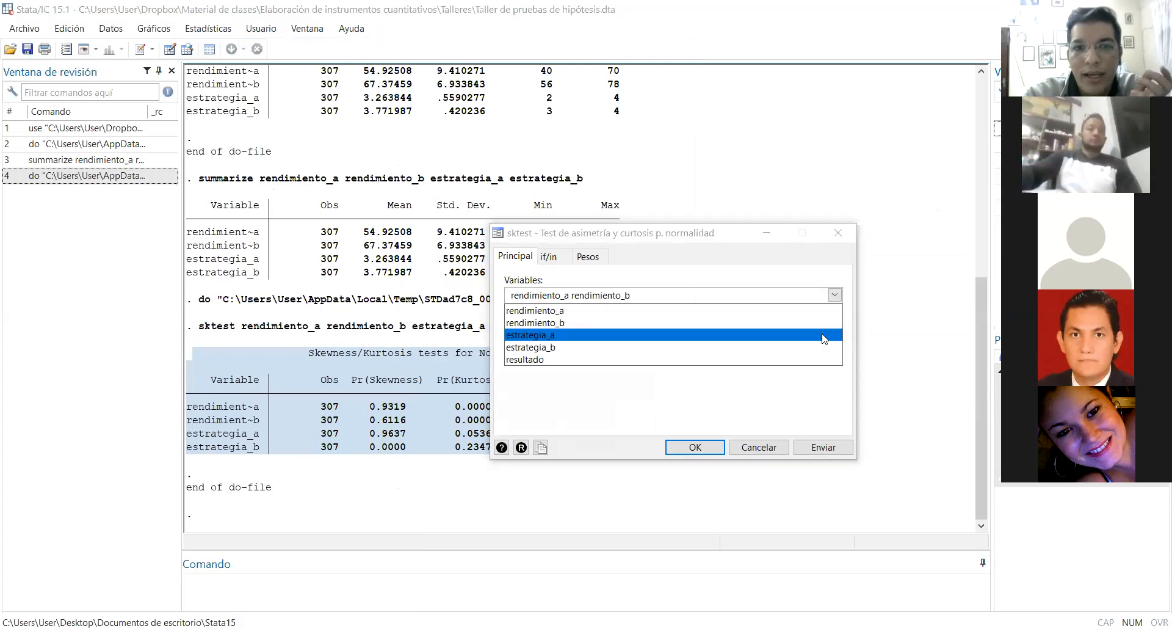
left_click(824, 336)
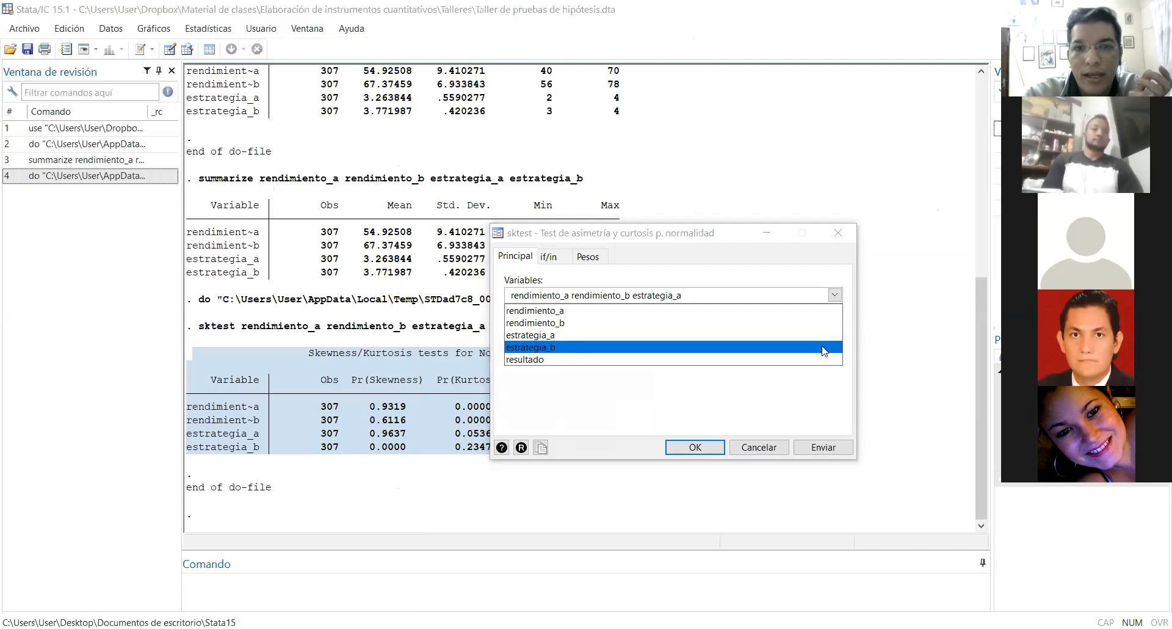
left_click(825, 347)
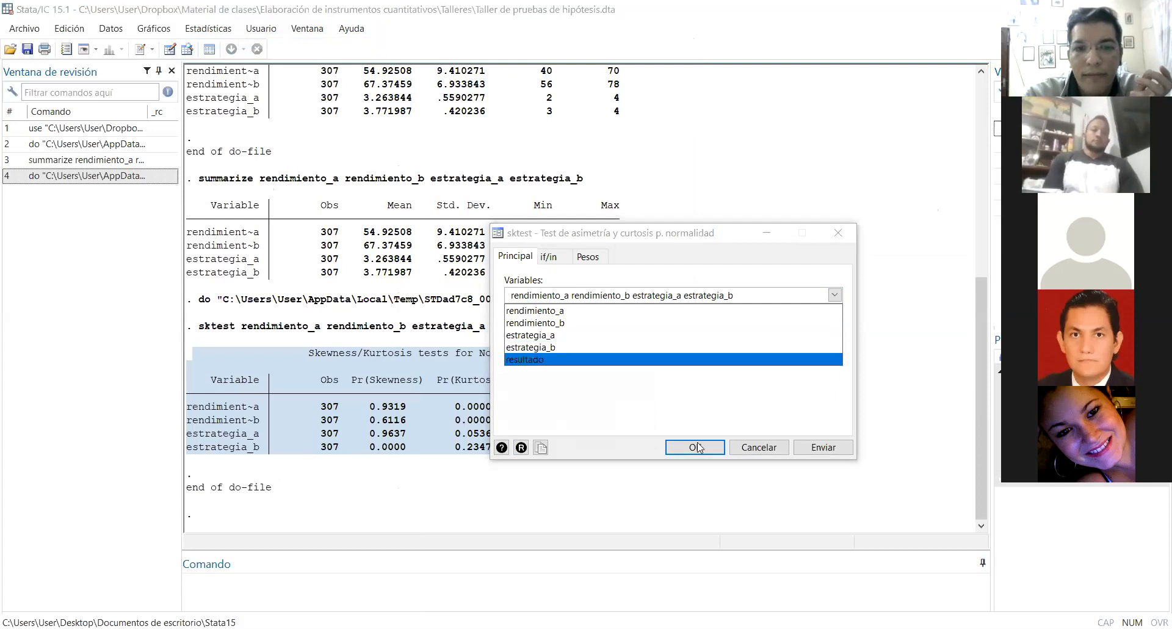
left_click(699, 448)
left_click(695, 448)
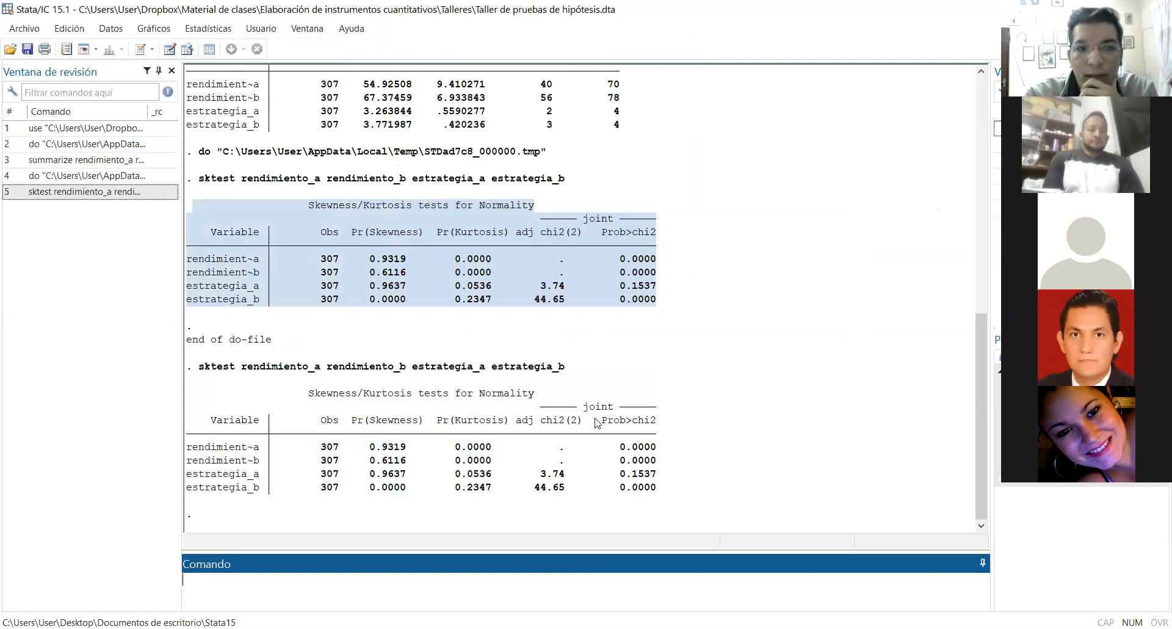
left_click(567, 374)
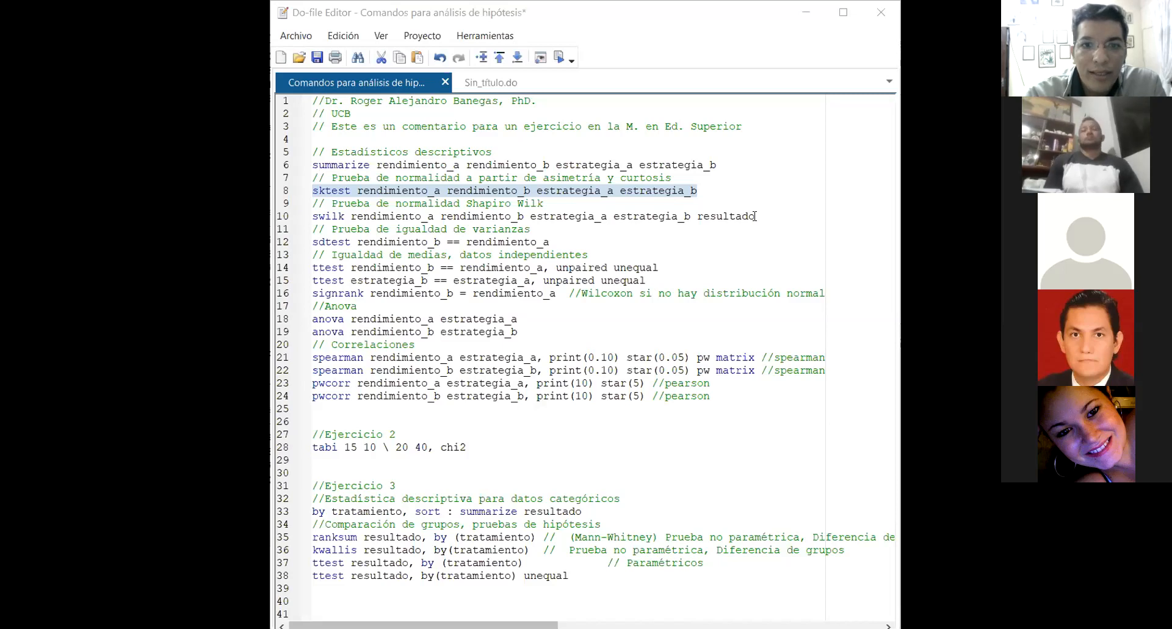
Step: Run only the do-file's swilk line for rendimiento_a, rendimiento_b, estrategia_a, estrategia_b and resultado, and bring the results into view
left_click_drag(755, 216, 313, 216)
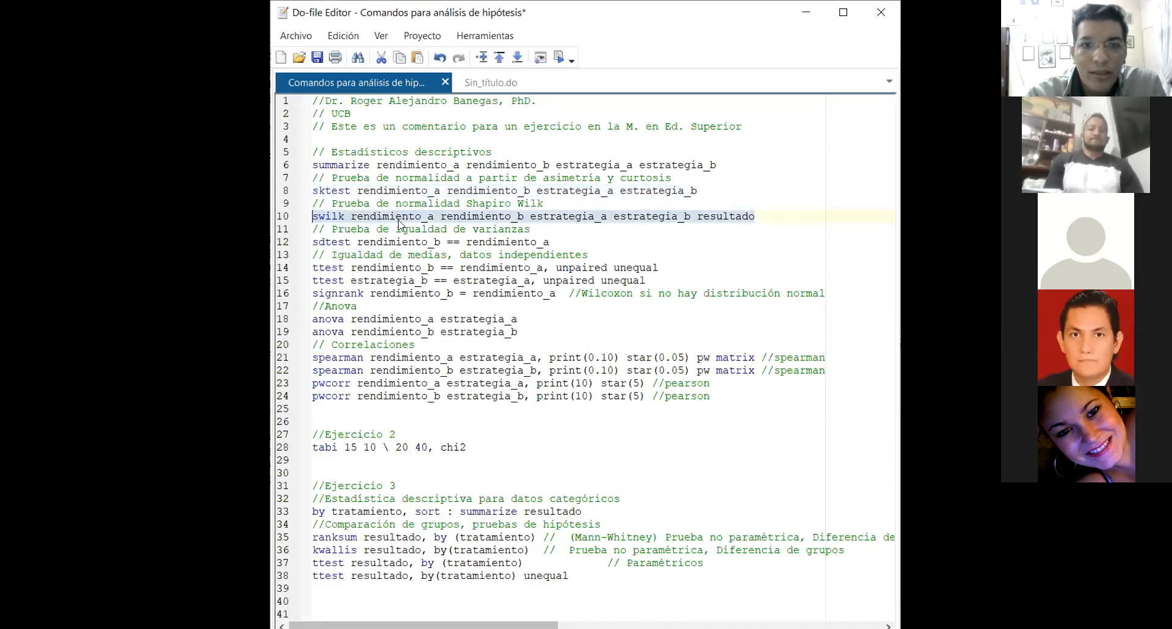
left_click(344, 220)
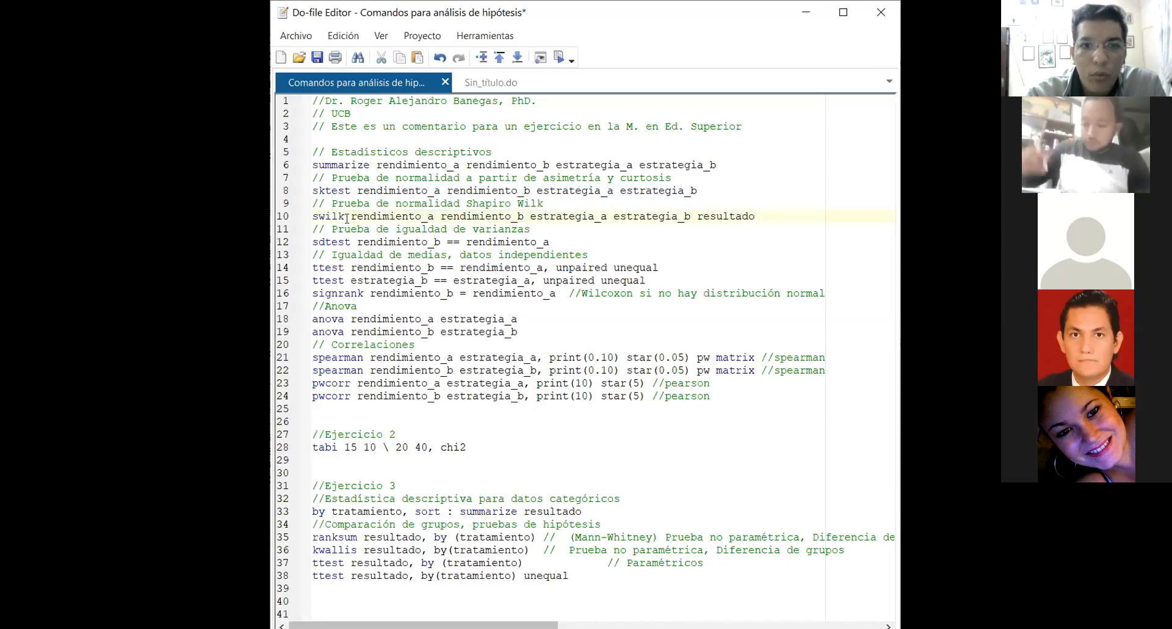
left_click_drag(353, 216, 304, 219)
left_click(754, 216)
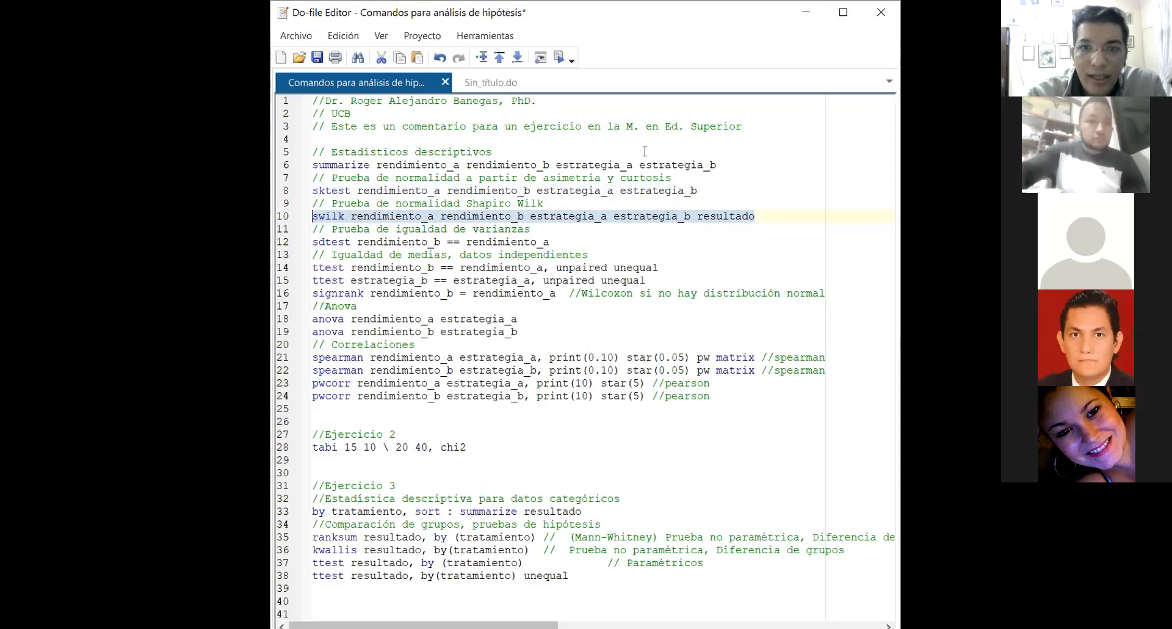
left_click(560, 60)
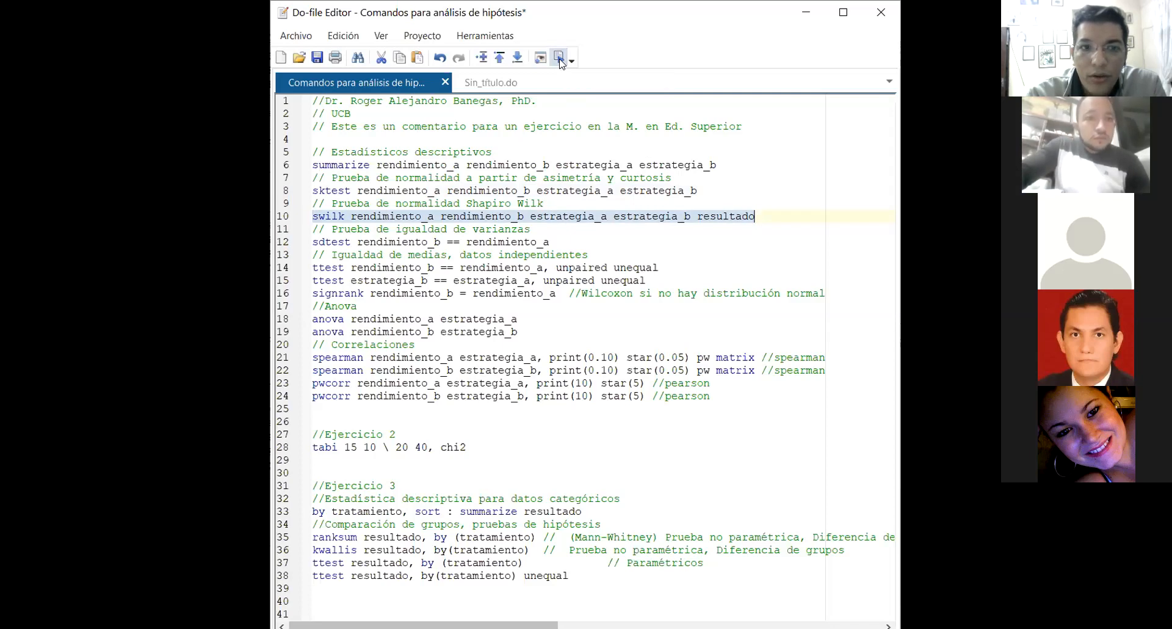
left_click(817, 21)
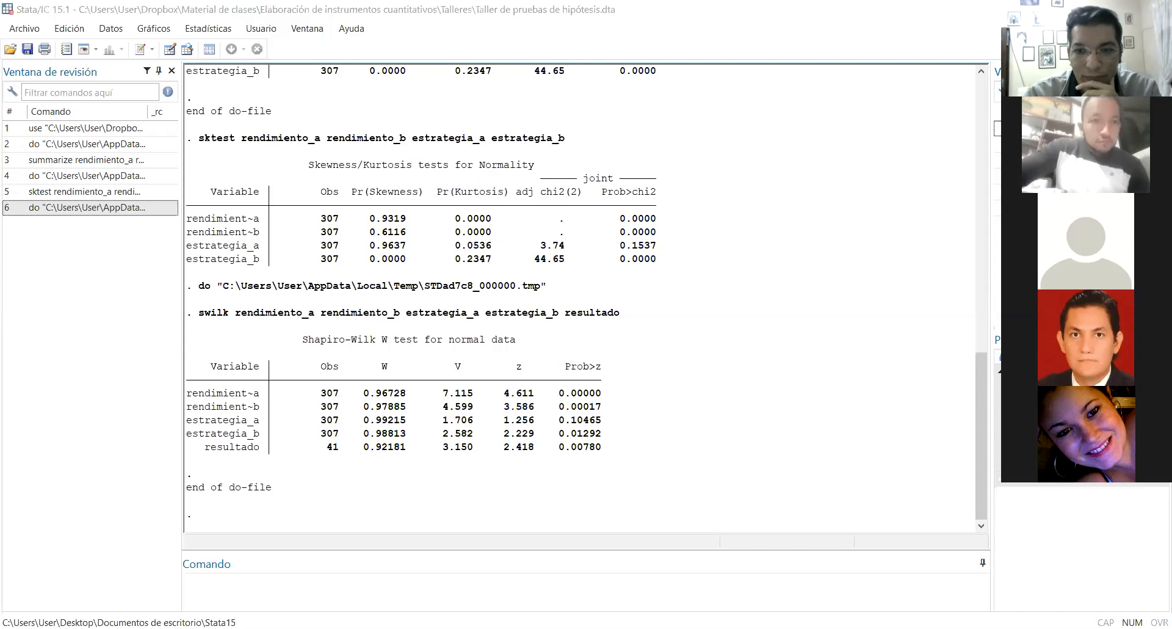
Step: Reopen the do-file and delete the variable resultado from the swilk command line
left_click(873, 570)
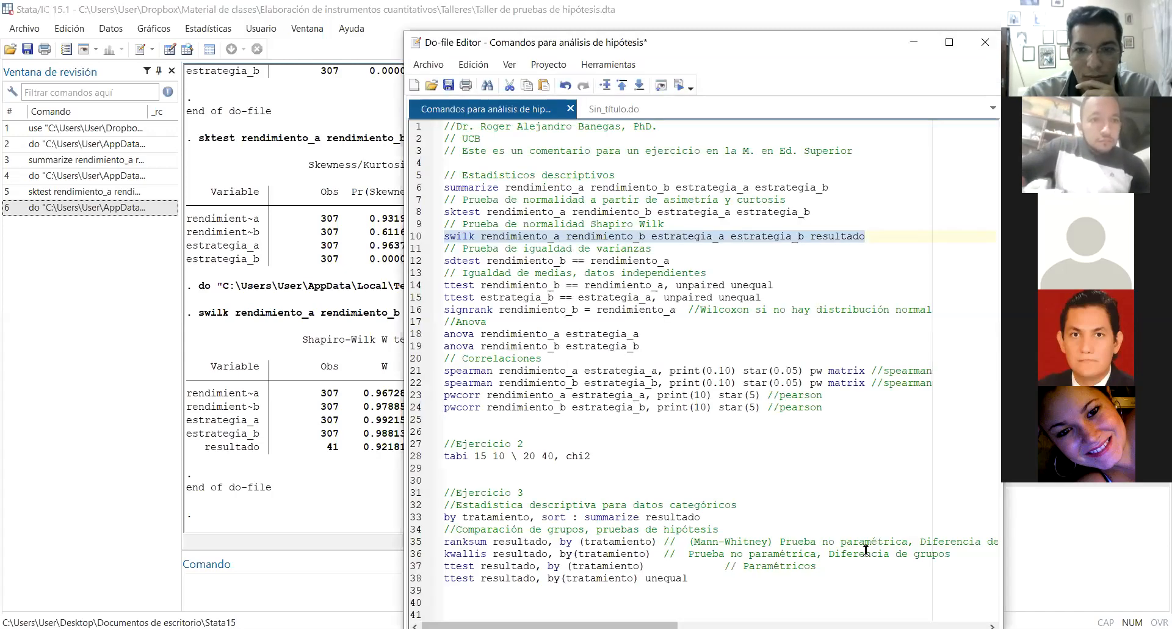
left_click(855, 251)
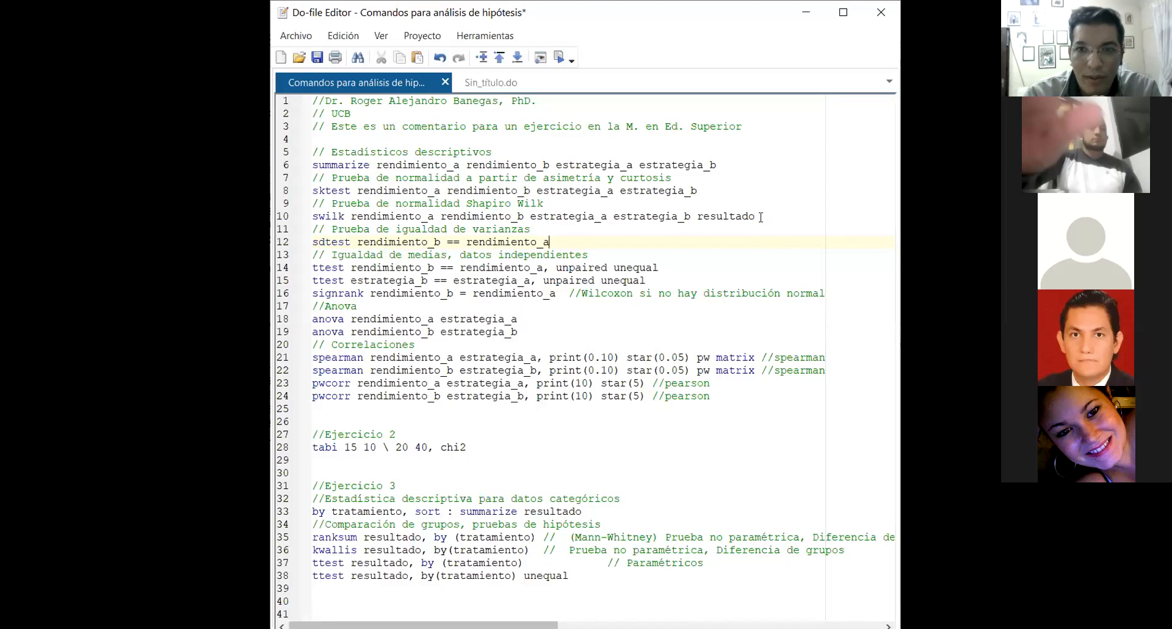
left_click_drag(761, 216, 698, 215)
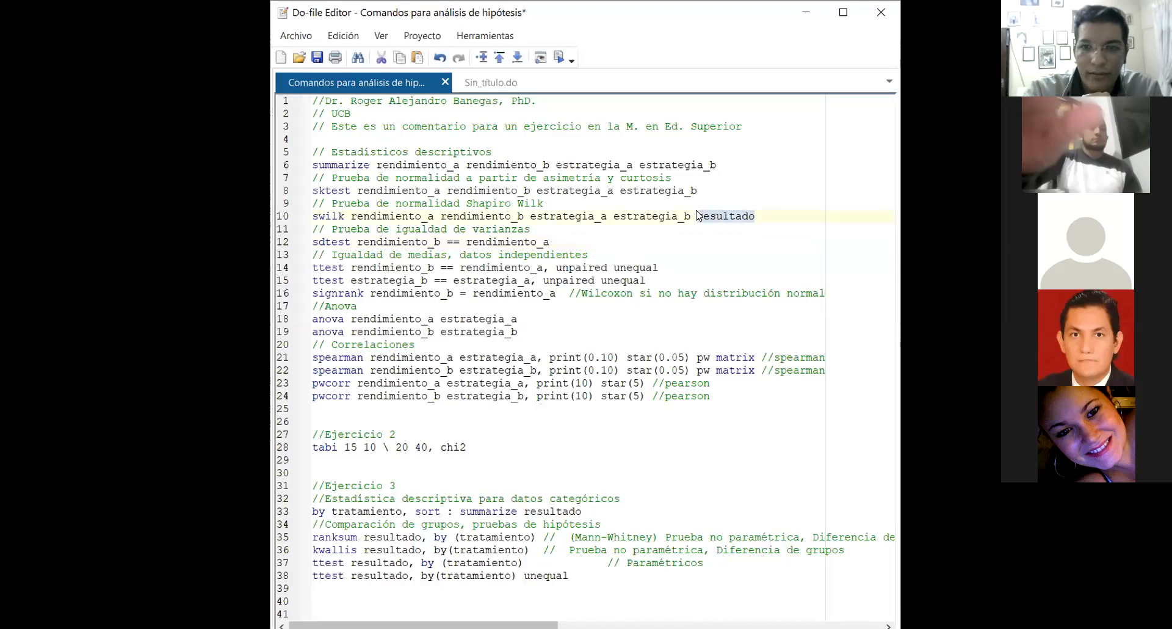
key("Delete")
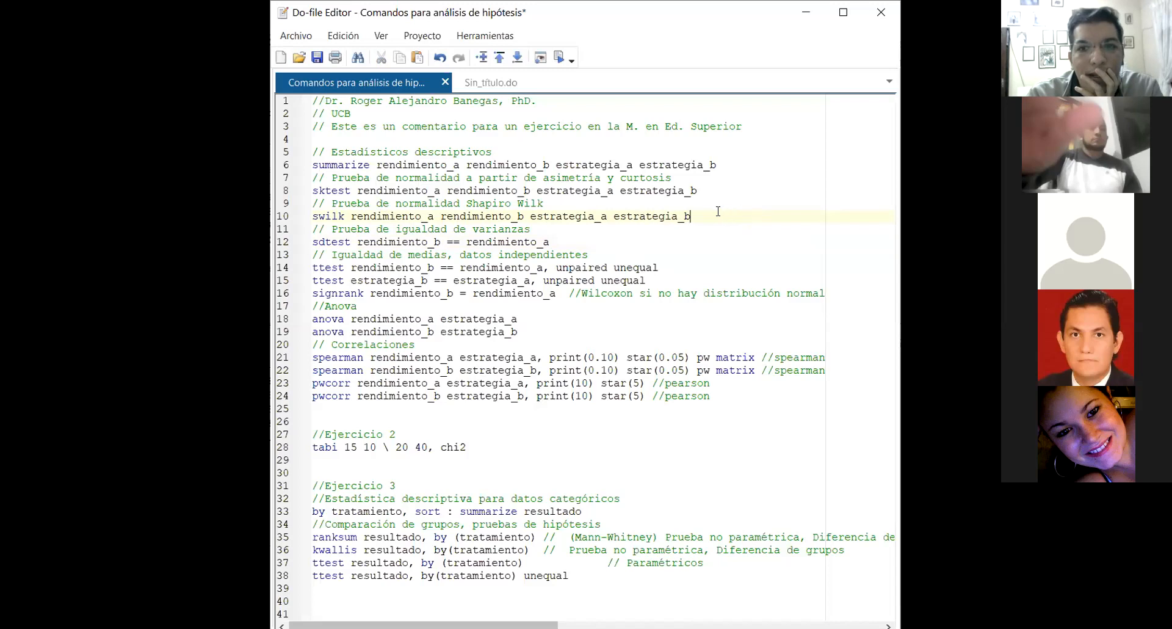
Step: Run the shortened swilk line for rendimiento_a, rendimiento_b, estrategia_a and estrategia_b
left_click_drag(718, 213, 303, 217)
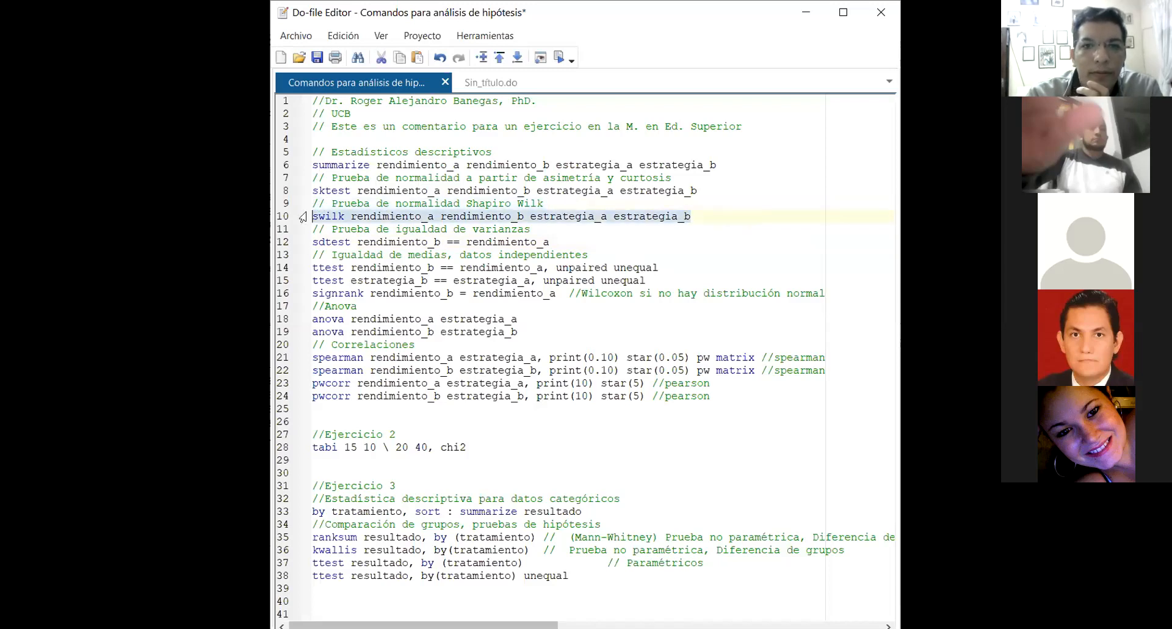
left_click(558, 57)
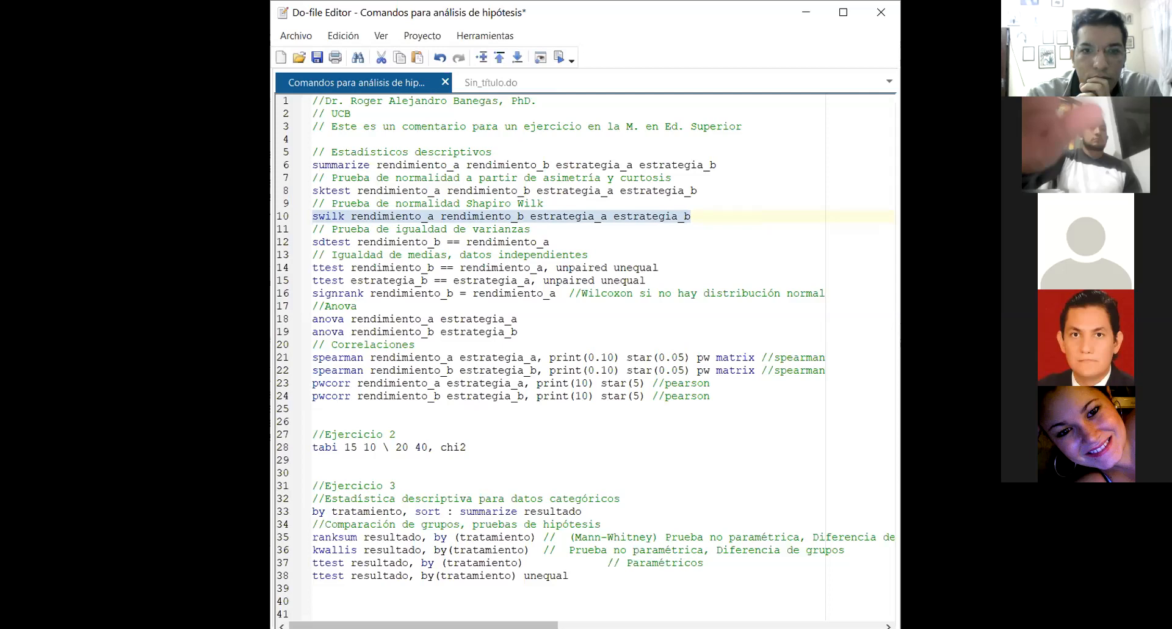
key("ctrl+d")
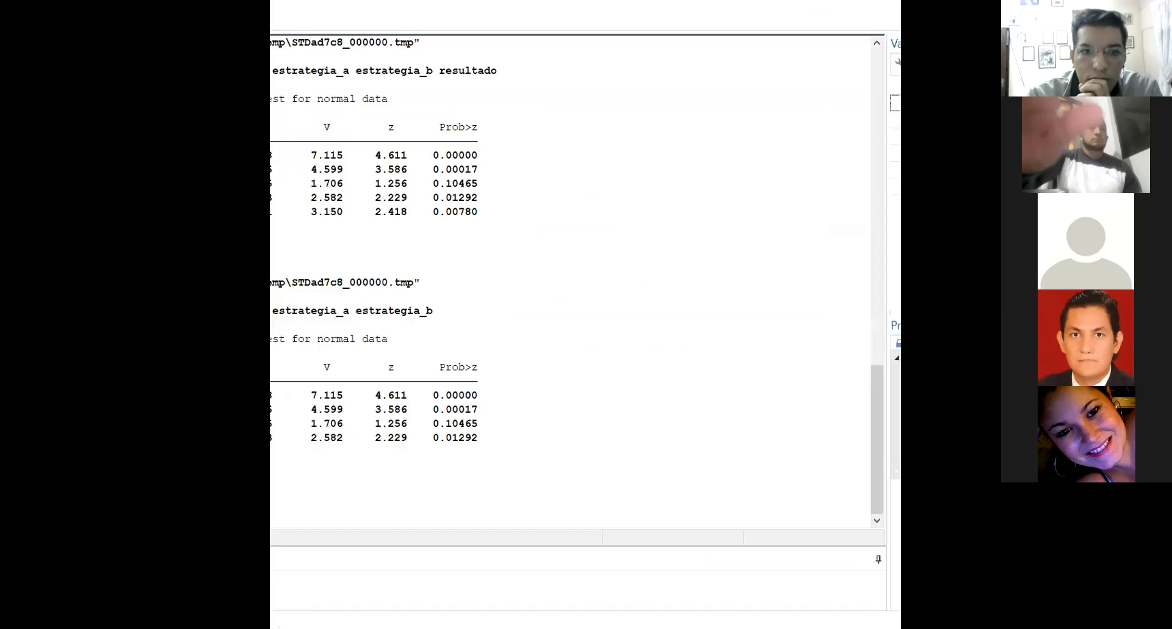
Step: Copy the latest Shapiro-Wilk results table from Stata into the Notepad notes below the kurtosis hypotheses
left_click_drag(270, 337, 466, 461)
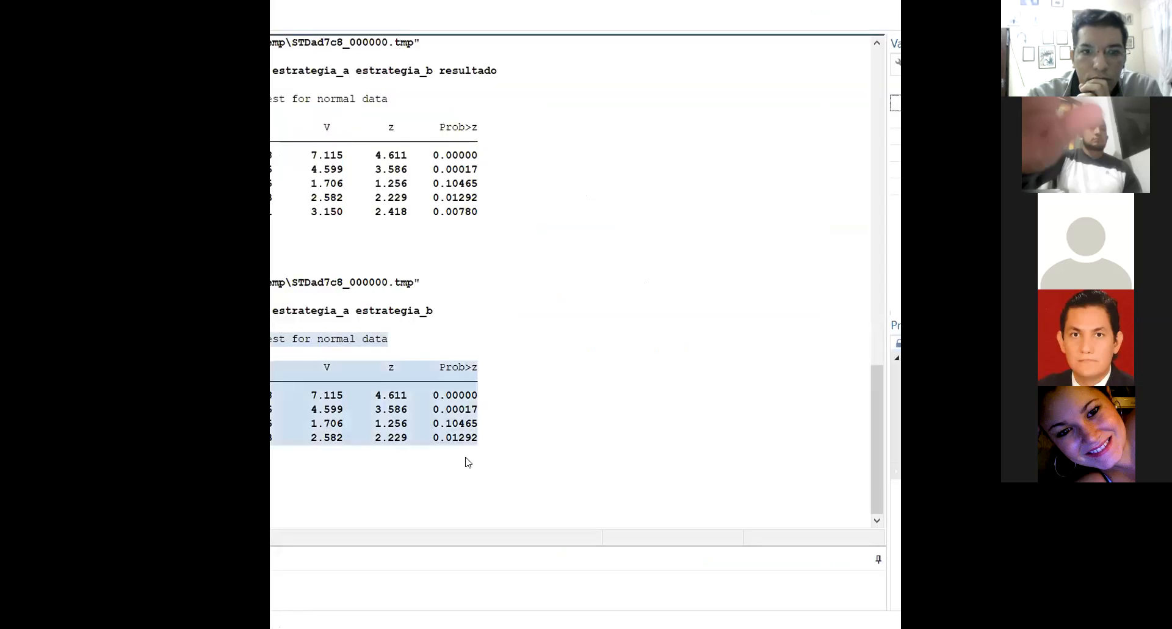
right_click(402, 421)
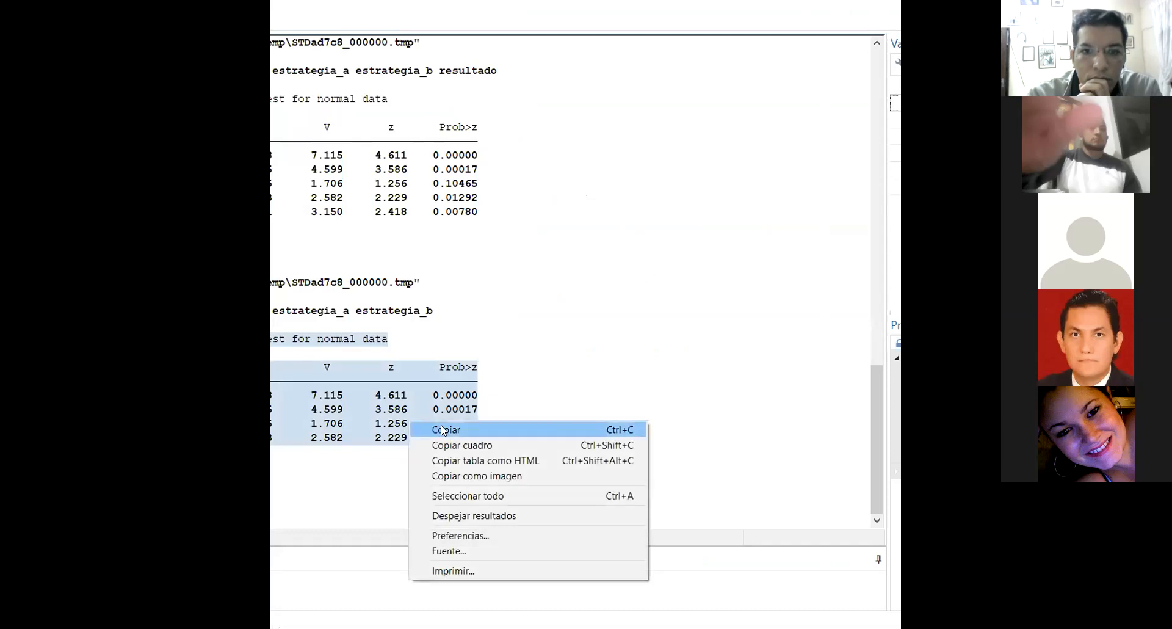
left_click(441, 427)
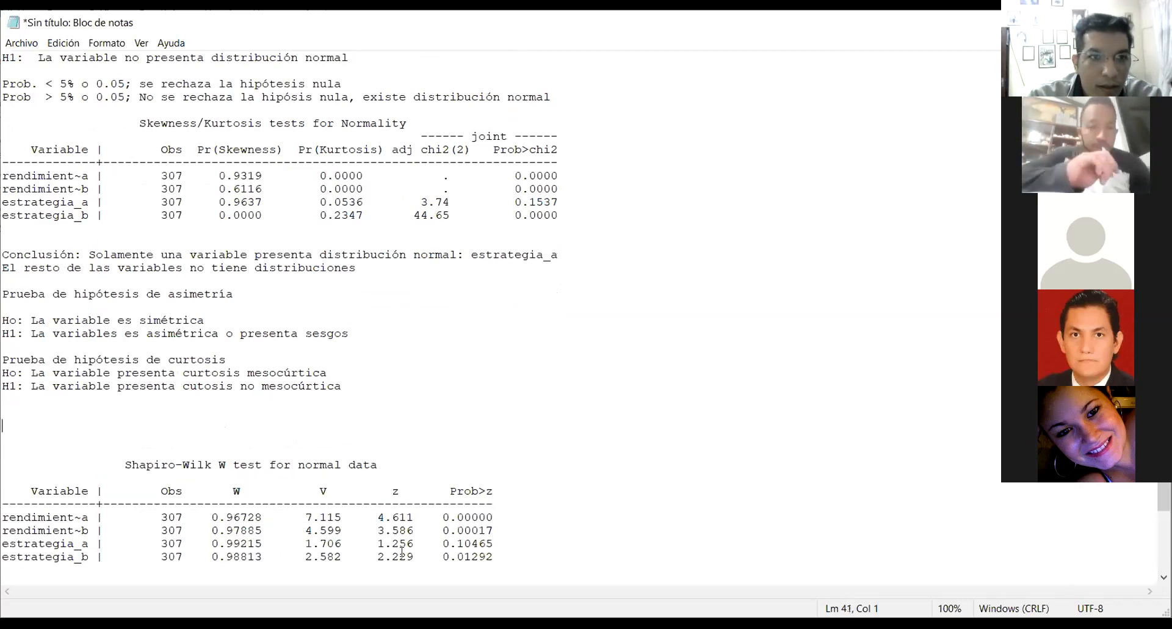
Step: Duplicate the normality Ho and H1 lines and the two Prob. 5% decision rules above the Shapiro-Wilk table
key("Up")
key("Up")
key("Up")
key("Up")
key("Up")
key("Up")
key("Up")
key("Up")
key("Up")
key("Up")
key("Up")
key("Up")
key("Up")
key("Up")
key("Up")
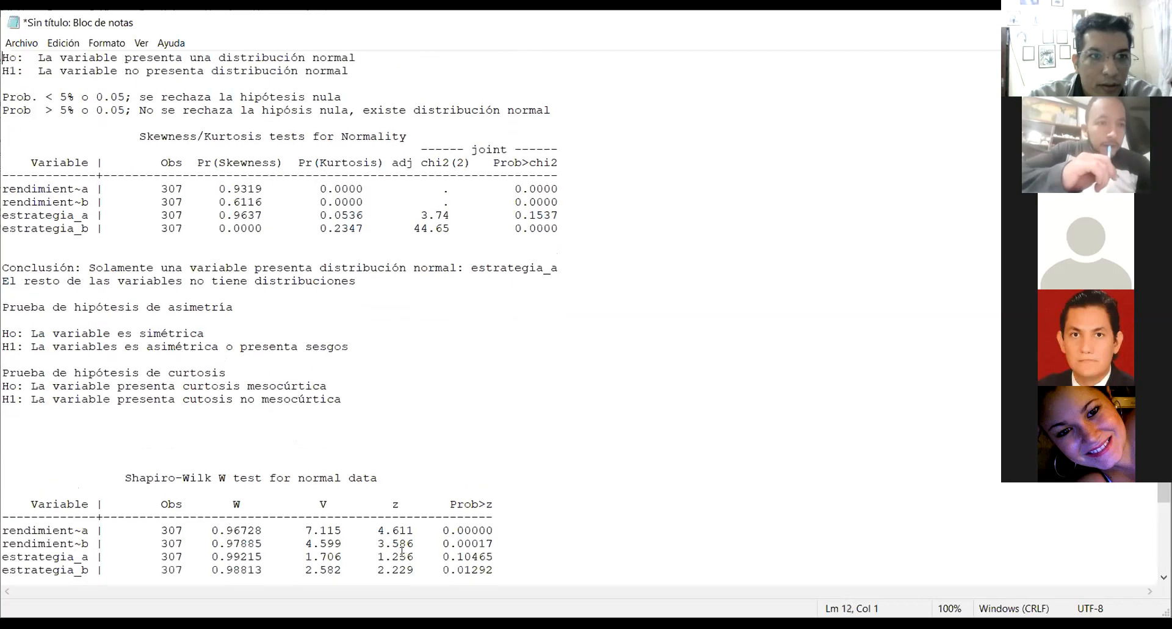
key("shift+Down")
key("shift+Down")
key("shift+Down")
key("shift+Down")
key("shift+Down")
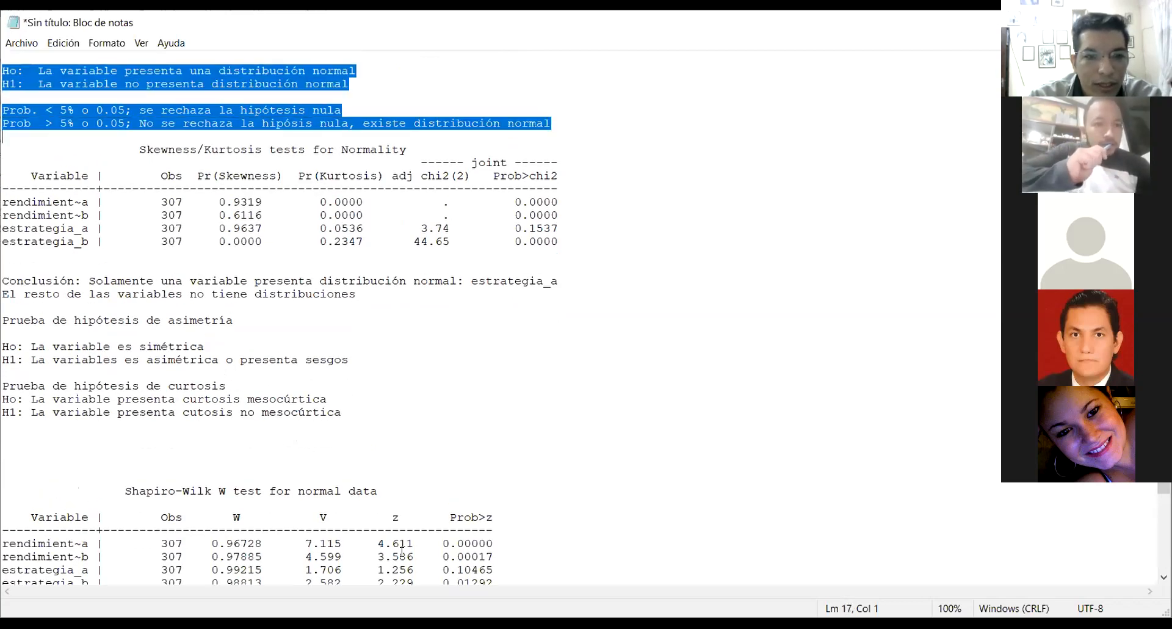
key("Down")
key("Down")
key("Down")
key("Down")
key("Down")
key("Down")
key("Down")
key("Down")
key("Down")
key("Down")
key("Down")
key("Down")
key("Down")
key("Down")
key("Down")
key("Down")
key("Down")
key("Down")
key("Down")
key("Down")
key("Up")
key("Up")
key("Up")
key("Up")
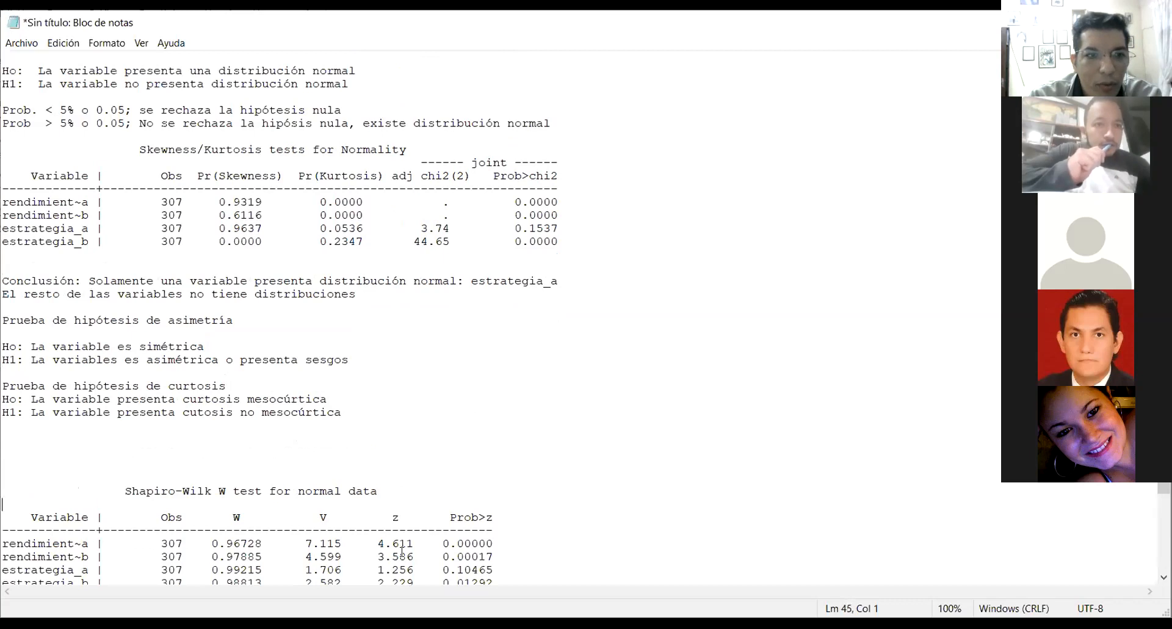
key("Return")
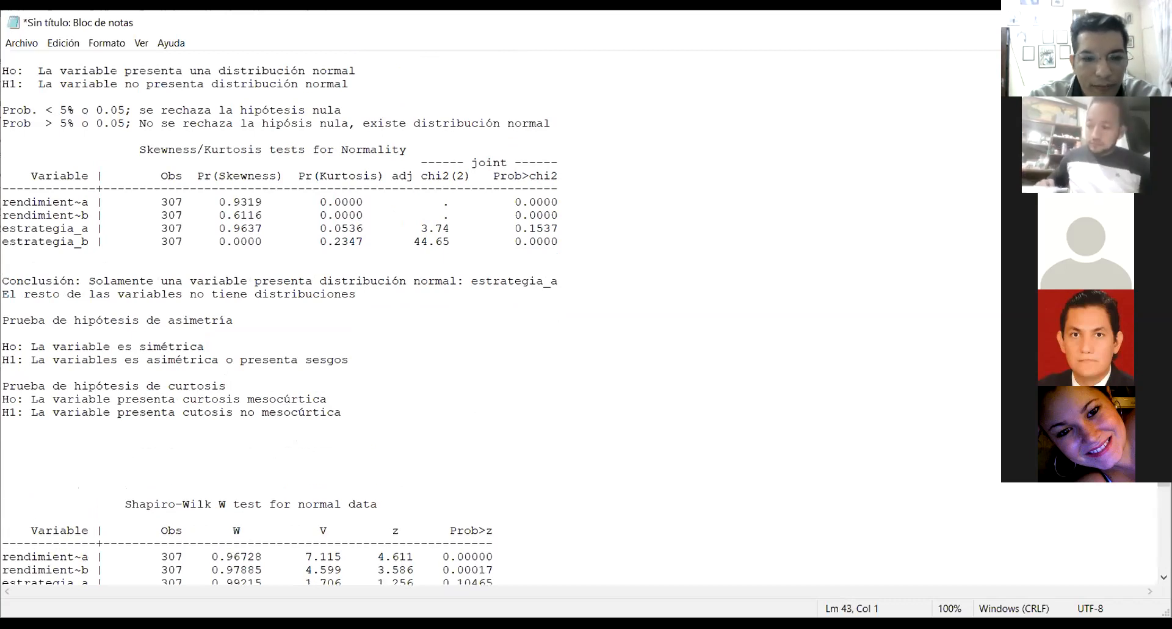
key("ctrl+v")
Step: Examine the Shapiro-Wilk table's Prob>z values against the normality hypotheses and the 5% decision rules
key("Down")
key("Down")
key("Down")
key("Down")
key("Down")
key("Down")
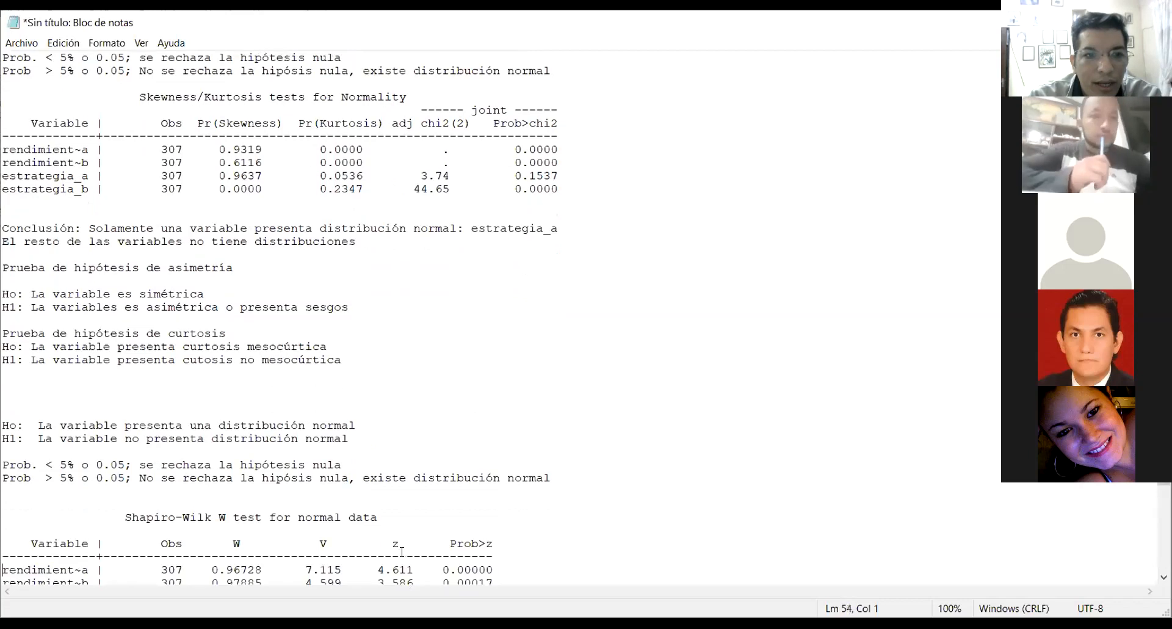
key("Down")
key("Down")
key("Down")
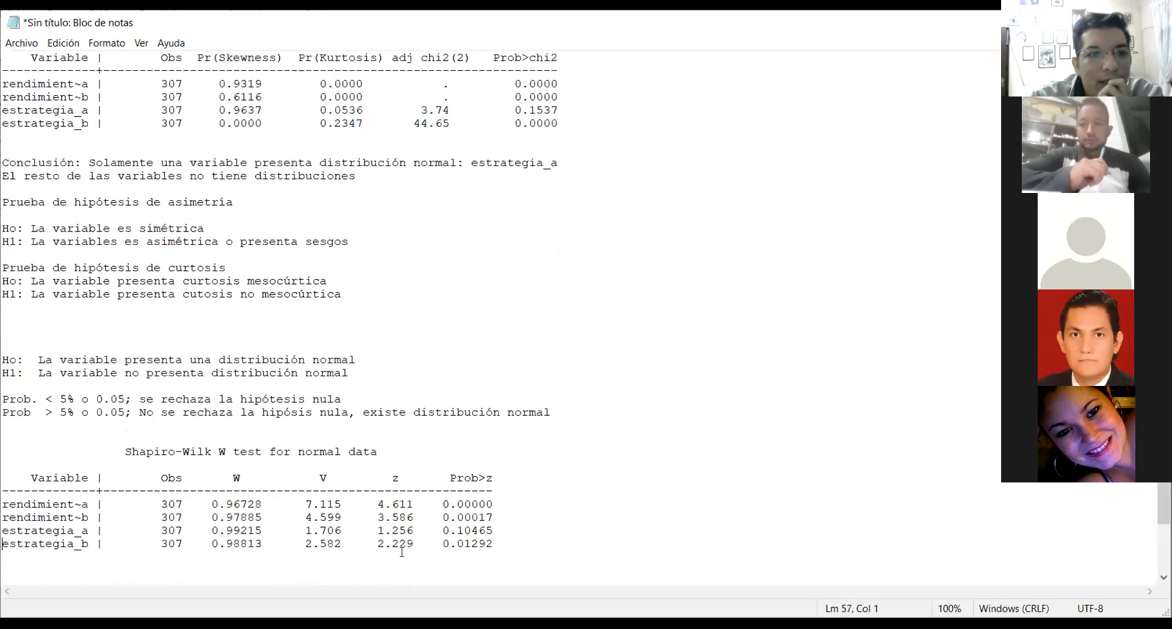
key("Up")
key("Up")
key("Up")
key("Up")
key("Up")
key("Up")
key("Up")
key("Up")
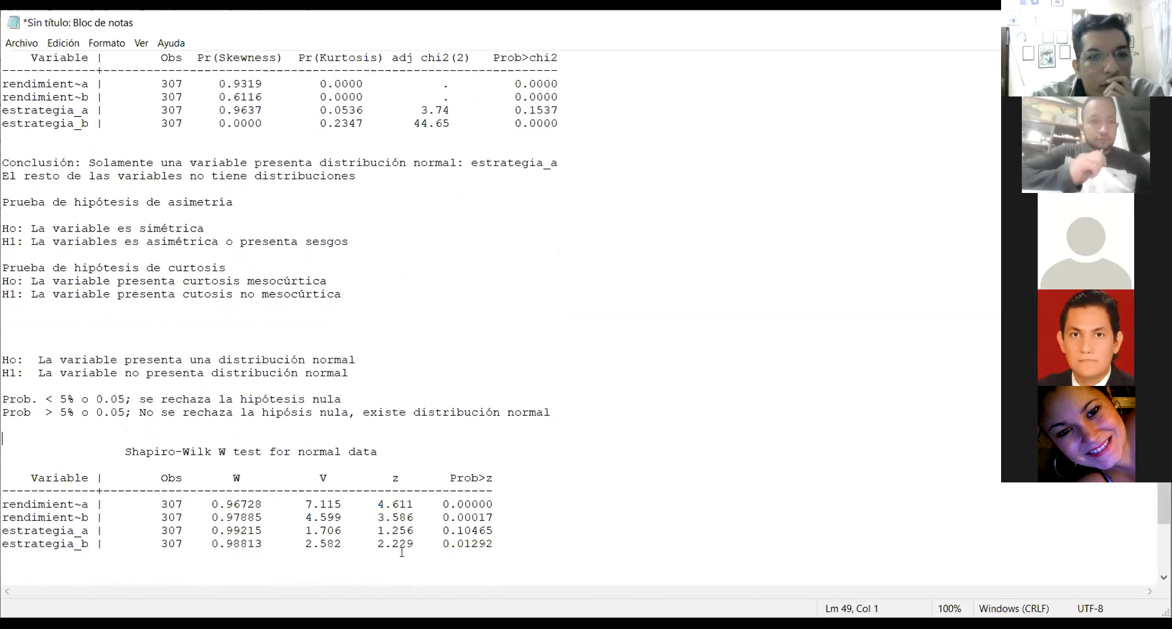
key("Up")
key("Up")
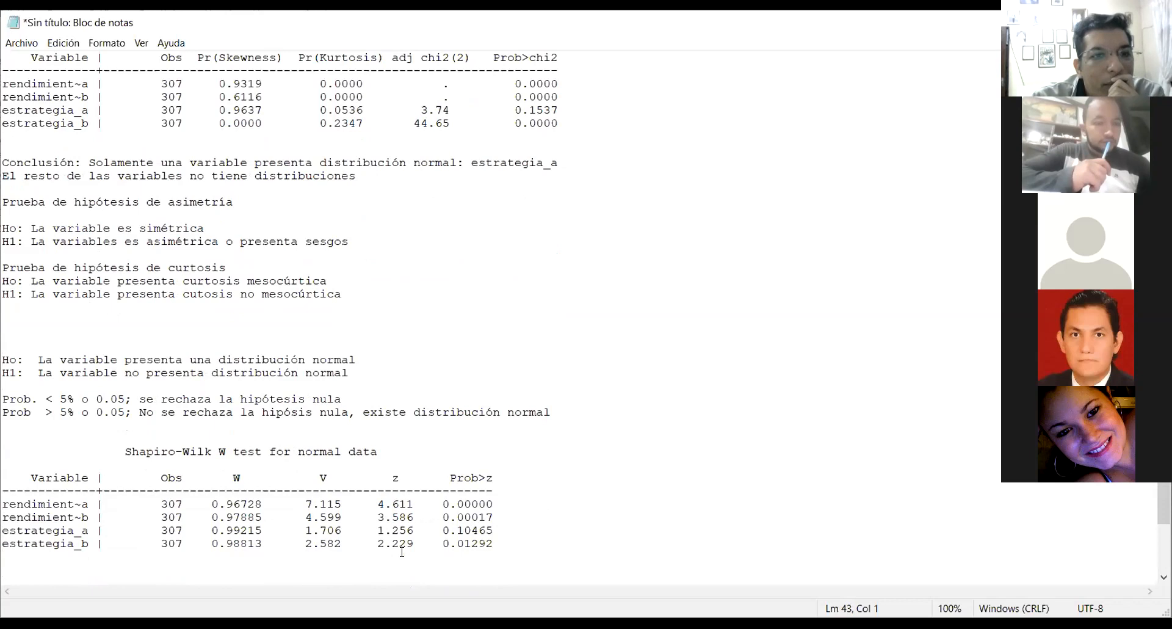
key("Down")
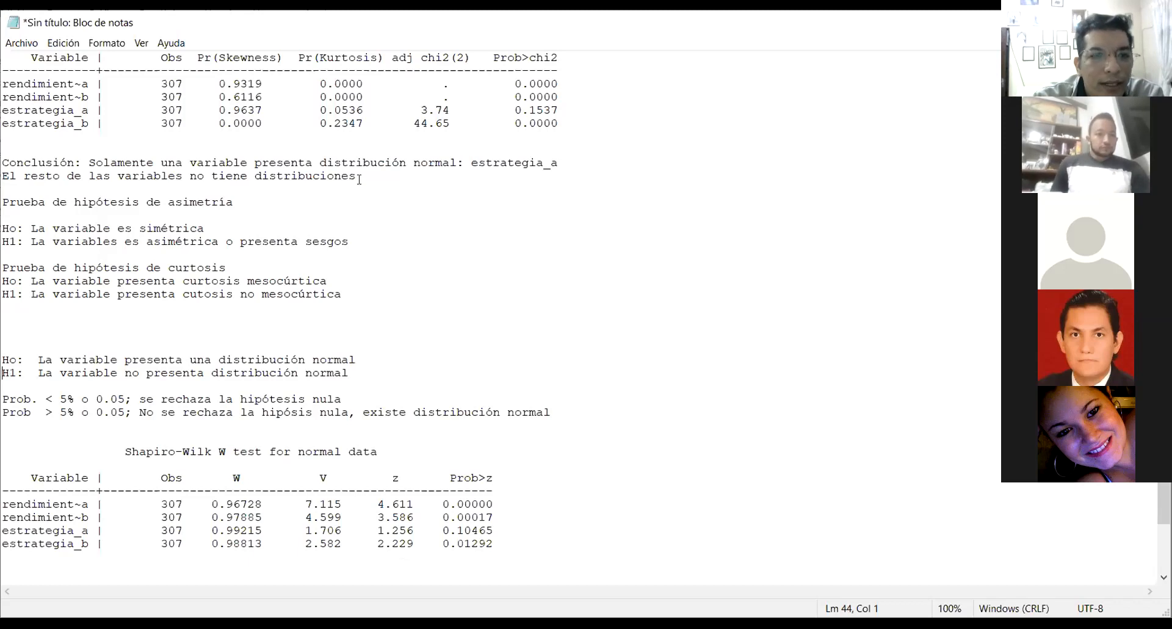
Step: Copy the two-line conclusion about estrategia_a and the remaining variables to the end of the notes, below the Shapiro-Wilk table
left_click_drag(365, 177, 3, 163)
key("ctrl+c")
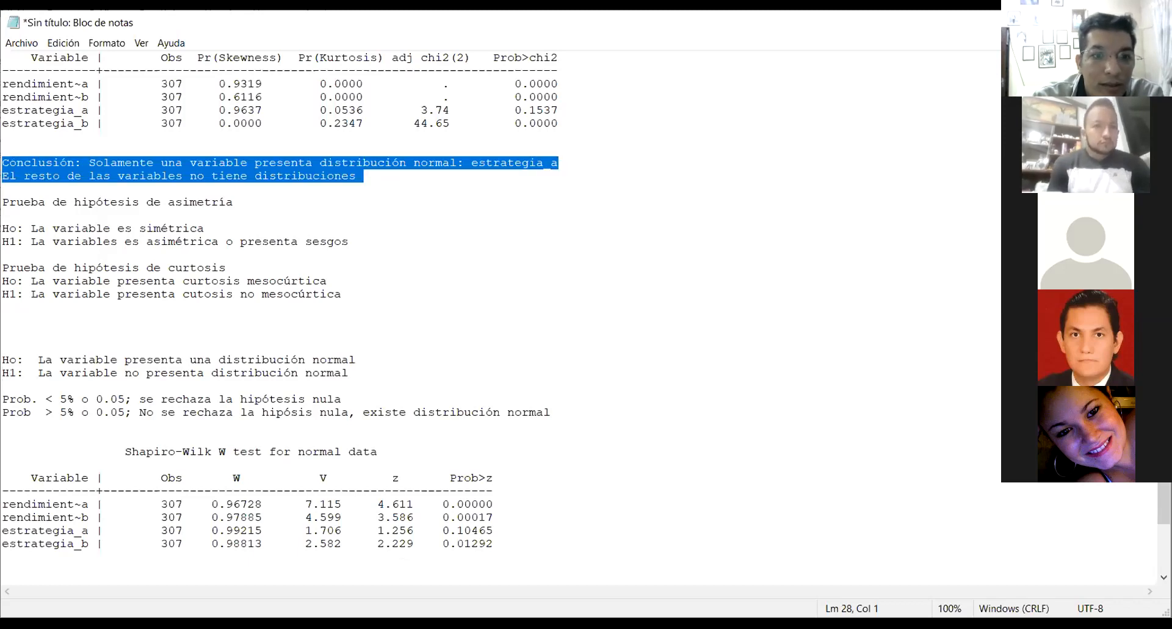
key("Down")
key("Down")
key("Down")
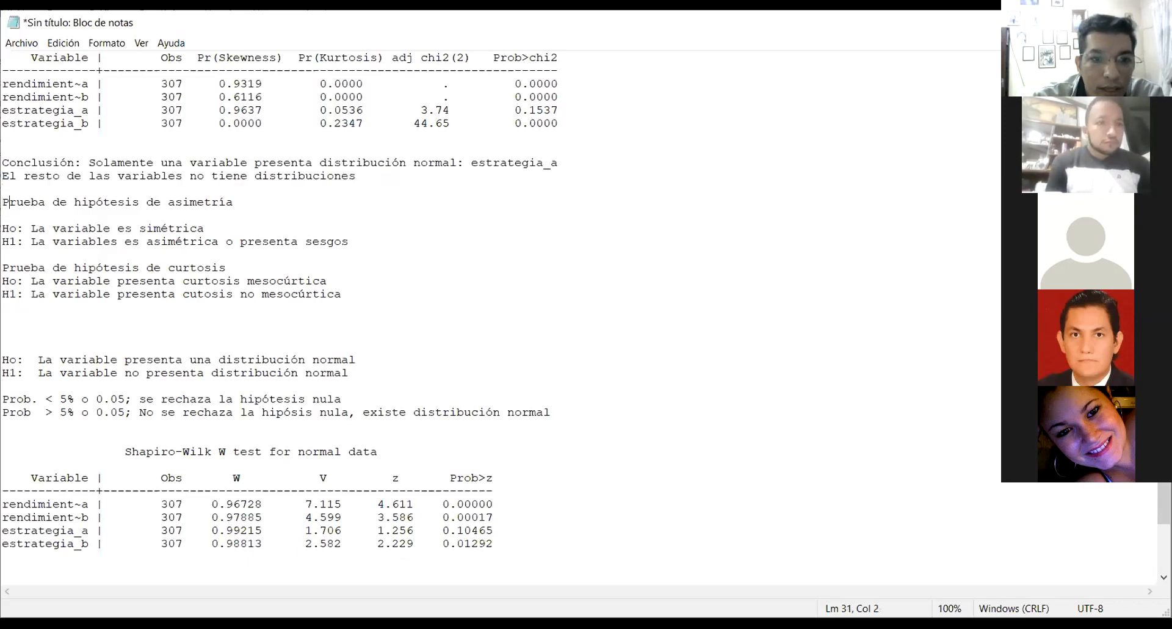
key("Right")
key("Right")
key("Right")
key("Right")
key("Right")
key("Right")
key("Right")
key("Right")
key("Right")
key("Right")
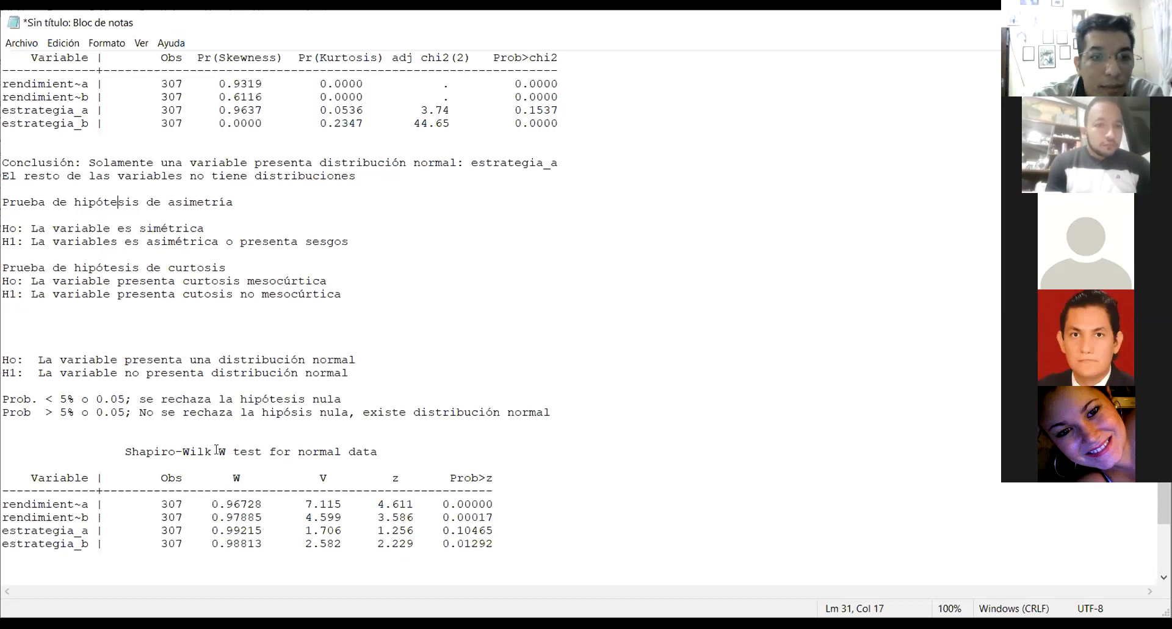
key("ctrl+End")
key("ctrl+v")
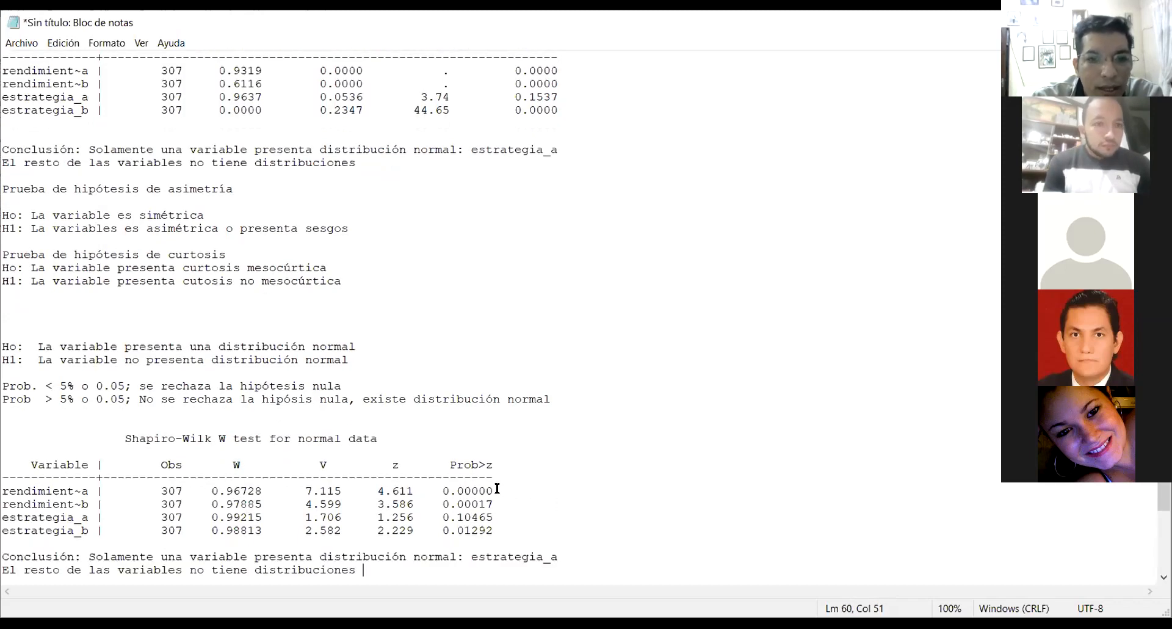
Step: Examine the Prob>z values of rendimiento_a and rendimiento_b in the Shapiro-Wilk table and the conclusion below it
left_click_drag(494, 498, 443, 491)
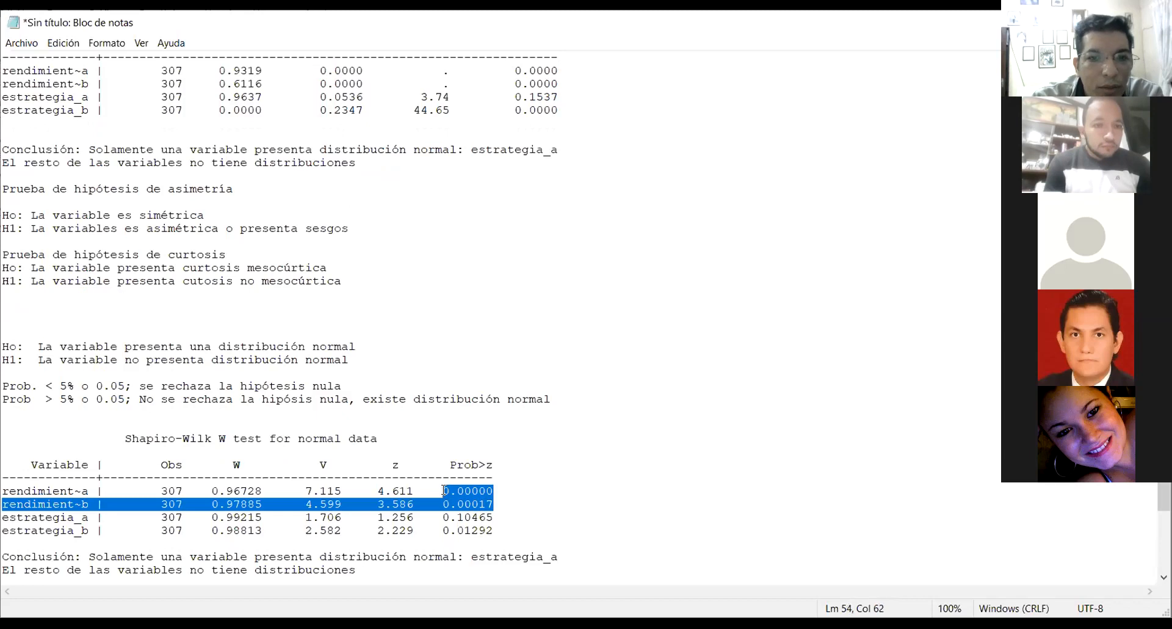
left_click(443, 491)
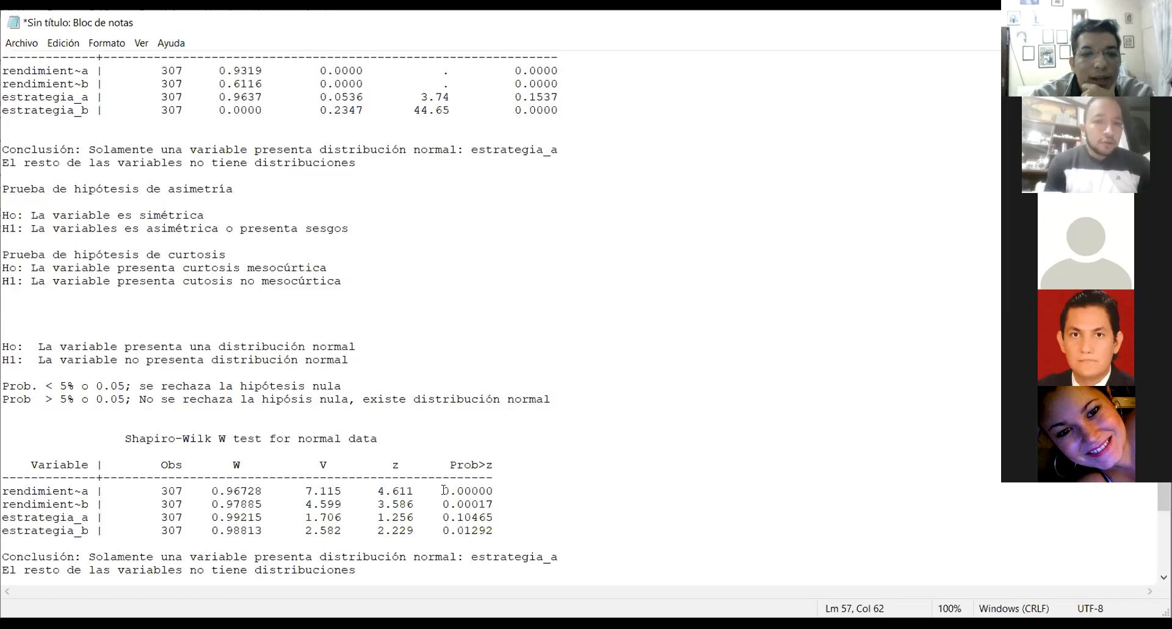
key("Down")
key("Down")
key("Down")
key("Down")
key("Down")
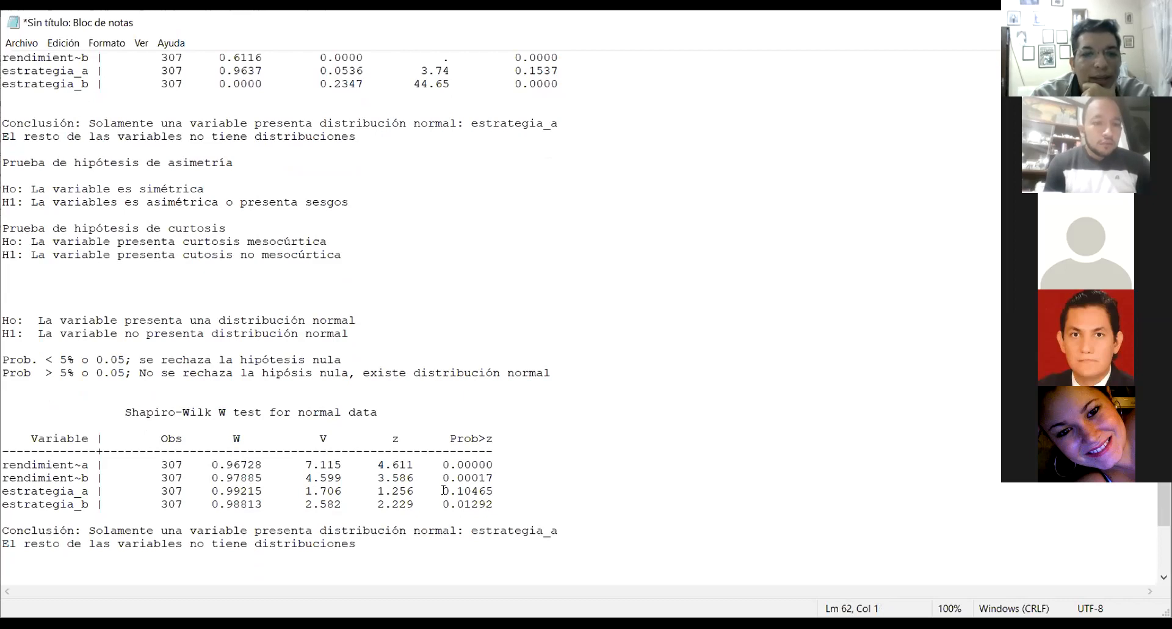
key("Down")
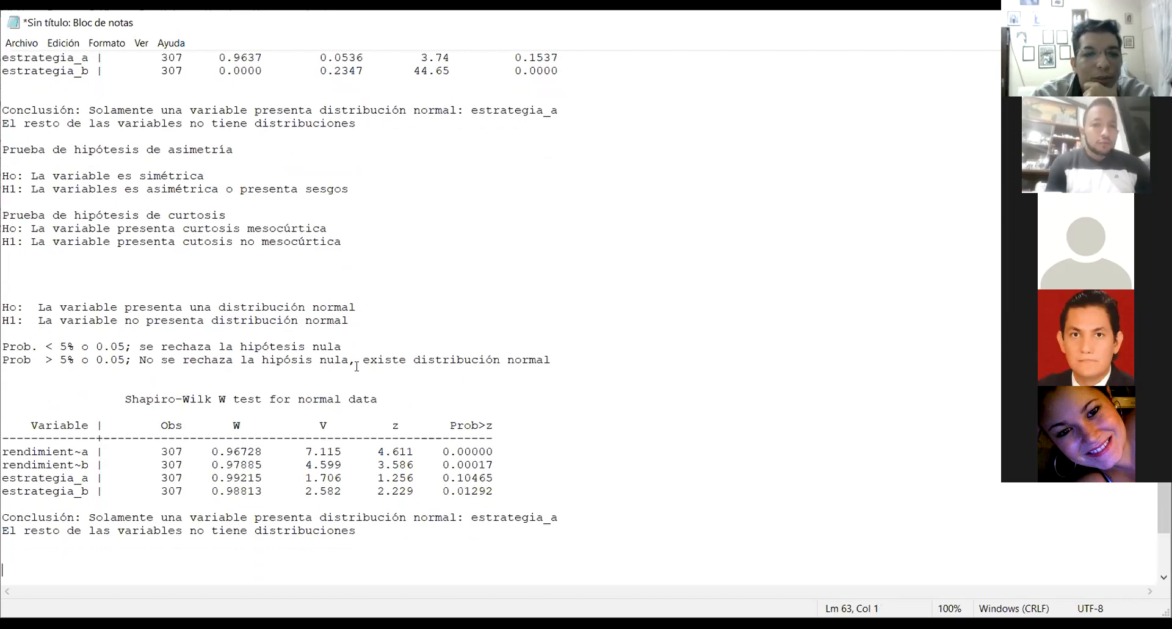
Step: Complete the last conclusion line below the Shapiro-Wilk table as "El resto de las variables no tiene distribución normal"
left_click(392, 528)
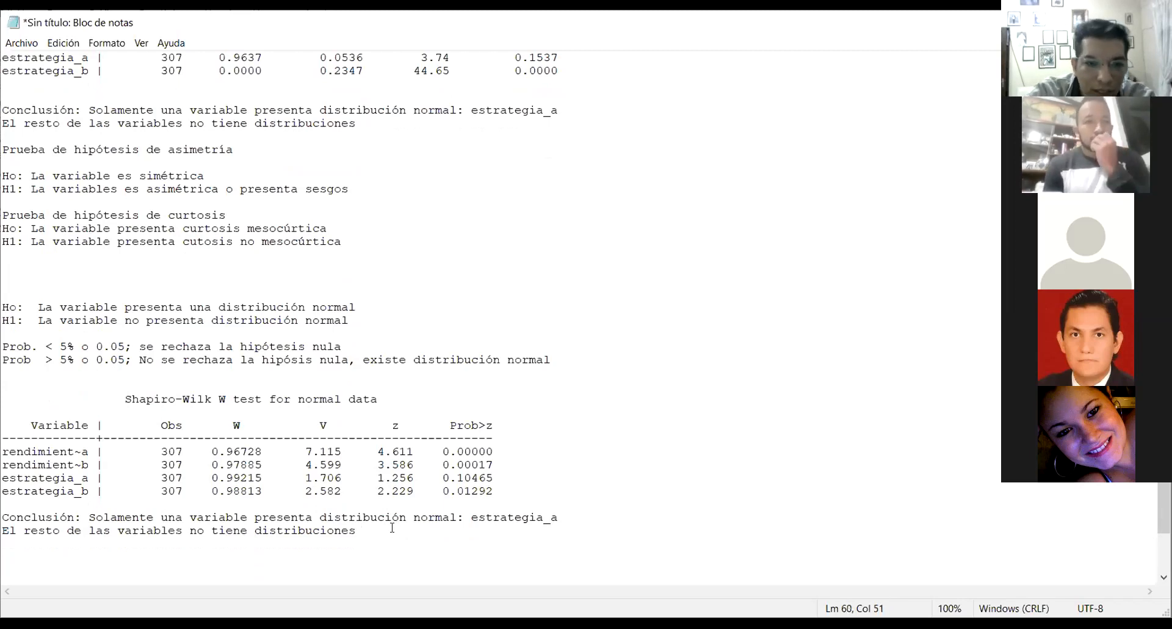
type("normales")
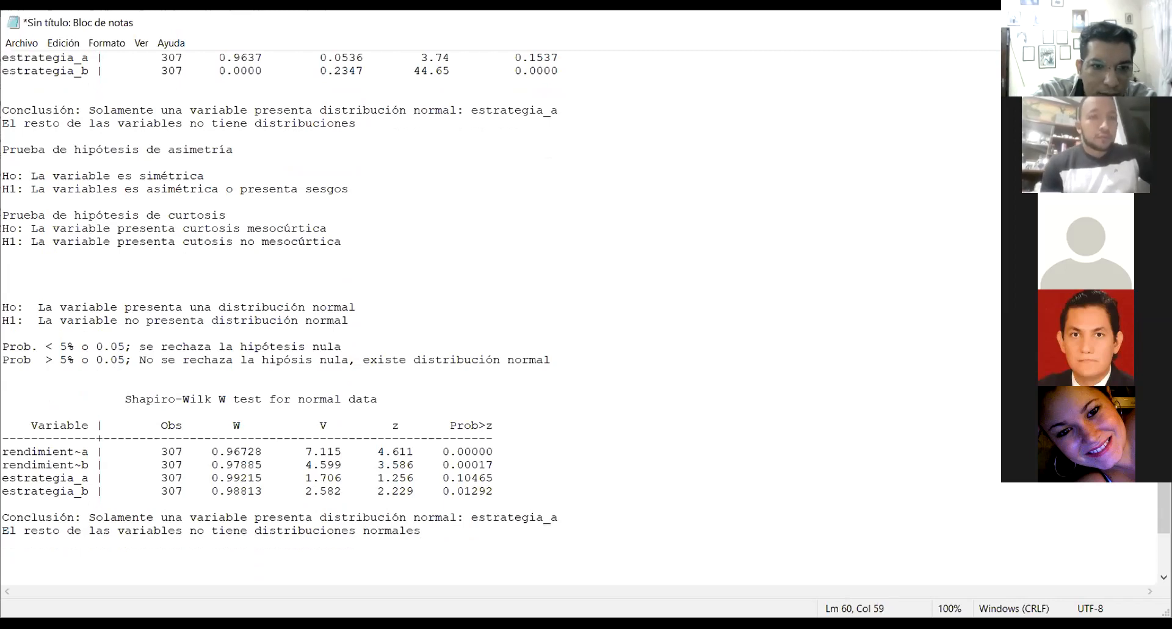
key("BackSpace")
key("BackSpace")
key("BackSpace")
key("BackSpace")
key("BackSpace")
key("BackSpace")
key("BackSpace")
key("BackSpace")
key("BackSpace")
key("BackSpace")
key("BackSpace")
key("BackSpace")
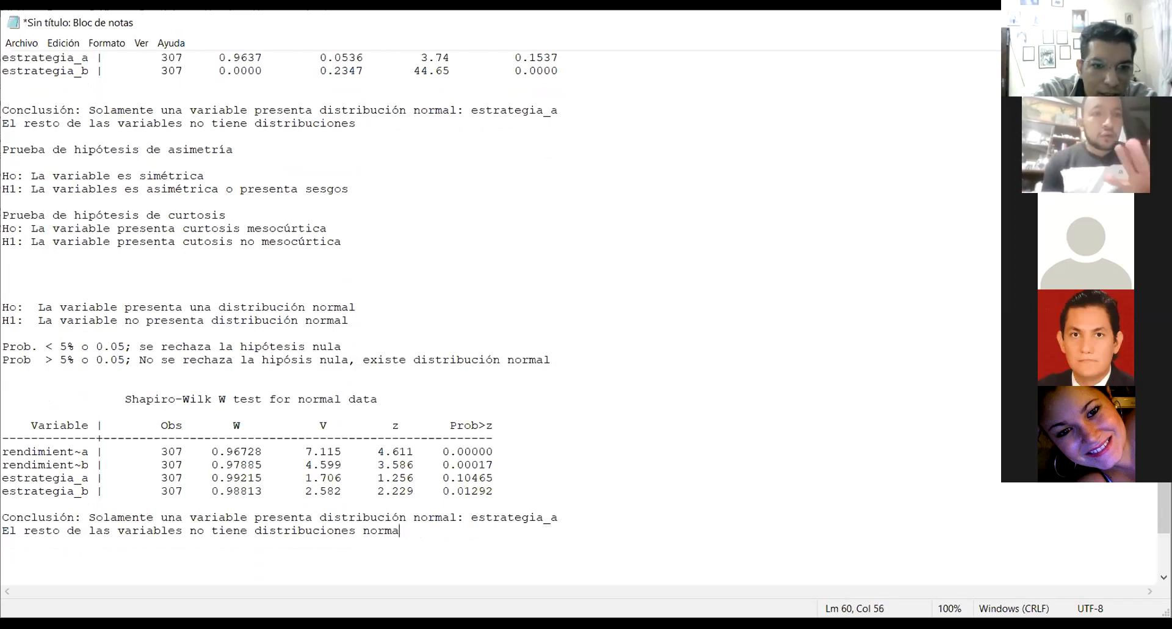
key("BackSpace")
type("ón")
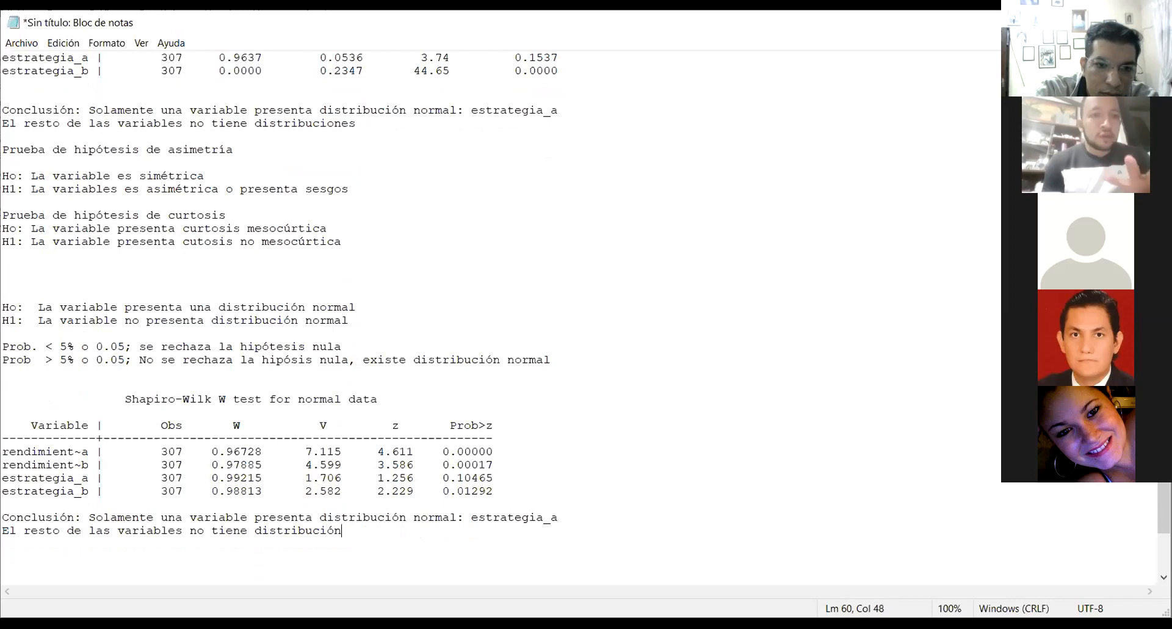
type(" normal")
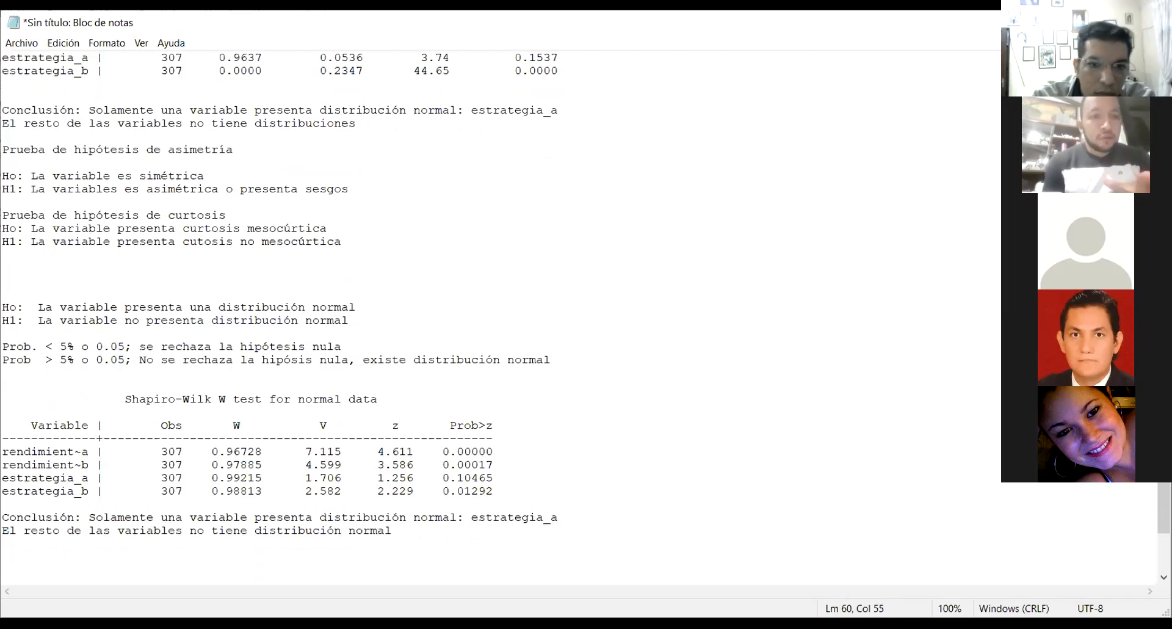
Step: Remove a blank line between the kurtosis hypotheses and the normality Ho line above the Shapiro-Wilk table
key("Up")
key("Up")
key("Up")
key("Up")
key("Up")
key("Up")
key("Up")
key("Up")
key("Up")
key("Up")
key("Up")
key("Up")
key("Up")
key("Up")
key("Up")
key("Up")
key("Up")
key("Up")
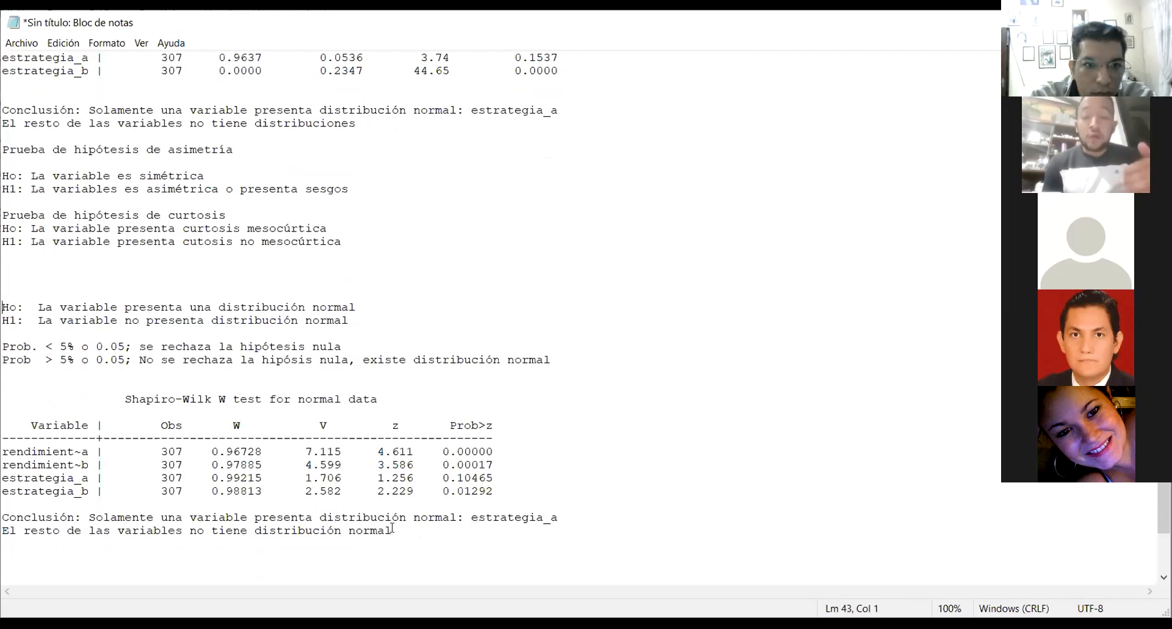
key("BackSpace")
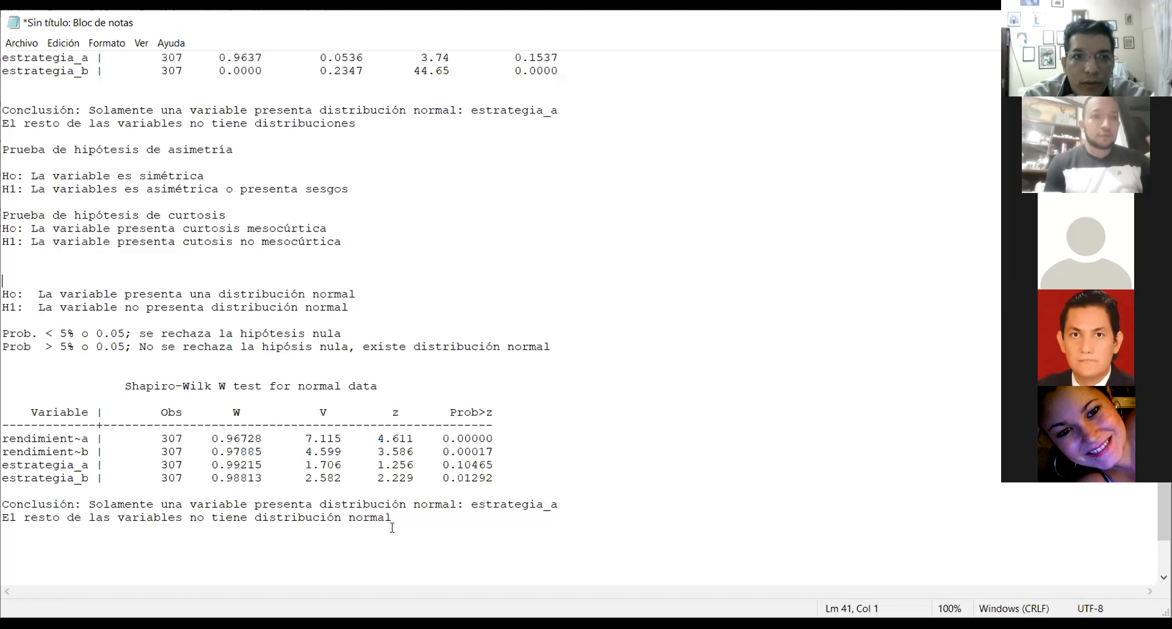
Step: Reword the ending of the earlier conclusion line, above the asymmetry hypotheses, to "distribución normal"
left_click_drag(379, 125, 252, 117)
type("di")
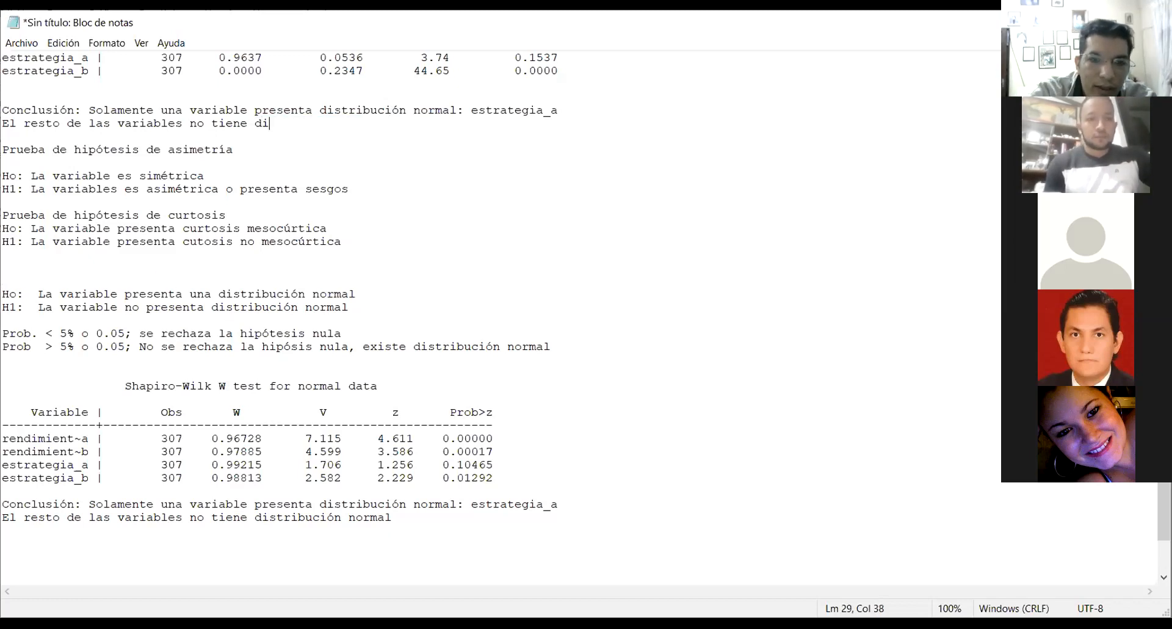
type("stricución norma")
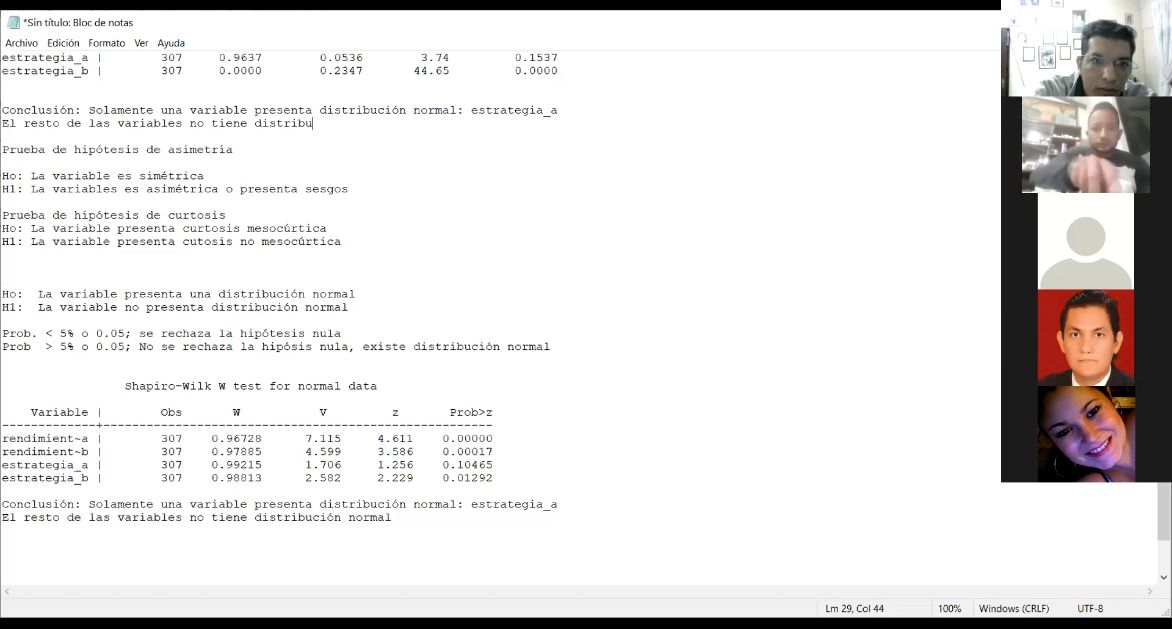
type("l")
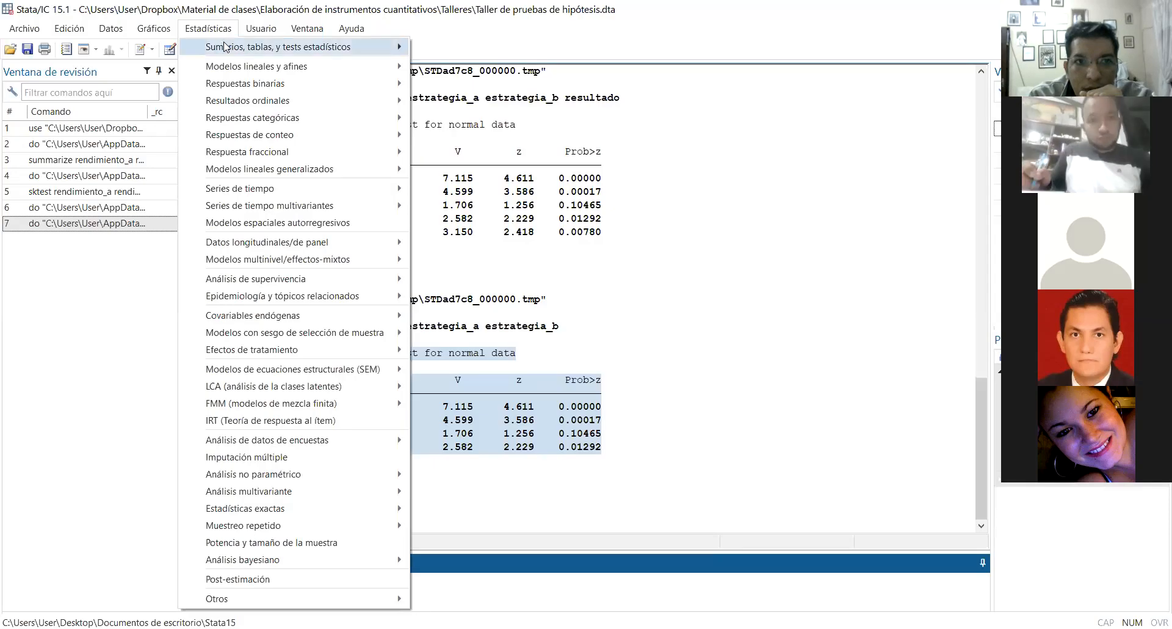
Step: Switch to Stata and run the Shapiro-Wilk normality test through its dialog for rendimiento_a, rendimiento_b, estrategia_a and estrategia_b
mouse_move(227, 48)
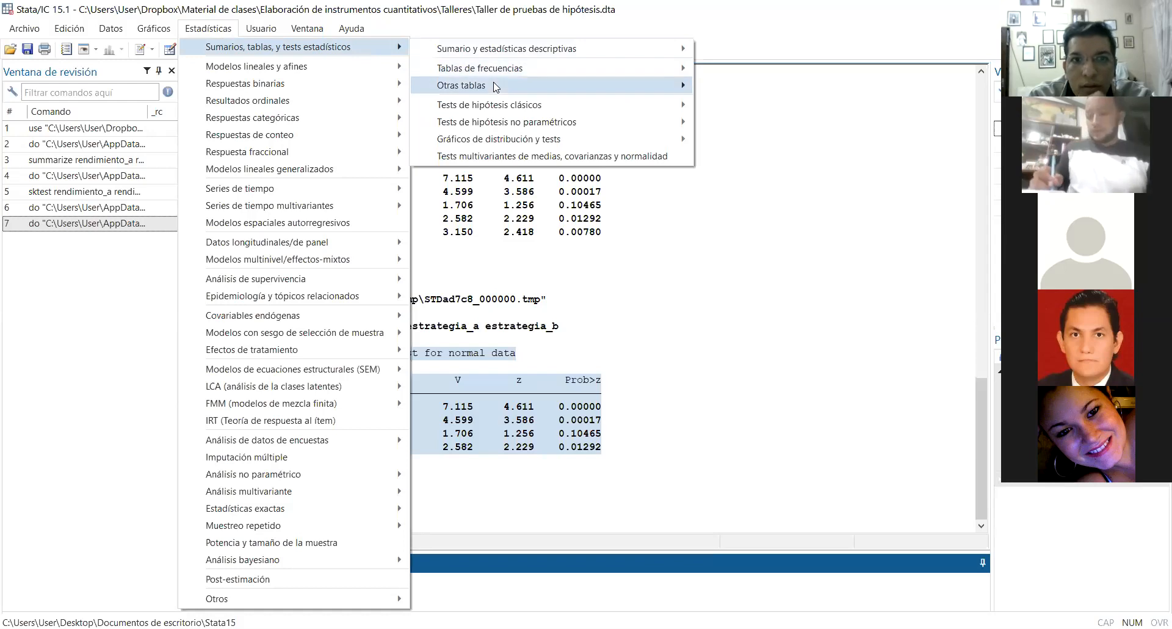
mouse_move(495, 87)
mouse_move(519, 144)
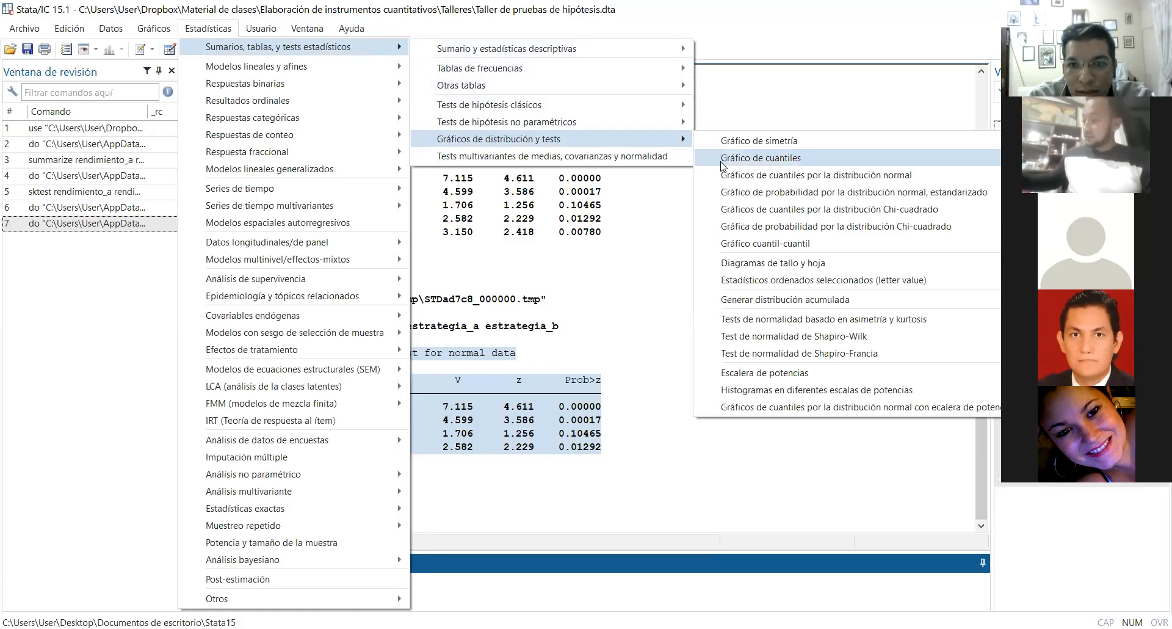
left_click(758, 338)
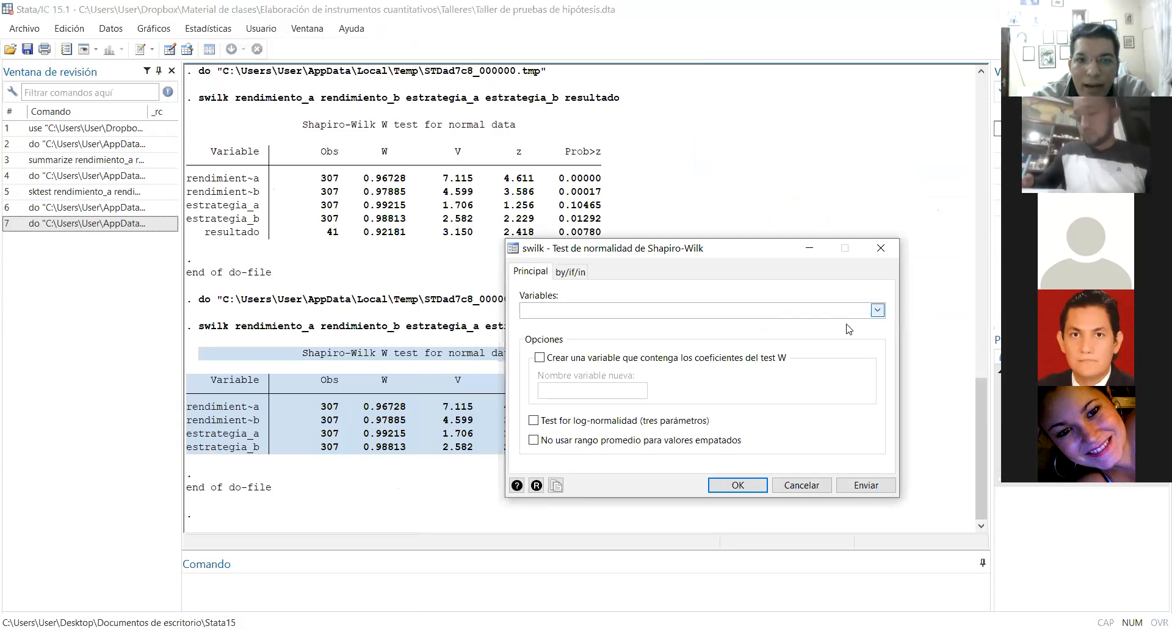
left_click(878, 311)
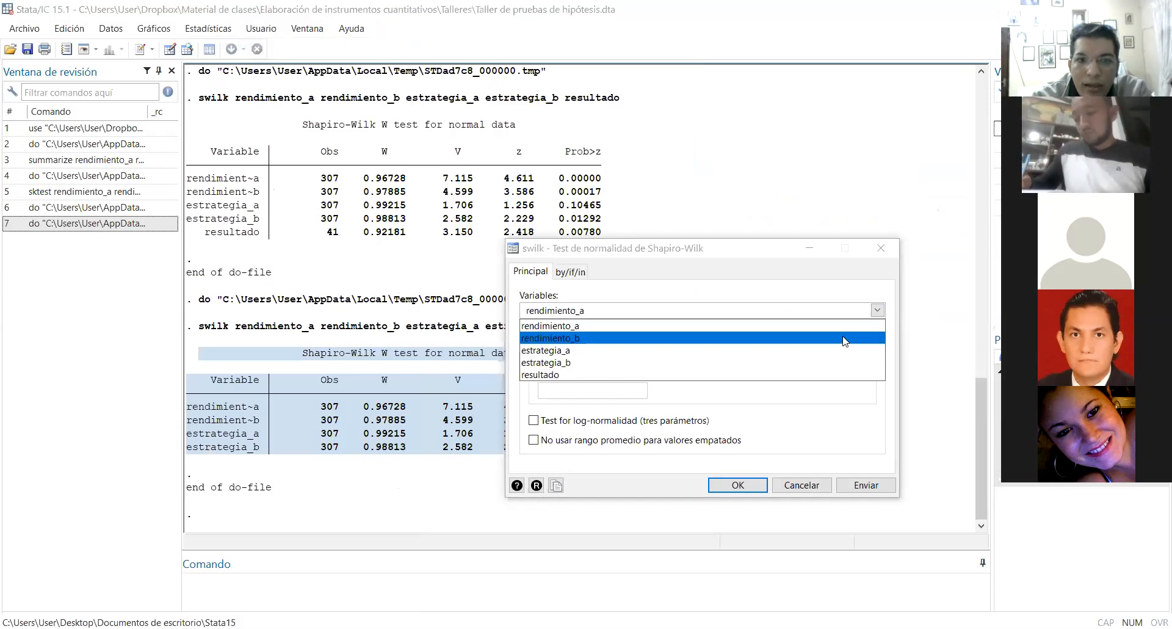
left_click(844, 339)
left_click(844, 351)
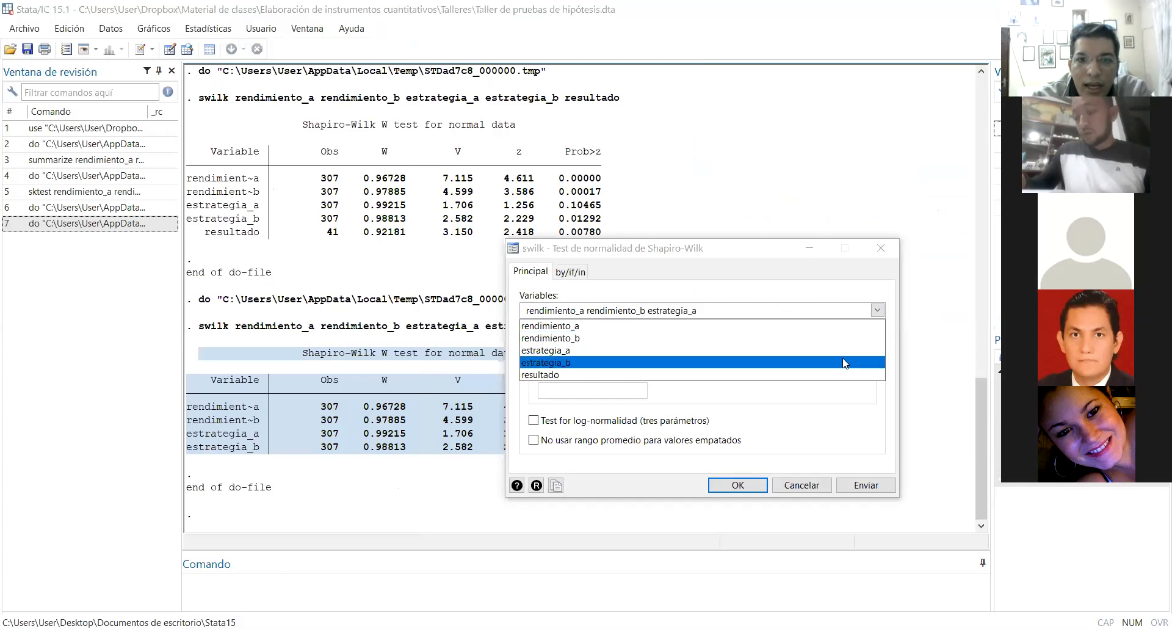
left_click(845, 363)
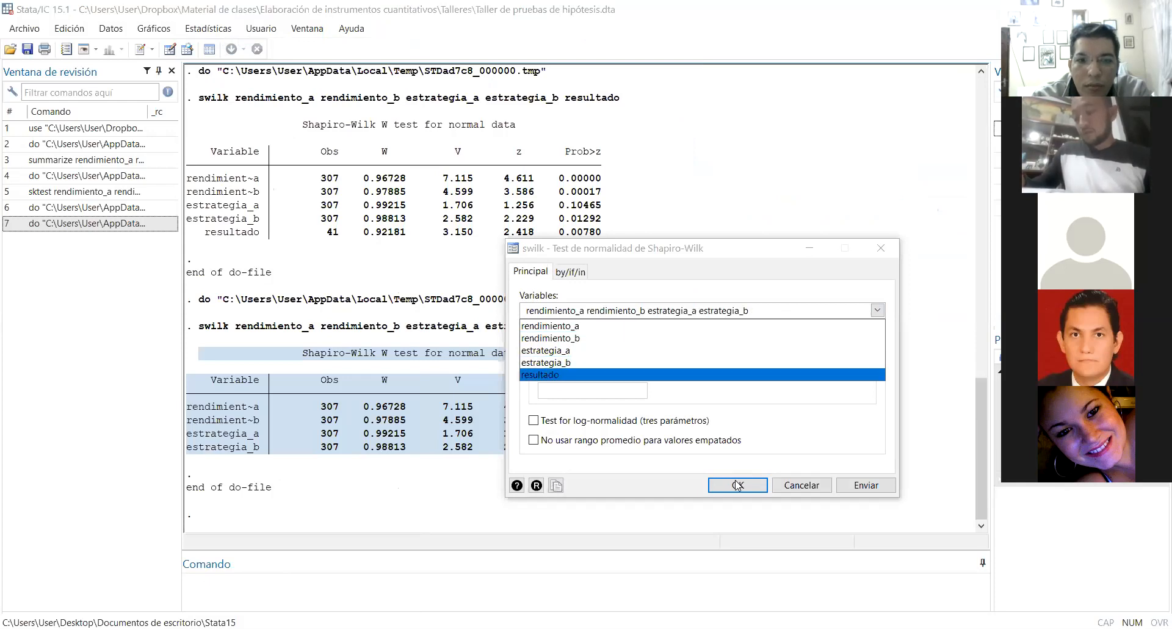
left_click(738, 485)
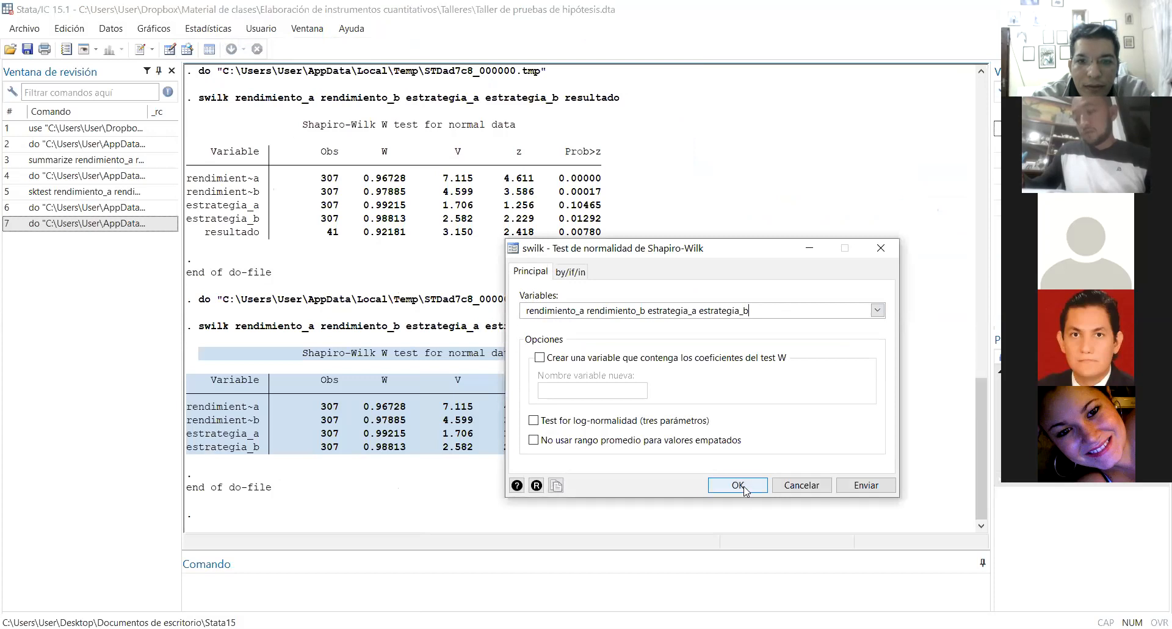
left_click(738, 486)
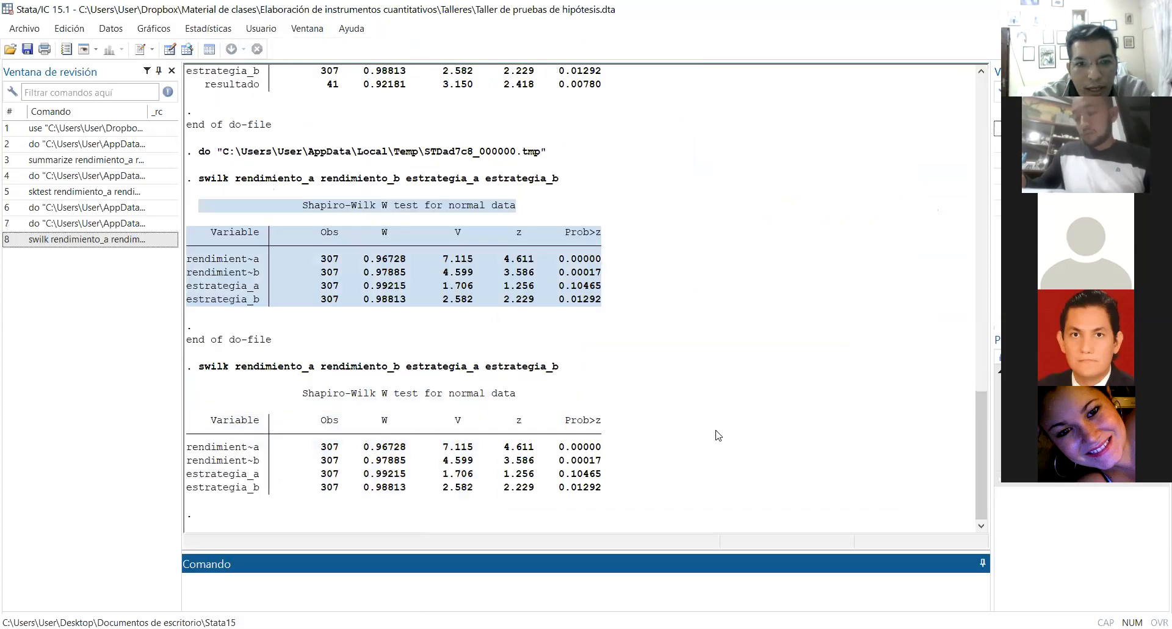
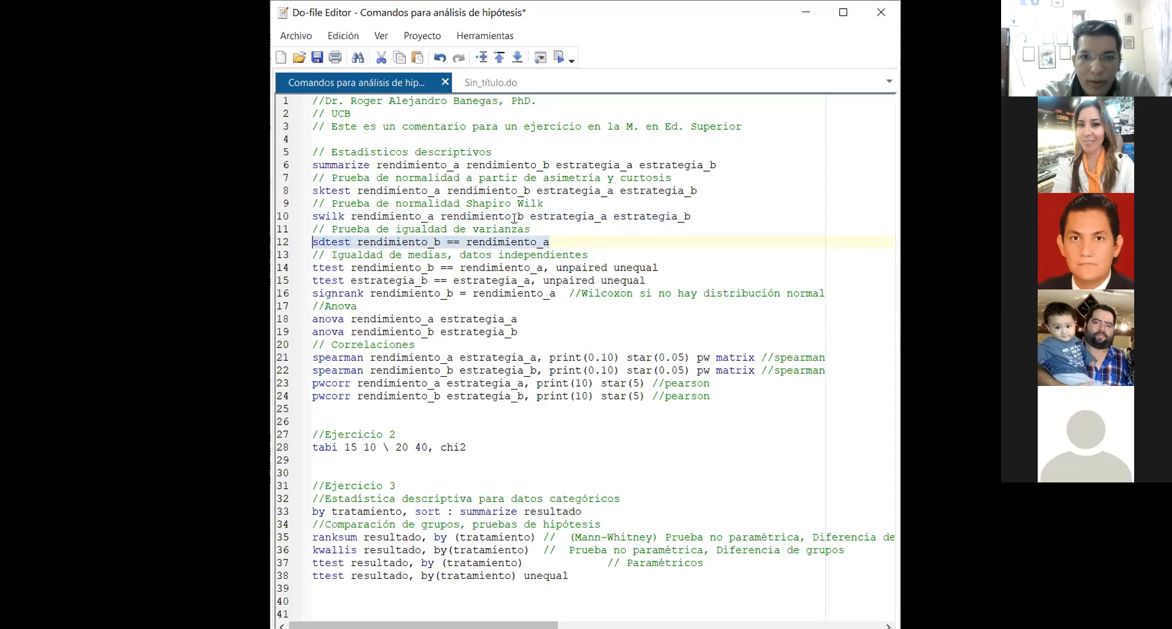
Step: Insert a new line below the "Prueba de igualdad de varianzas" comment in the hypothesis-analysis do-file
left_click(547, 236)
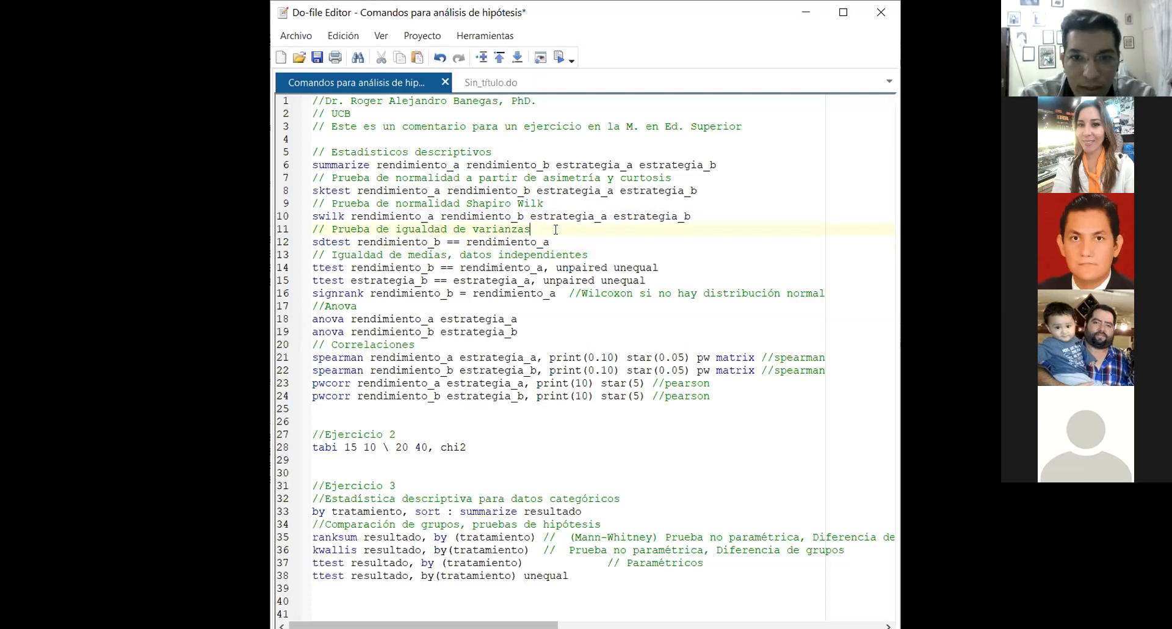
key("Return")
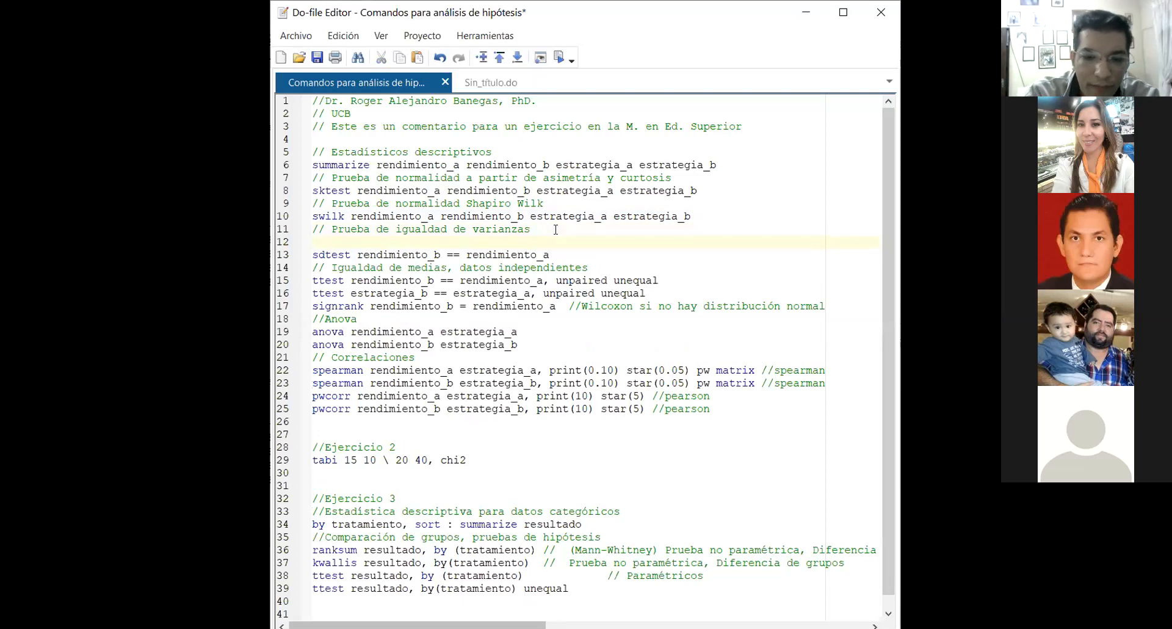
Step: Add the null-hypothesis comment "// Ho: var rendim b = var. rendimiento a" on the empty line above the sdtest command
type("// ")
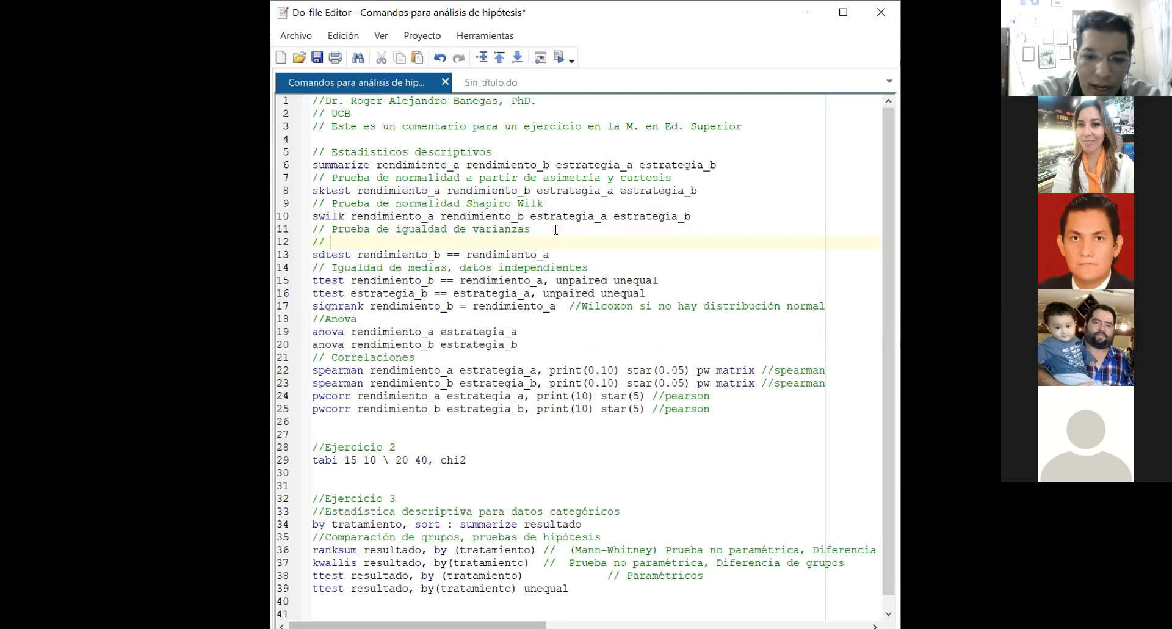
type("Ho: var")
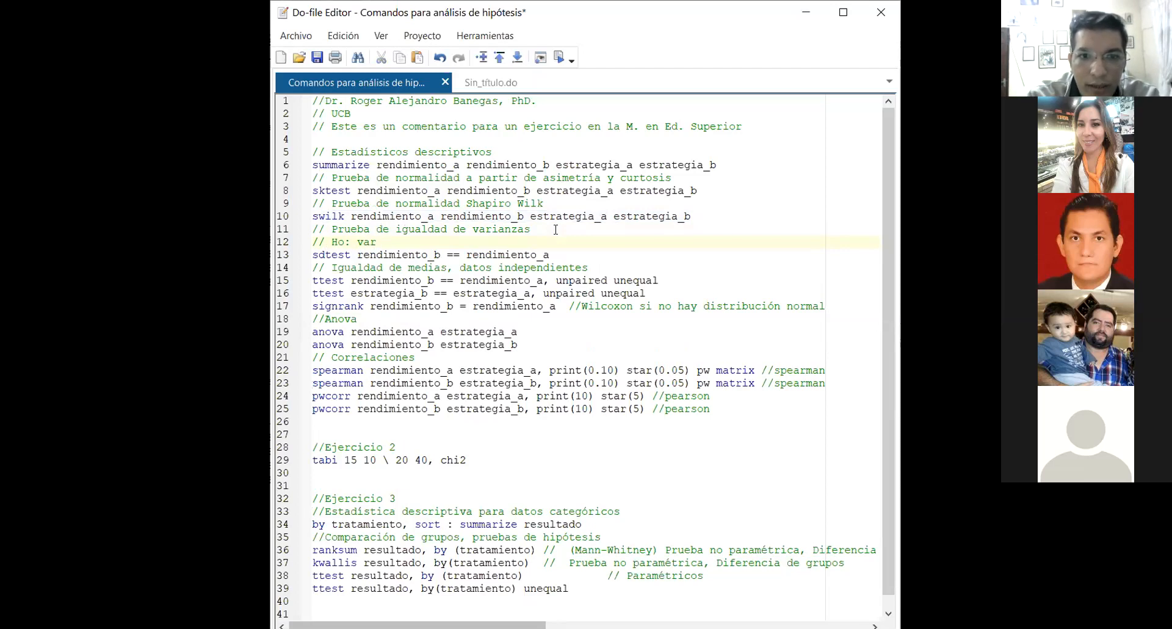
type(" re")
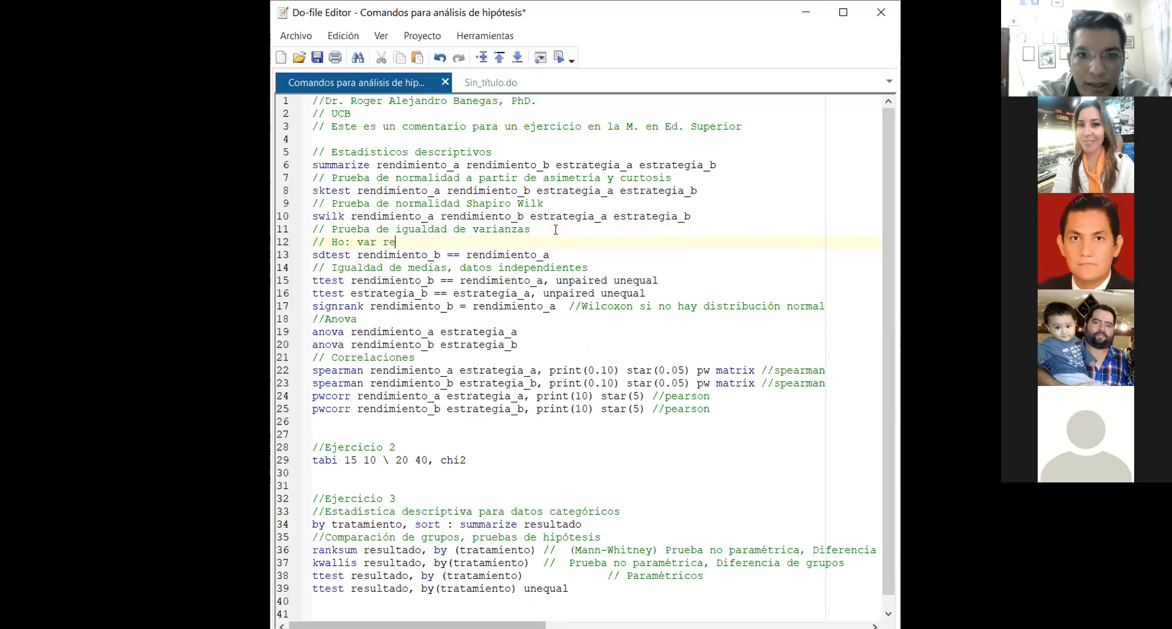
type("ndim b")
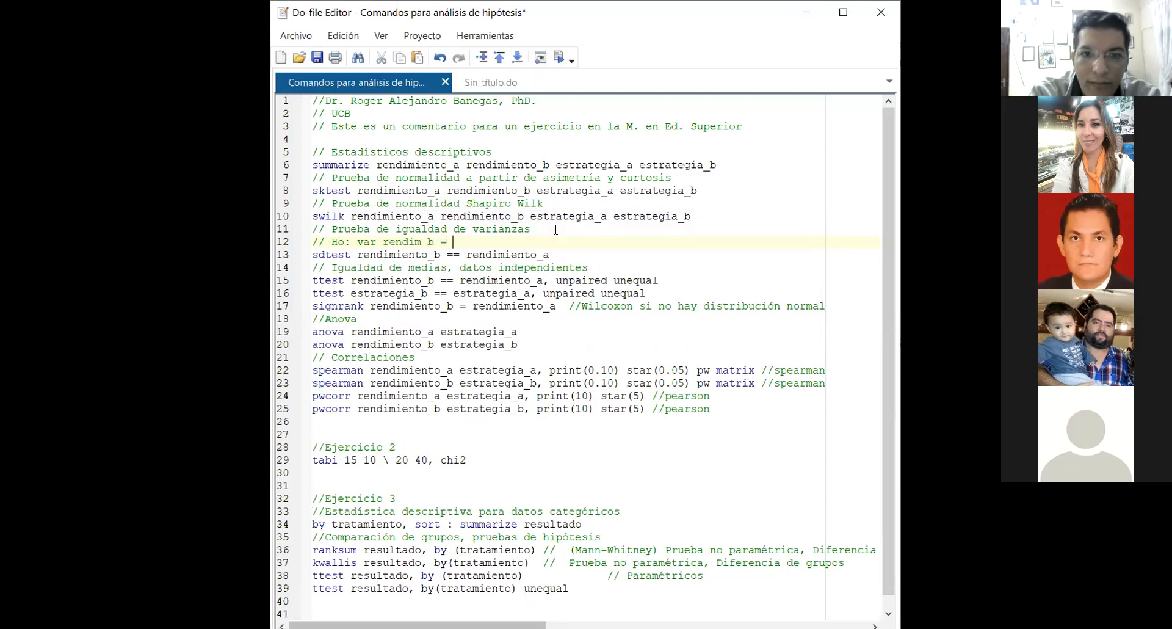
type(" = var. rendimiento a")
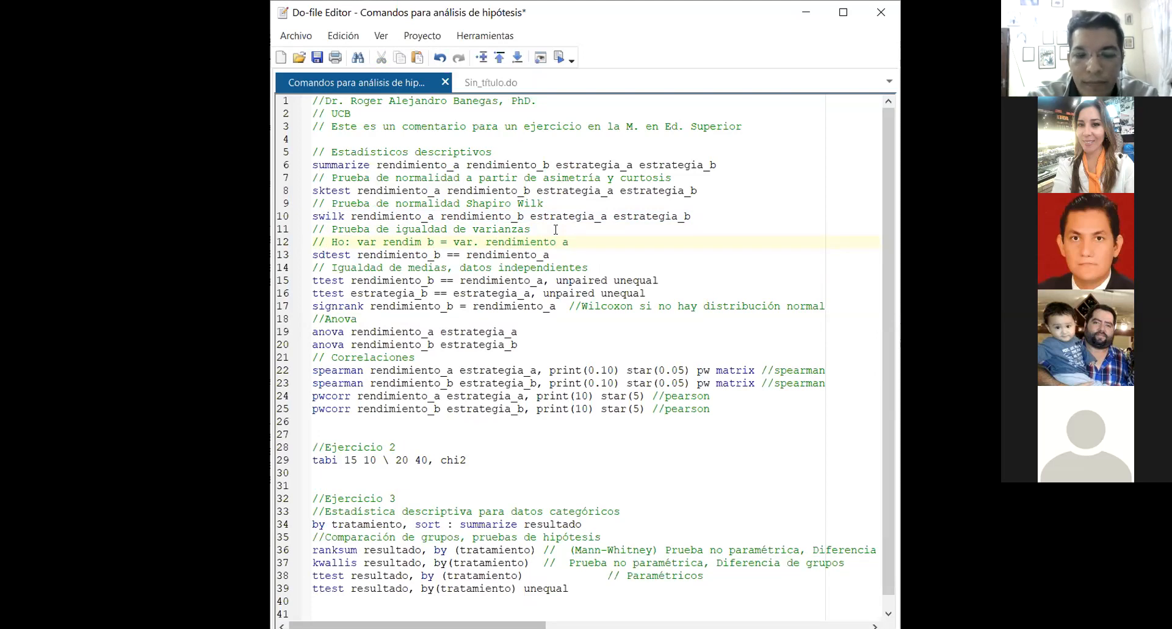
Step: Add the alternative-hypothesis comment "// H1: var rendim b diferente varianz rendimiento de a" on a new line below the Ho comment
key("Return")
type("H")
key("BackSpace")
type("// H1: v")
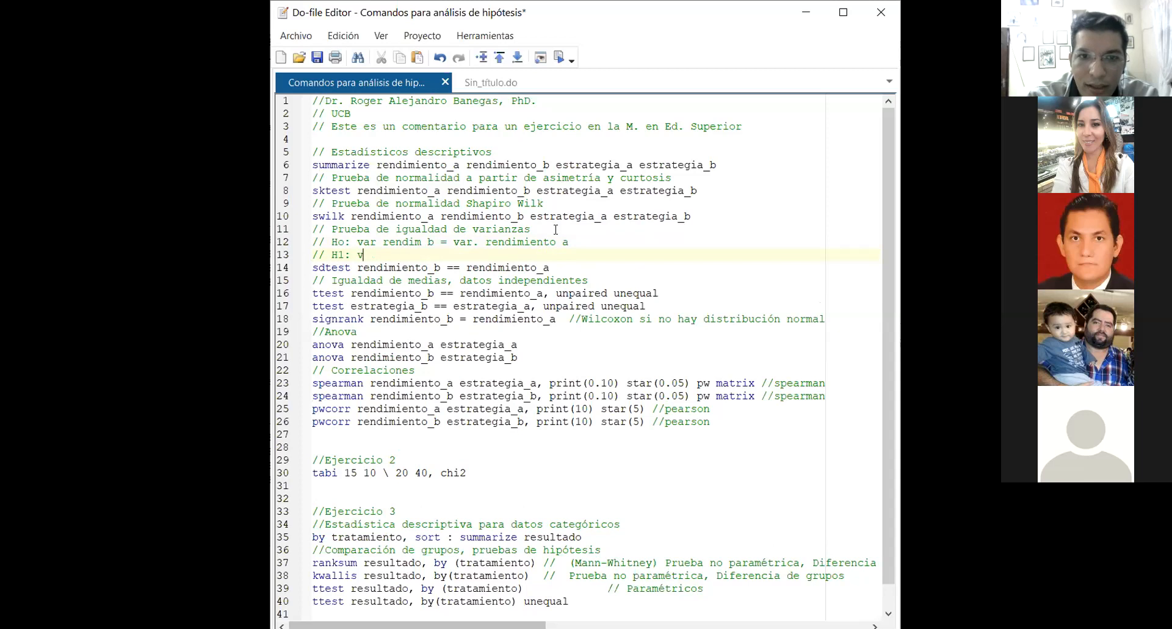
type("ar rendim")
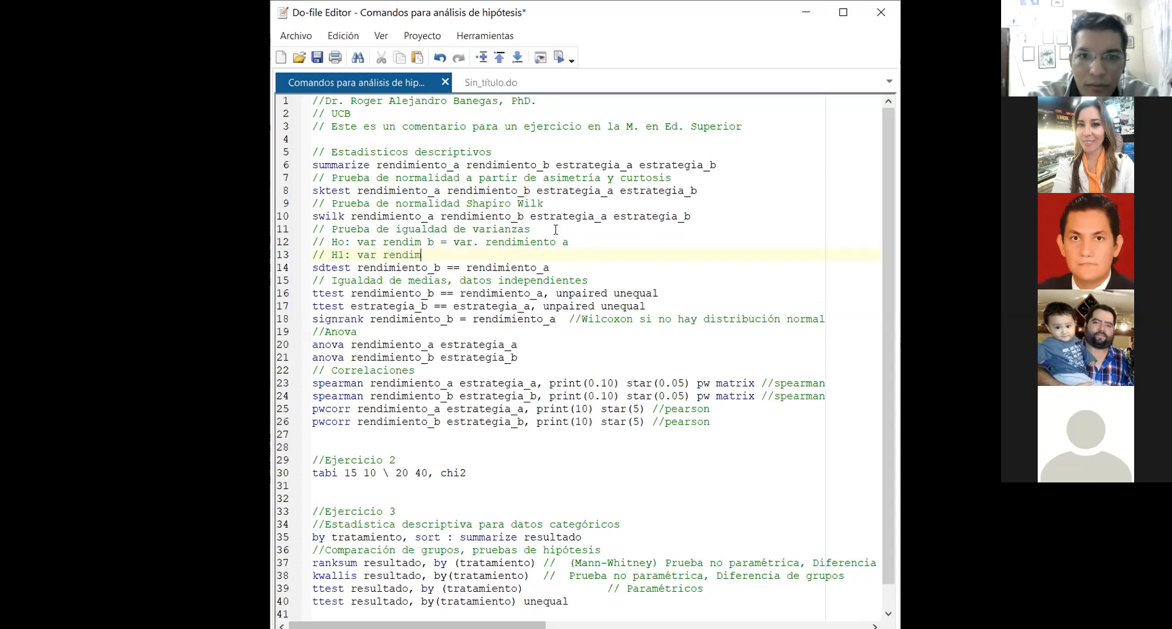
type(" b diferente vari")
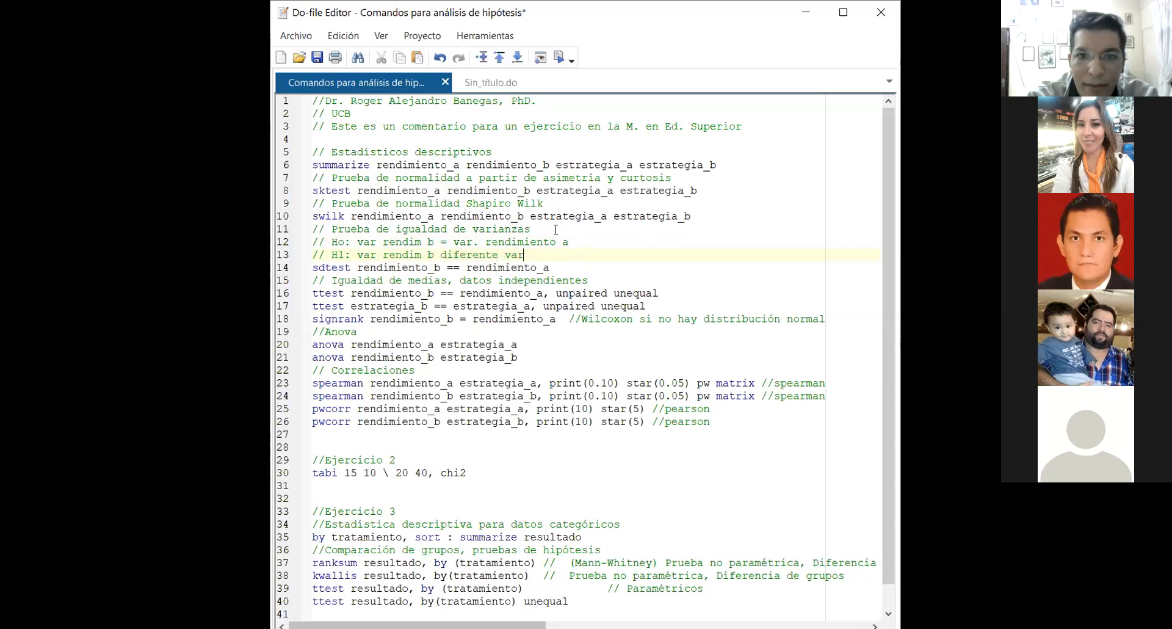
key("BackSpace")
key("BackSpace")
key("BackSpace")
key("BackSpace")
type("varianz rendii")
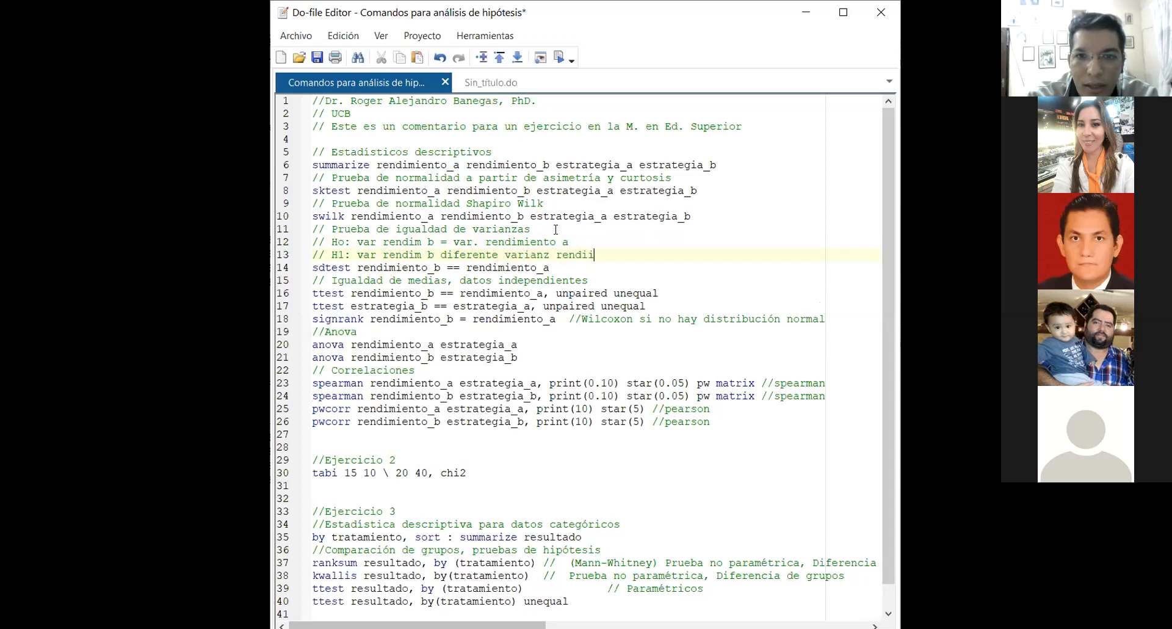
key("BackSpace")
type("mie")
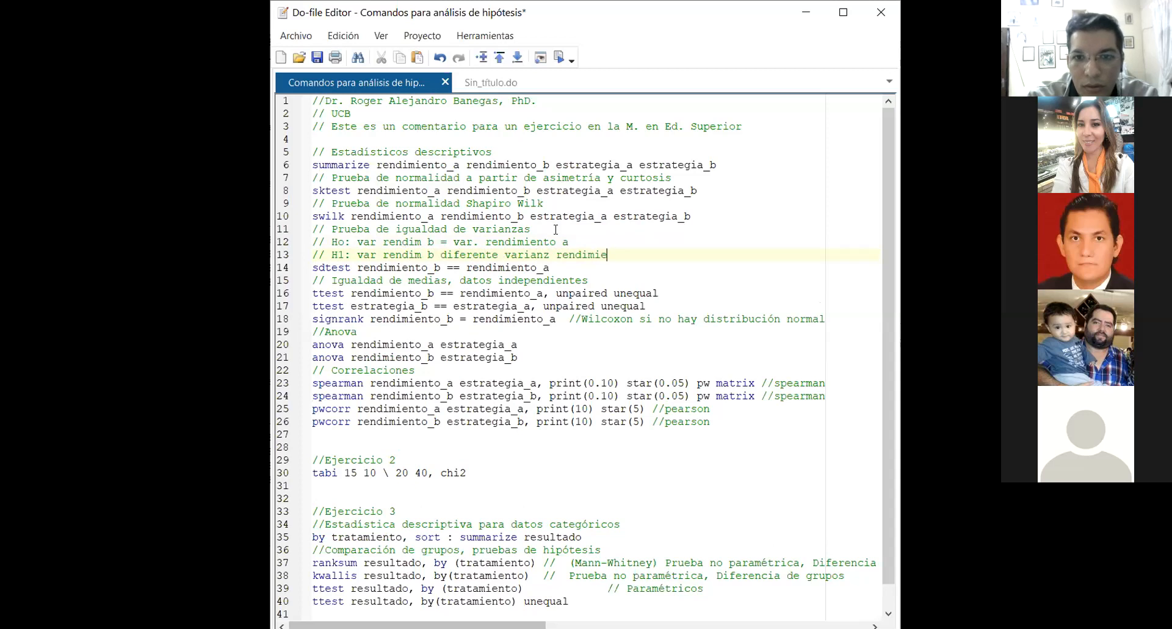
type("nto de a")
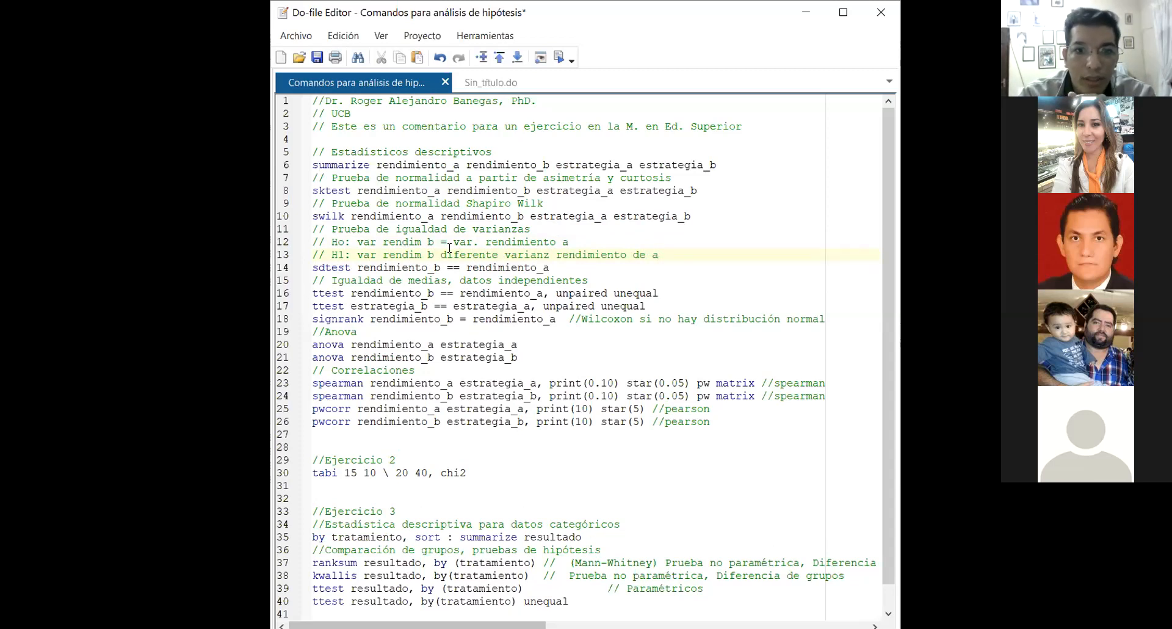
Step: Run only the line "sdtest rendimiento_b == rendimiento_a" from the do-file and bring up the results window
left_click_drag(312, 268, 351, 270)
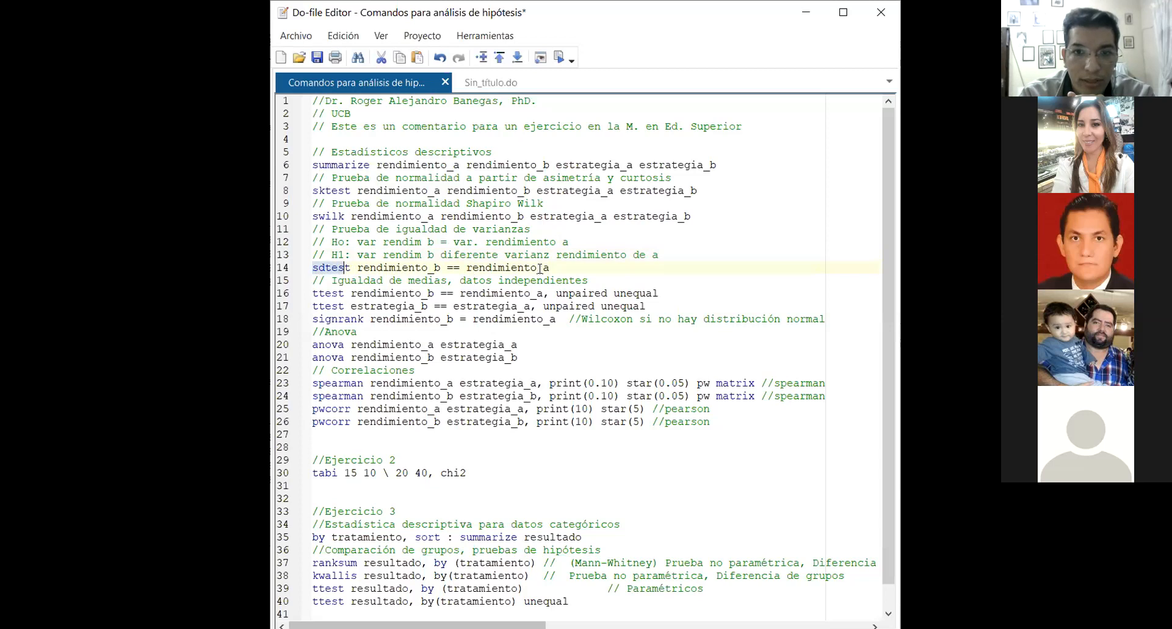
left_click_drag(557, 268, 279, 276)
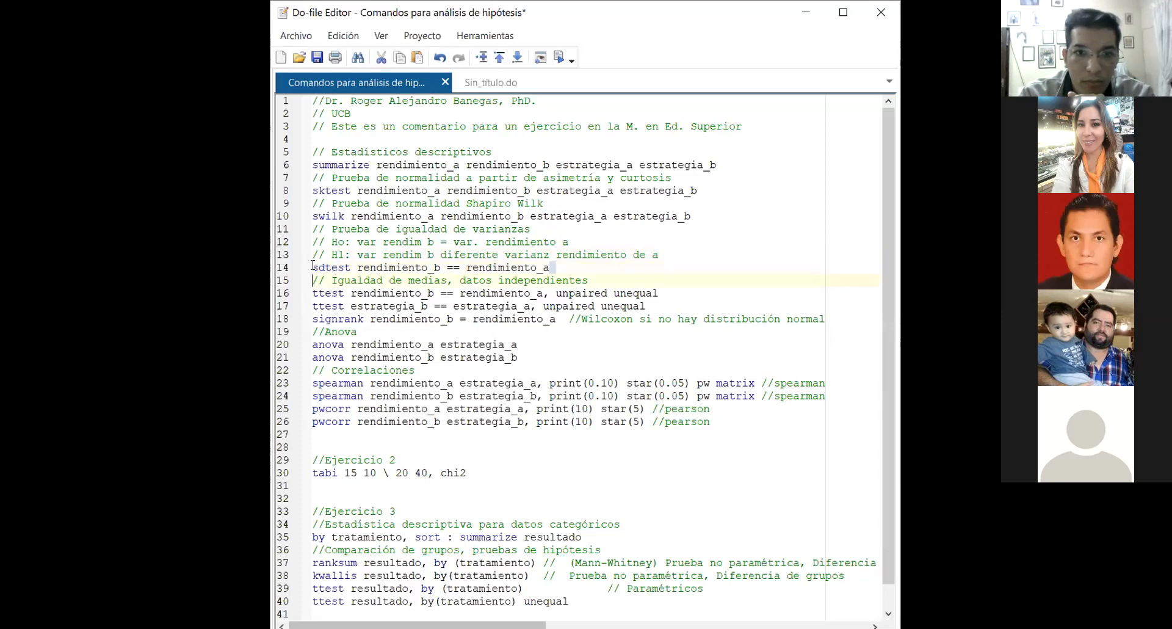
left_click(549, 254)
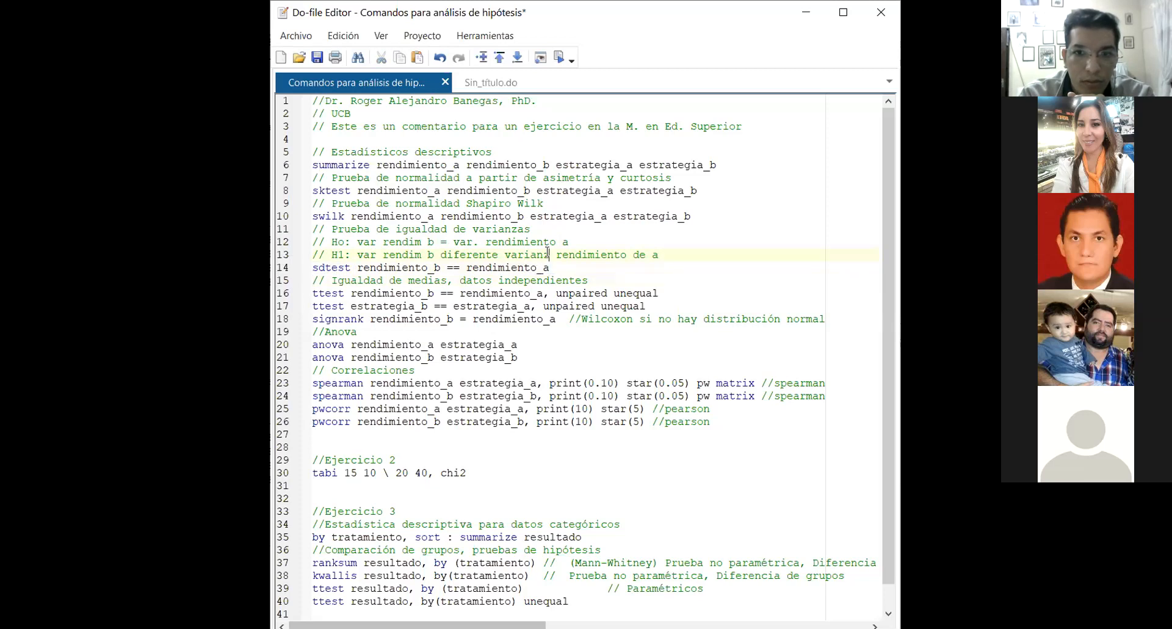
left_click_drag(549, 268, 313, 268)
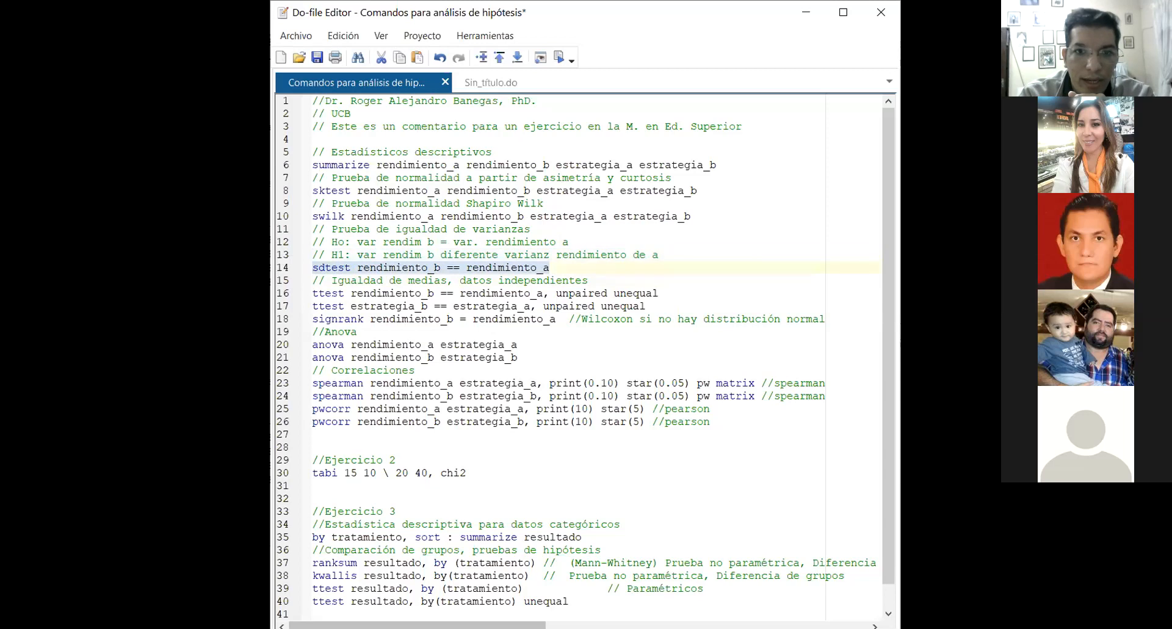
left_click(559, 57)
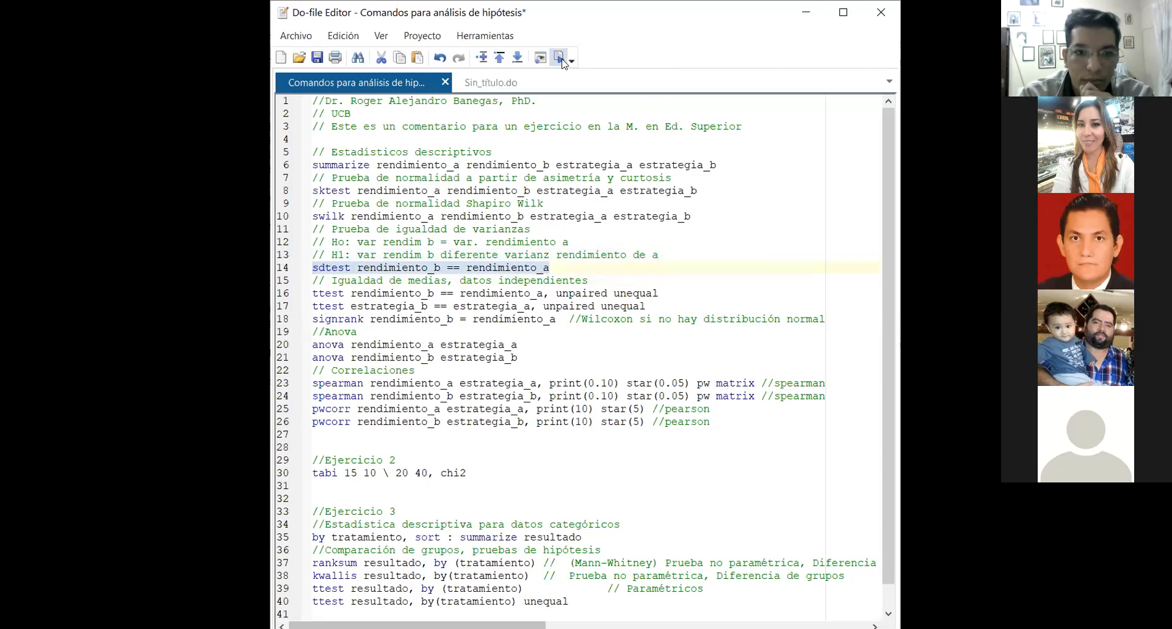
key("alt+Tab")
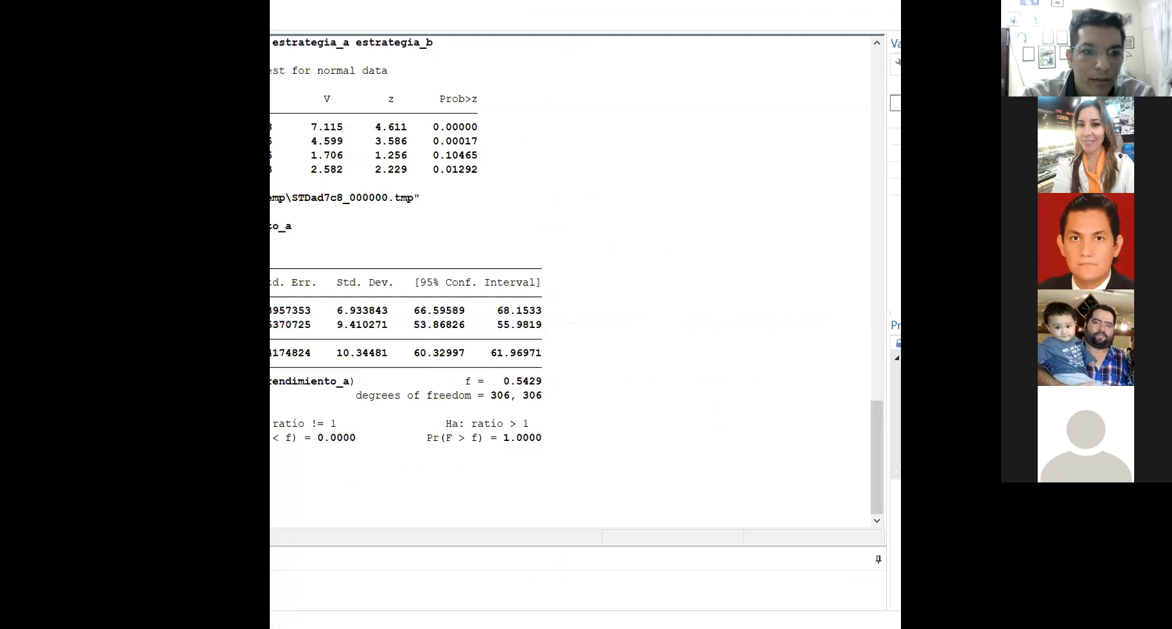
Step: Examine the variance ratio test output, including its title, the two rendimiento variables and the mean of rendimiento_b
left_click_drag(543, 438, 273, 268)
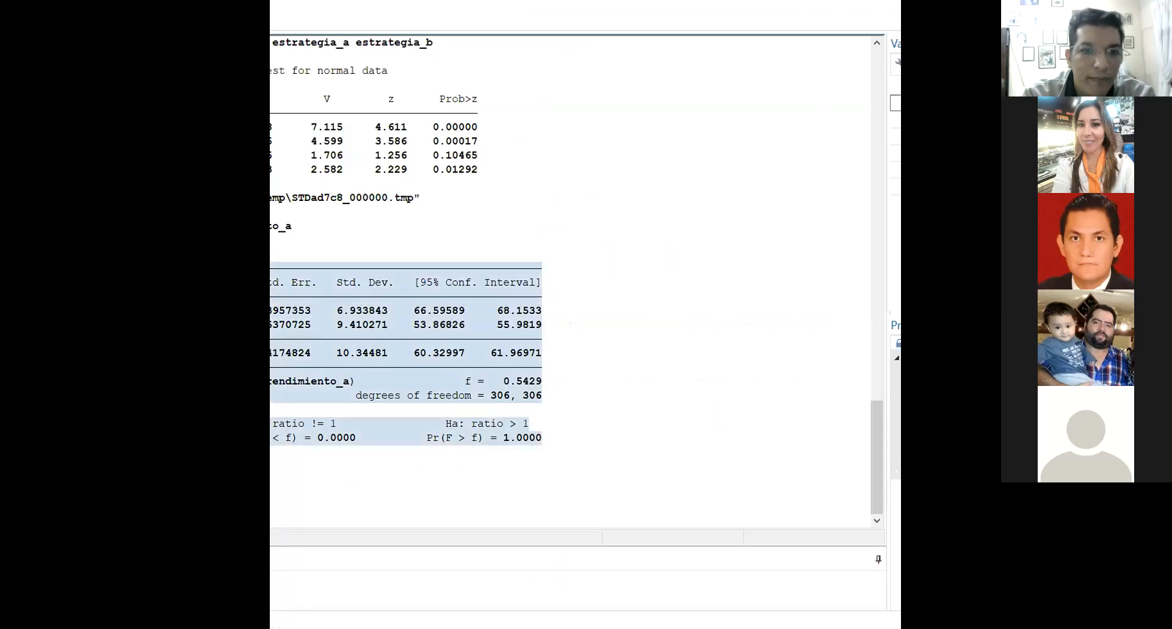
right_click(292, 272)
left_click(210, 278)
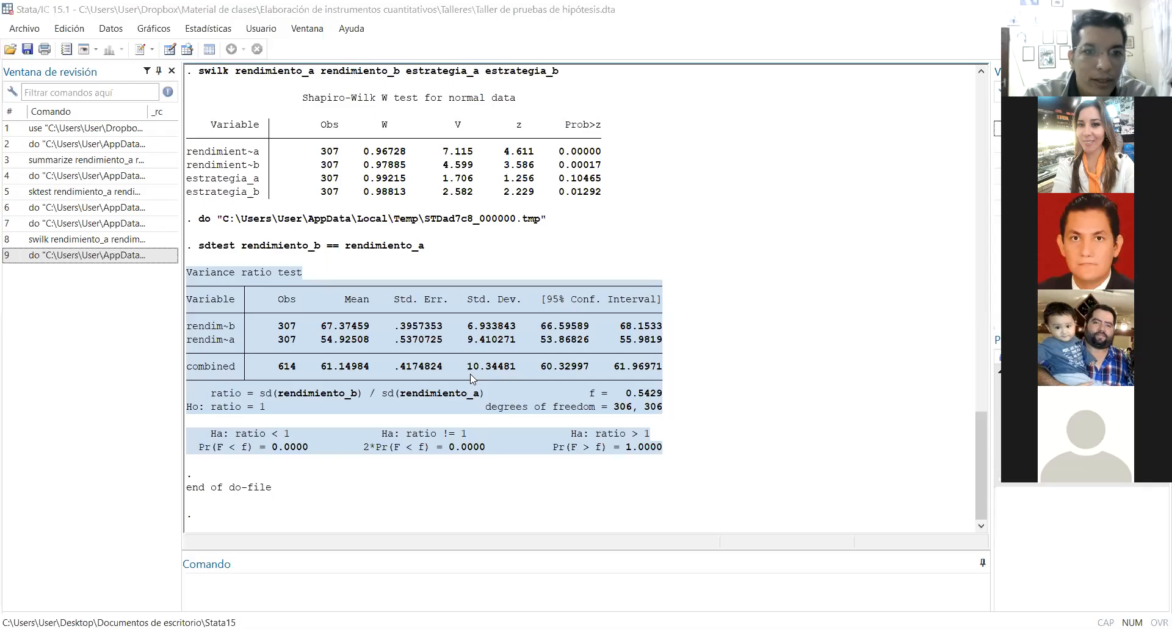
left_click(491, 390)
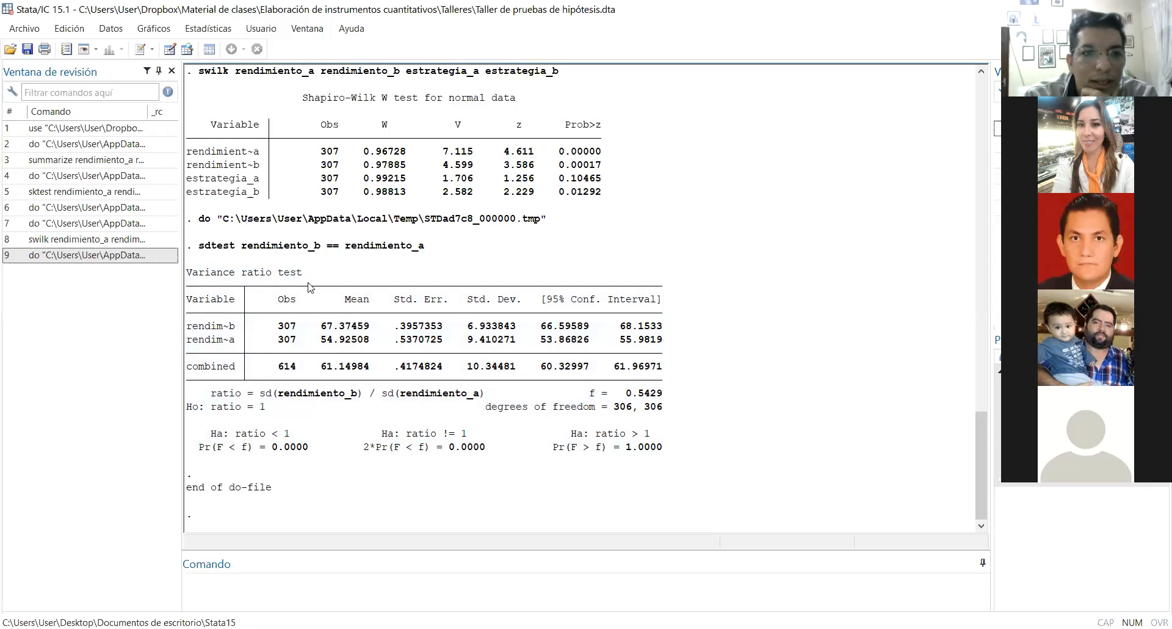
left_click_drag(301, 274, 185, 275)
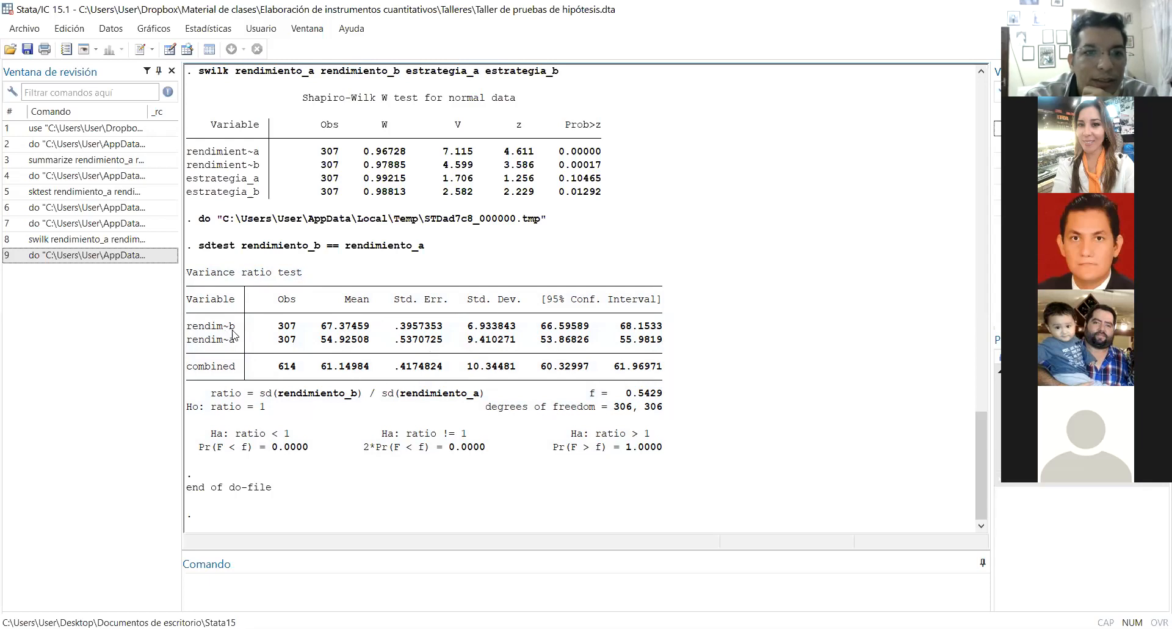
left_click_drag(236, 332, 186, 334)
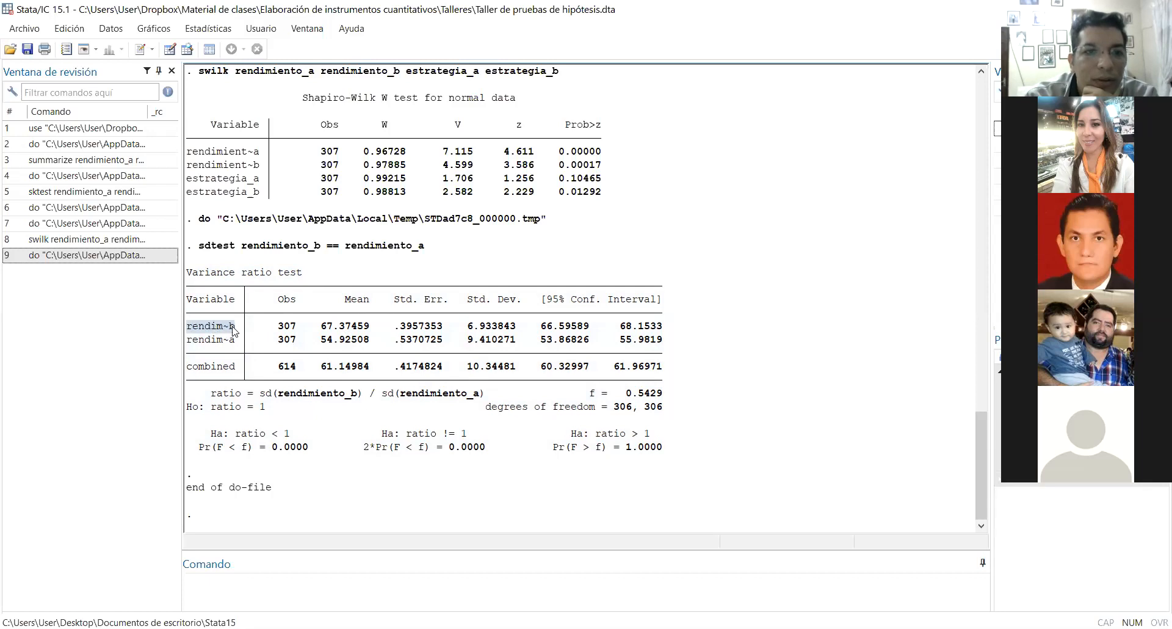
left_click_drag(234, 338, 190, 344)
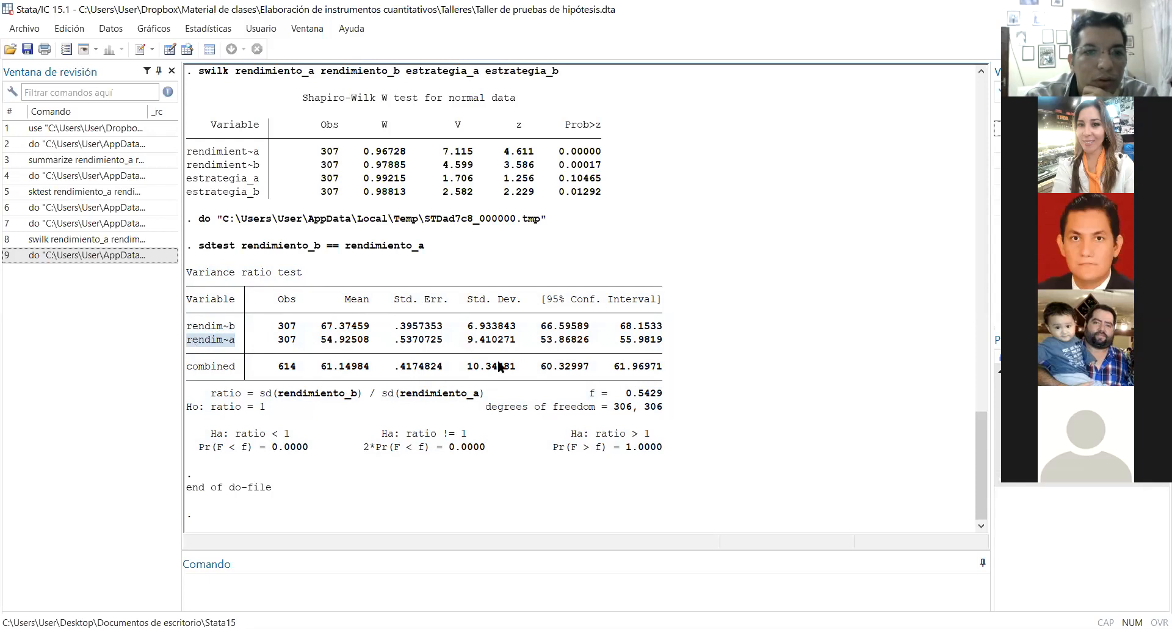
left_click(354, 328)
left_click_drag(370, 328, 325, 329)
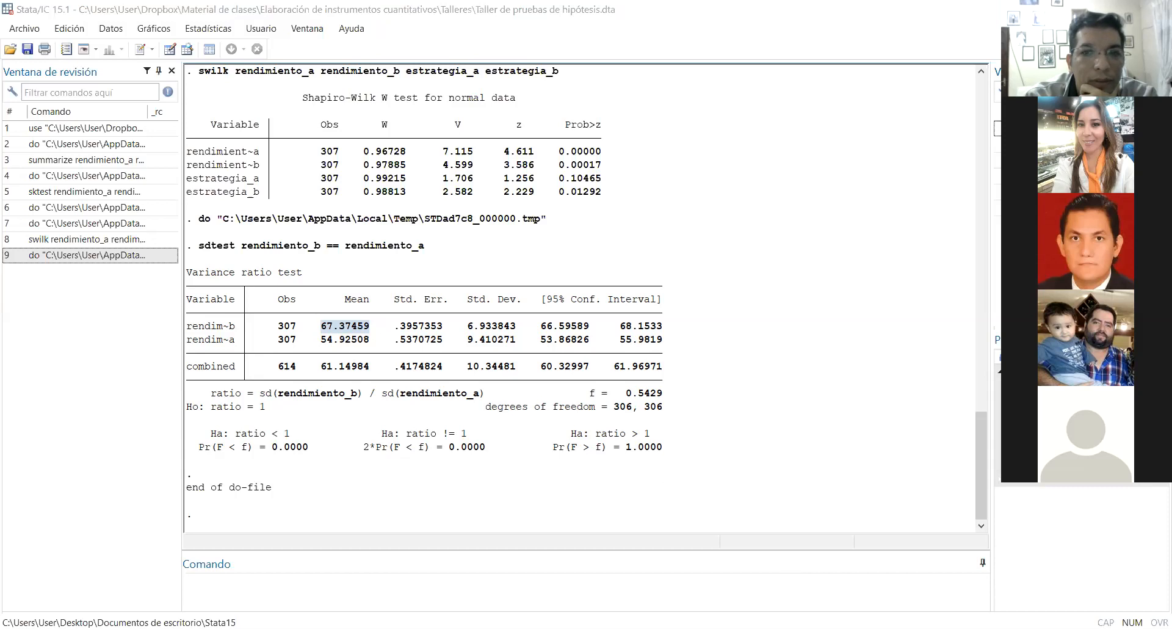
Step: Return to the do-file and review the parts of the sdtest line: both rendimiento variables, the == operator and the command name
left_click(757, 549)
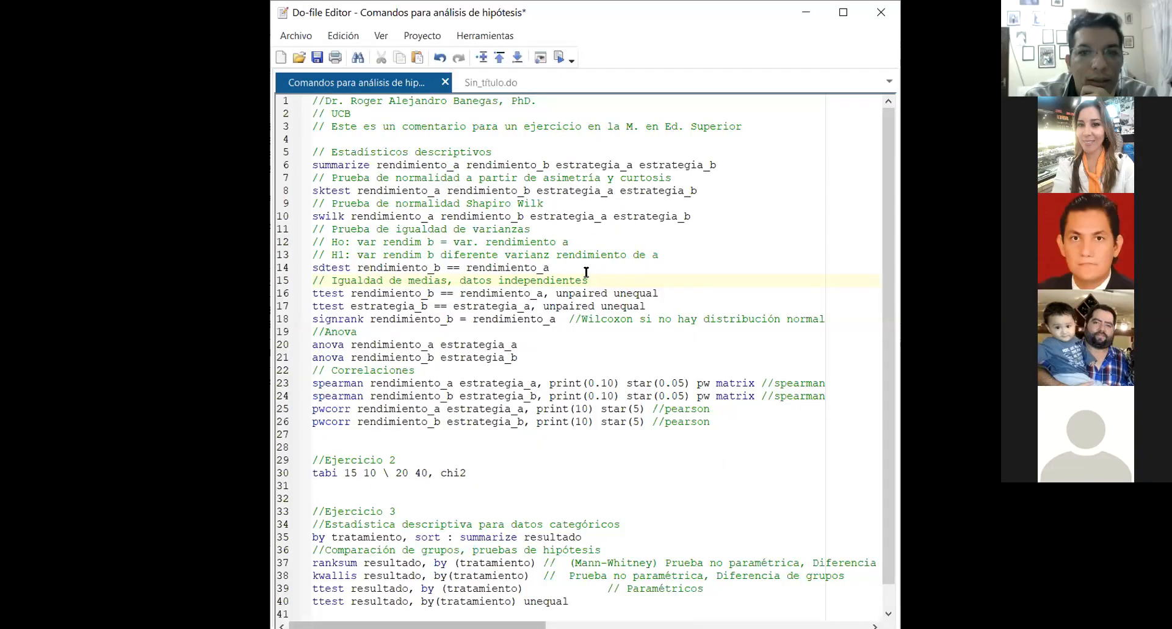
left_click(586, 272)
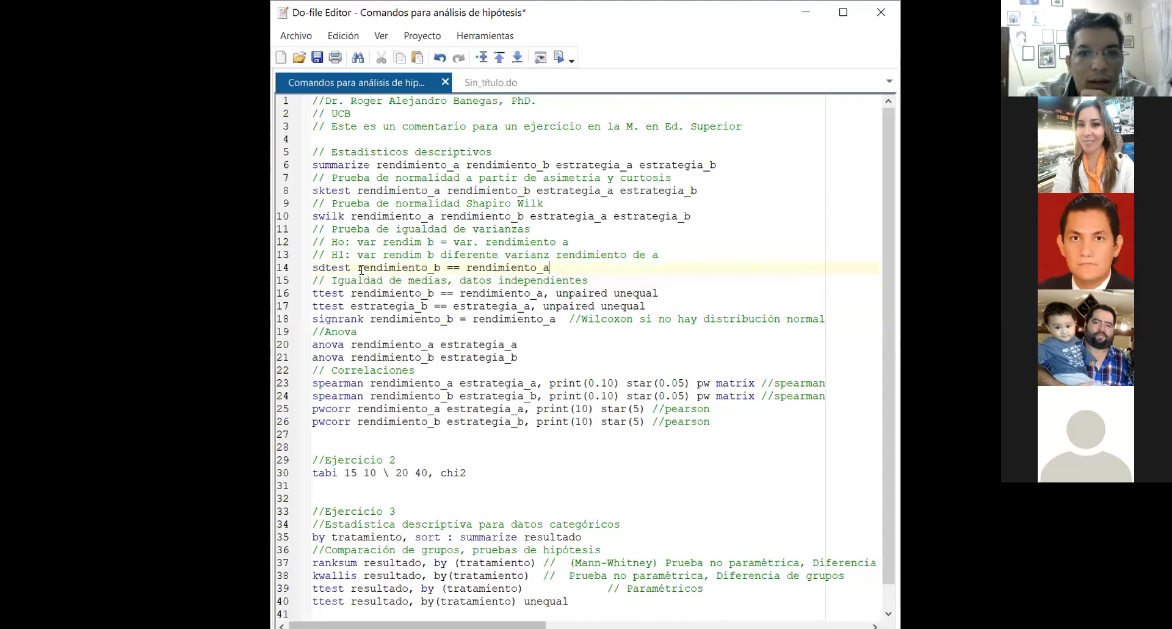
left_click_drag(355, 267, 438, 268)
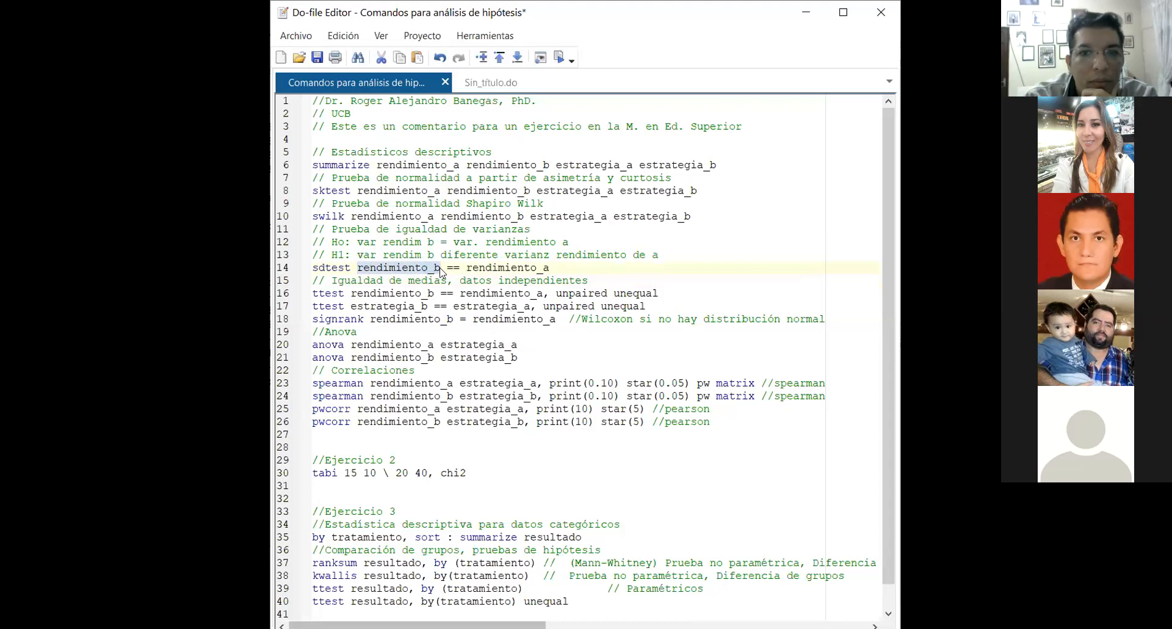
left_click(445, 268)
left_click_drag(445, 268, 462, 269)
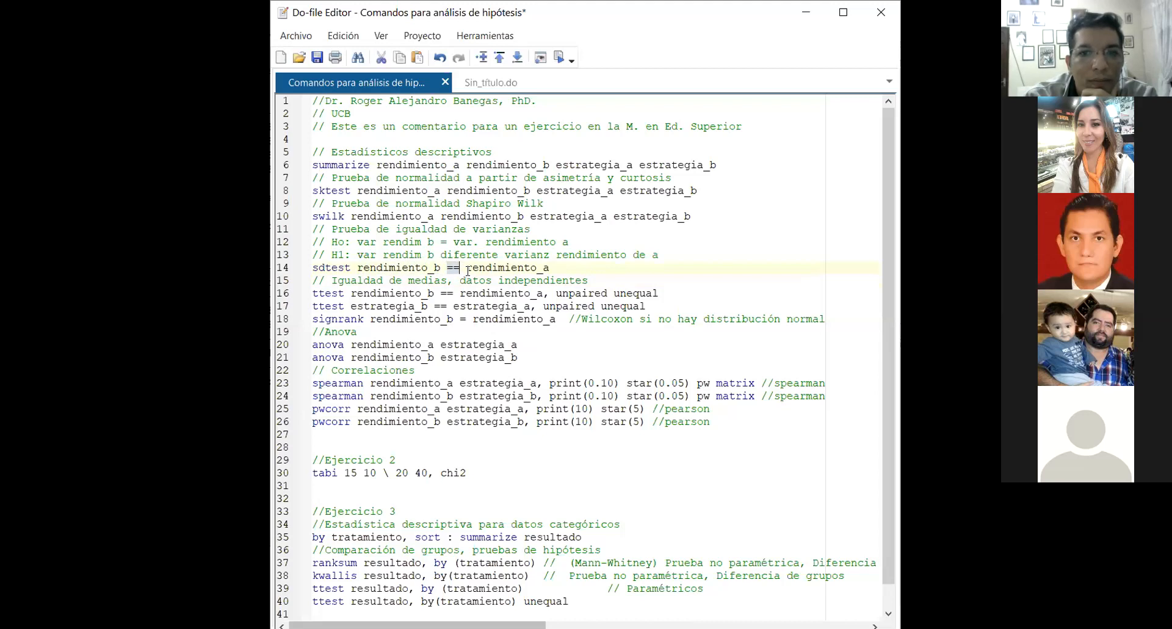
left_click_drag(468, 269, 553, 268)
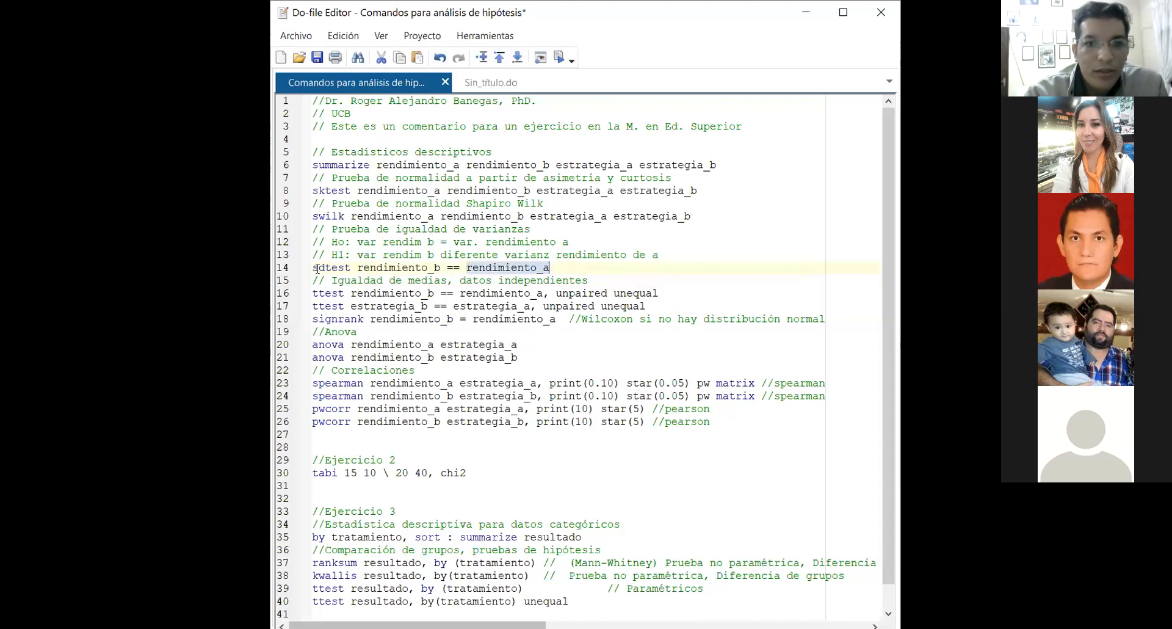
left_click_drag(349, 265, 310, 266)
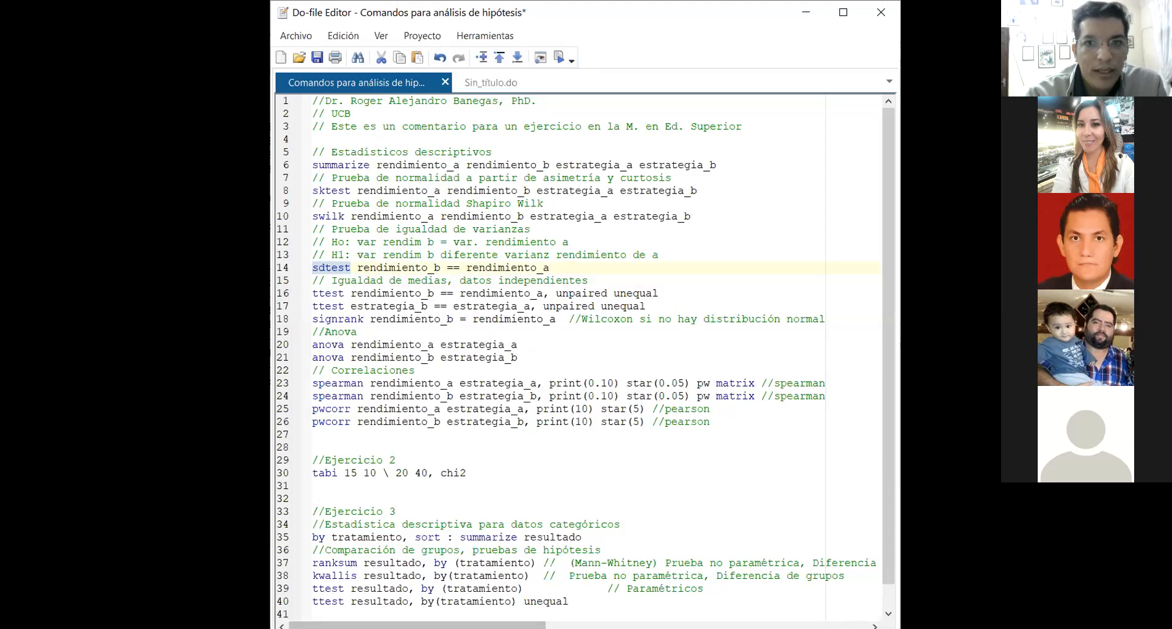
Step: Go back to the results window and examine the standard errors of rendimiento_b and rendimiento_a in the variance ratio test
key("alt+Tab")
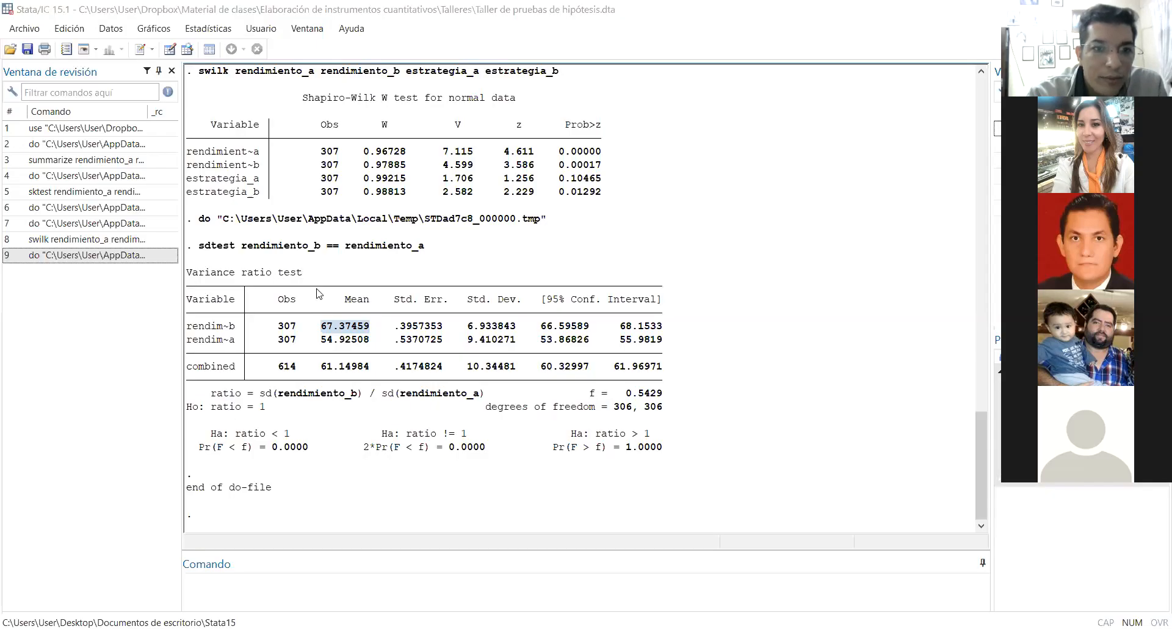
left_click(367, 328)
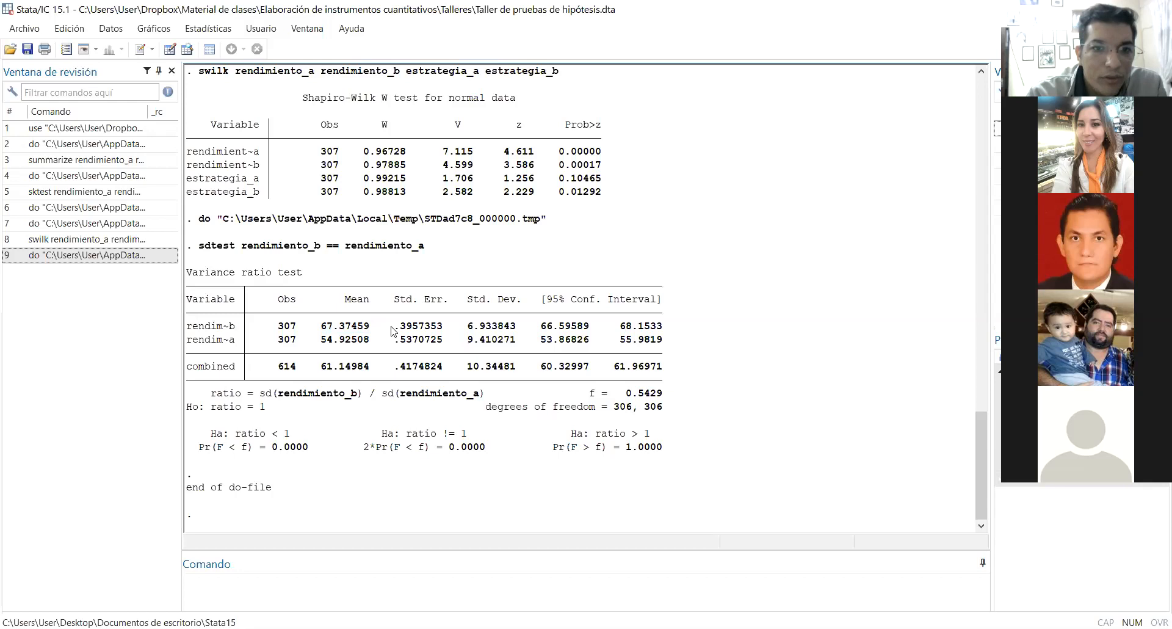
left_click_drag(395, 299, 442, 303)
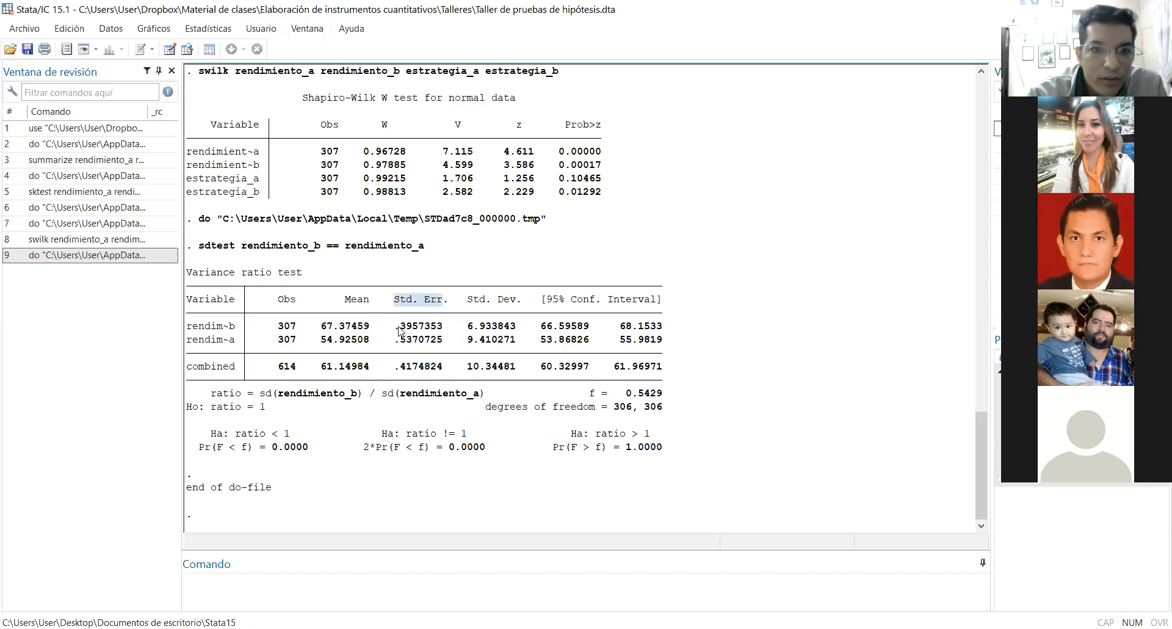
left_click_drag(396, 331, 414, 332)
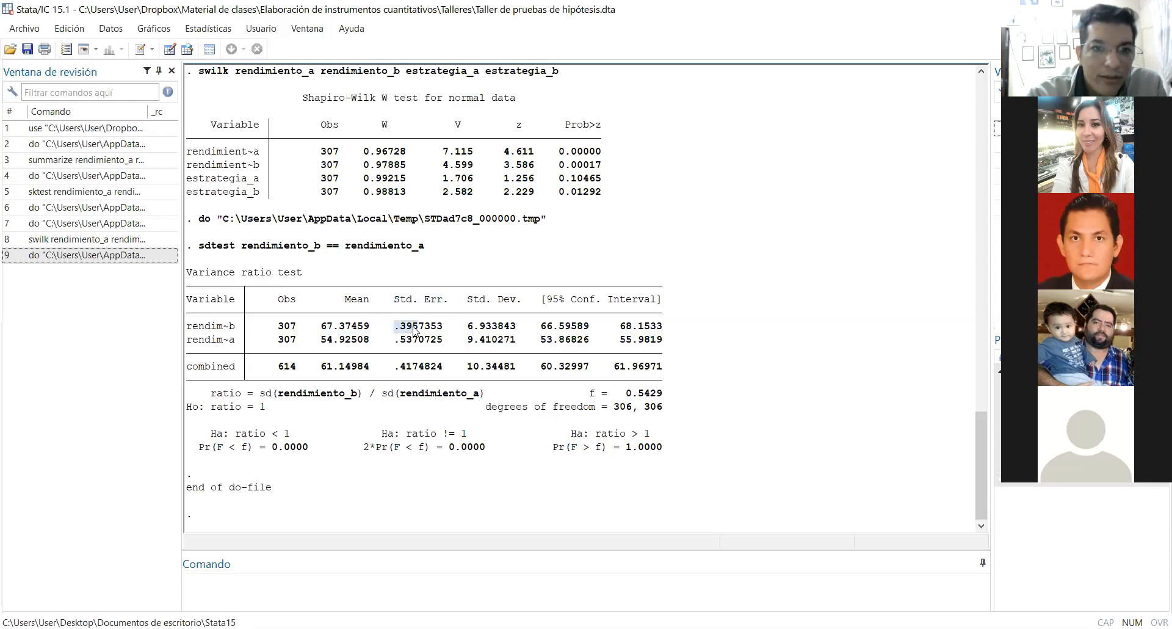
left_click_drag(395, 341, 406, 341)
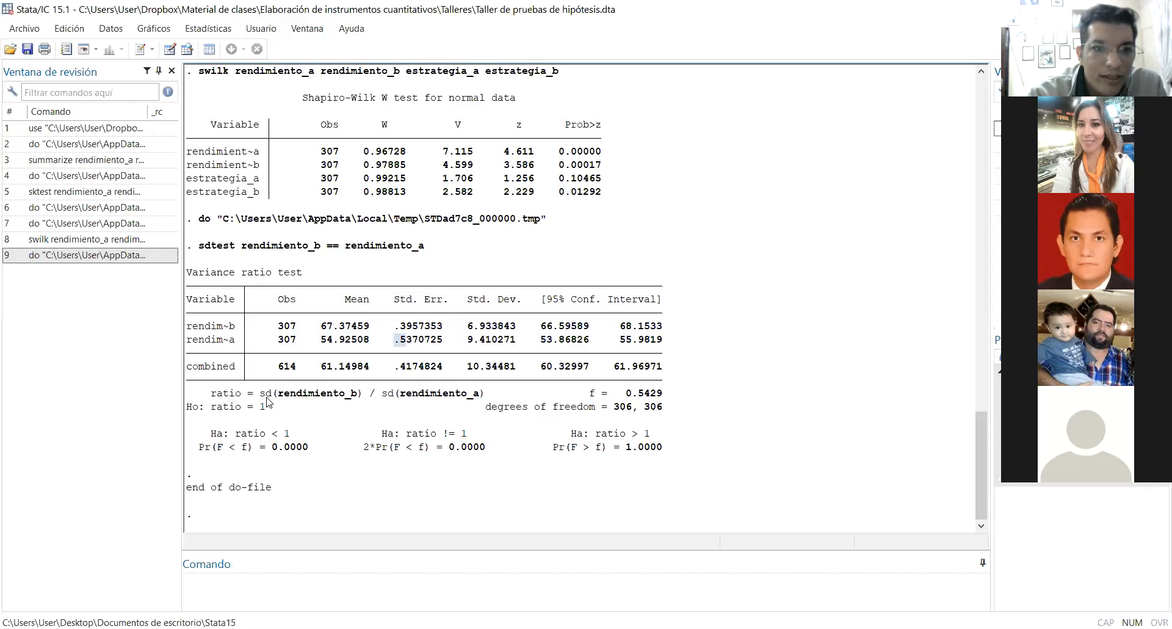
Step: Examine both rendimiento variables in the ratio formula, the null hypothesis and the three alternative hypotheses of the variance ratio test
left_click_drag(280, 401, 355, 400)
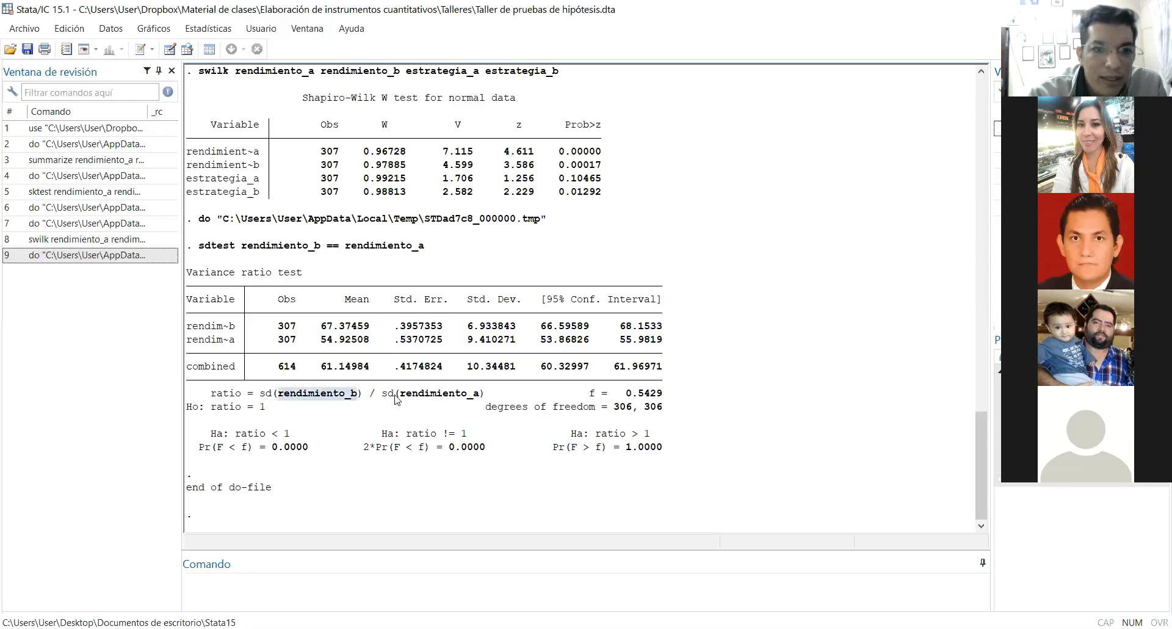
left_click_drag(394, 400, 479, 398)
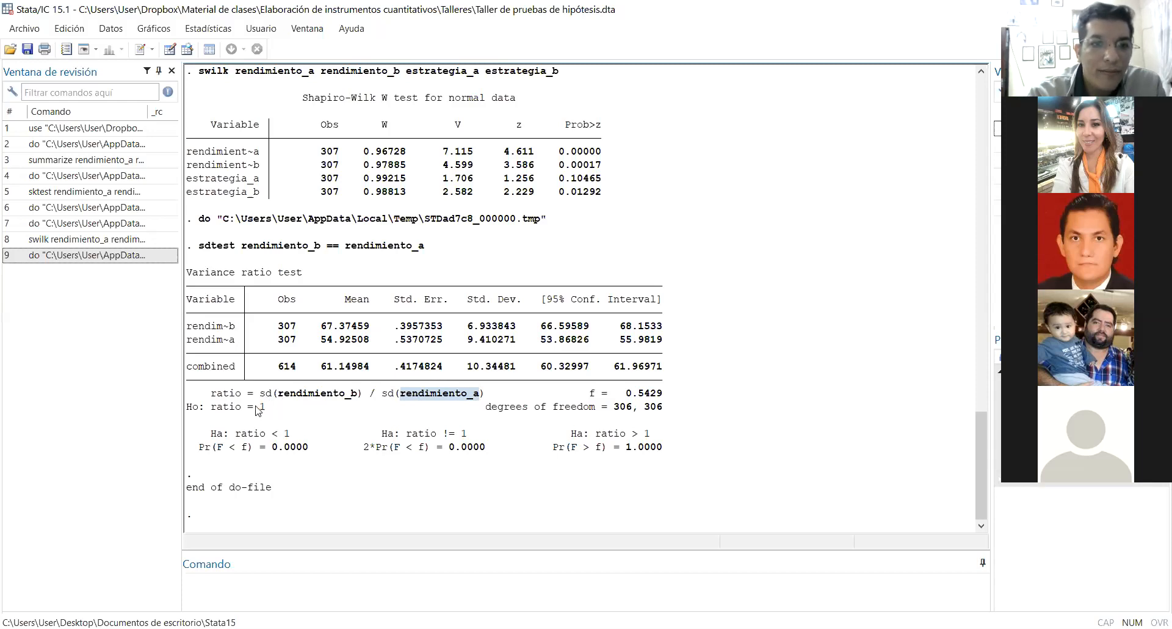
left_click_drag(187, 410, 269, 415)
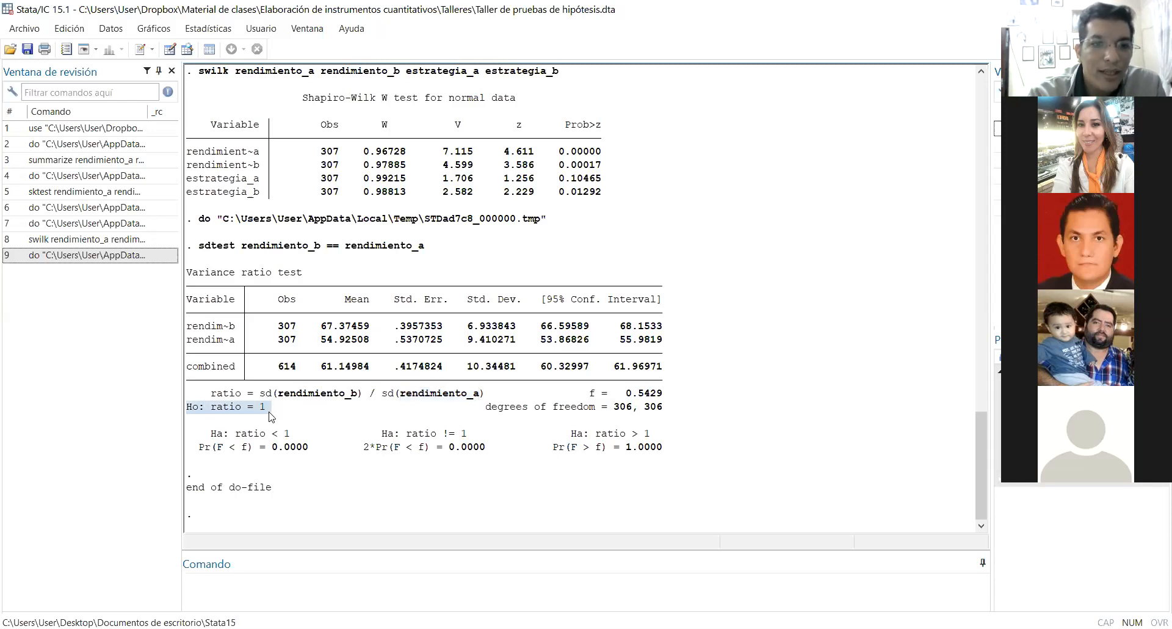
left_click_drag(207, 435, 291, 436)
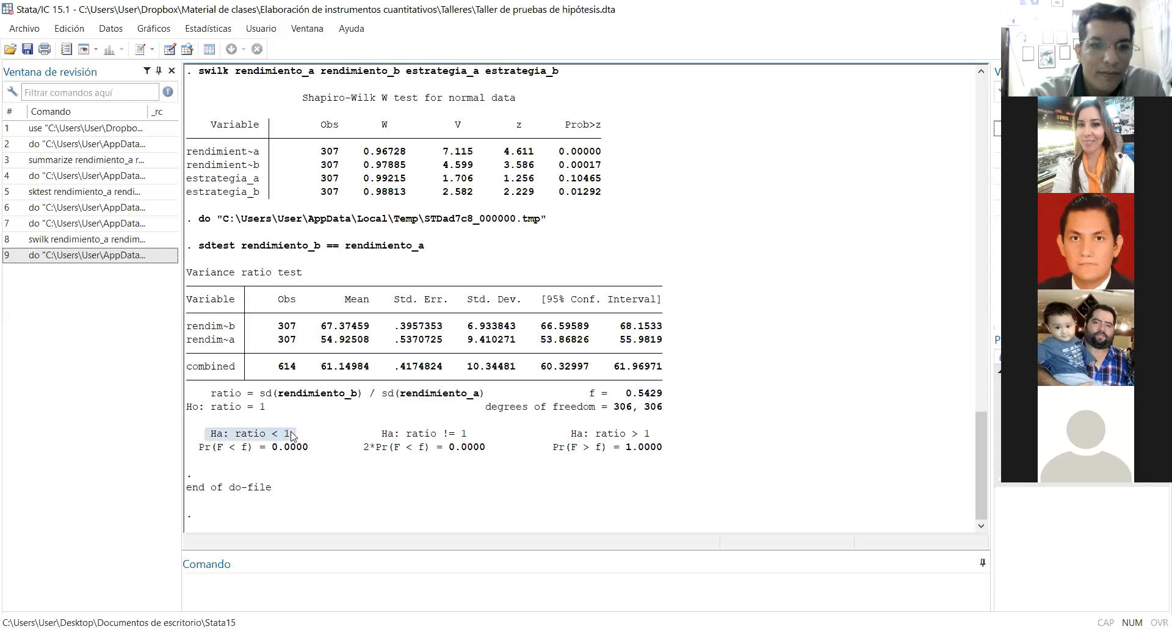
left_click(292, 436)
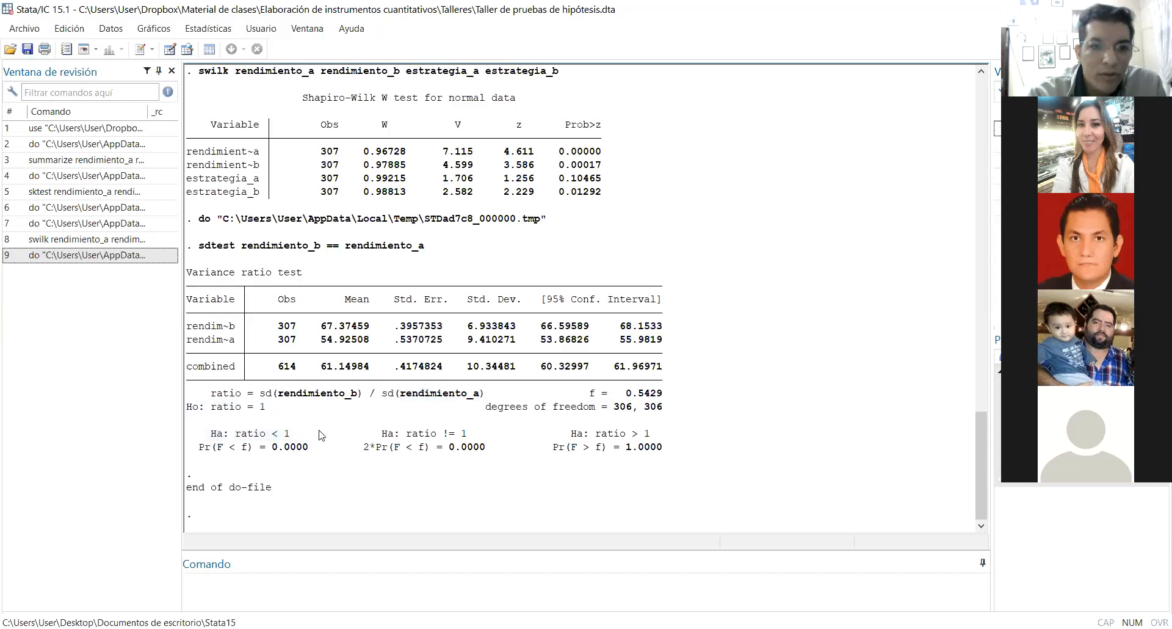
left_click_drag(380, 435, 473, 435)
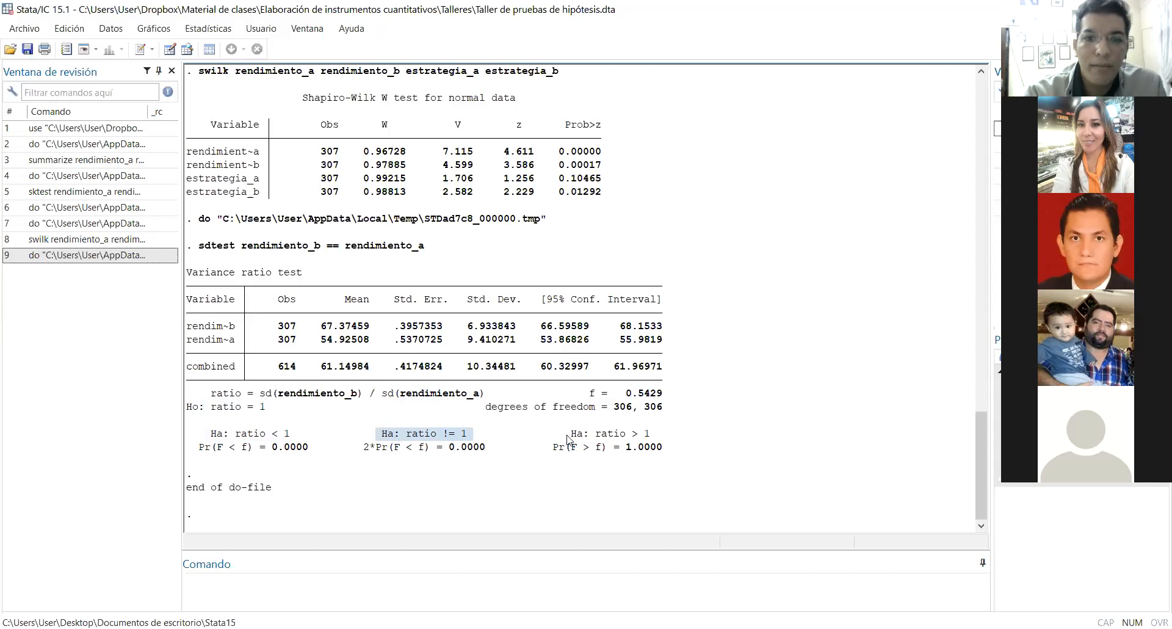
left_click_drag(571, 434, 647, 436)
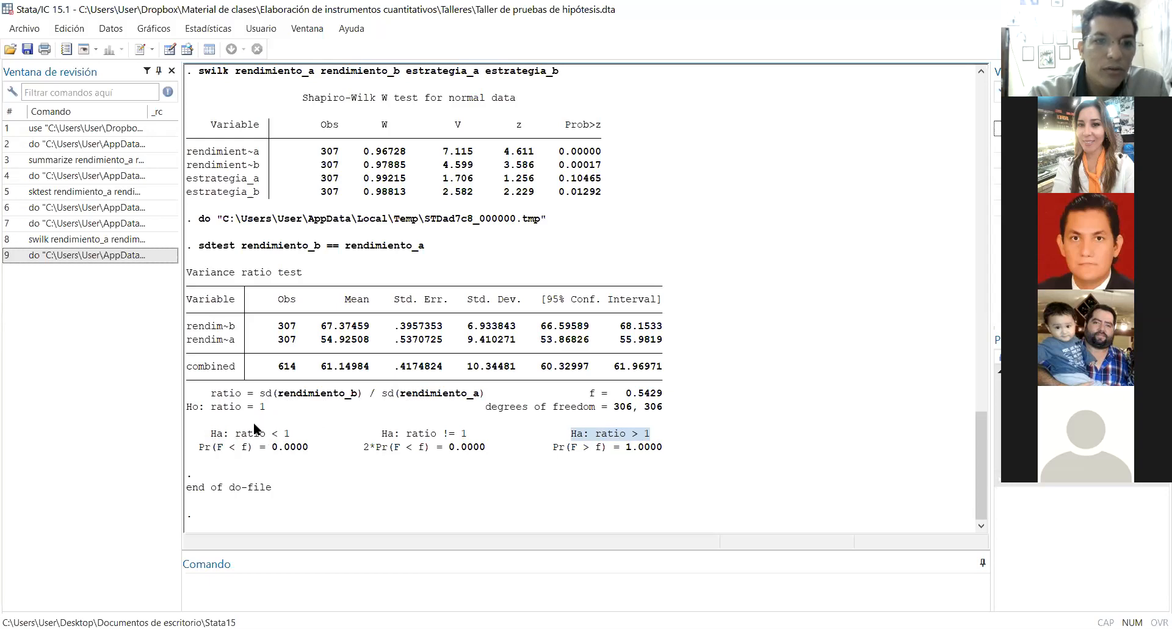
Step: Compare the ratio's two sd terms with both variables' standard errors, and check the probability under Ha: ratio < 1
left_click_drag(262, 395, 488, 402)
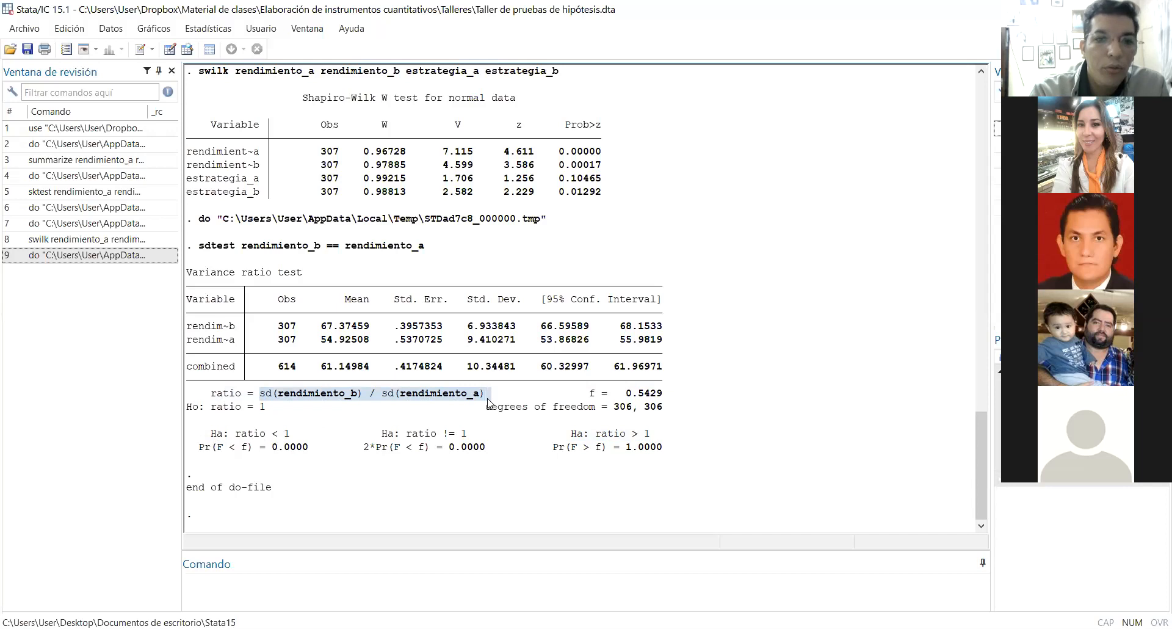
left_click(396, 398)
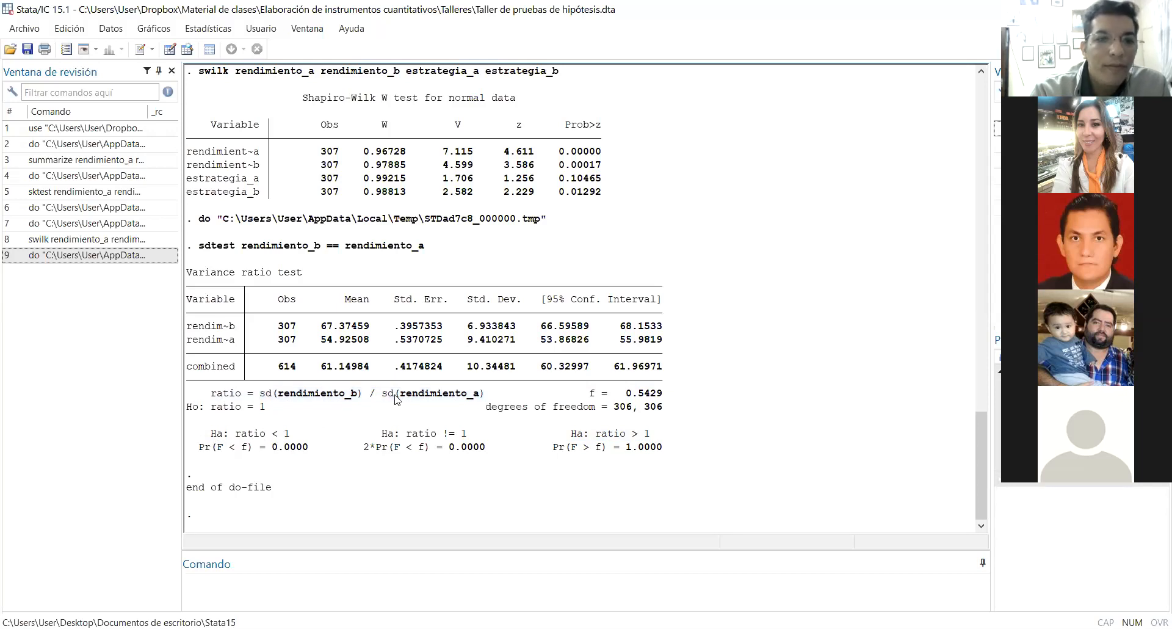
left_click_drag(363, 395, 260, 395)
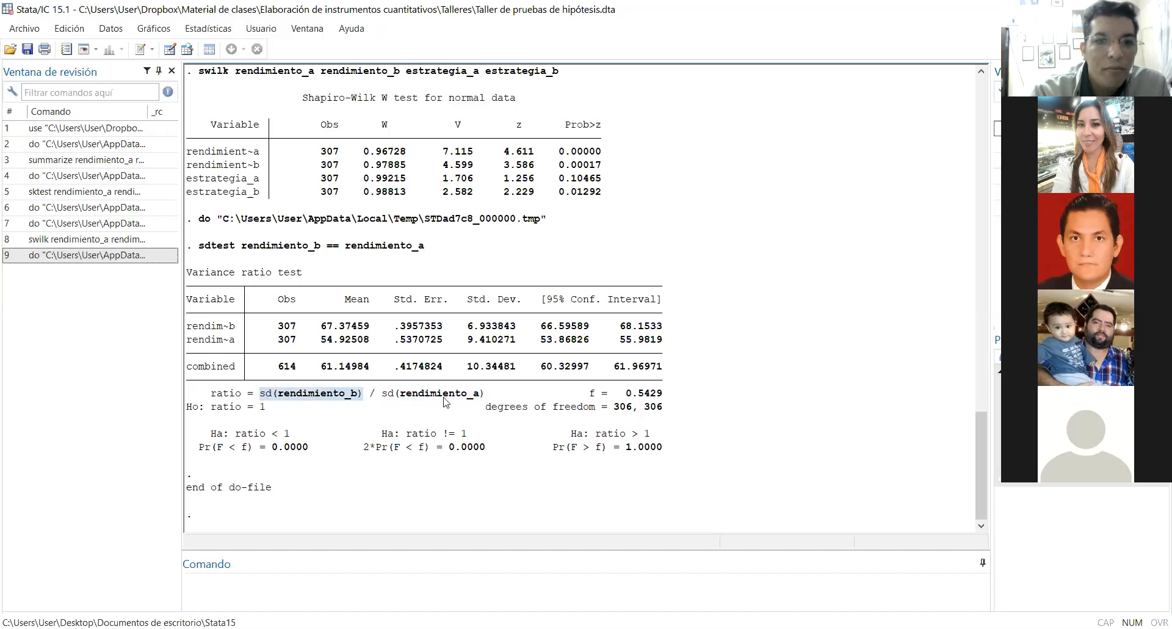
left_click_drag(492, 400, 385, 400)
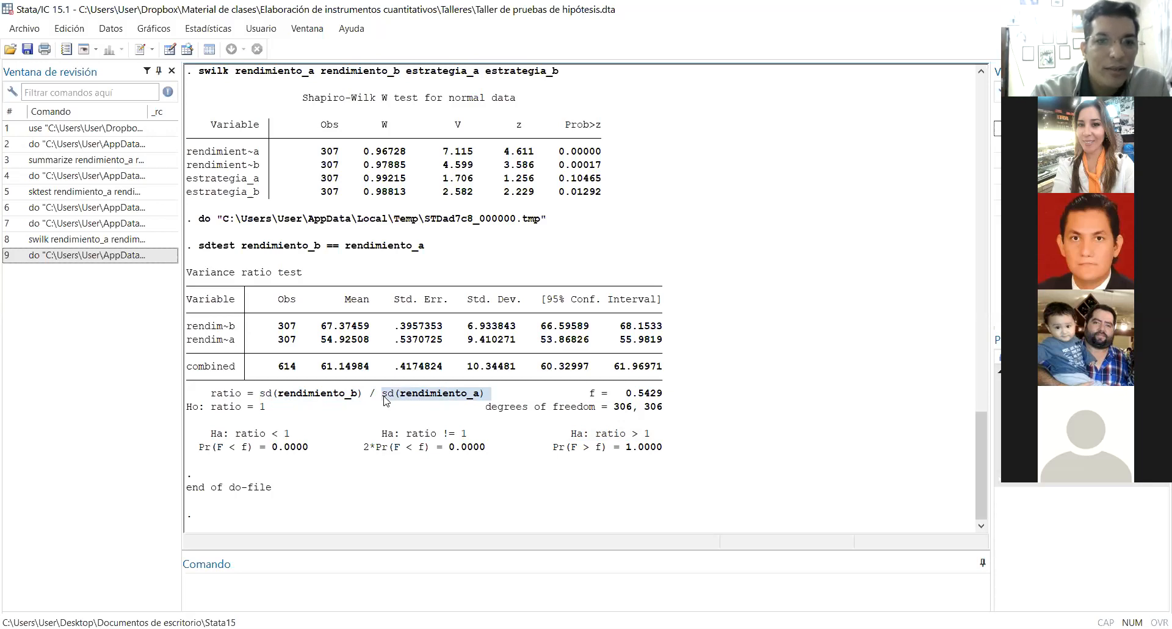
left_click_drag(394, 326, 441, 327)
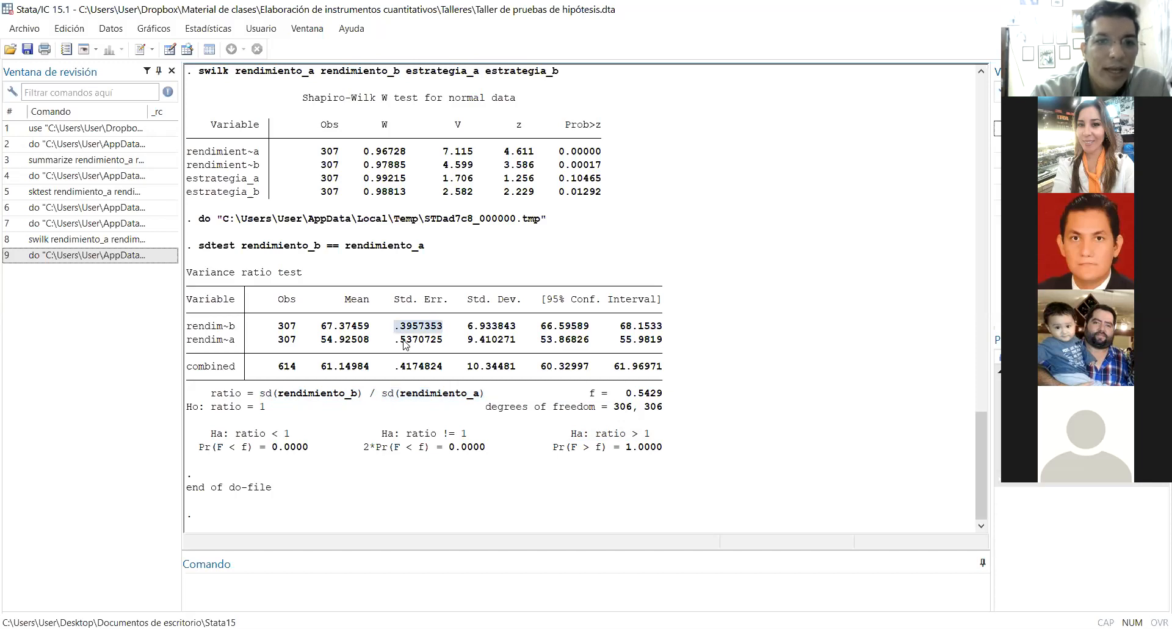
left_click_drag(395, 342, 440, 343)
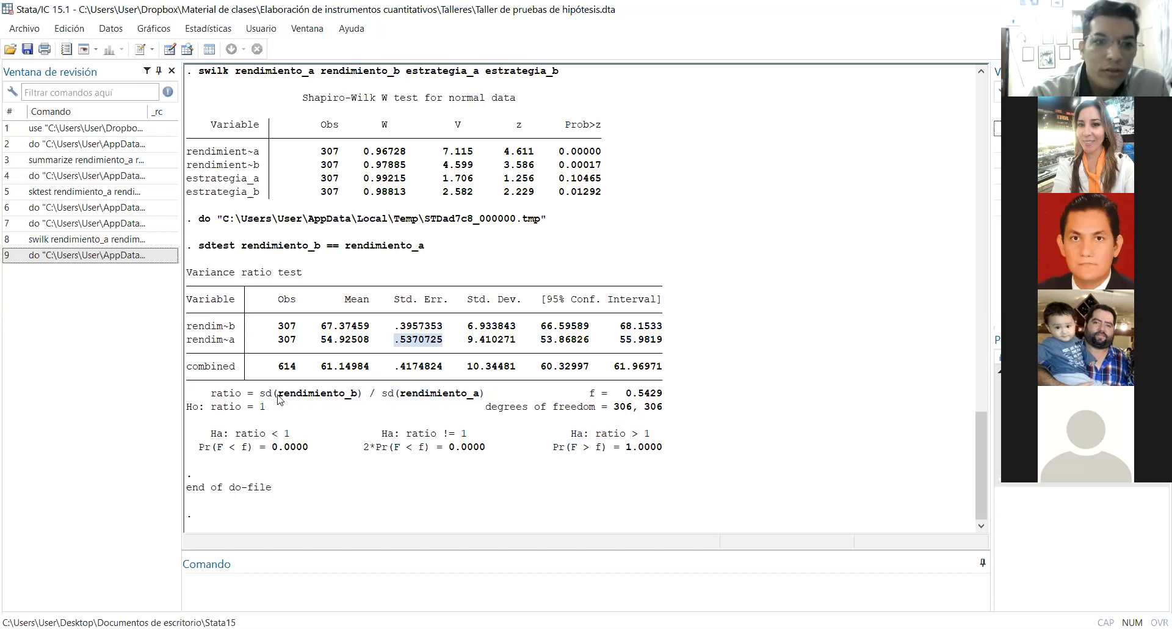
left_click_drag(313, 450, 269, 451)
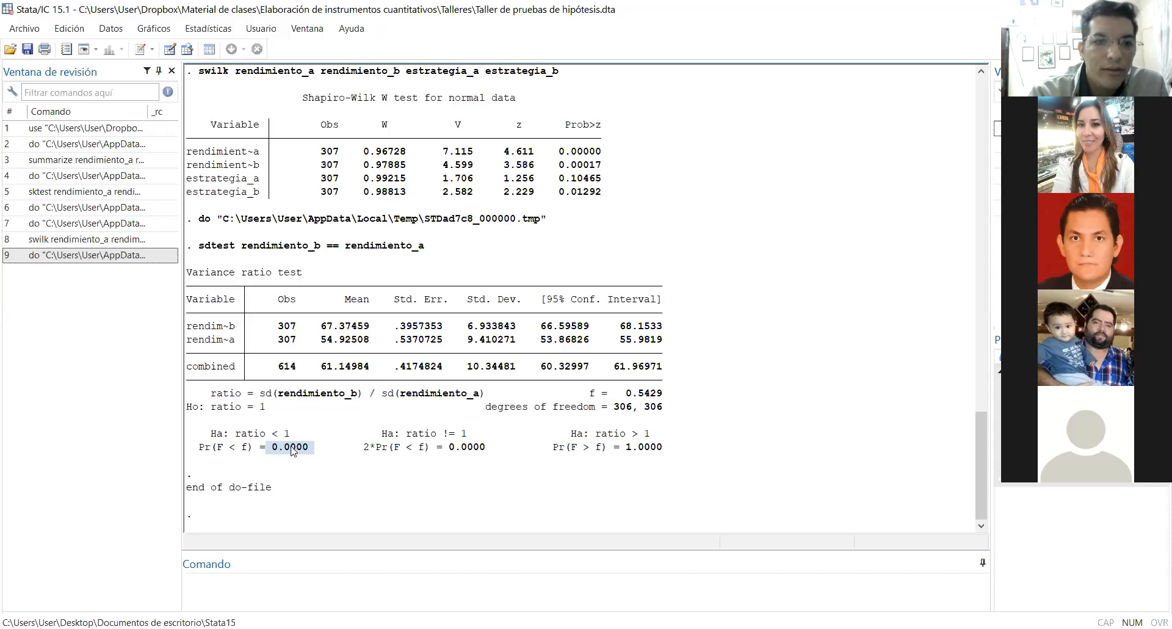
Step: Copy the whole variance ratio test output, from its title to the probabilities, into the Notepad notes below the Shapiro-Wilk conclusion
left_click_drag(194, 280, 725, 458)
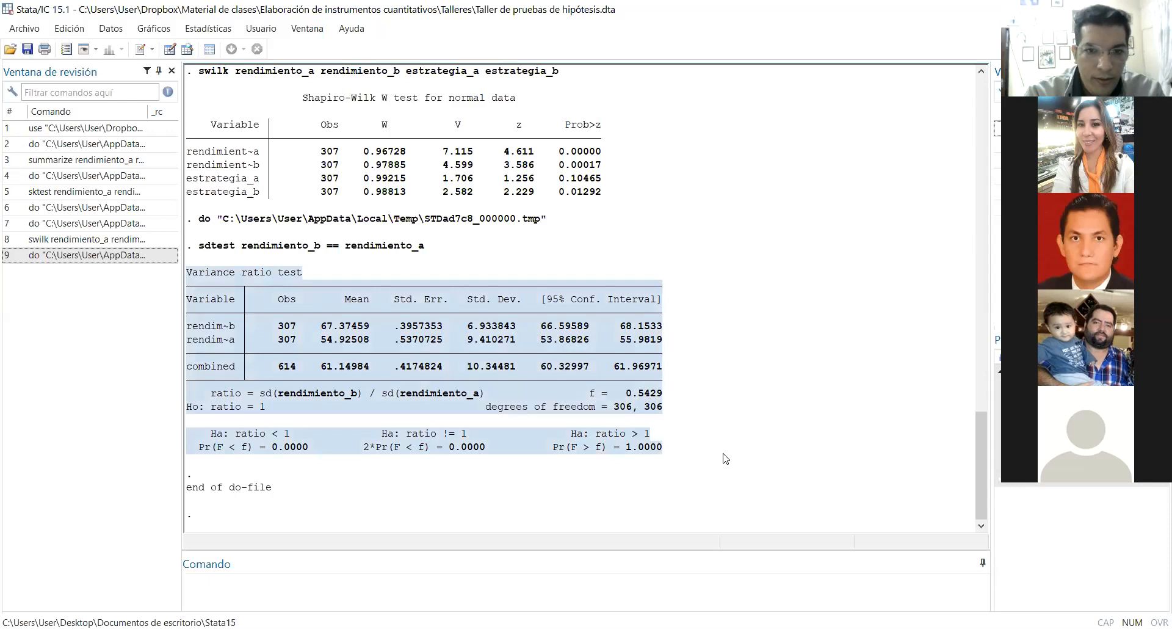
right_click(518, 372)
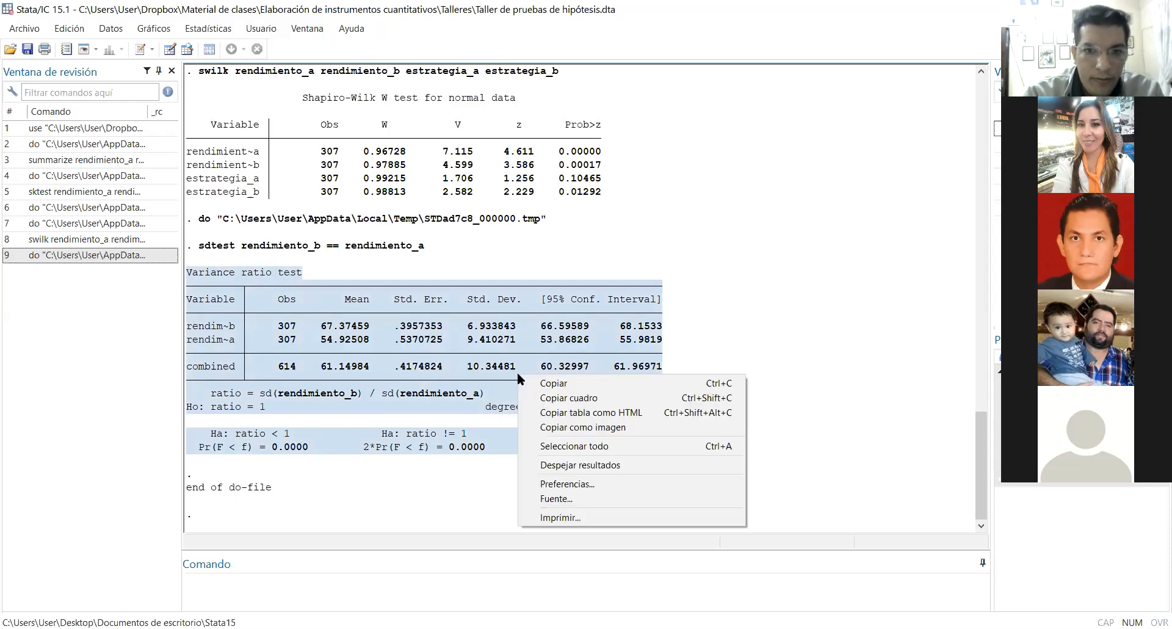
left_click(607, 381)
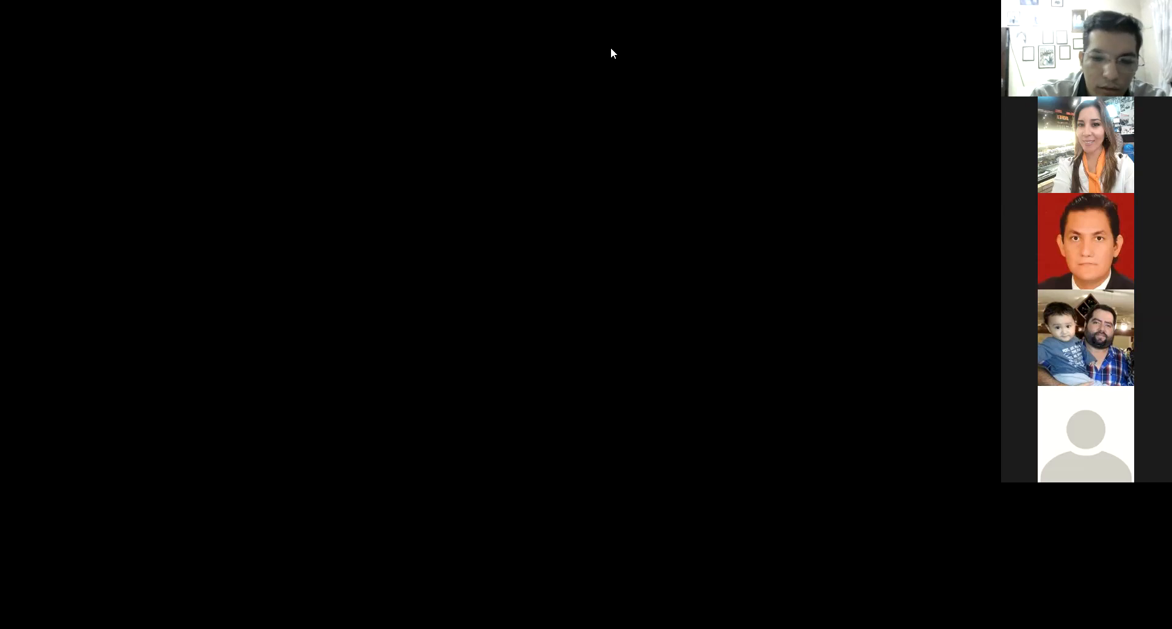
Step: Add the null hypothesis "Ho: Las desviaciones estándar/ varianza son iguales" above the pasted variance ratio test
key("Up")
key("Up")
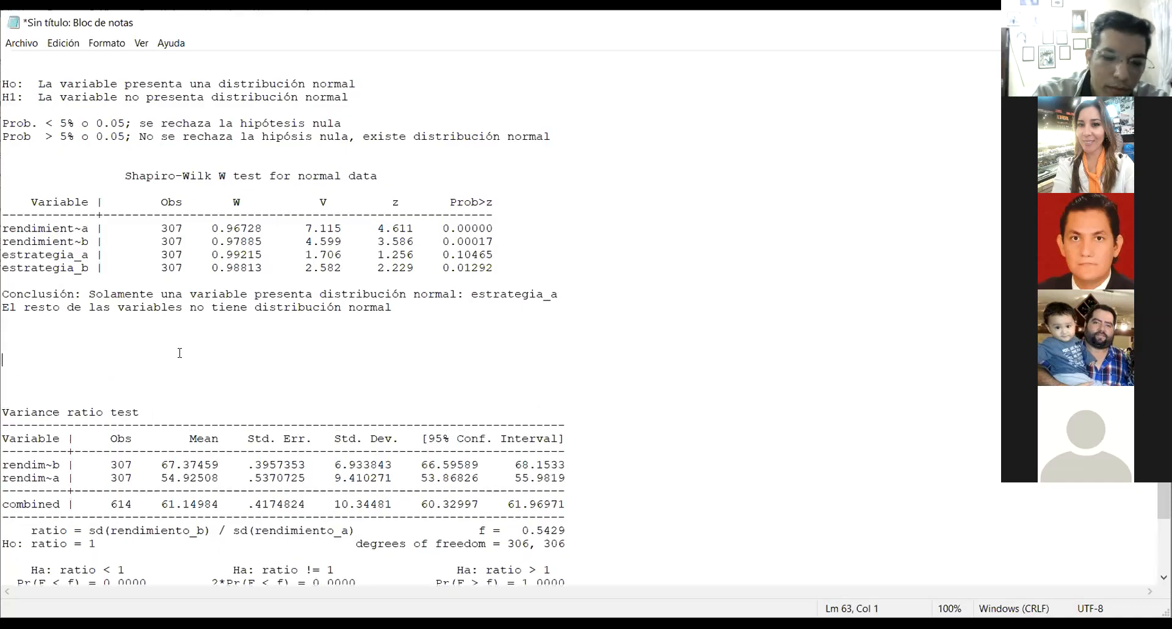
type("Ho")
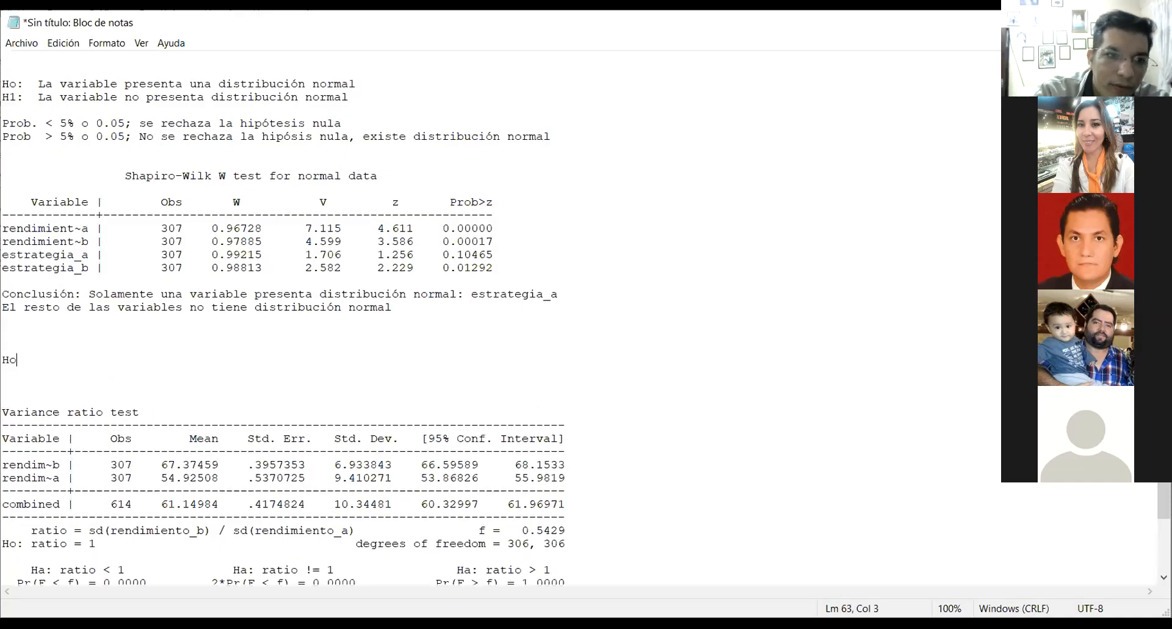
type(": L")
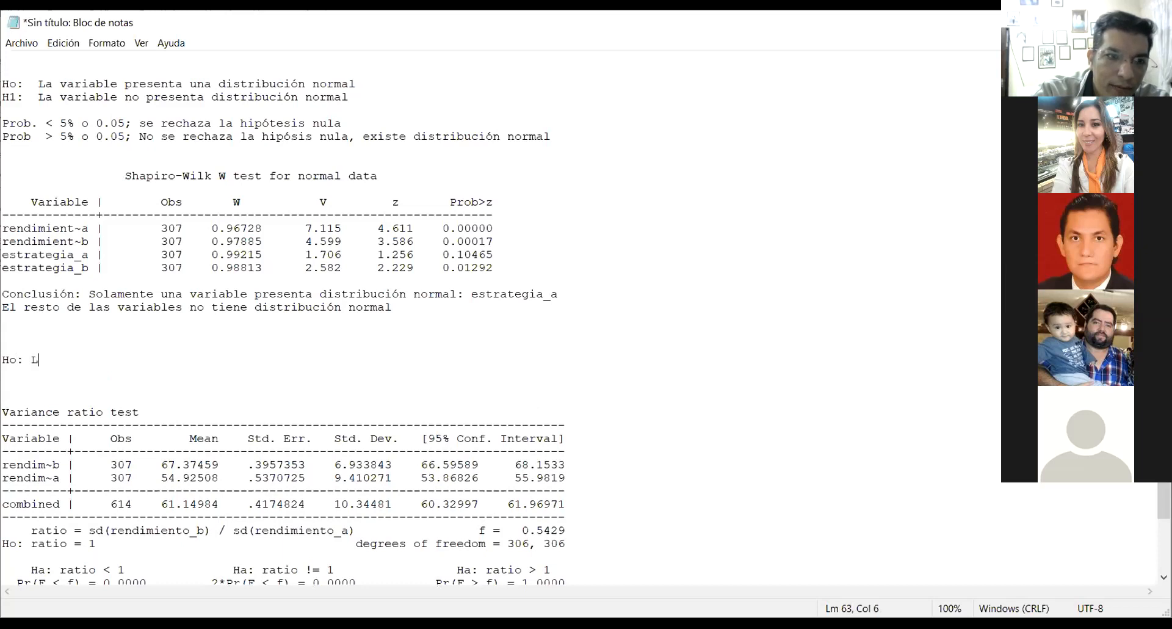
type("as desviaciones están")
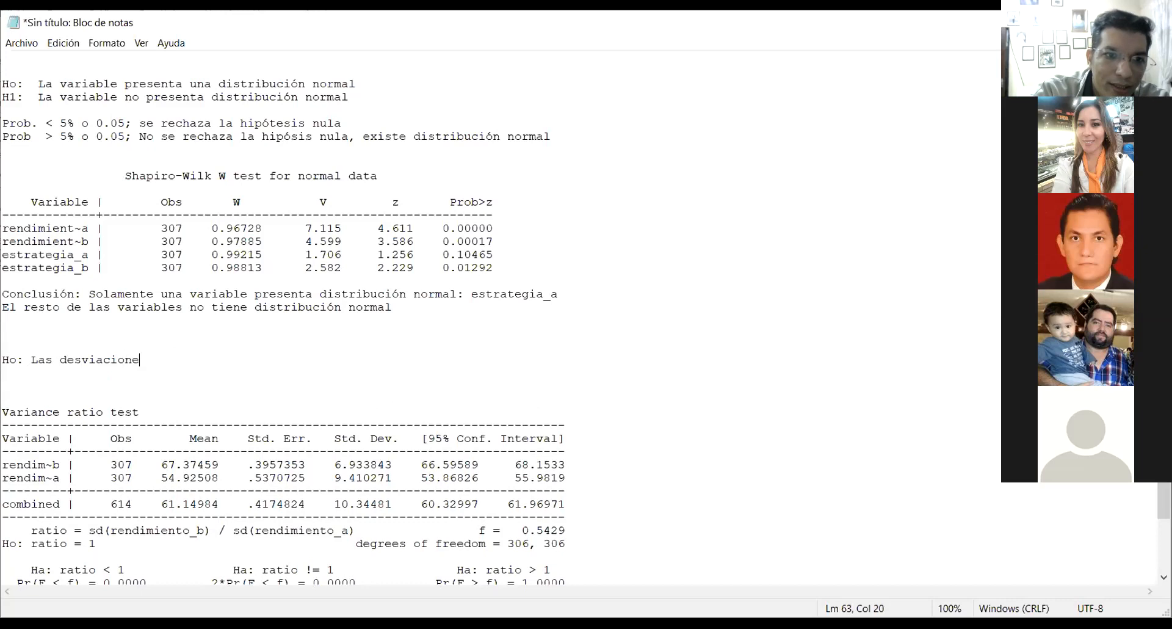
key("BackSpace")
key("BackSpace")
key("BackSpace")
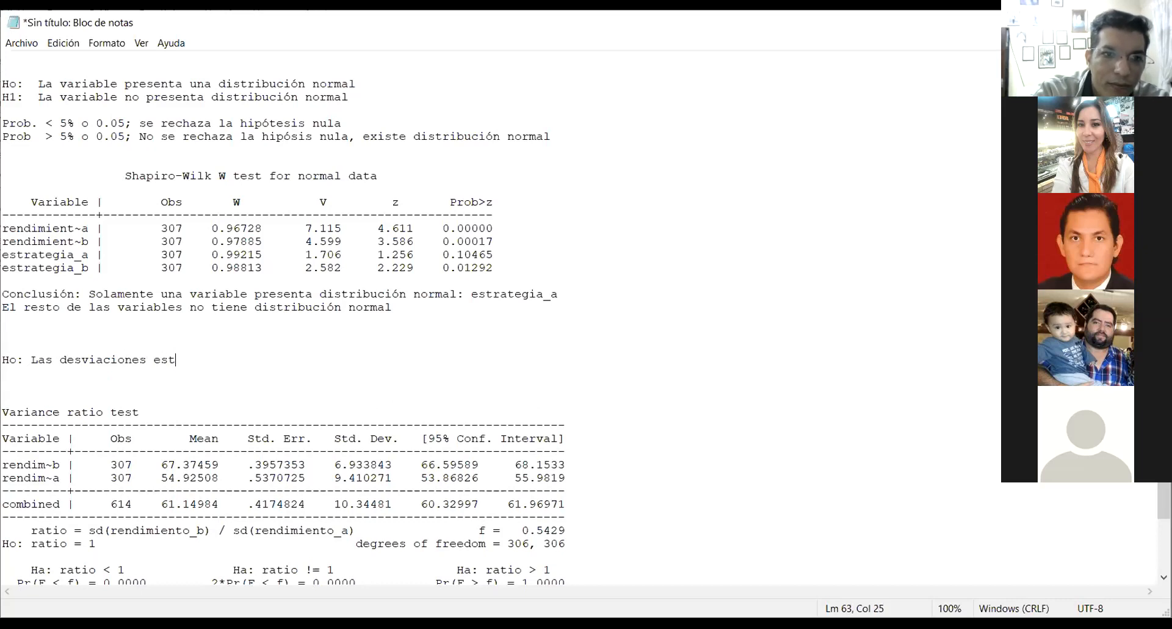
type("tándar ")
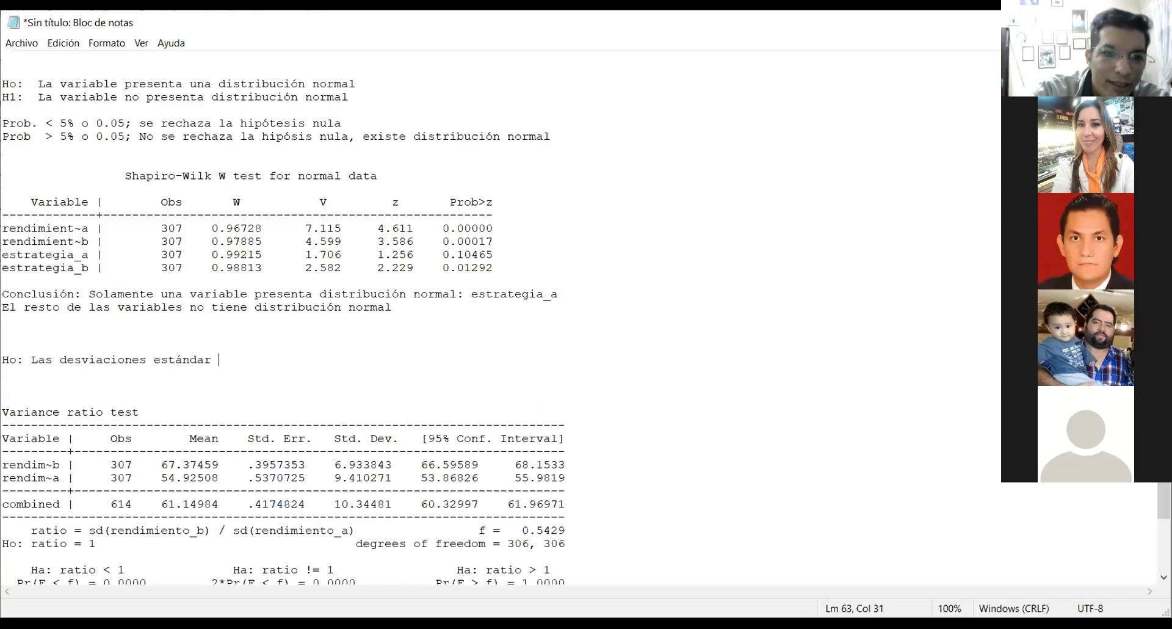
type("/ varianza son iguales")
key("Return")
Step: Write the alternative hypothesis "H1: Las desviaciones estándar/ varianzas diferentes ( < , difer, >)" directly below Ho
type("H1: ")
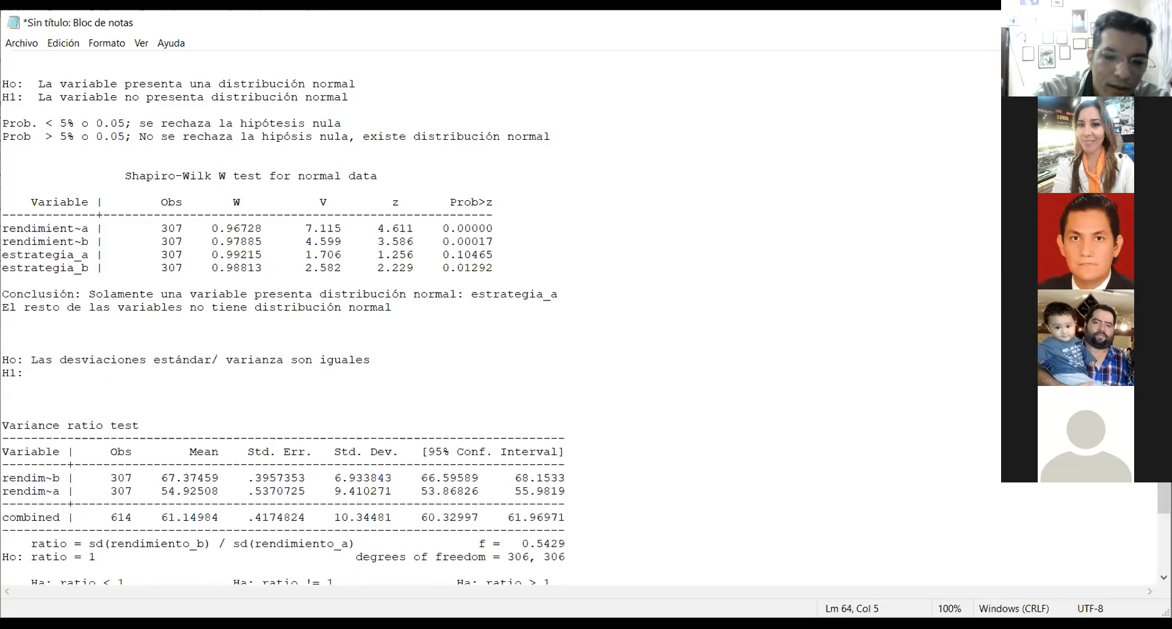
type("Las des")
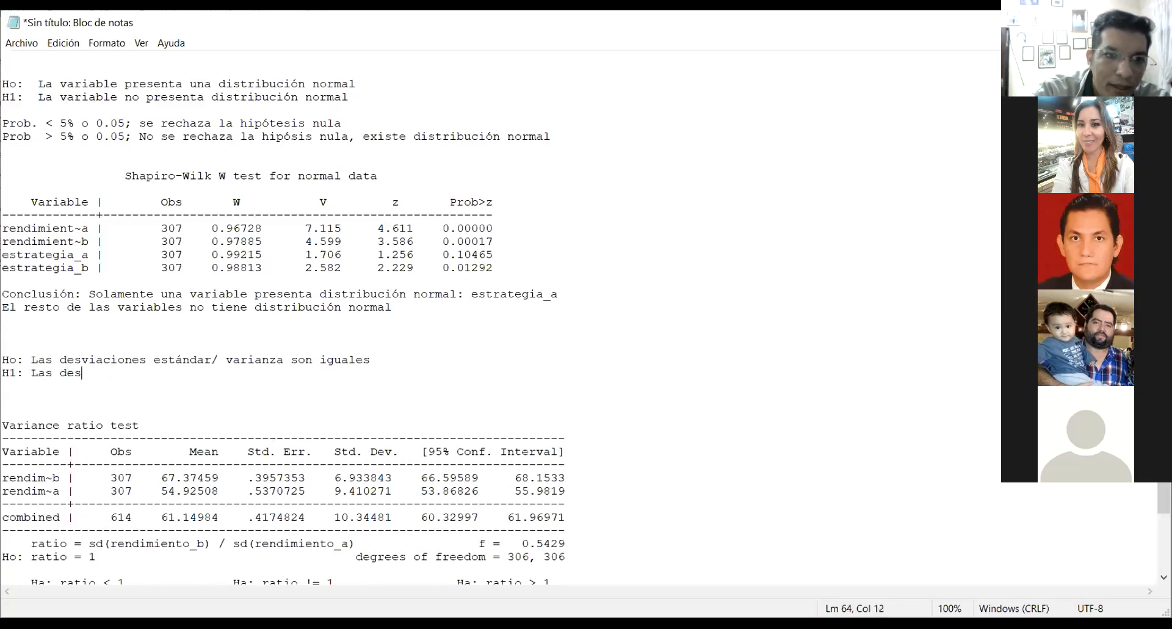
type("viaciones estándar/va")
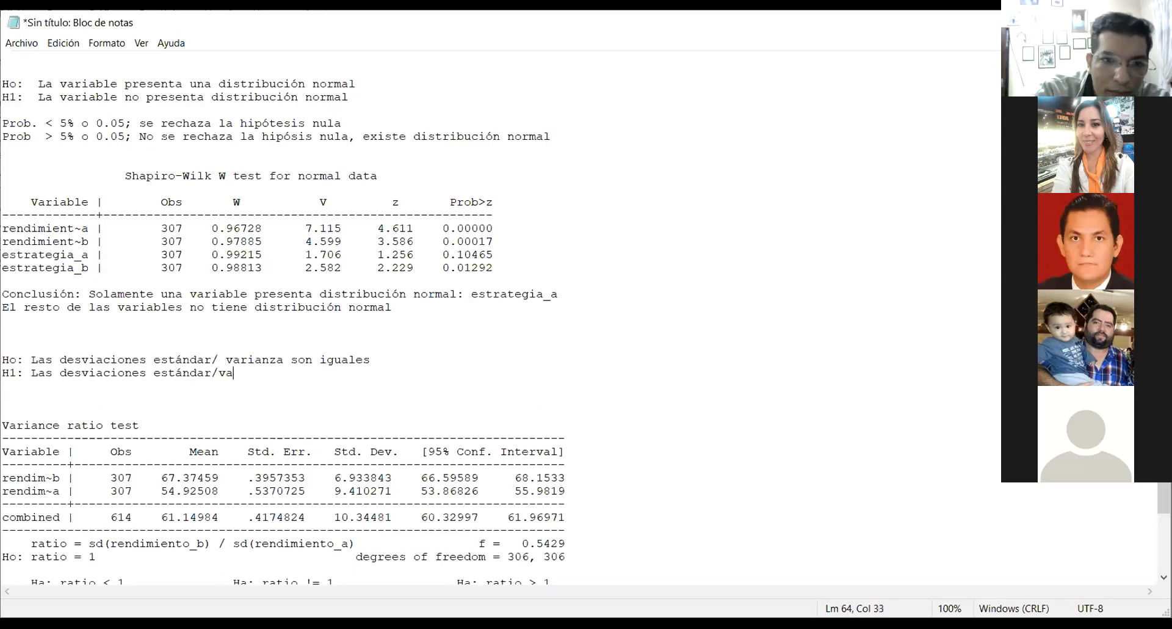
key("BackSpace")
key("BackSpace")
type("varianzas ")
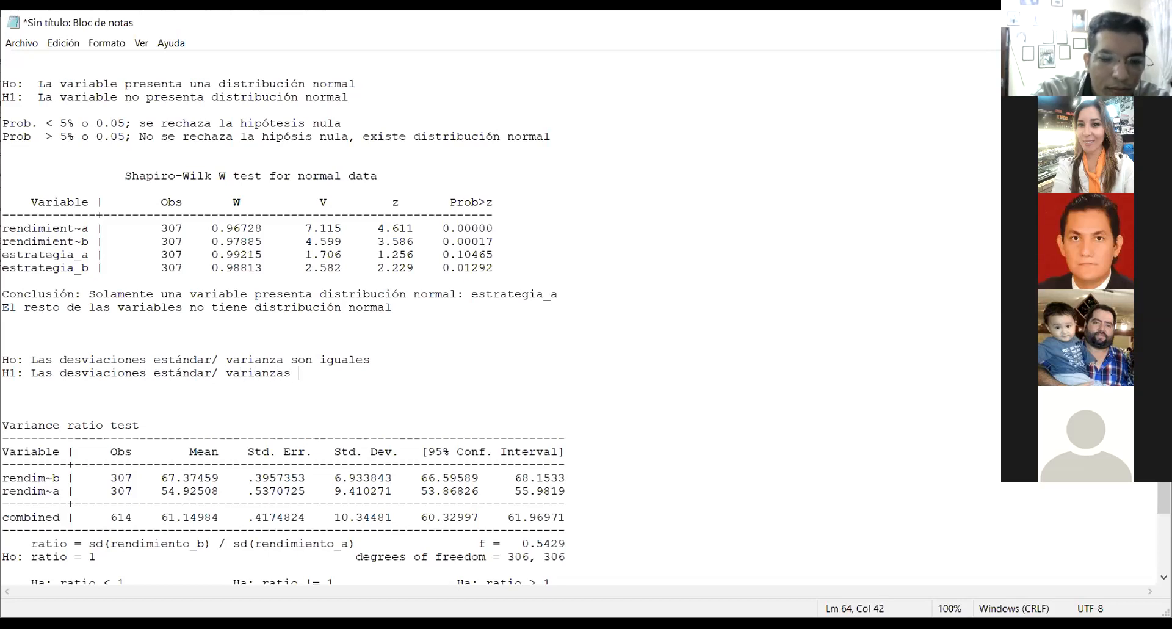
type("dif")
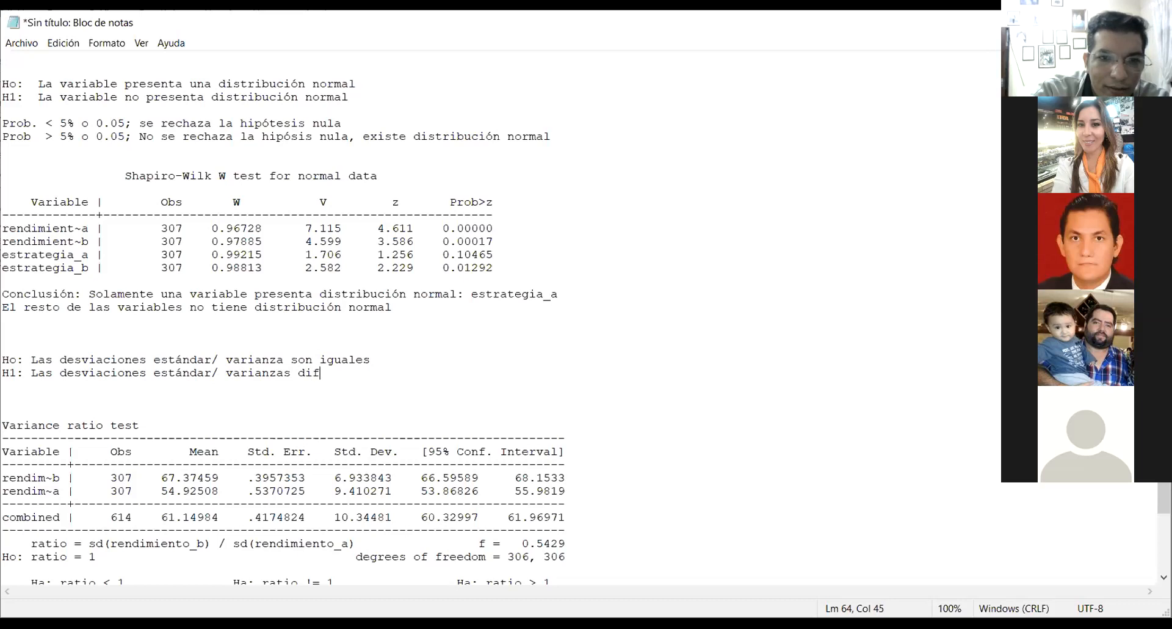
type("erene")
key("BackSpace")
type("tes (")
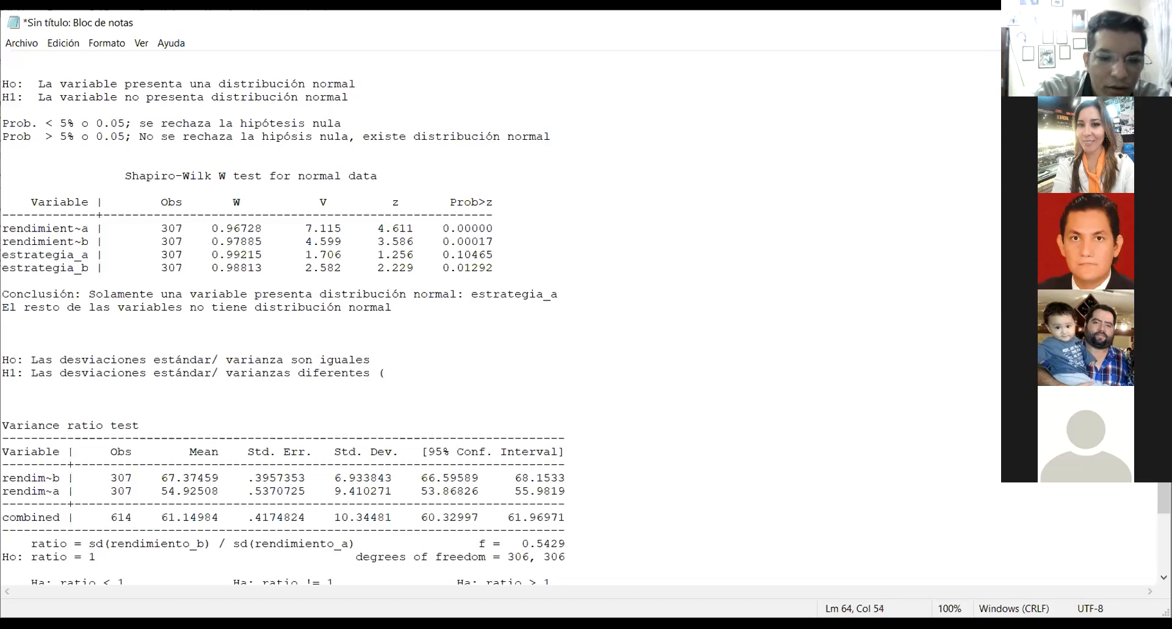
type(" <")
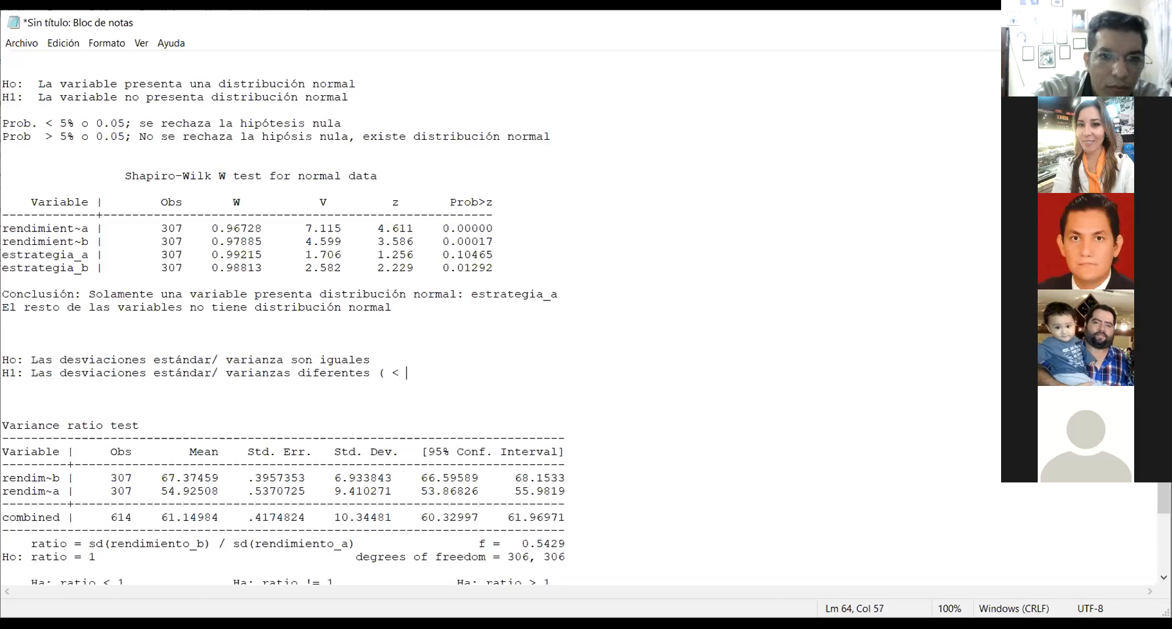
key("BackSpace")
type(", ")
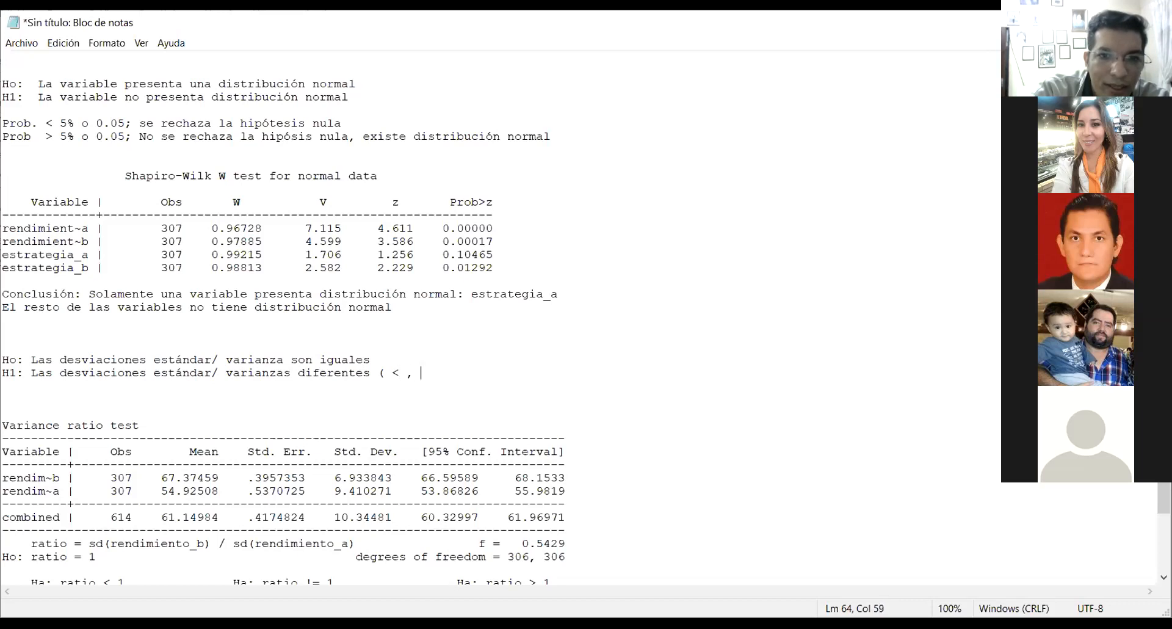
type("difer")
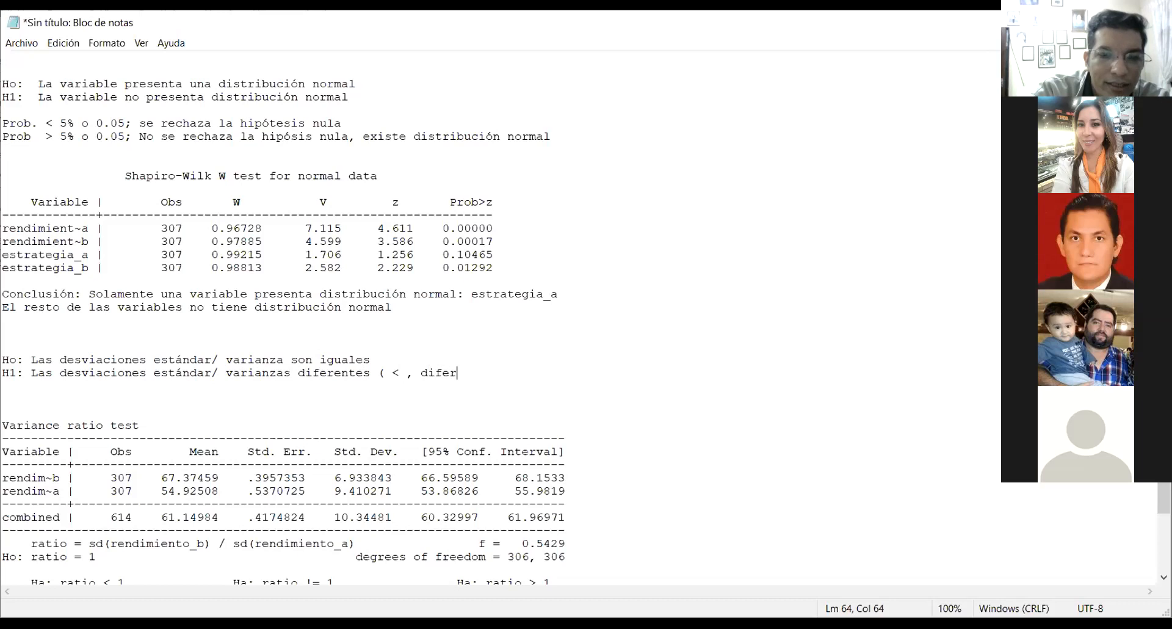
type(", >")
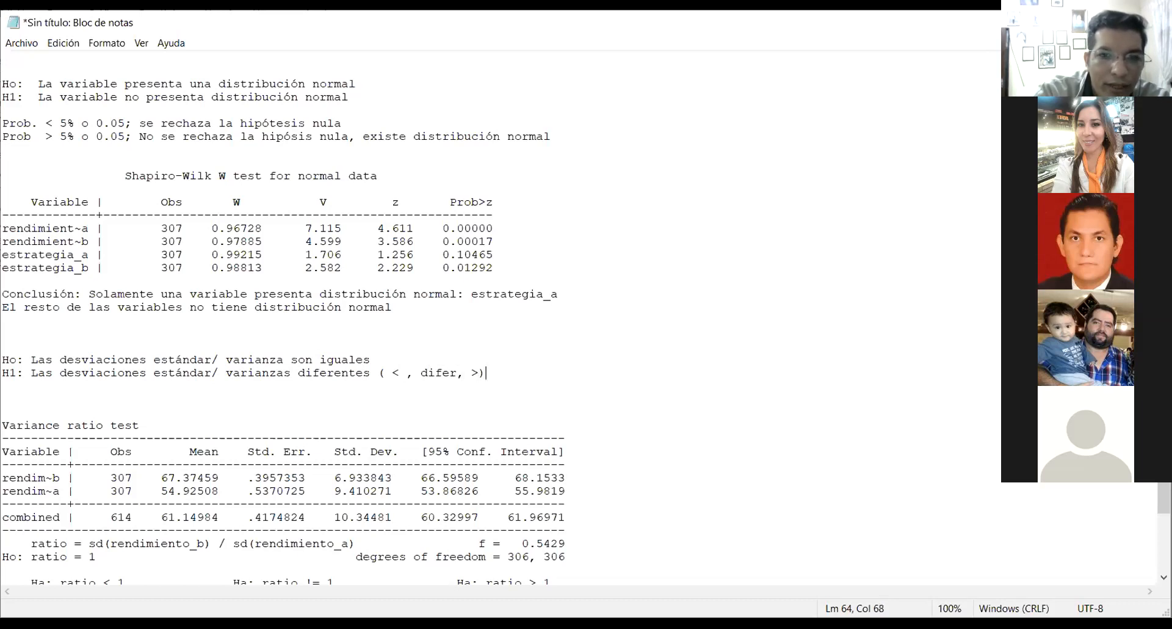
Step: Place the text cursor on the empty lines below the probabilities of the pasted variance ratio test
key("Down")
key("Down")
key("Down")
key("Down")
key("Down")
key("Down")
key("Down")
key("Down")
key("Down")
key("Down")
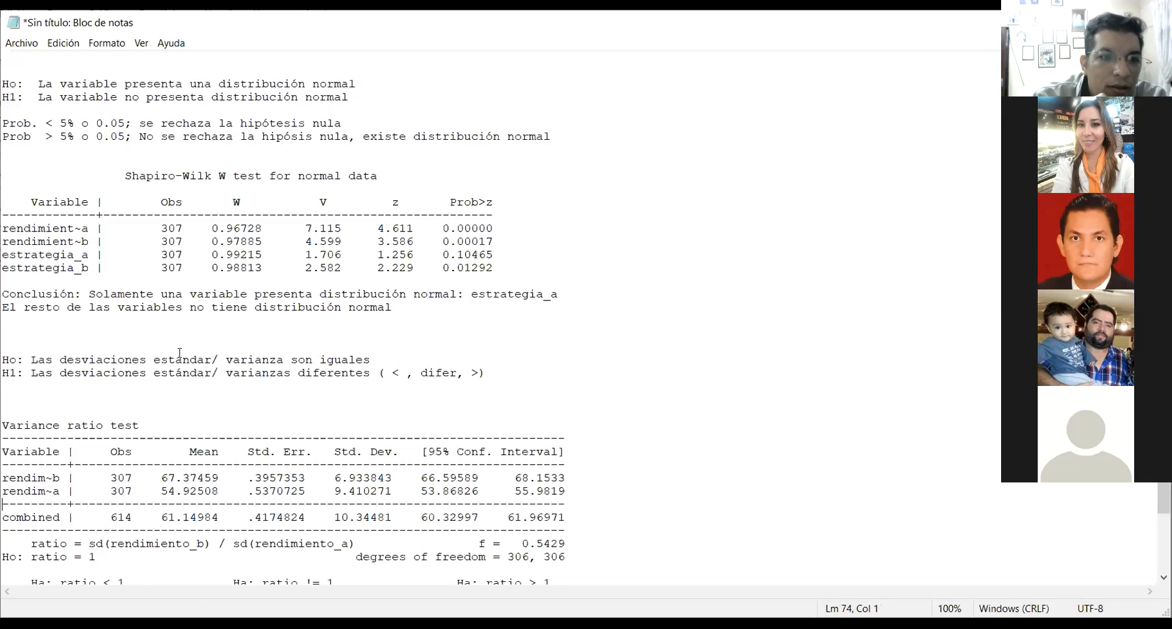
key("Down")
key("Down")
key("Down")
key("Down")
key("Down")
key("Down")
key("Down")
key("Down")
key("Down")
key("Down")
key("Down")
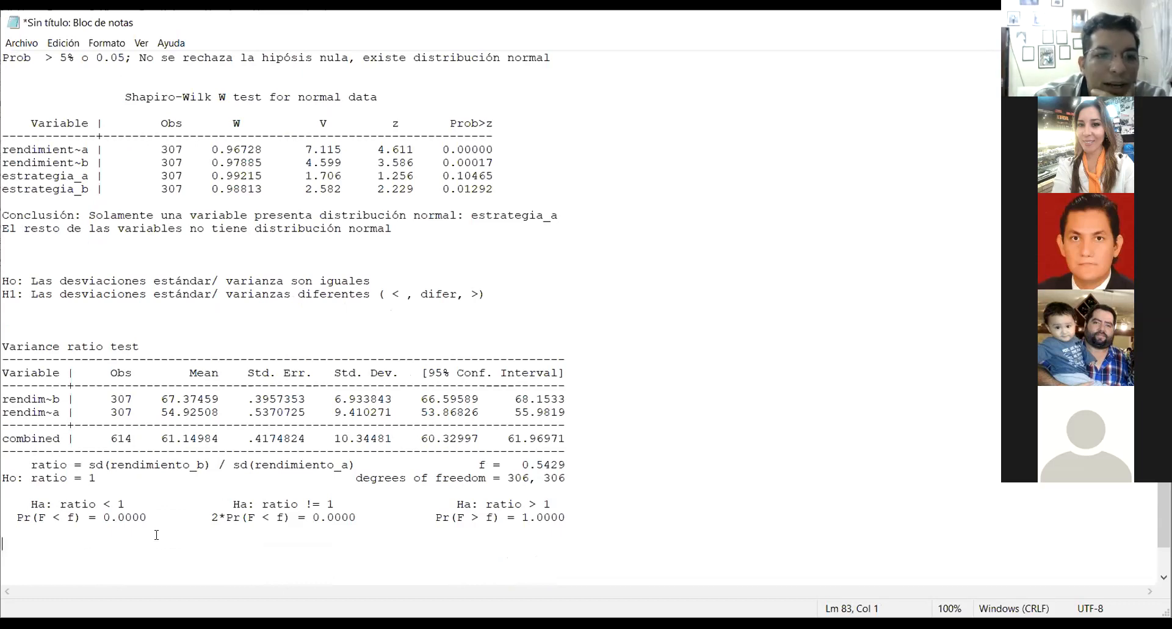
Step: Write "Rechazamos Ho." below the Ha: ratio < 1 probability of the variance ratio test
left_click_drag(148, 517, 18, 517)
left_click(49, 552)
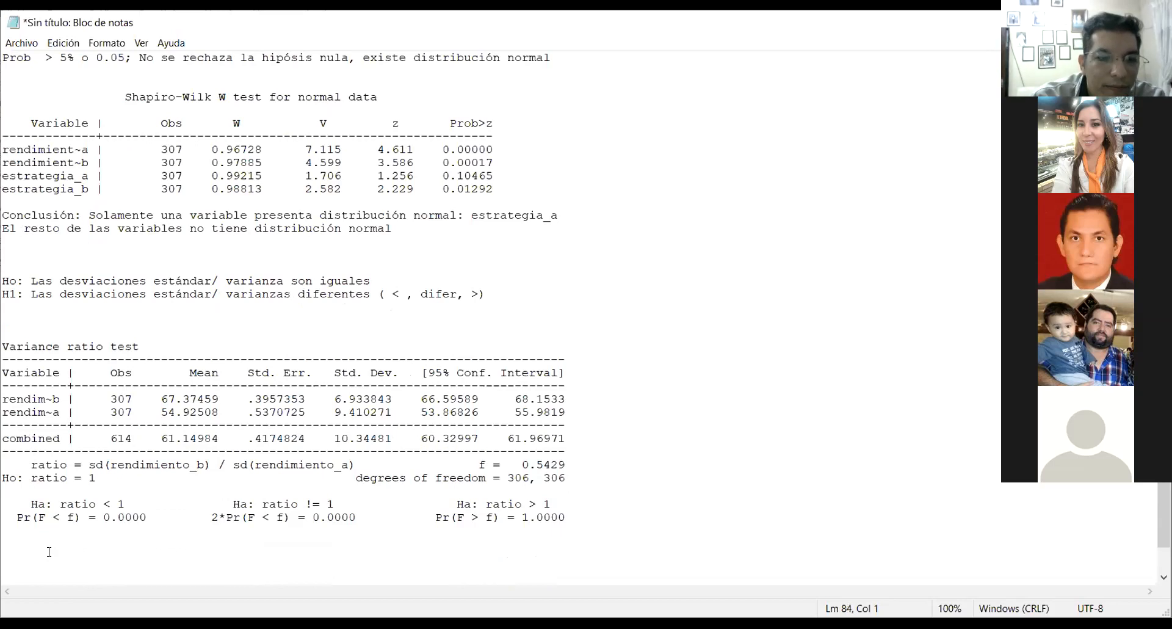
type("RECH")
key("BackSpace")
key("BackSpace")
key("BackSpace")
key("BackSpace")
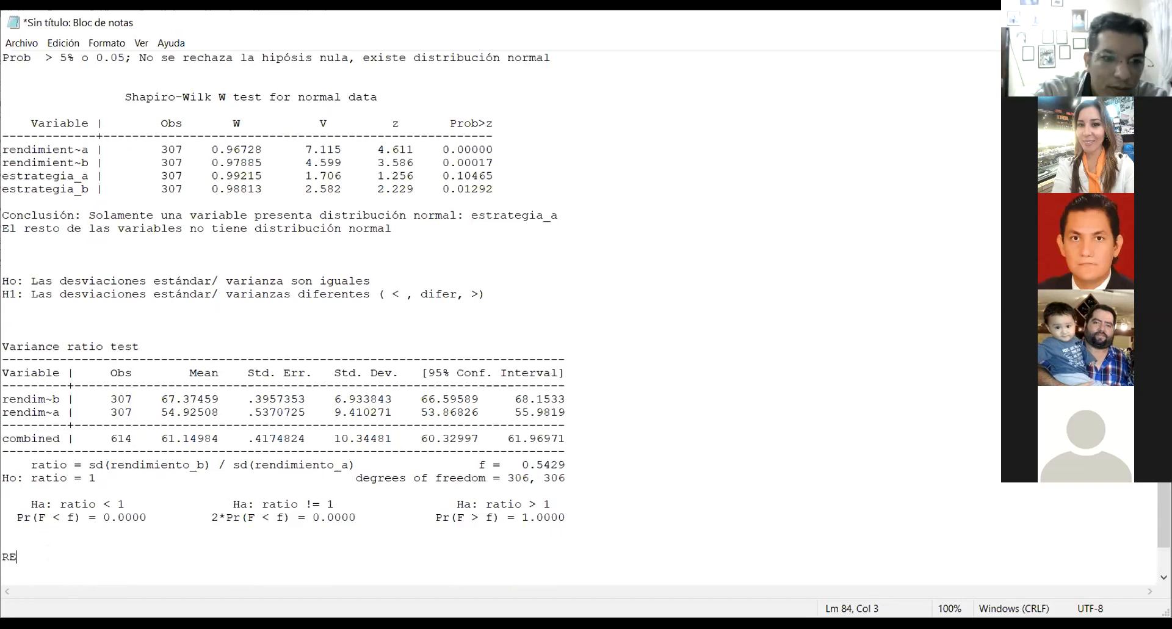
type("Rechaz")
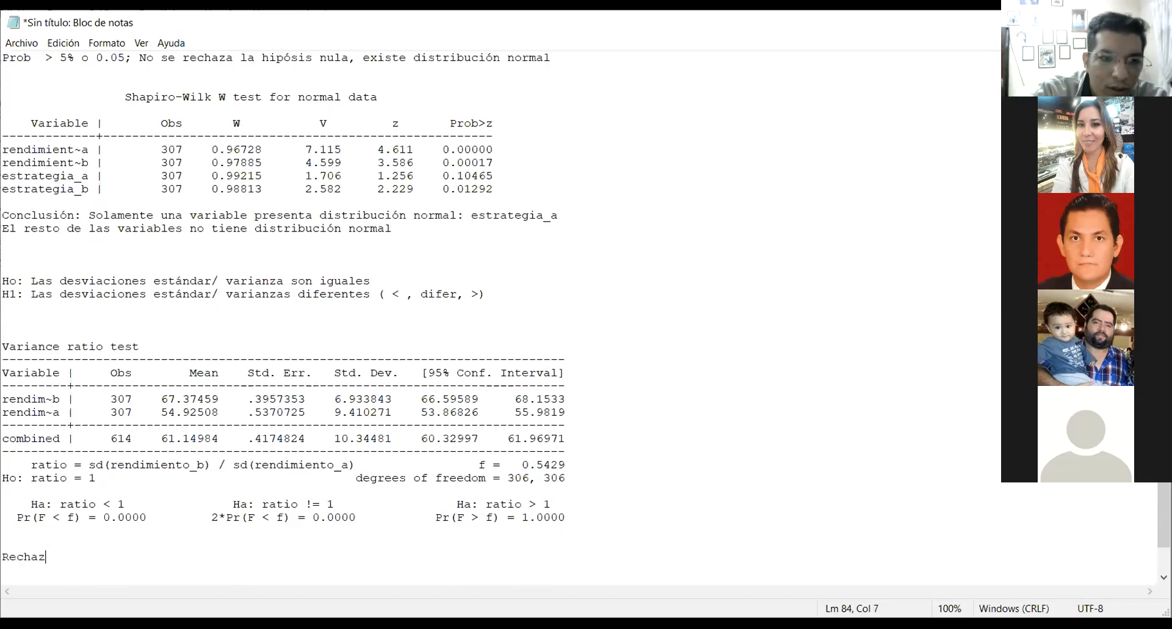
type("amos Ho")
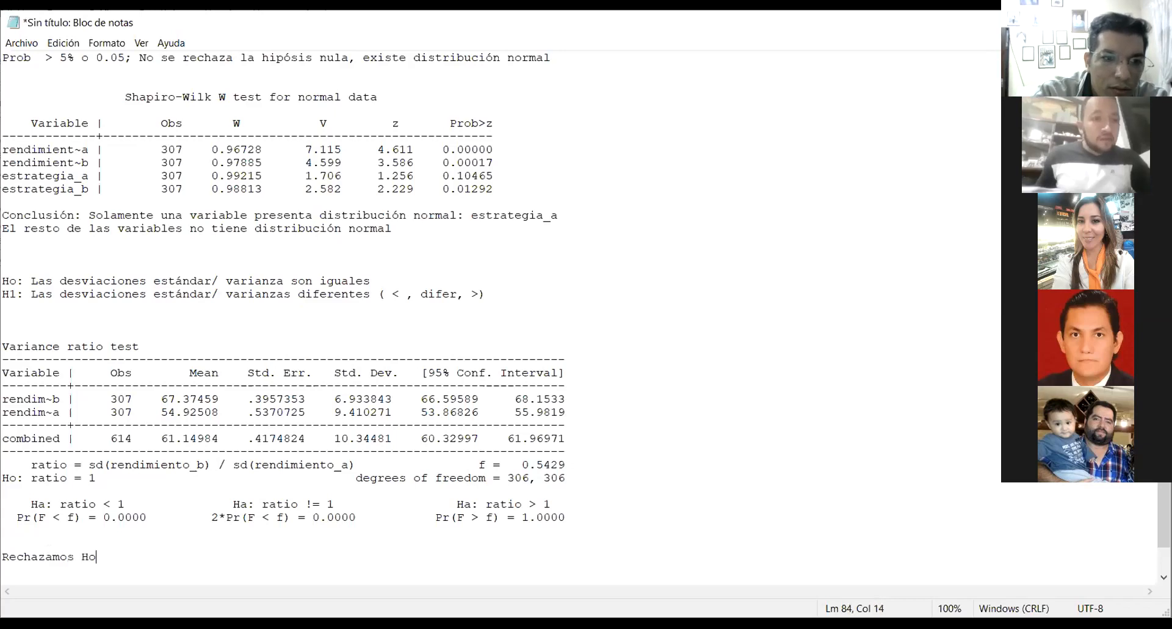
type(".")
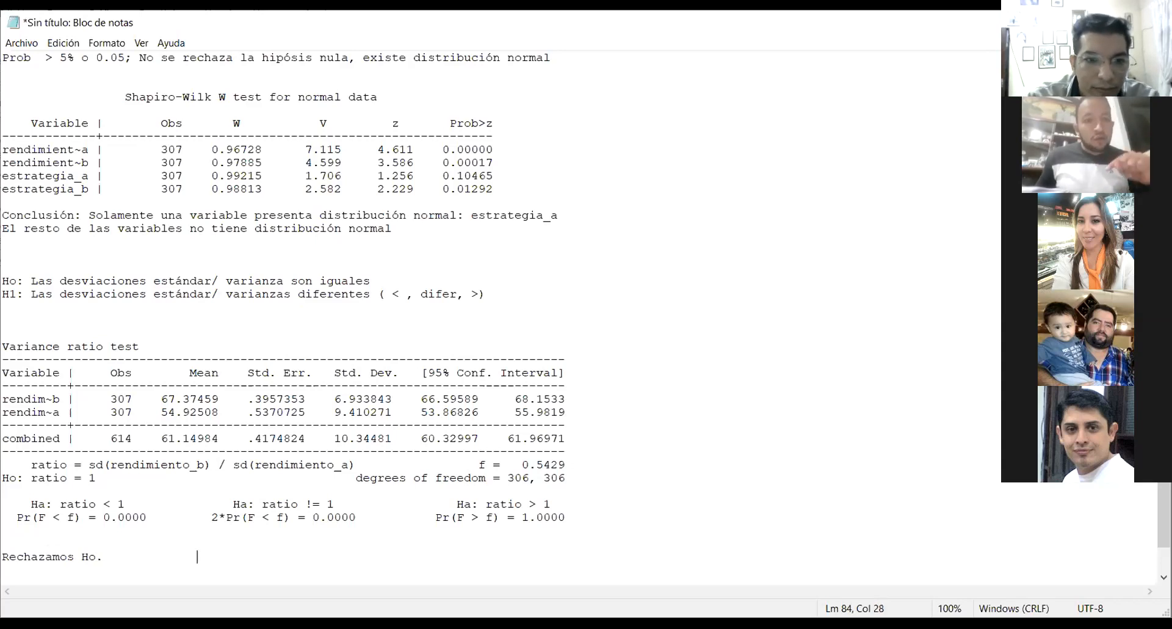
Step: Add "Rechazamos Ho" on the same line, aligned below the Ha: ratio != 1 probability
type("REcha")
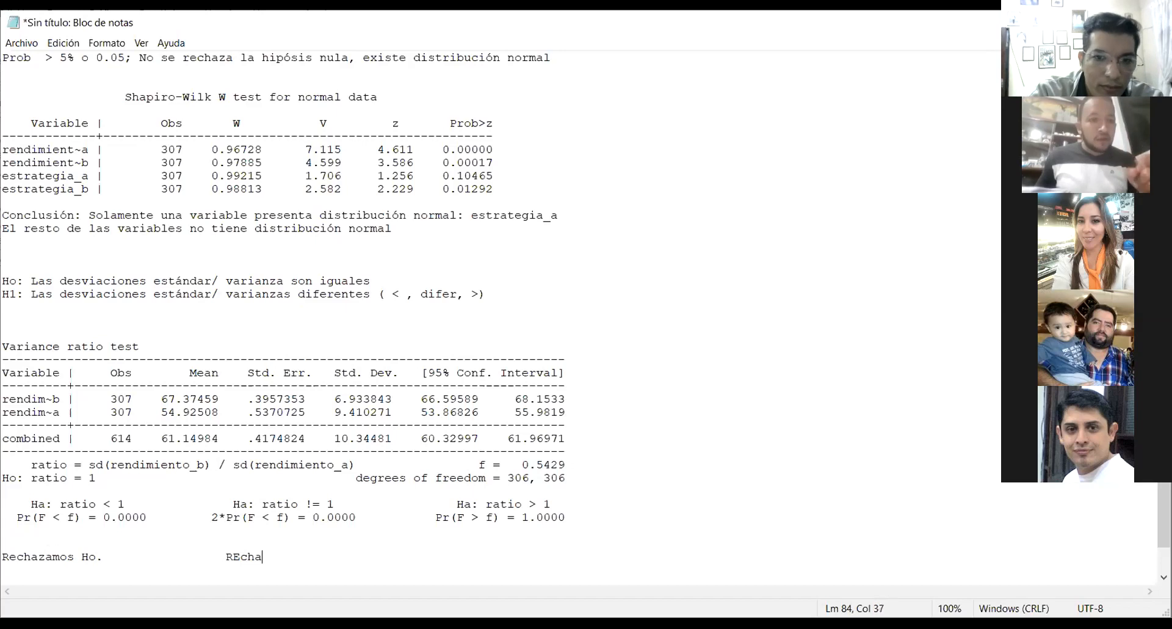
key("BackSpace")
key("BackSpace")
key("BackSpace")
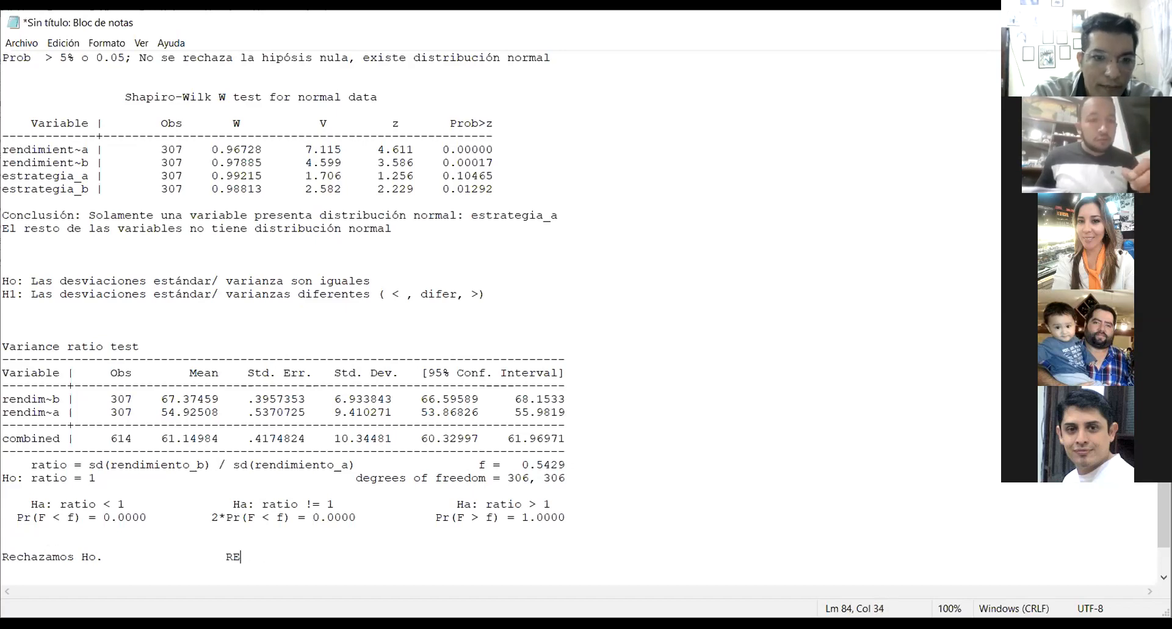
key("BackSpace")
type("ecah")
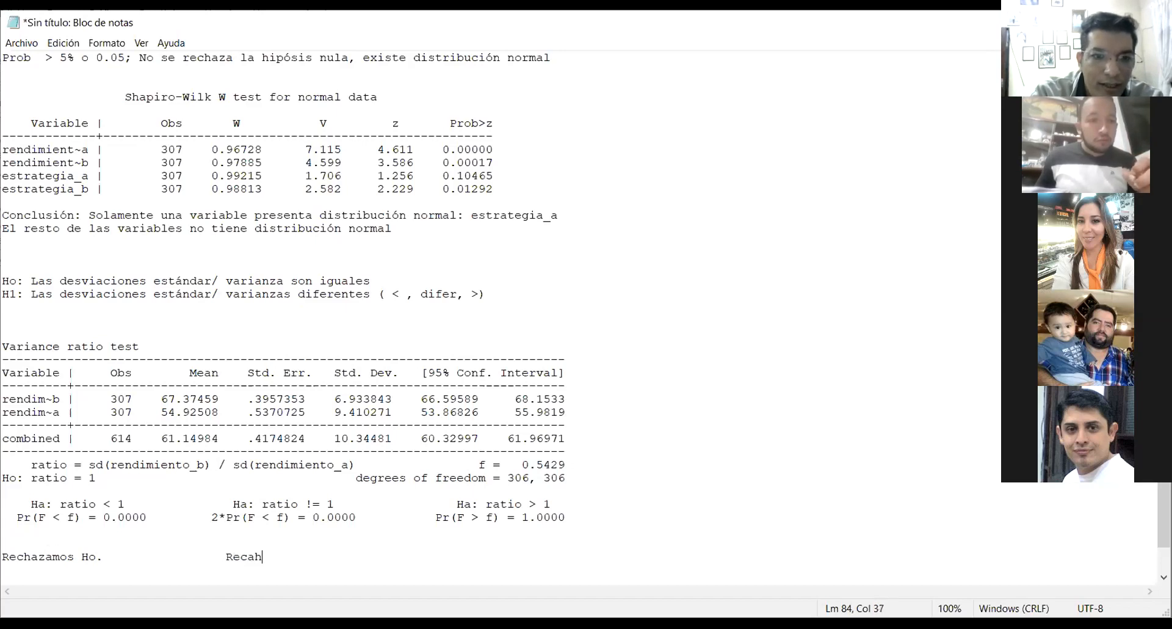
key("BackSpace")
key("BackSpace")
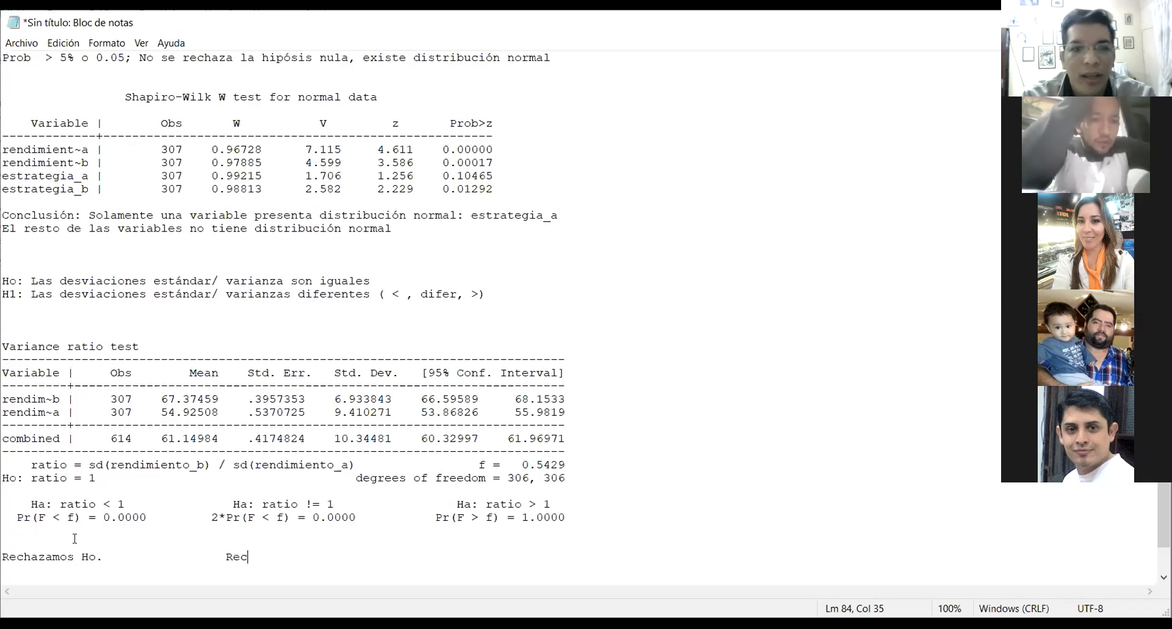
type("haz")
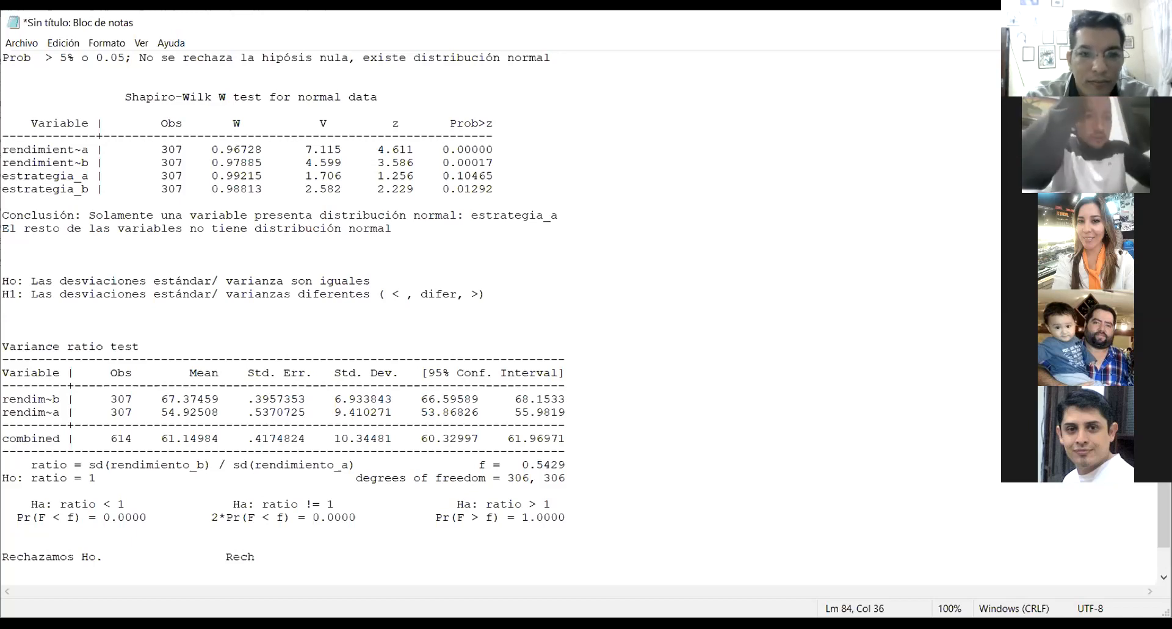
key("BackSpace")
key("BackSpace")
type("azamos")
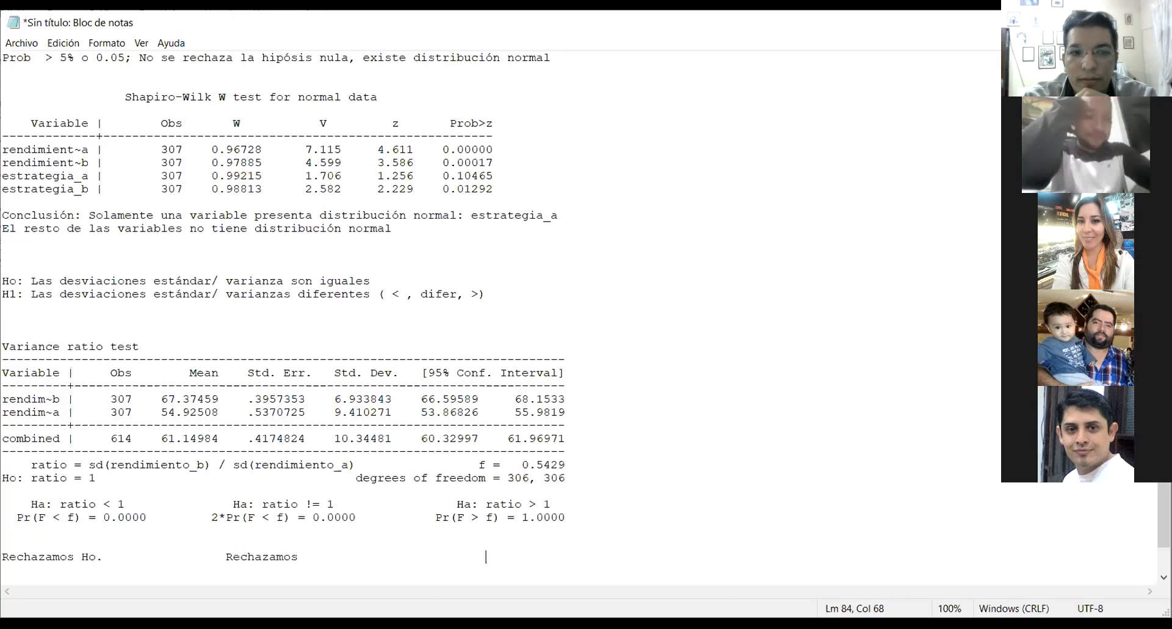
key("BackSpace")
key("BackSpace")
key("BackSpace")
key("BackSpace")
key("BackSpace")
key("BackSpace")
key("BackSpace")
key("BackSpace")
key("BackSpace")
key("BackSpace")
key("BackSpace")
key("BackSpace")
key("BackSpace")
key("BackSpace")
key("BackSpace")
key("BackSpace")
key("BackSpace")
key("BackSpace")
key("BackSpace")
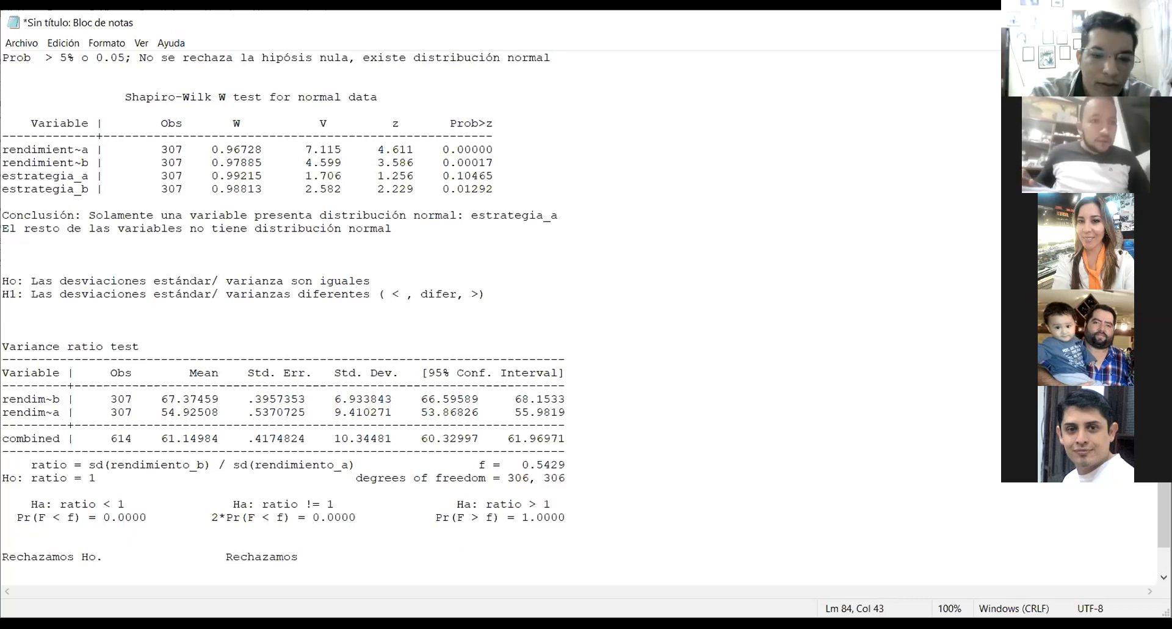
type("Ho               ")
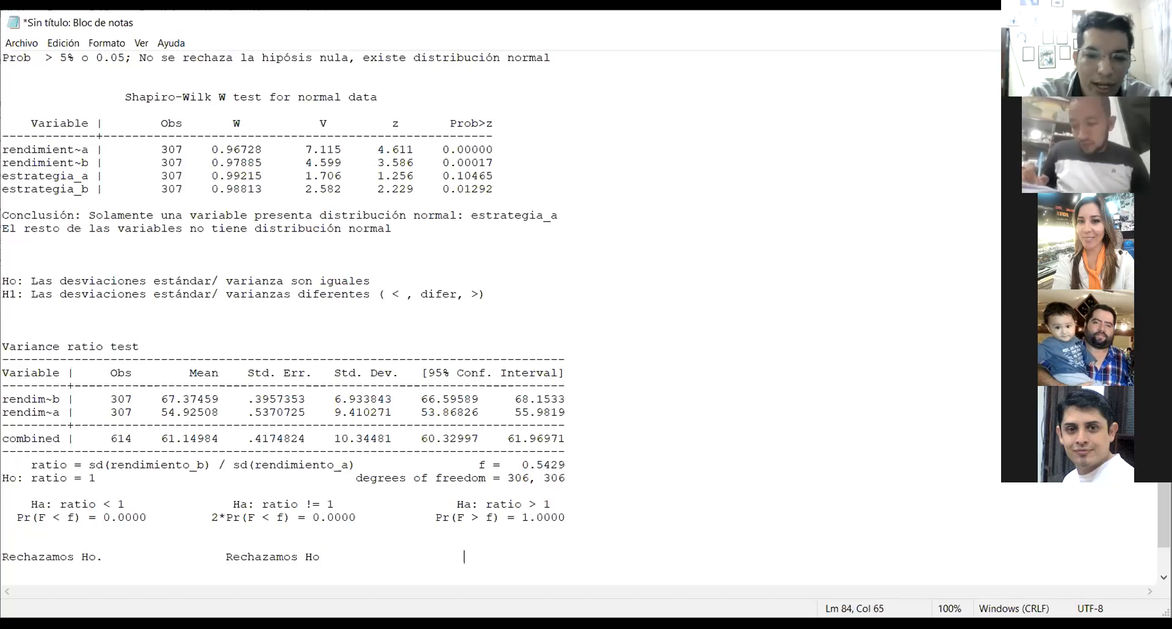
Step: Write "No rechazamos" on the same line, below the Ha: ratio > 1 probability
type("   No la")
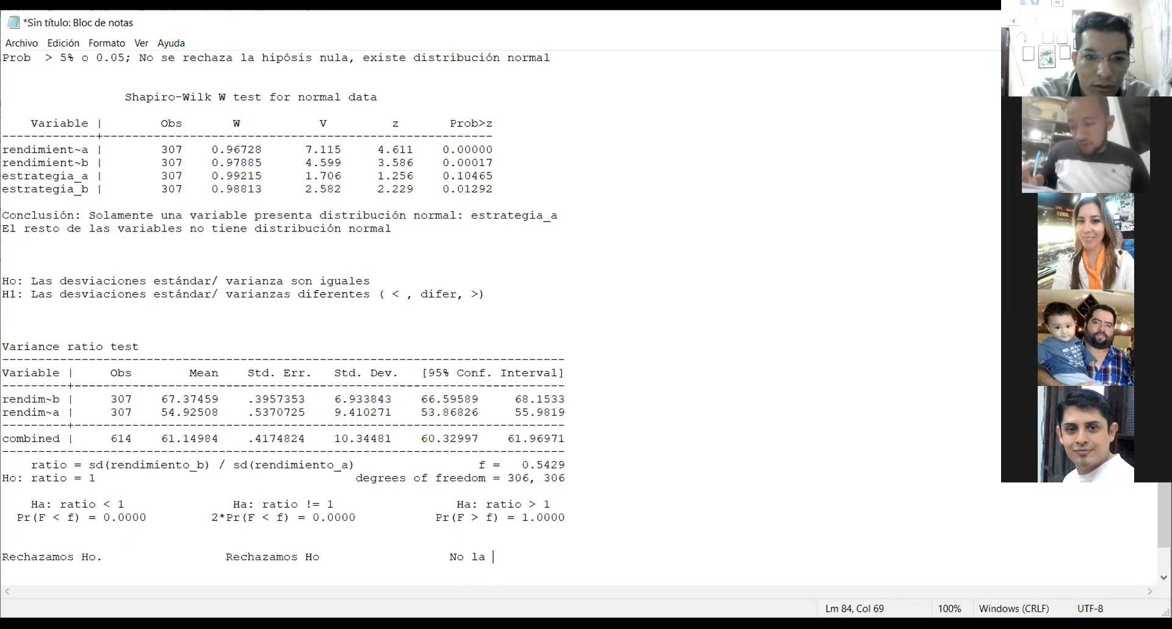
key("BackSpace")
key("BackSpace")
type("rec")
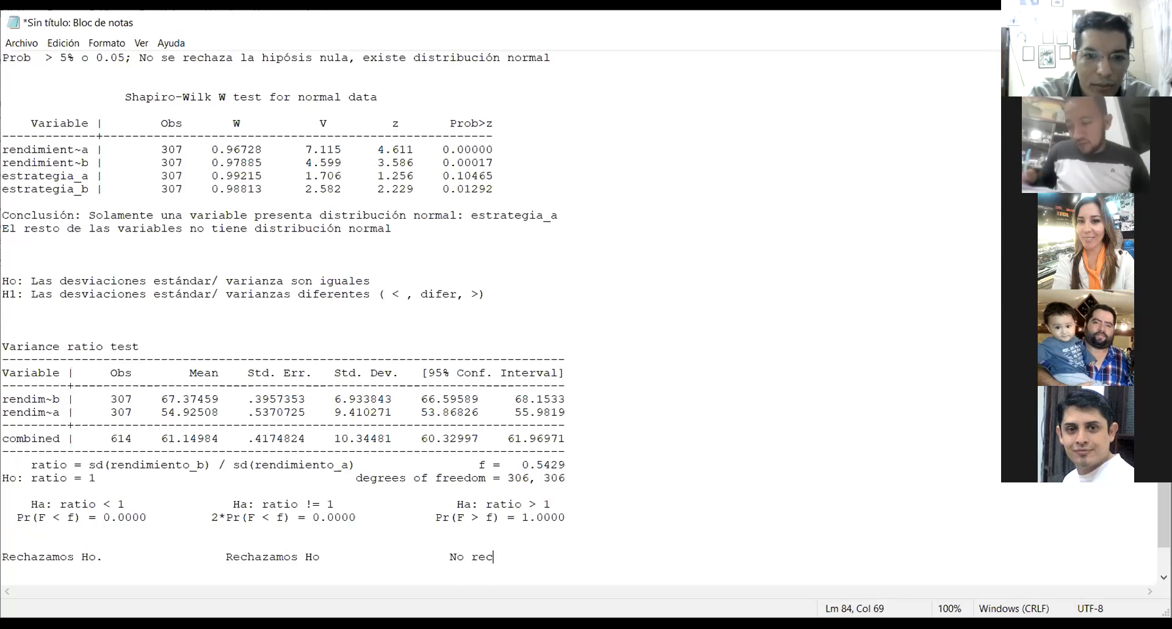
type("hamoz")
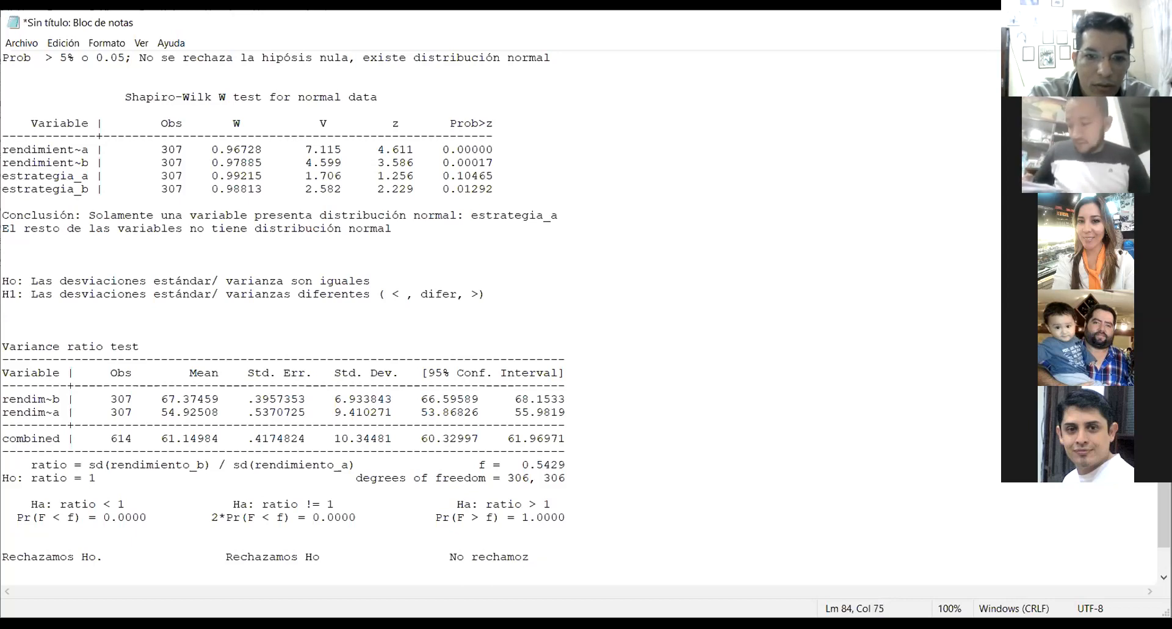
key("BackSpace")
key("BackSpace")
key("BackSpace")
key("BackSpace")
type("za")
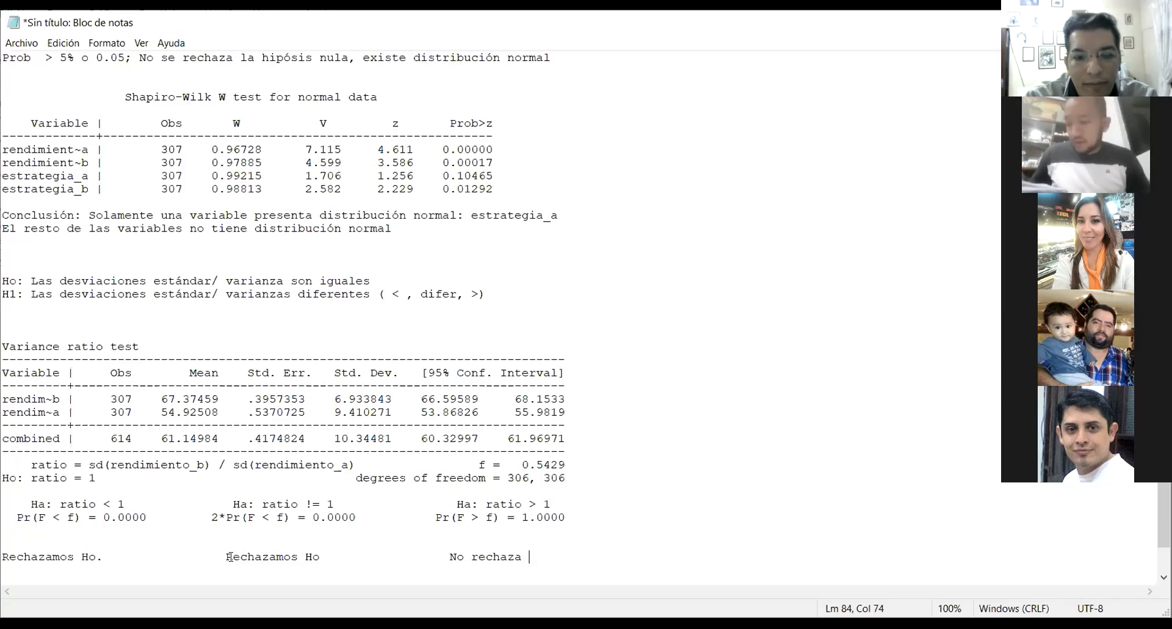
key("BackSpace")
type("mo")
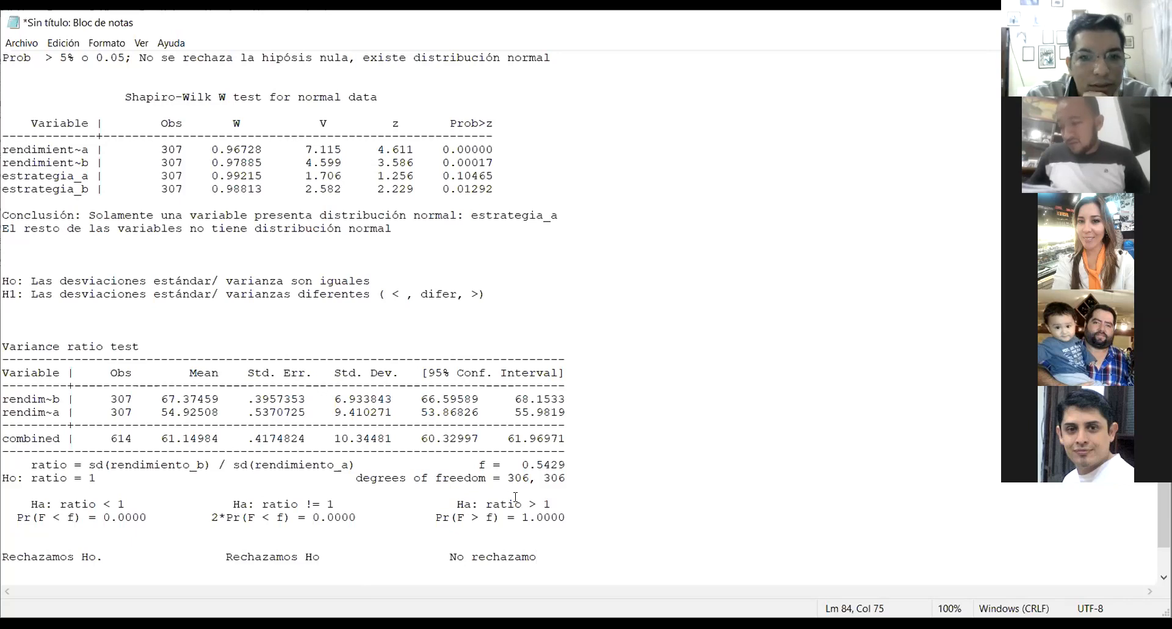
type("s")
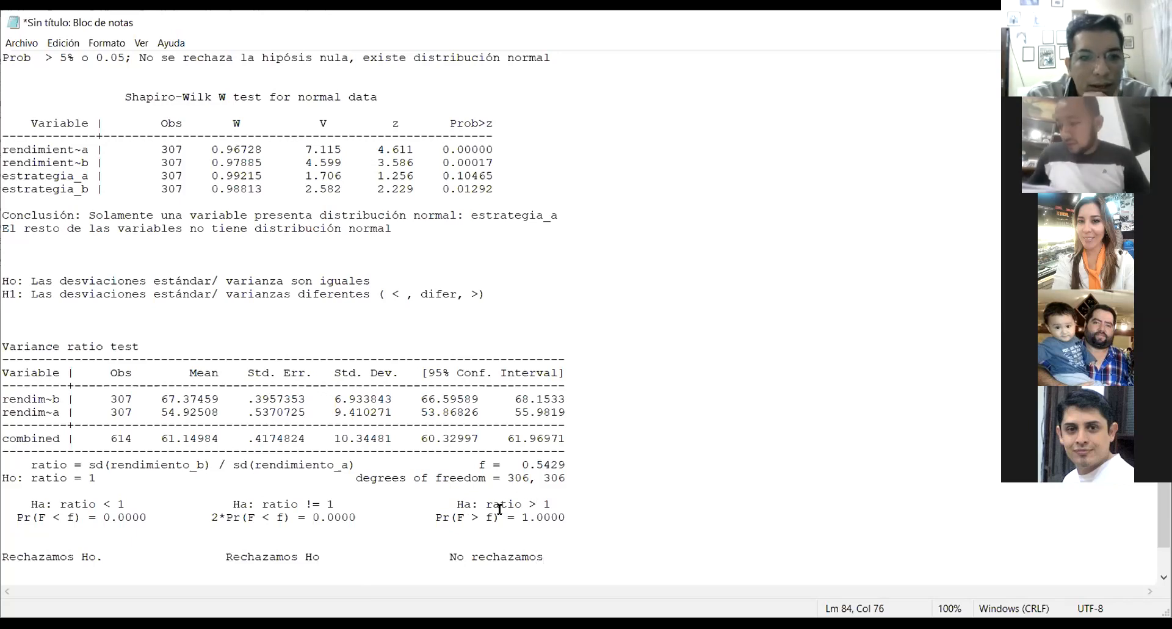
Step: Delete the text "No rechazamos" below the Ha: ratio > 1 probability
left_click_drag(212, 461, 110, 464)
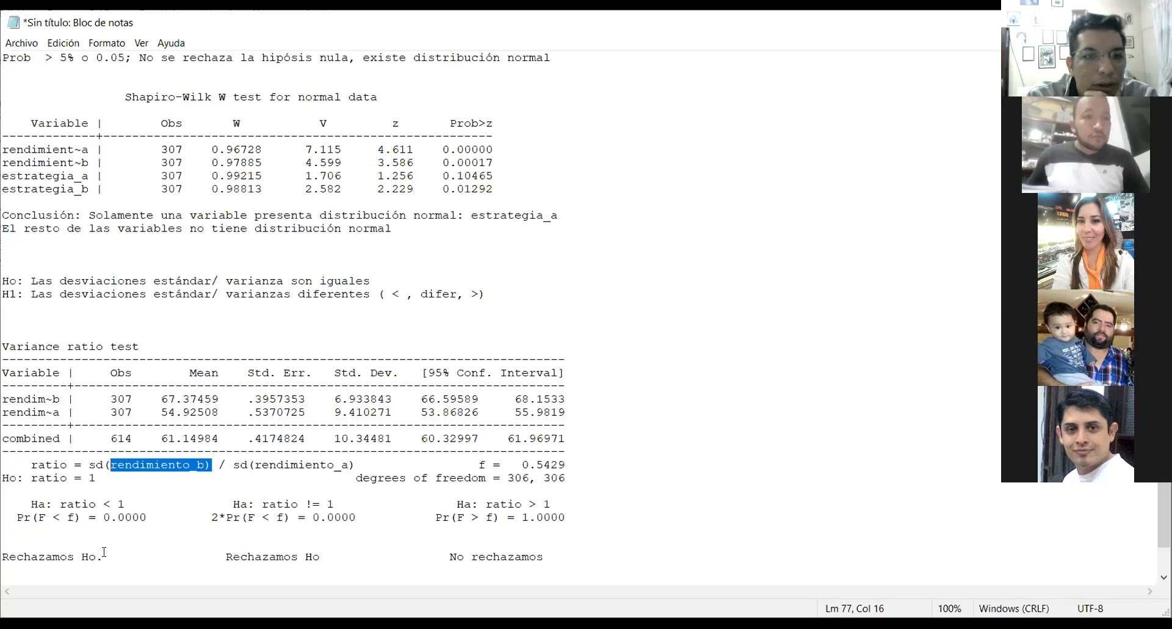
left_click_drag(96, 554, 25, 557)
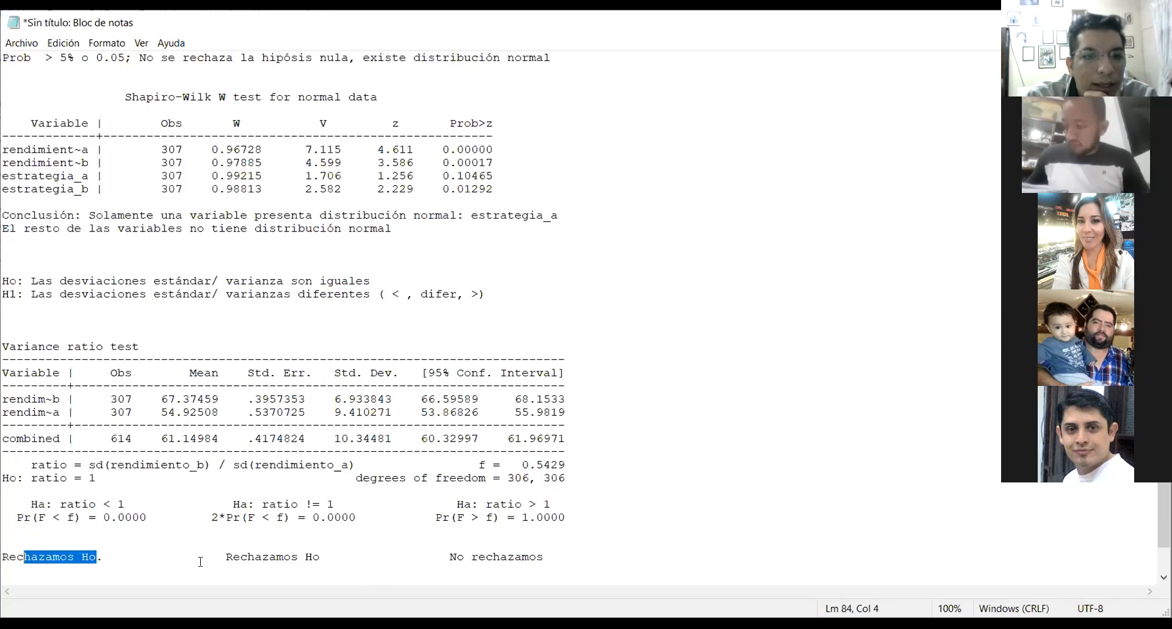
left_click(317, 556)
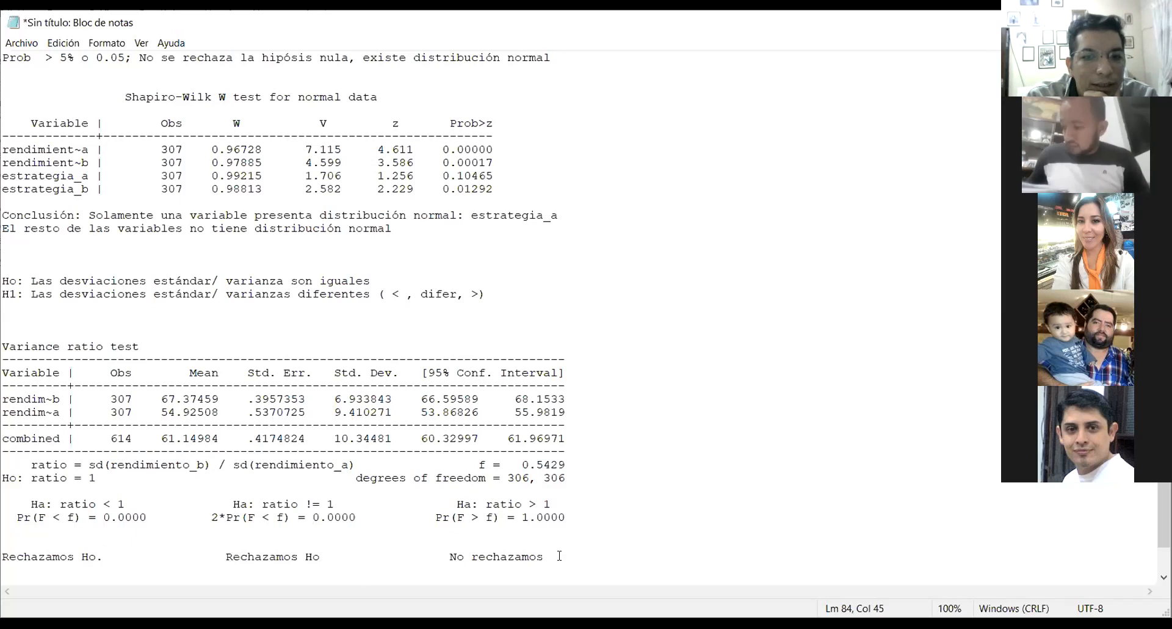
left_click_drag(559, 554, 443, 554)
key("BackSpace")
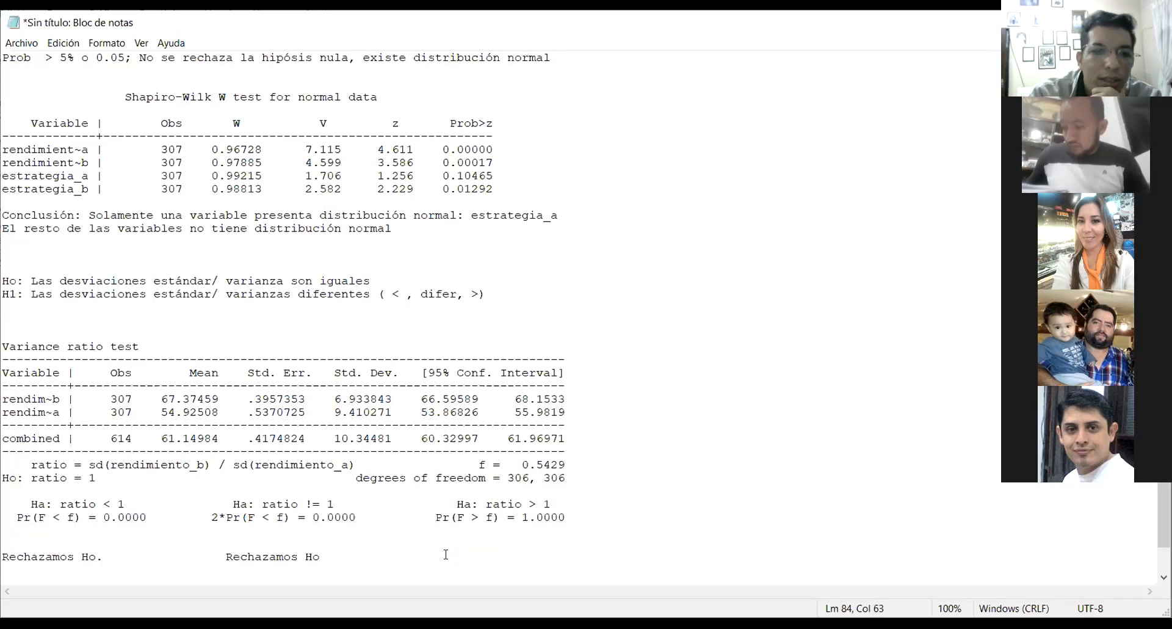
key("Left")
key("Left")
key("Left")
key("Left")
key("Left")
key("Left")
key("Left")
key("Left")
key("Left")
key("Left")
key("Left")
key("Left")
key("Left")
key("Left")
key("Left")
key("Left")
key("Left")
key("Left")
key("Left")
key("Left")
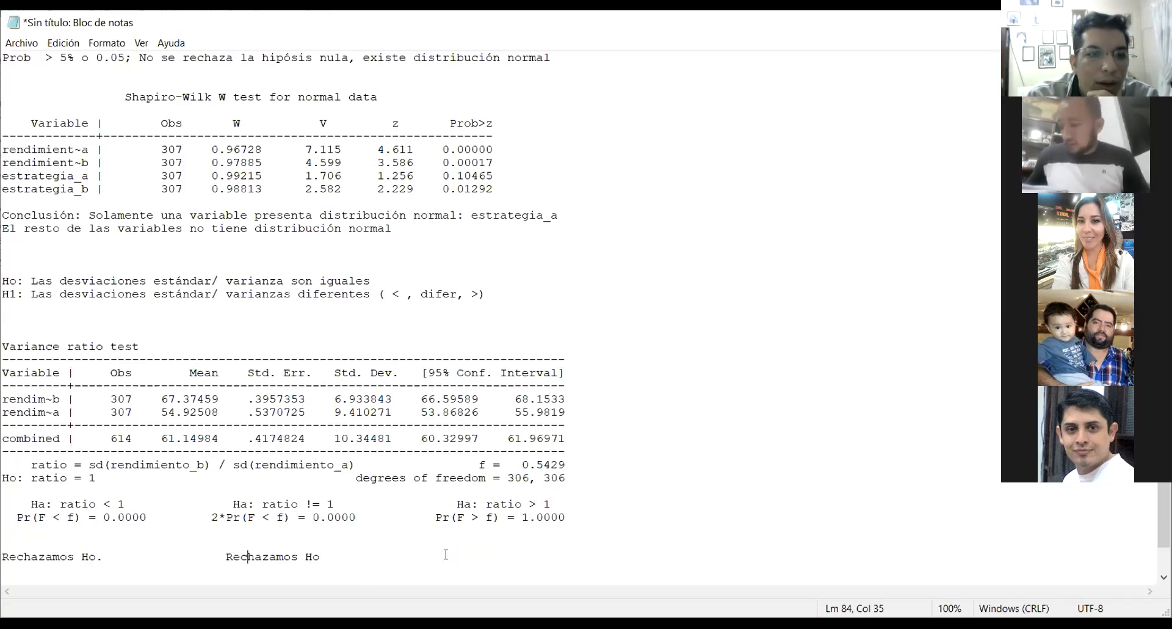
key("Left")
key("Left")
key("Left")
key("Left")
key("Left")
key("Left")
key("Left")
key("Left")
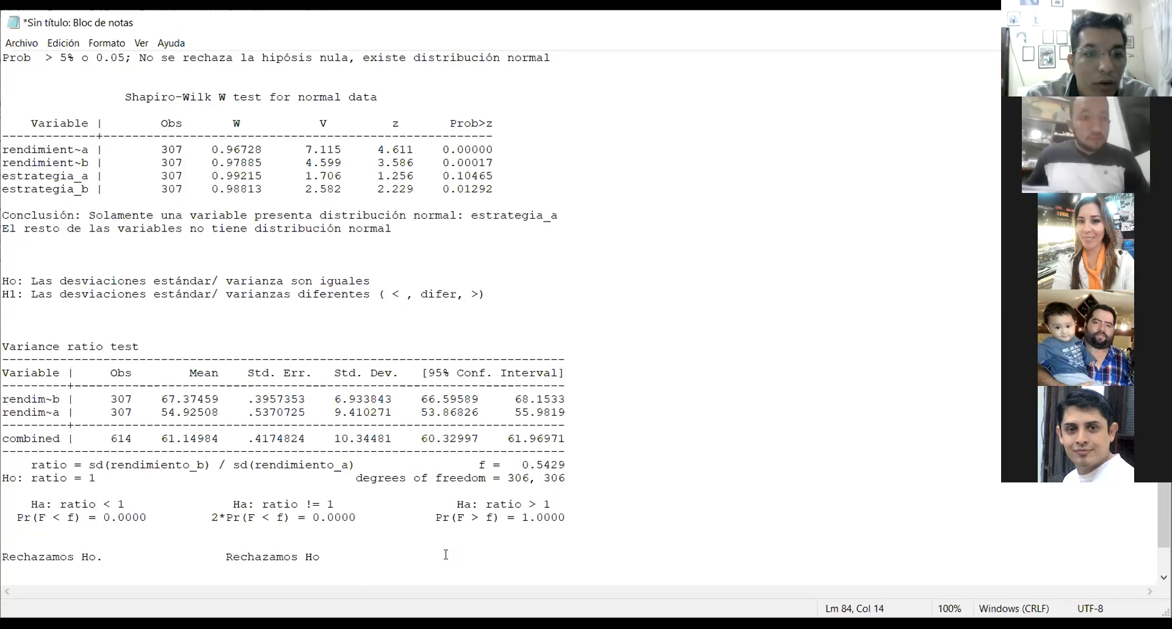
key("Right")
key("Right")
key("Right")
key("Right")
key("Right")
key("Right")
key("Right")
key("Right")
key("Right")
key("Right")
key("Right")
key("Right")
key("Right")
key("Right")
key("Right")
key("Right")
key("Right")
key("Right")
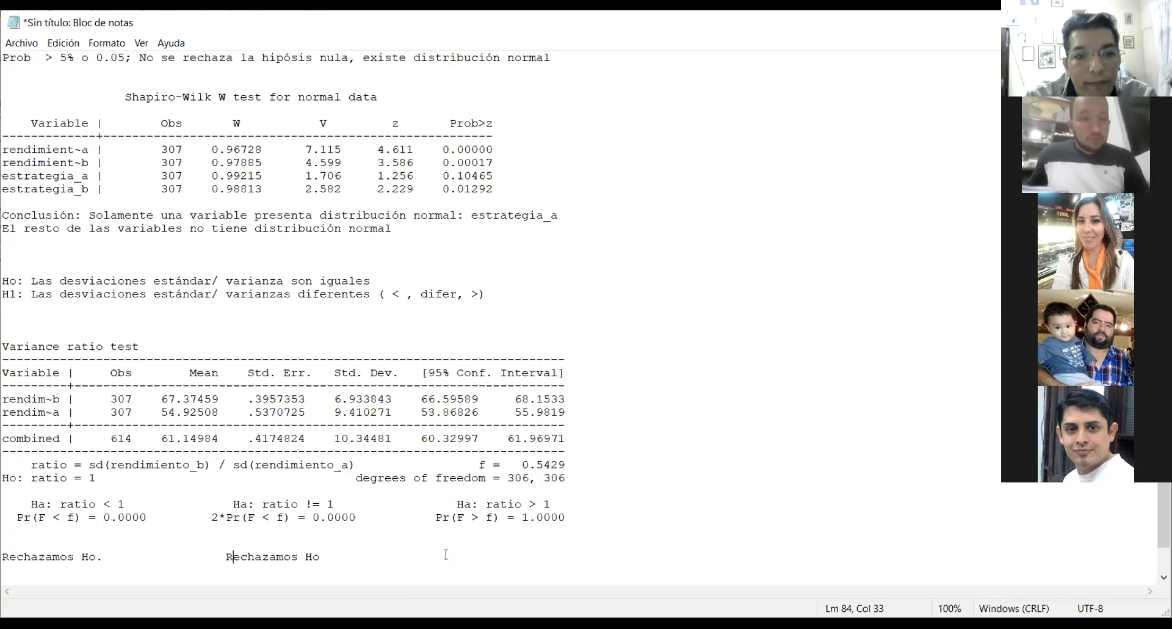
Step: Write "La conclusión general es que las varianzas son diferentes y" on a new line below the two Ho decisions
key("Left")
key("Down")
key("Return")
type("La concl")
type("usión")
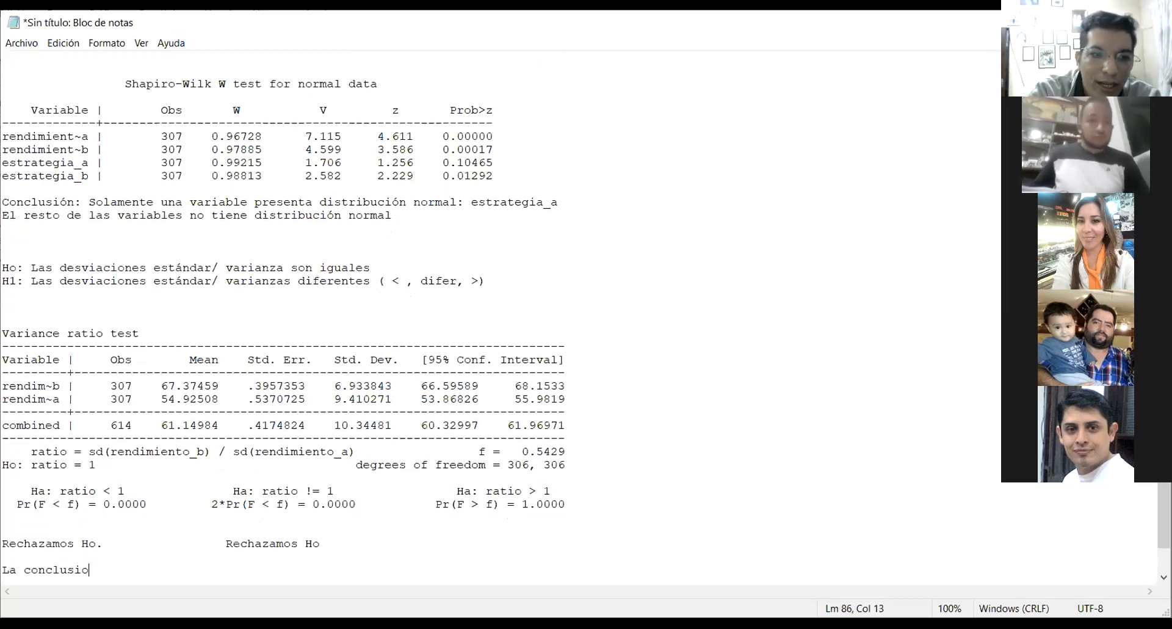
key("BackSpace")
key("BackSpace")
type("ón genera")
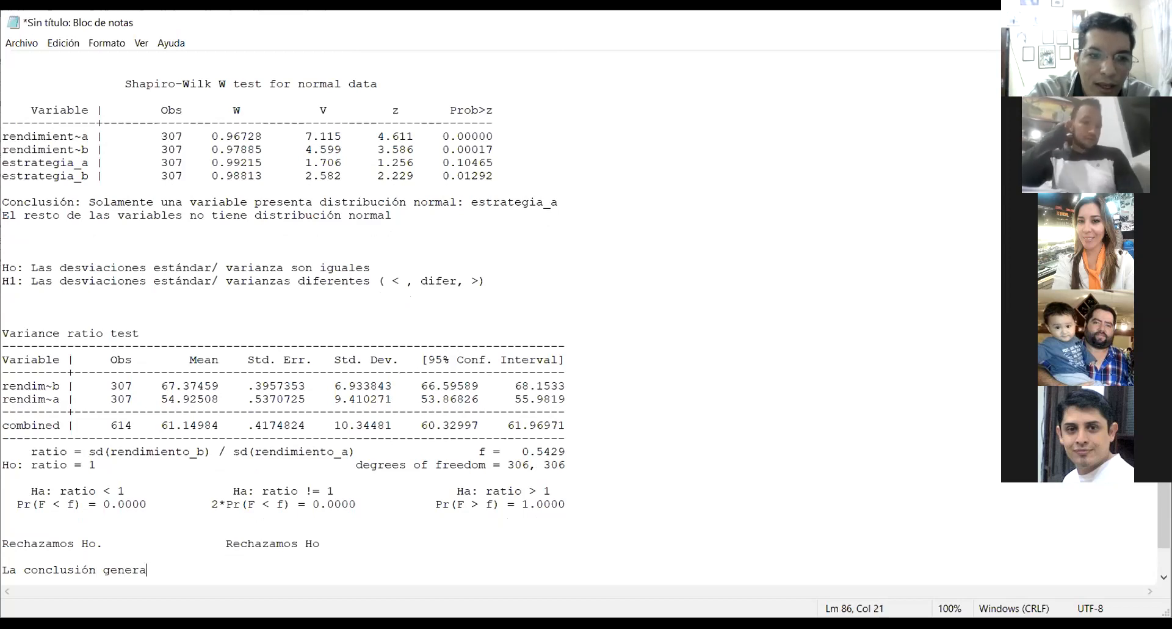
type("l es que la")
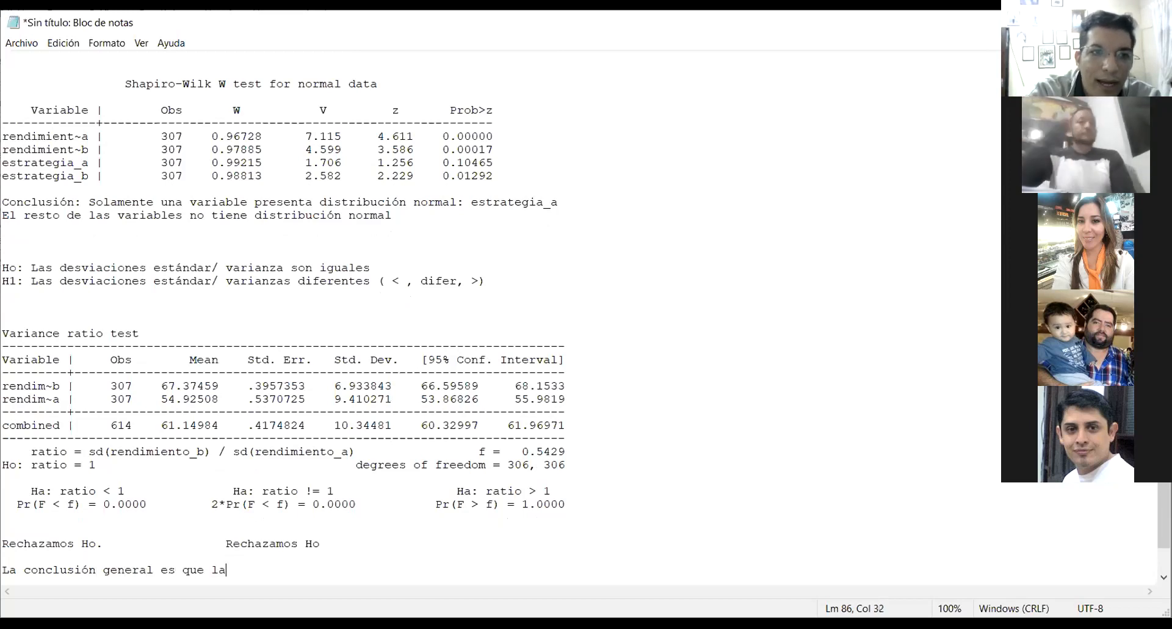
type("s varianzas ")
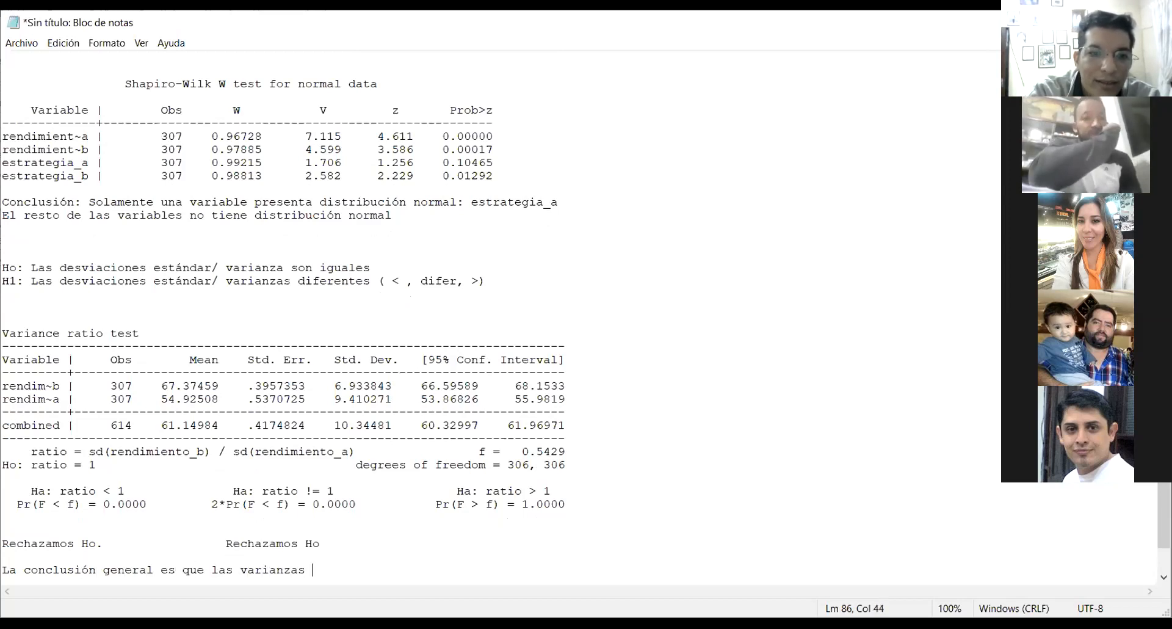
type("son diferentes y")
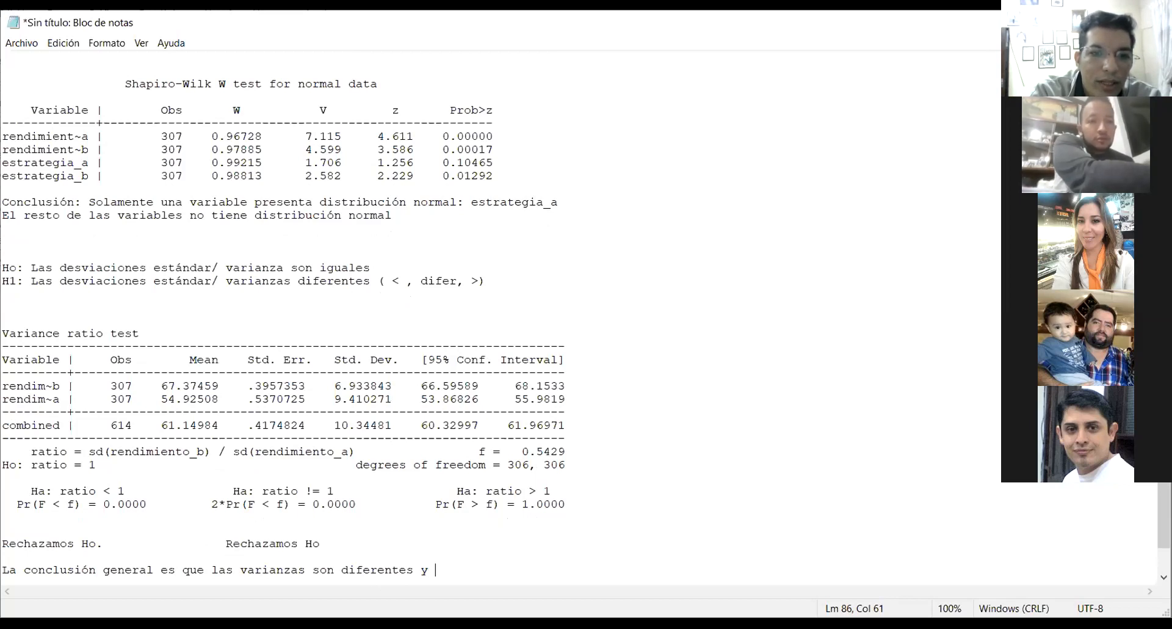
Step: Replace the ending "y" of the general conclusion with "; el rendimiento de"
type("el")
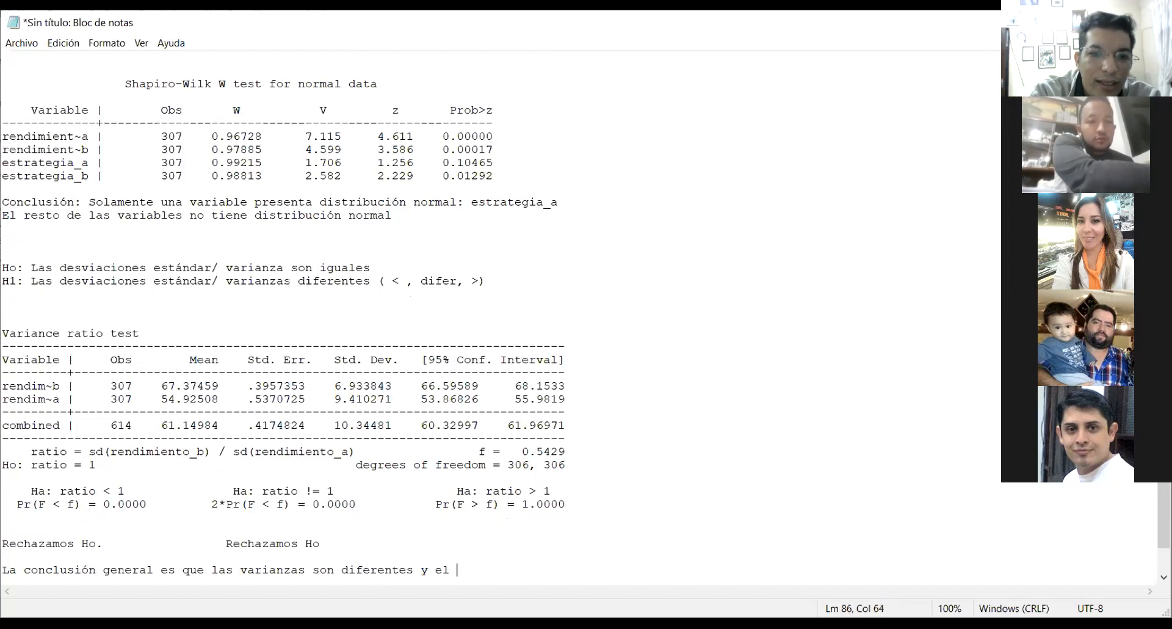
key("BackSpace")
key("BackSpace")
key("BackSpace")
key("BackSpace")
key("BackSpace")
type("; el rendimiento de")
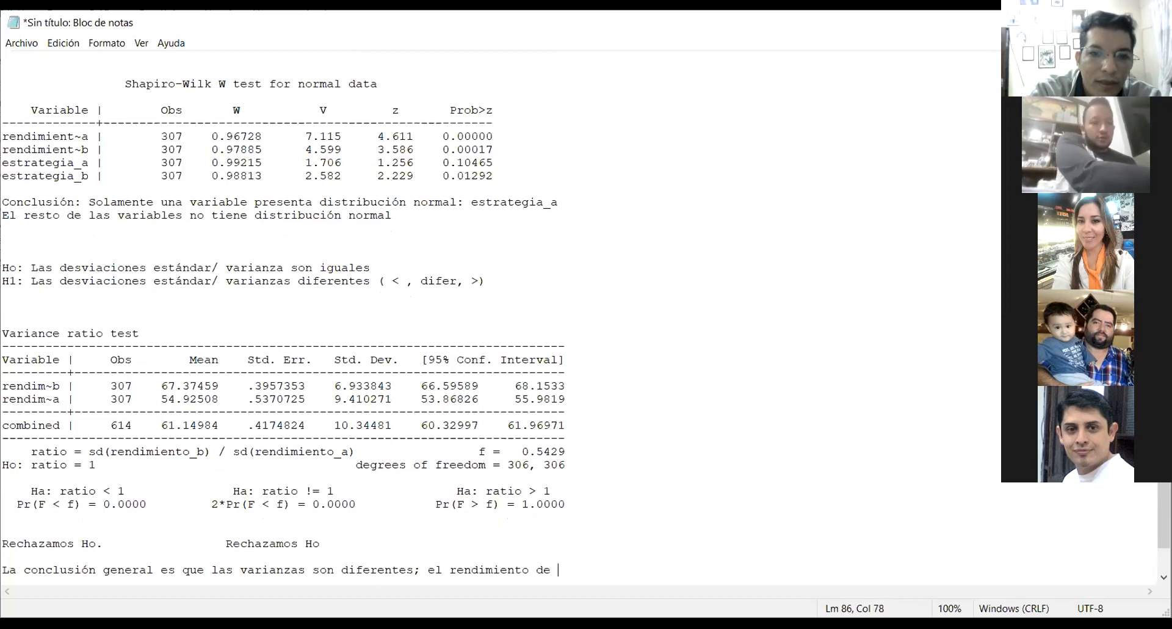
Step: Replace the conclusion's ending "el rendimiento de" with "la varianza en el rend. de b menor que la varianza"
key("BackSpace")
key("BackSpace")
key("BackSpace")
key("BackSpace")
key("BackSpace")
key("BackSpace")
key("BackSpace")
key("BackSpace")
key("BackSpace")
key("BackSpace")
key("BackSpace")
key("BackSpace")
key("BackSpace")
key("BackSpace")
key("BackSpace")
key("BackSpace")
key("BackSpace")
key("BackSpace")
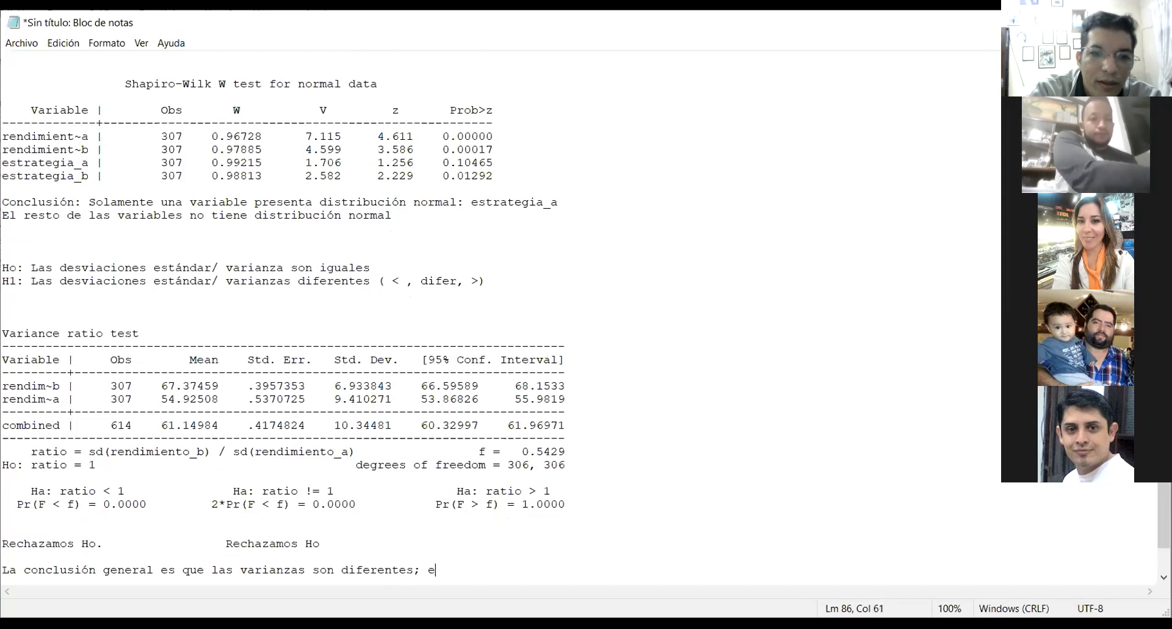
type("la ")
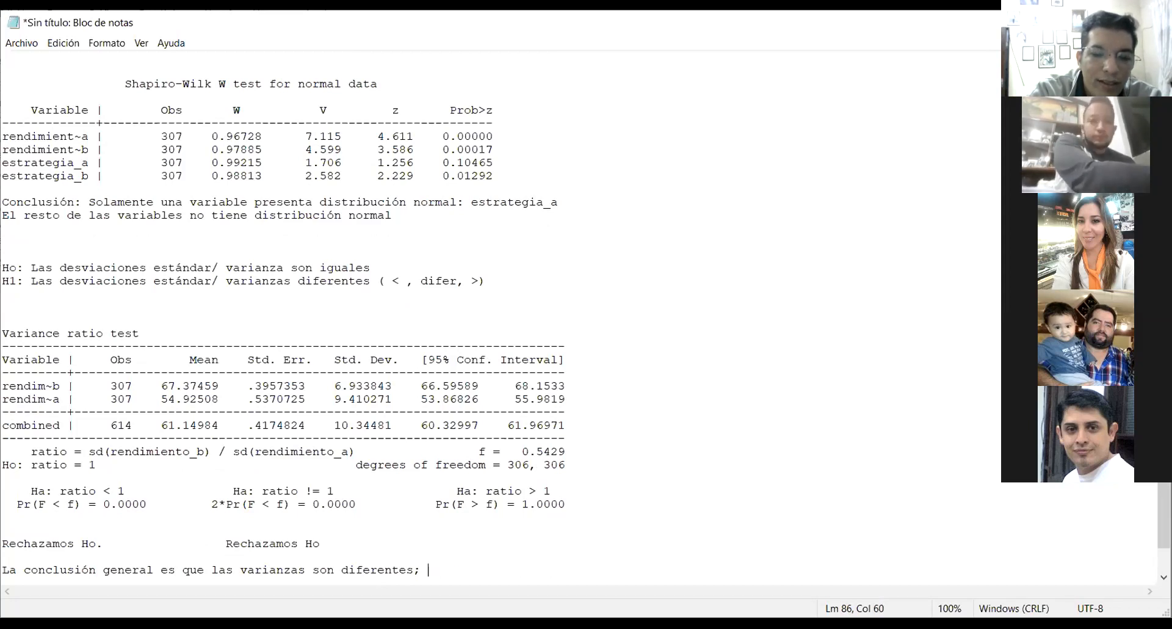
type("varianza en ")
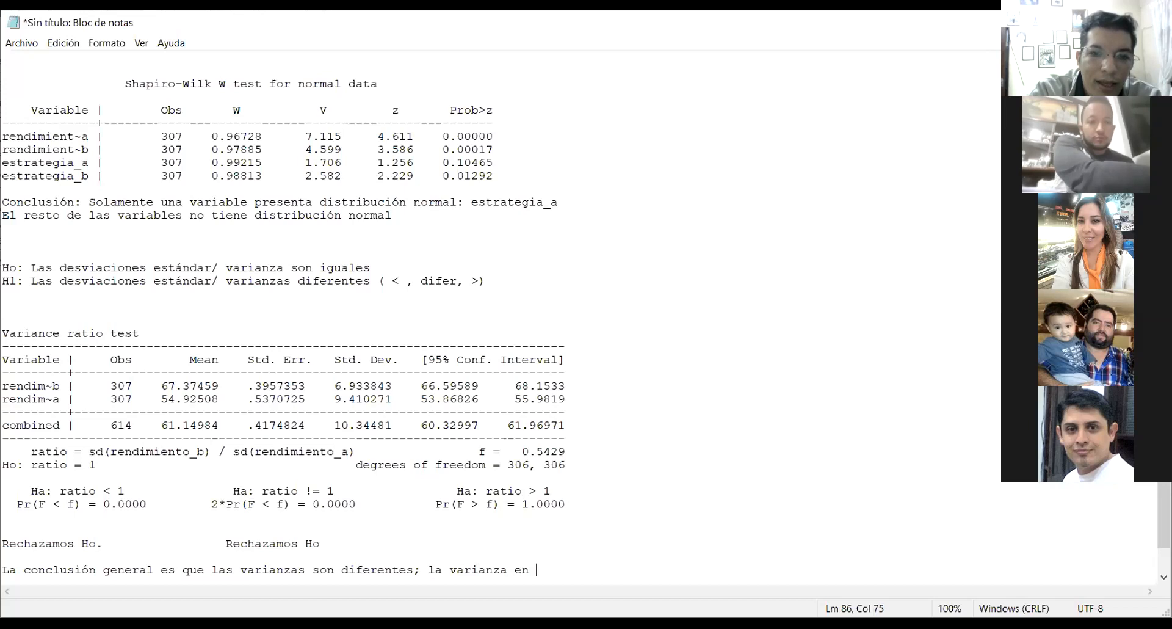
type("el re")
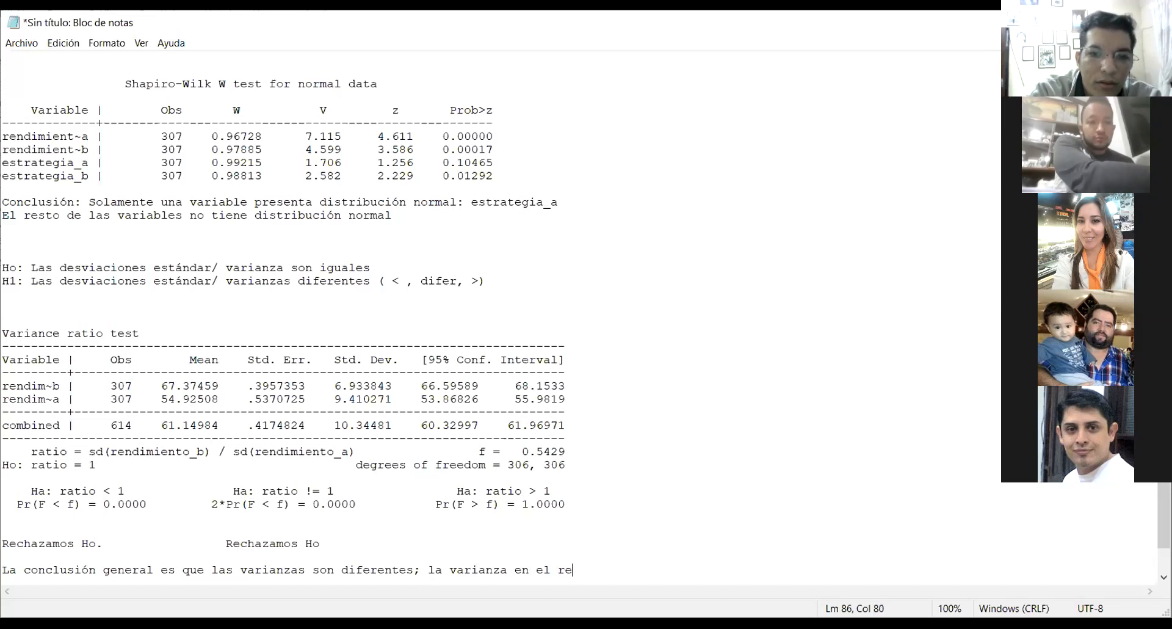
type("nd. de b ")
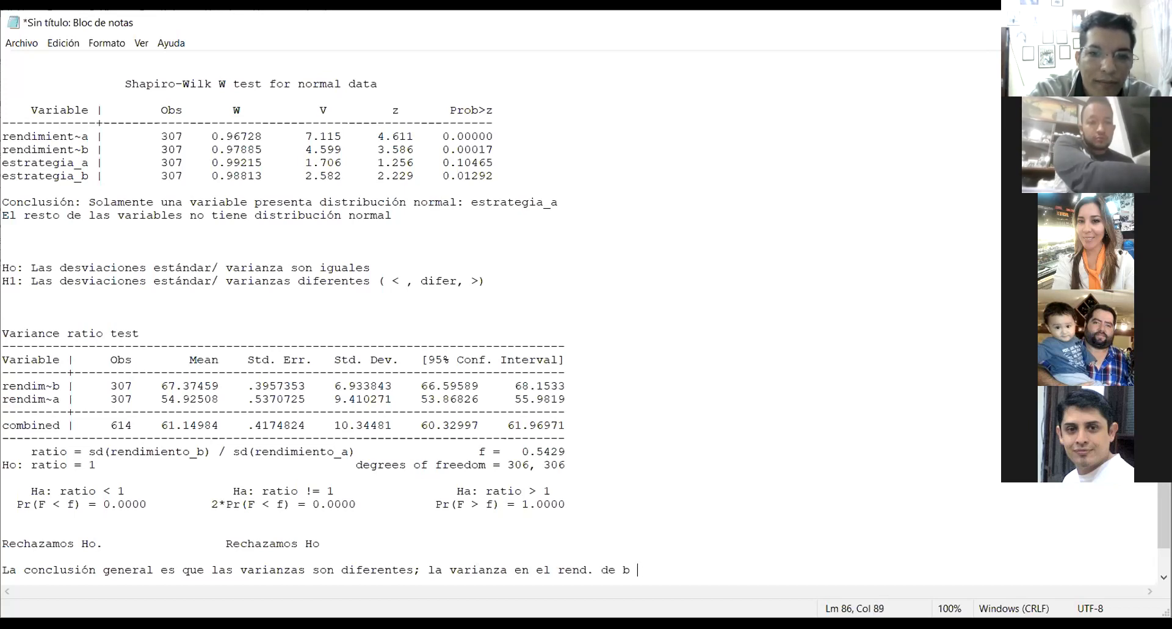
type(" menor")
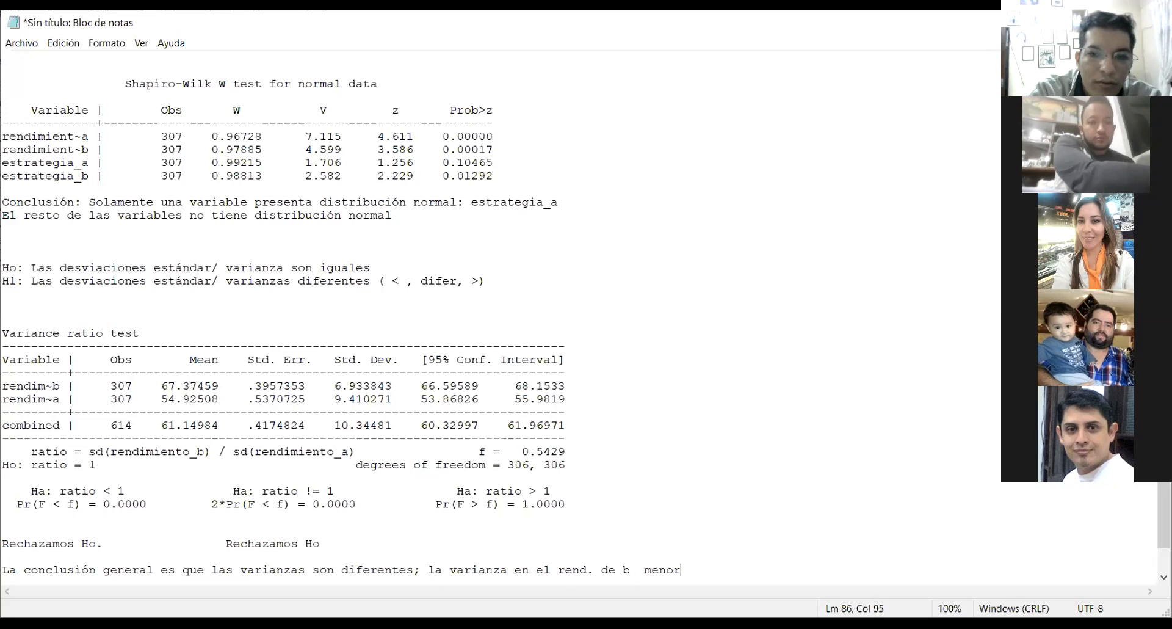
type(" que la varianza")
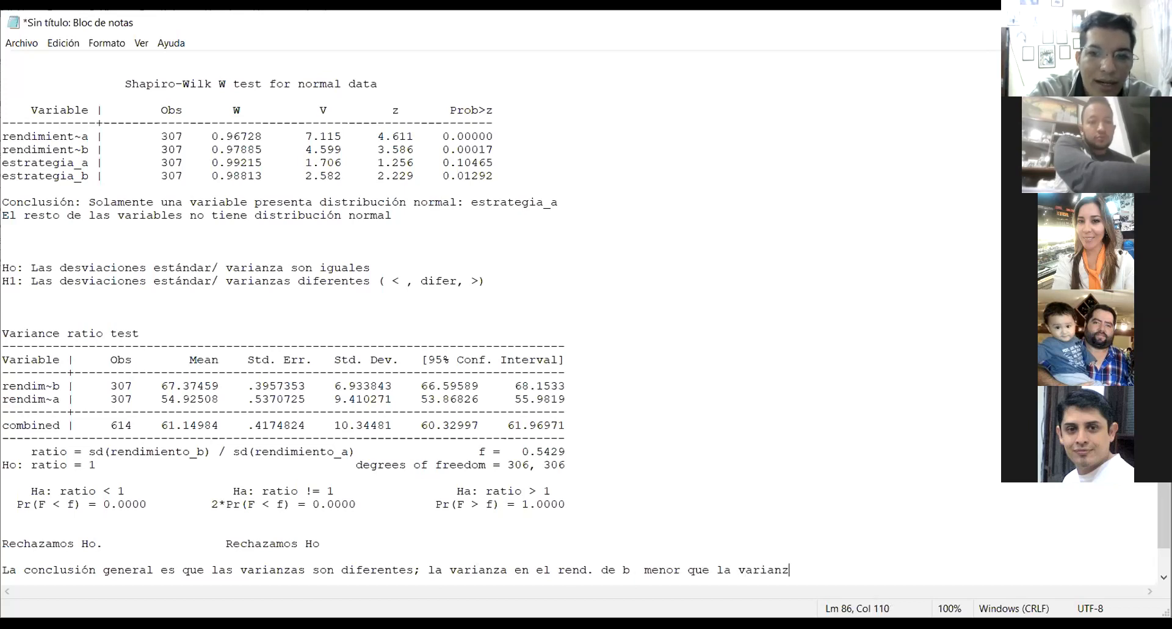
Step: Continue the general conclusion on a new line with "en el rendimiento de a."
key("Return")
type("en el re")
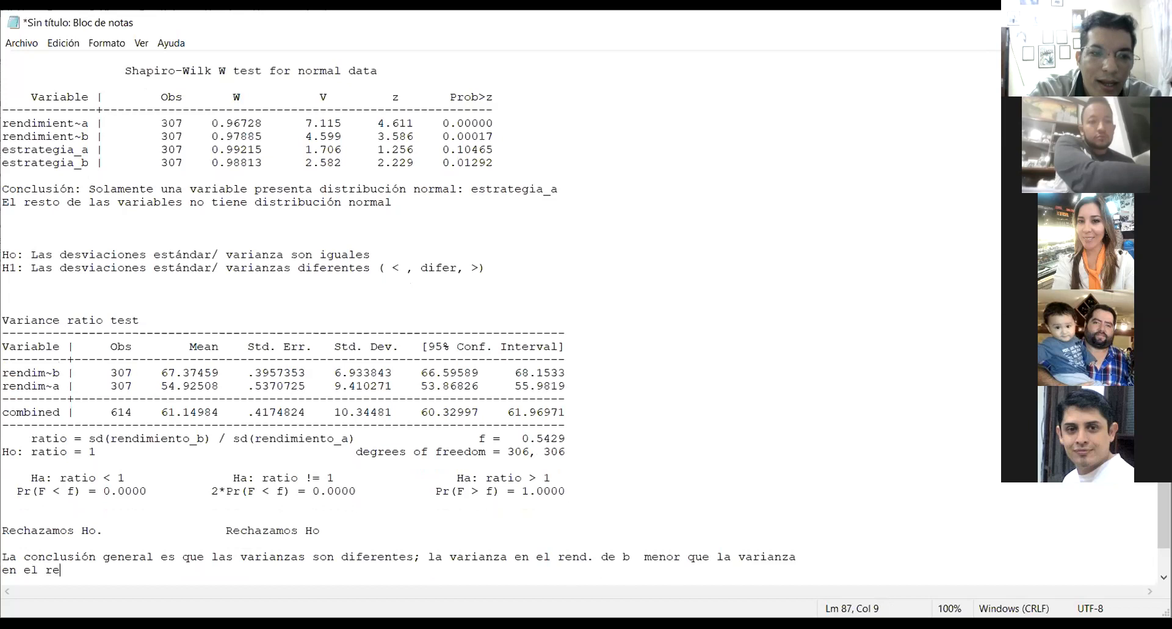
type("ndimiento de a.")
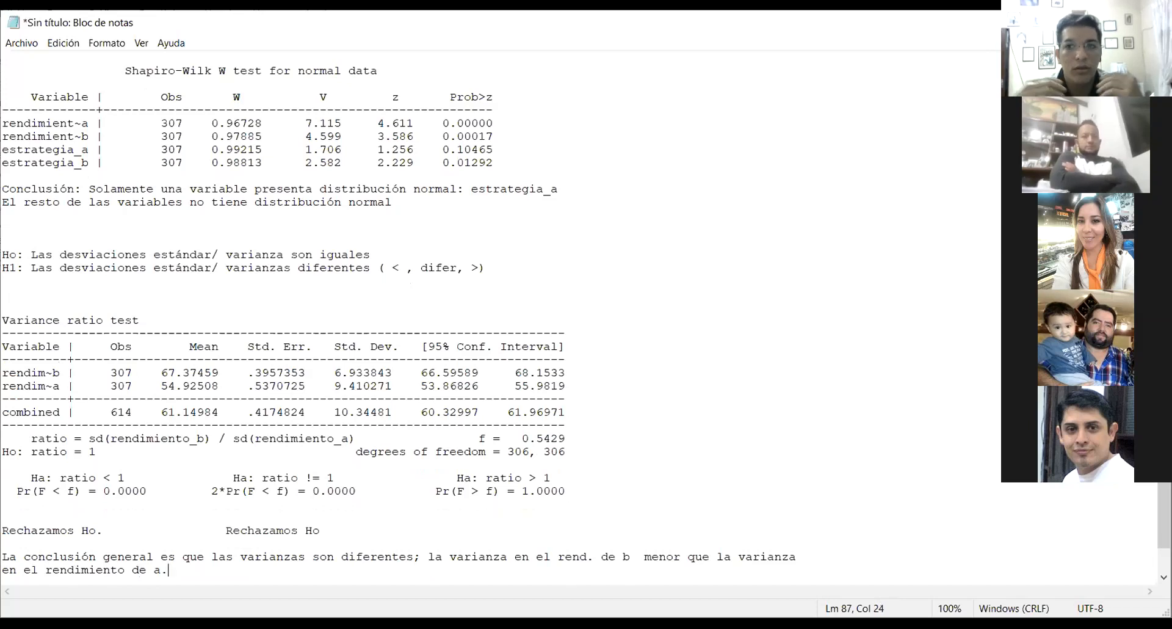
Step: Replace "a" at the end of the conclusion's second line with la estragia "A", keeping the final period
key("Left")
key("BackSpace")
type("la estragie")
key("Left")
key("BackSpace")
type("a")
key("Right")
type("\"A")
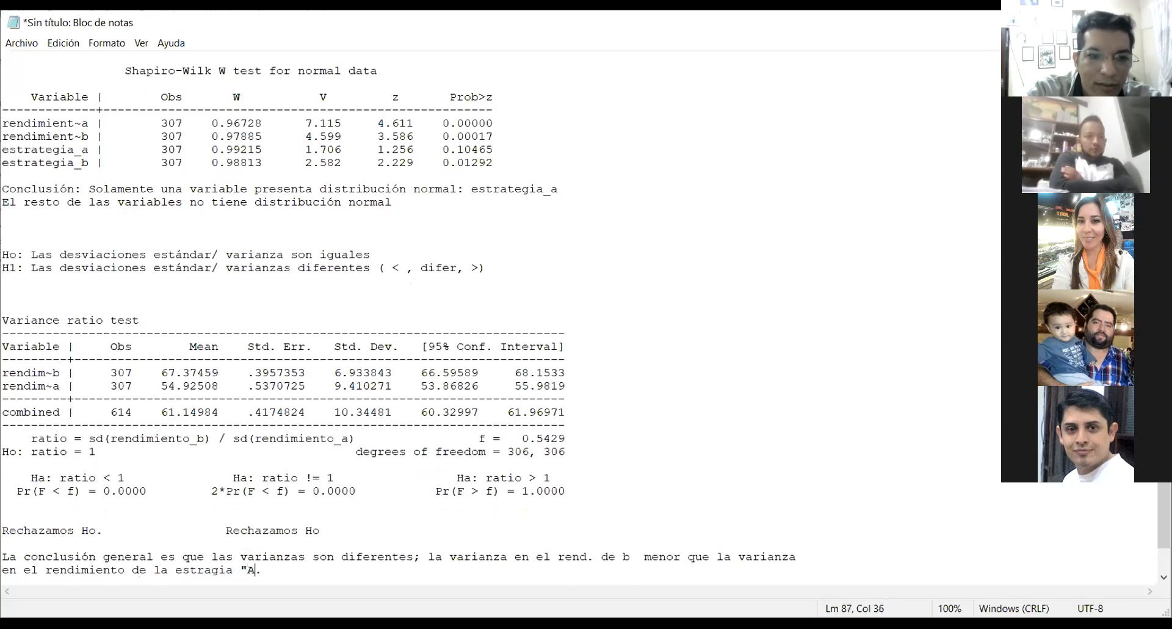
type("\"")
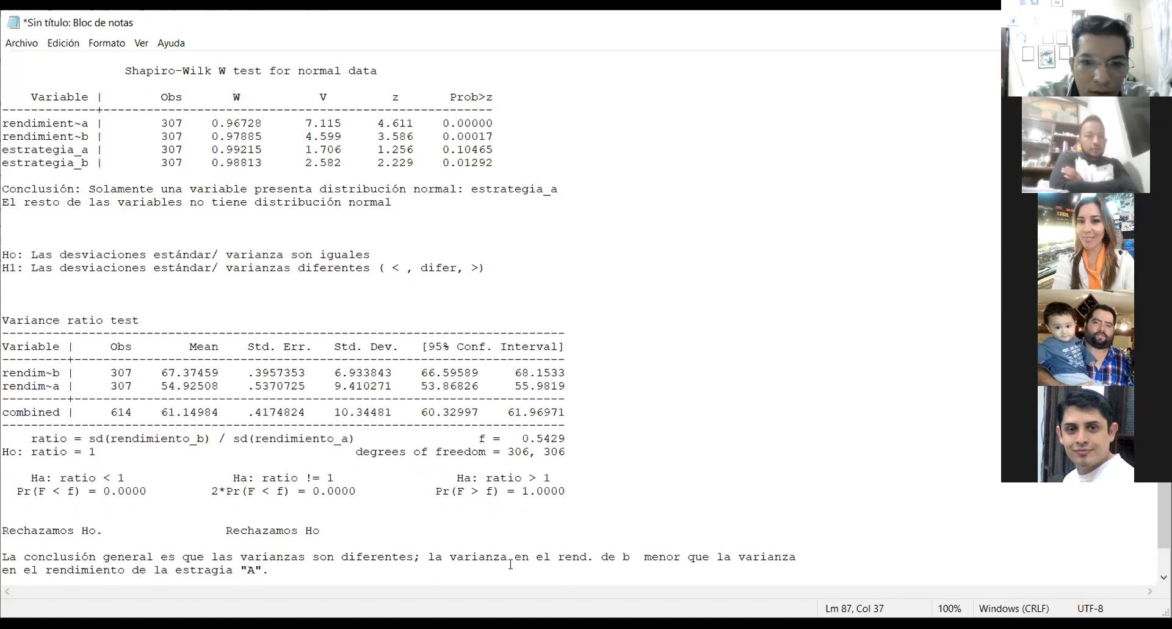
Step: Replace "b" in the conclusion's first line with la estragia "B"
left_click(630, 555)
key("BackSpace")
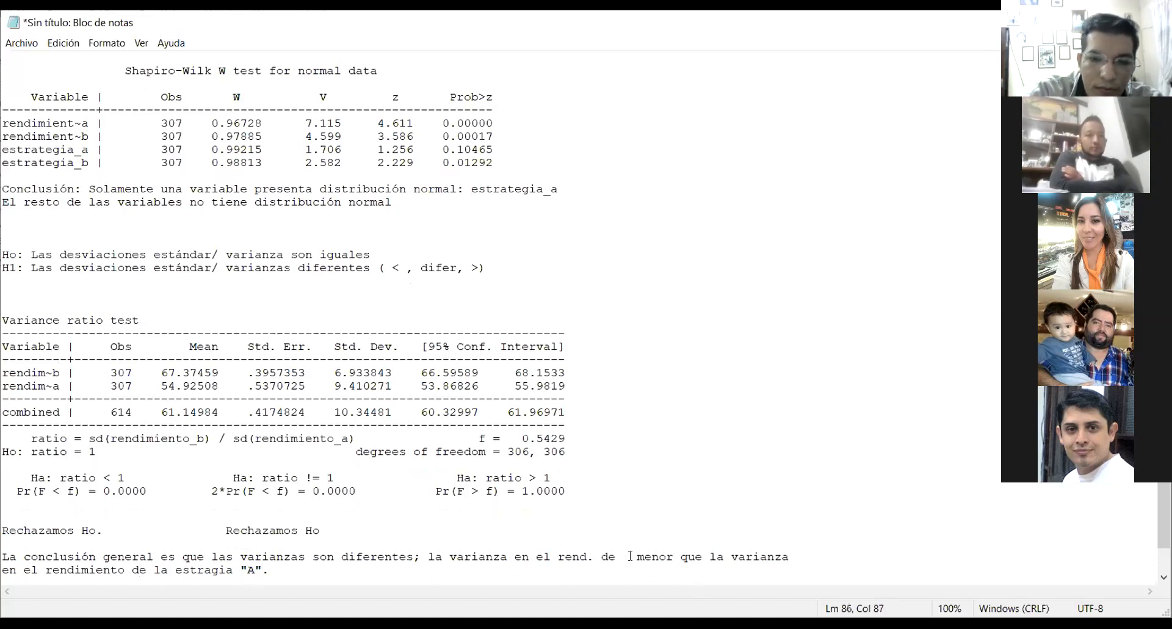
type("la estragia \"B\"")
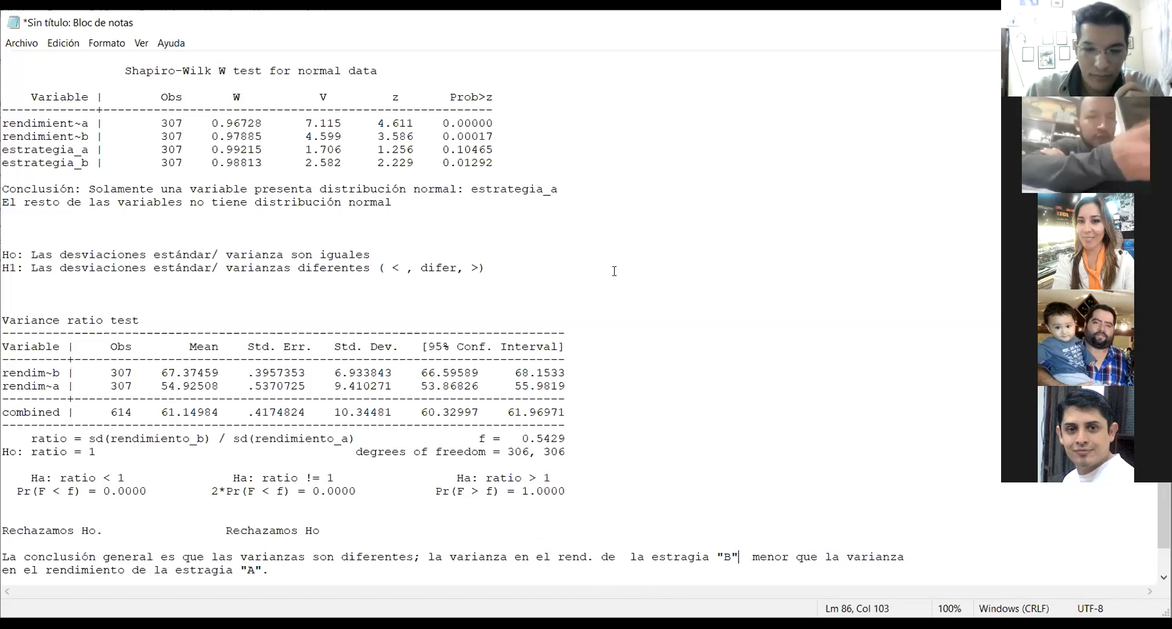
Step: Delete "de la estragia" before "B" so the conclusion's first line reads rend. "B"
key("Left")
key("Left")
key("Left")
key("Left")
key("ctrl+shift+Left")
key("ctrl+shift+Left")
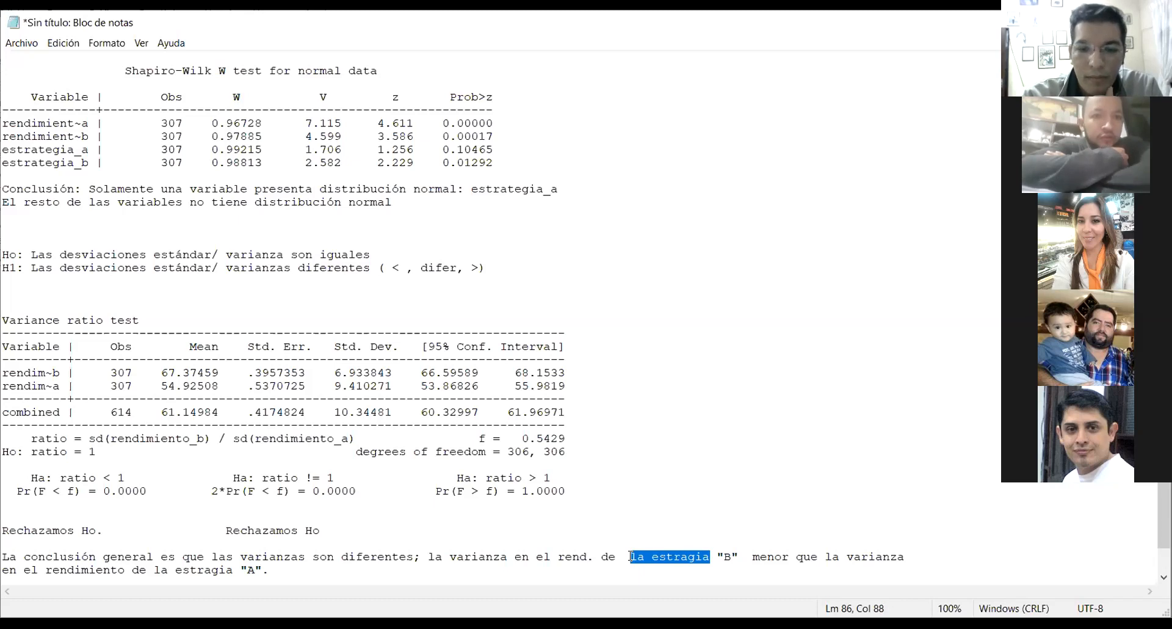
key("BackSpace")
key("BackSpace")
key("BackSpace")
key("BackSpace")
key("BackSpace")
key("BackSpace")
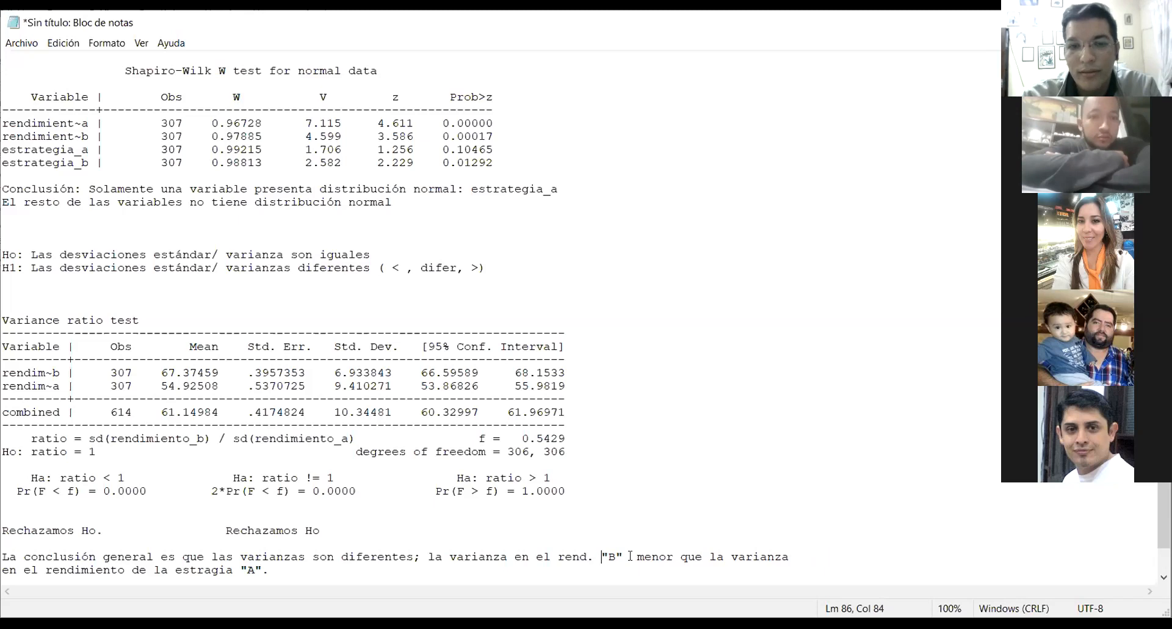
Step: Delete the word "estragia" before "A" in the conclusion's second line
key("Down")
key("Left")
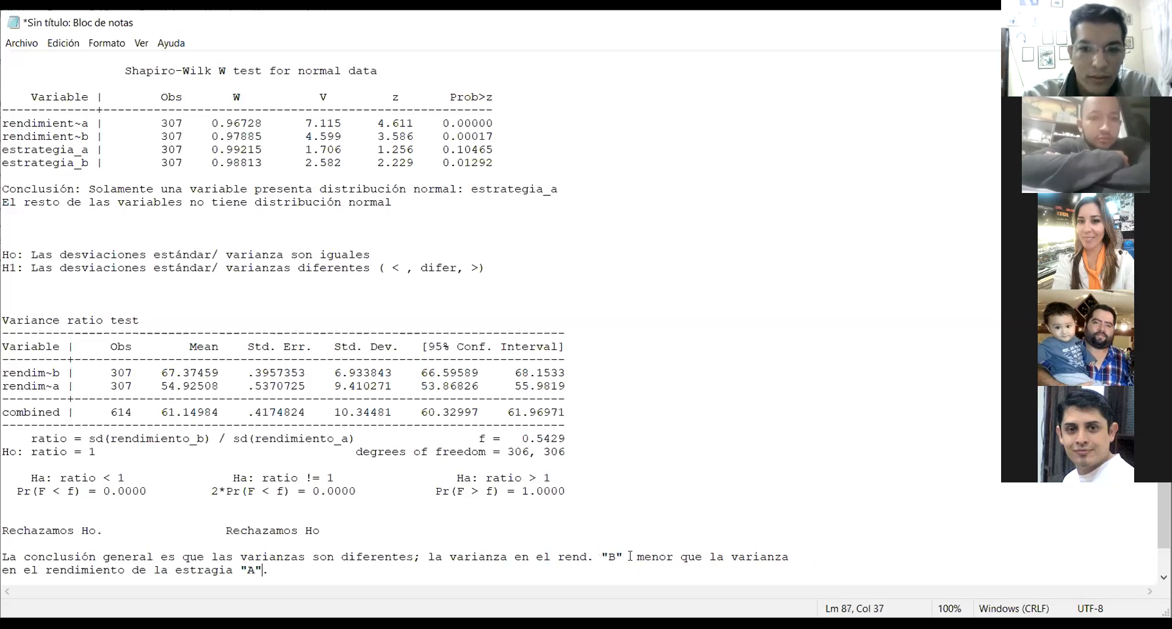
key("Left")
key("Left")
key("Left")
key("Left")
key("Left")
key("Left")
key("Left")
key("Left")
key("Left")
key("Left")
key("Left")
key("Left")
key("Left")
key("Left")
key("Right")
key("Right")
key("Right")
key("Right")
key("Right")
key("Right")
key("Right")
key("Right")
key("Right")
key("Right")
key("Right")
key("Right")
key("Right")
key("Right")
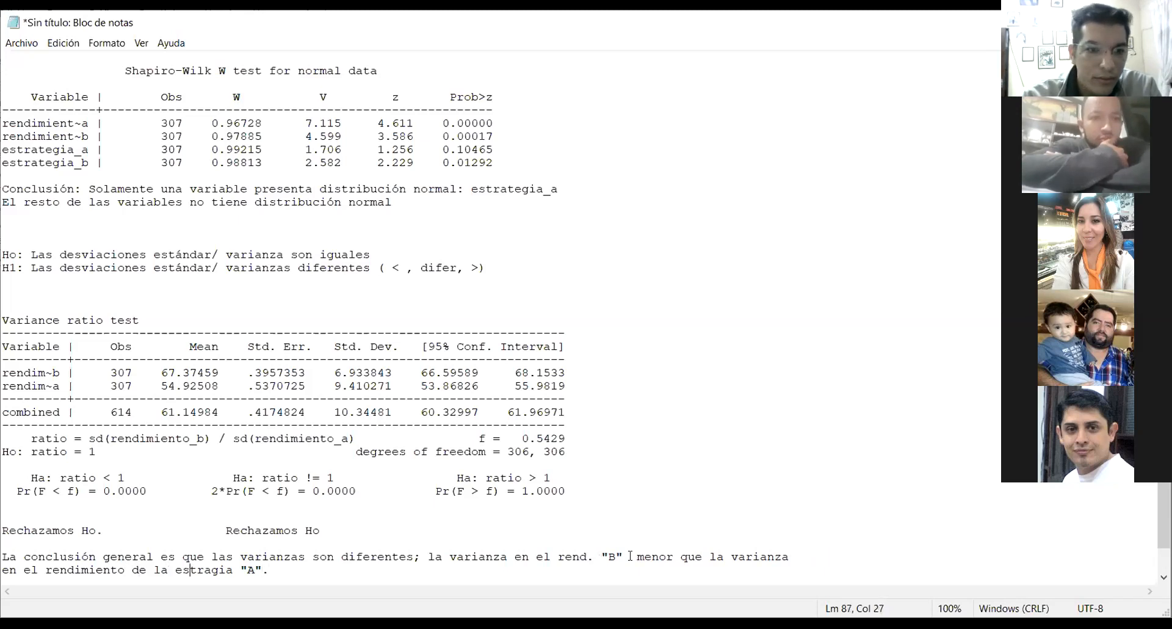
key("BackSpace")
key("BackSpace")
key("BackSpace")
key("BackSpace")
key("BackSpace")
key("BackSpace")
key("BackSpace")
key("BackSpace")
key("BackSpace")
key("BackSpace")
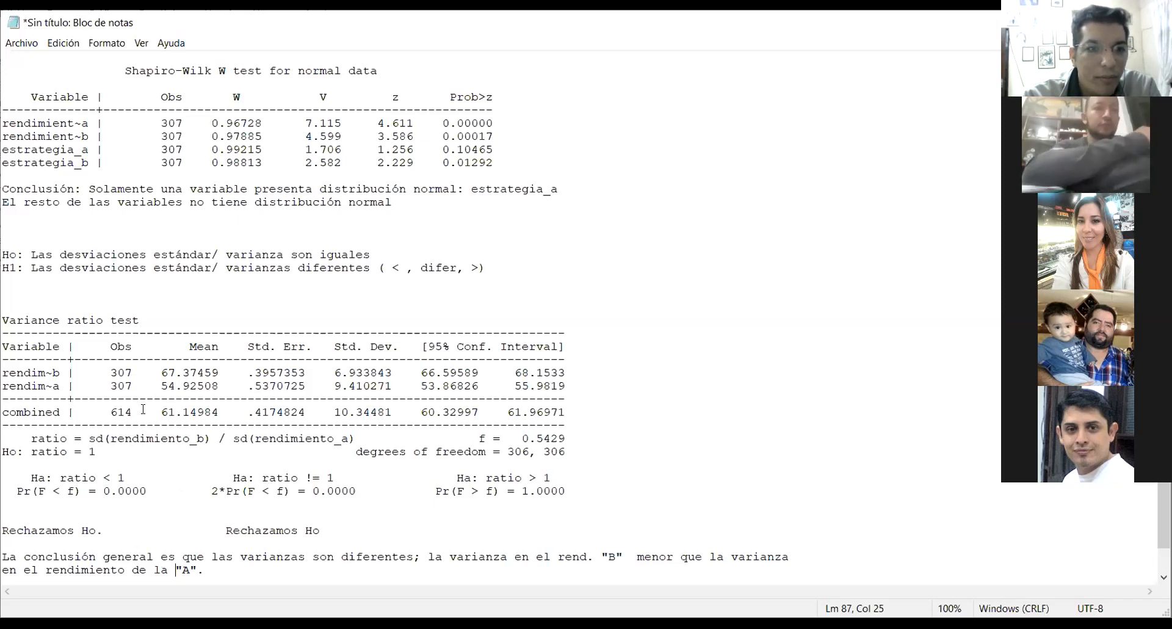
Step: Check the conclusion about rend. "B" against the ratio definition and the probabilities for Ha: ratio > 1 and Ha: ratio < 1
left_click(197, 439)
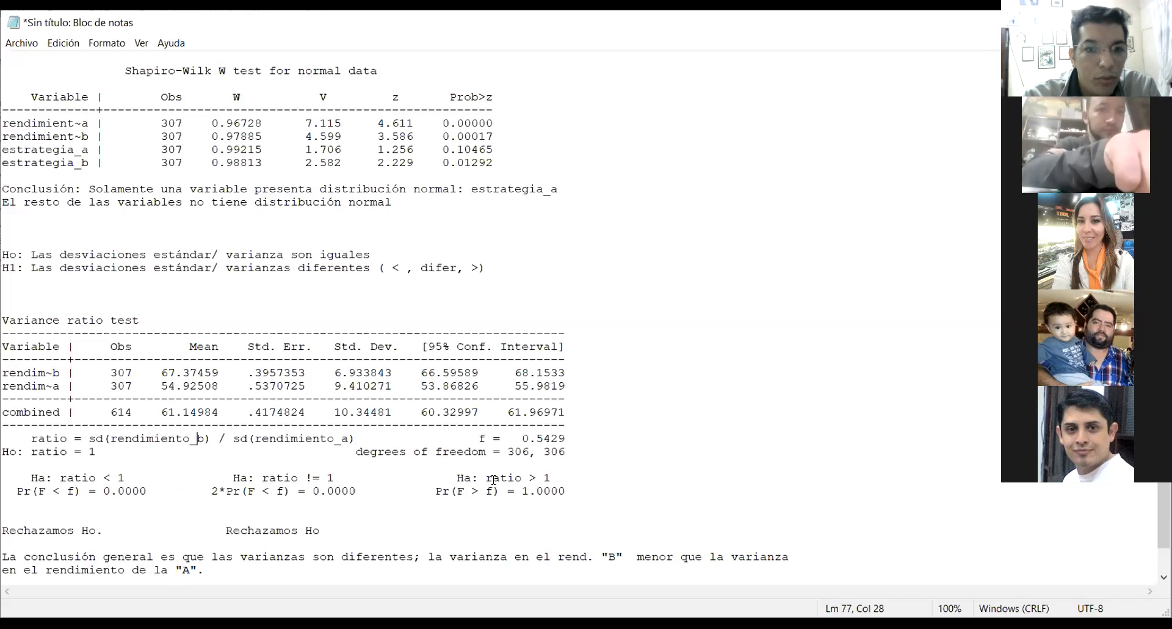
left_click_drag(566, 491, 515, 491)
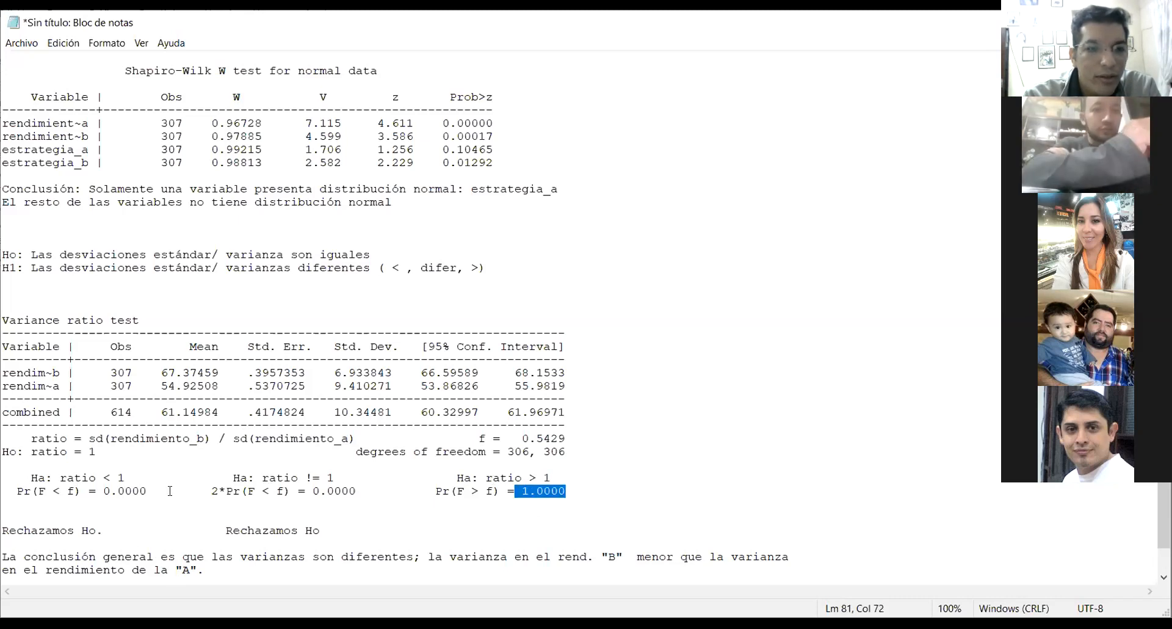
left_click(147, 491)
left_click_drag(93, 492, 38, 492)
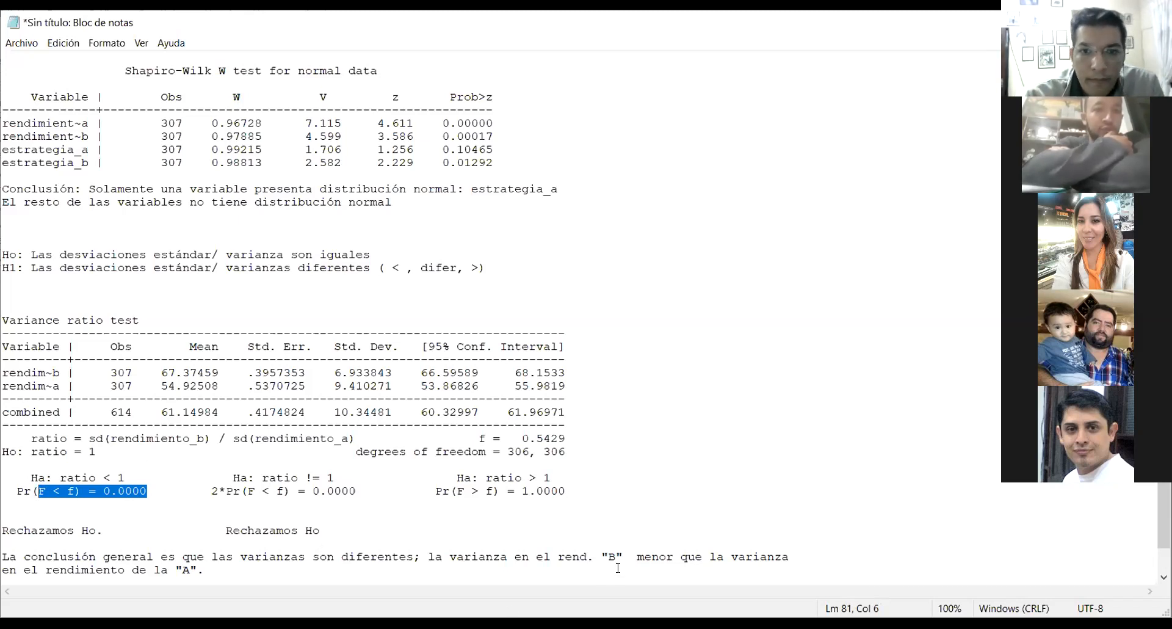
left_click(629, 413)
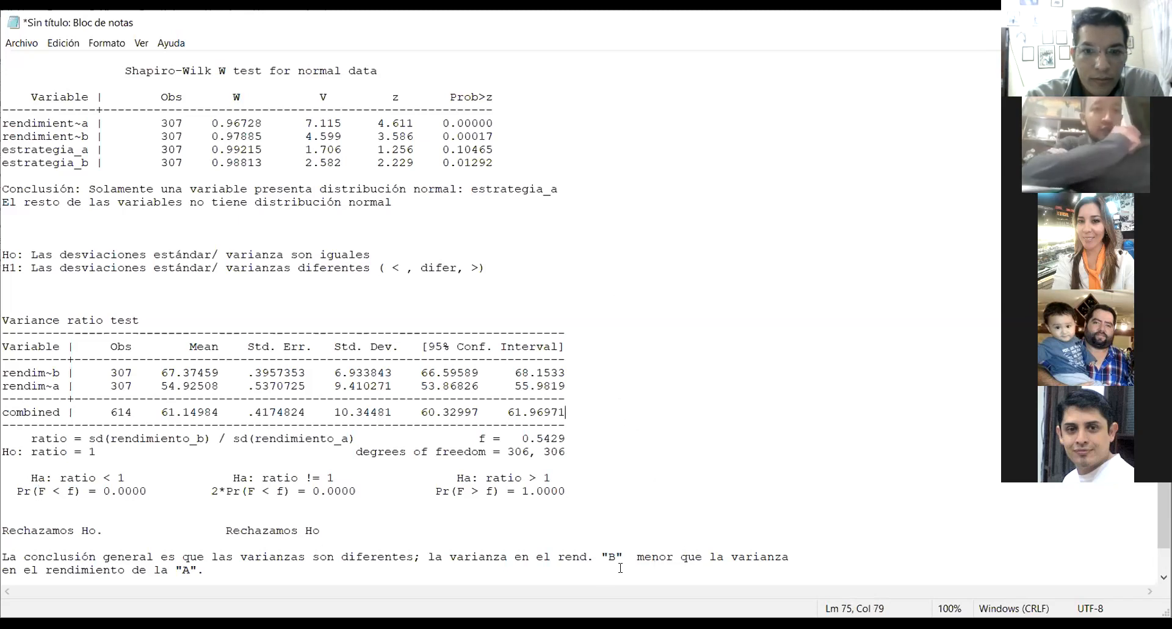
left_click(591, 561)
left_click_drag(577, 558, 619, 558)
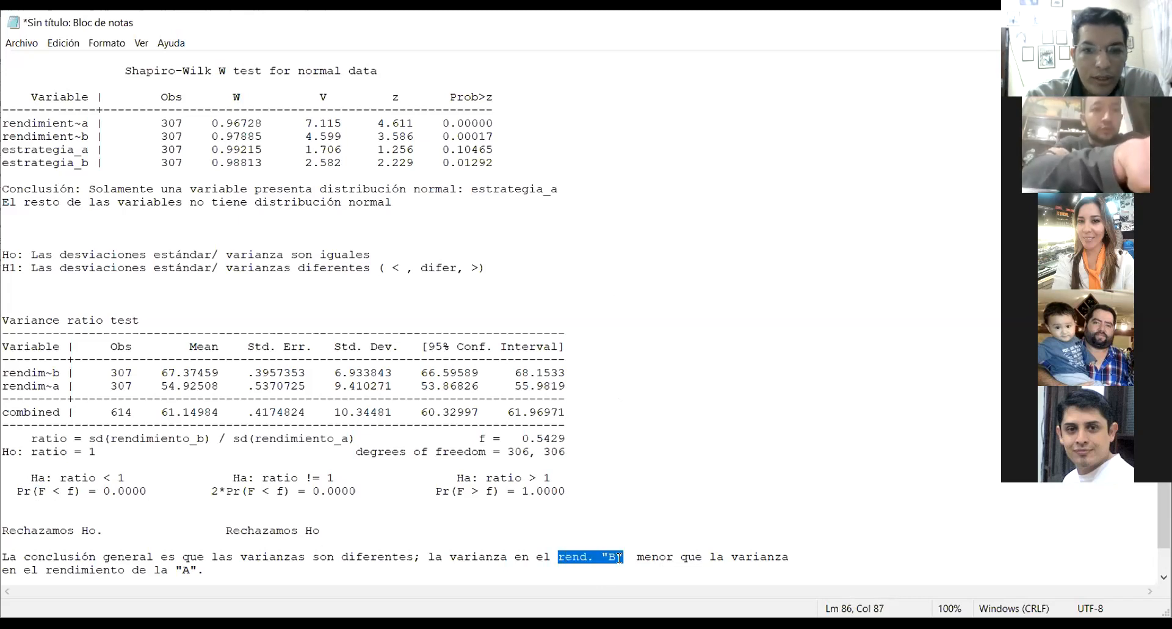
left_click(609, 556)
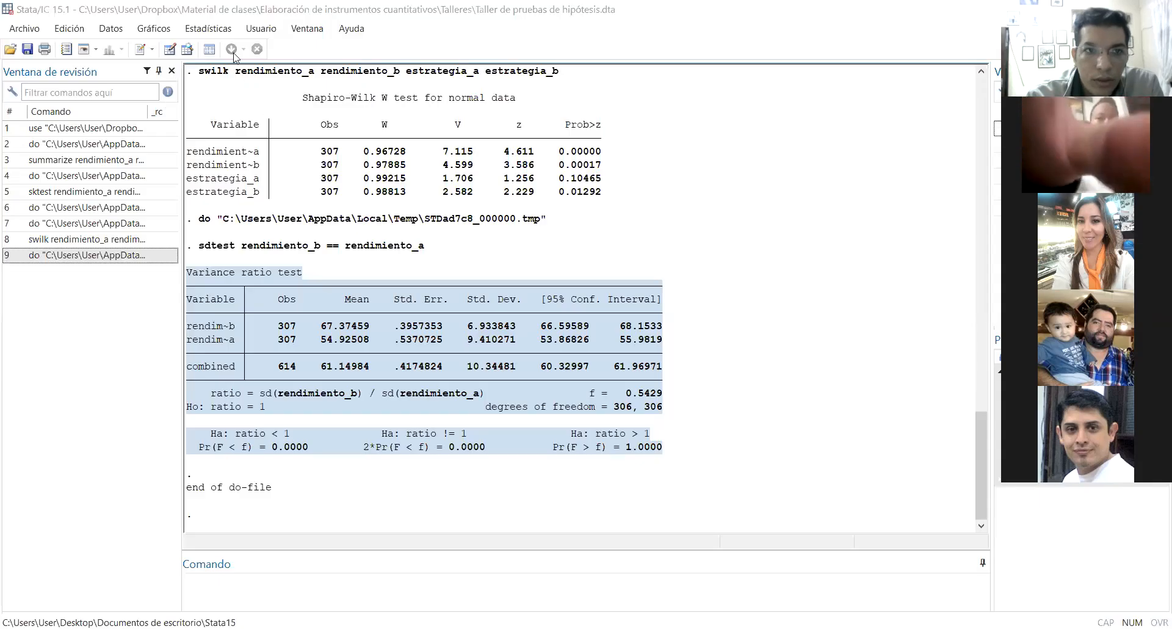
Step: Find the variance comparison test (Test de comparación de varianzas) among the classical hypothesis tests and open its settings
left_click(219, 30)
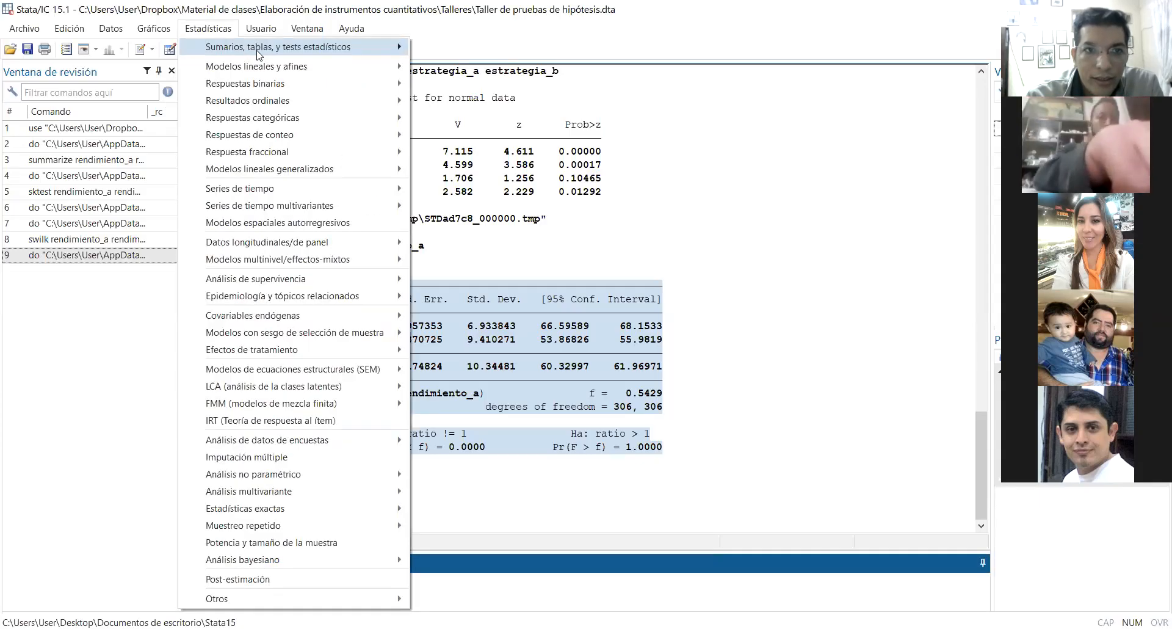
mouse_move(257, 53)
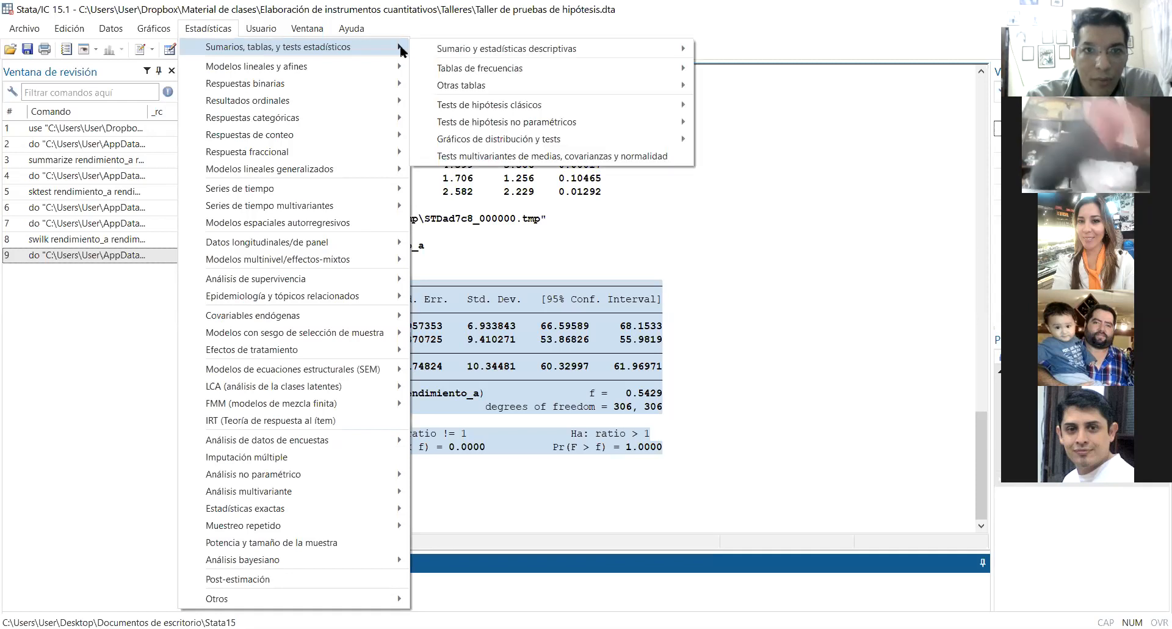
mouse_move(413, 50)
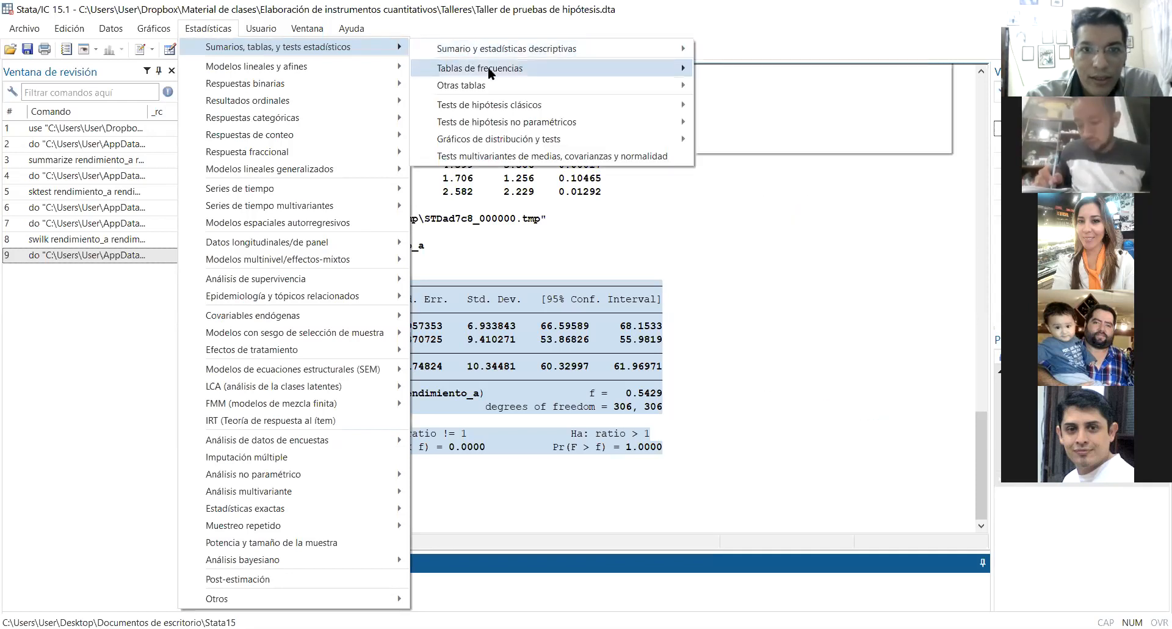
mouse_move(541, 107)
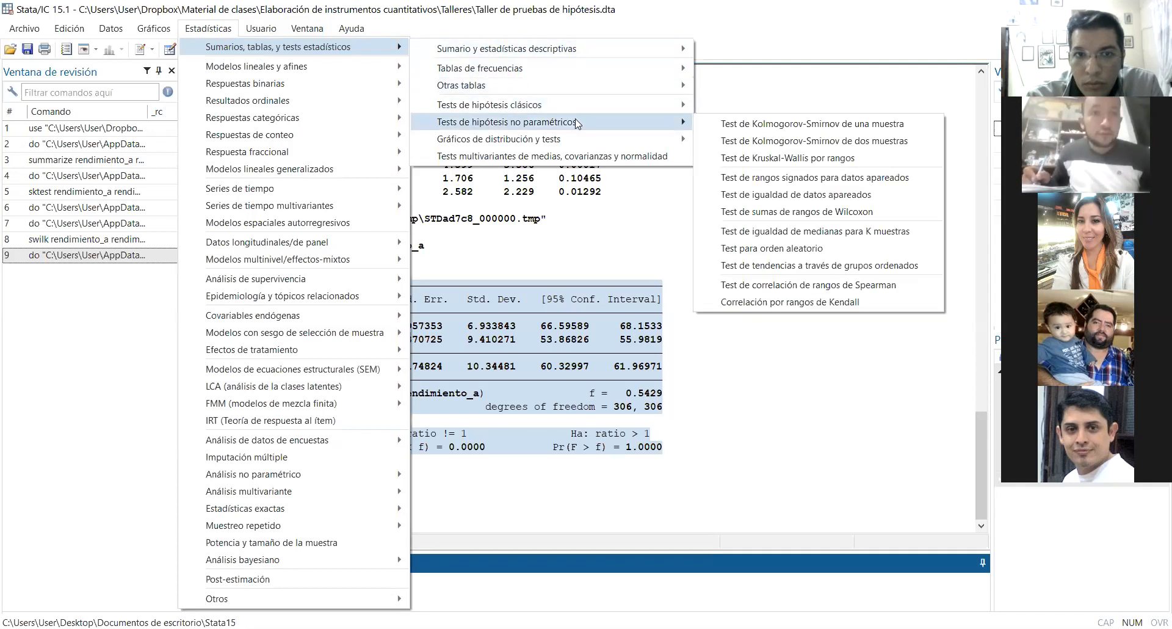
mouse_move(580, 141)
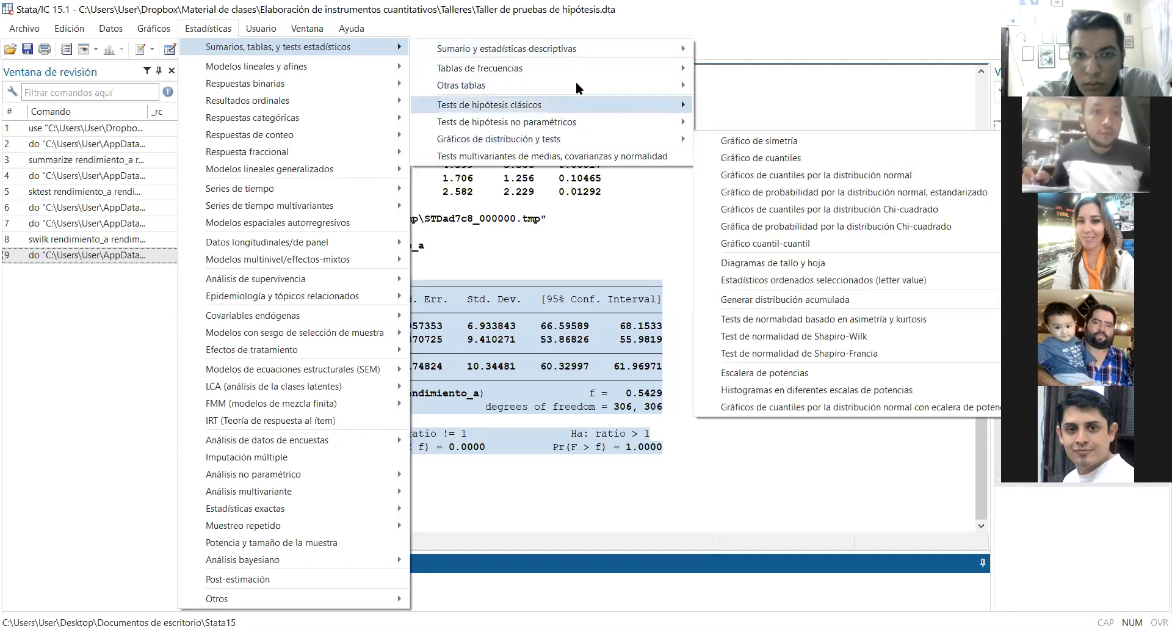
mouse_move(599, 48)
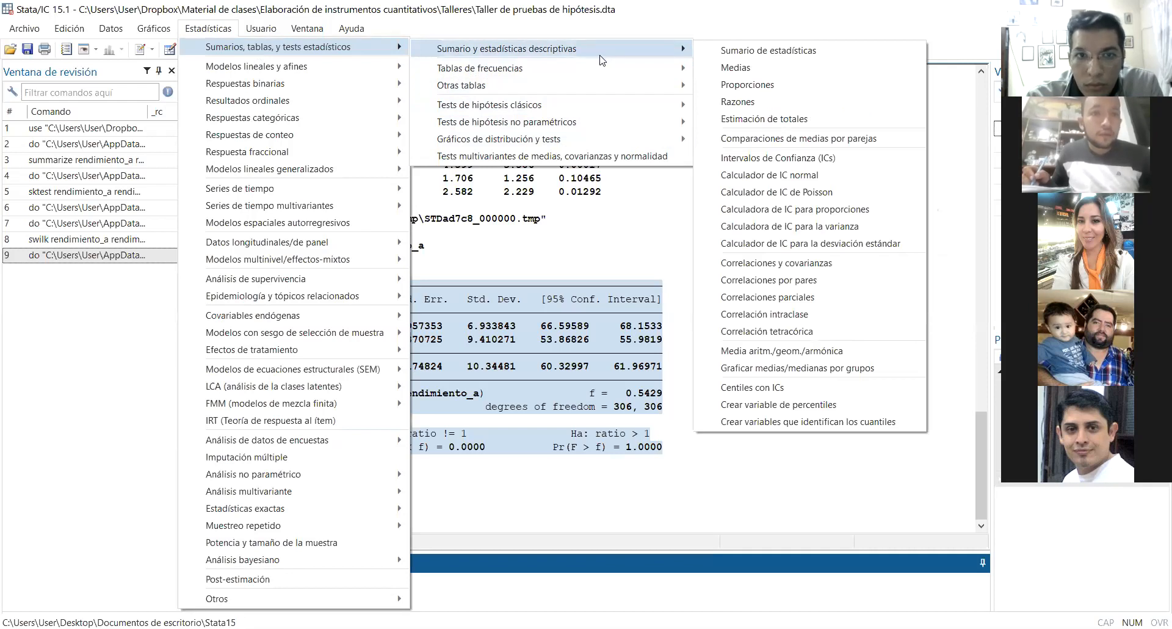
mouse_move(604, 68)
mouse_move(607, 89)
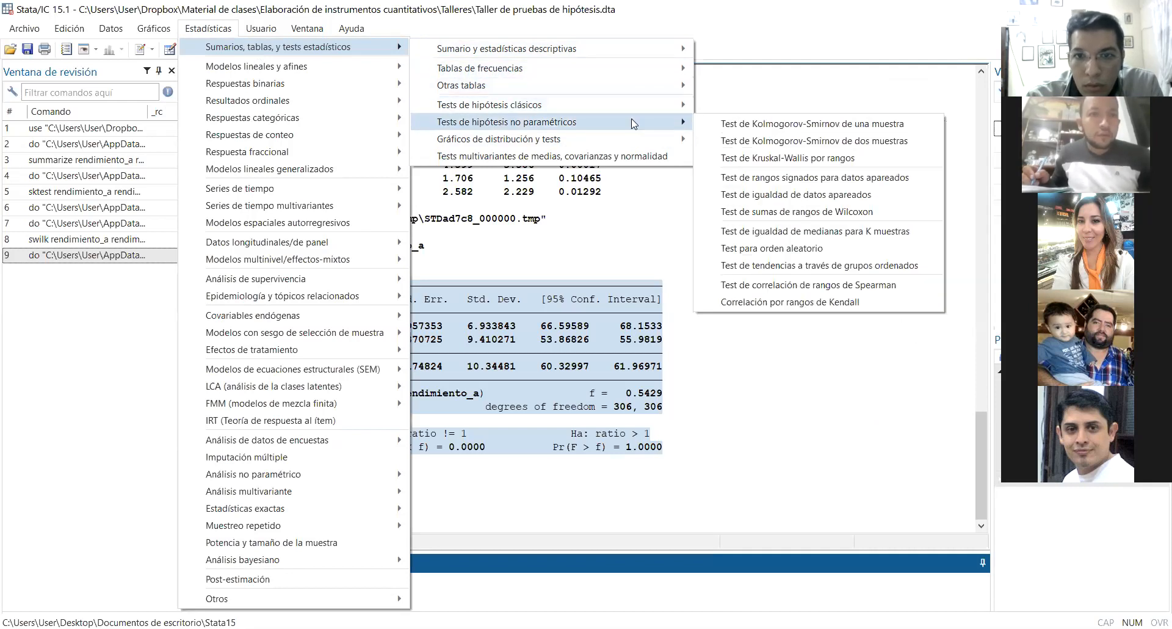
mouse_move(646, 135)
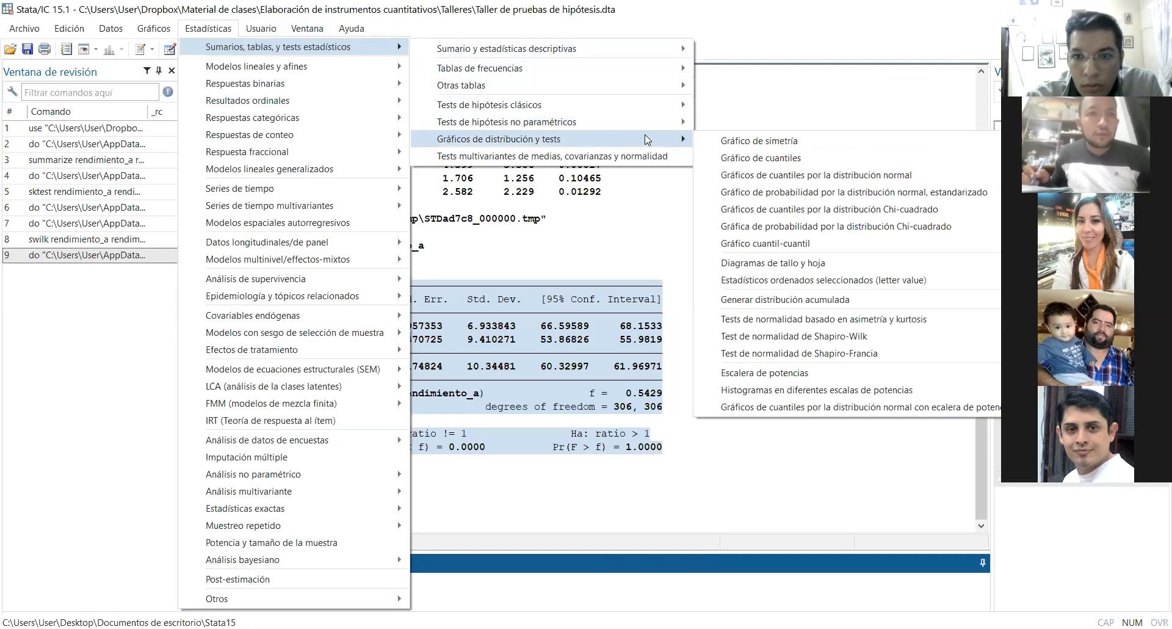
mouse_move(665, 53)
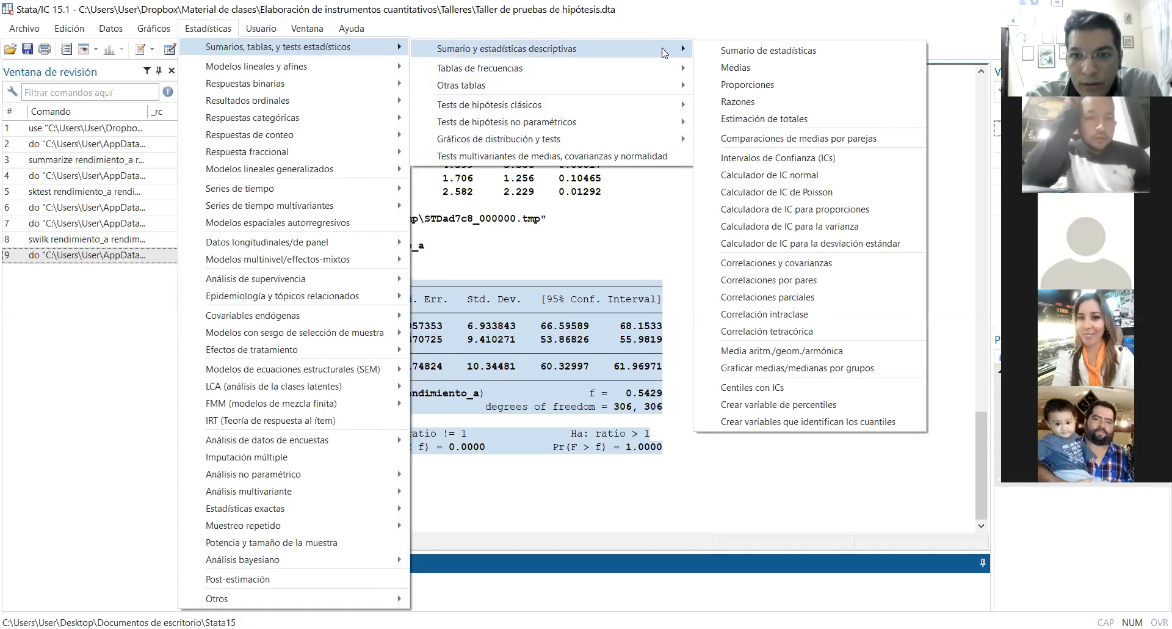
mouse_move(667, 90)
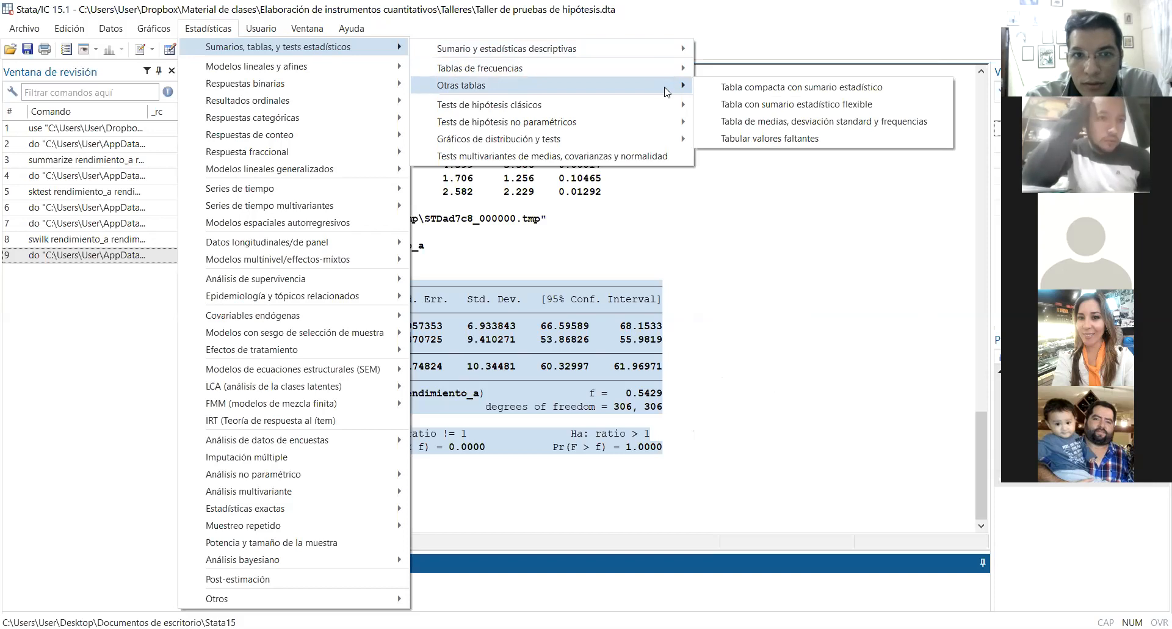
mouse_move(674, 110)
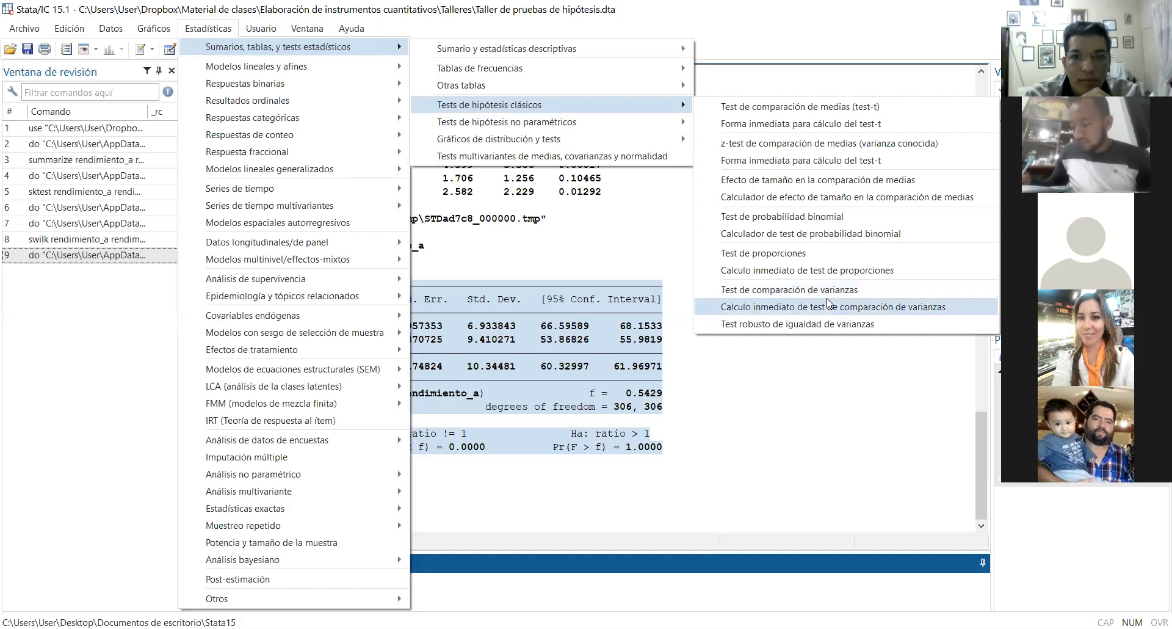
left_click(826, 292)
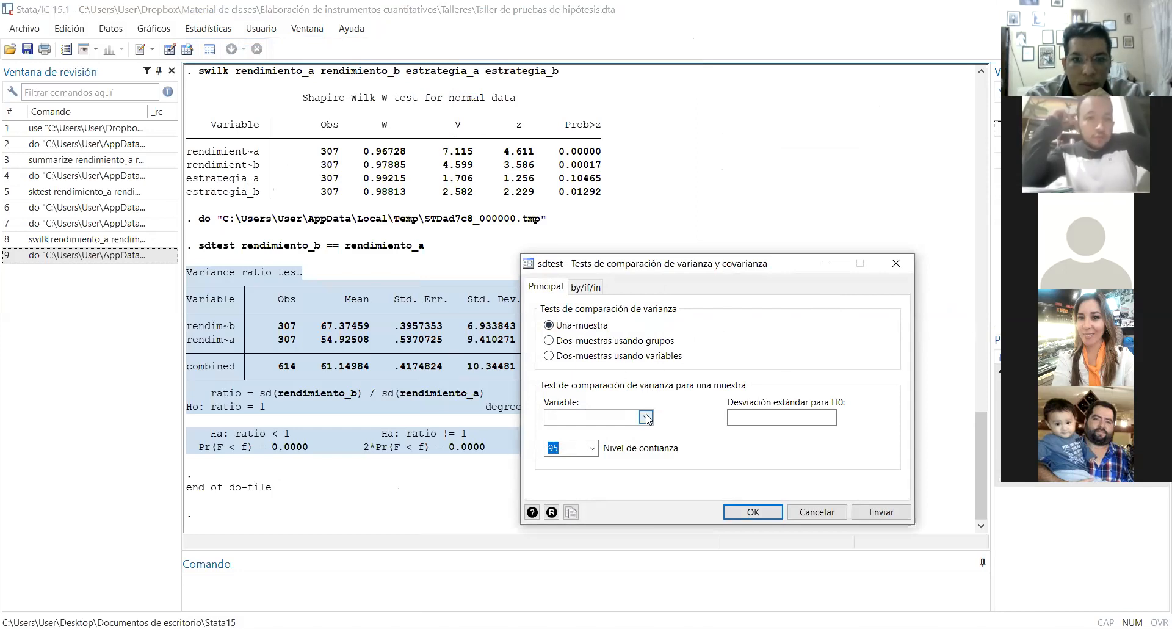
left_click(646, 417)
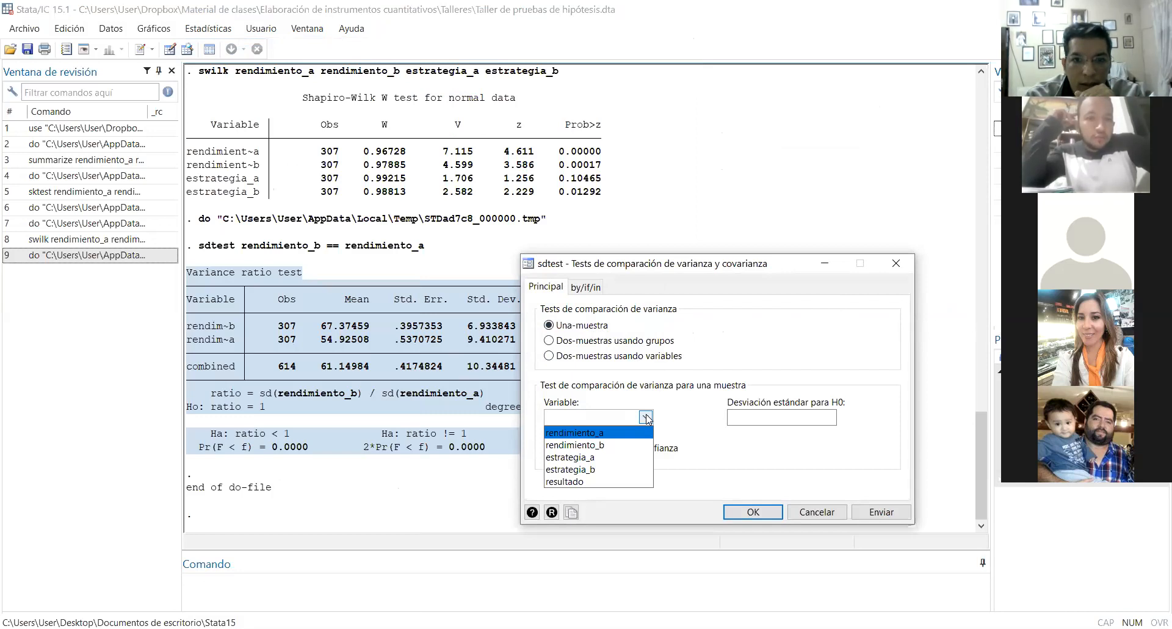
left_click(646, 417)
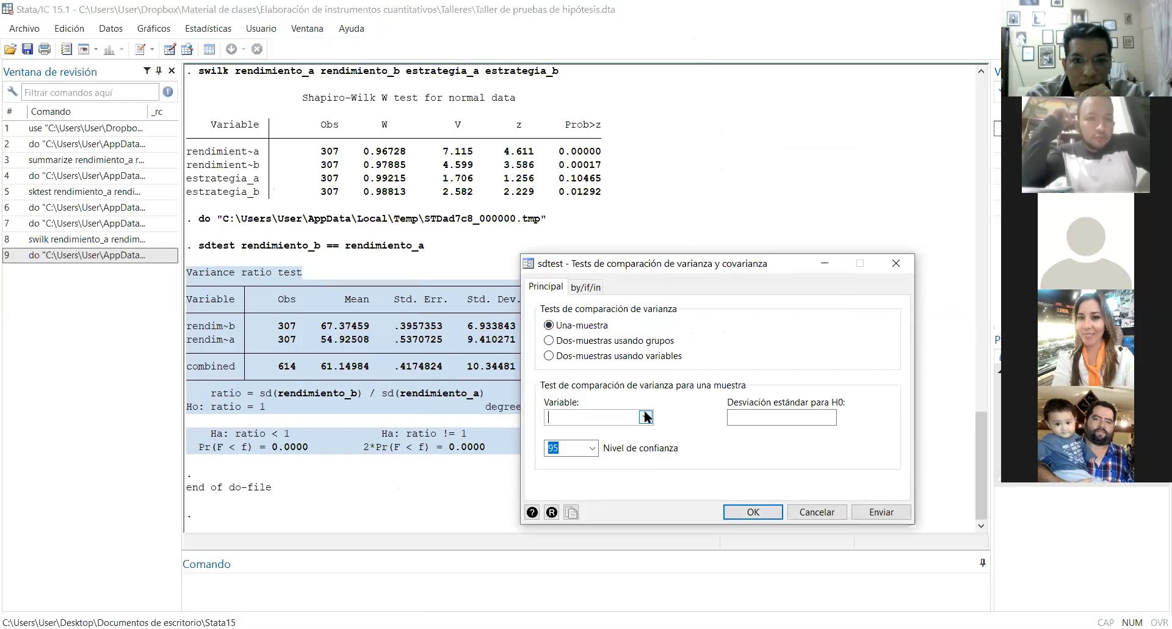
left_click(646, 417)
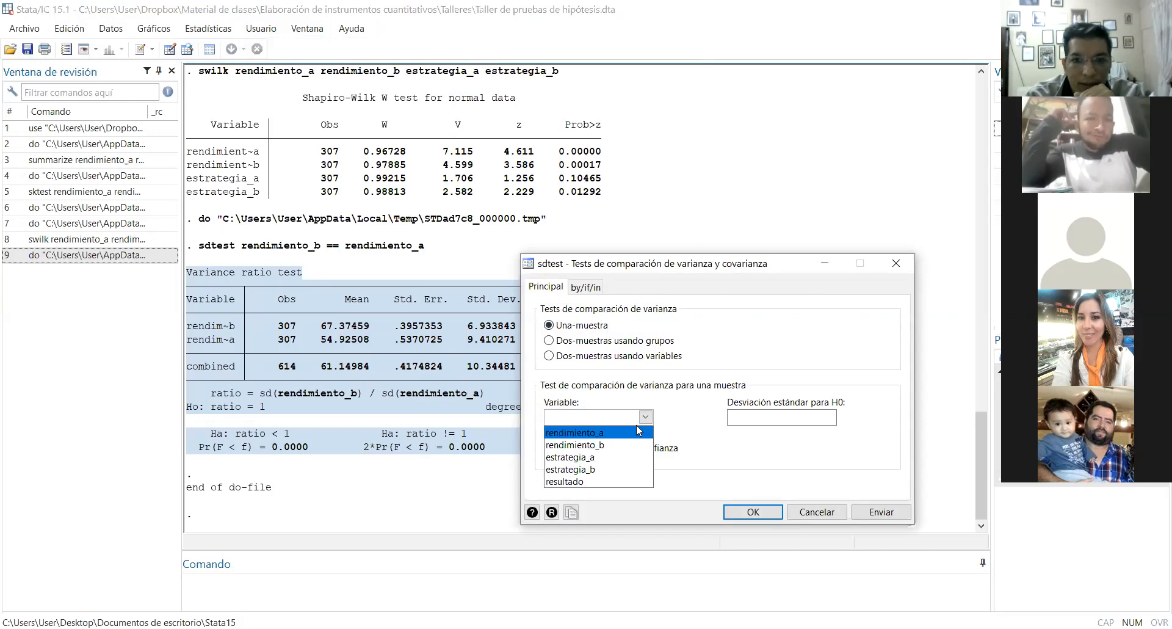
left_click(639, 431)
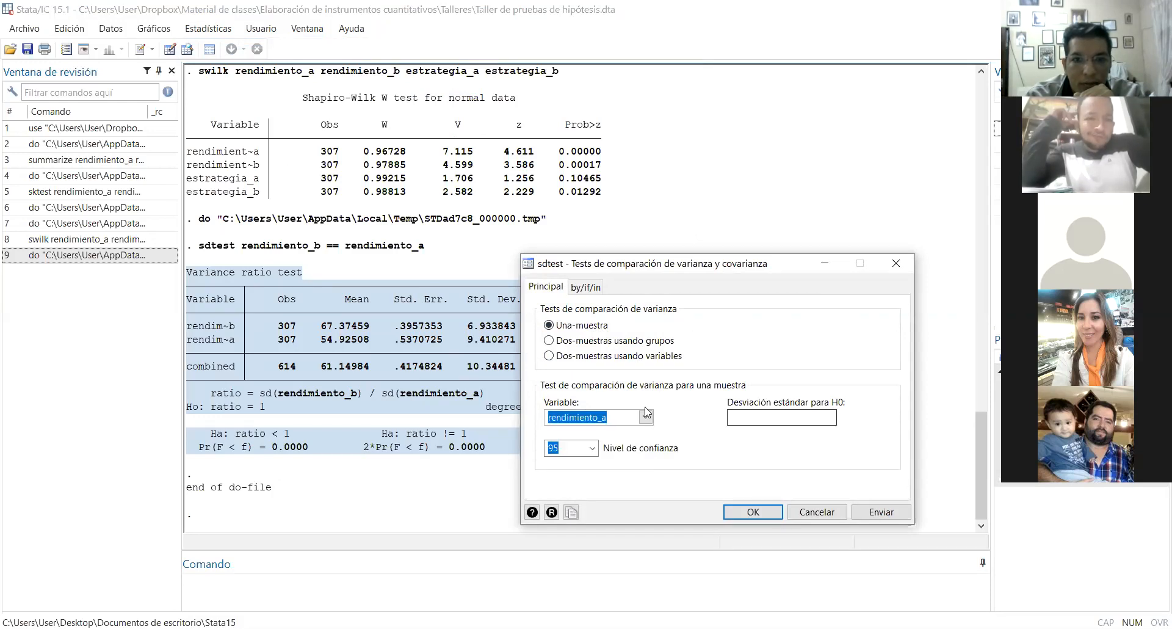
Step: Run a two-sample variance comparison test using variables, with rendimiento_a as the first variable and rendimiento_b as the second
left_click(562, 359)
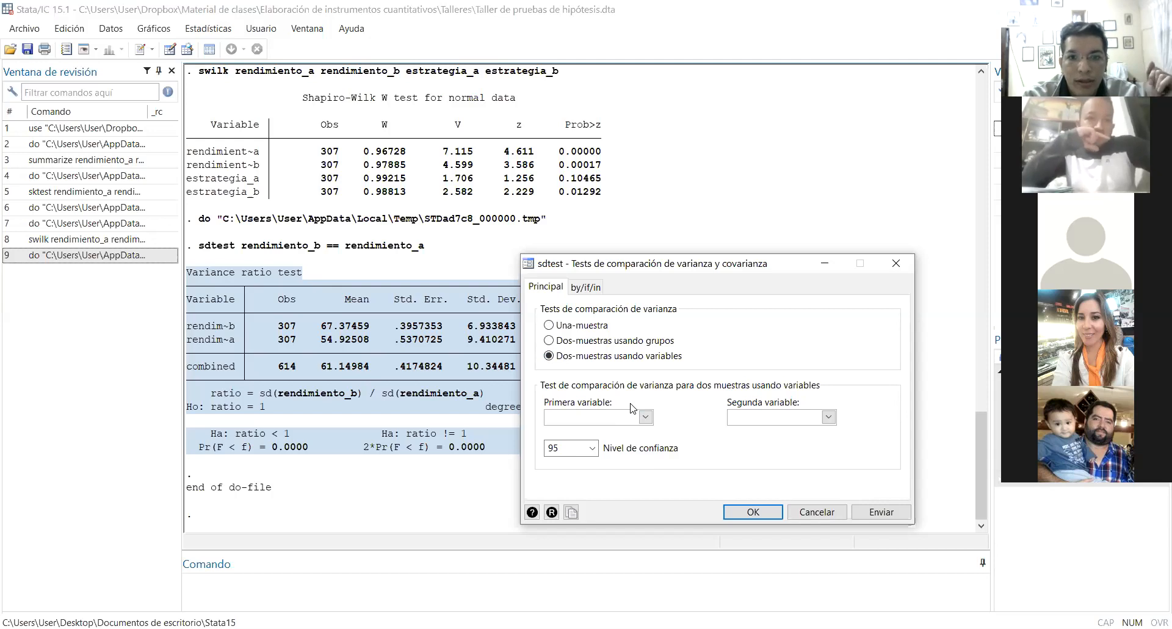
left_click(644, 417)
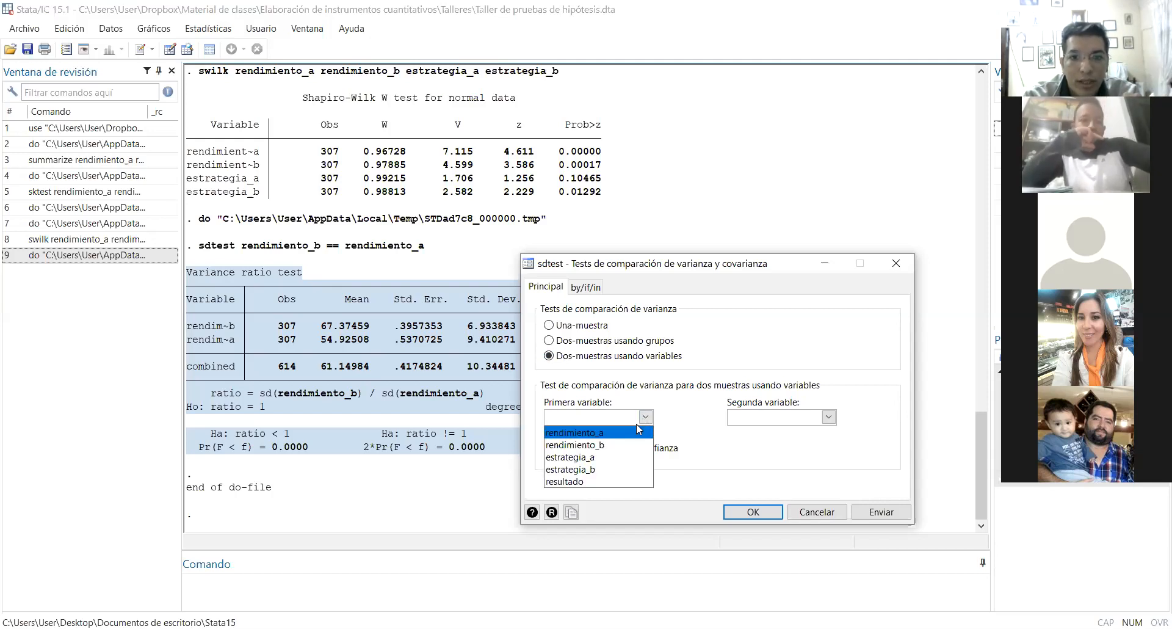
left_click(635, 431)
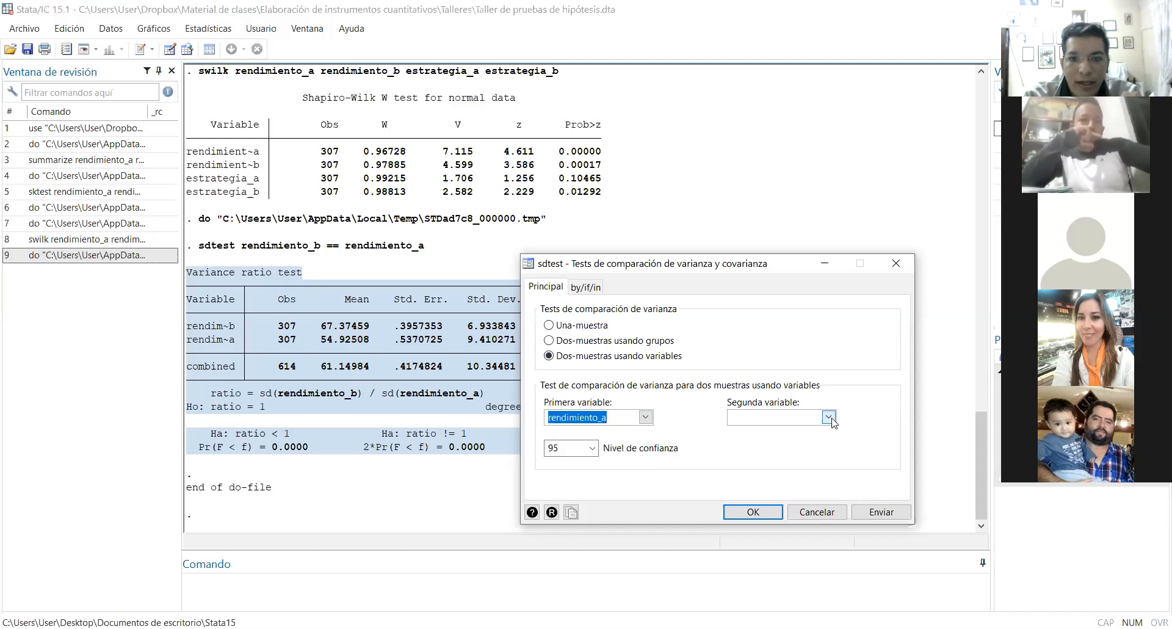
left_click(830, 418)
left_click(815, 446)
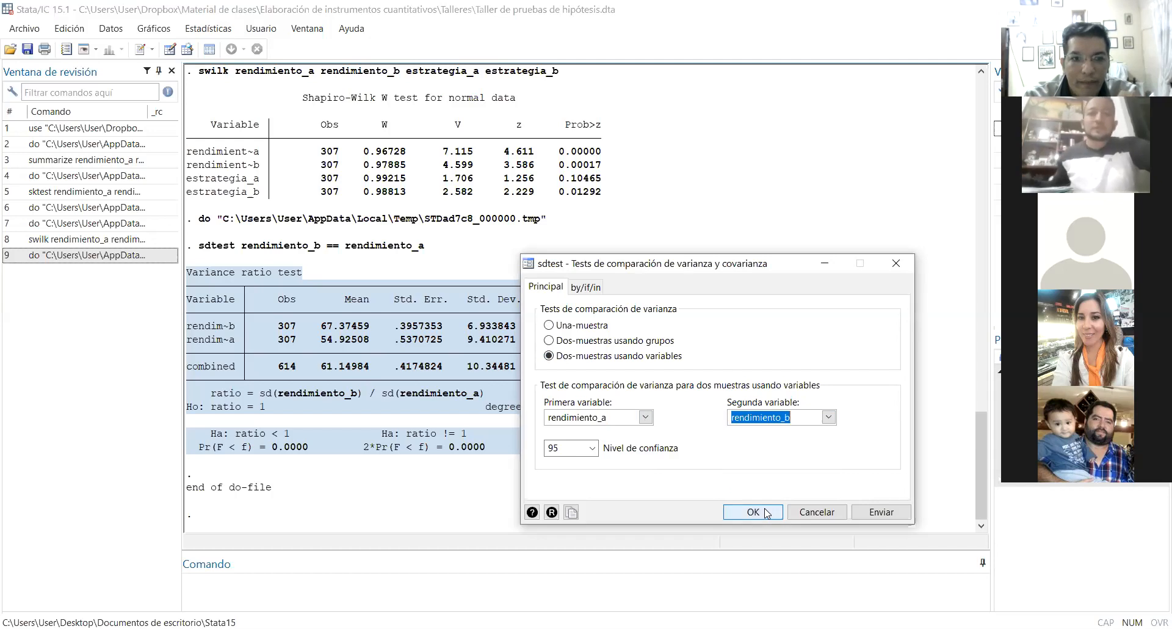
left_click(754, 512)
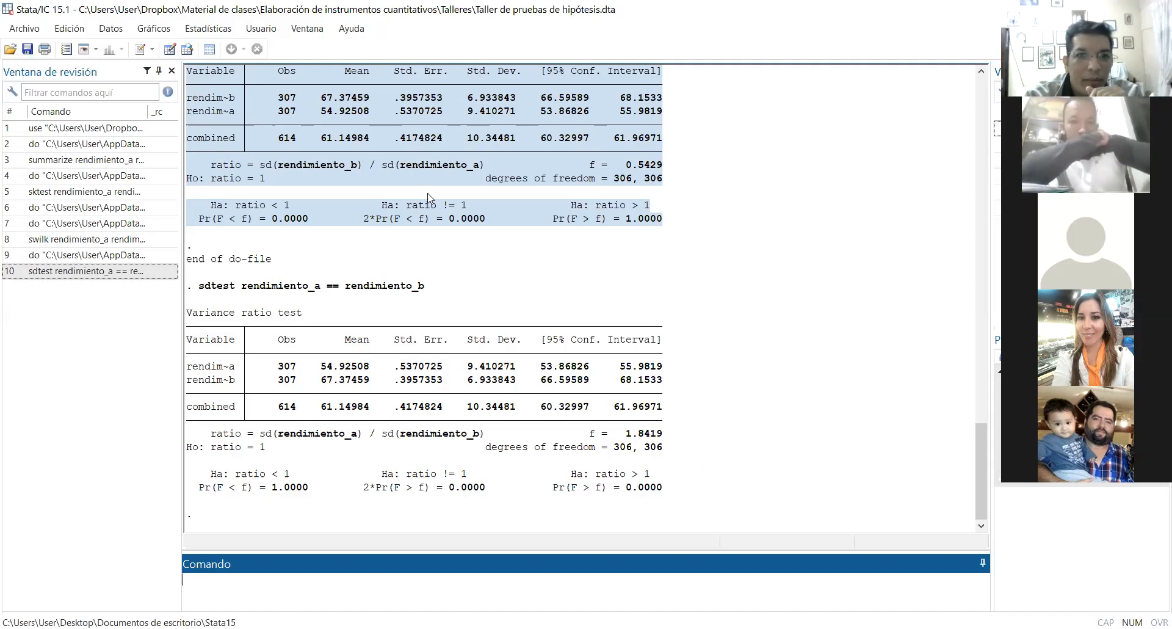
left_click(208, 28)
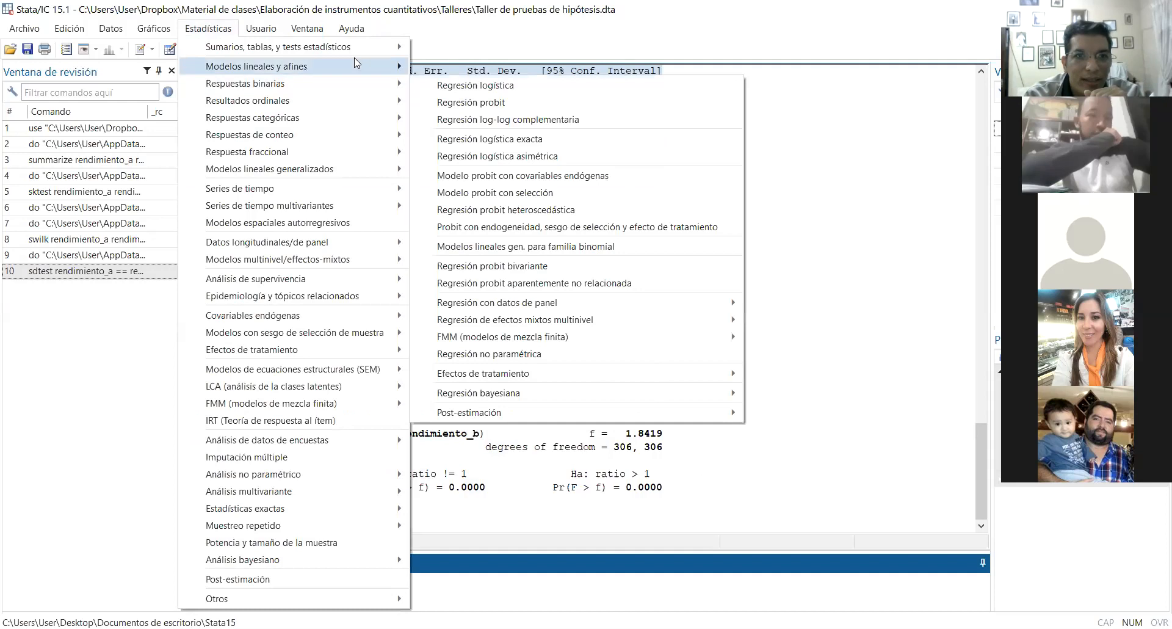
mouse_move(367, 47)
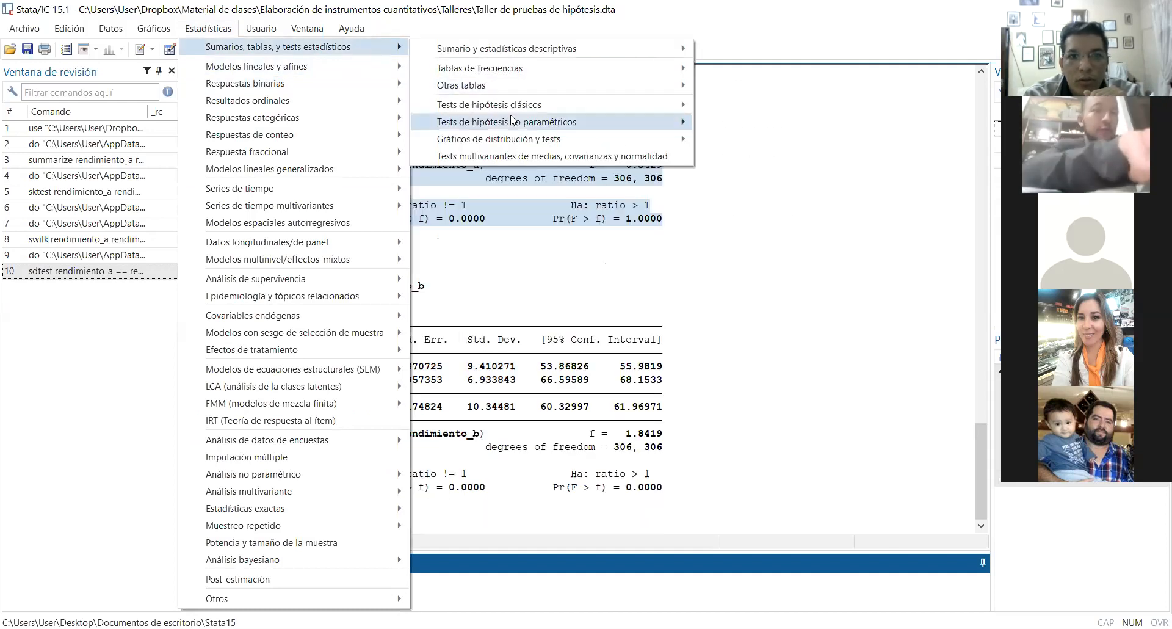
mouse_move(585, 139)
left_click(572, 412)
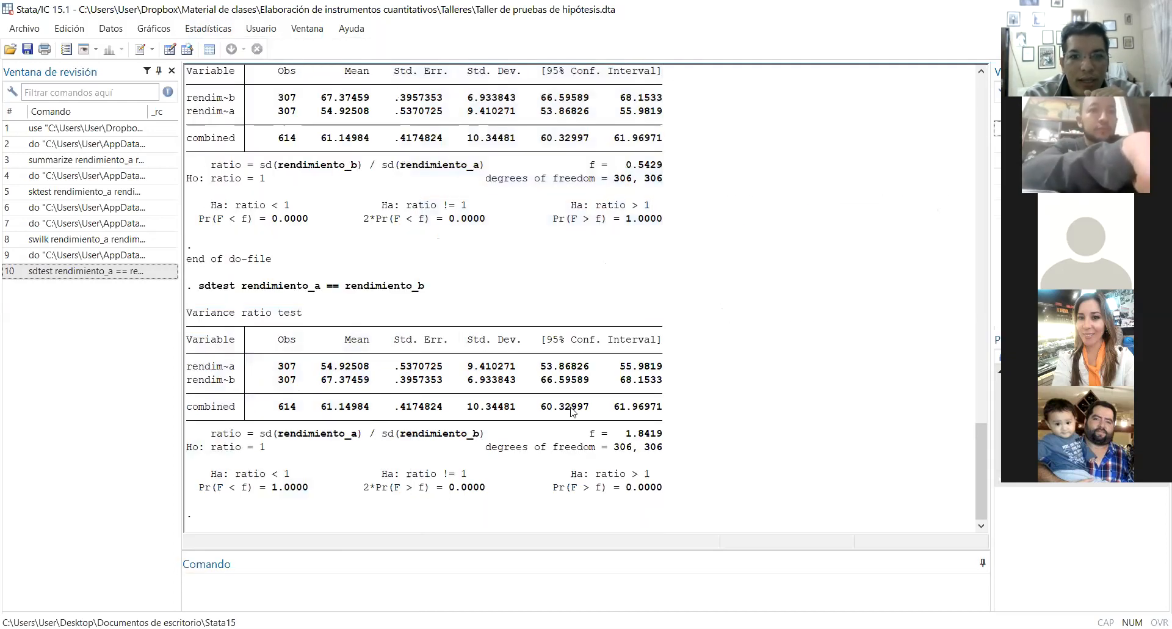
Step: Examine the Ha: ratio > 1 and Ha: ratio < 1 results and the variable order in the latest variance ratio test
left_click_drag(667, 494, 621, 476)
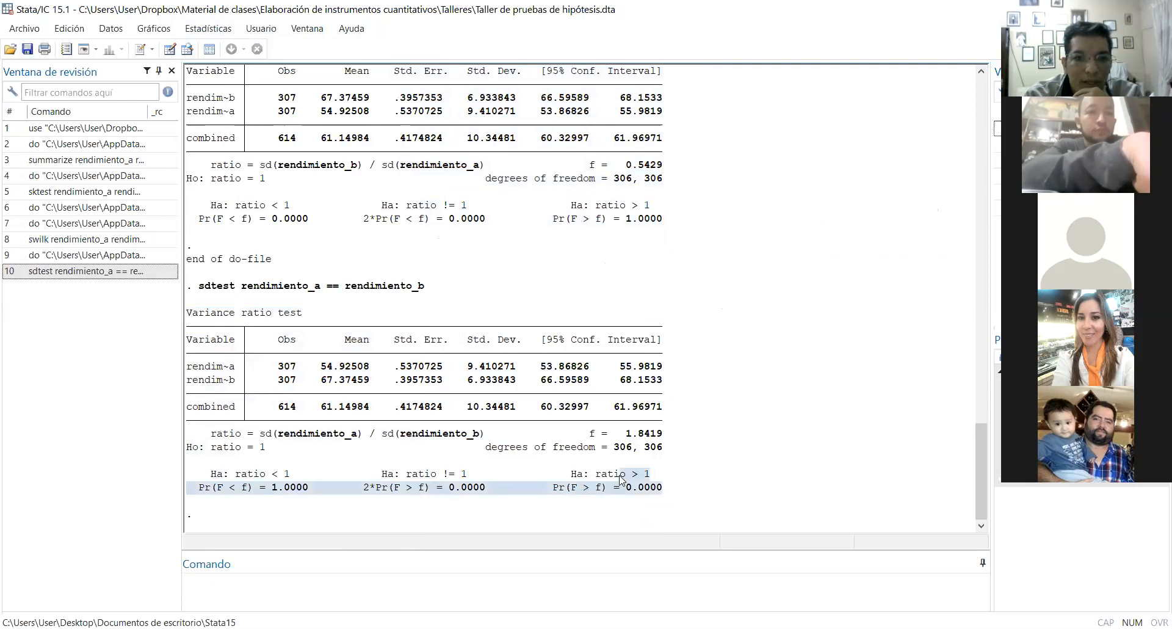
left_click_drag(250, 459, 263, 475)
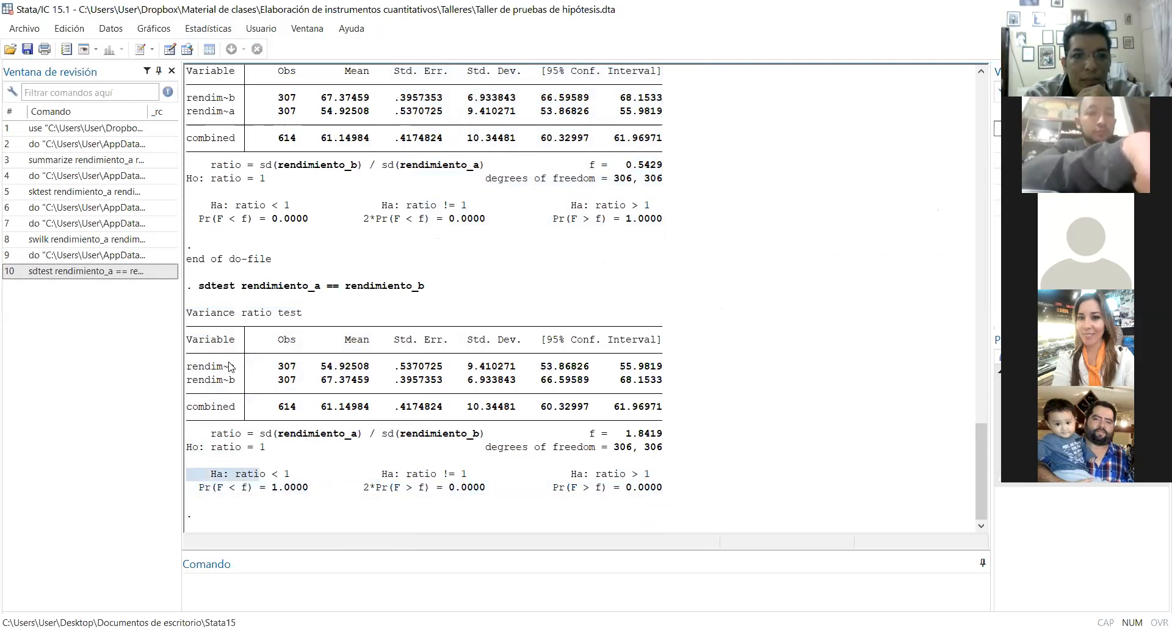
left_click_drag(226, 366, 232, 382)
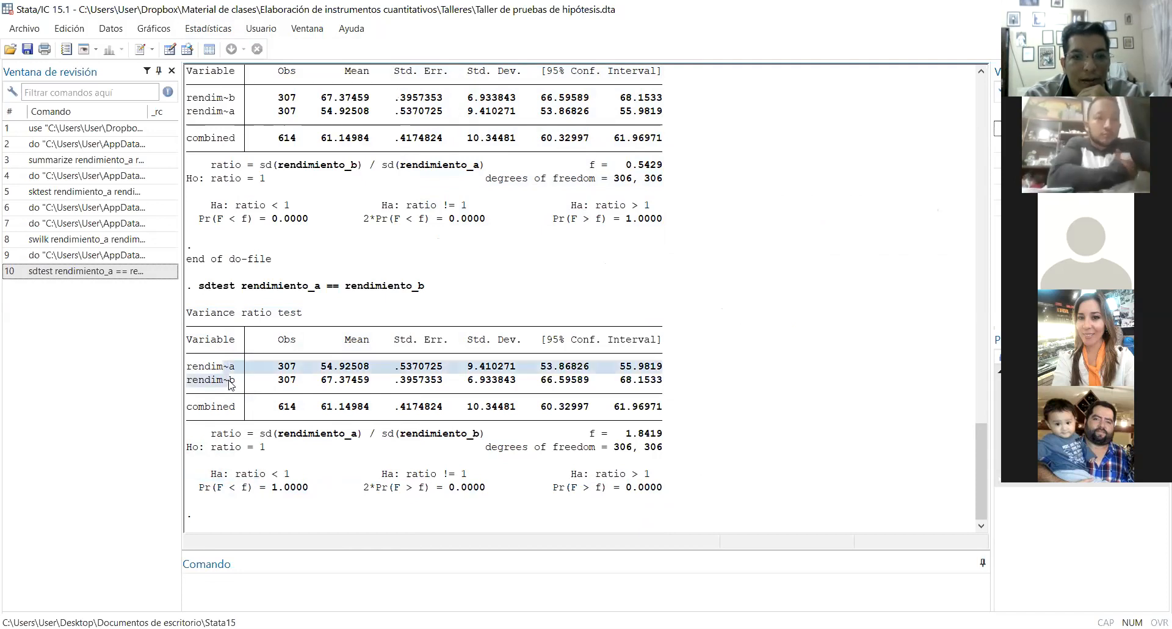
Step: Rerun the two-sample variance comparison test with rendimiento_b as the first variable and rendimiento_a as the second
left_click(202, 33)
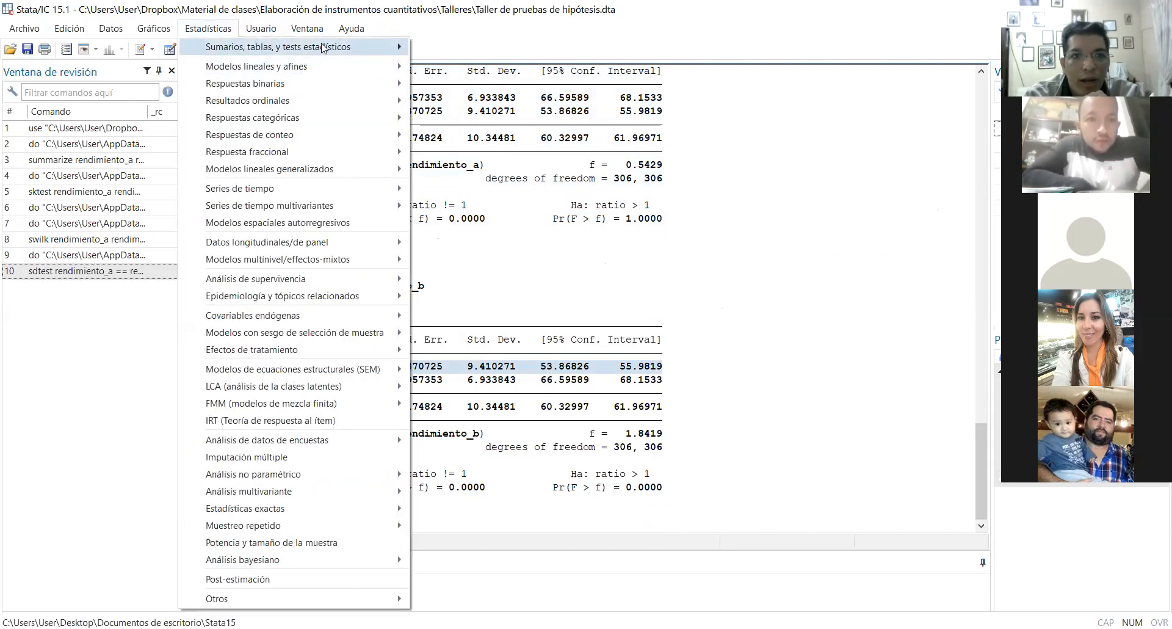
mouse_move(340, 46)
mouse_move(644, 132)
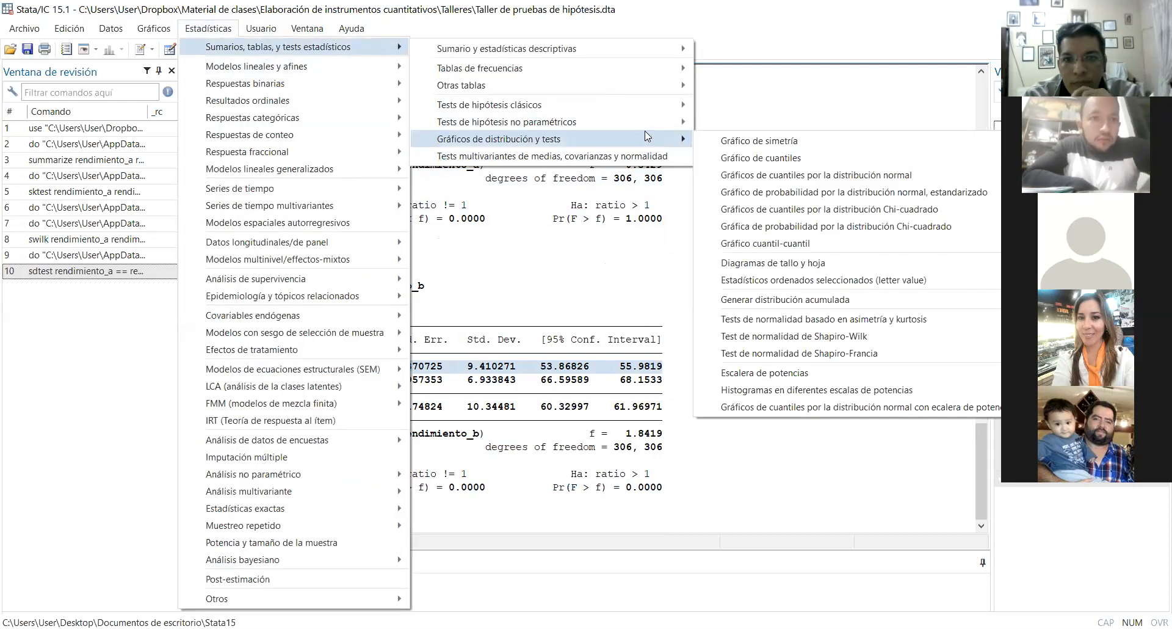
mouse_move(653, 105)
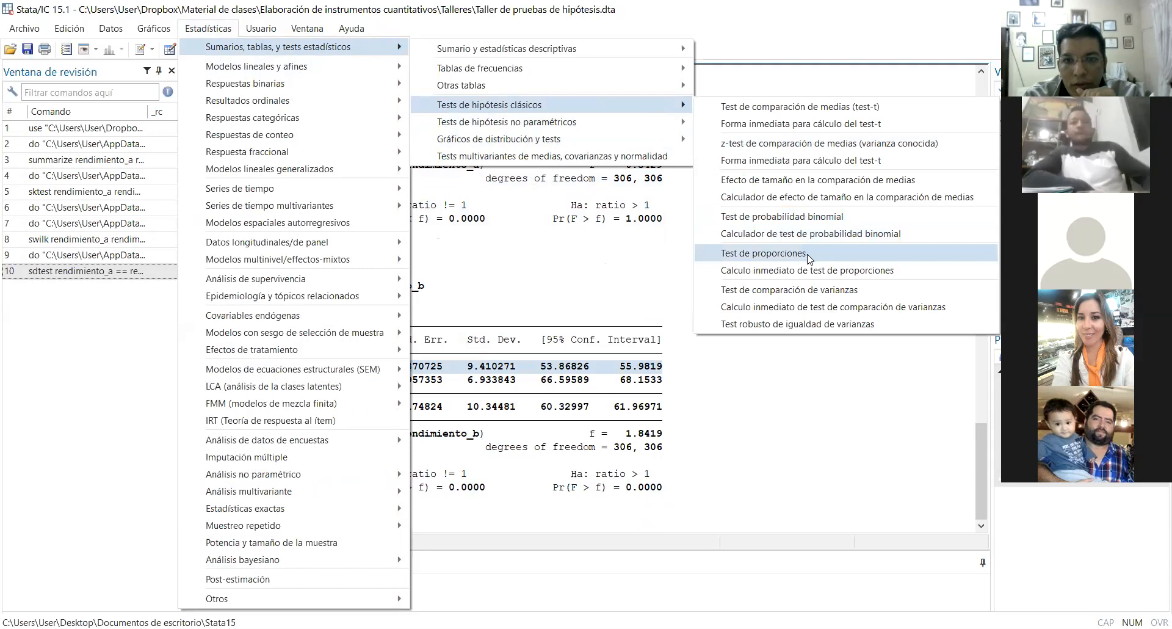
left_click(818, 289)
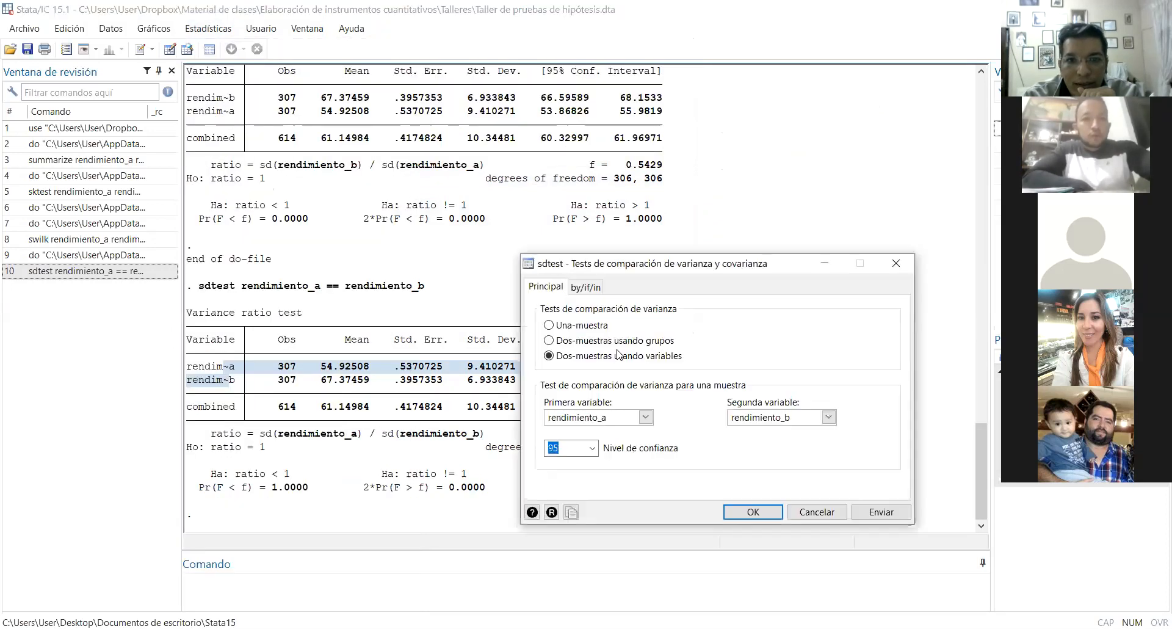
left_click(644, 418)
left_click(830, 434)
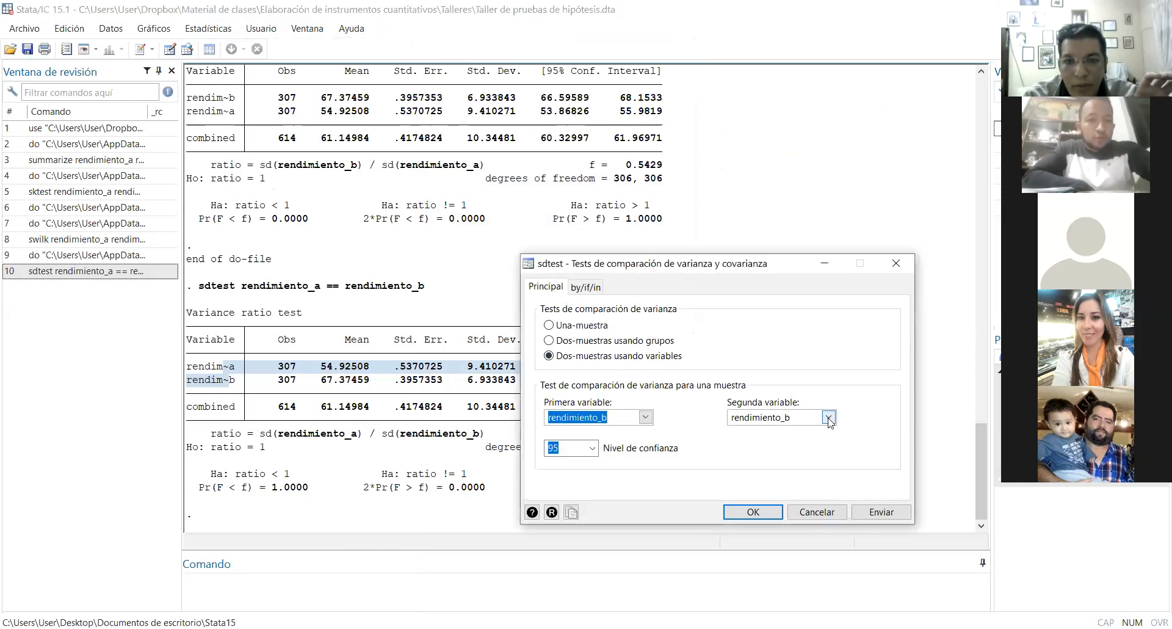
left_click(828, 422)
left_click(815, 432)
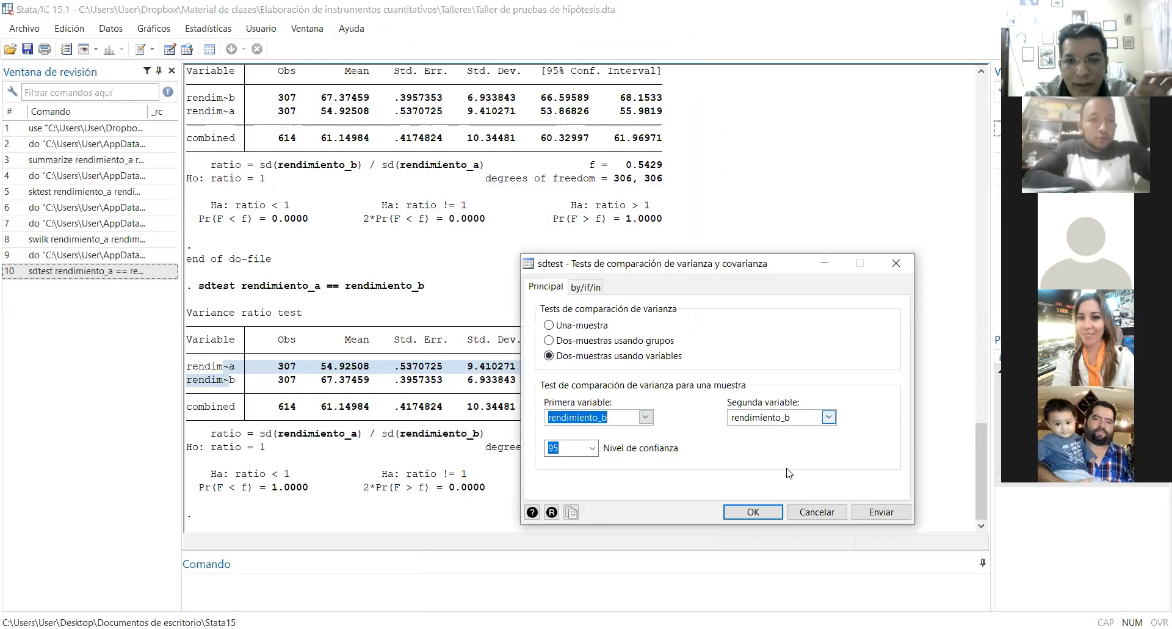
left_click(762, 514)
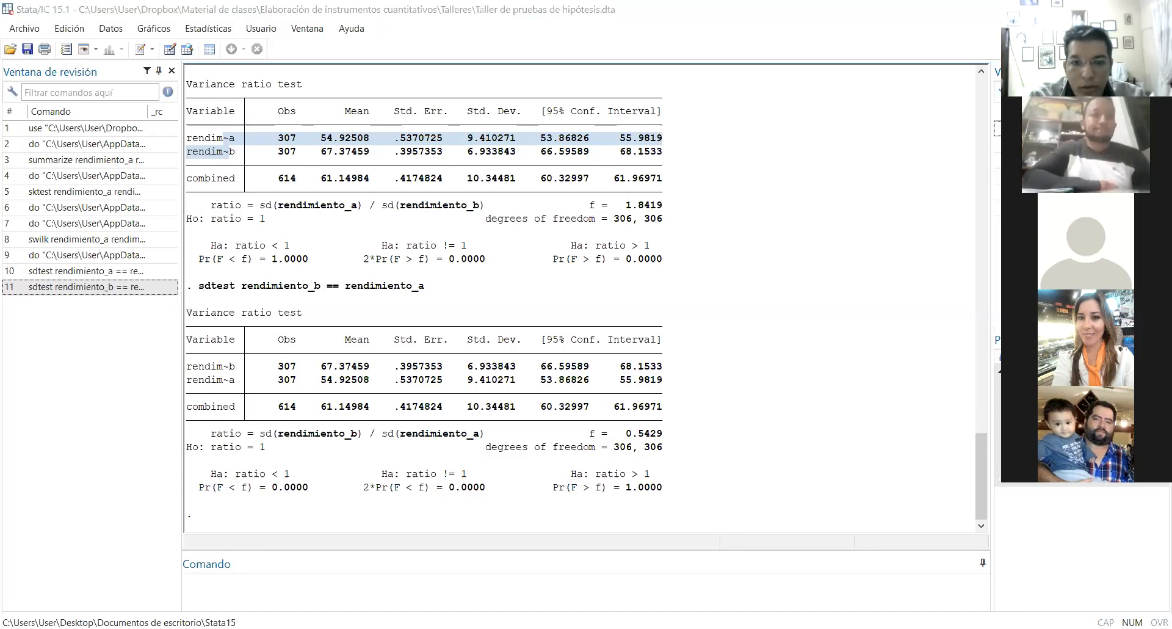
Step: In the do-file, delete the Ho and H1 comment lines above the sdtest command
key("alt+Tab")
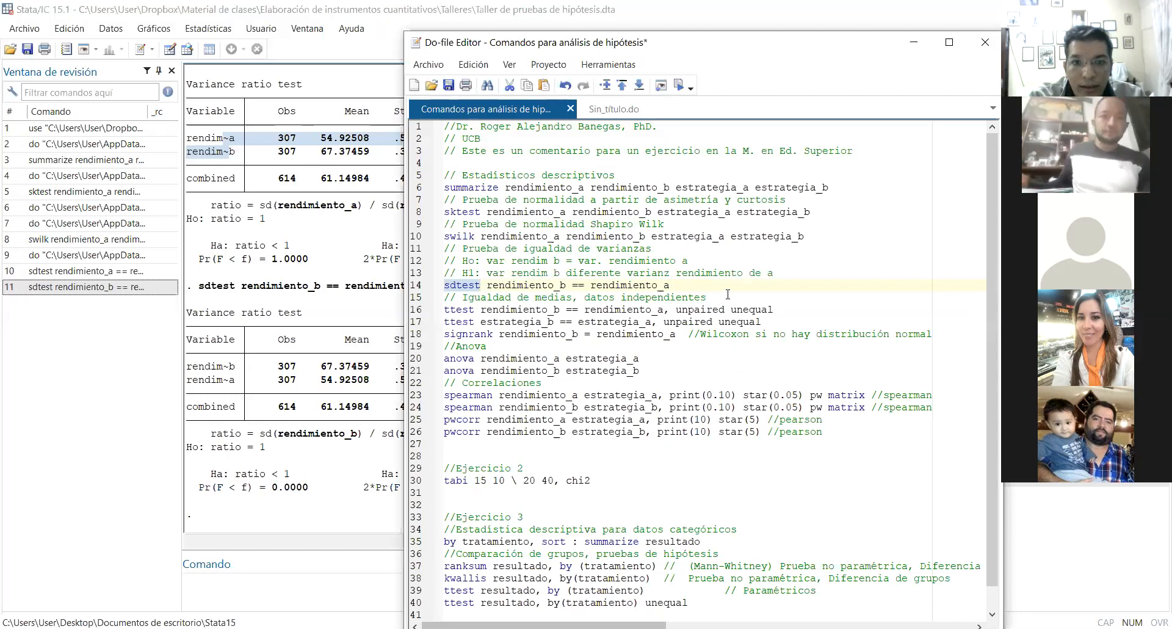
left_click(778, 282)
left_click_drag(774, 273, 445, 266)
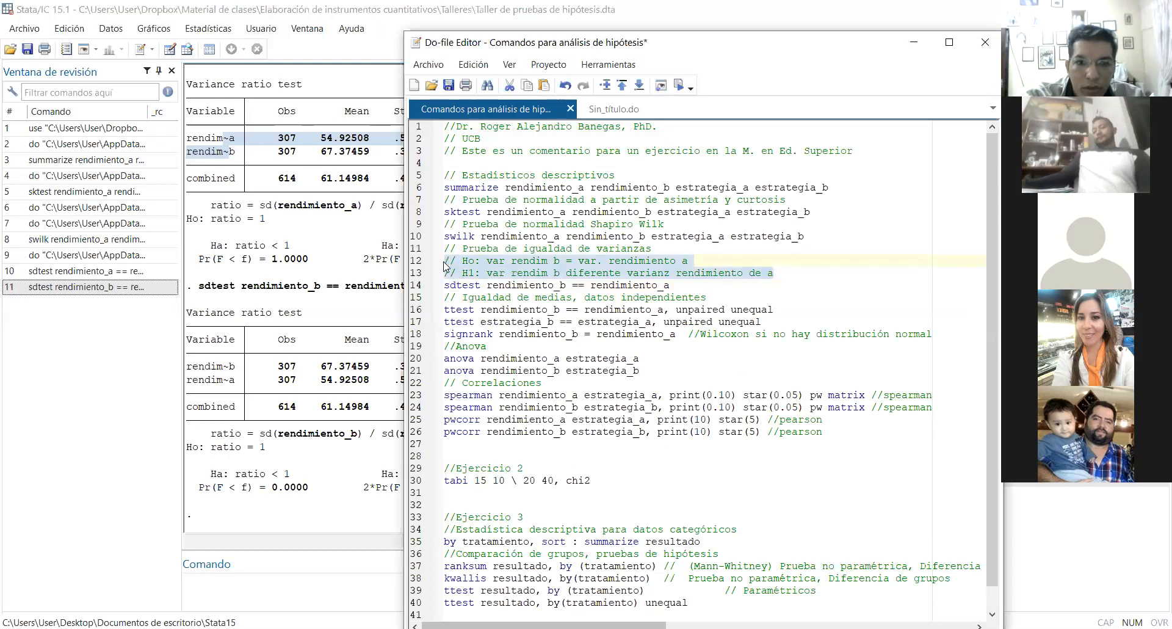
key("Delete")
key("BackSpace")
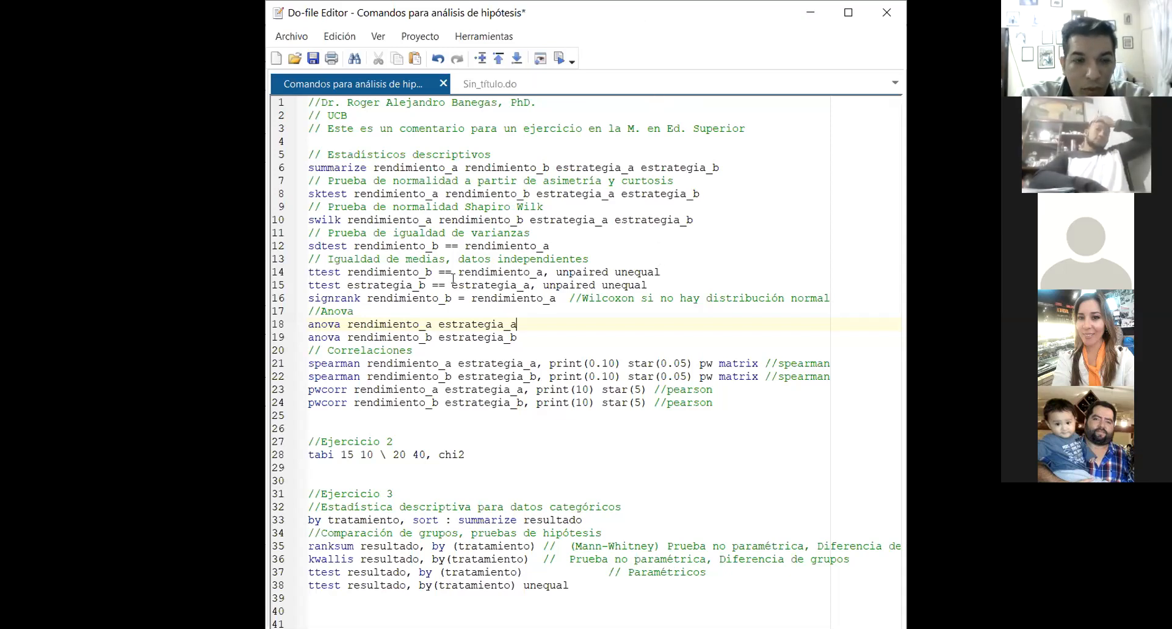
Step: Examine the parts of the rendimiento ttest command: the command word, both variables and the unpaired unequal options
left_click(340, 272)
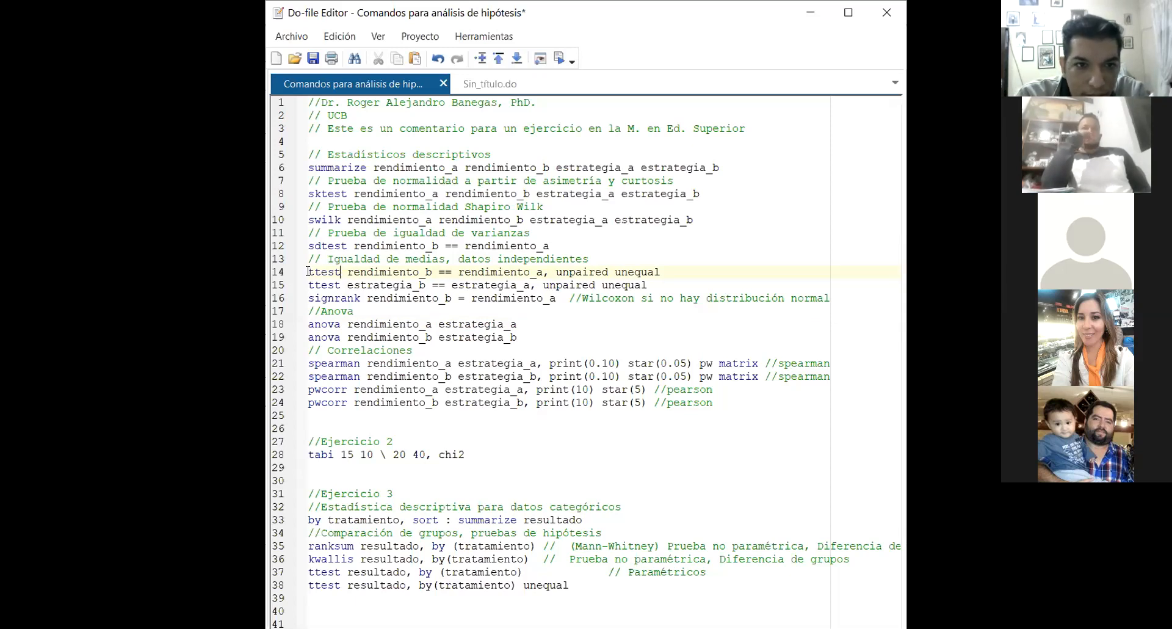
left_click_drag(308, 271, 339, 273)
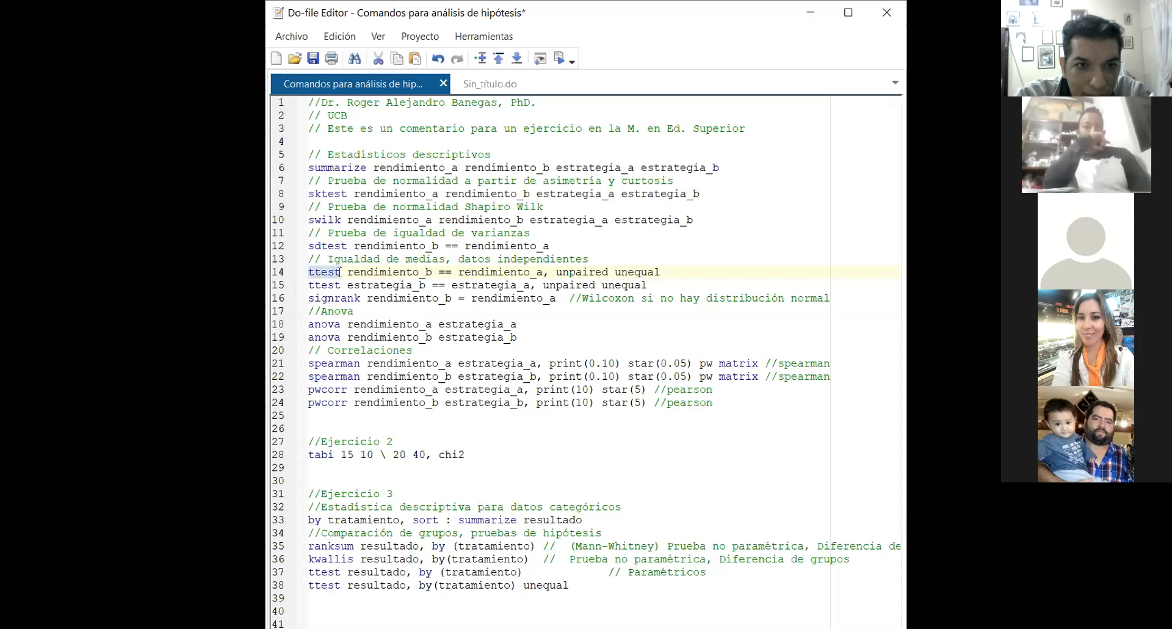
left_click_drag(347, 271, 432, 276)
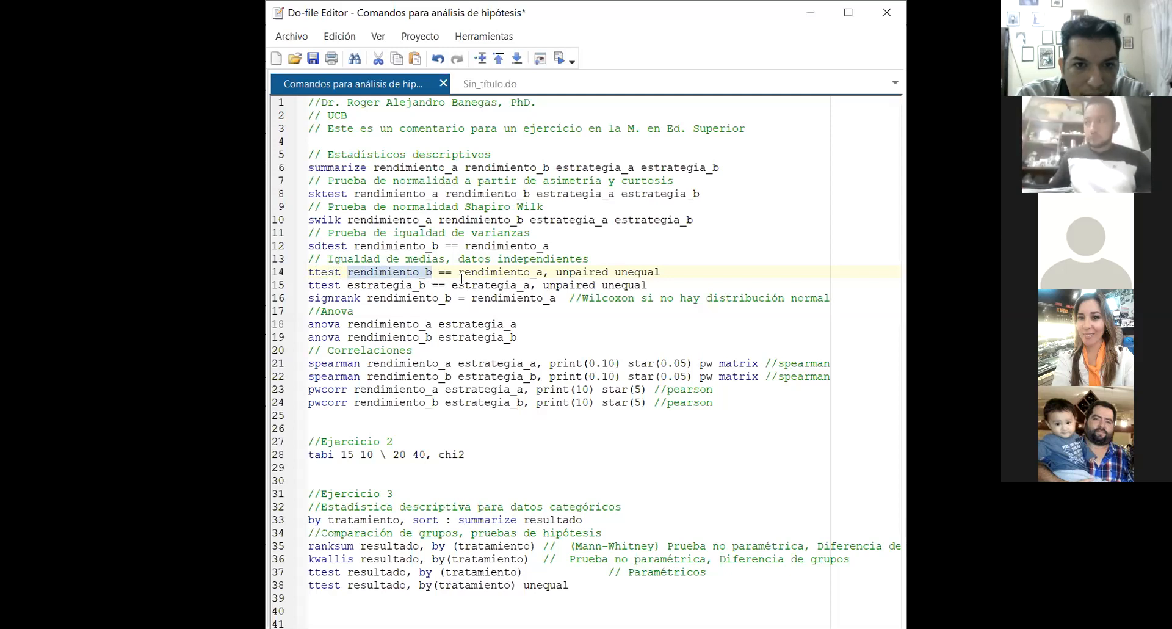
left_click(460, 272)
left_click_drag(459, 272, 543, 272)
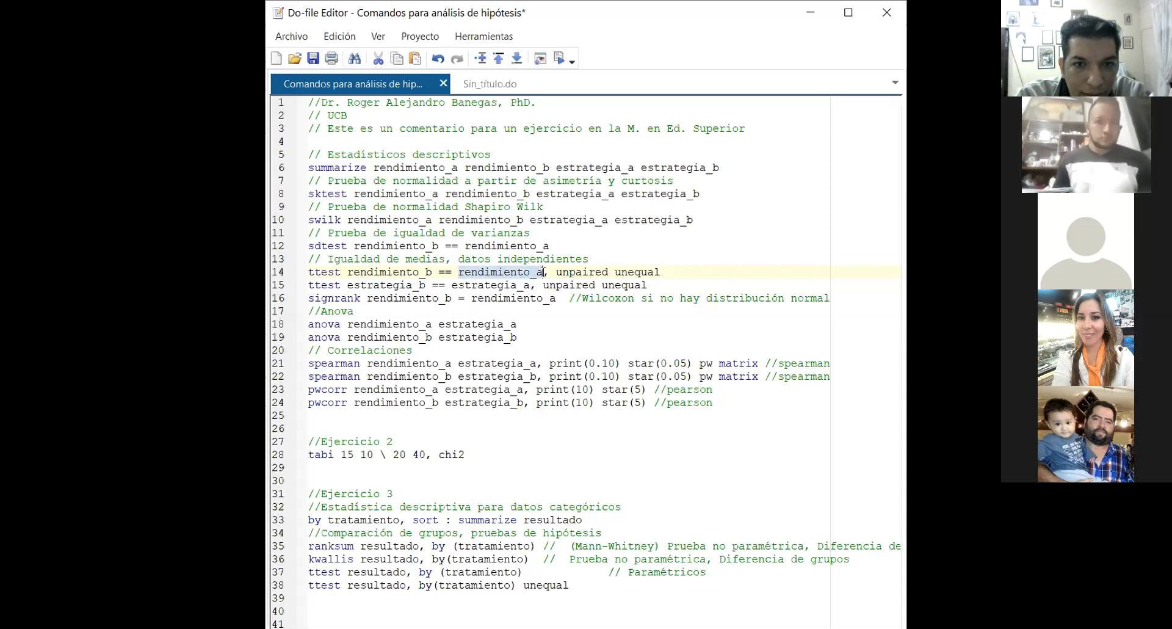
left_click(663, 272)
left_click(555, 272, "shift")
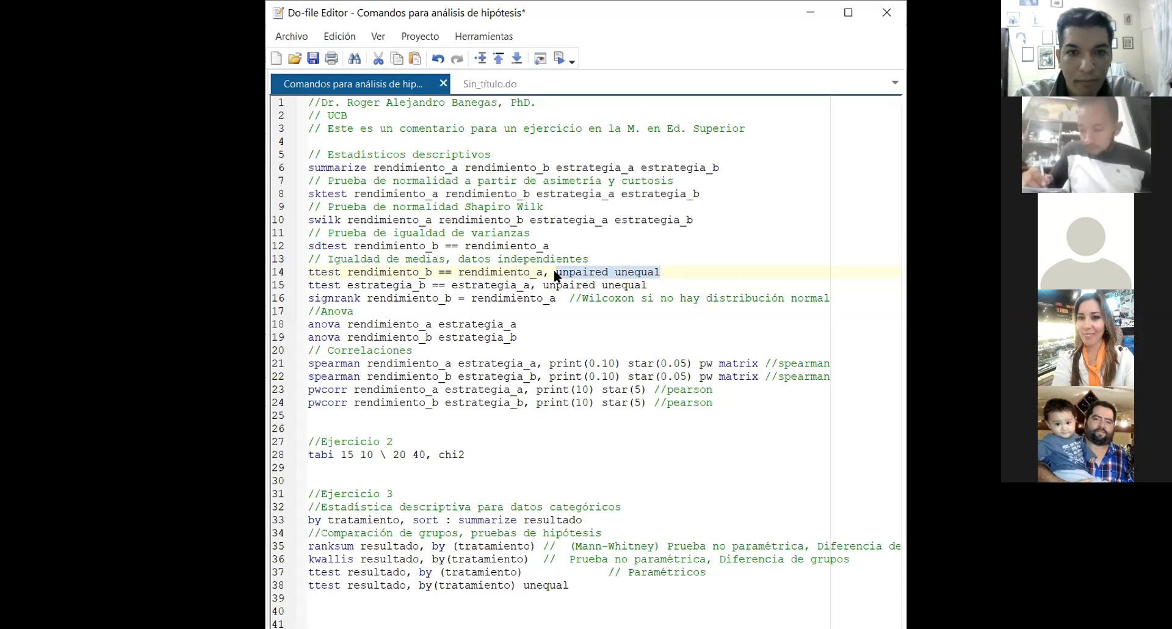
left_click(628, 272)
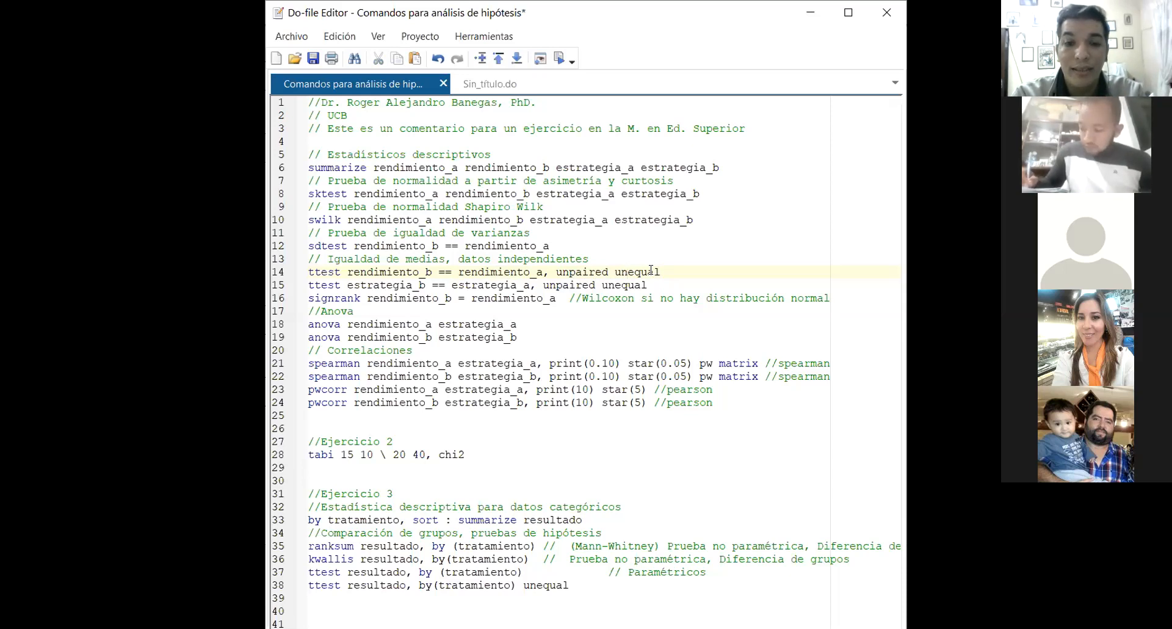
left_click_drag(683, 271, 551, 268)
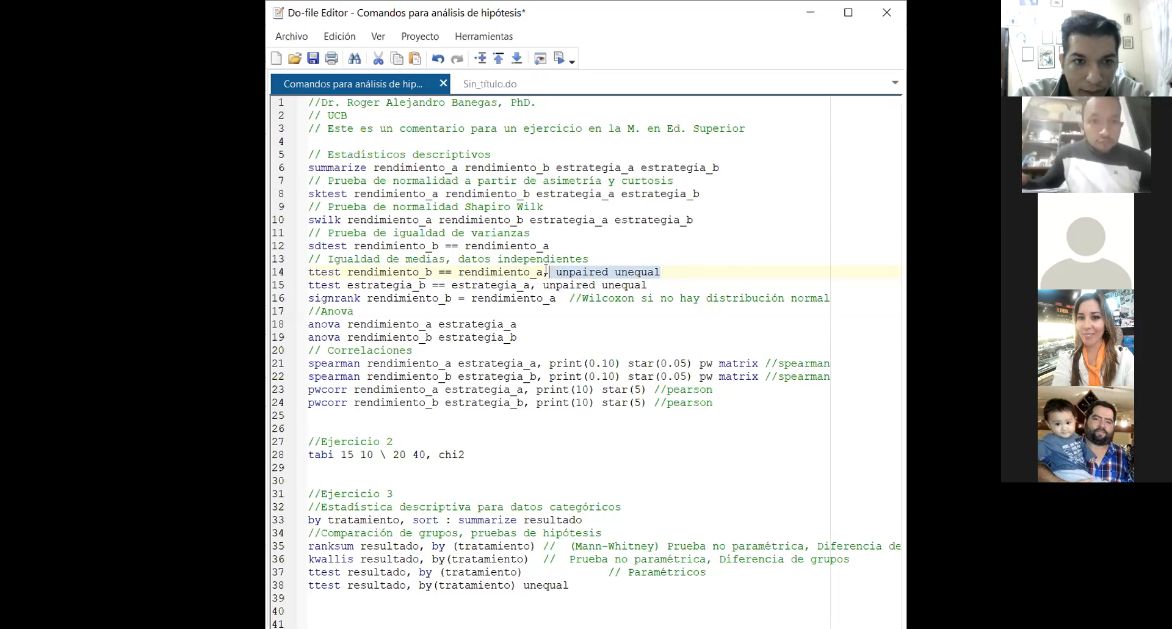
key("End")
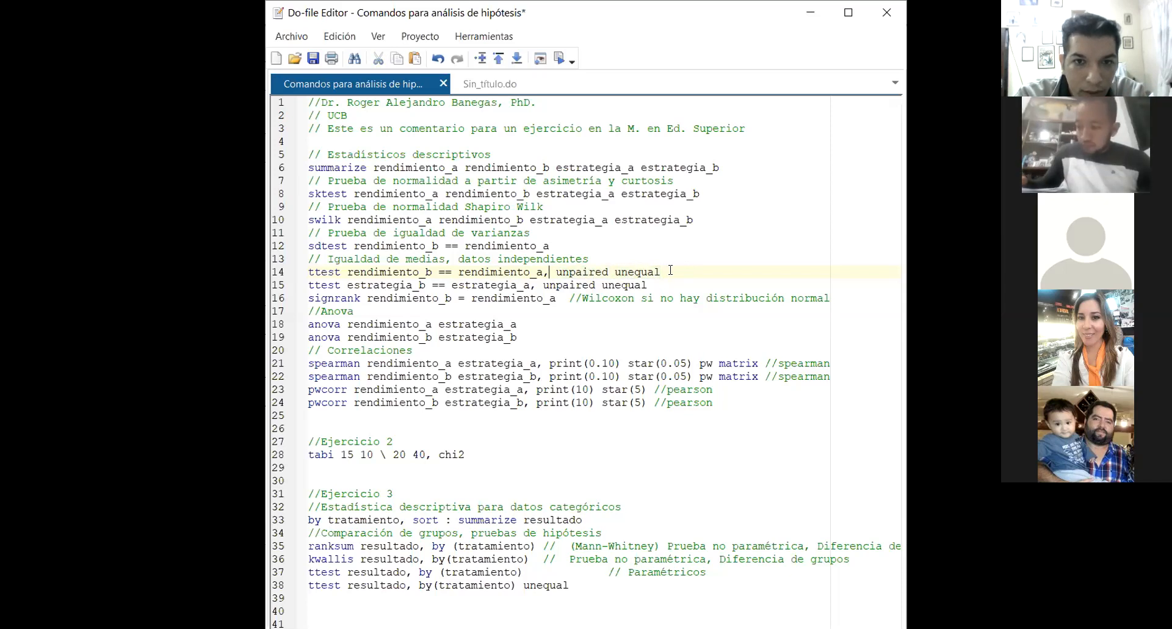
Step: Run the two do-file ttest commands comparing rendimiento_b with rendimiento_a and estrategia_b with estrategia_a, and bring up the results
left_click(298, 279)
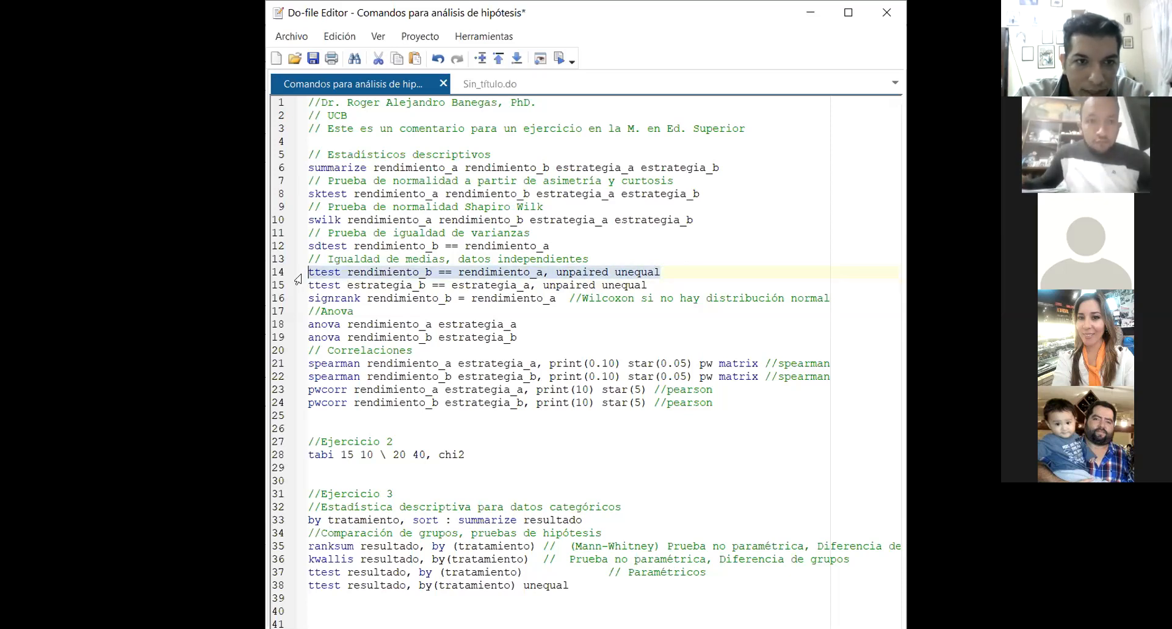
left_click(386, 285)
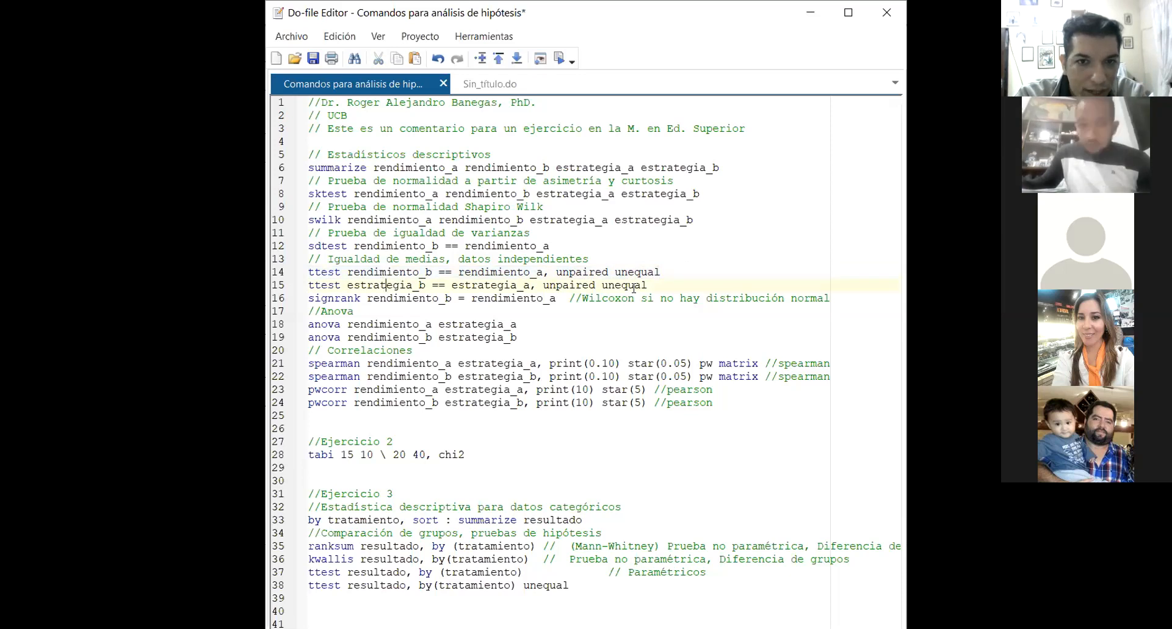
left_click_drag(666, 272, 303, 271)
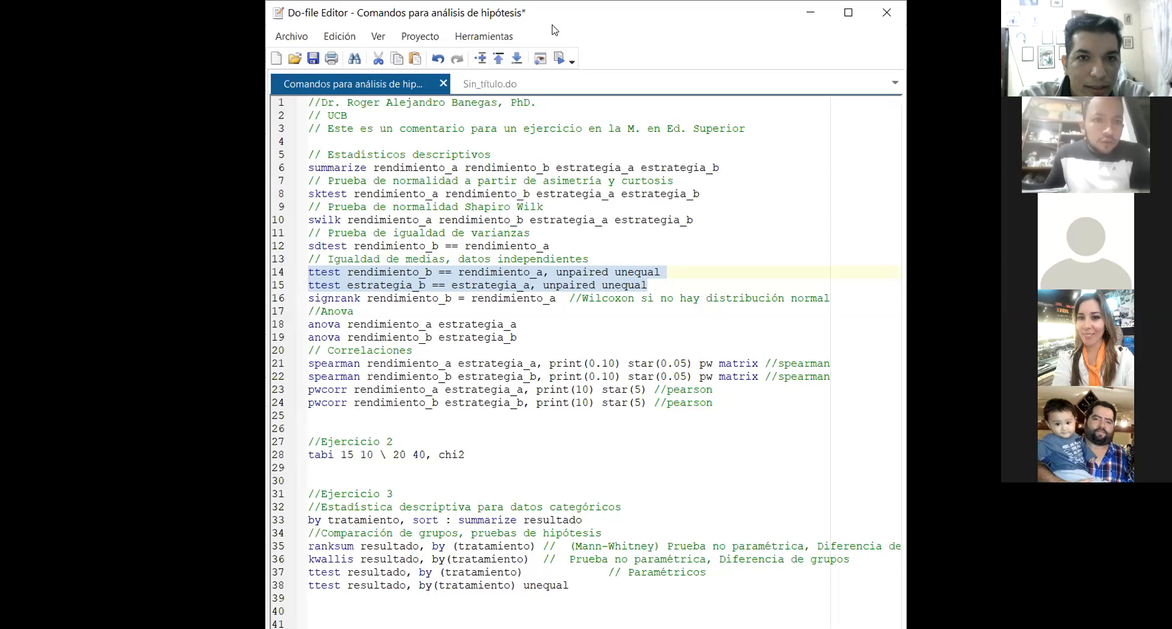
left_click(559, 58)
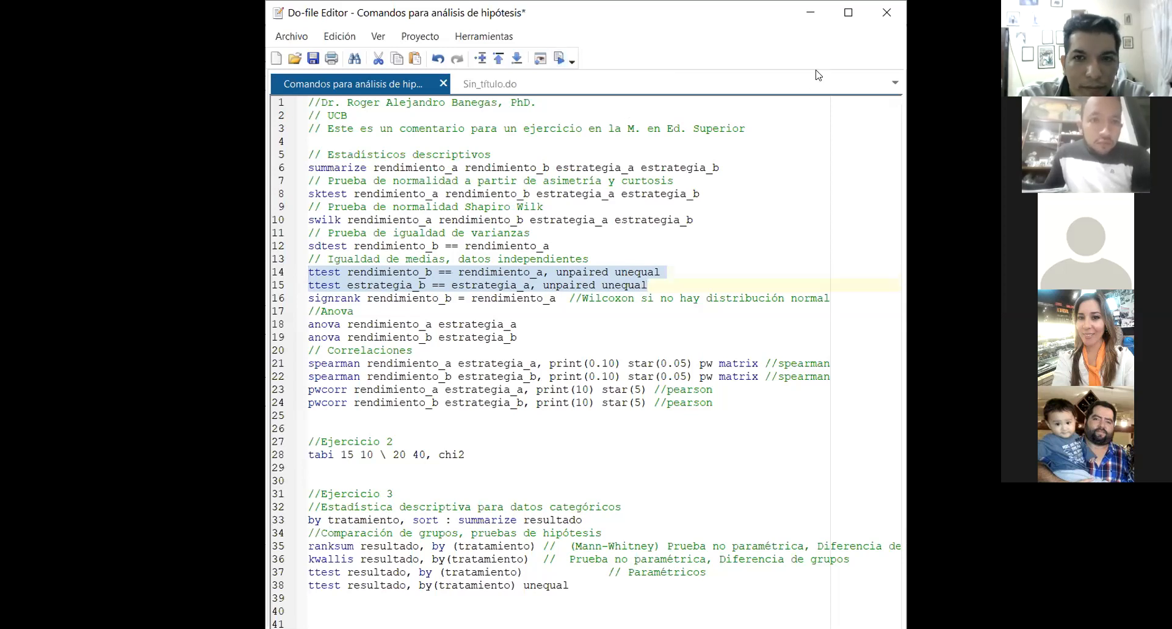
left_click(815, 20)
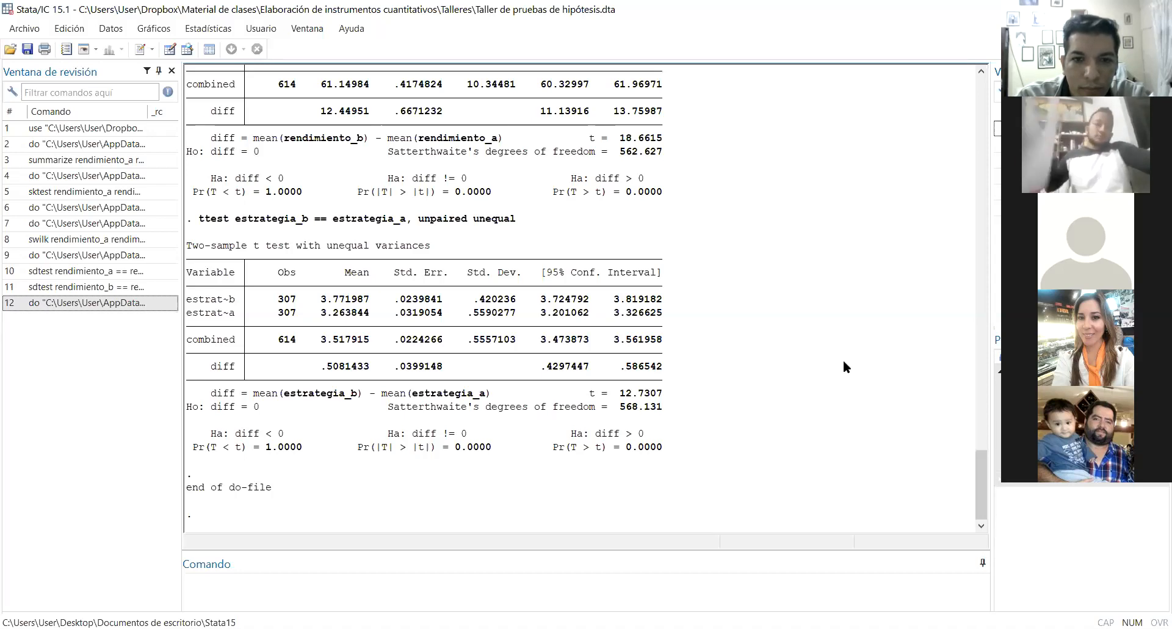
Step: Copy the output of both t tests, from the rendimiento ttest command through the final estrategia probabilities
left_click_drag(979, 488, 979, 468)
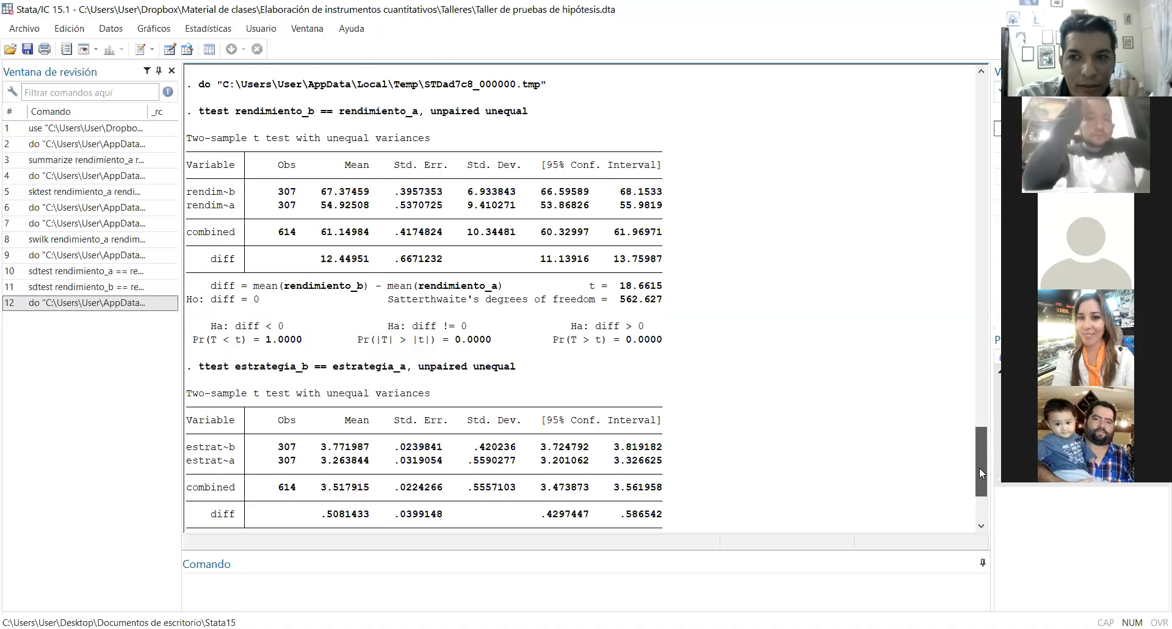
left_click_drag(979, 467, 979, 468)
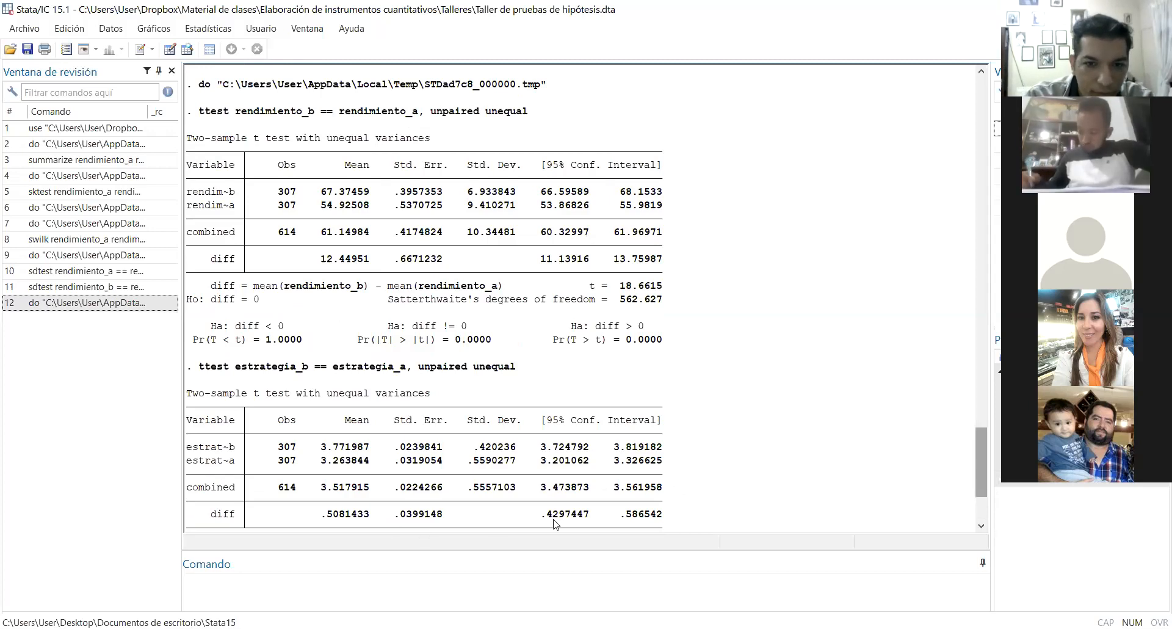
left_click_drag(665, 532, 111, 177)
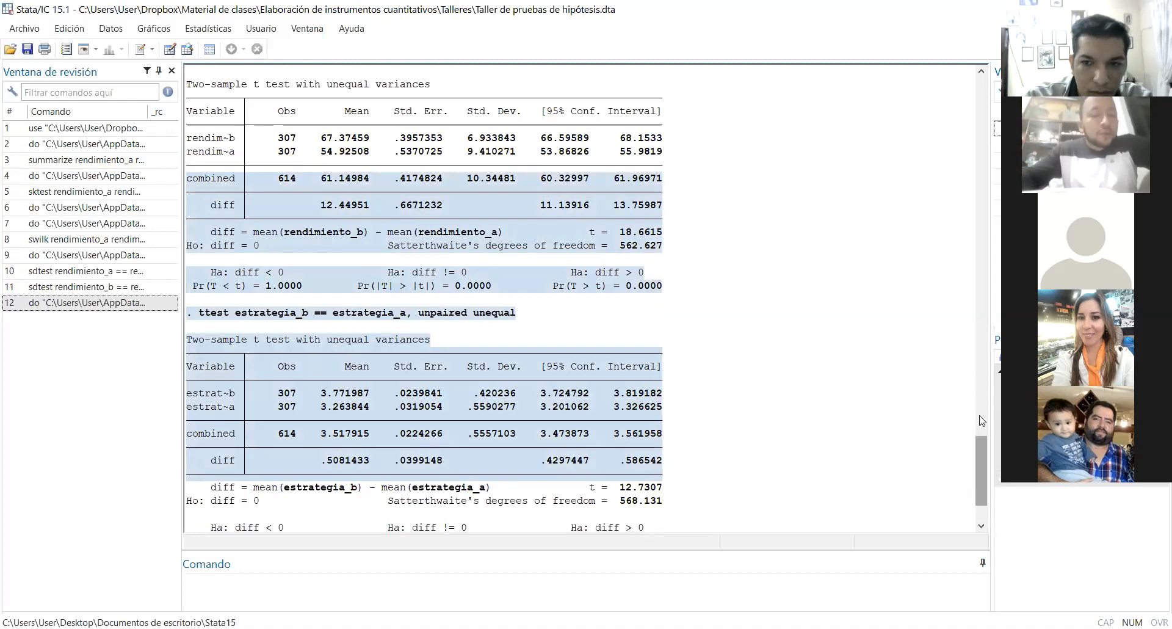
left_click_drag(982, 467, 981, 482)
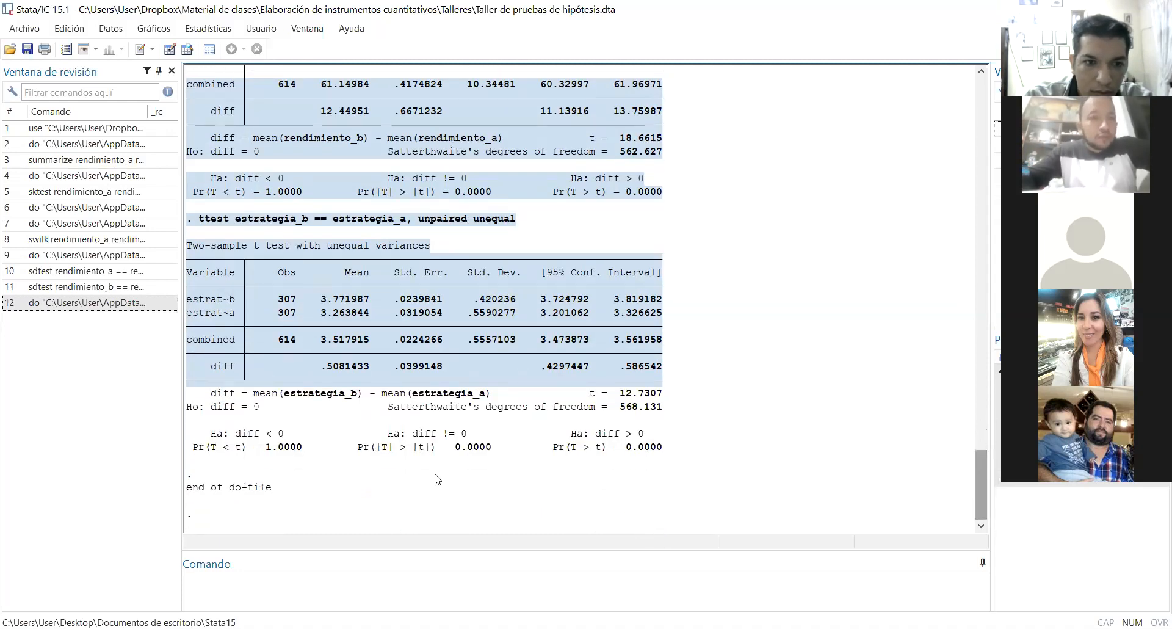
scroll(649, 450, "up", 8)
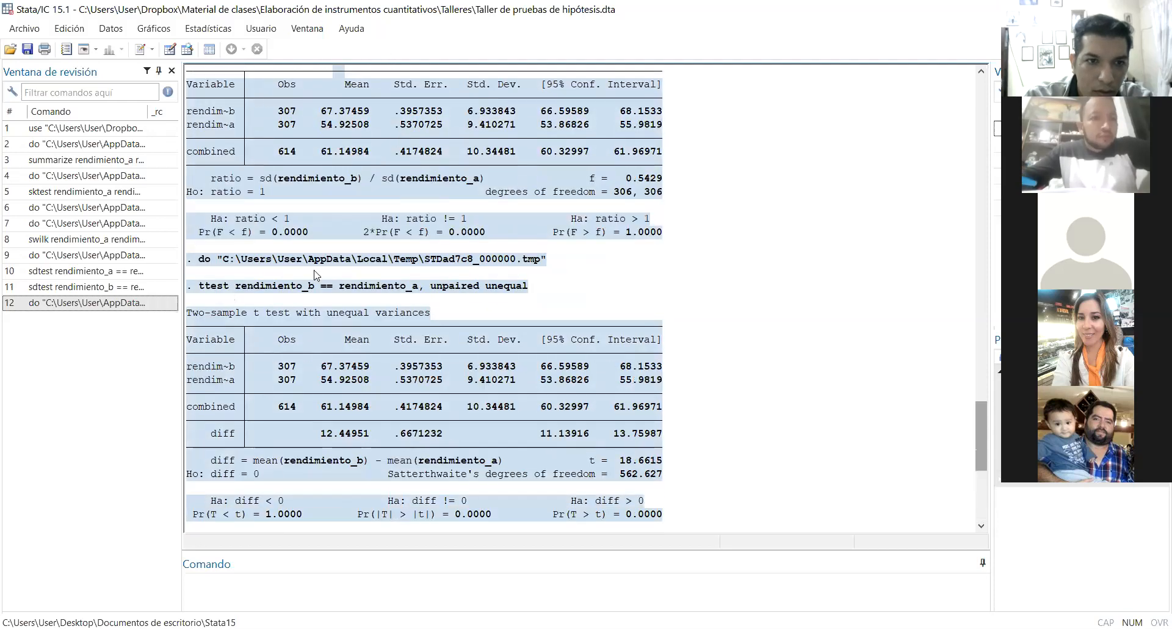
left_click(256, 290)
left_click_drag(198, 287, 694, 446)
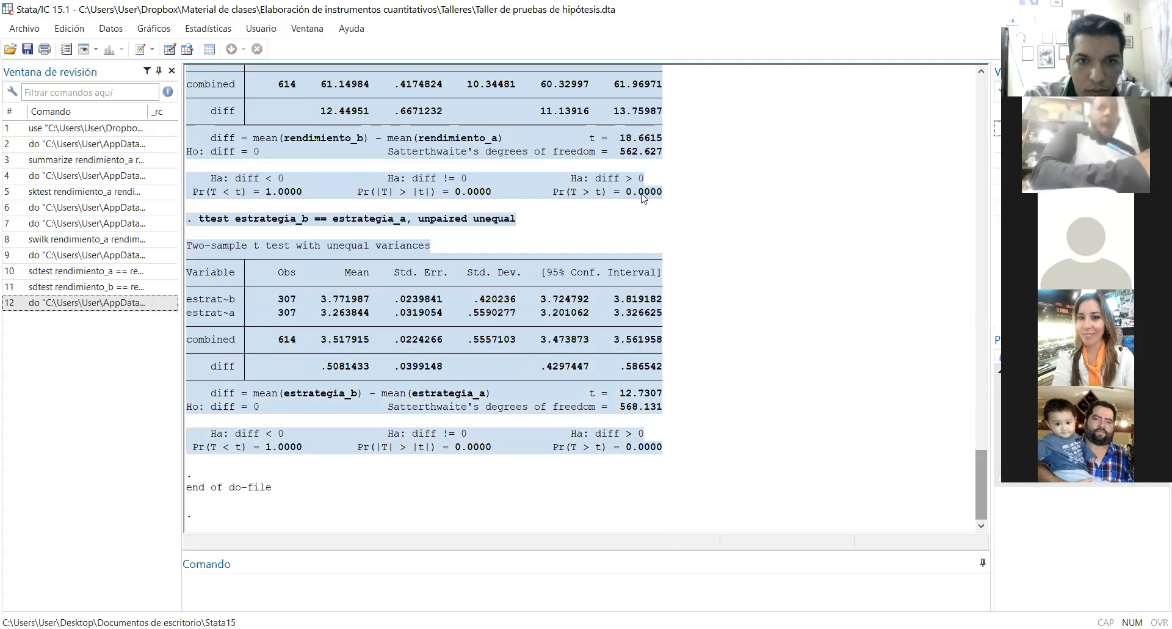
right_click(551, 160)
left_click(555, 165)
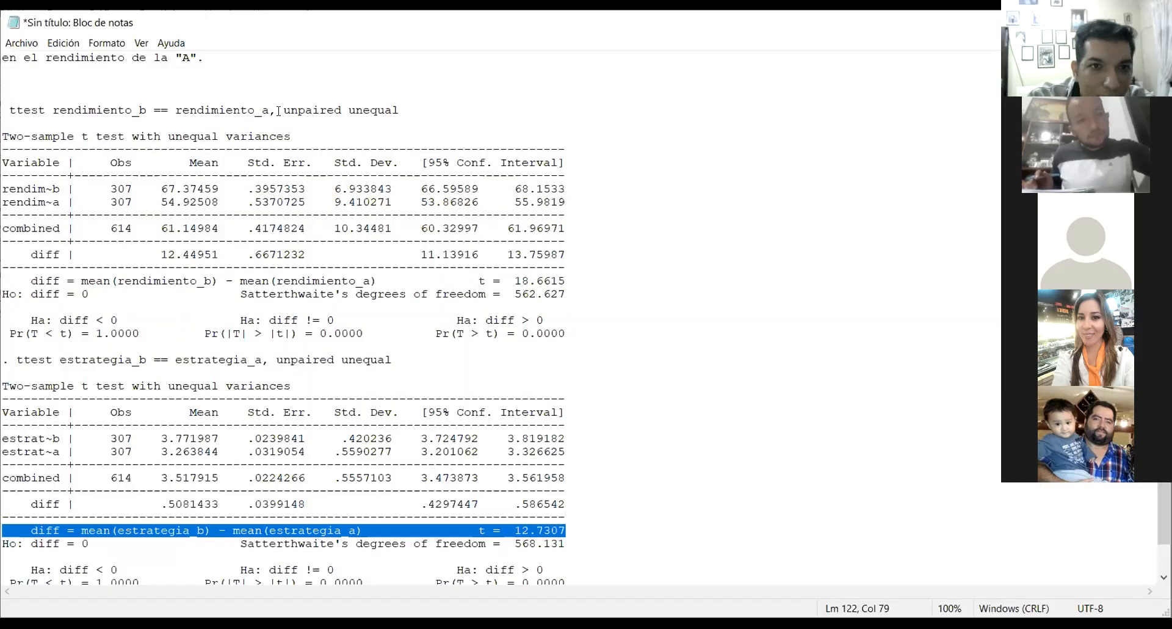
Step: In the Notepad notes, delete the command line ttest rendimiento_b == rendimiento_a, unpaired unequal above the first t test table
left_click(279, 111)
left_click_drag(279, 111, 321, 104)
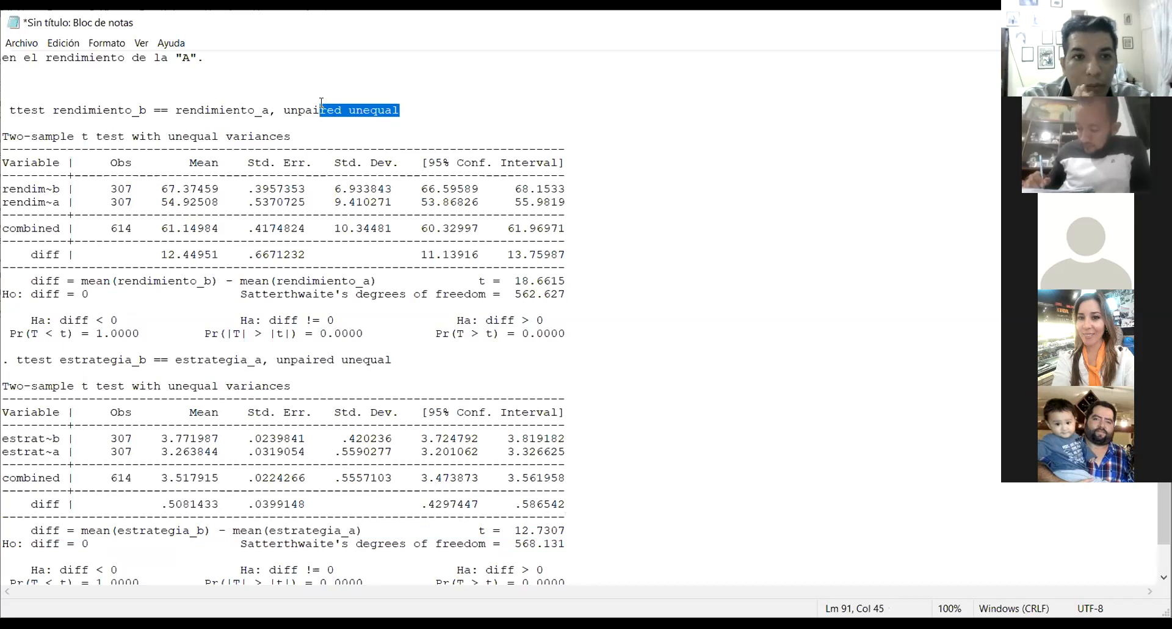
left_click(321, 104)
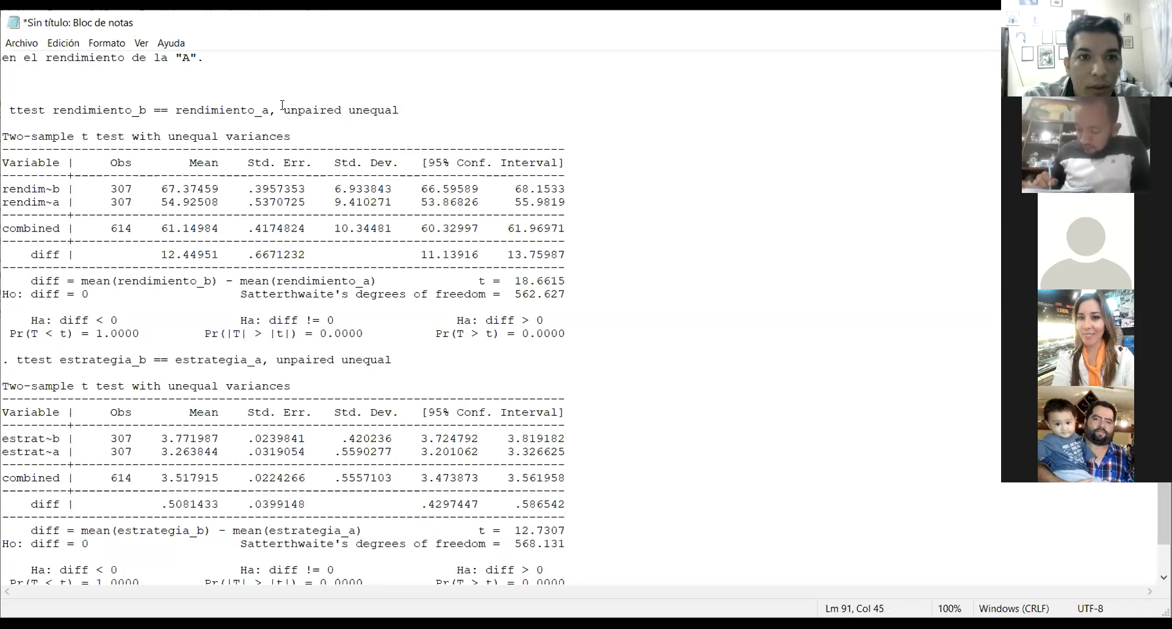
left_click_drag(283, 106, 342, 112)
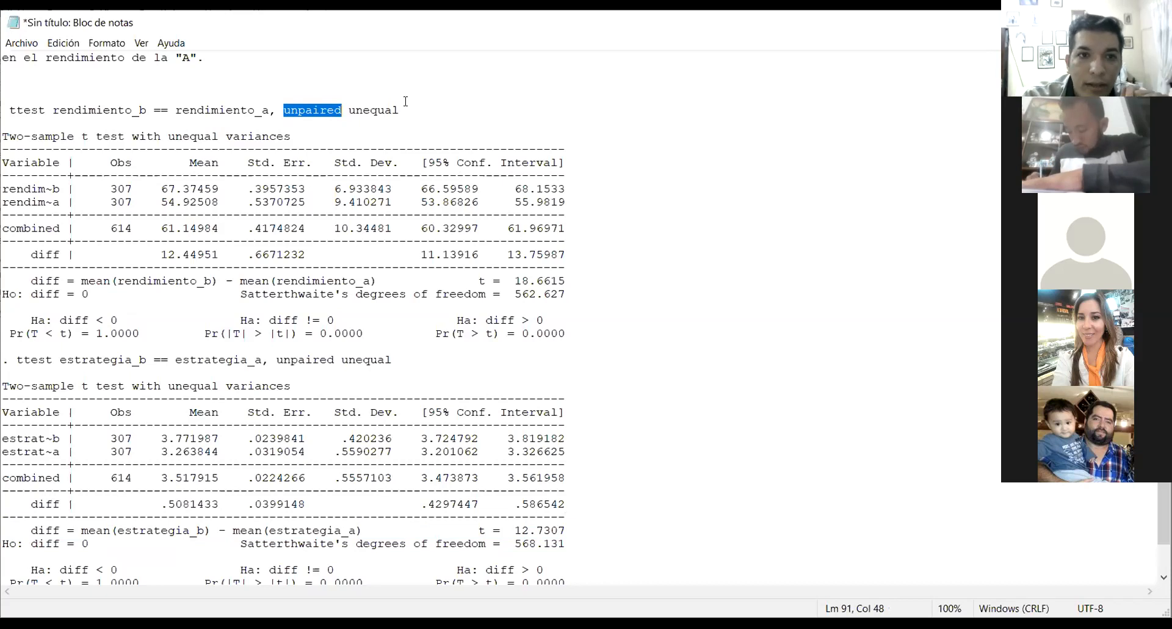
left_click_drag(404, 114, 284, 108)
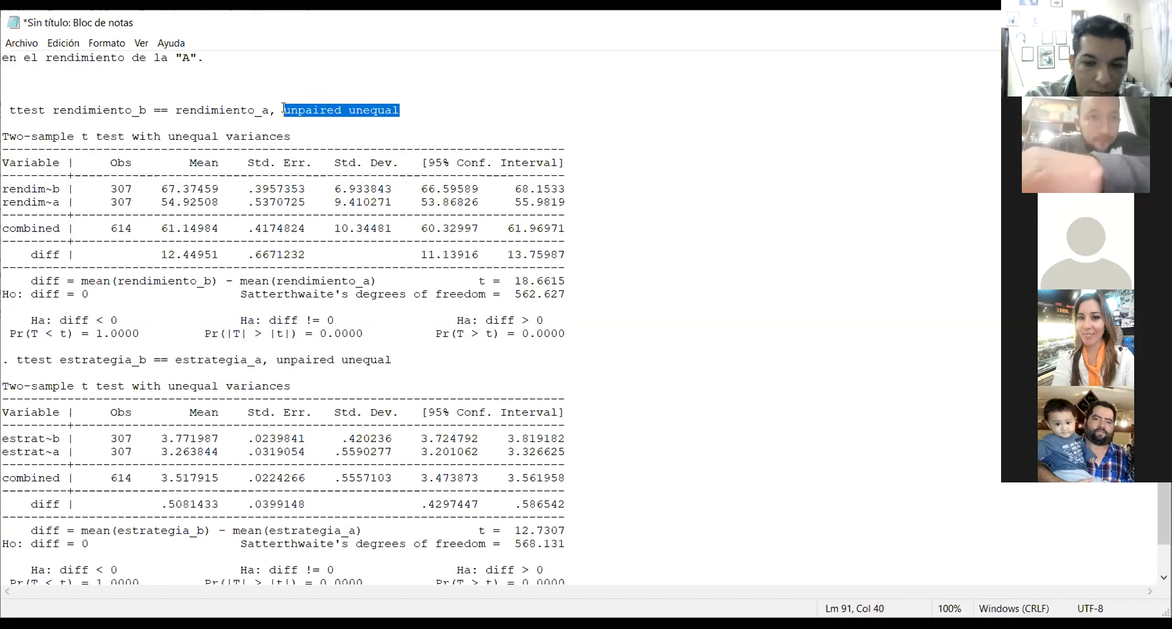
key("BackSpace")
key("BackSpace")
key("BackSpace")
key("BackSpace")
key("BackSpace")
key("BackSpace")
key("BackSpace")
key("BackSpace")
key("BackSpace")
key("BackSpace")
key("BackSpace")
key("BackSpace")
key("BackSpace")
key("BackSpace")
key("BackSpace")
key("BackSpace")
key("BackSpace")
key("BackSpace")
key("BackSpace")
key("BackSpace")
key("BackSpace")
key("BackSpace")
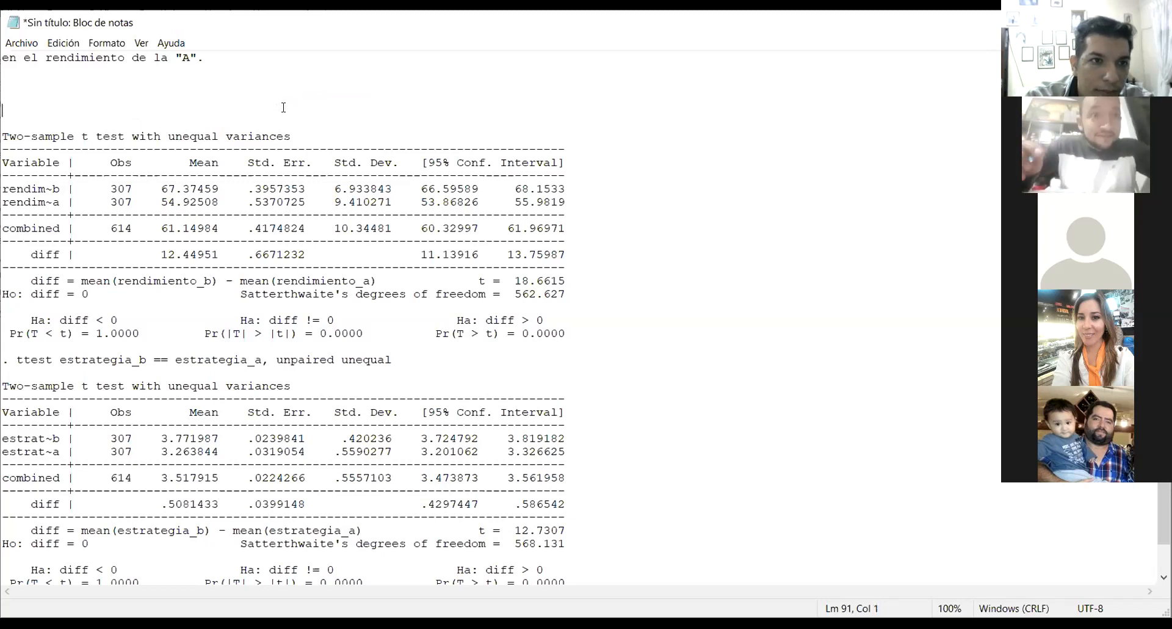
Step: Write the null hypothesis "Ho: Las variables tienen el mismo rendimiento promedio" above the rendimiento t test table
type("Ho")
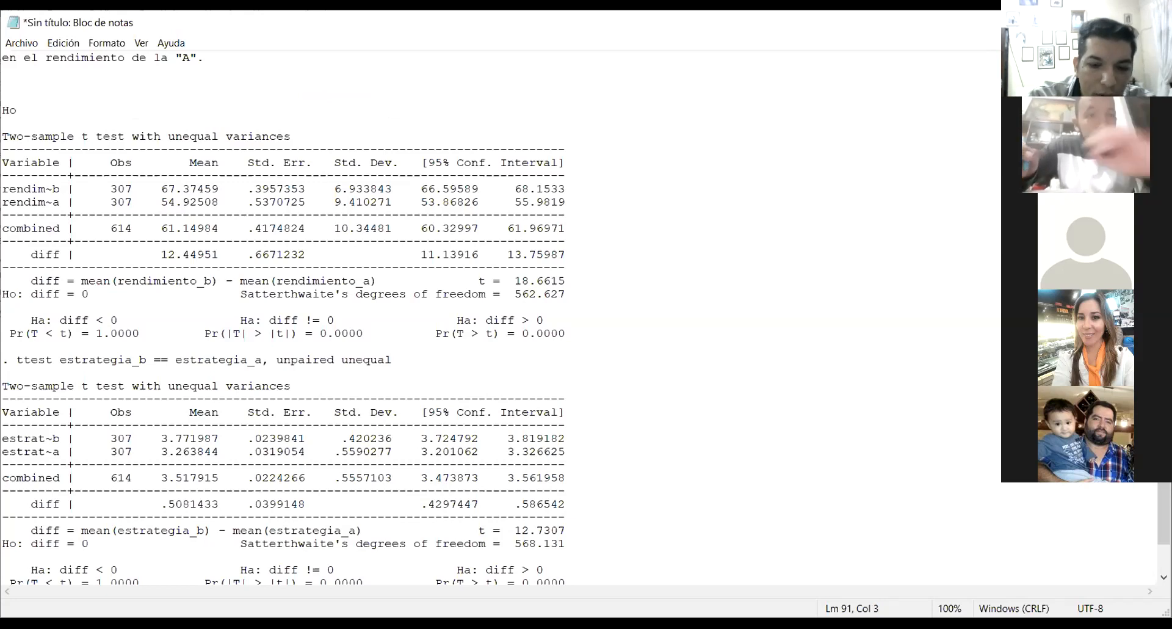
type(":  ")
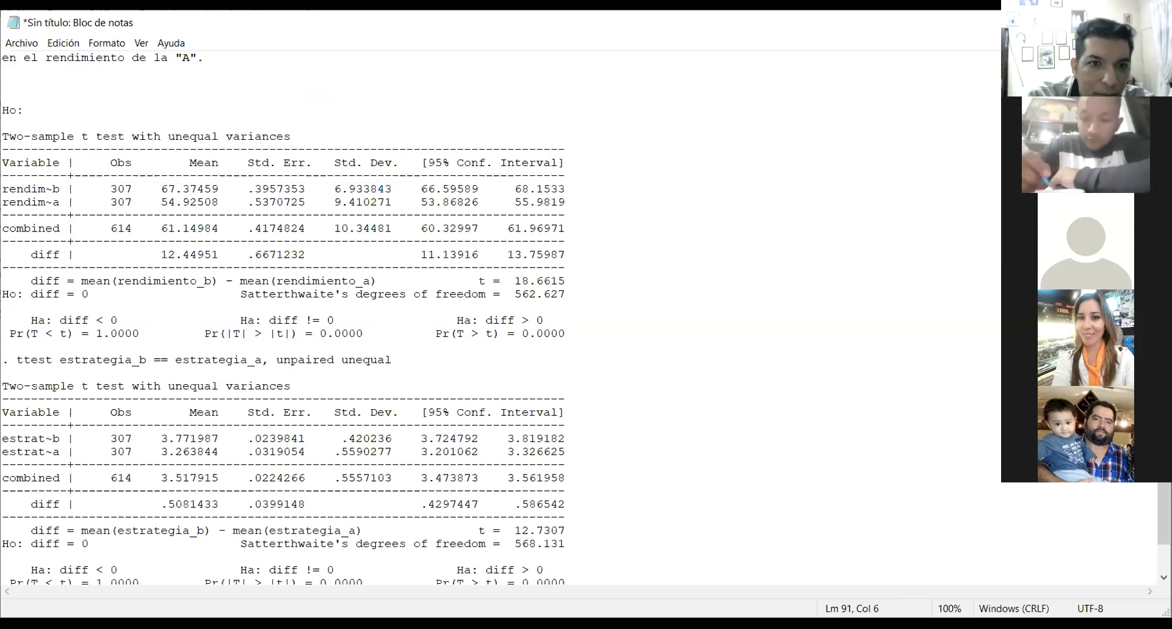
type("Las variables tien")
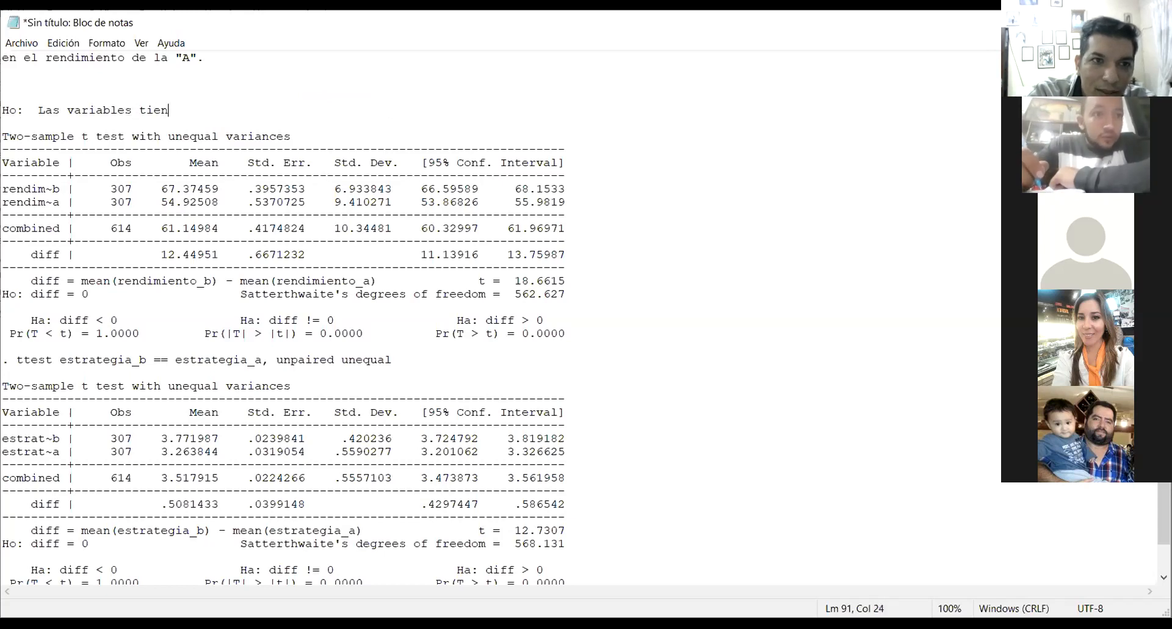
type("en el mismo rendimiento pro")
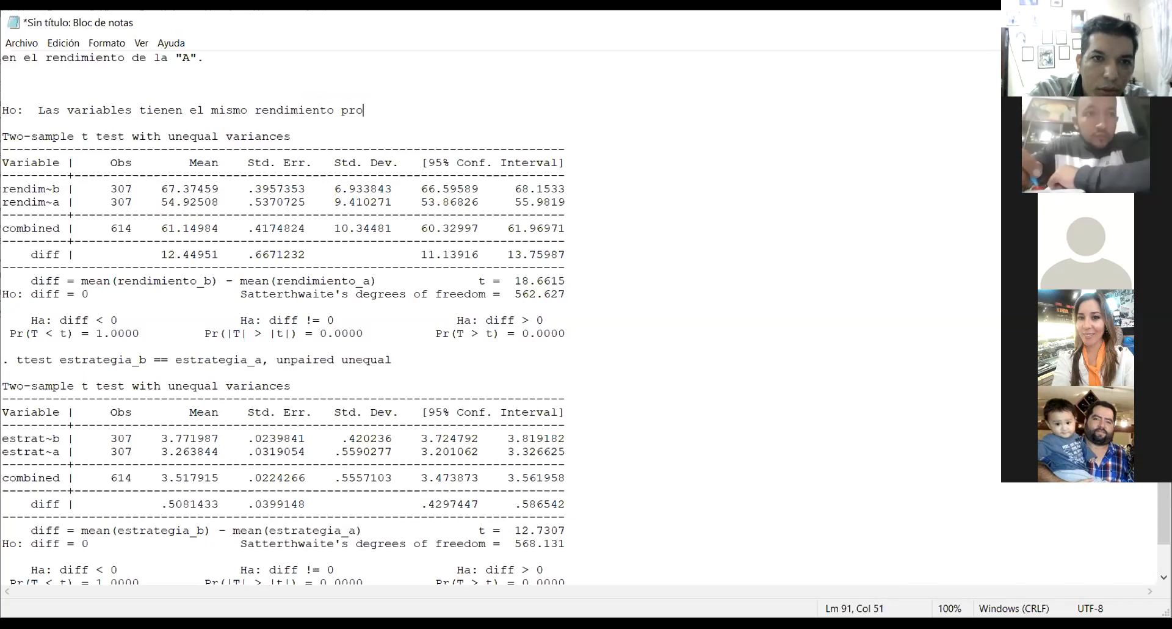
type("medio")
key("Return")
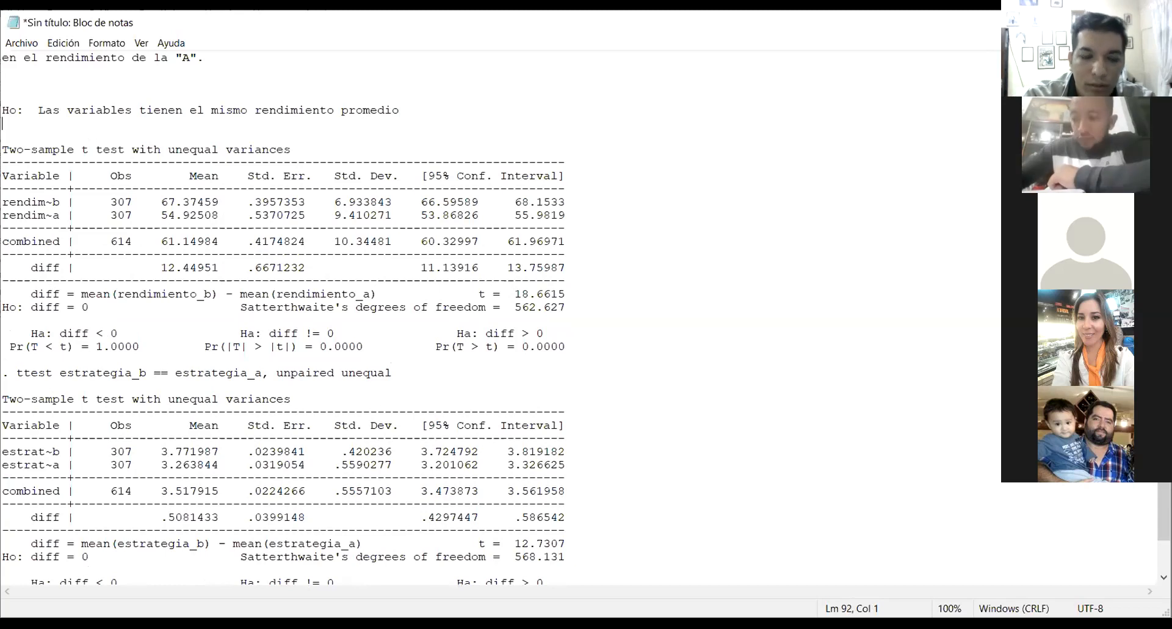
Step: Draft the alternative hypothesis "H1: Las variables diferentes rendimientos promedio" on the line below Ho
type("H1:  ")
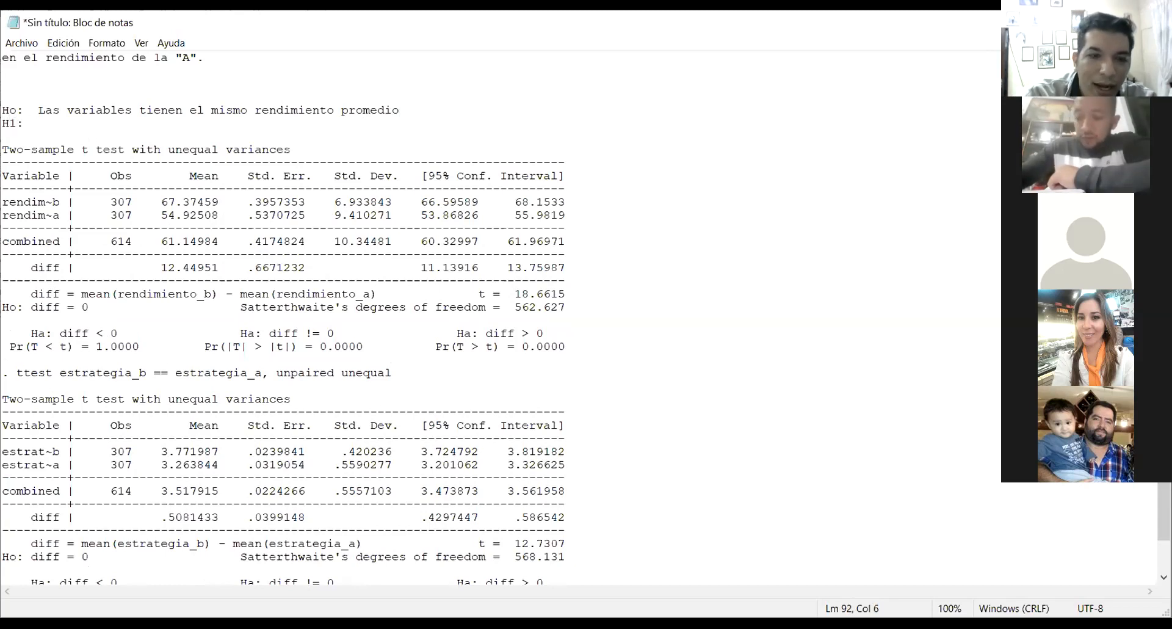
type("Las variables tienen el mismo")
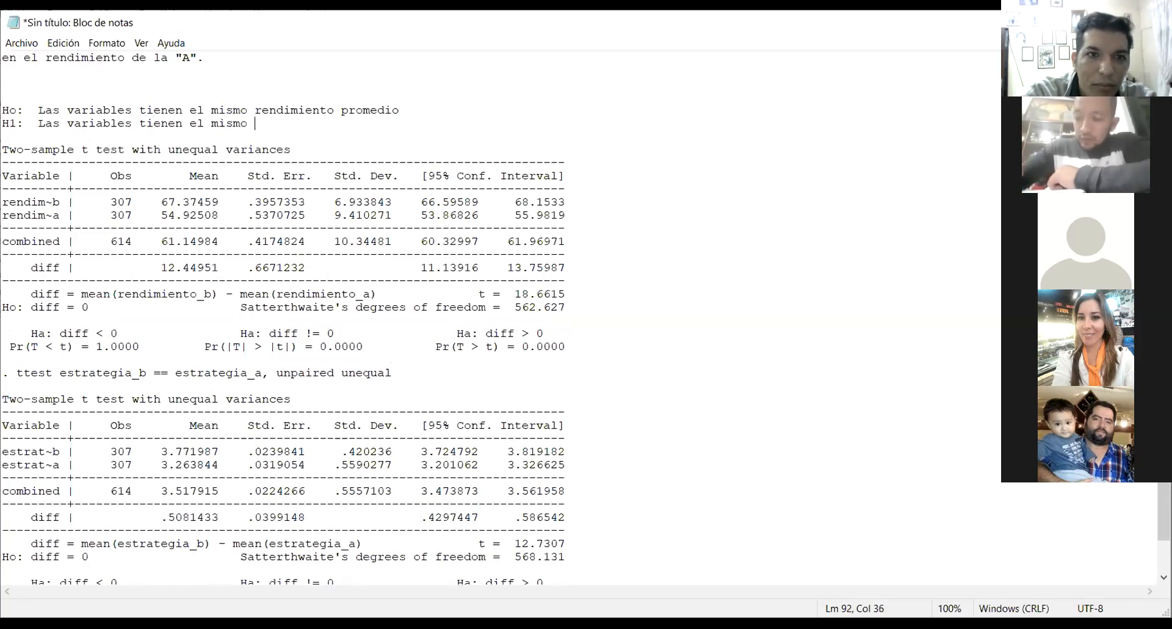
key("BackSpace")
key("BackSpace")
key("BackSpace")
key("BackSpace")
key("BackSpace")
key("BackSpace")
key("BackSpace")
key("BackSpace")
key("BackSpace")
key("BackSpace")
key("BackSpace")
key("BackSpace")
key("BackSpace")
key("BackSpace")
key("BackSpace")
key("BackSpace")
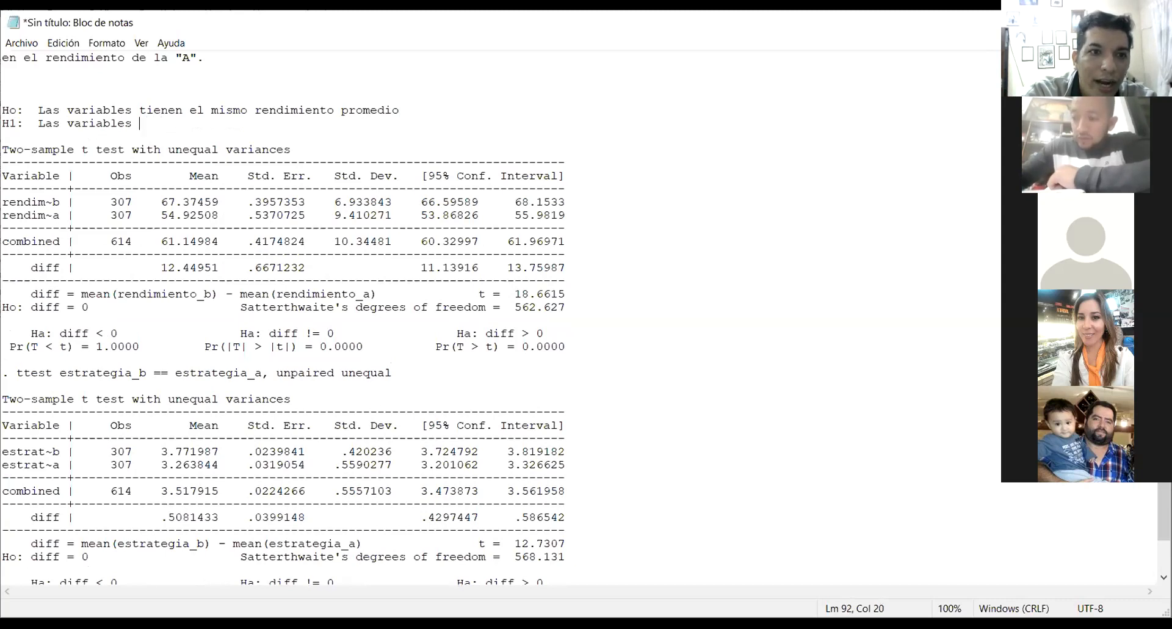
type("d")
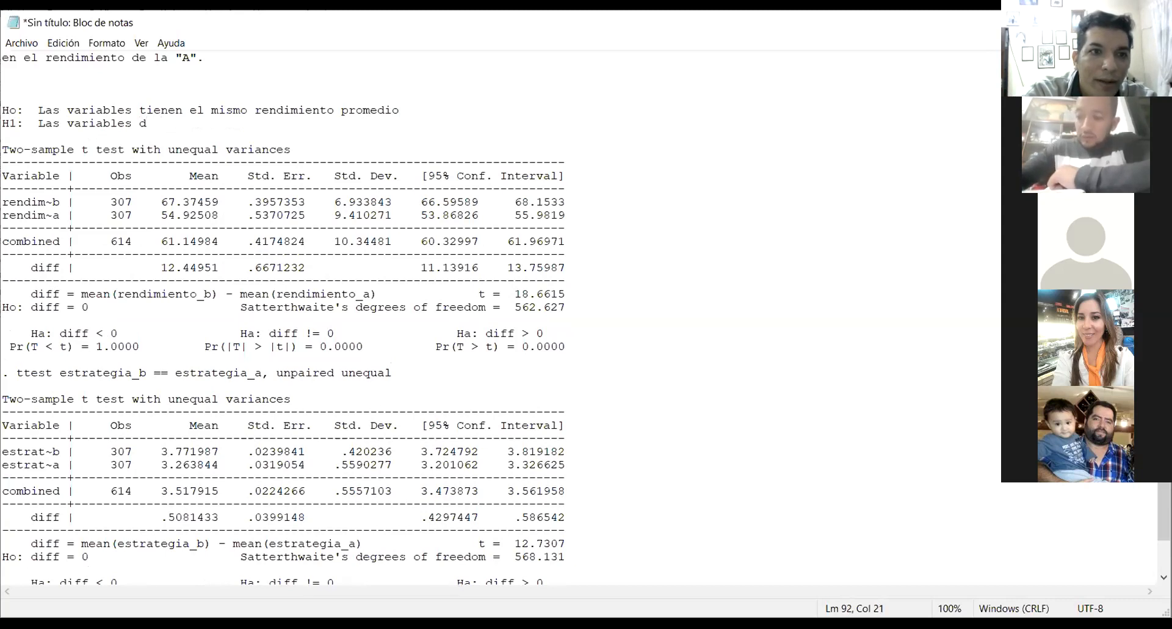
type("iferentes ")
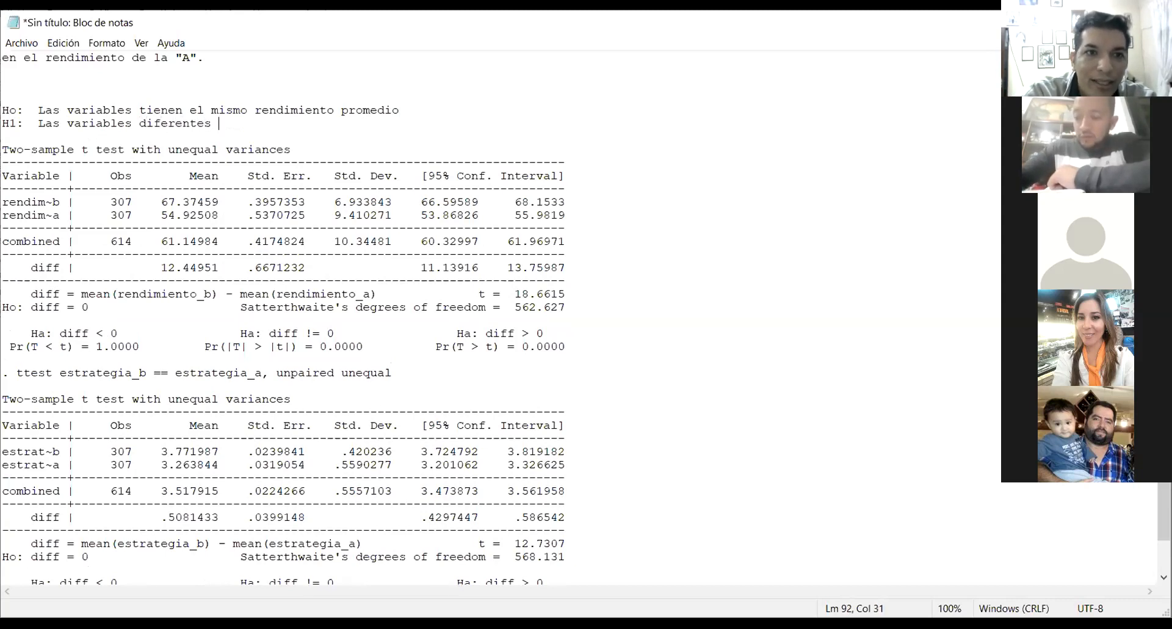
type("rendimiento")
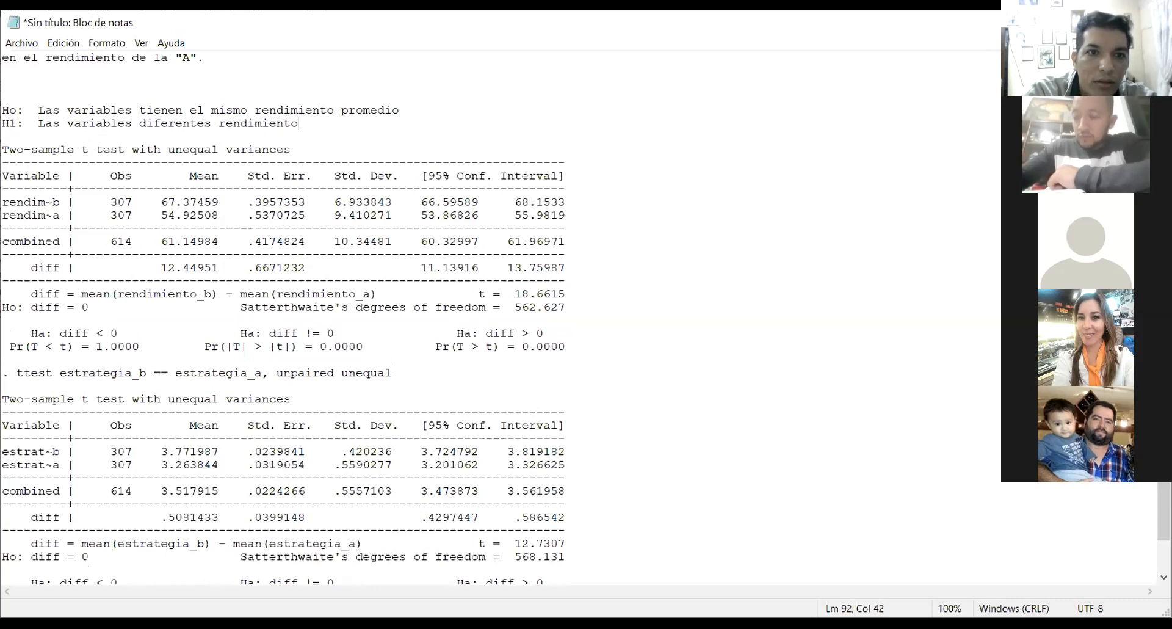
type("s promedio o")
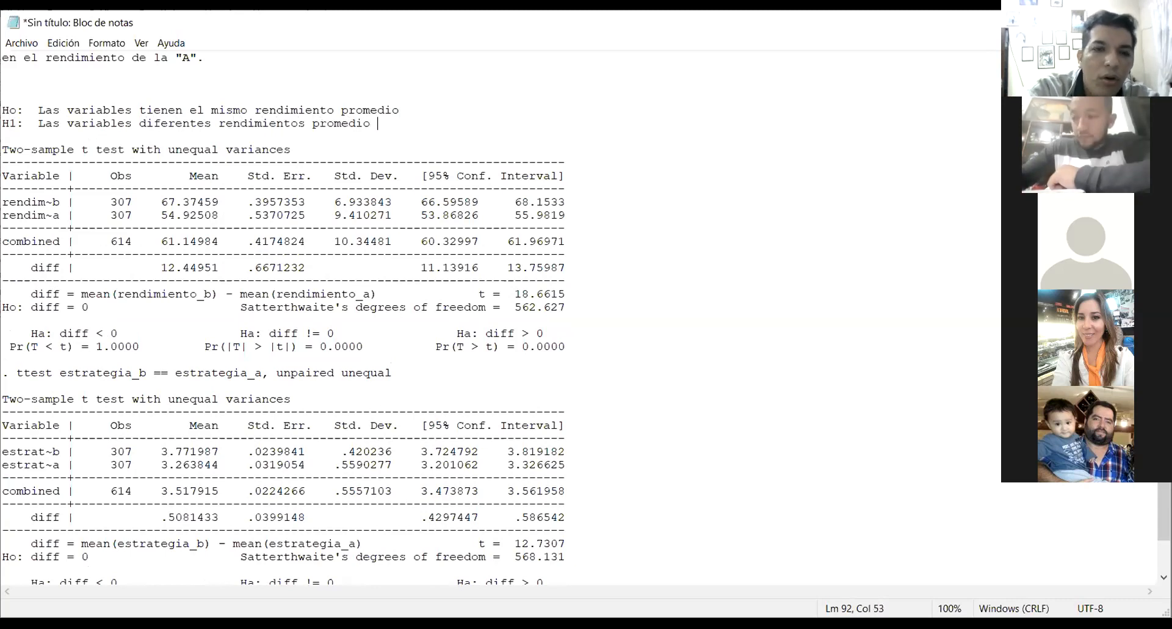
Step: Reword the end of the H1 line so it reads "Las variables diferentes tienen diferentes medias o promedios"
key("BackSpace")
key("BackSpace")
key("BackSpace")
key("BackSpace")
key("BackSpace")
key("BackSpace")
key("BackSpace")
key("BackSpace")
key("BackSpace")
key("BackSpace")
key("BackSpace")
key("BackSpace")
key("BackSpace")
key("BackSpace")
key("BackSpace")
key("BackSpace")
key("BackSpace")
key("BackSpace")
key("BackSpace")
key("BackSpace")
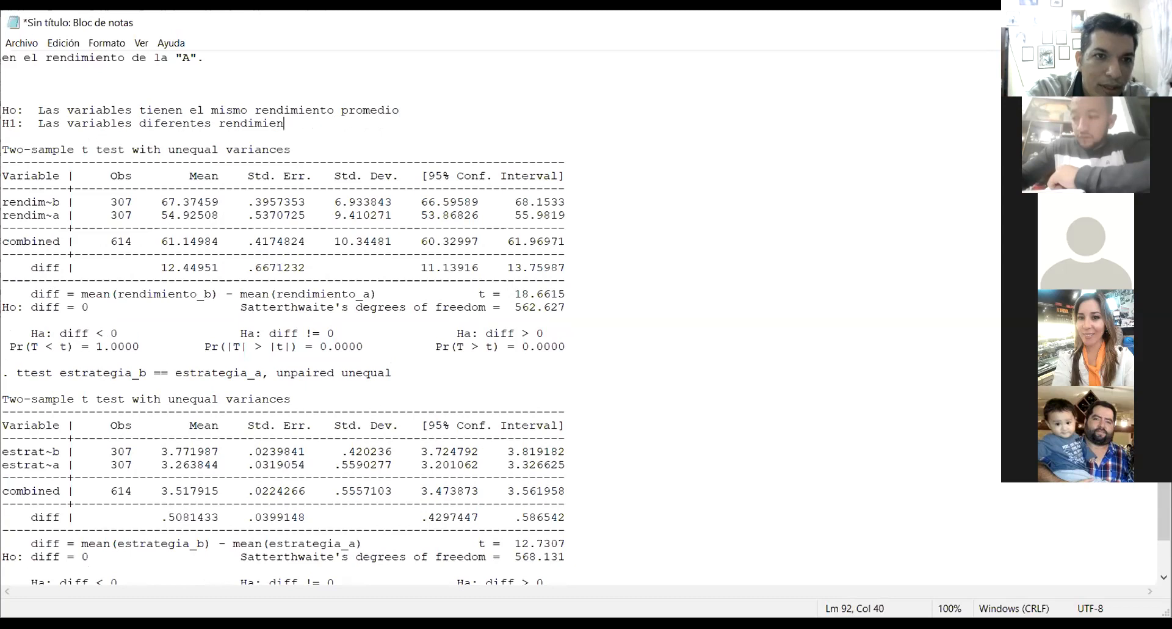
key("BackSpace")
key("BackSpace")
type("tienn")
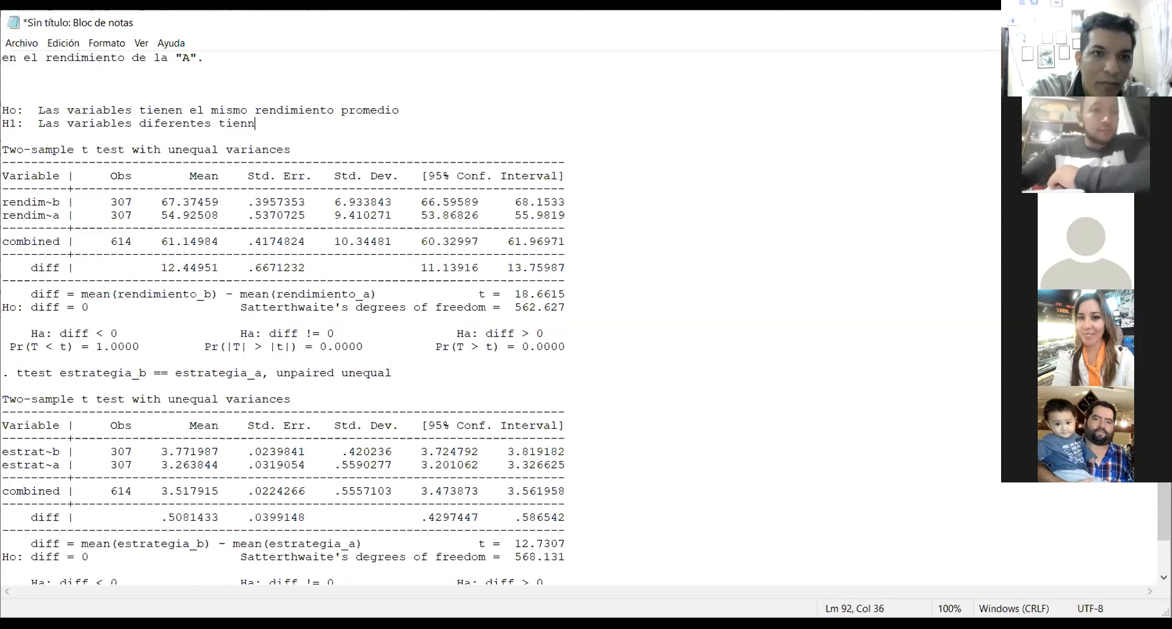
key("BackSpace")
type("en dife")
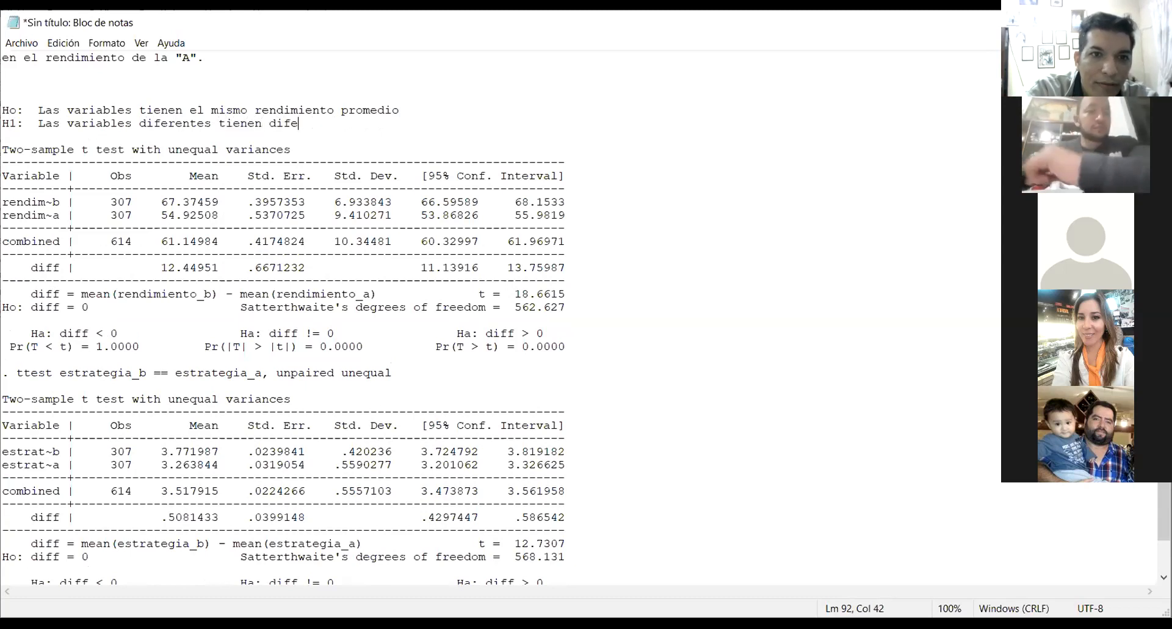
type("rentes medi")
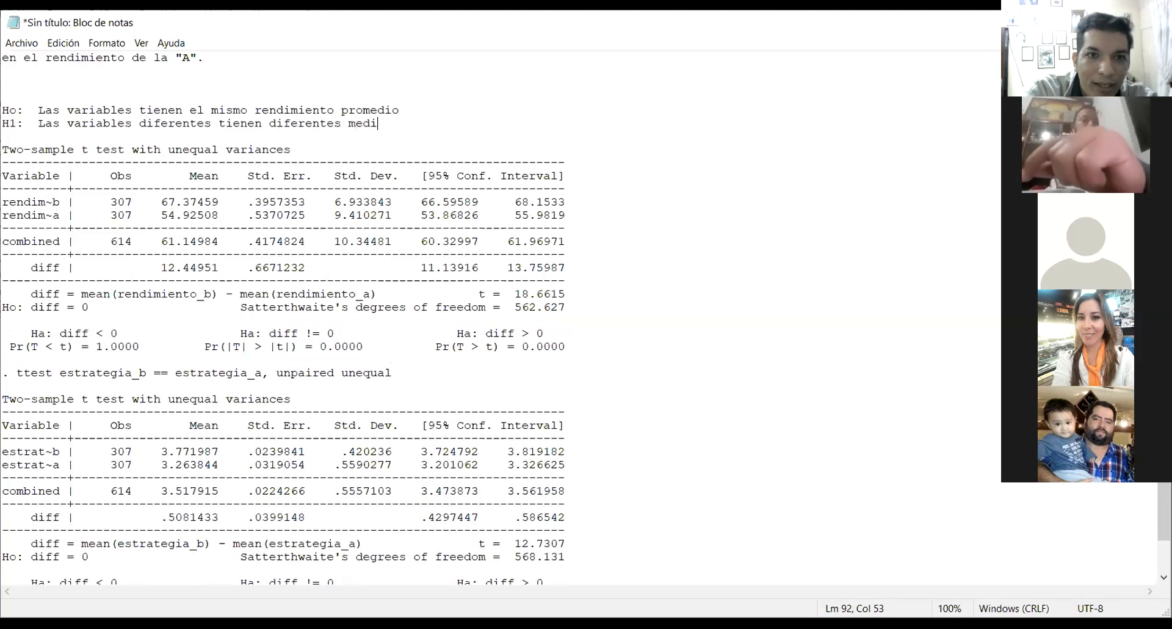
type("as o promedios")
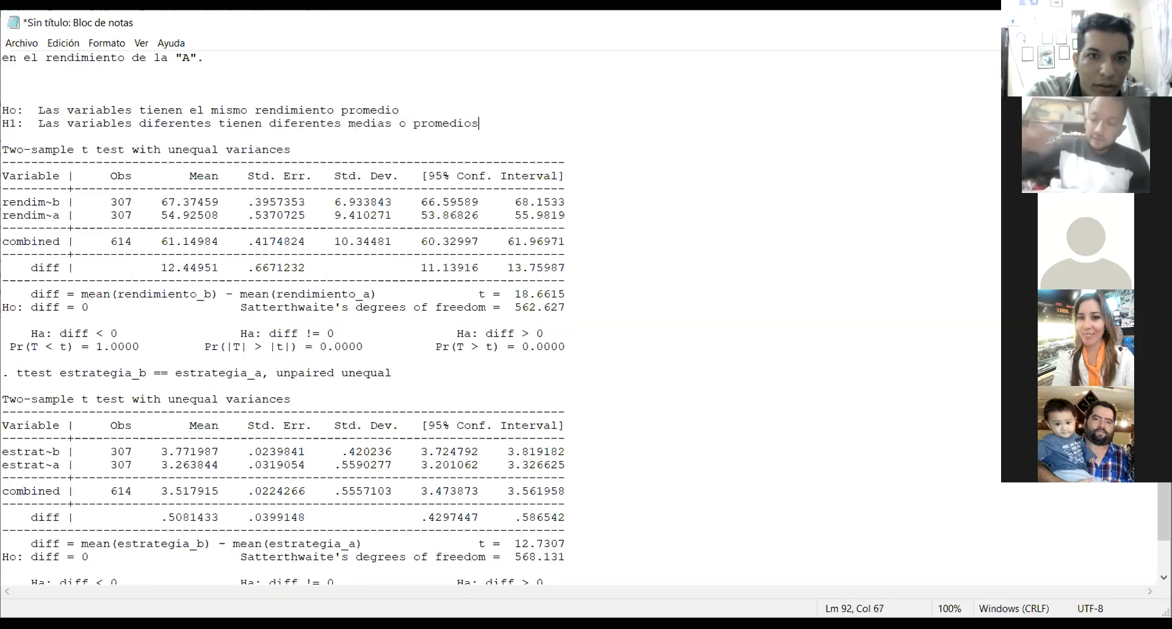
Step: Change the Ho line's ending after "Las variables tienen" to "las mismas medias o promedios"
left_click_drag(414, 105, 191, 113)
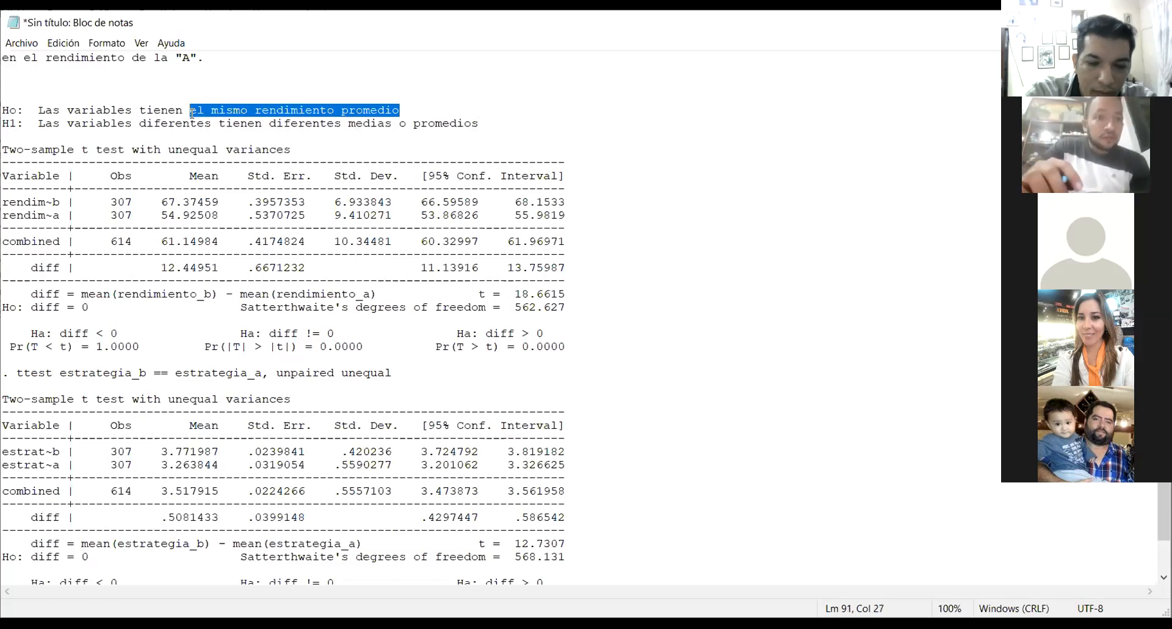
type("d")
key("BackSpace")
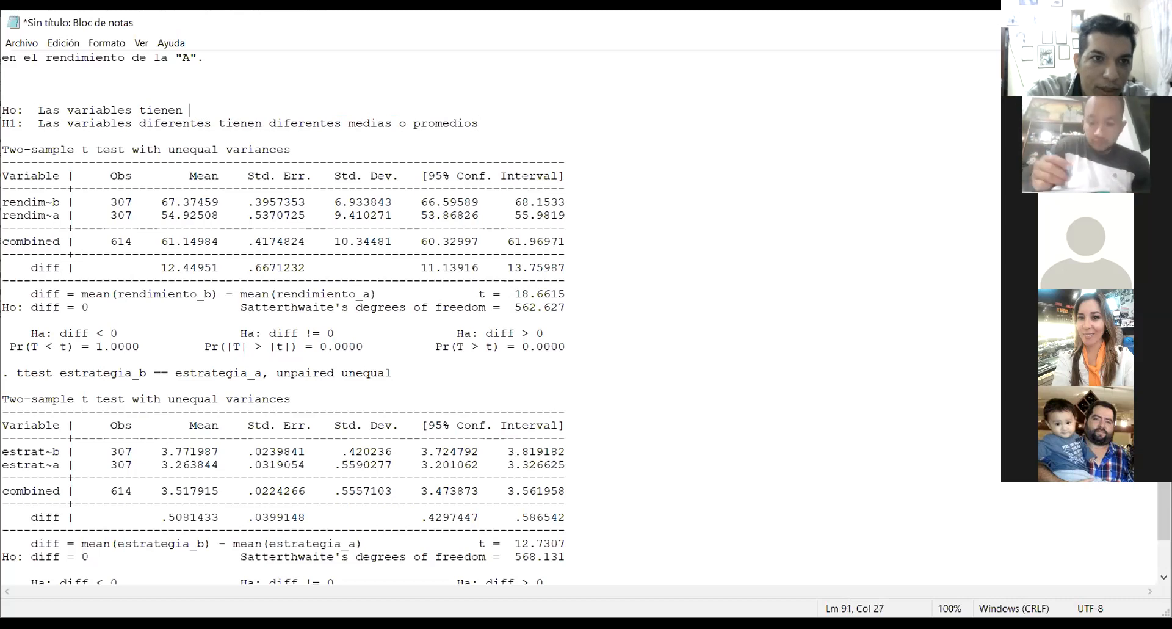
type("el mismo")
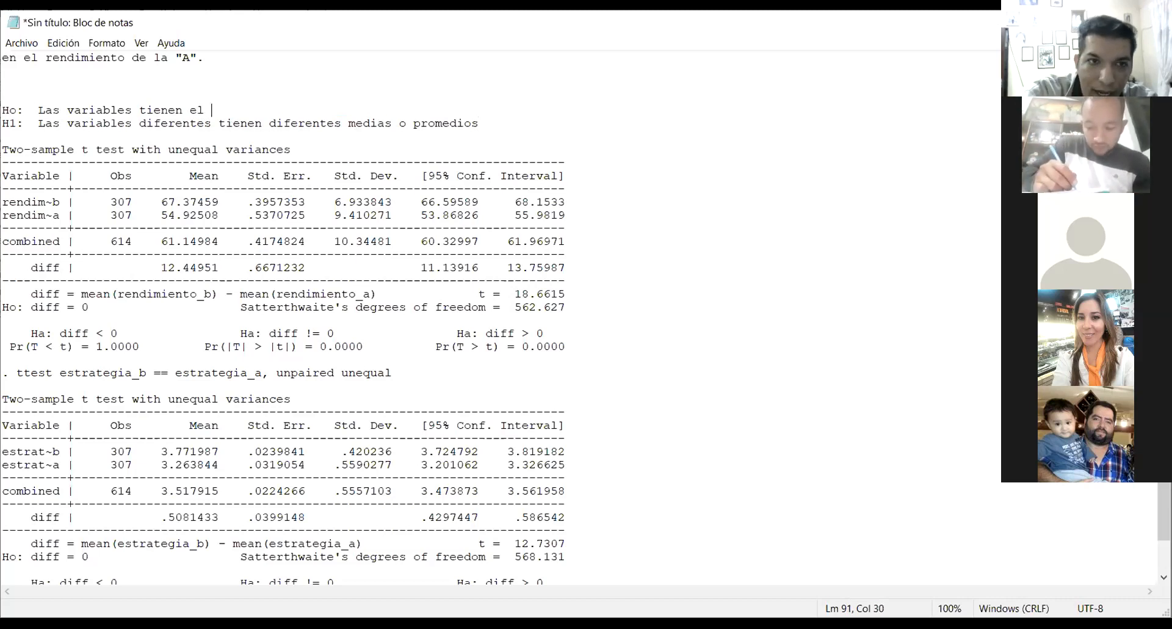
key("BackSpace")
key("BackSpace")
key("BackSpace")
key("BackSpace")
key("BackSpace")
key("BackSpace")
key("BackSpace")
key("BackSpace")
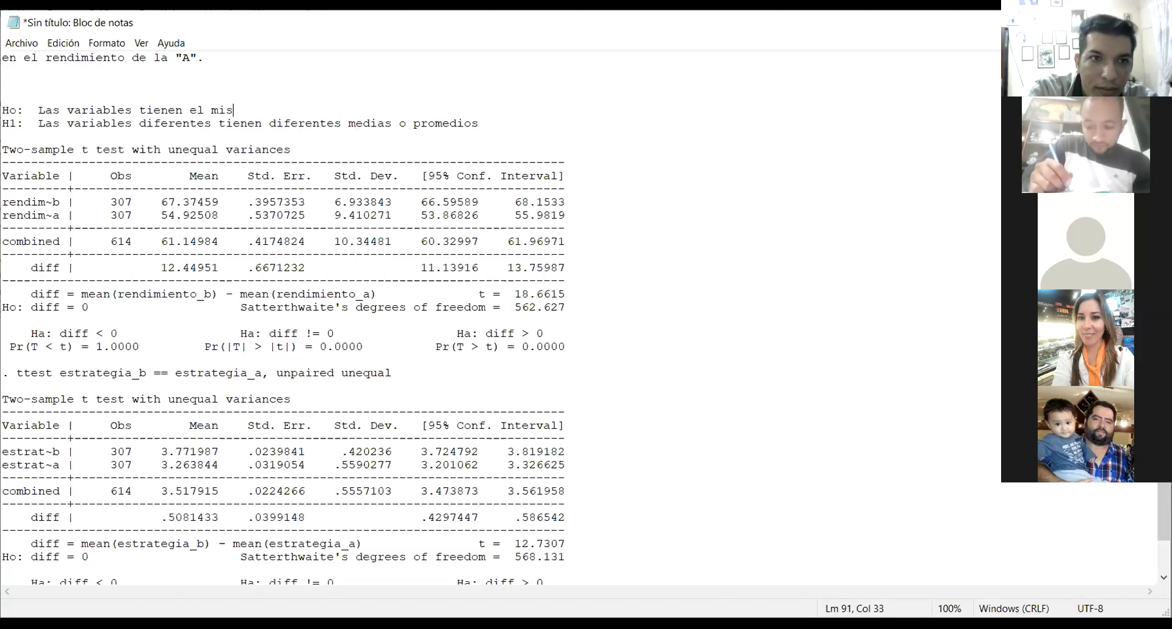
type("las mi")
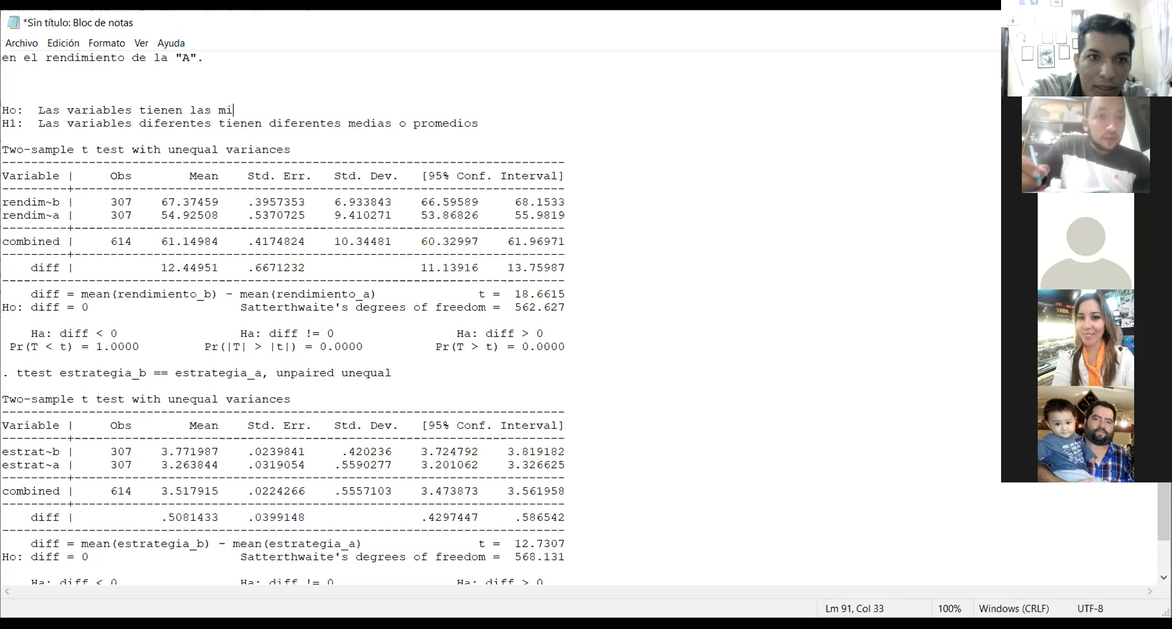
type("smas medias o")
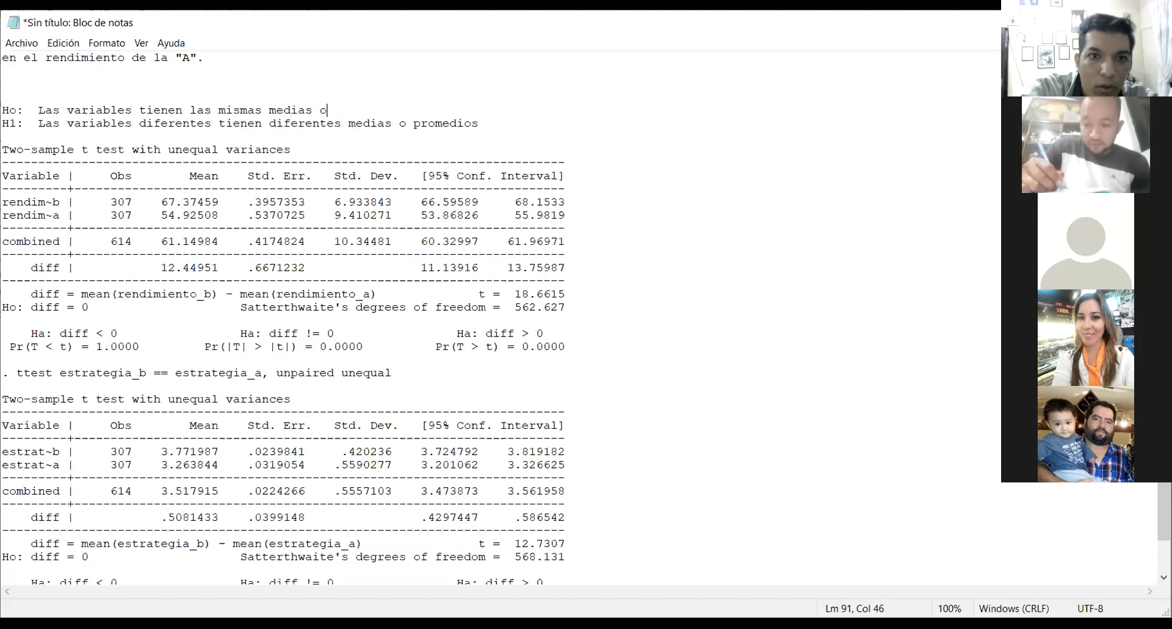
type(" promedios")
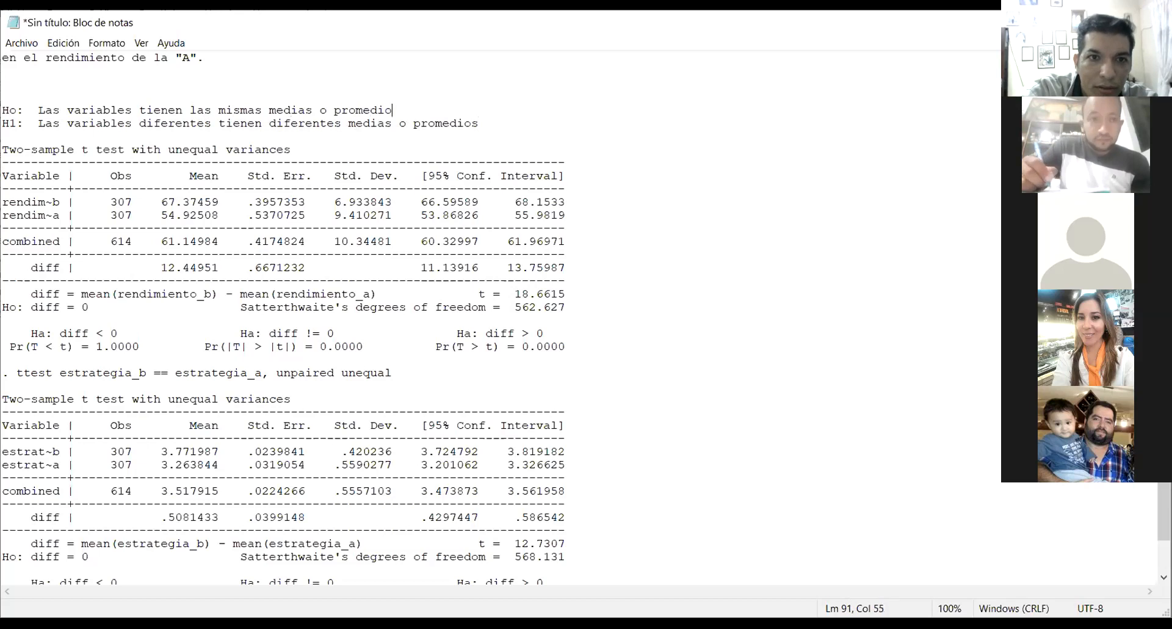
Step: Insert five line breaks after the rendimiento t test's probabilities, separating it from the estrategia ttest command
key("Down")
key("Home")
key("Down")
key("Down")
key("Down")
key("Down")
key("Down")
key("Down")
key("Down")
key("Down")
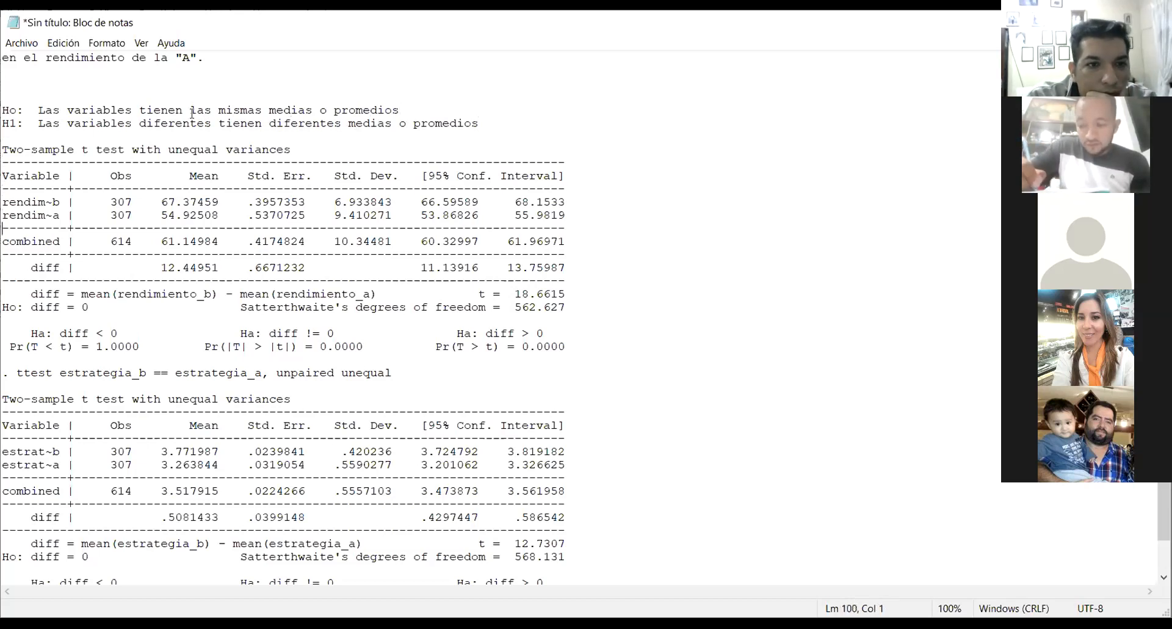
left_click(370, 240)
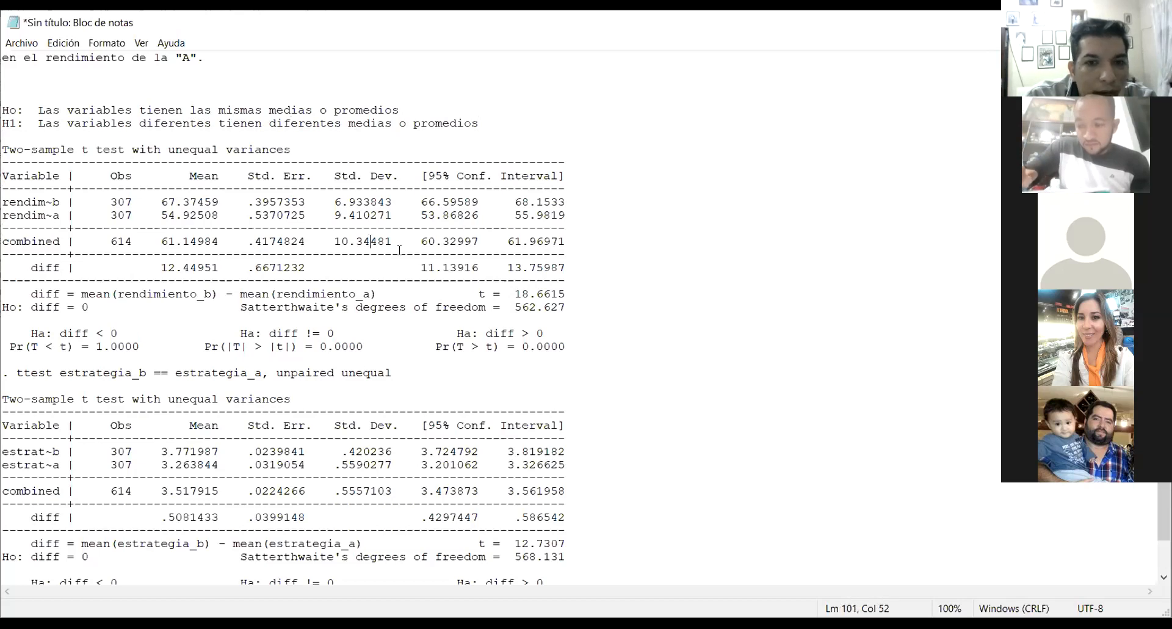
left_click(588, 347)
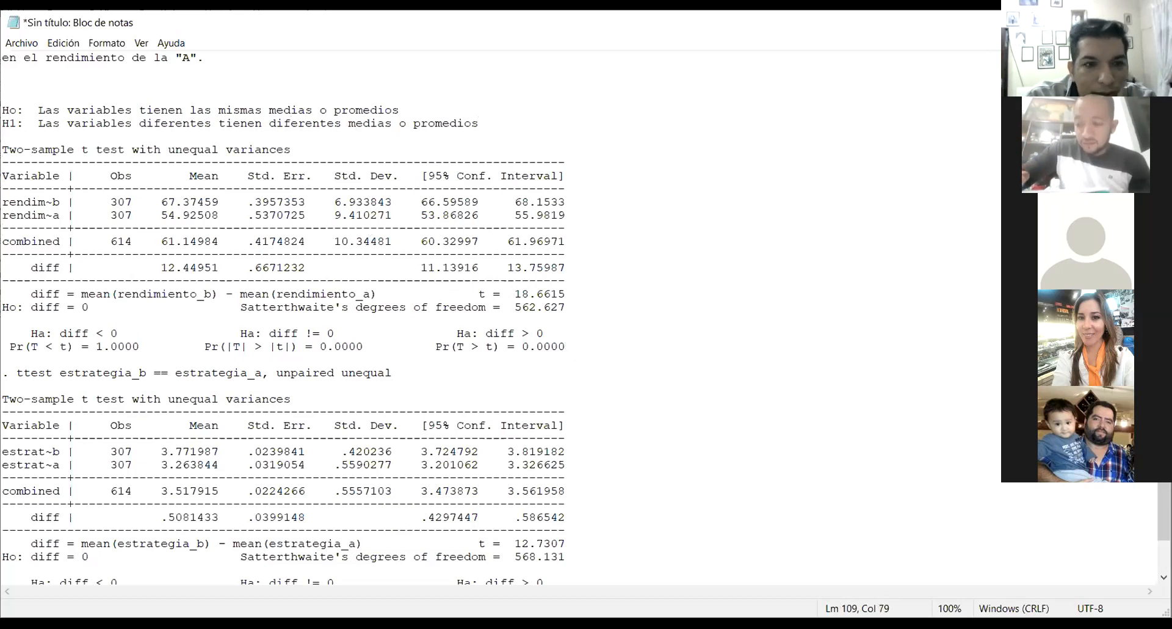
key("Return")
key("Return")
key("Return")
key("Return")
key("Return")
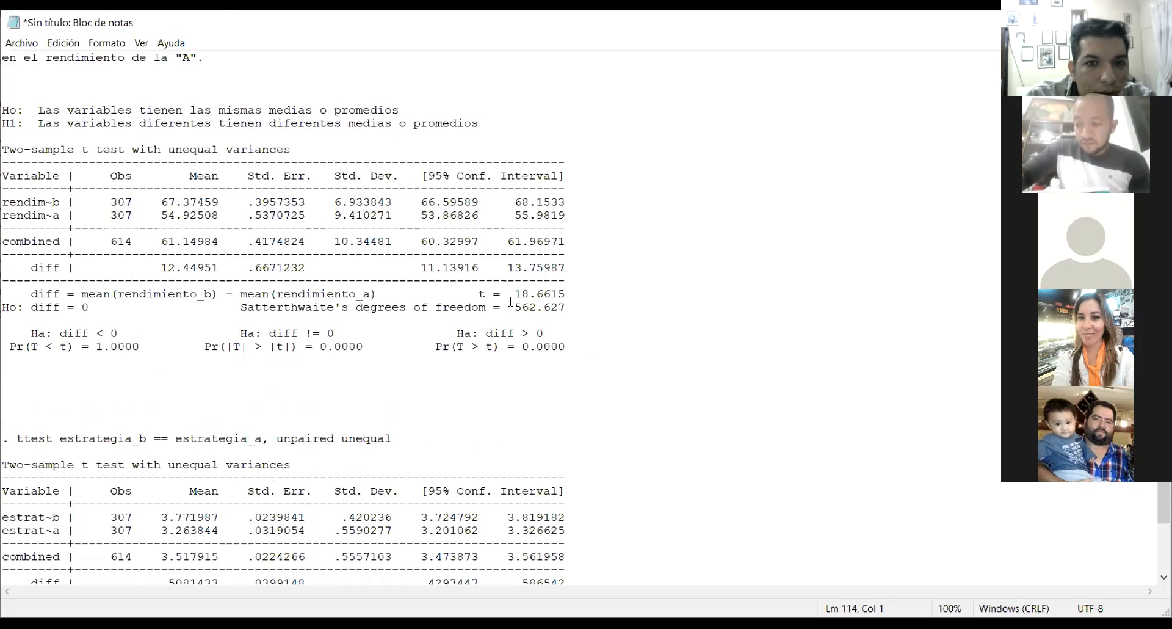
Step: Examine the rendim~b and rendim~a means in the rendimiento t test together with its null hypothesis and three alternative hypotheses
left_click_drag(217, 202, 159, 197)
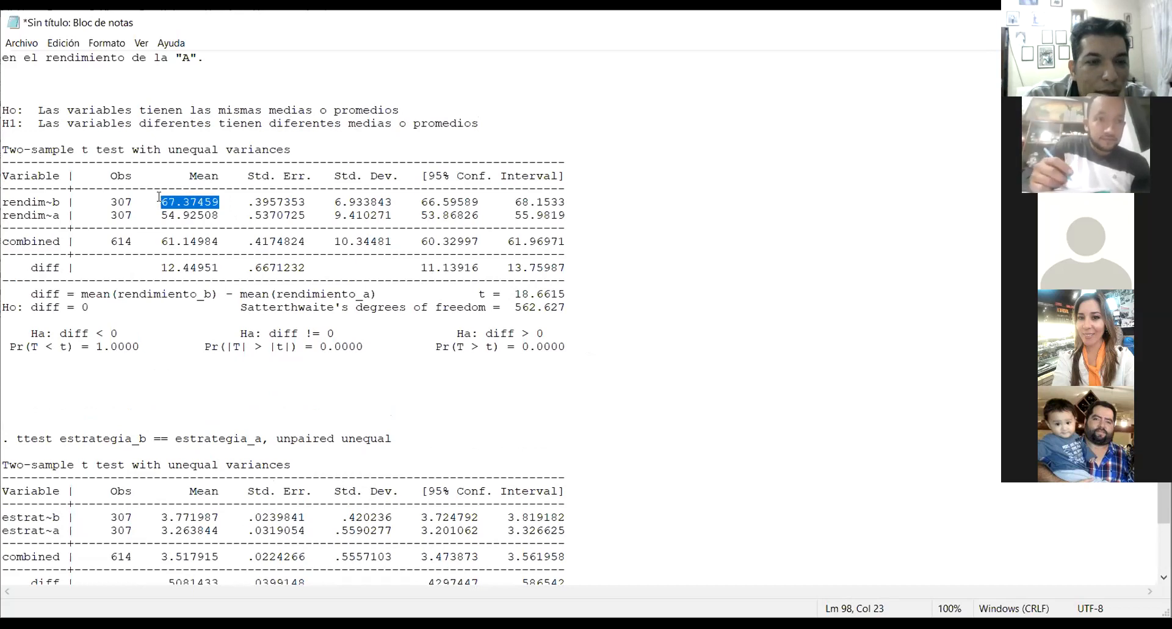
left_click(160, 197)
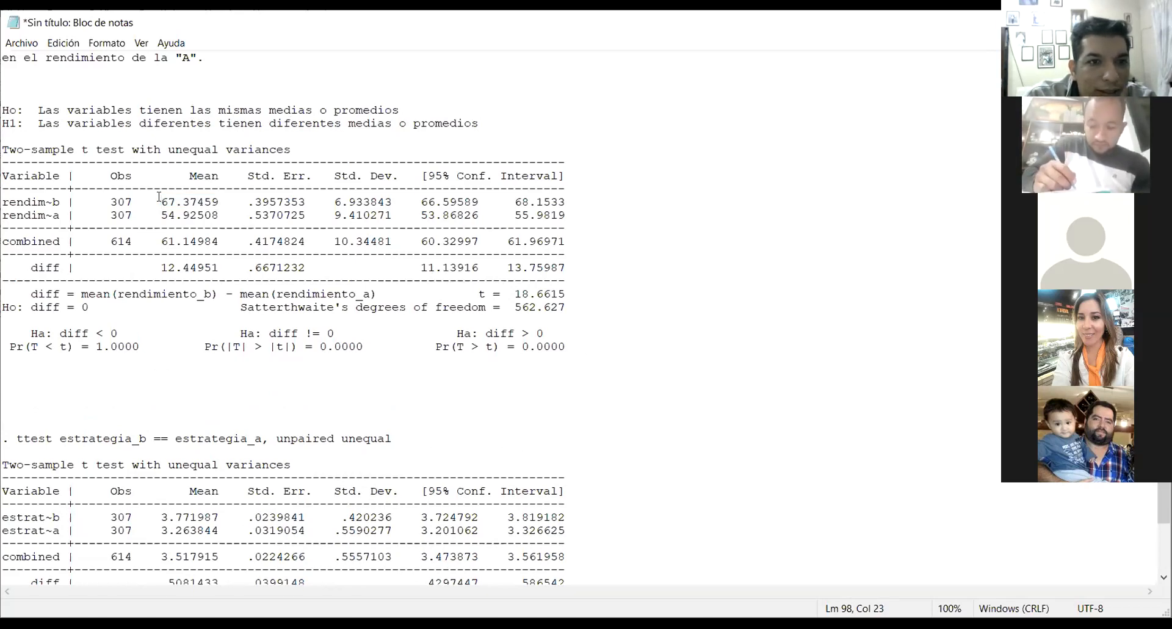
left_click_drag(219, 215, 158, 218)
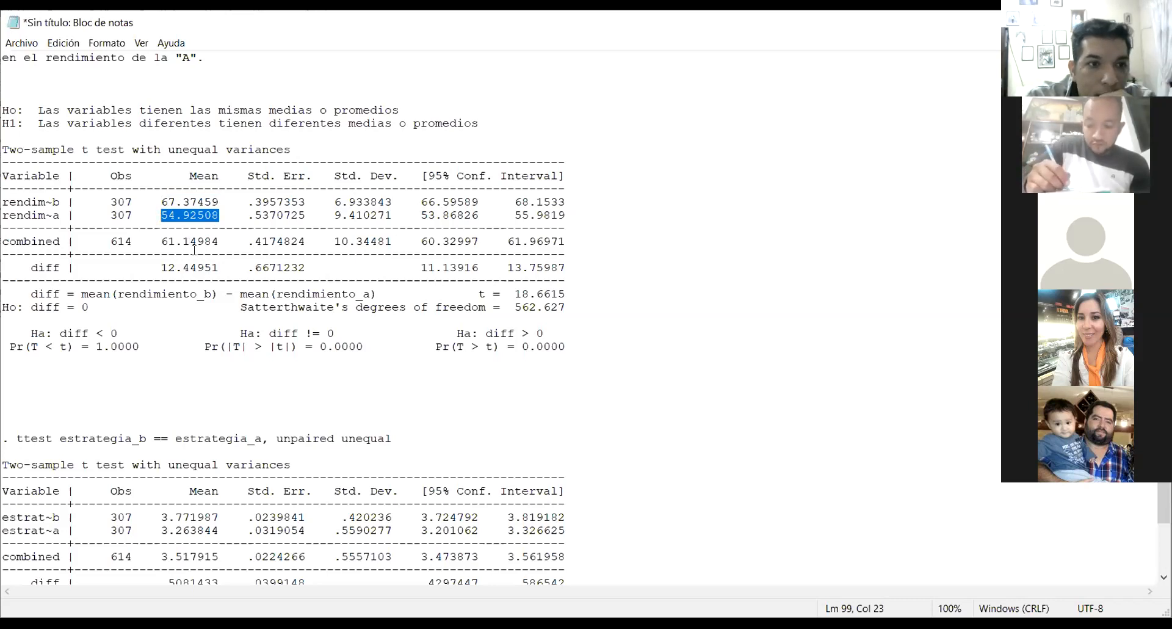
left_click_drag(104, 307, 6, 310)
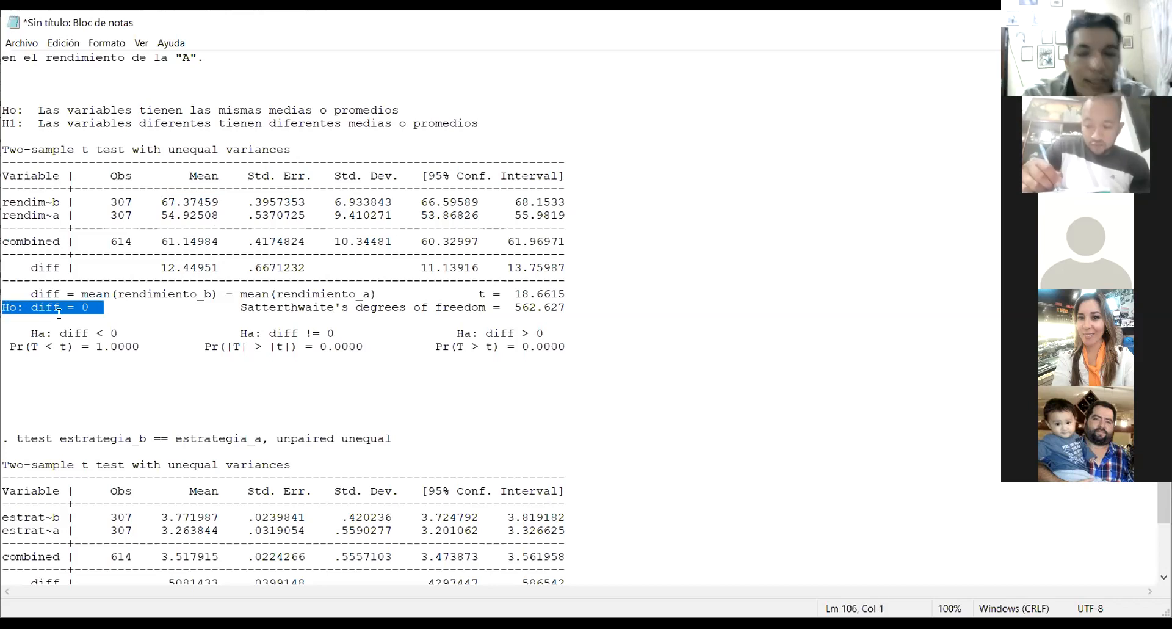
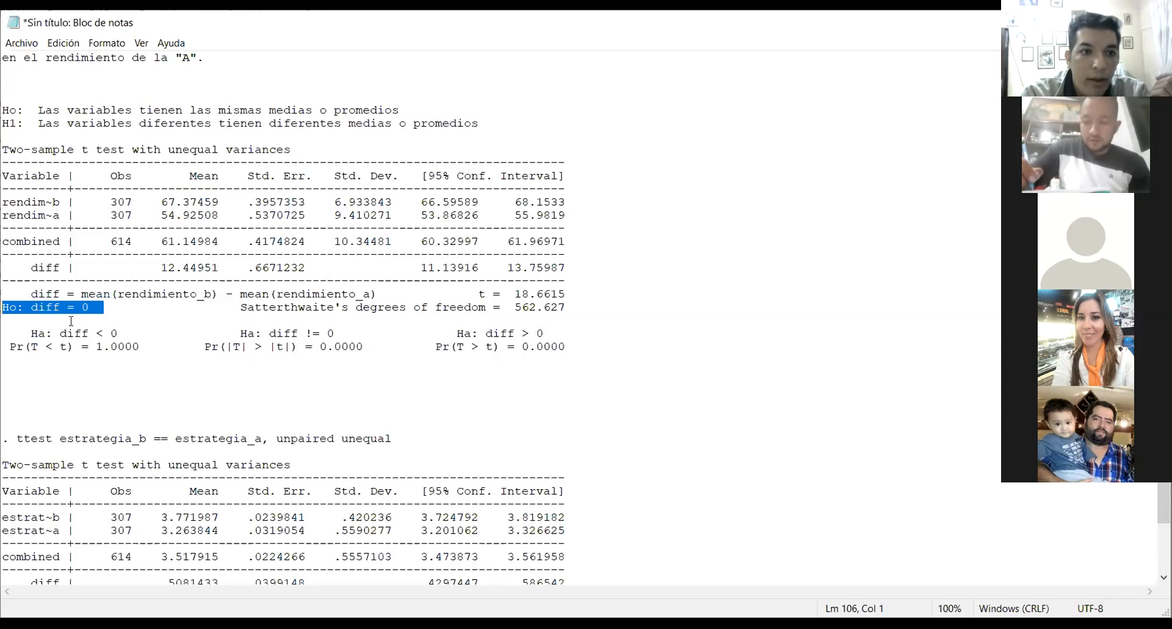
left_click_drag(125, 334, 30, 332)
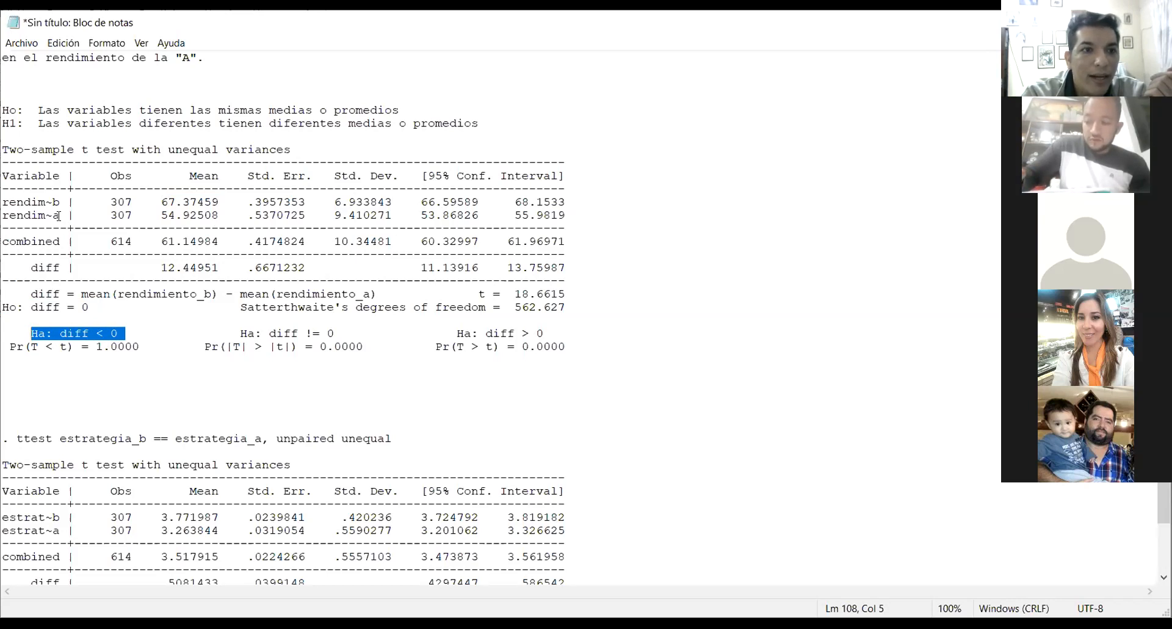
left_click_drag(58, 216, 4, 216)
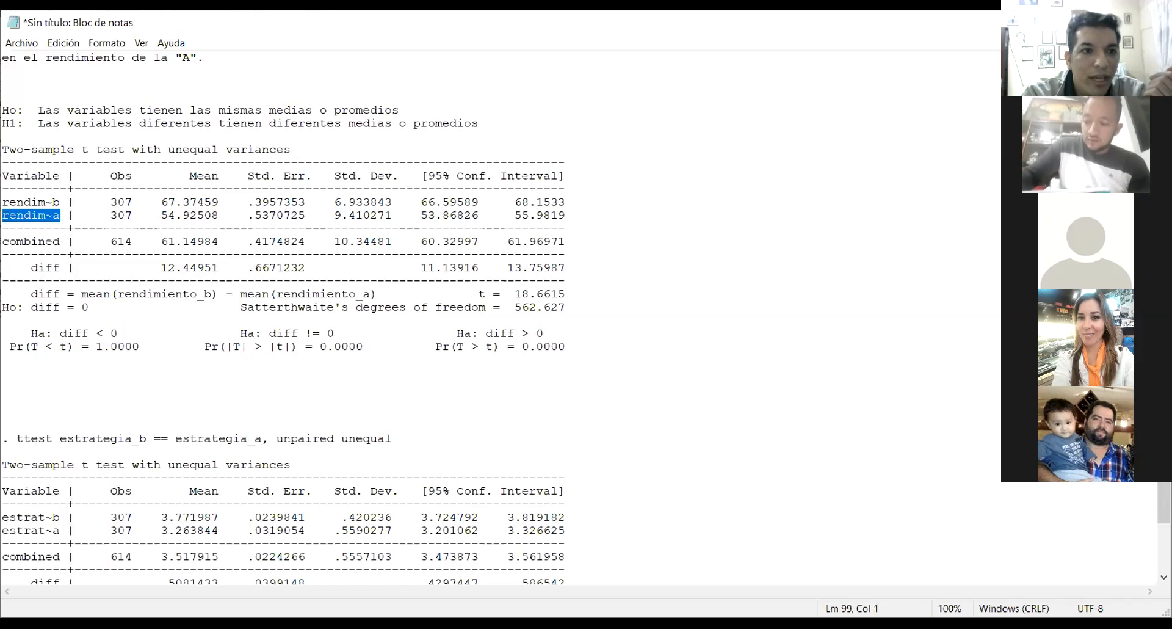
left_click_drag(67, 202, 3, 203)
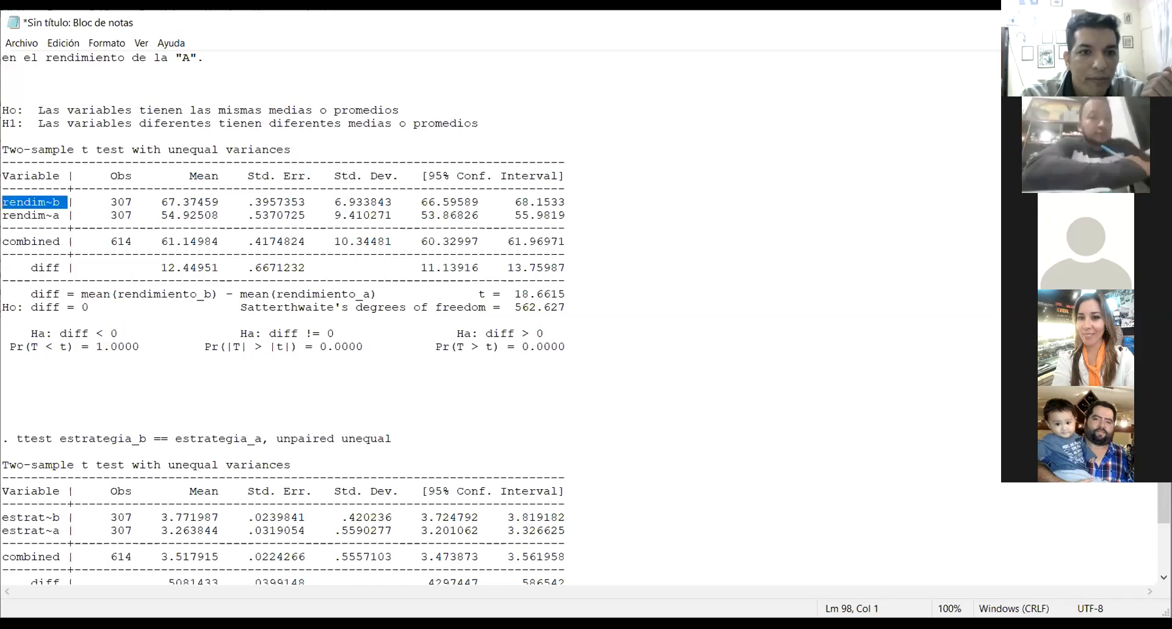
left_click_drag(234, 335, 335, 333)
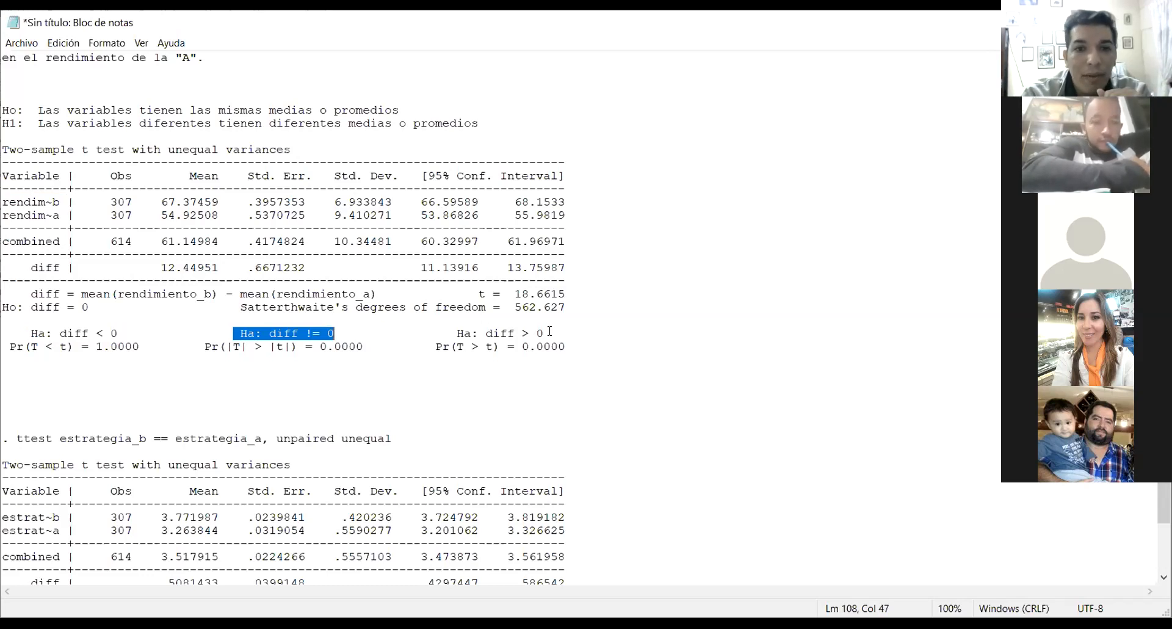
left_click_drag(552, 334, 456, 333)
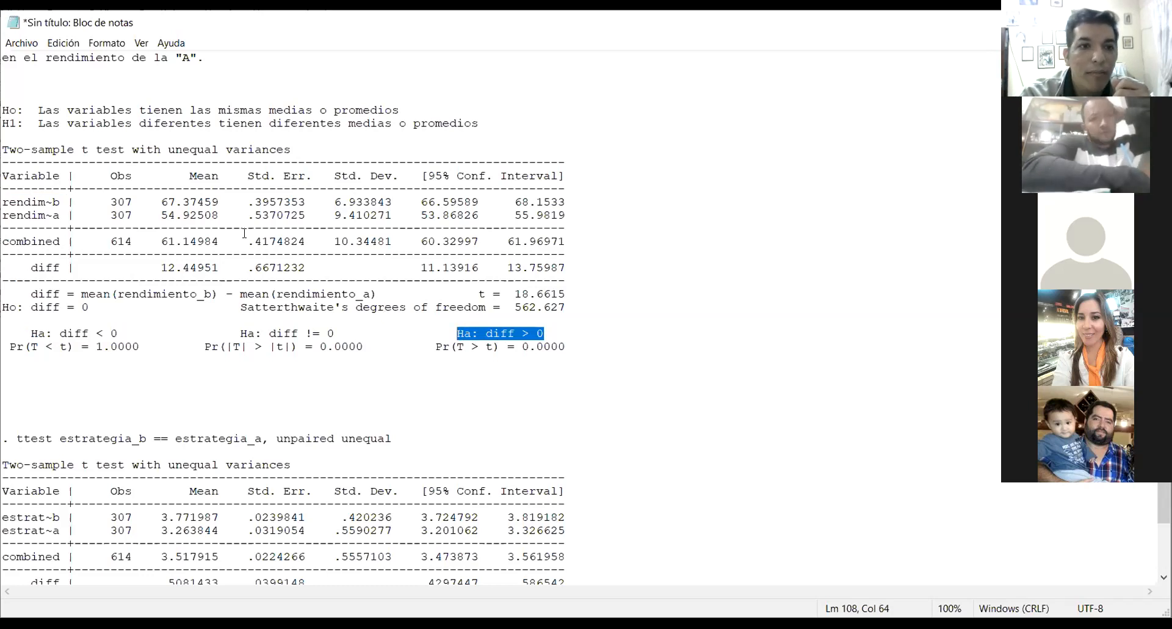
left_click(220, 202)
left_click_drag(219, 202, 158, 201)
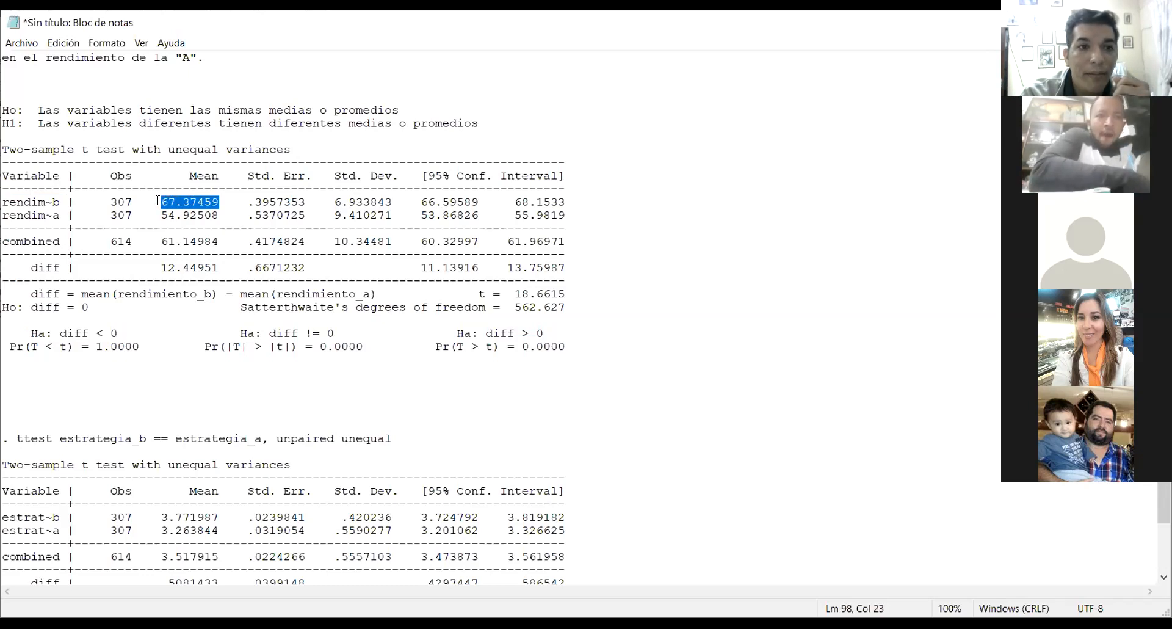
left_click_drag(161, 215, 216, 215)
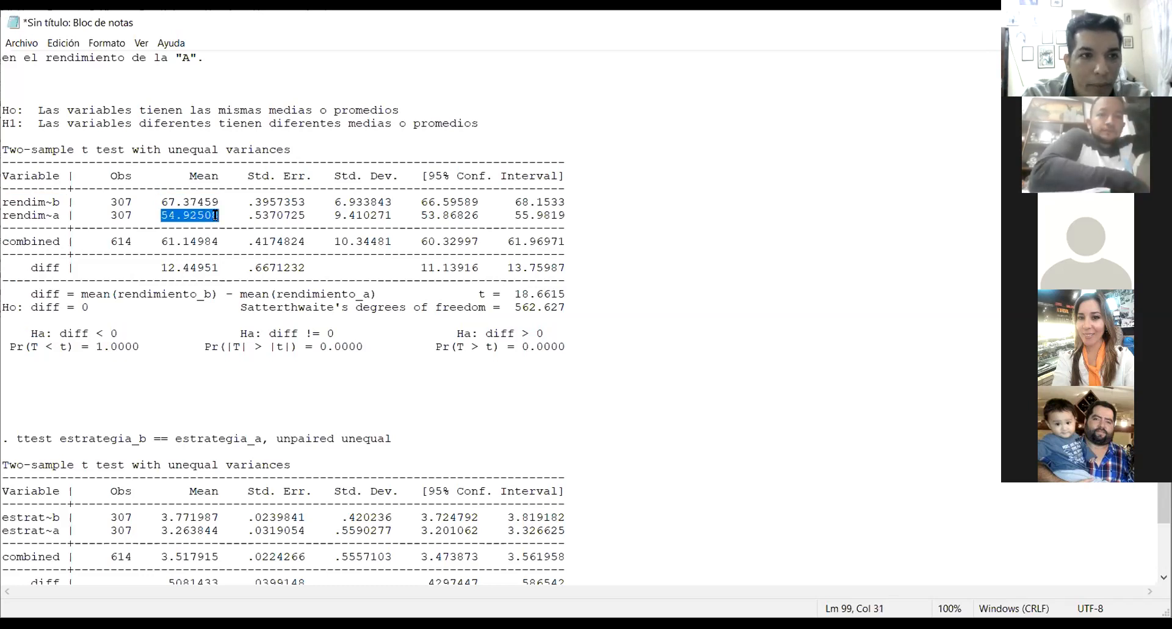
Step: Write "No se rechaza la Ho" beneath the rendimiento t test's probability for Ha: diff != 0
left_click(284, 361)
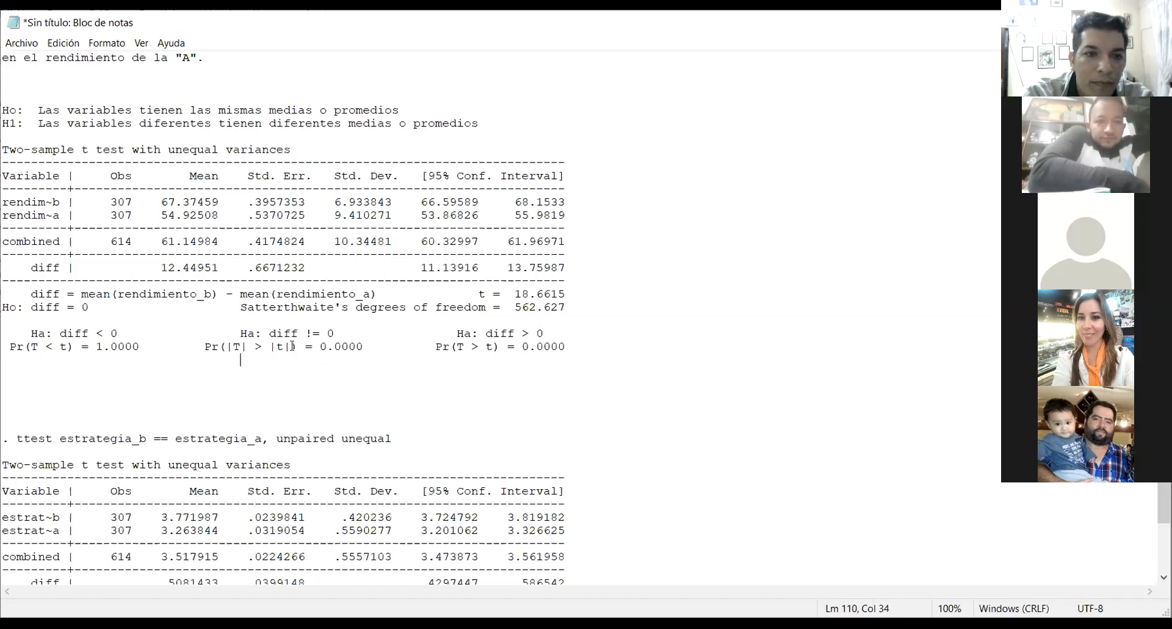
type("No se recha")
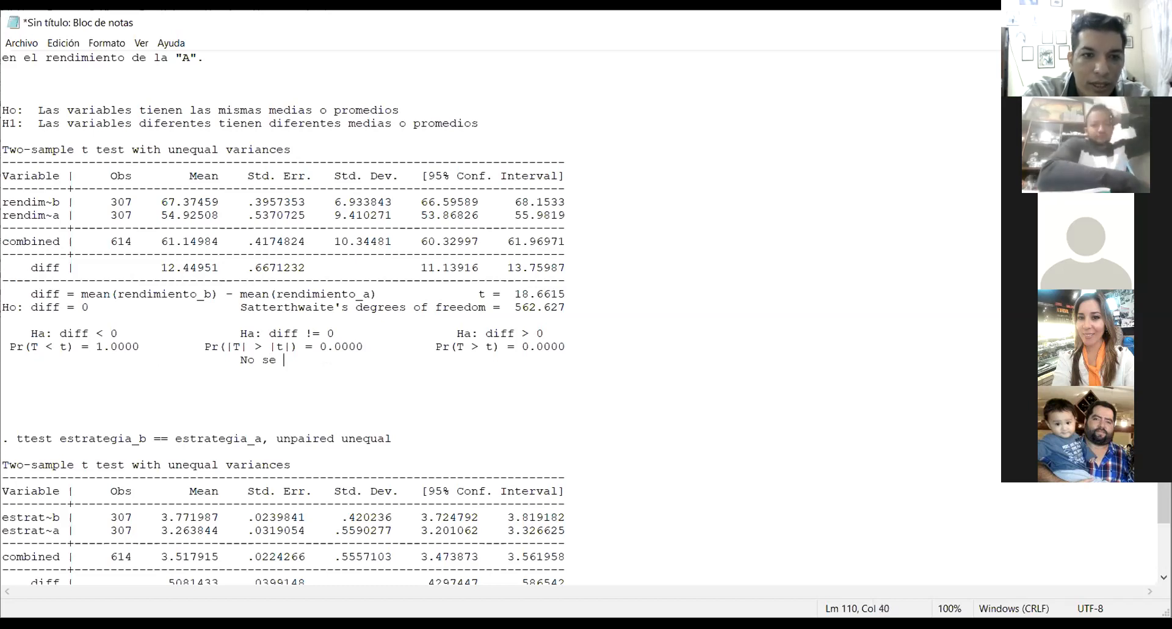
type("za la Ho")
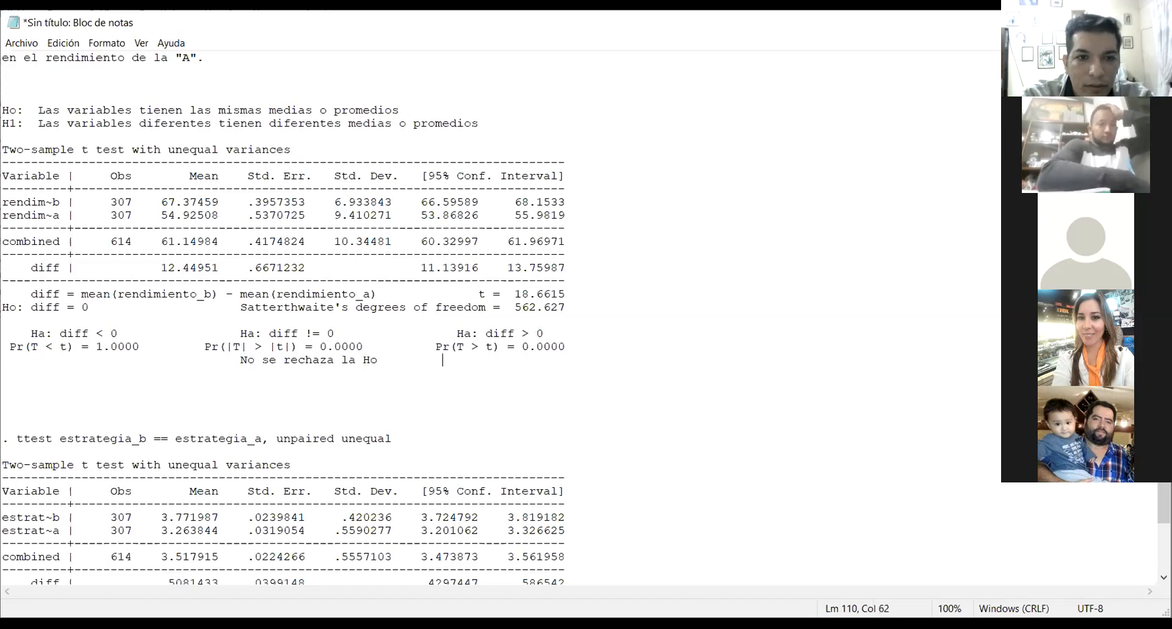
key("Down")
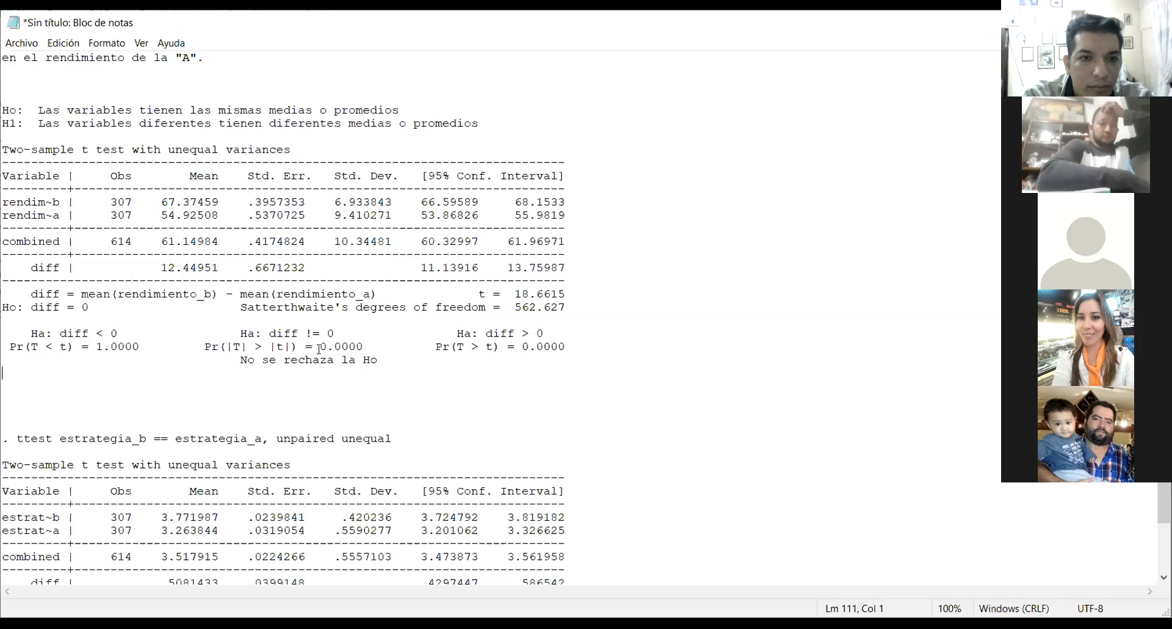
Step: Replace the verdict beneath Ha: diff != 0 with "Se rechaza la Ho" and add "Se rechaza la Ho." beneath Ha: diff > 0
left_click_drag(384, 360, 237, 364)
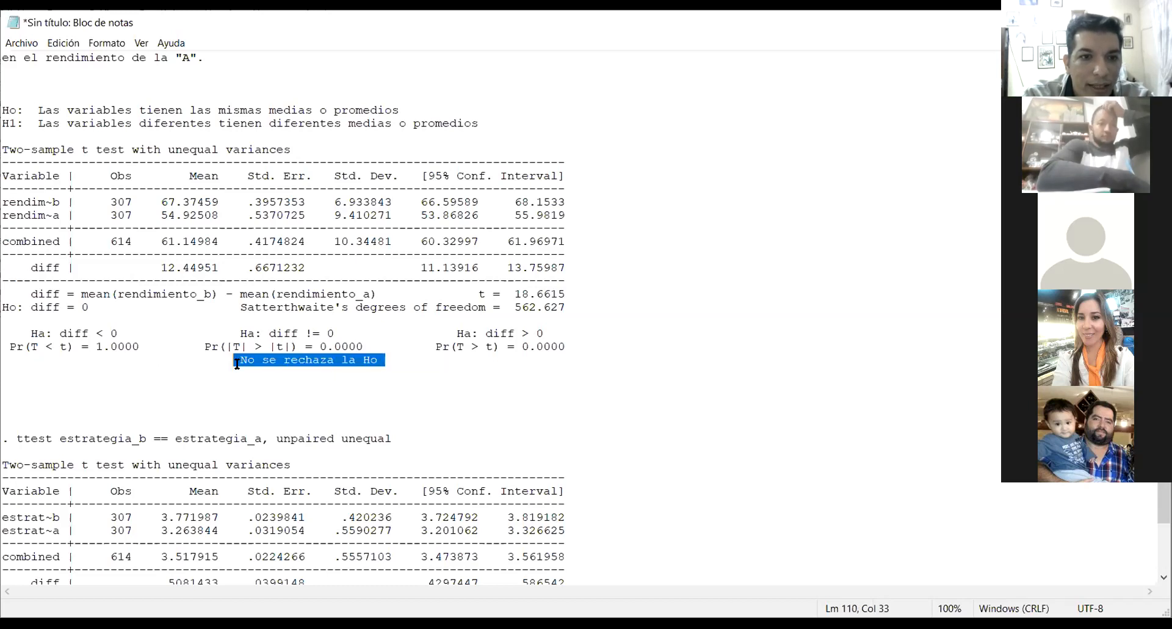
type("Se rech")
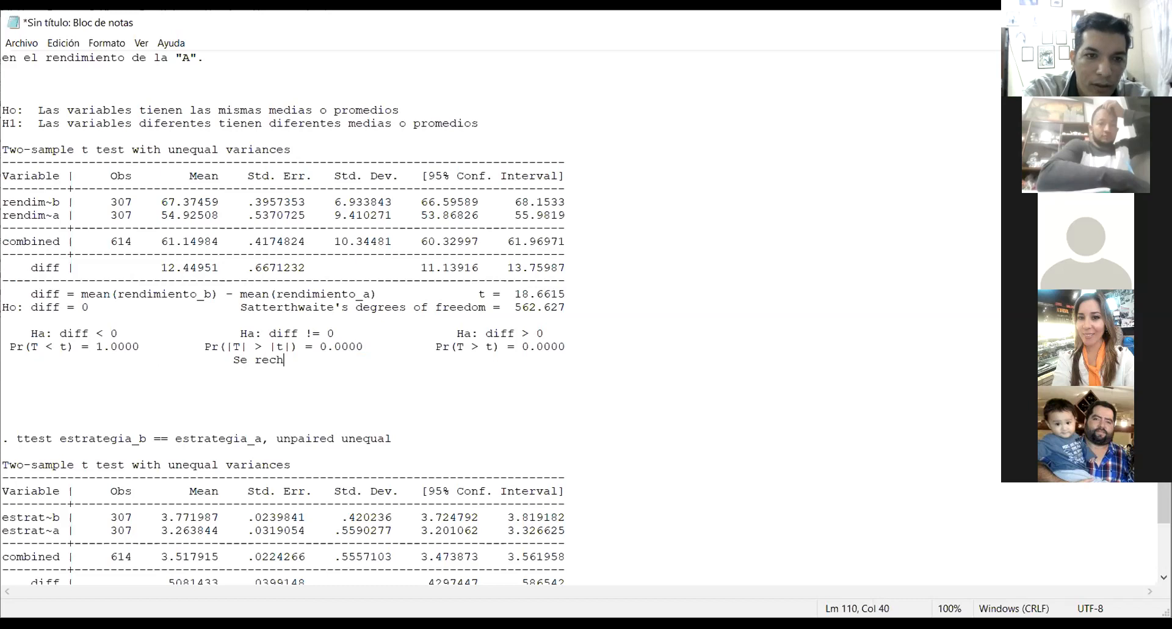
type("aza la Ho")
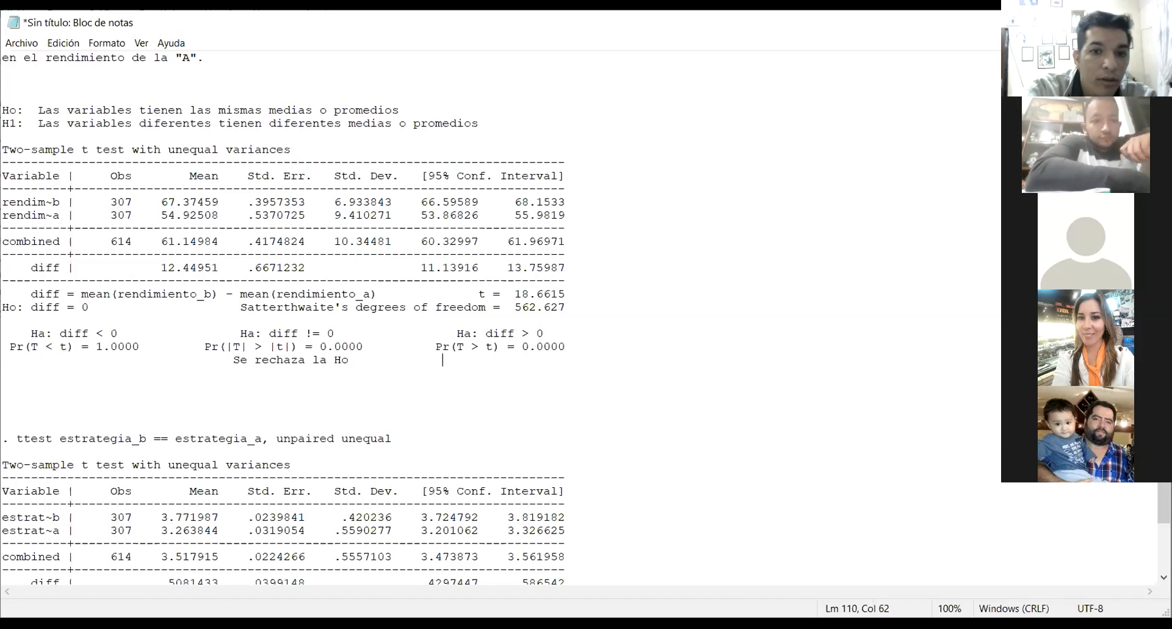
type("             Se rechaza la ")
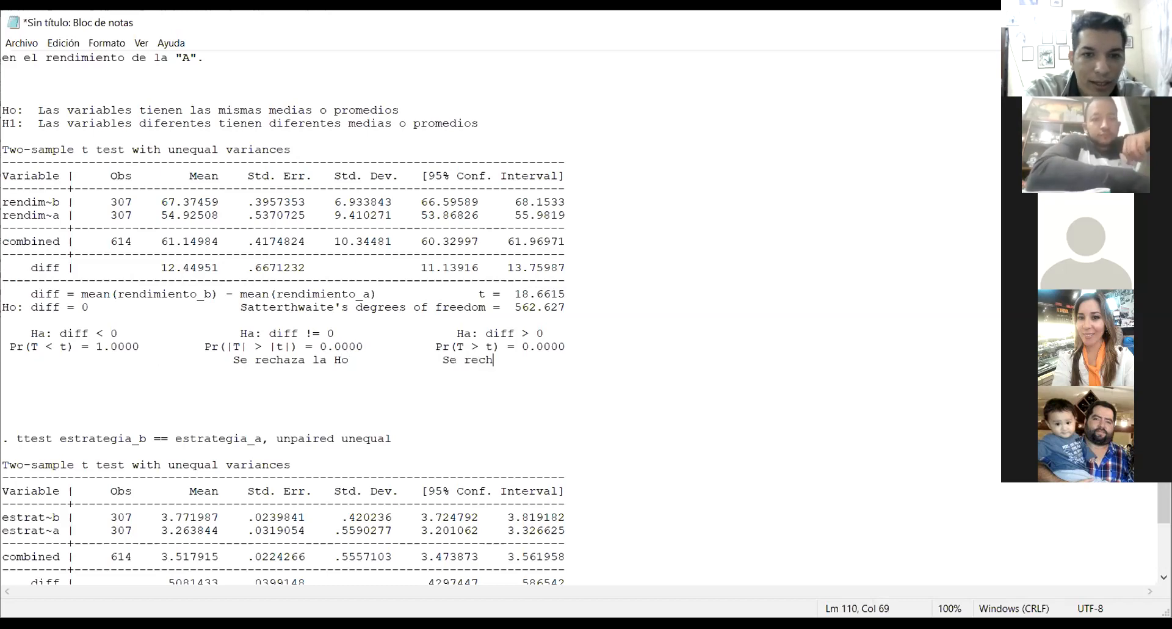
type("Ho")
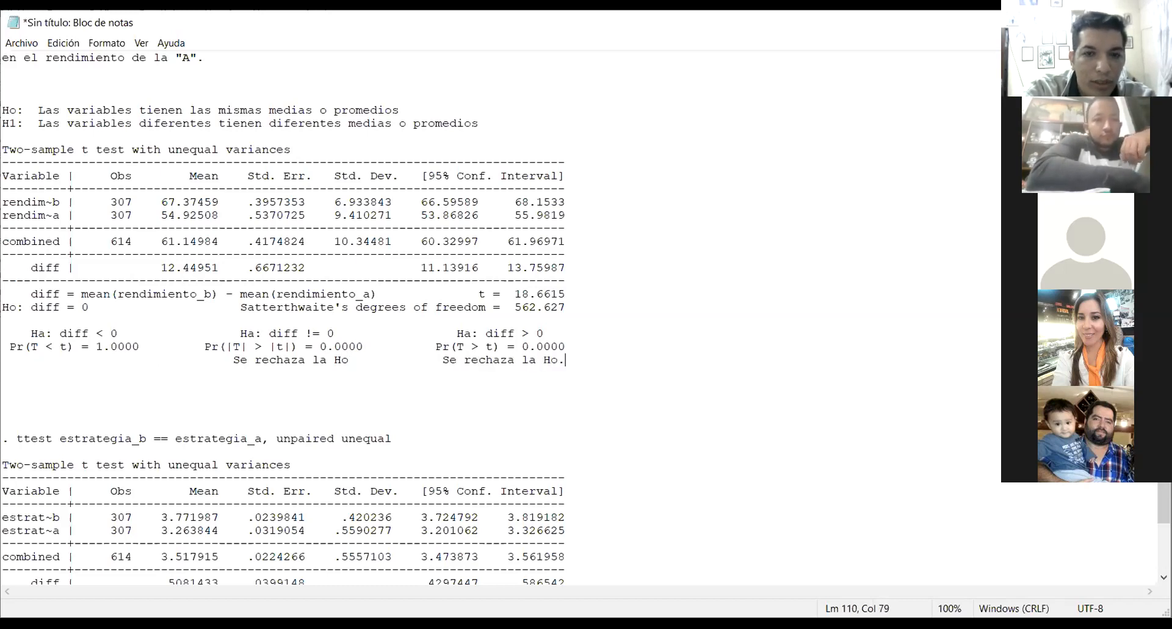
type(".")
Step: Below the verdicts, after a blank line, write "Las medias o valores promedios presentan diferencias estadísticamente significativas."
key("Return")
key("Return")
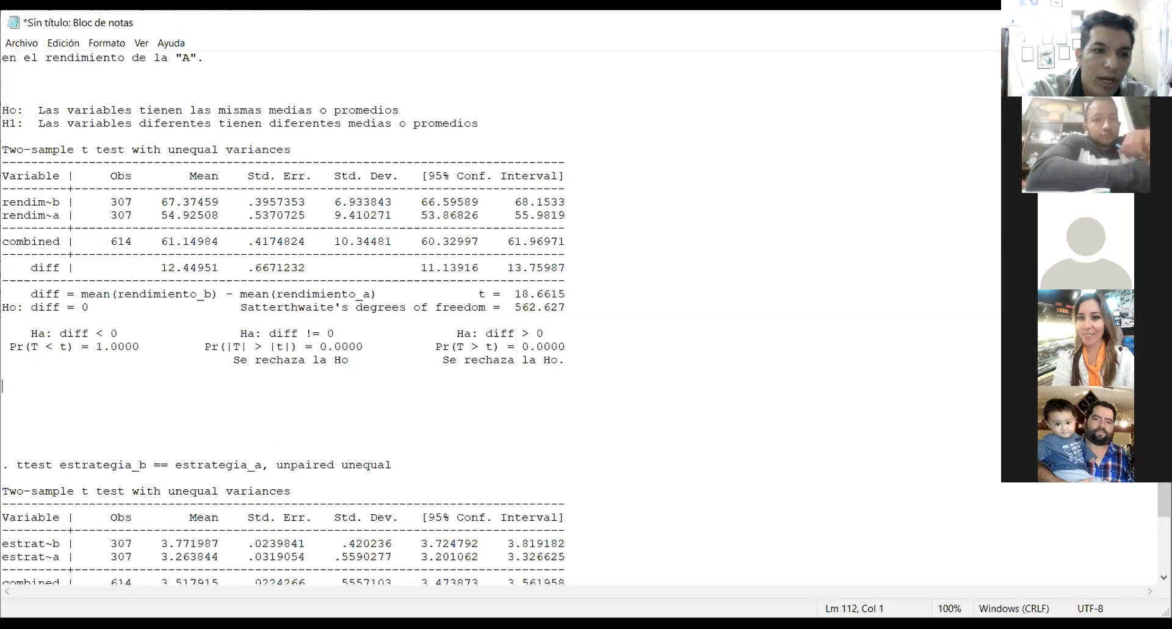
type("L")
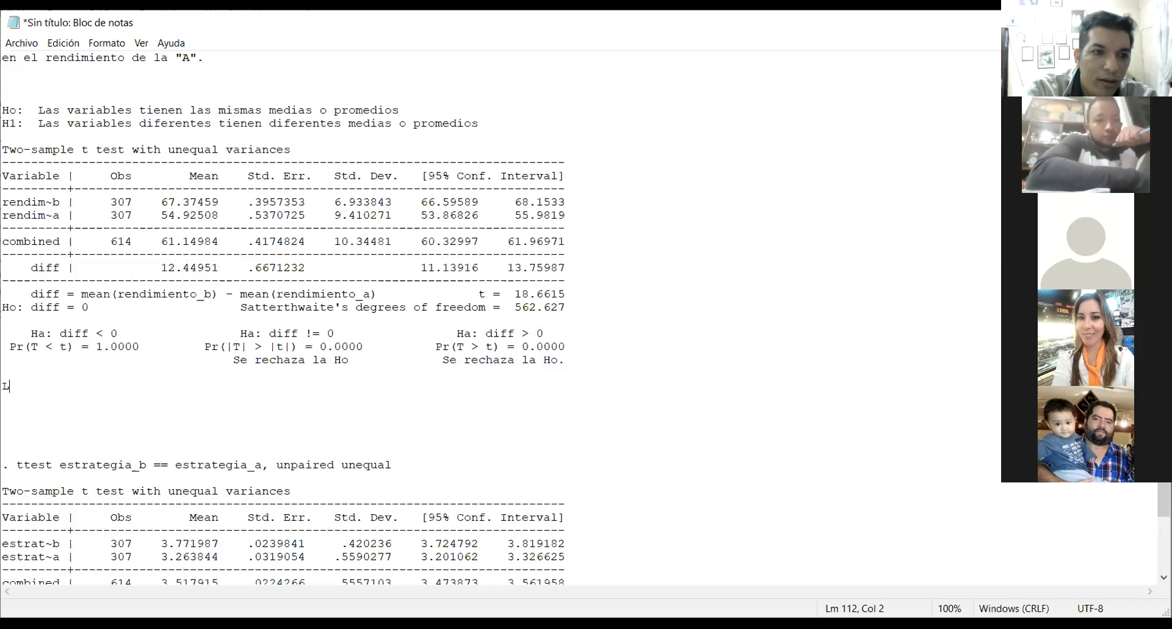
type("as medias ")
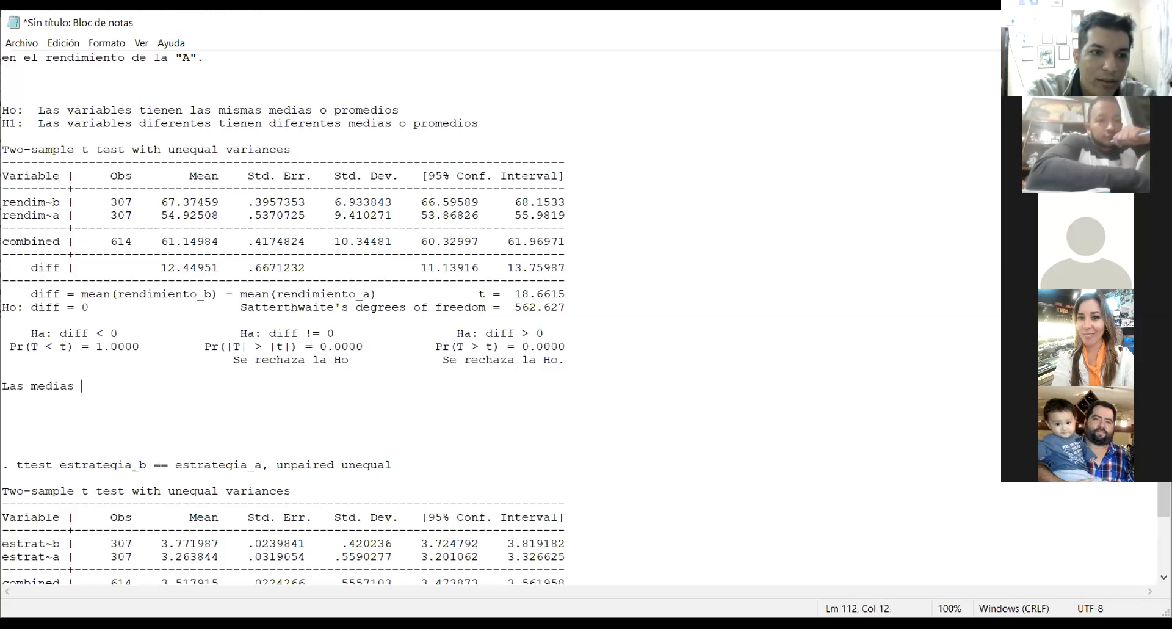
type("o valores pr")
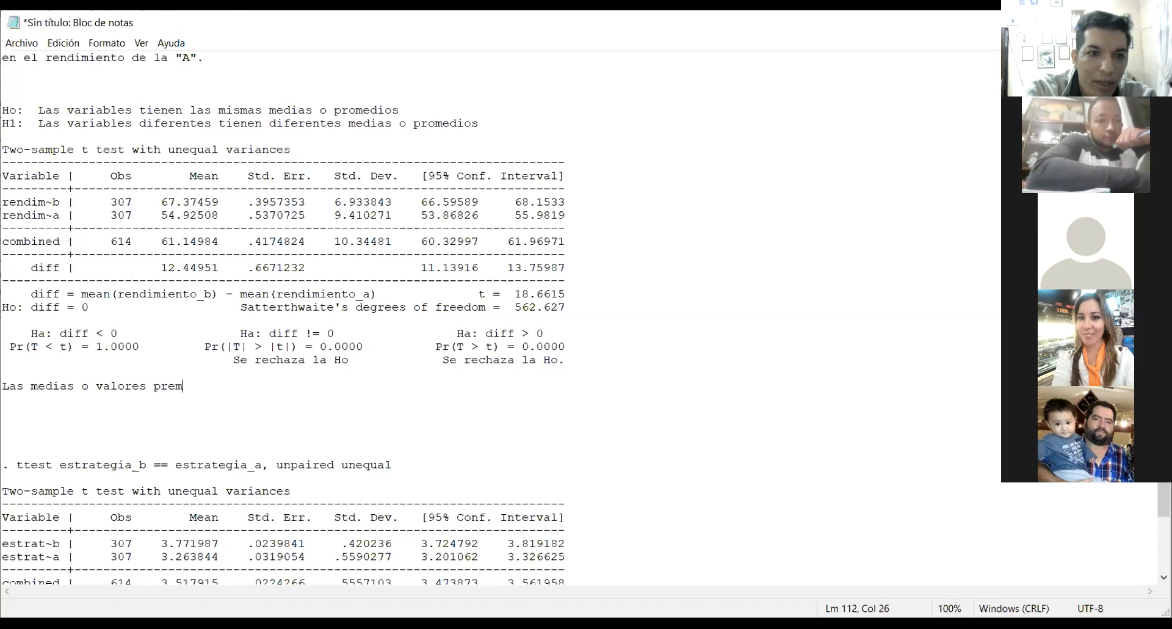
type("omedios pre")
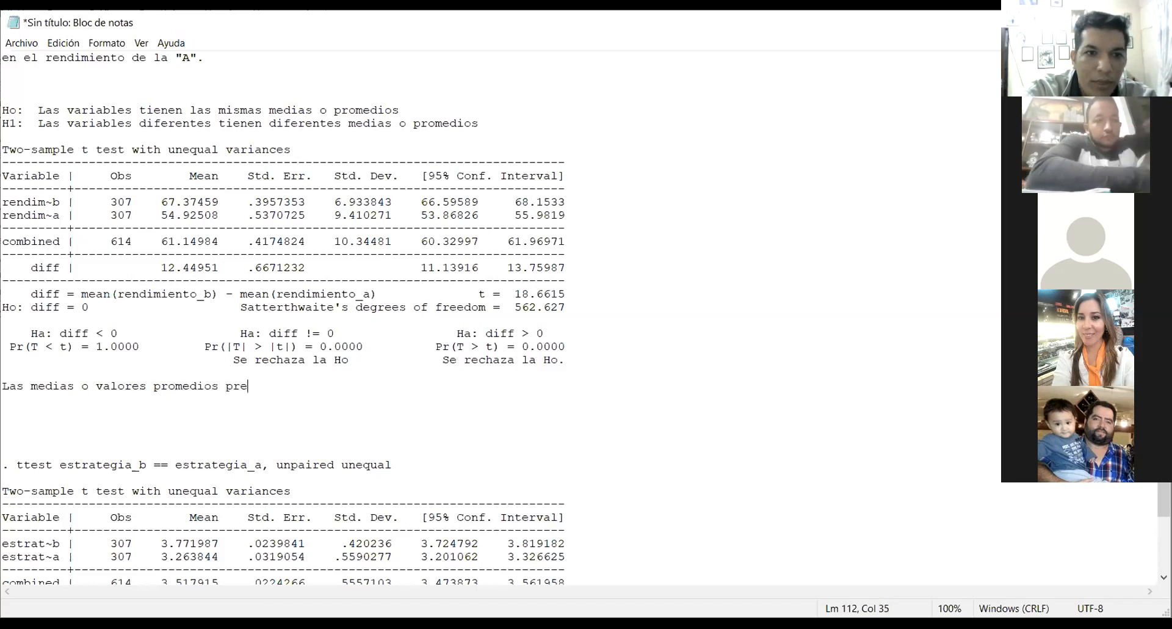
type("sentan difere")
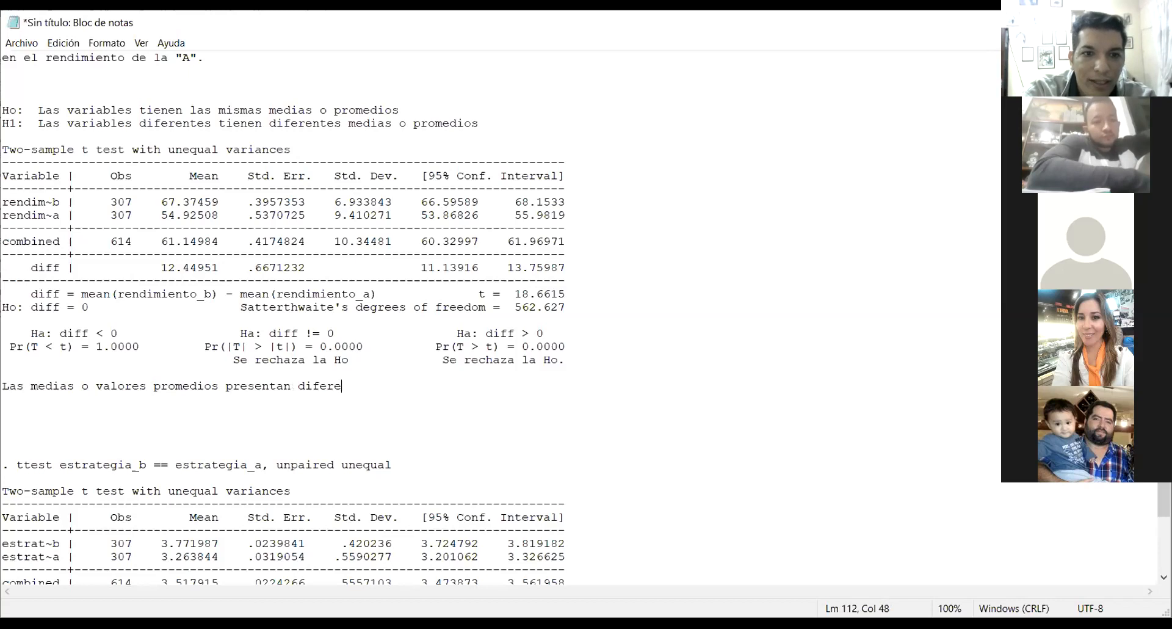
type("ncias estadístic")
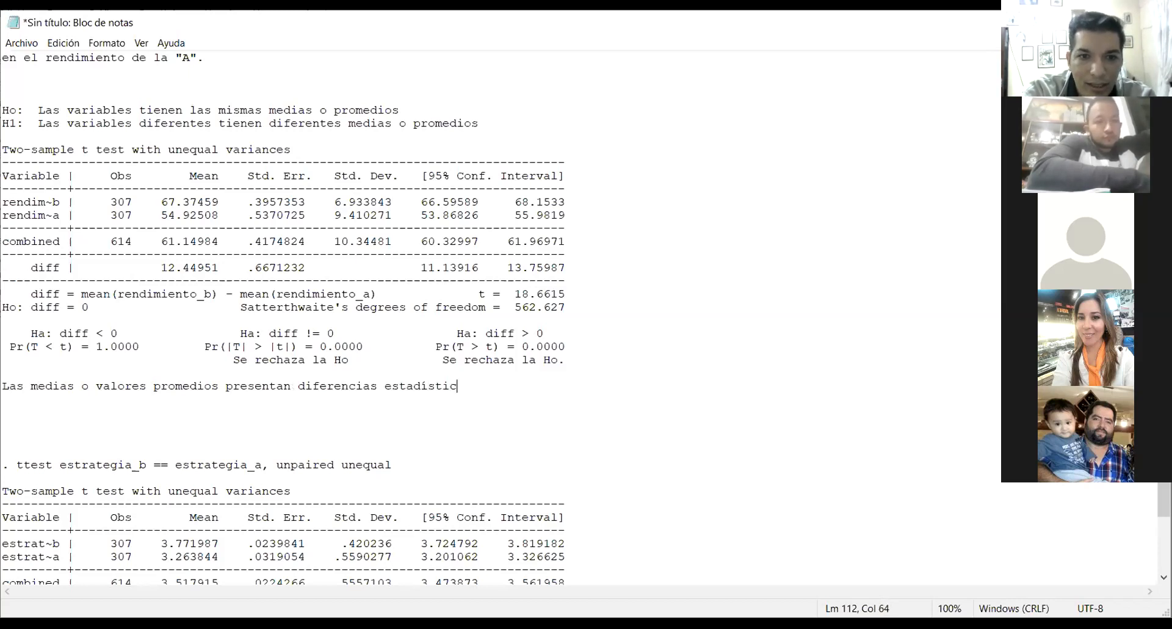
type("amente signifi")
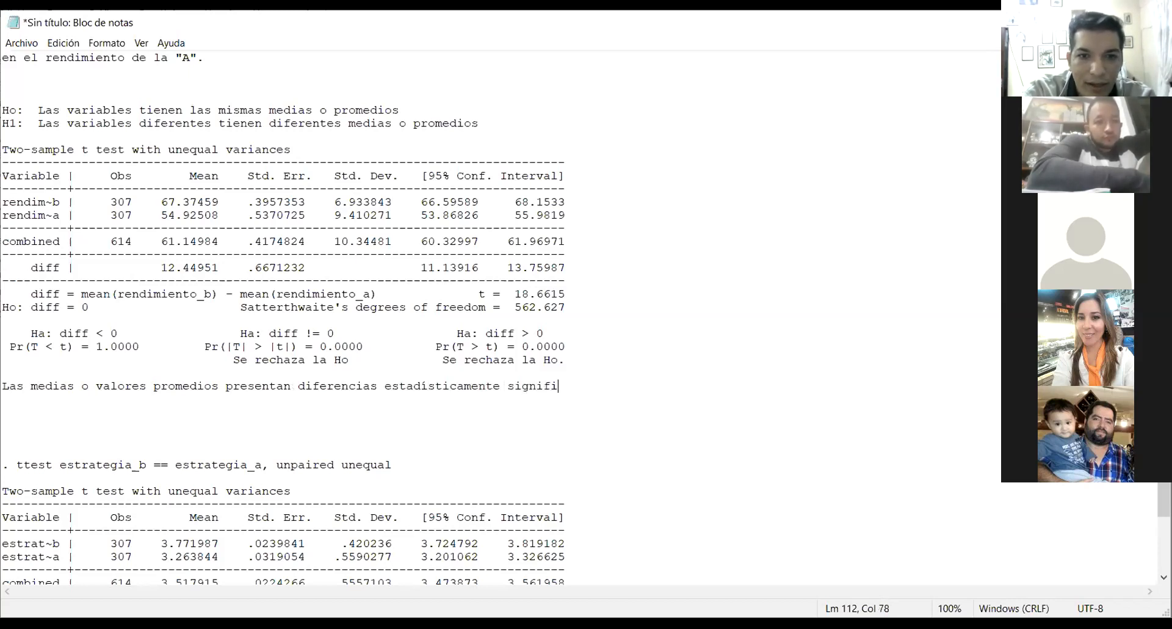
type("cativas.")
Step: Add a line reading "Por lo cual, el rendimiento b es mayor y estadísticamente significativo que el rendimiento de "A""
key("Return")
type("Por lo cual, ")
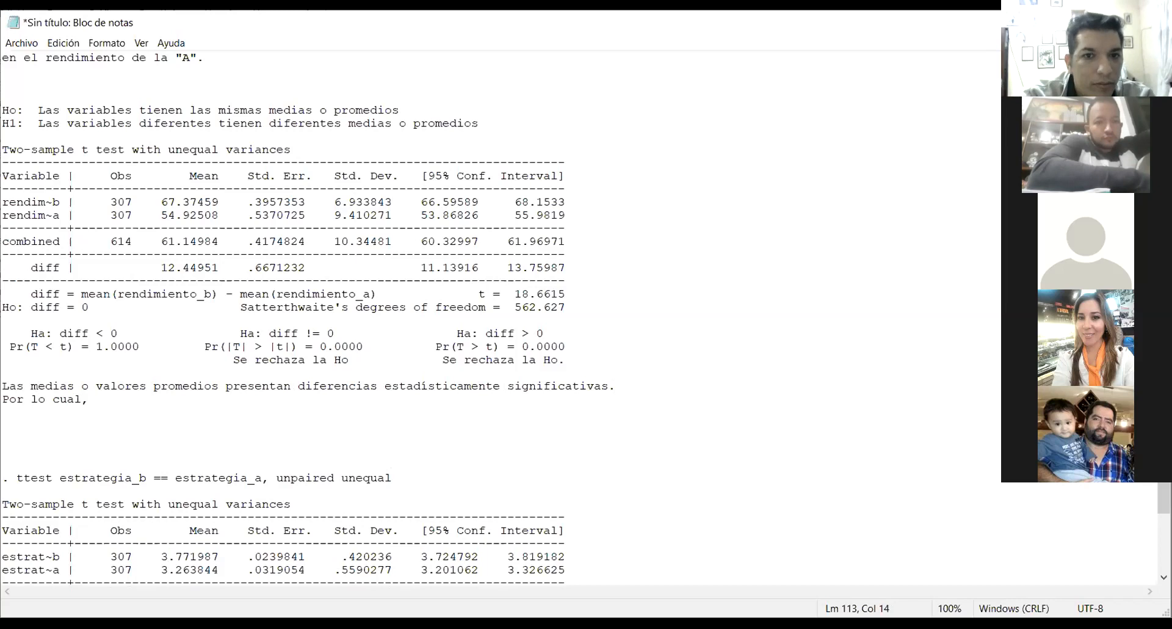
type("el ren")
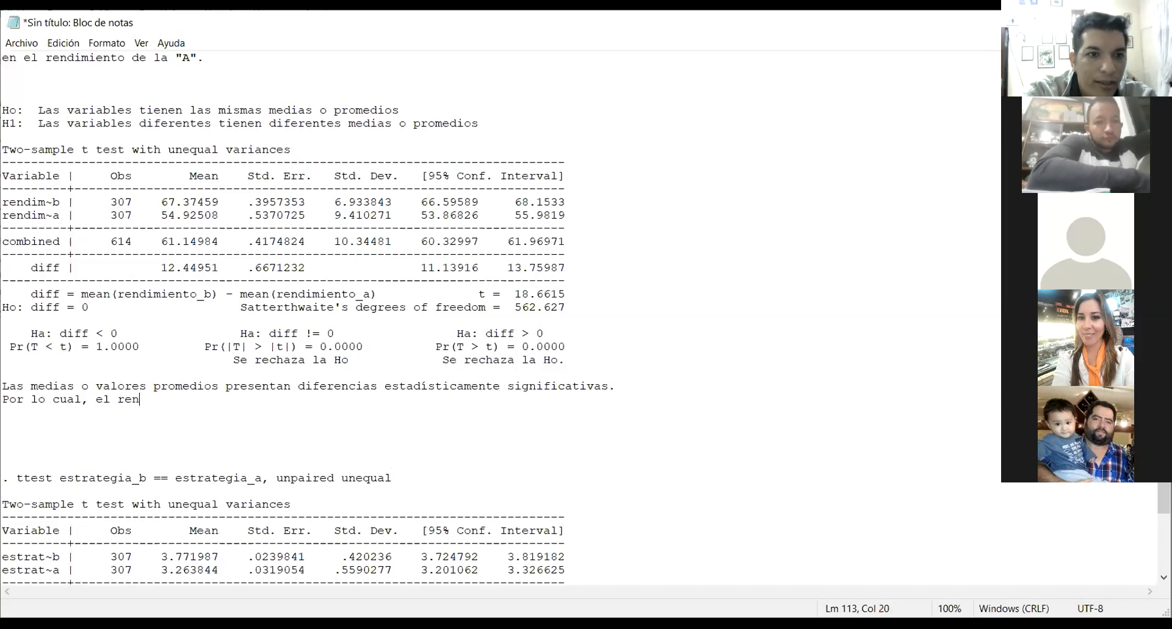
type("dimiento b")
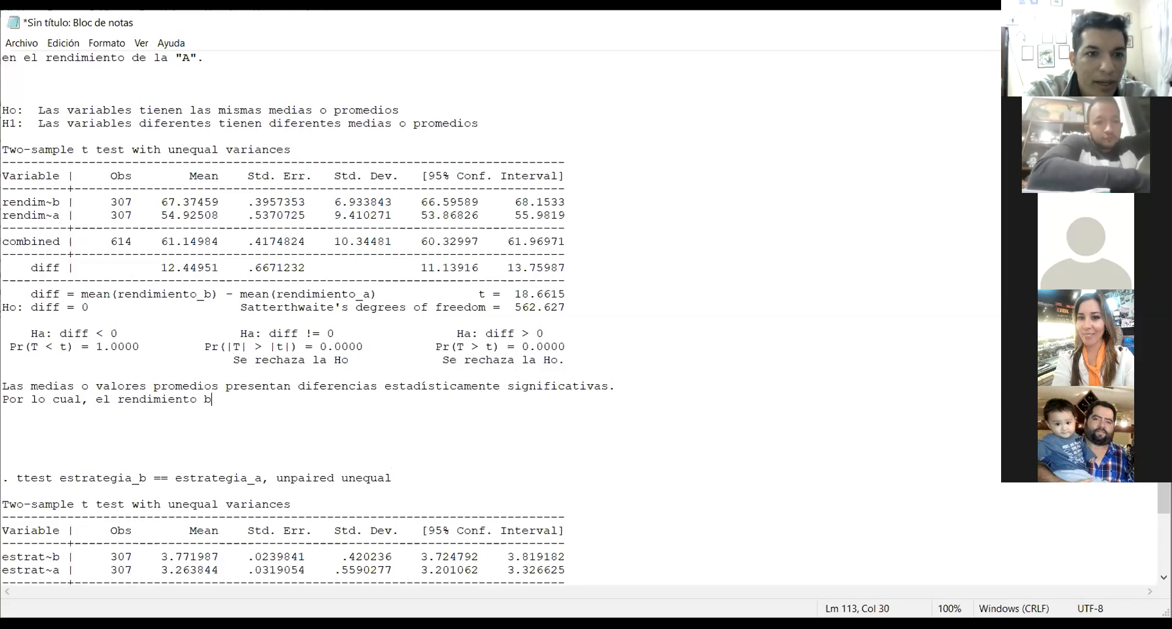
type(" es mayor ")
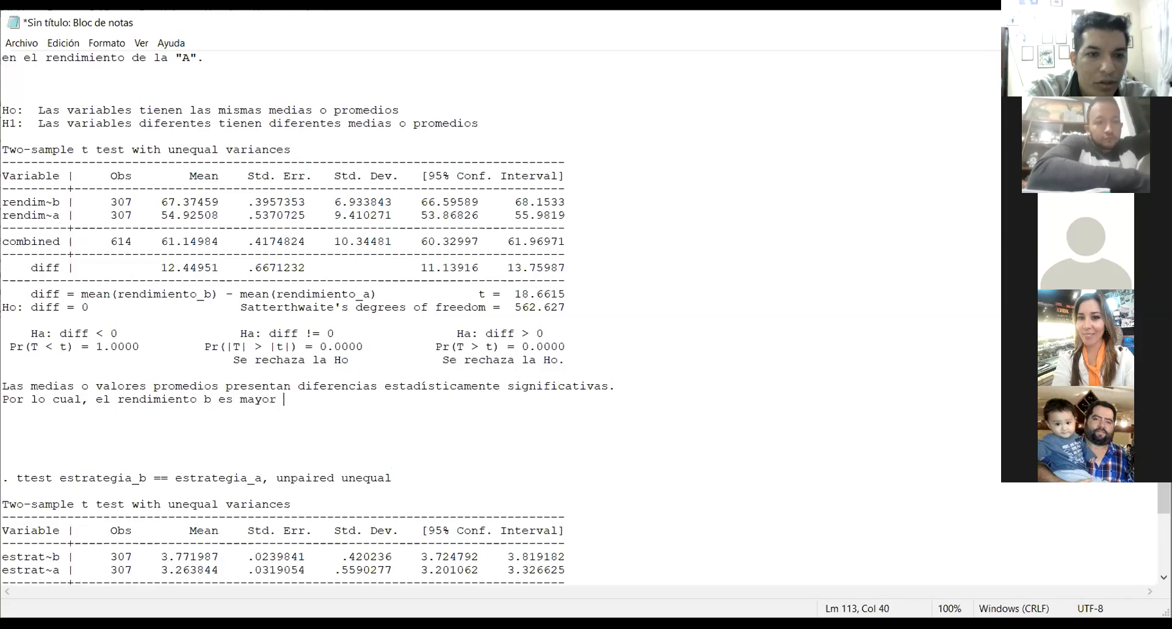
type("y estadísti")
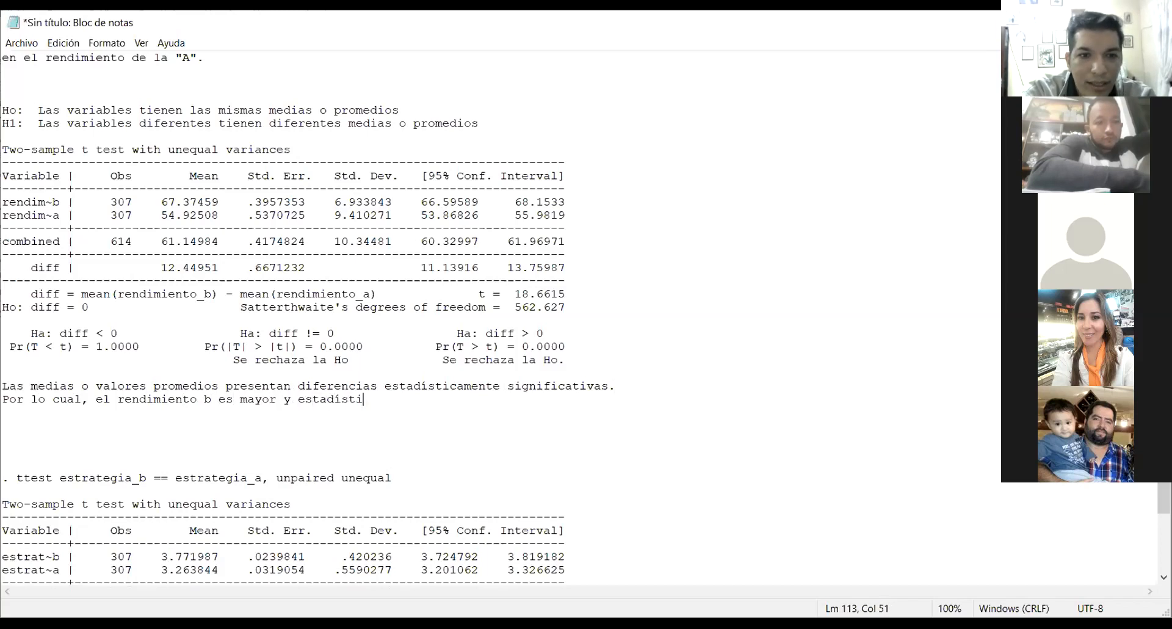
type("camente signific")
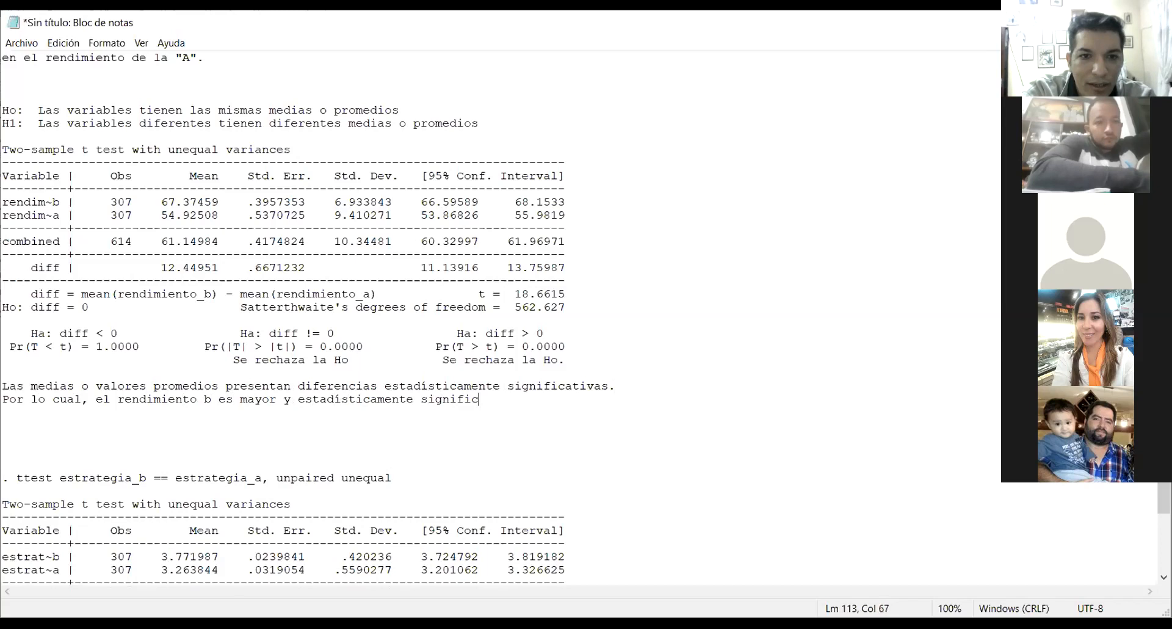
type("ativo que el ")
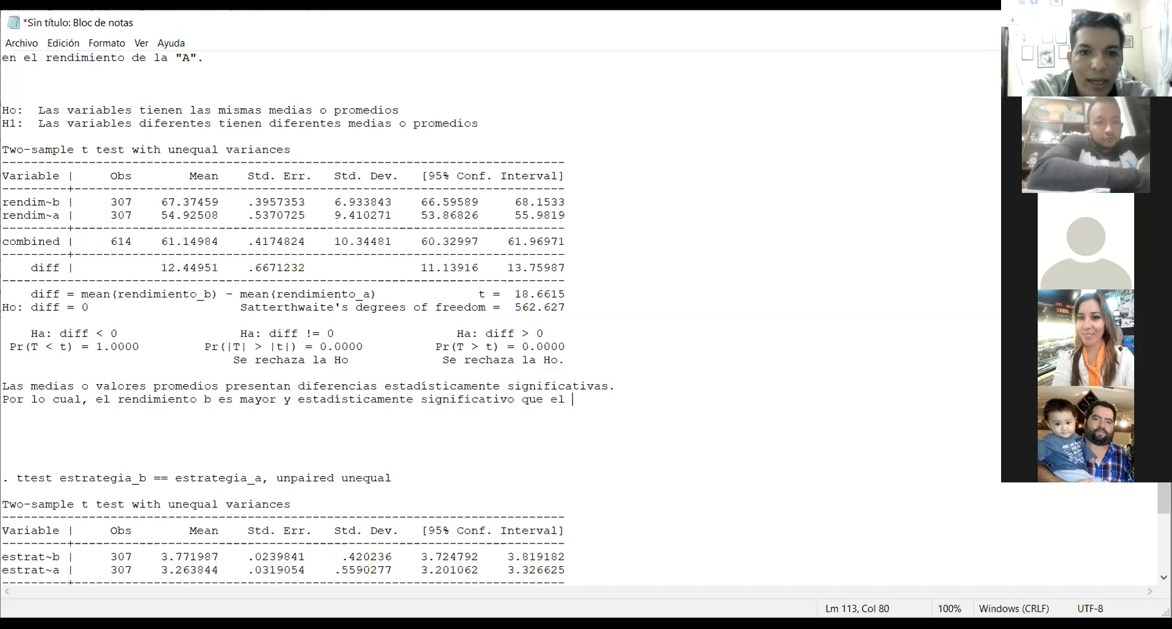
type("rendimie")
key("BackSpace")
key("BackSpace")
key("BackSpace")
key("BackSpace")
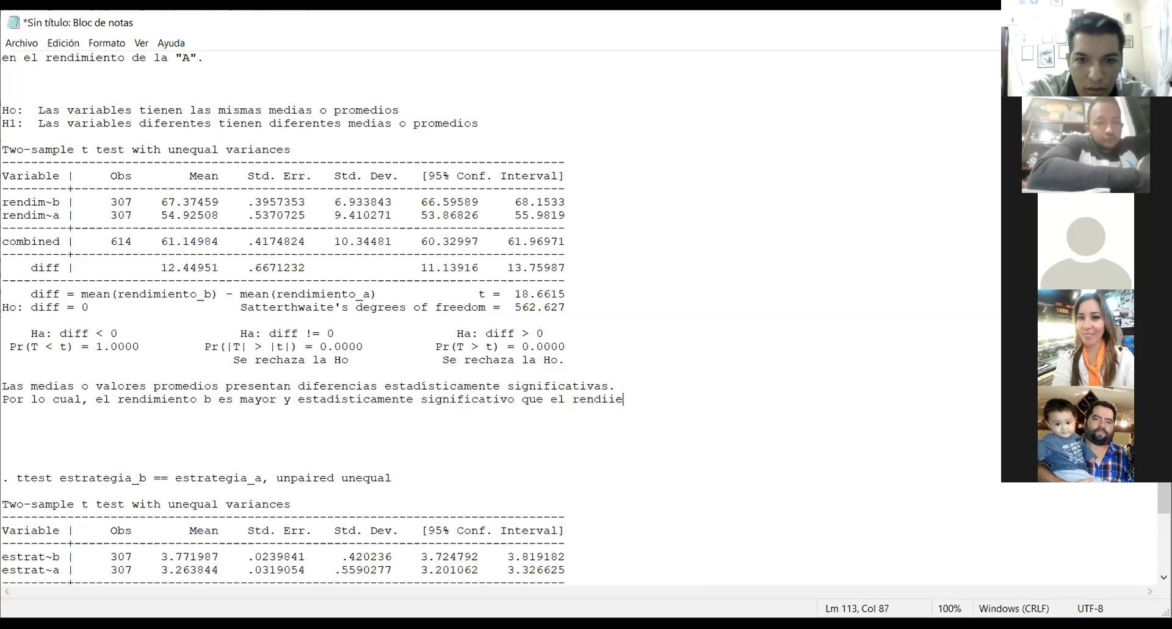
type("imiento d")
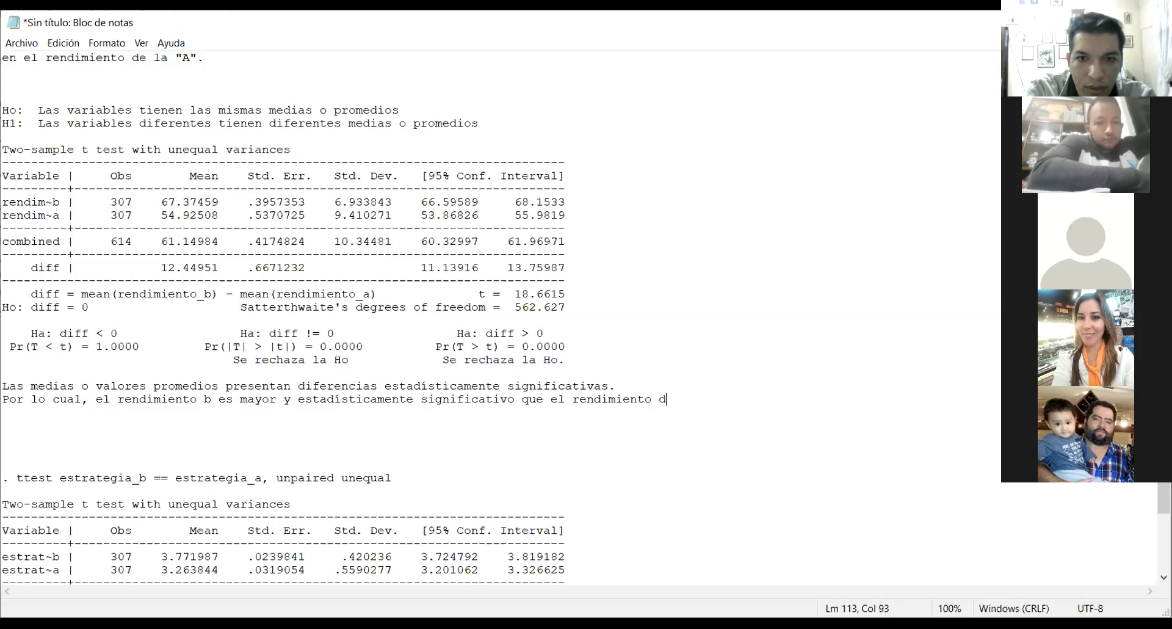
type("e \"A\"")
Step: Change the "b" after "el rendimiento" in the conclusion line to a quoted capital "B"
key("Left")
key("Left")
key("Left")
key("Left")
key("Left")
key("Left")
key("Left")
key("Left")
key("Left")
key("Left")
key("Left")
key("Left")
key("Left")
key("Left")
key("Left")
key("Left")
key("Left")
key("Left")
key("Left")
key("Left")
key("Left")
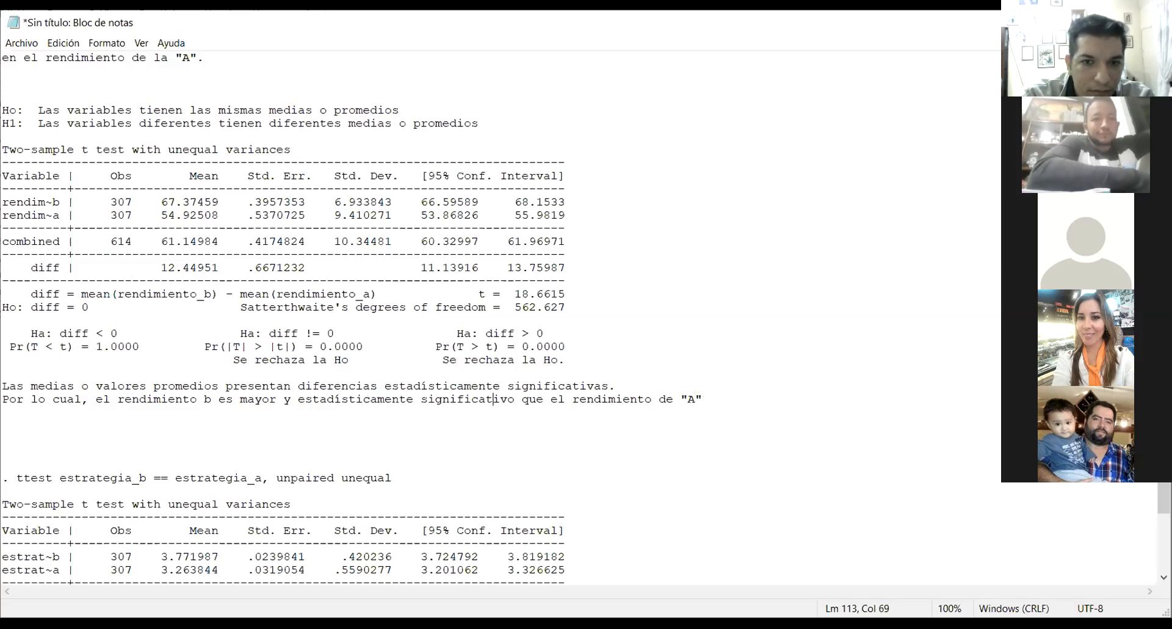
key("Left")
key("Left")
key("Left")
key("Left")
key("Left")
key("Left")
key("Left")
key("Left")
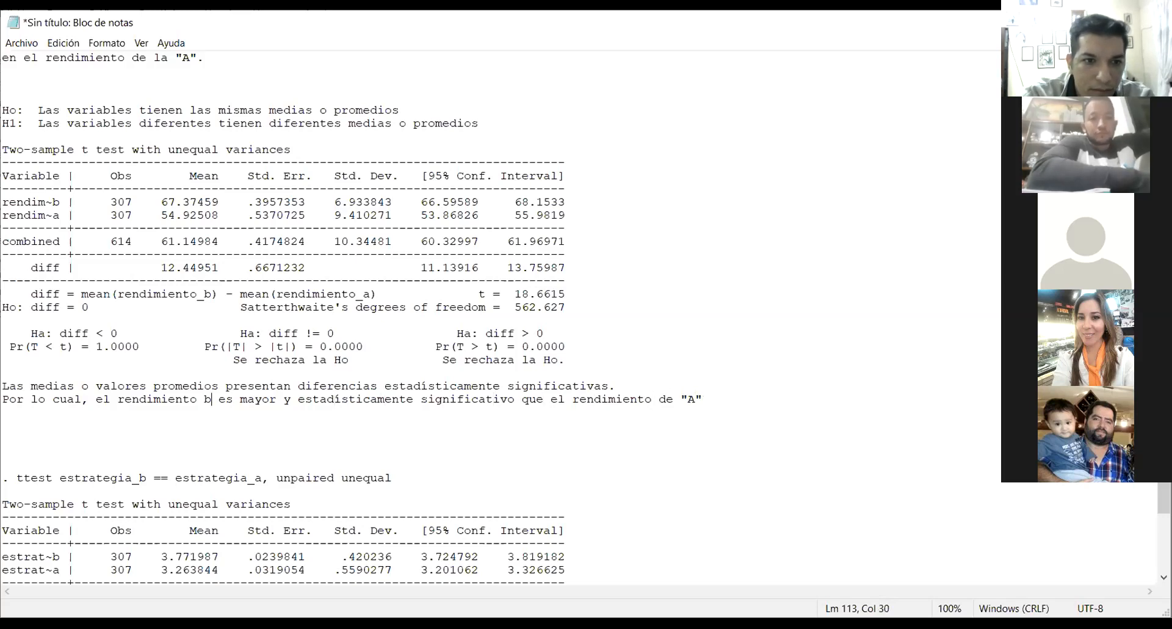
key("BackSpace")
key("BackSpace")
type("\"B")
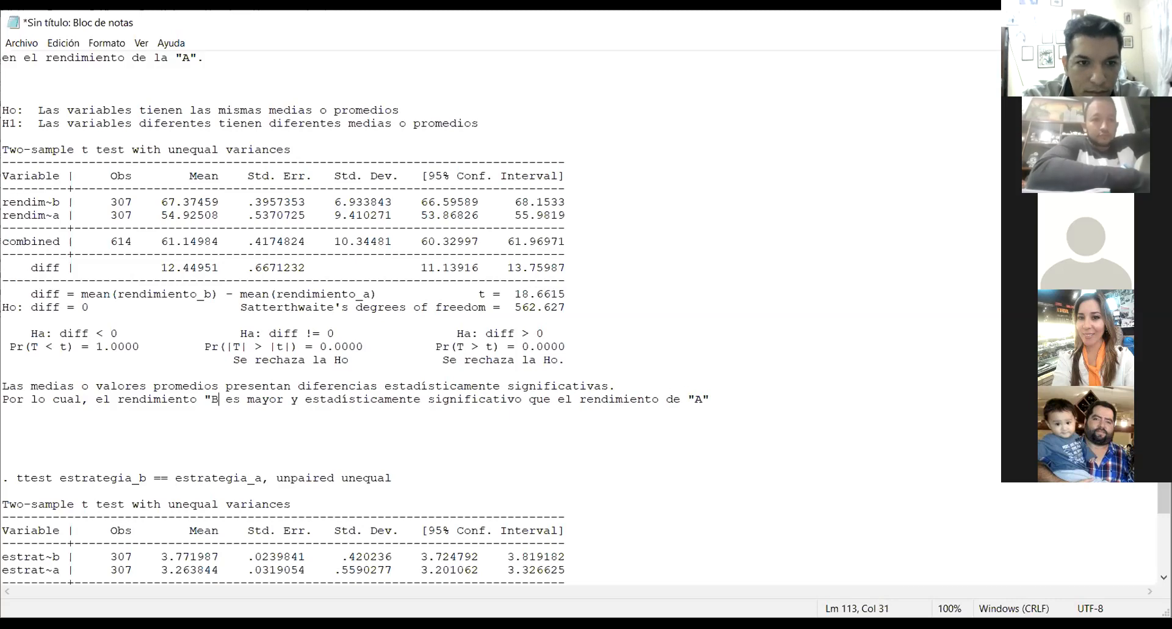
type("\"")
Step: Remove two of the blank lines between the rendimiento conclusion and the estrategia ttest command
key("Down")
key("Down")
key("Down")
key("Down")
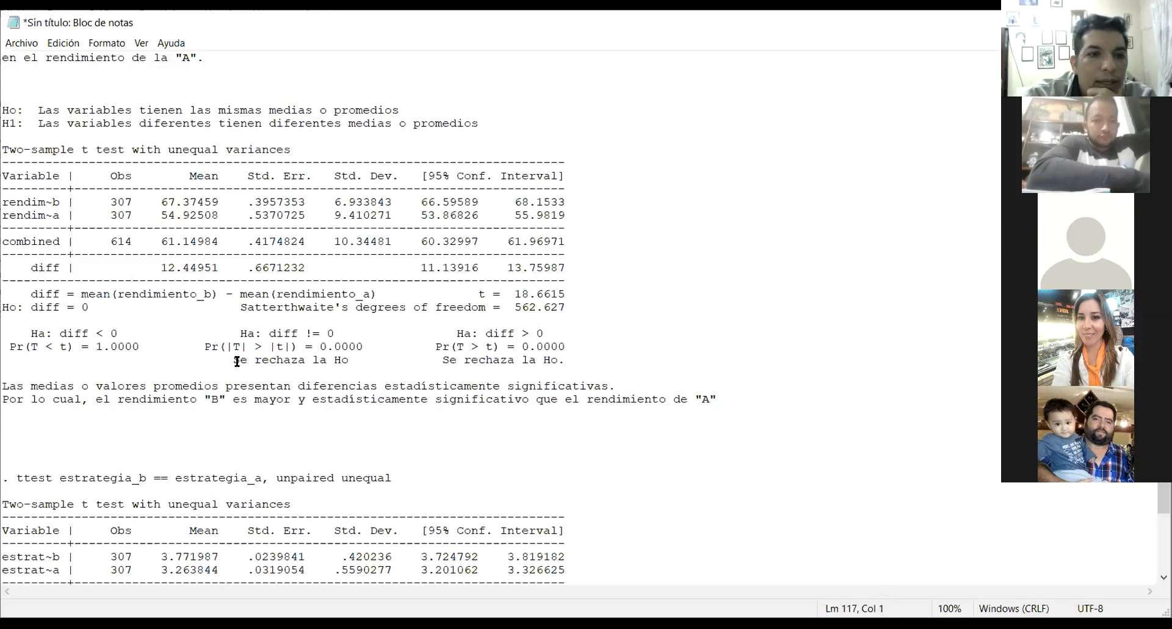
key("BackSpace")
key("BackSpace")
Step: Examine the estrat~b and estrat~a means in the estrategia t test output
key("Down")
key("Down")
key("Down")
key("Down")
key("Down")
key("Down")
key("Down")
key("Down")
key("Down")
key("Down")
key("Down")
key("Down")
key("Down")
key("Down")
key("Down")
key("Down")
key("Down")
key("Down")
key("Down")
key("Down")
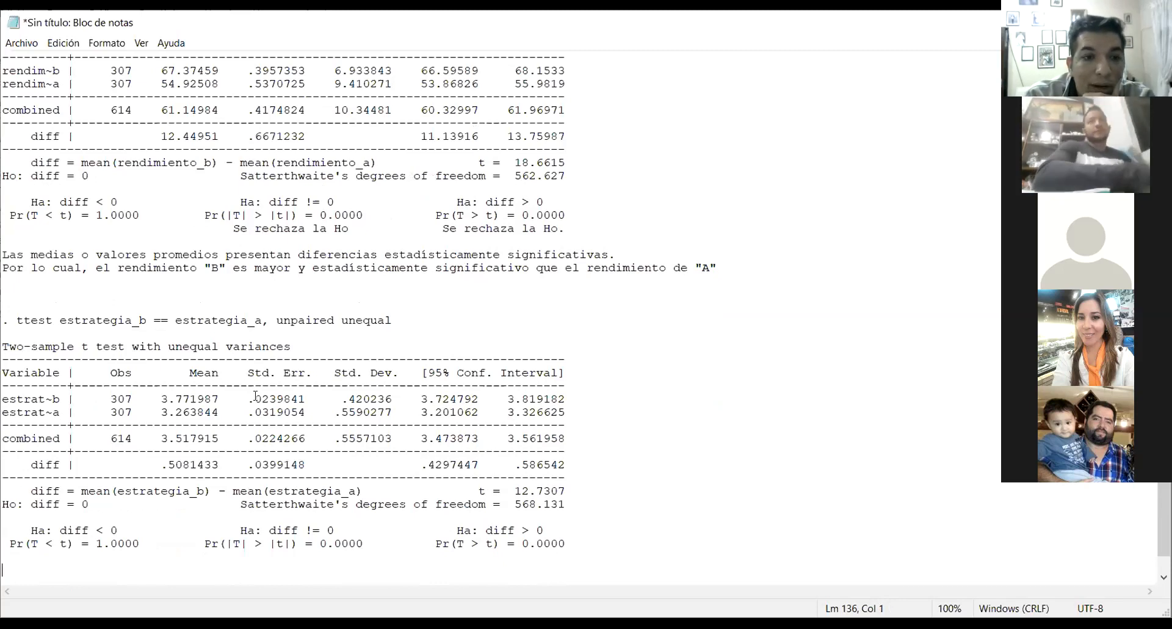
left_click(59, 397)
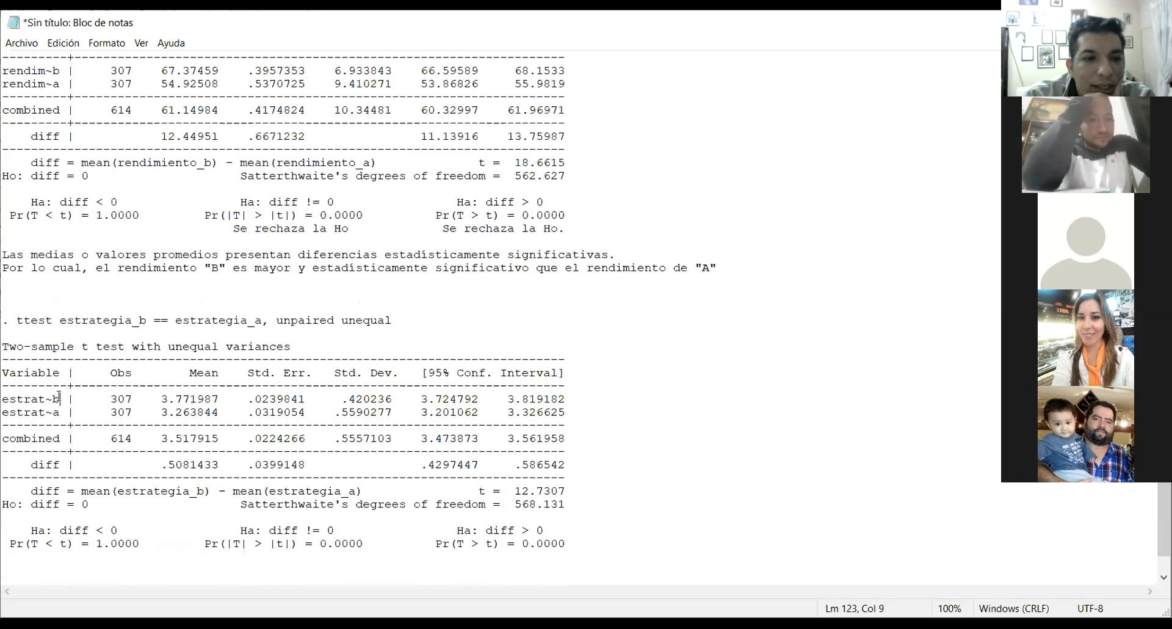
key("Down")
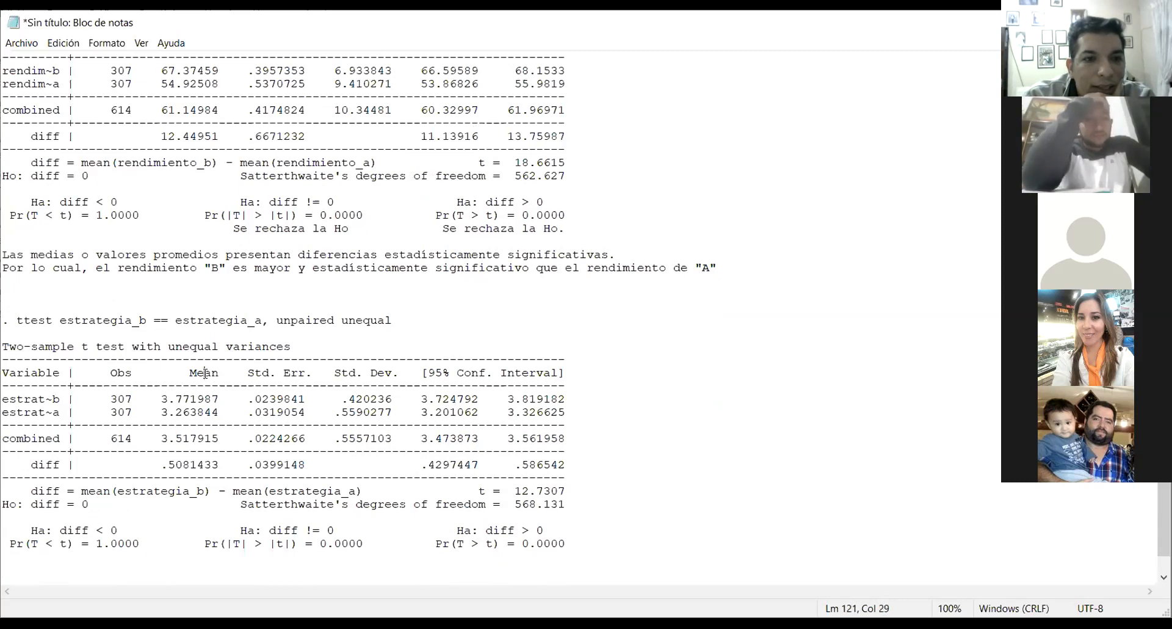
left_click_drag(221, 395, 161, 396)
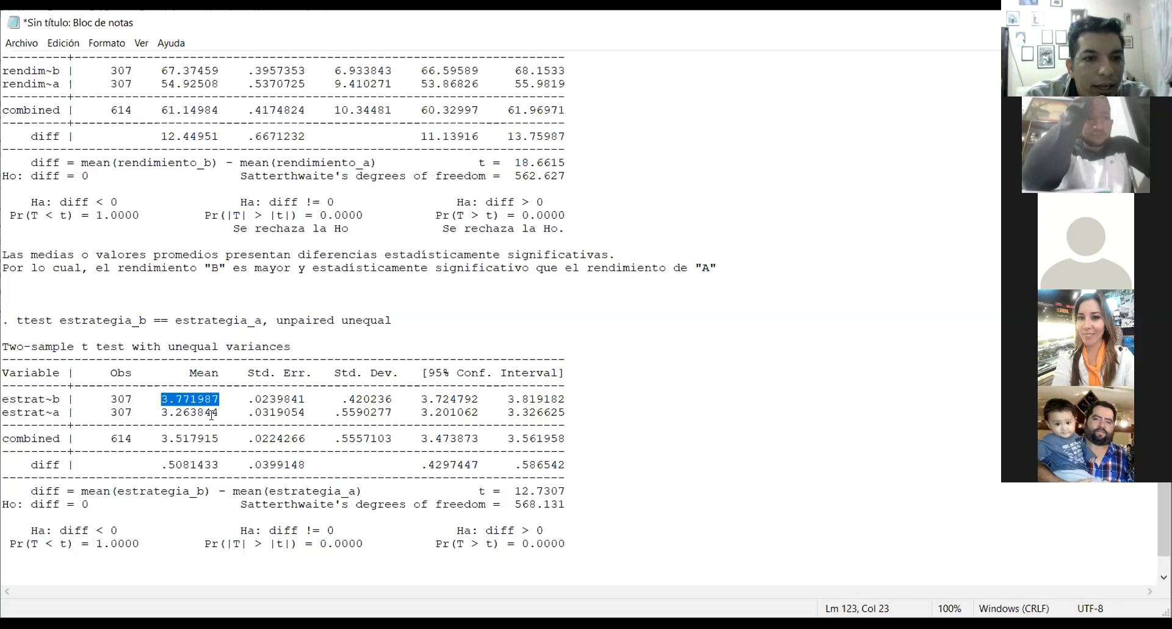
left_click(213, 410)
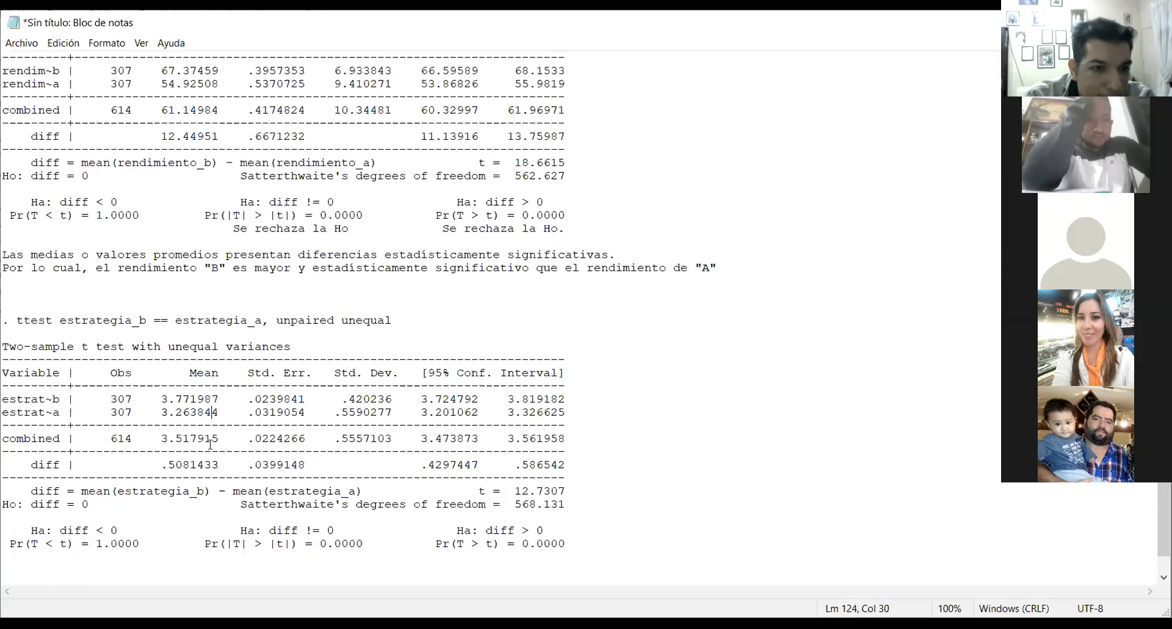
Step: Examine the estrategia t test's mean difference against the null hypothesis, the alternative hypotheses and their p-values
left_click_drag(219, 464, 160, 460)
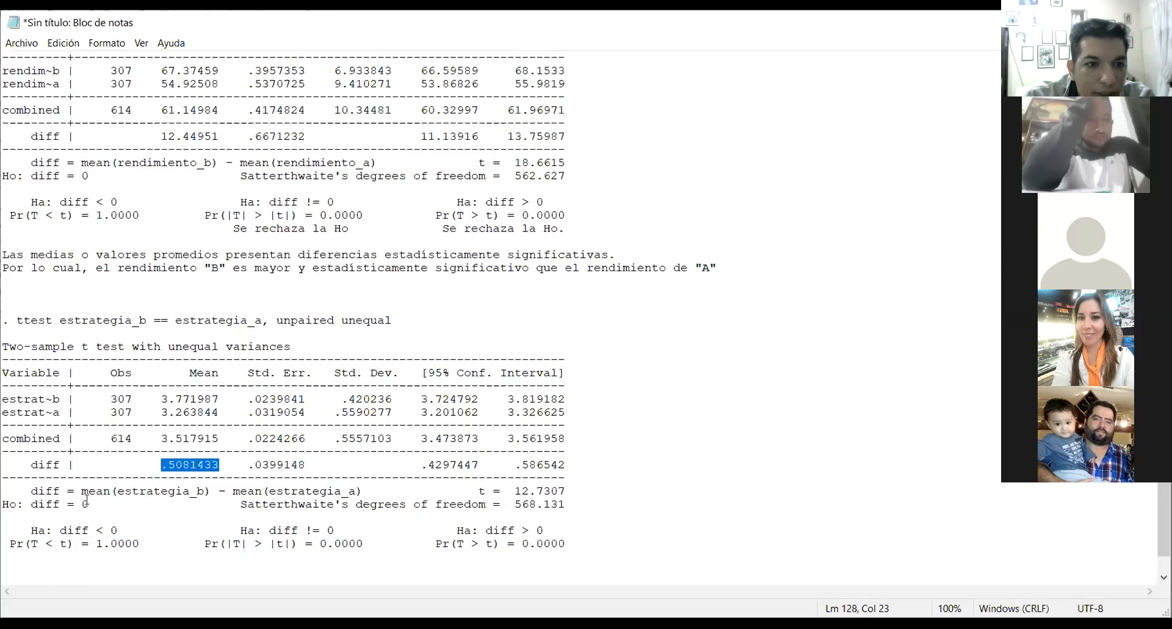
left_click_drag(96, 504, 5, 504)
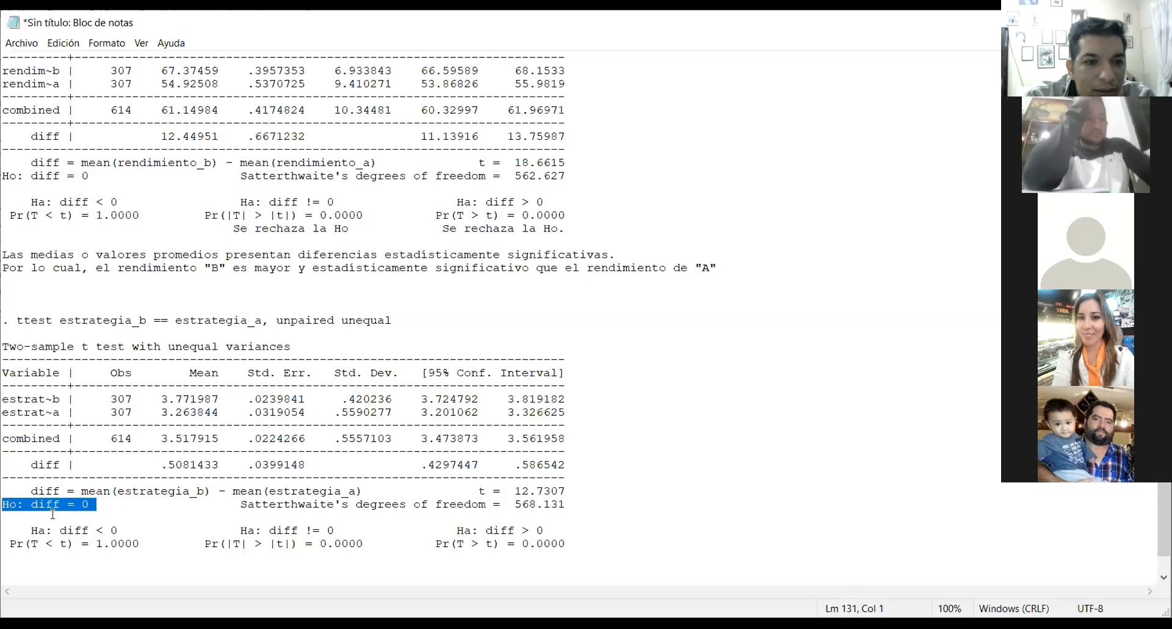
left_click(77, 525)
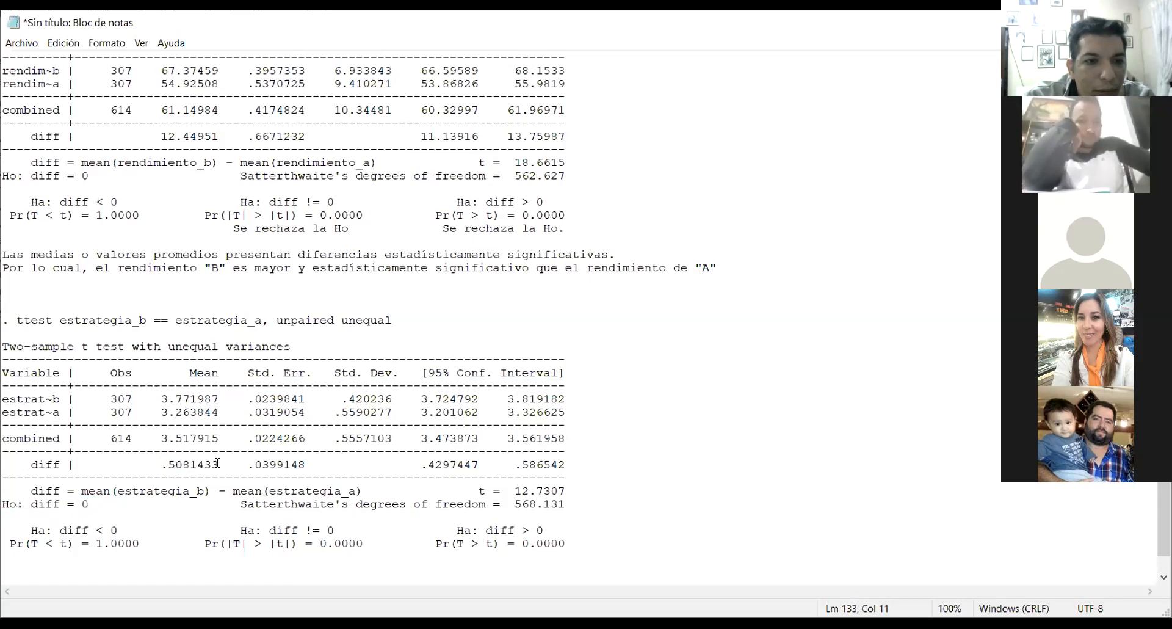
left_click_drag(219, 462, 162, 466)
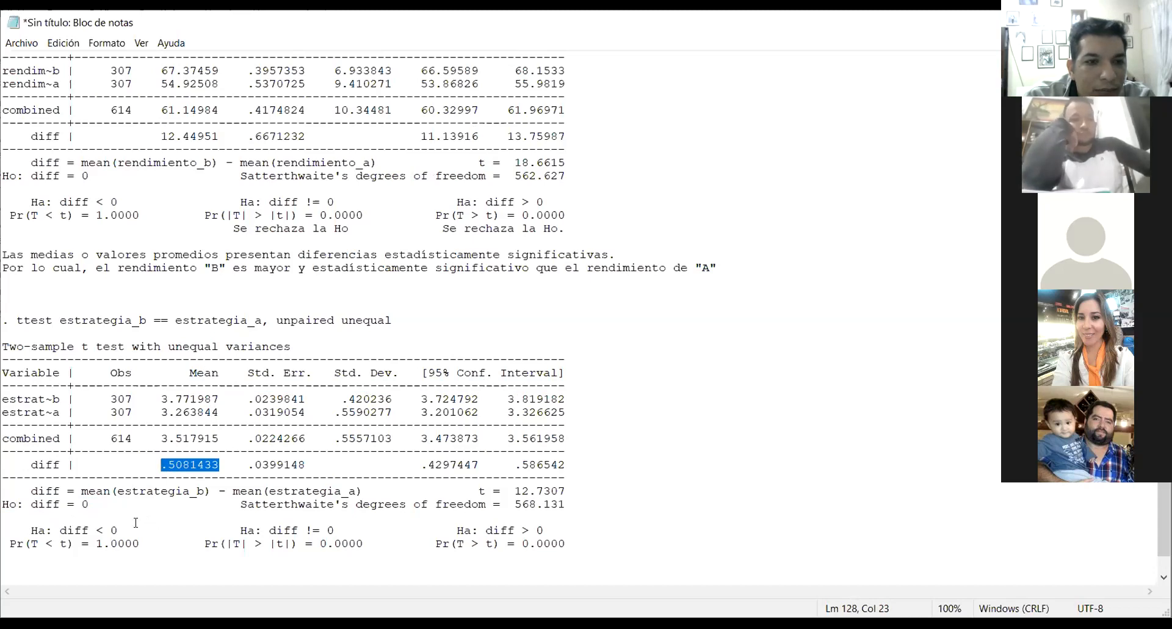
left_click_drag(240, 530, 340, 526)
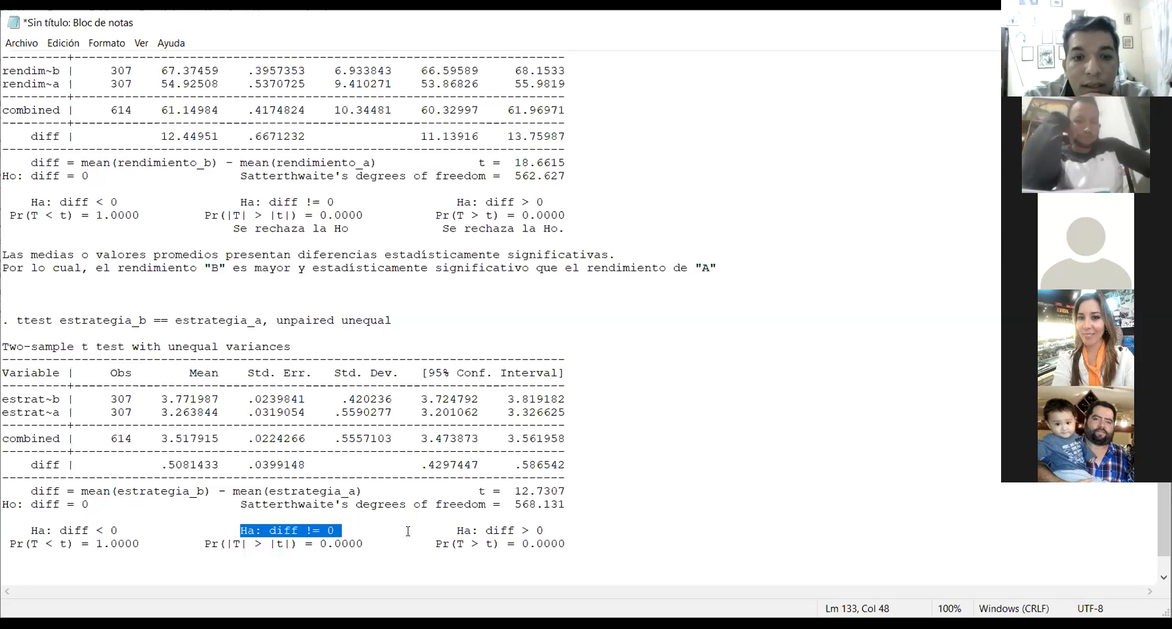
left_click_drag(456, 530, 544, 531)
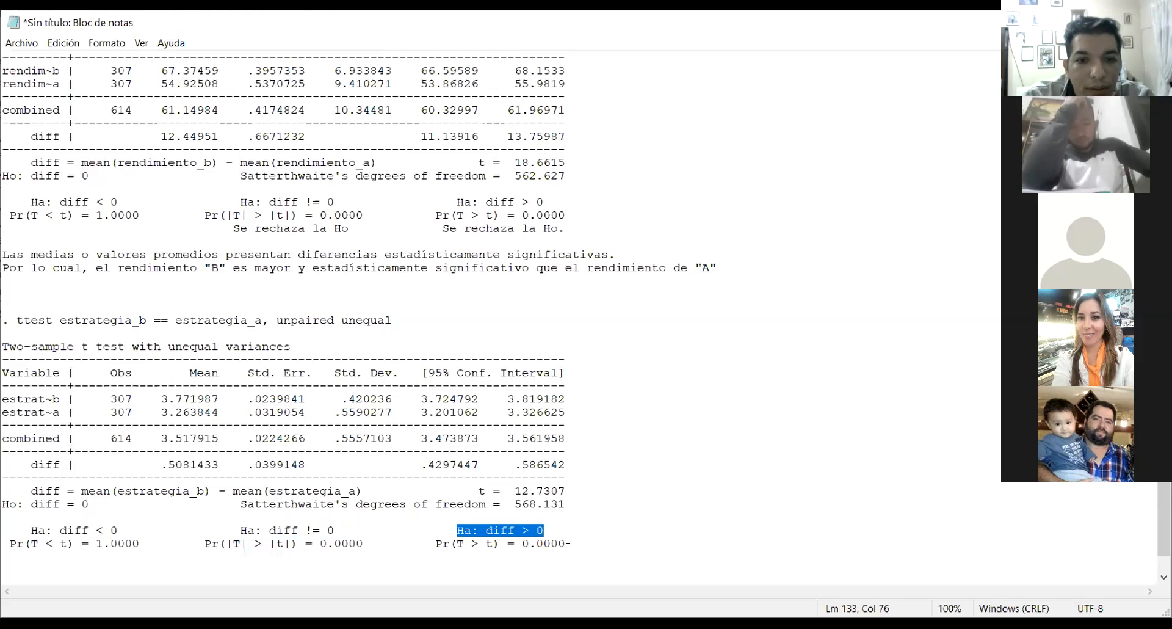
left_click_drag(562, 538, 206, 542)
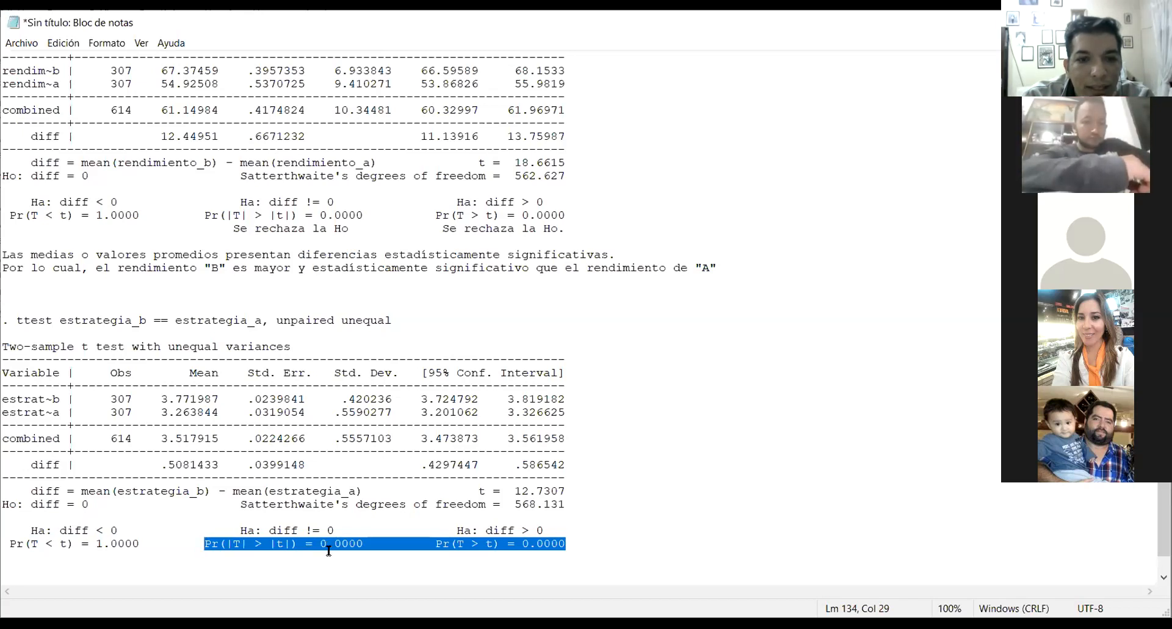
left_click(547, 542)
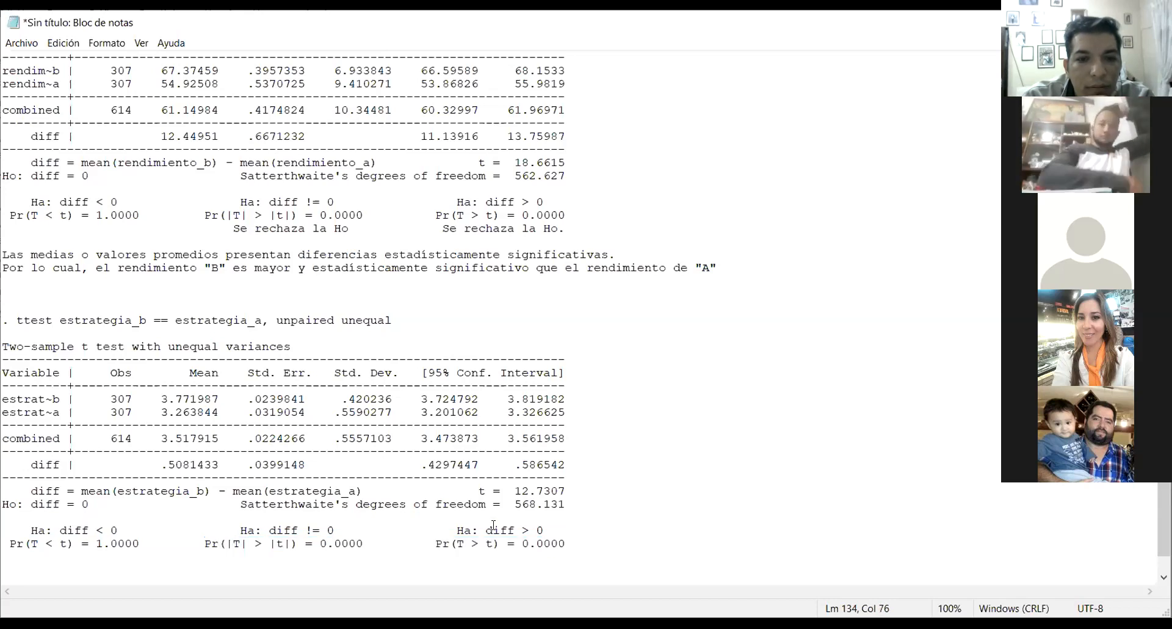
left_click_drag(479, 531, 542, 530)
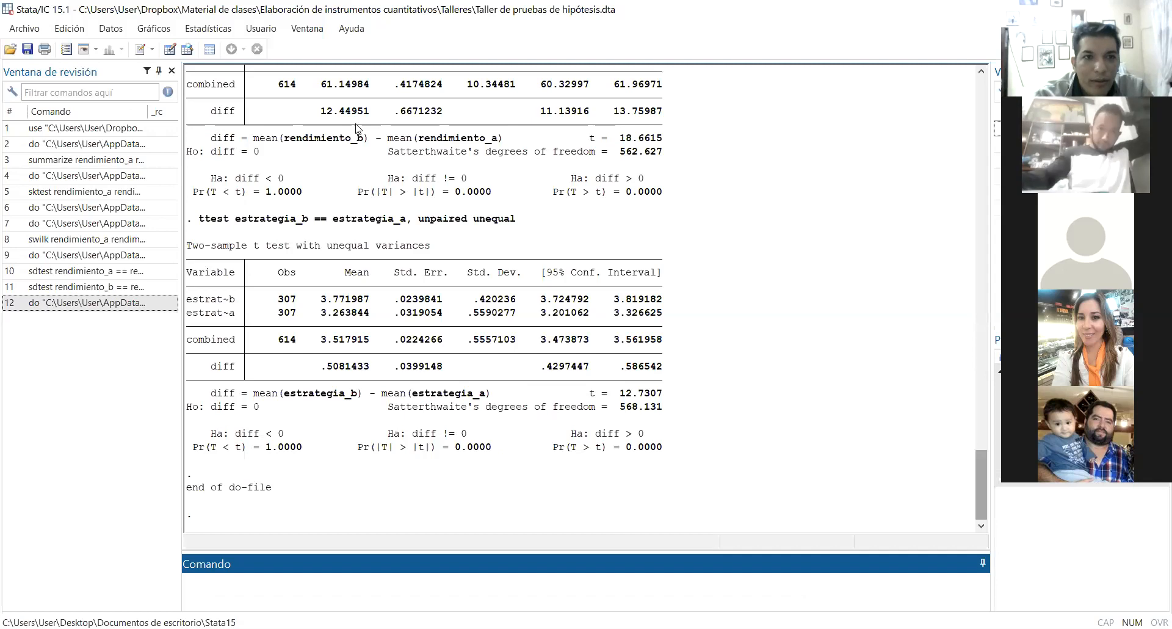
left_click(229, 31)
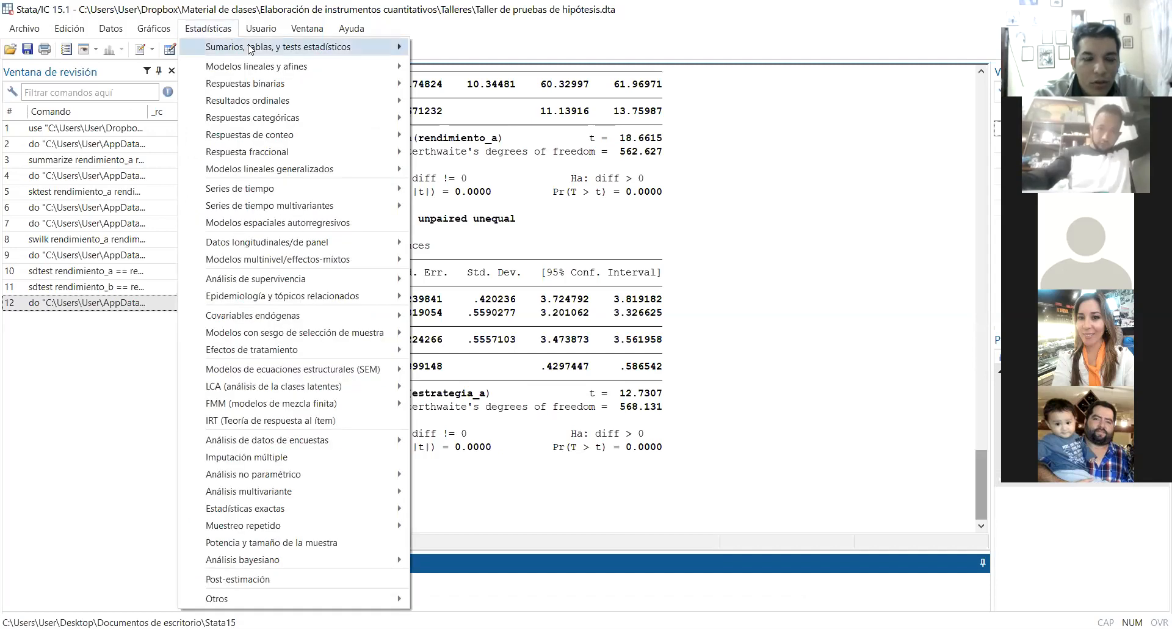
mouse_move(250, 48)
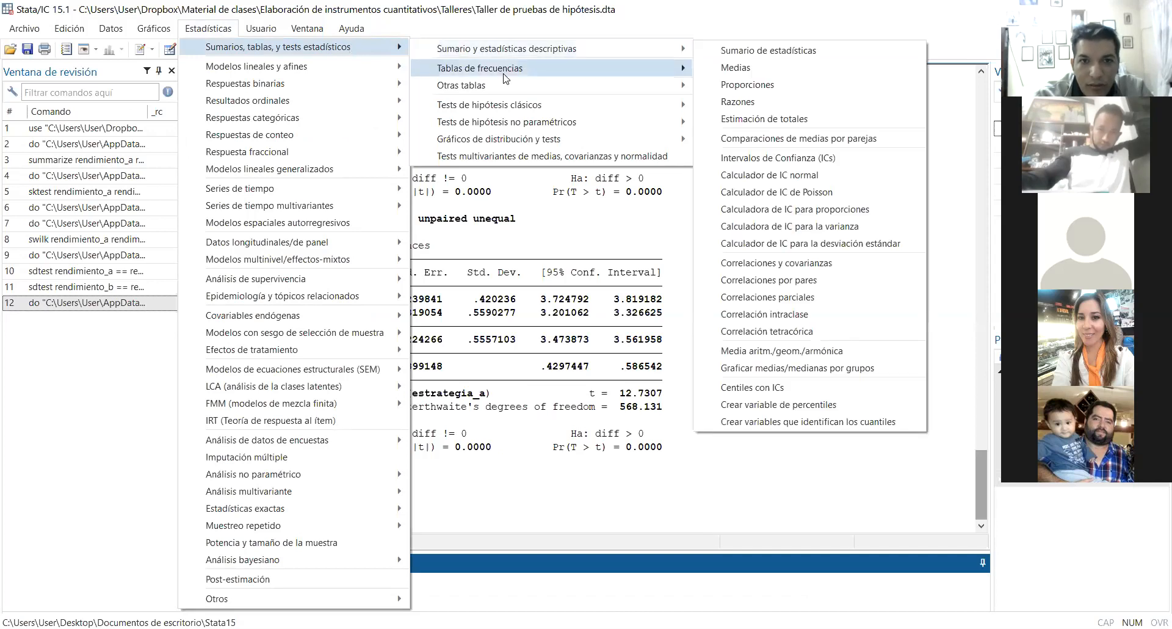
mouse_move(518, 102)
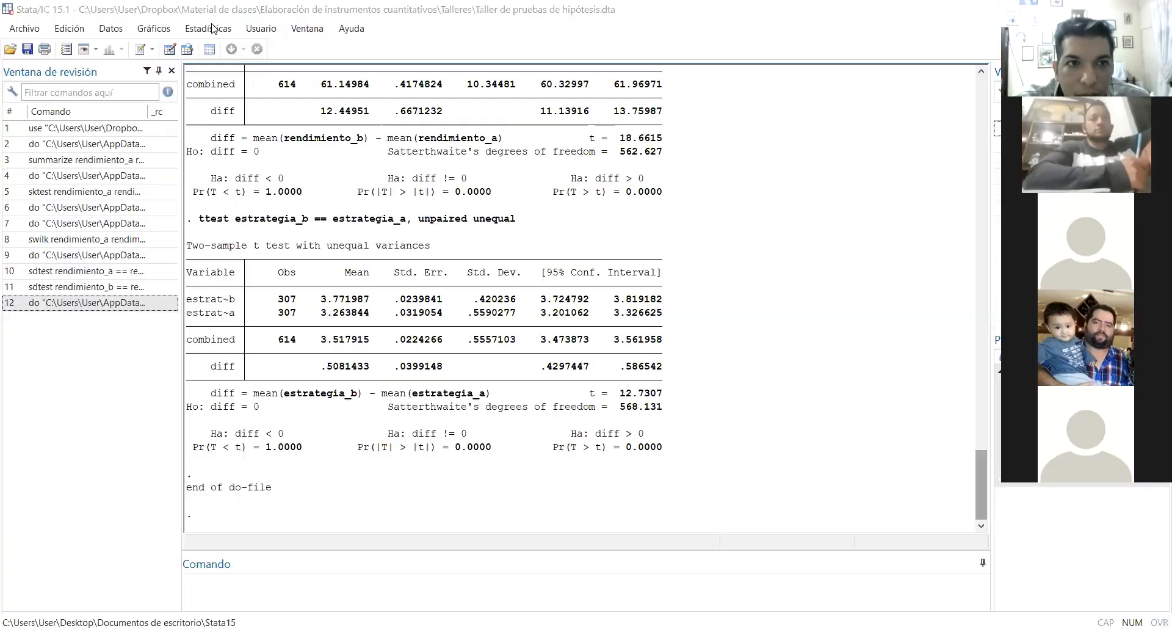
Step: Open the classical mean-comparison t test dialog in Stata and choose the two-sample test using variables
left_click(212, 28)
mouse_move(243, 54)
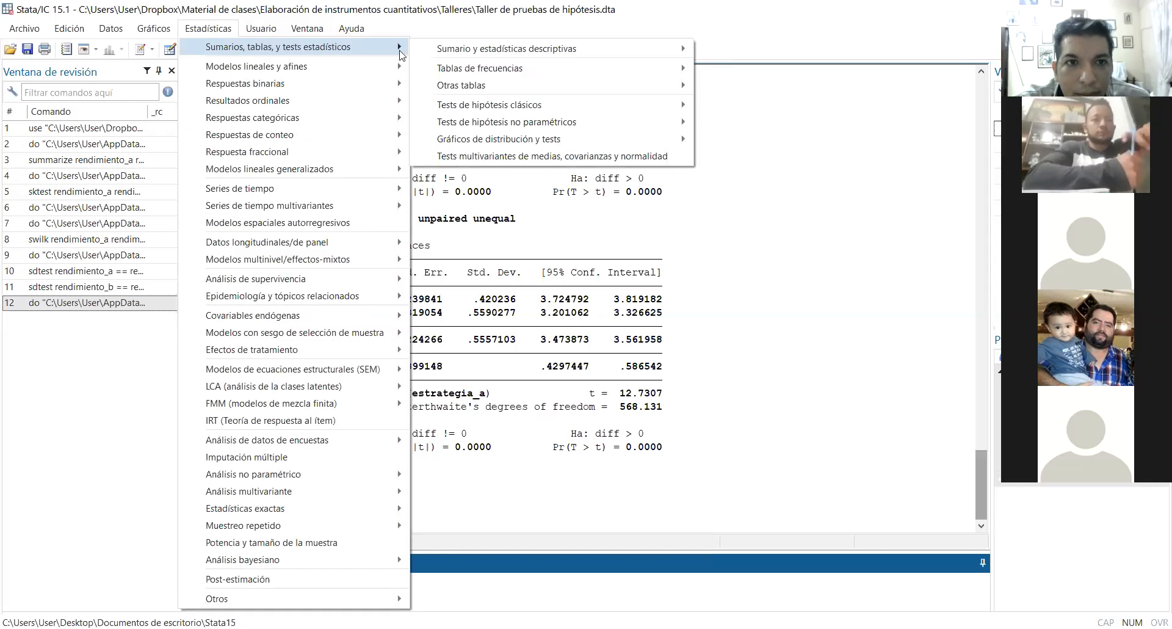
mouse_move(492, 107)
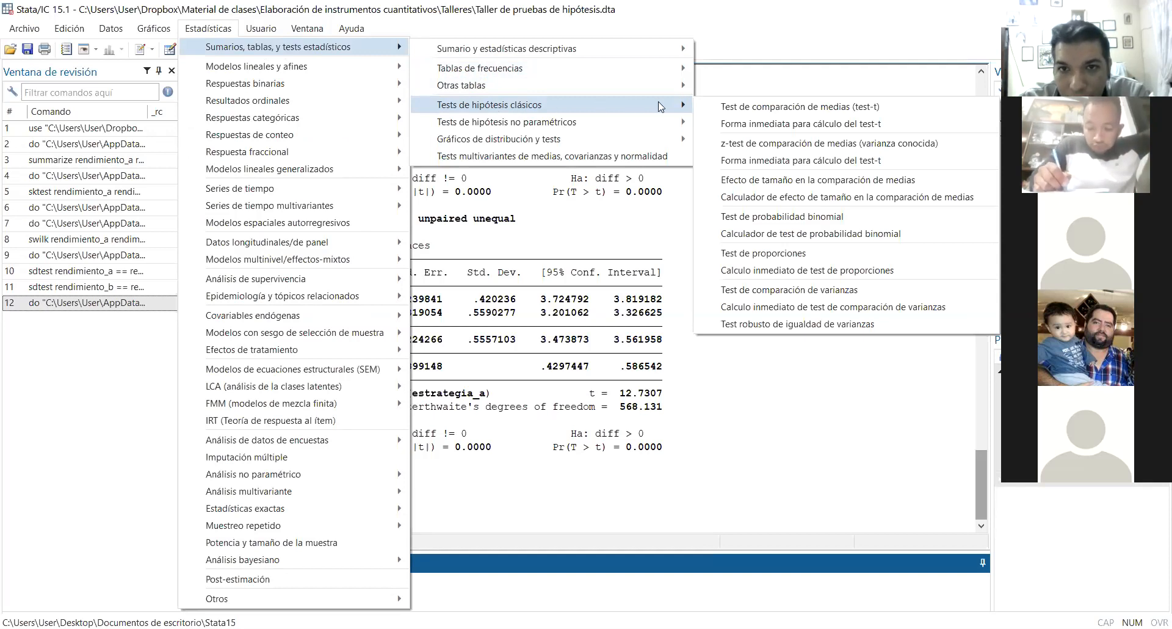
left_click(767, 112)
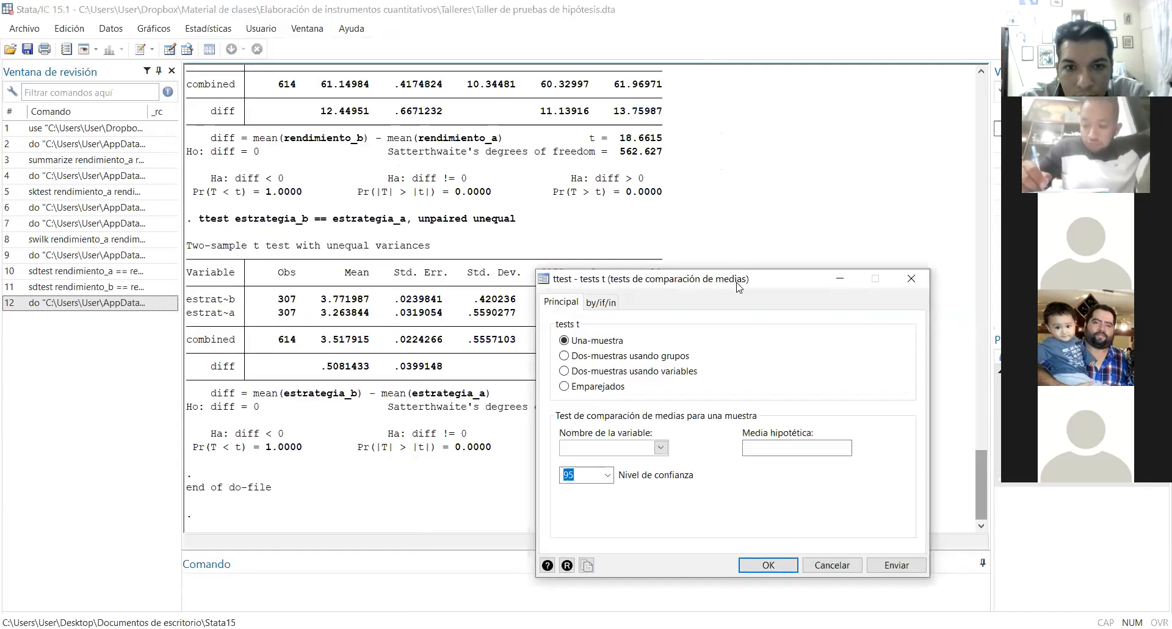
left_click_drag(739, 287, 690, 219)
left_click(592, 308)
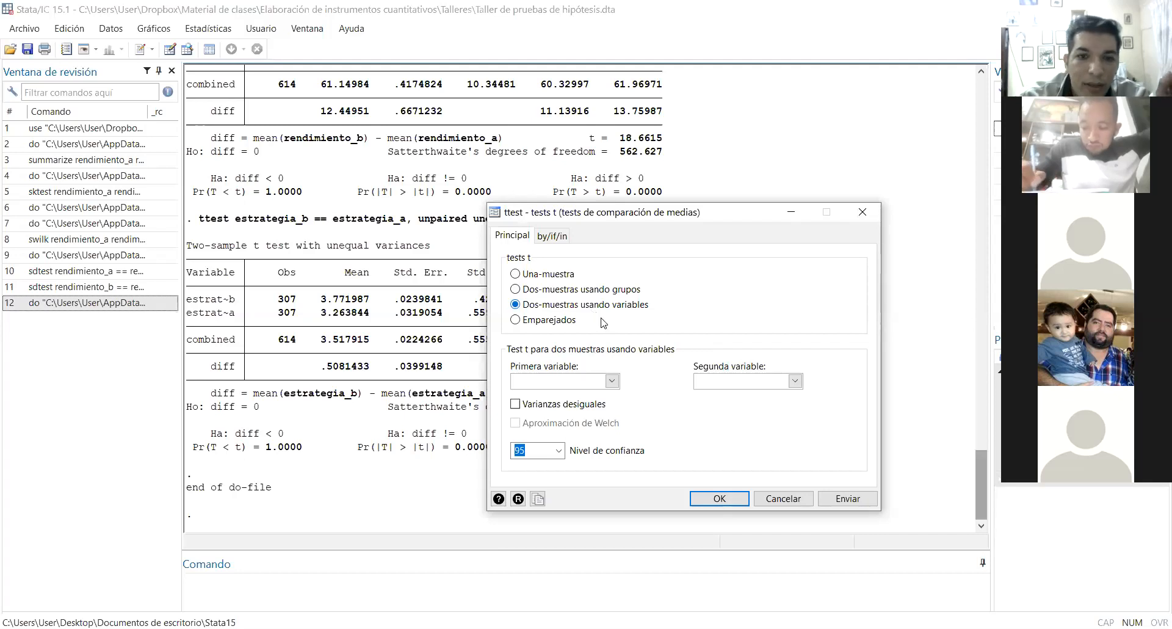
Step: Run the t test with rendimiento_b as first variable, rendimiento_a as second, and unequal variances
left_click(612, 381)
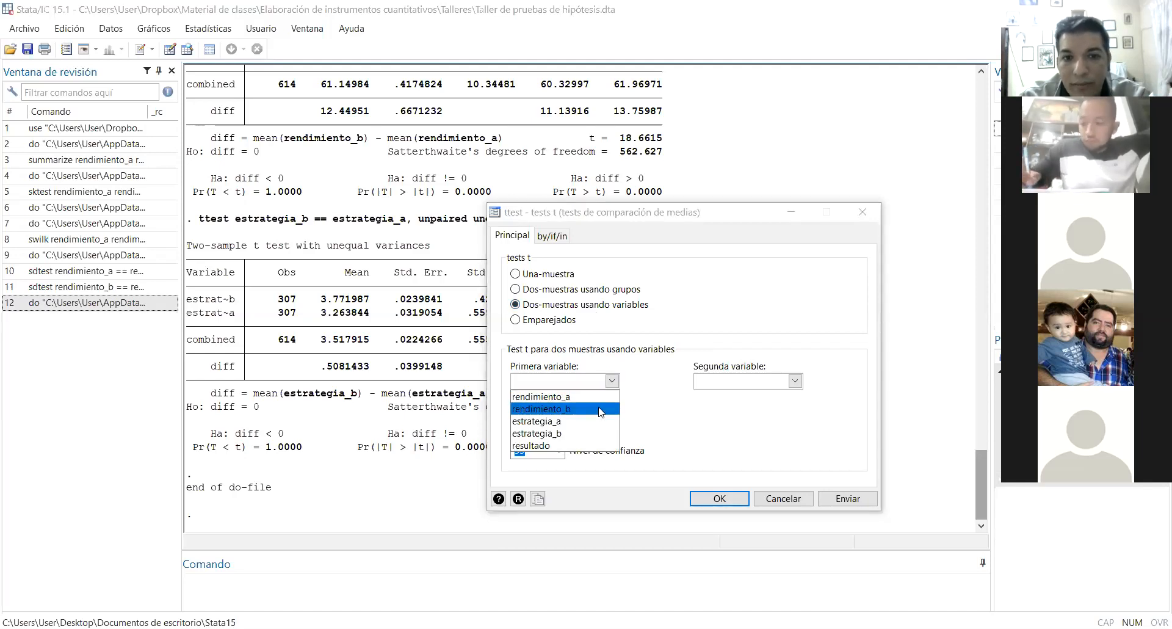
left_click(601, 409)
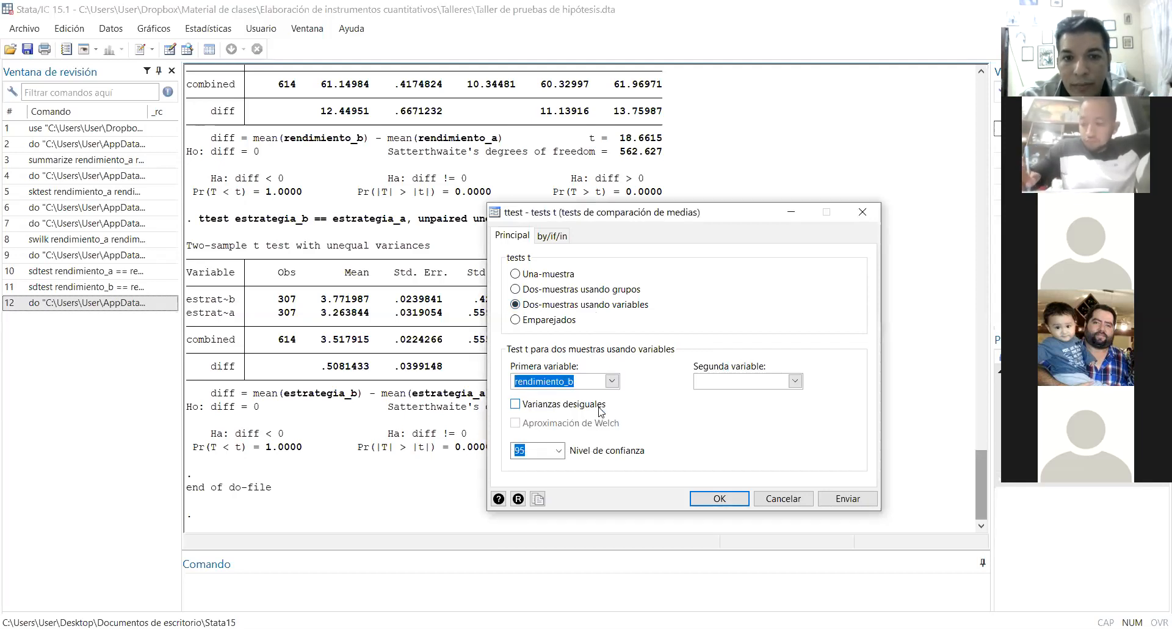
left_click(795, 381)
left_click(782, 398)
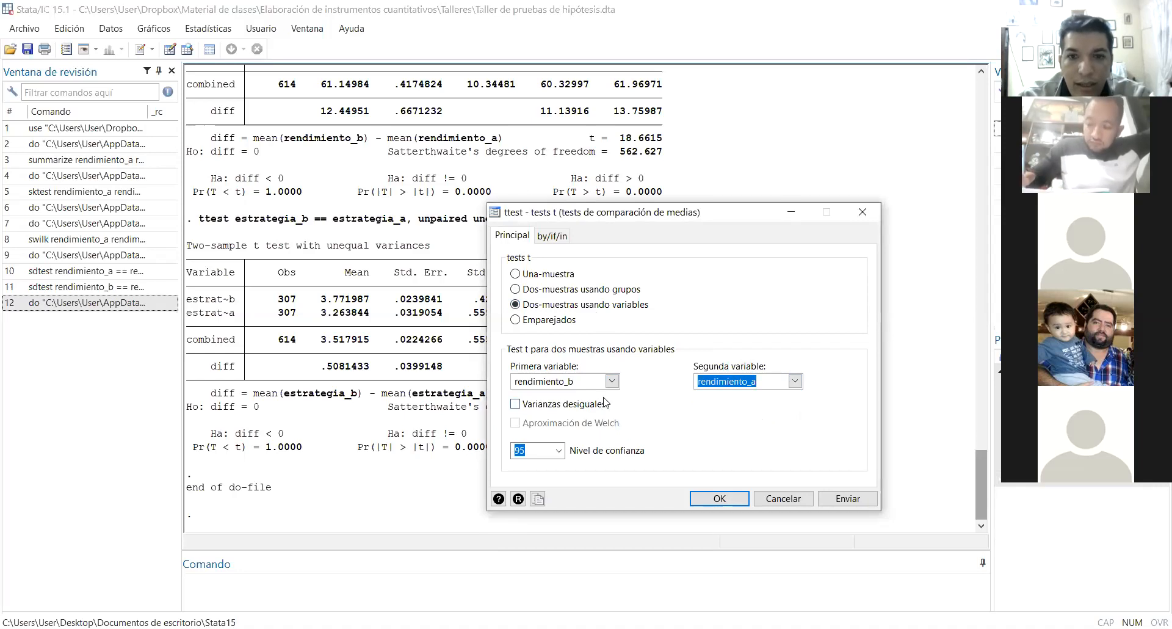
left_click(517, 406)
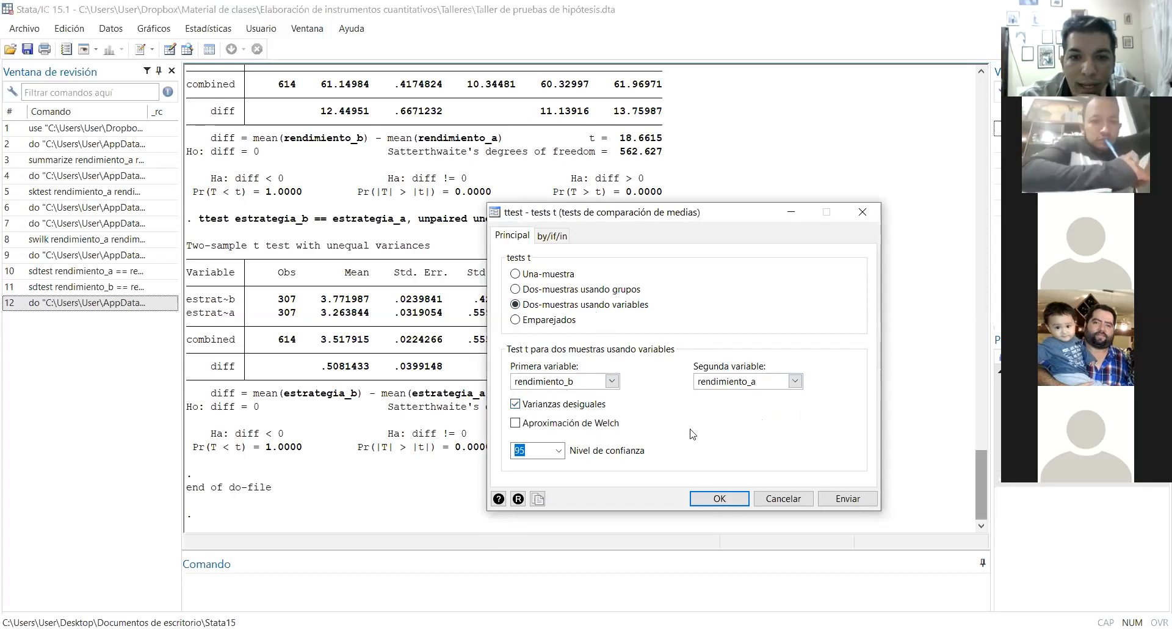
left_click(720, 498)
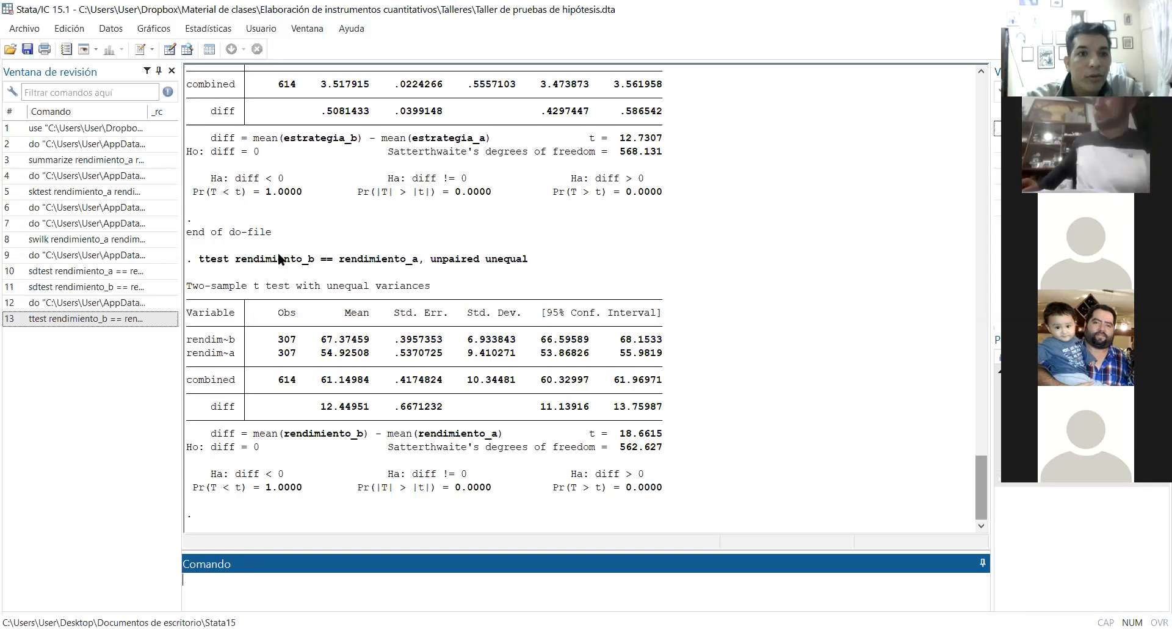
left_click_drag(280, 256, 186, 231)
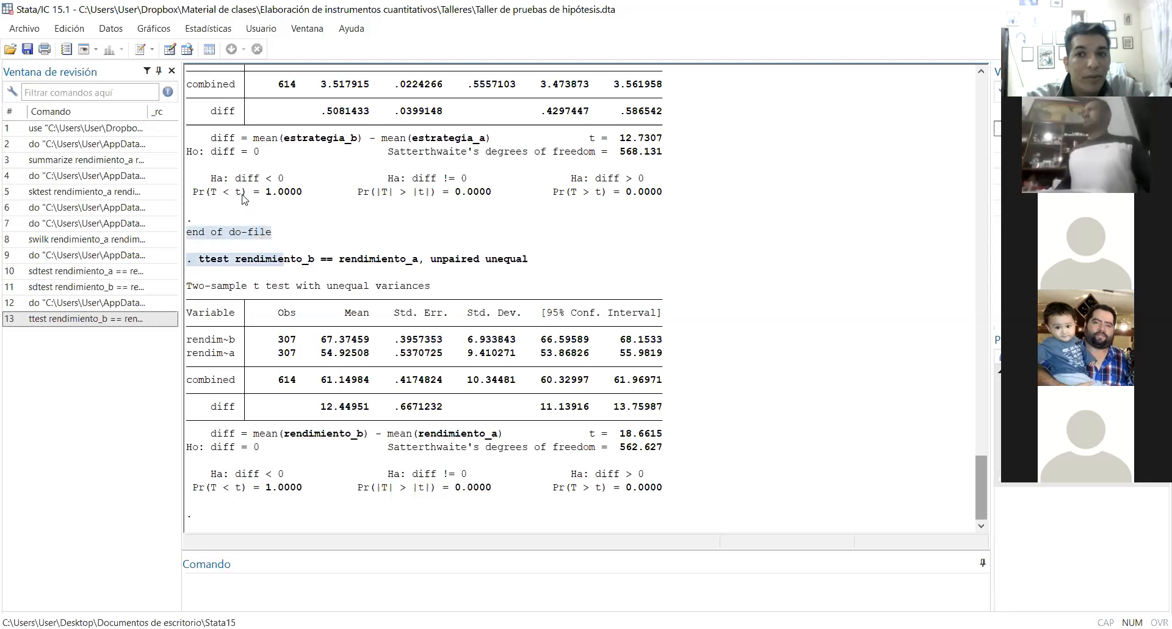
left_click(160, 28)
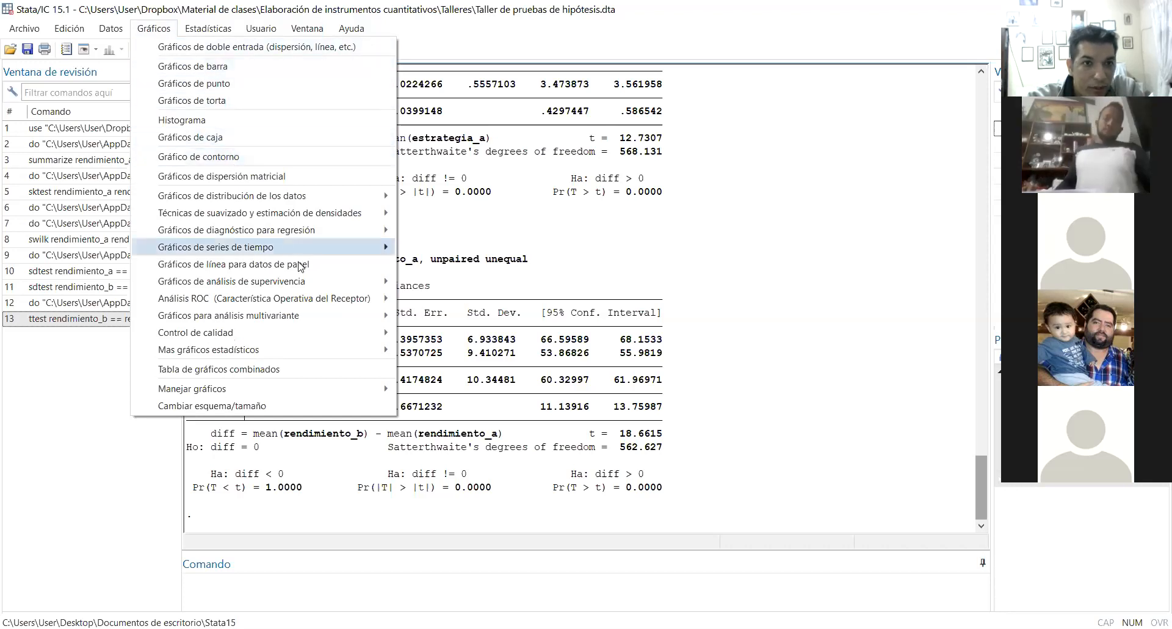
left_click(509, 262)
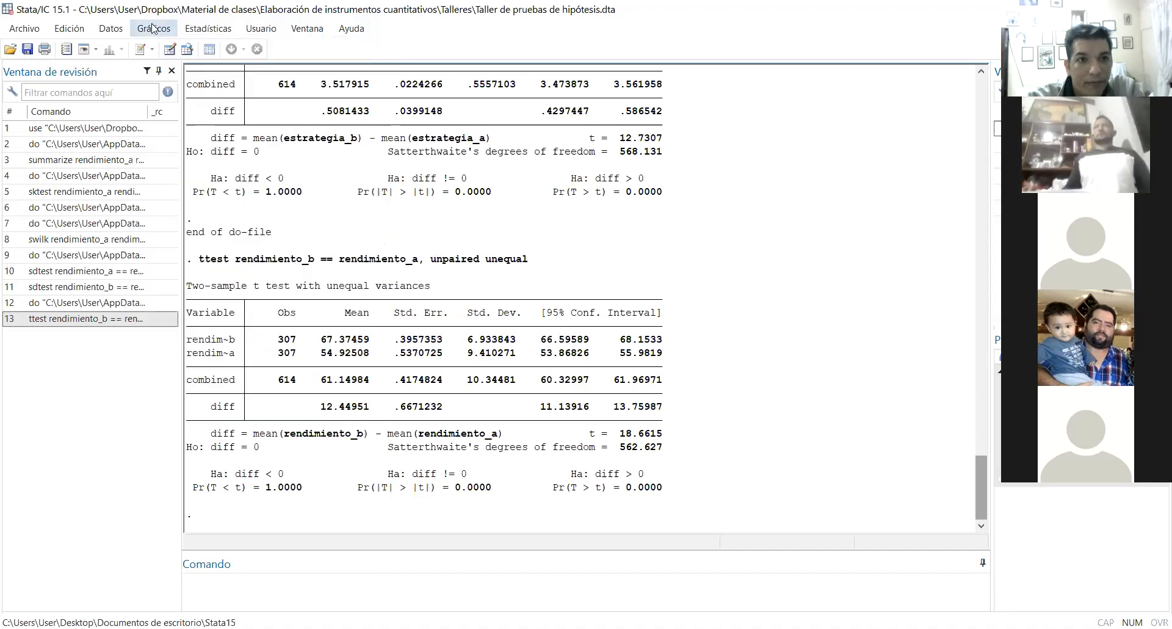